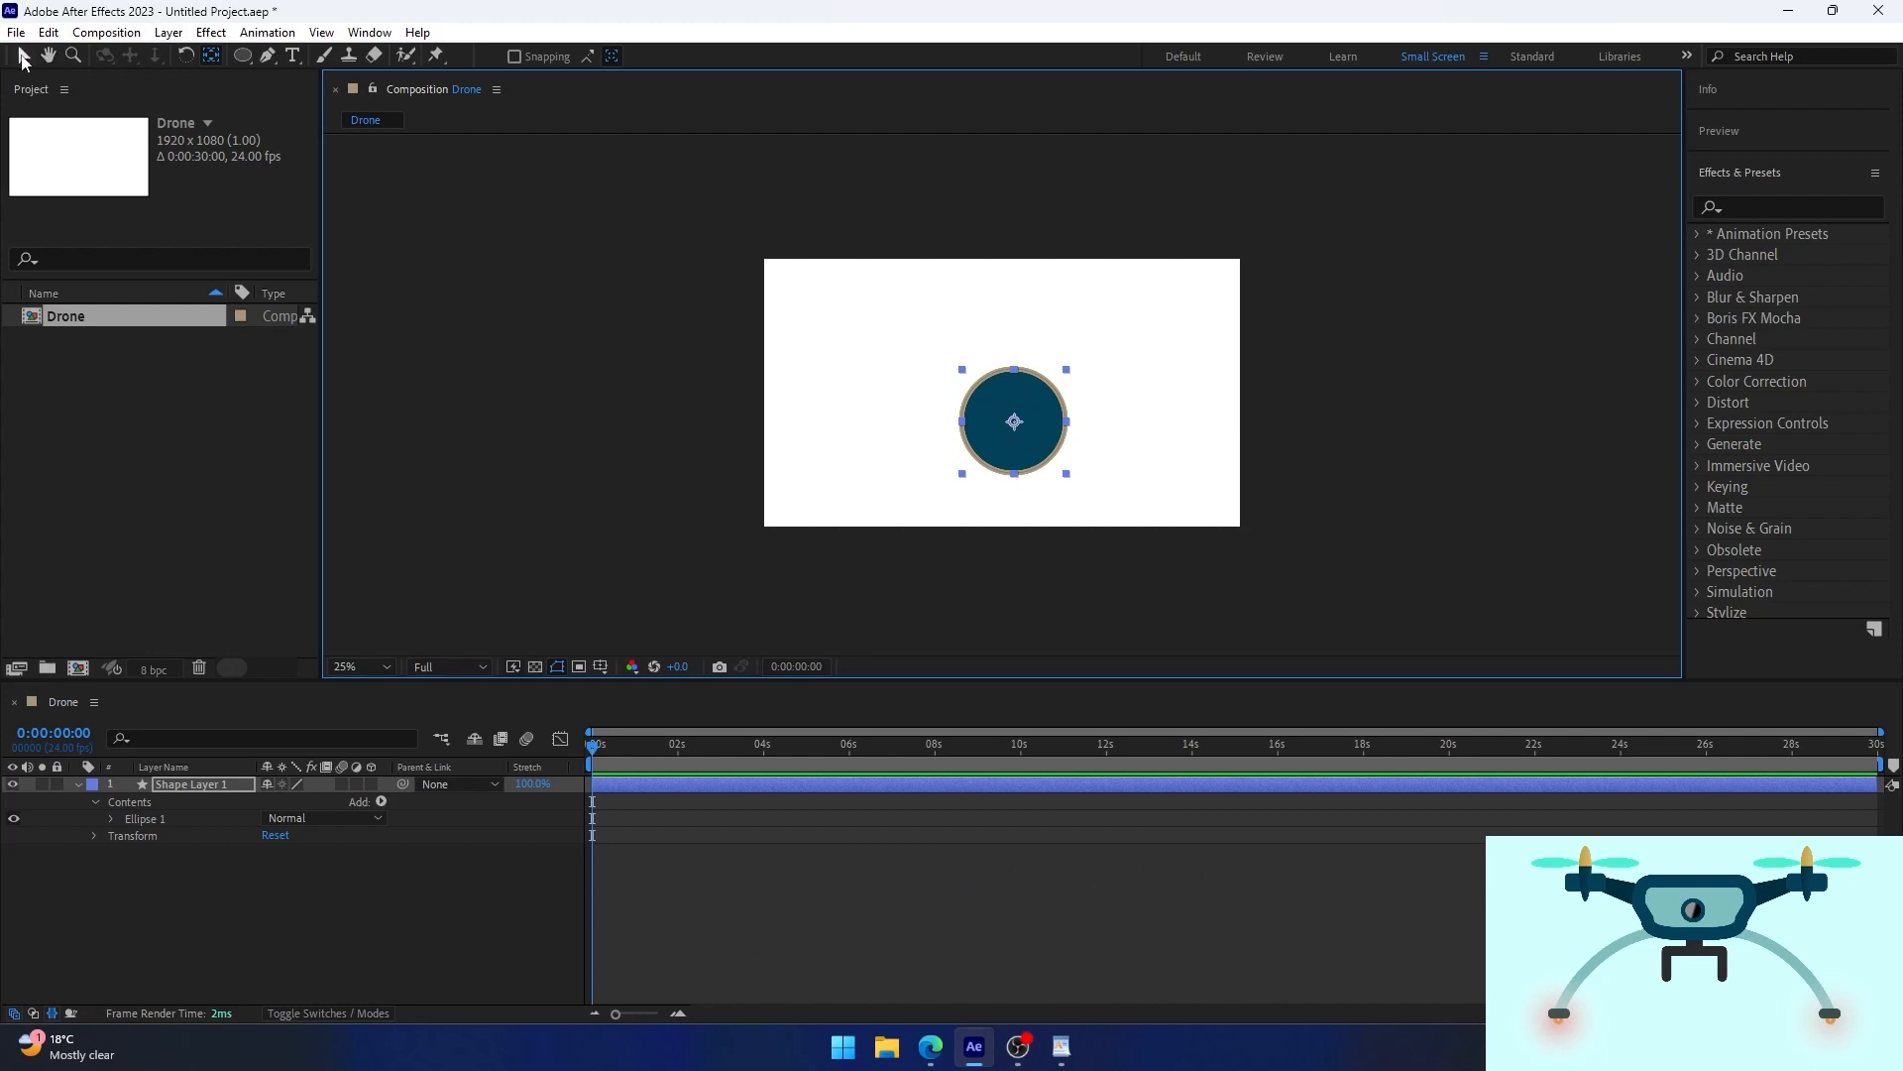
Convert the circle's Ellipse Path 1 in Shape Layer 1 to an editable Bezier path.
key(v)
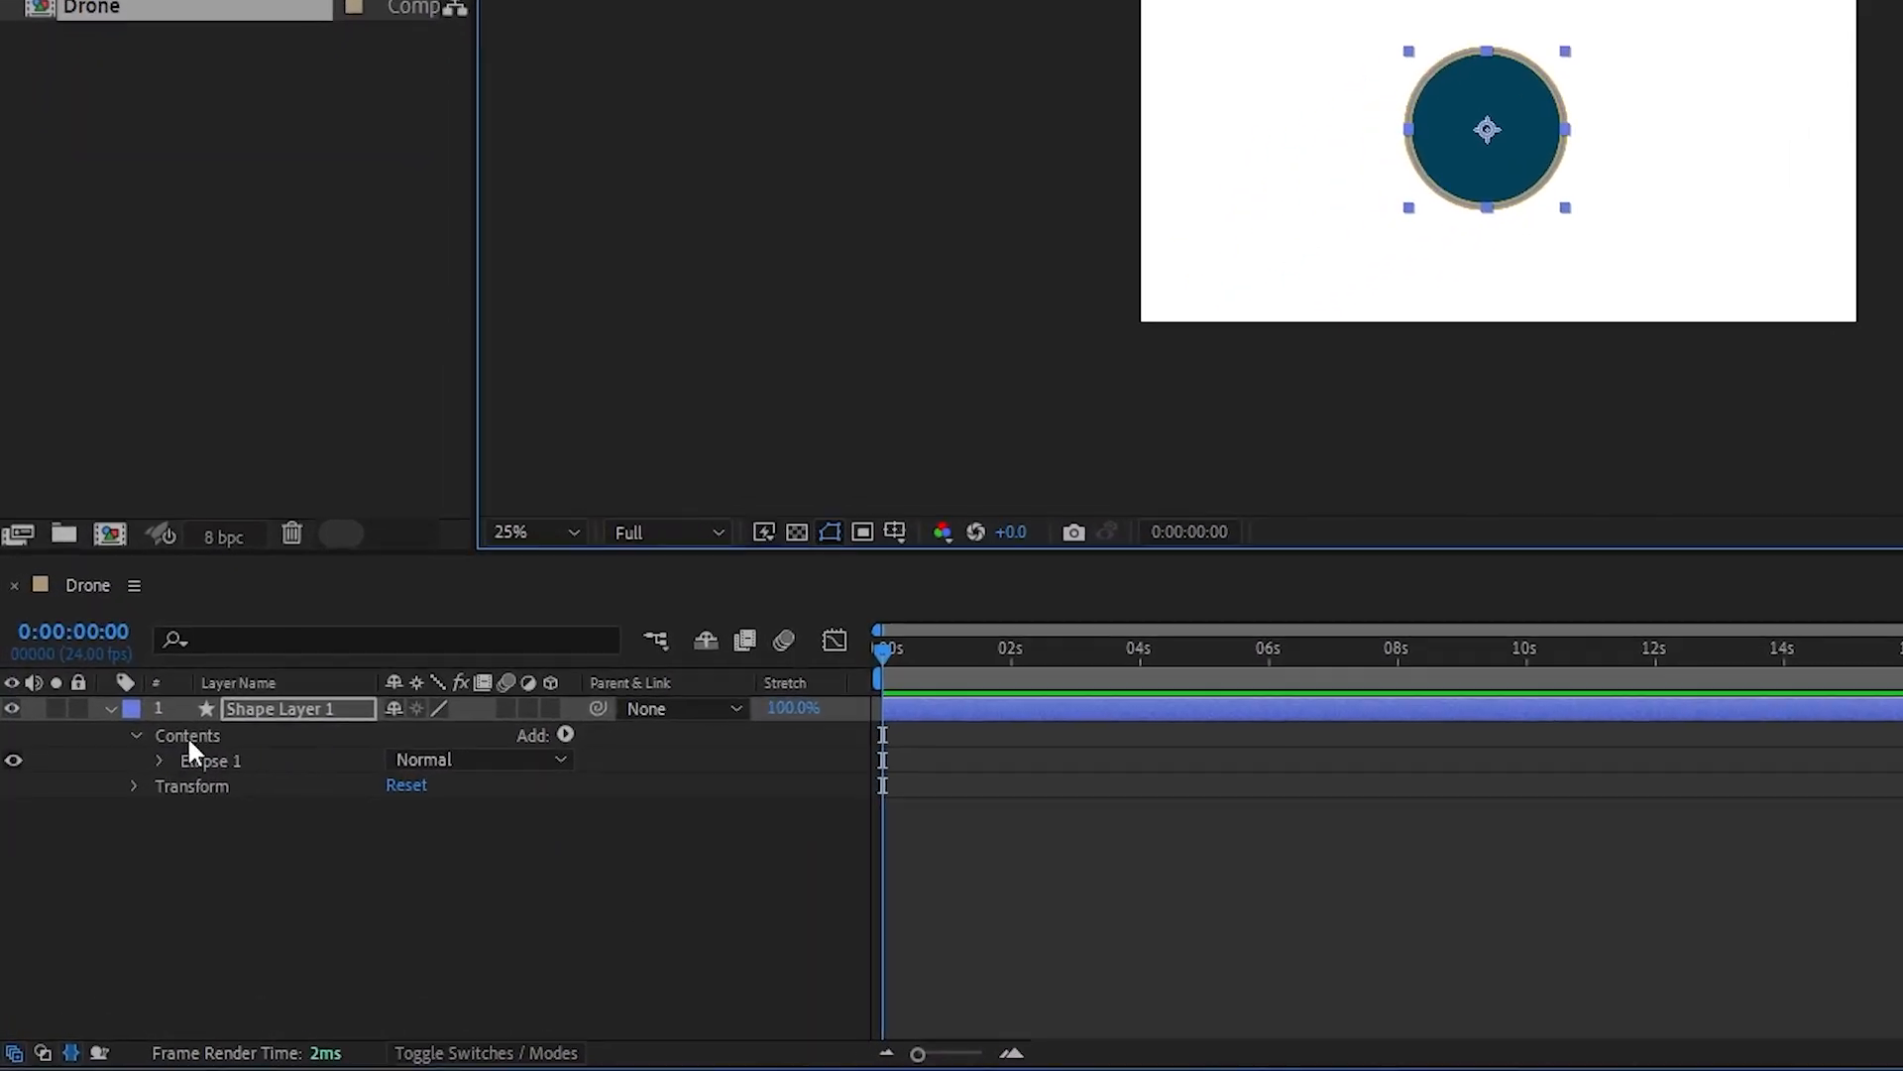
click(159, 760)
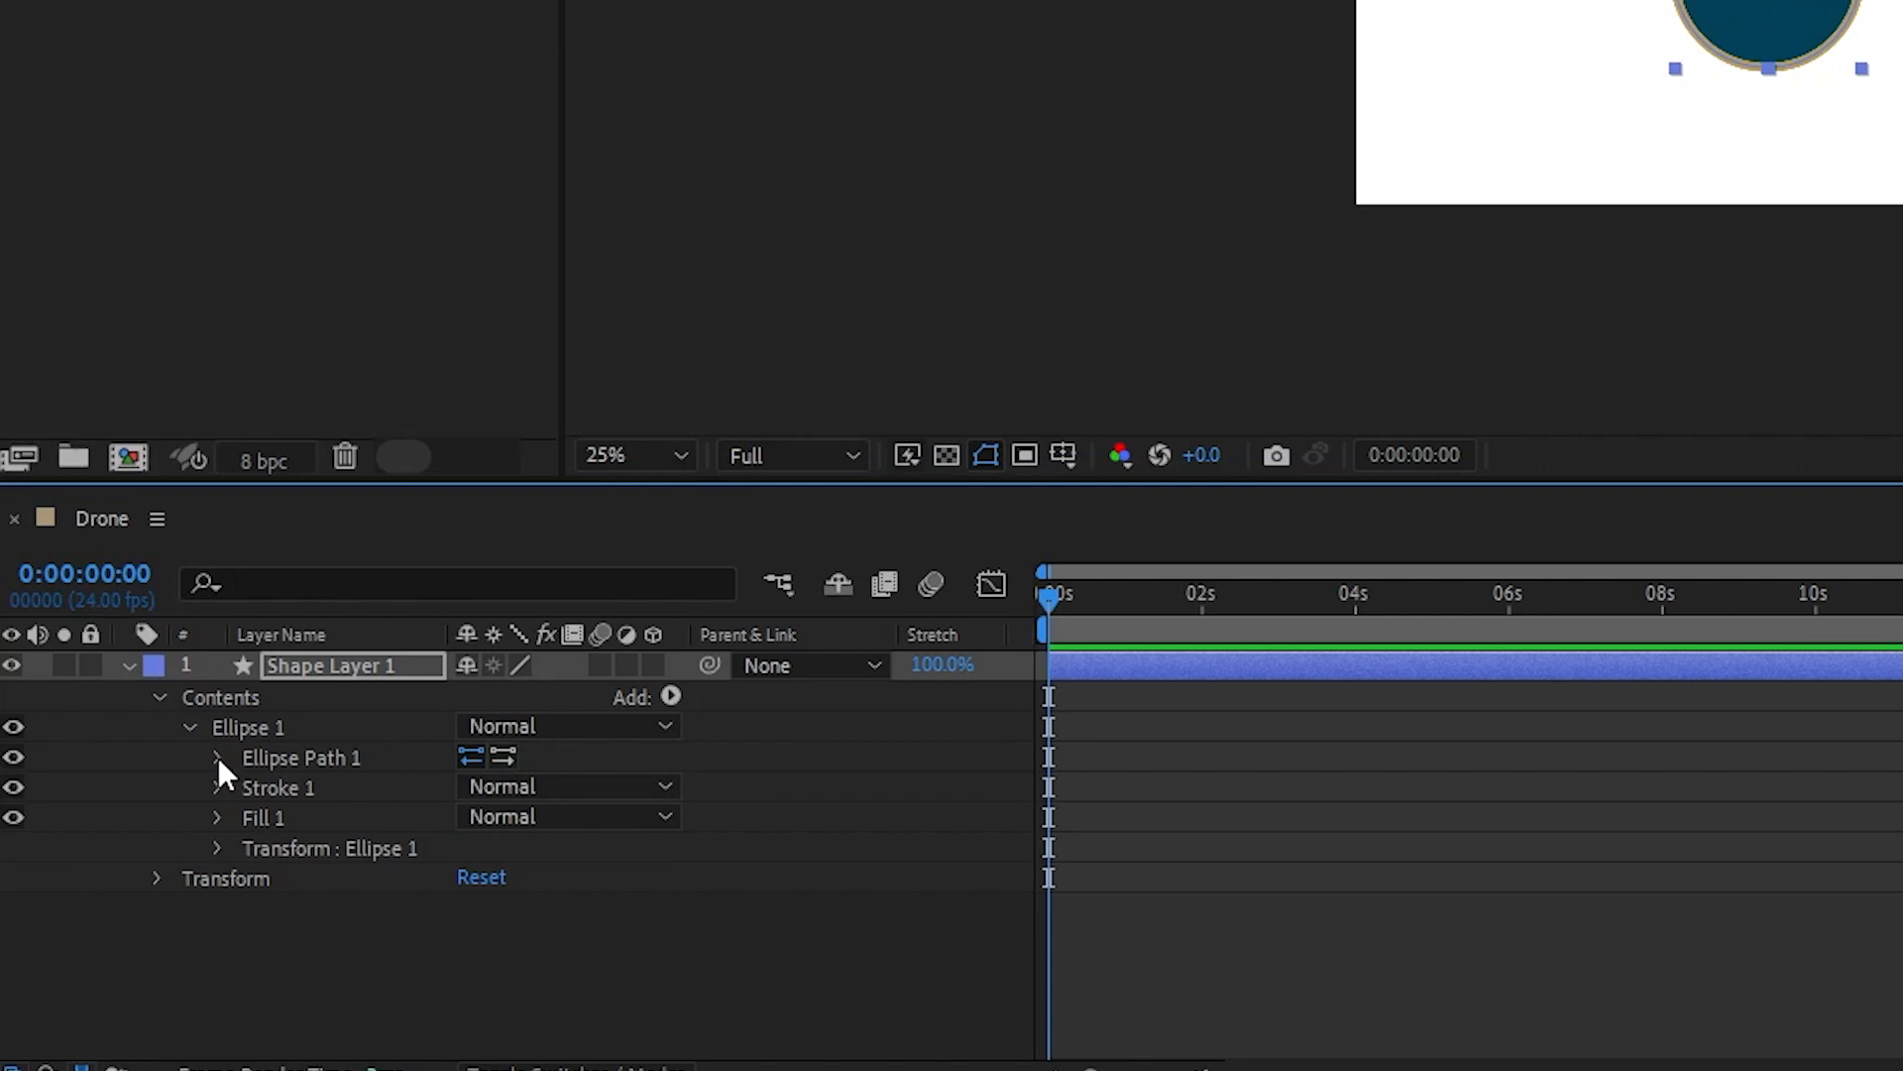
click(217, 757)
right_click(380, 788)
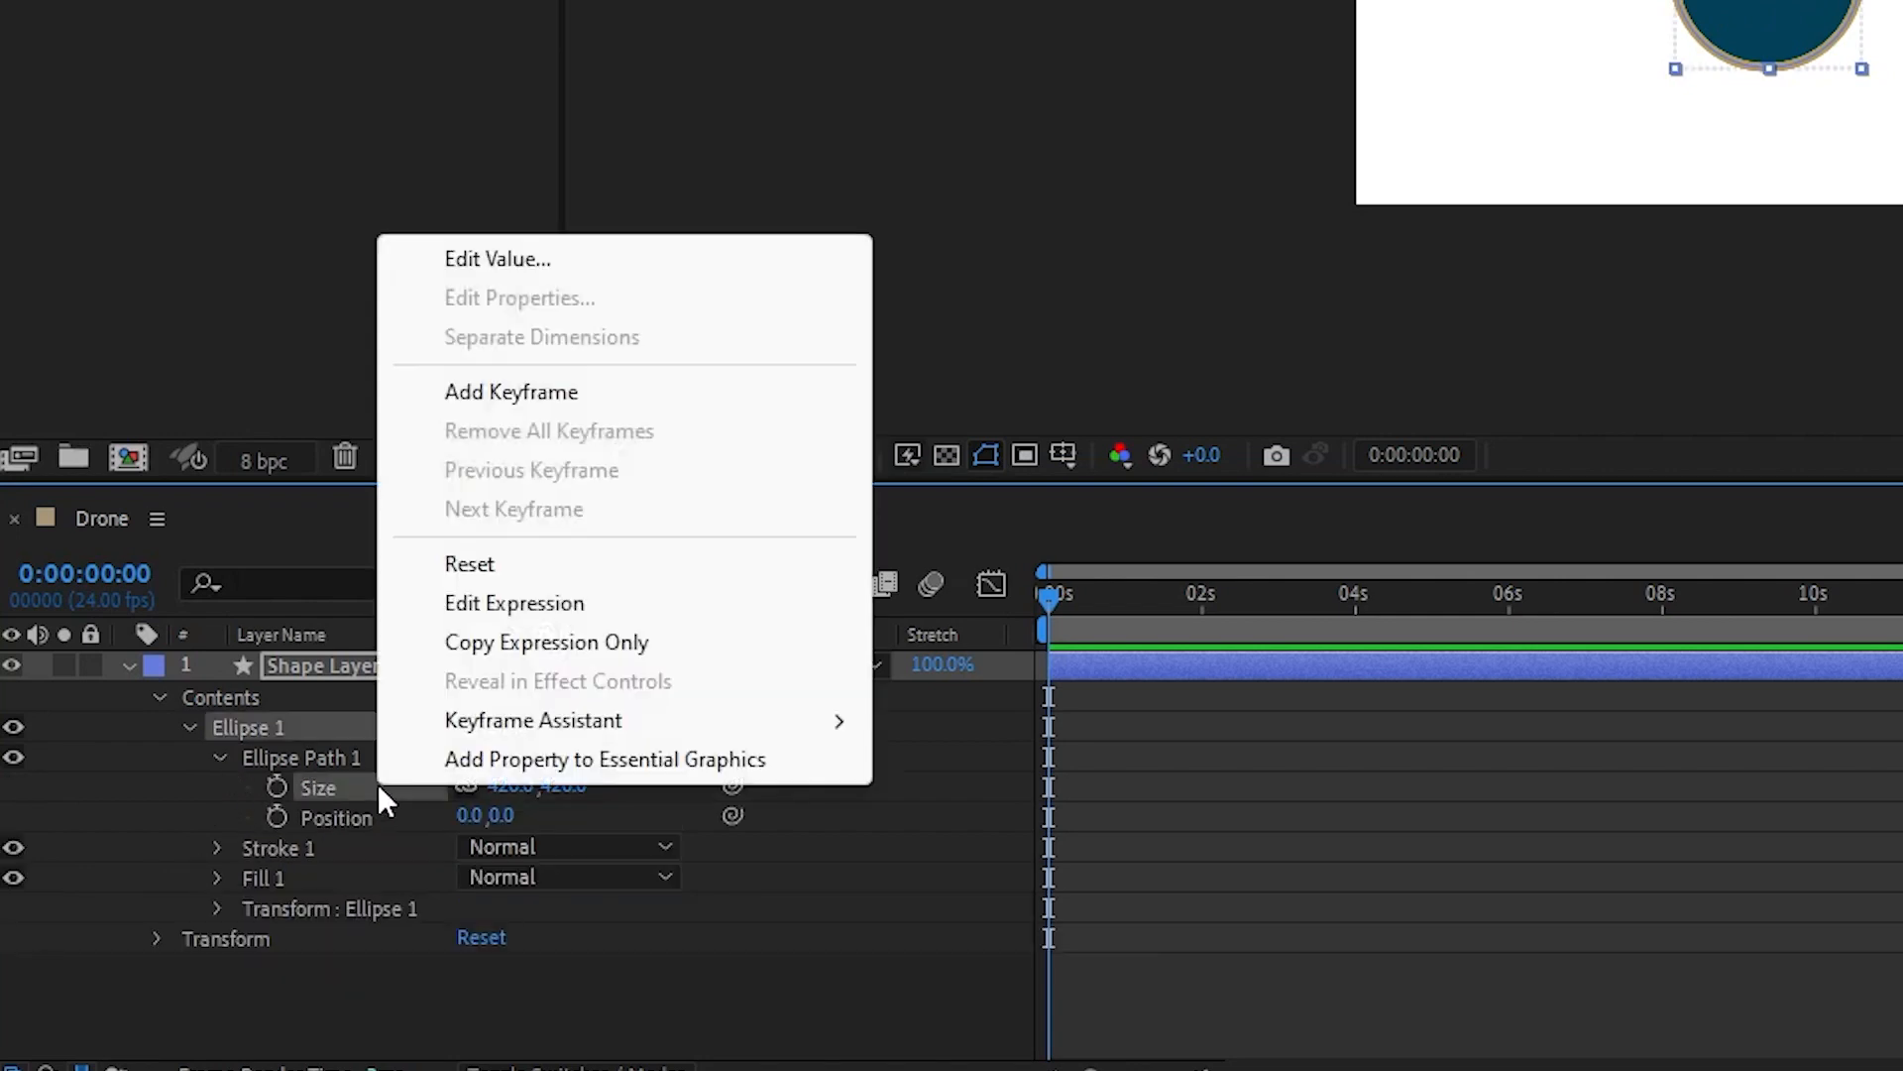
right_click(306, 759)
click(500, 536)
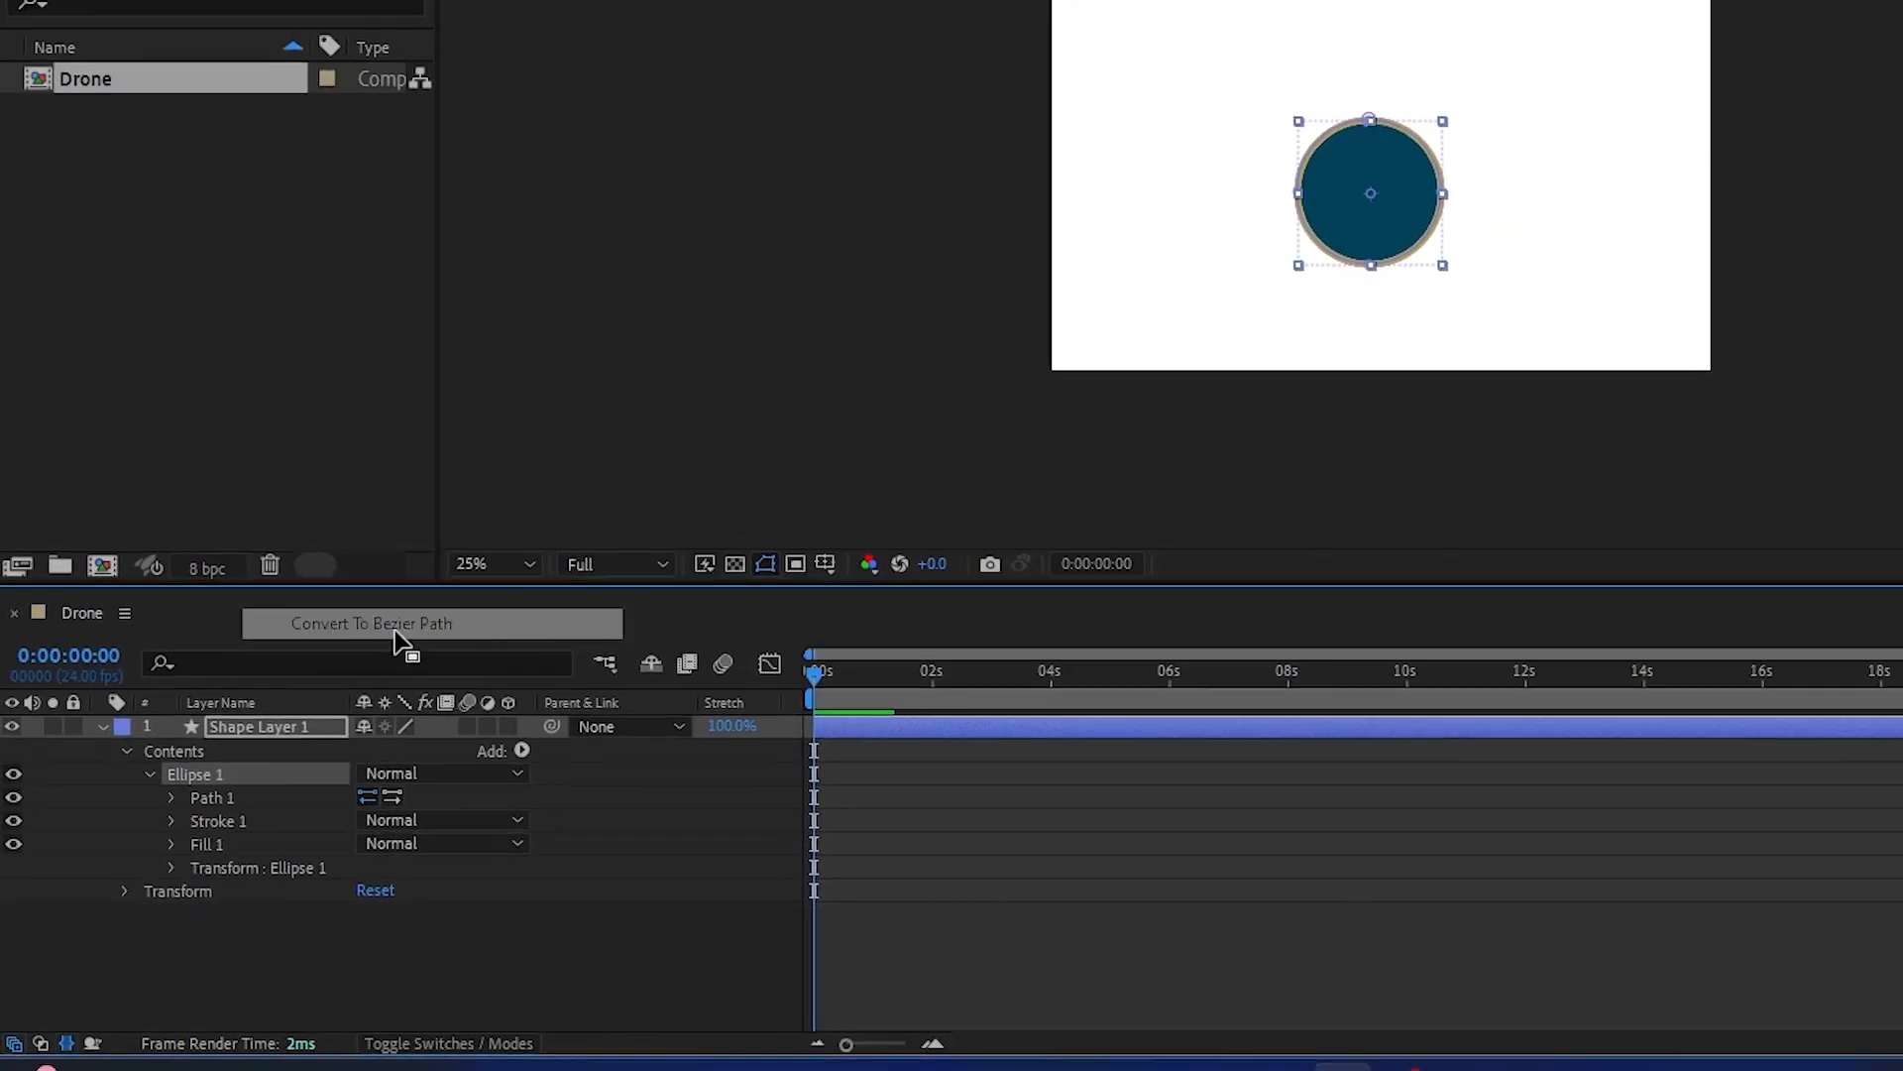
Widen the circle with the Pen tool by moving its left and right path points far outward.
scroll(1382, 214, up, 2)
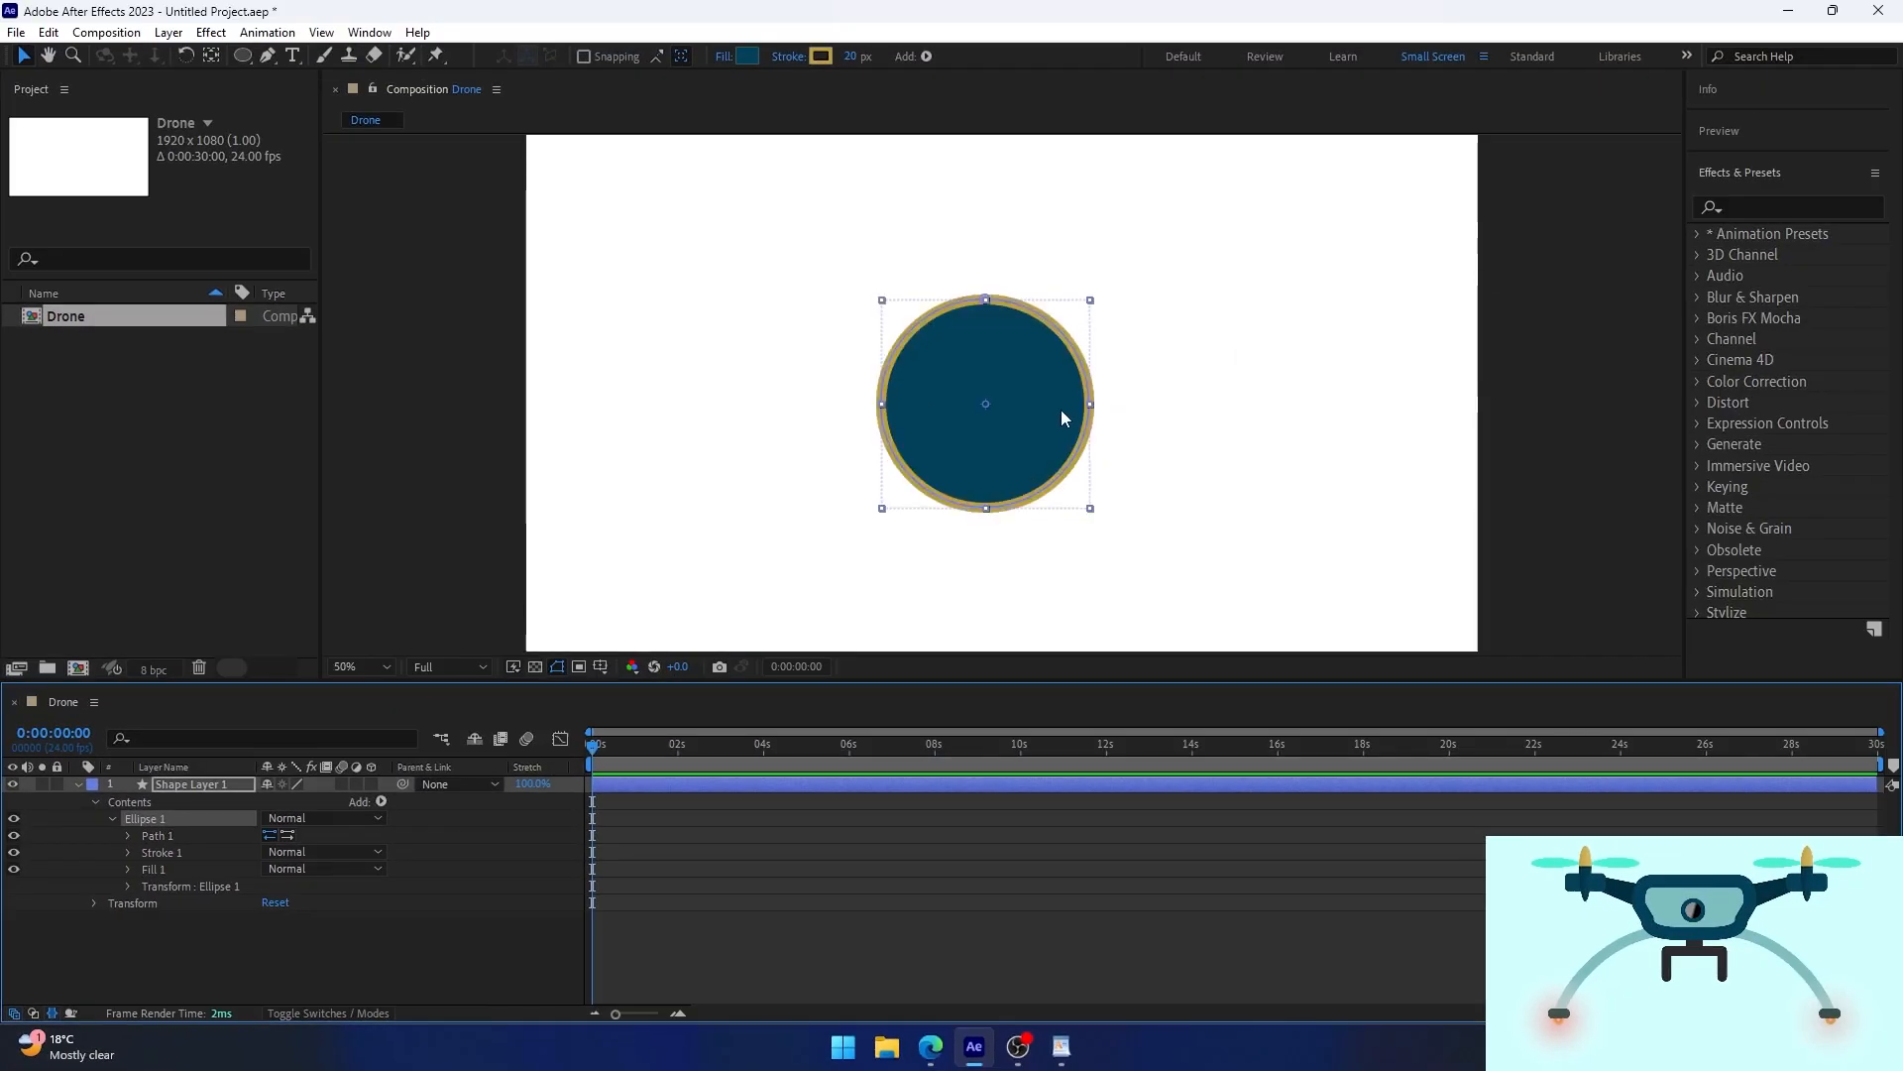
click(1120, 413)
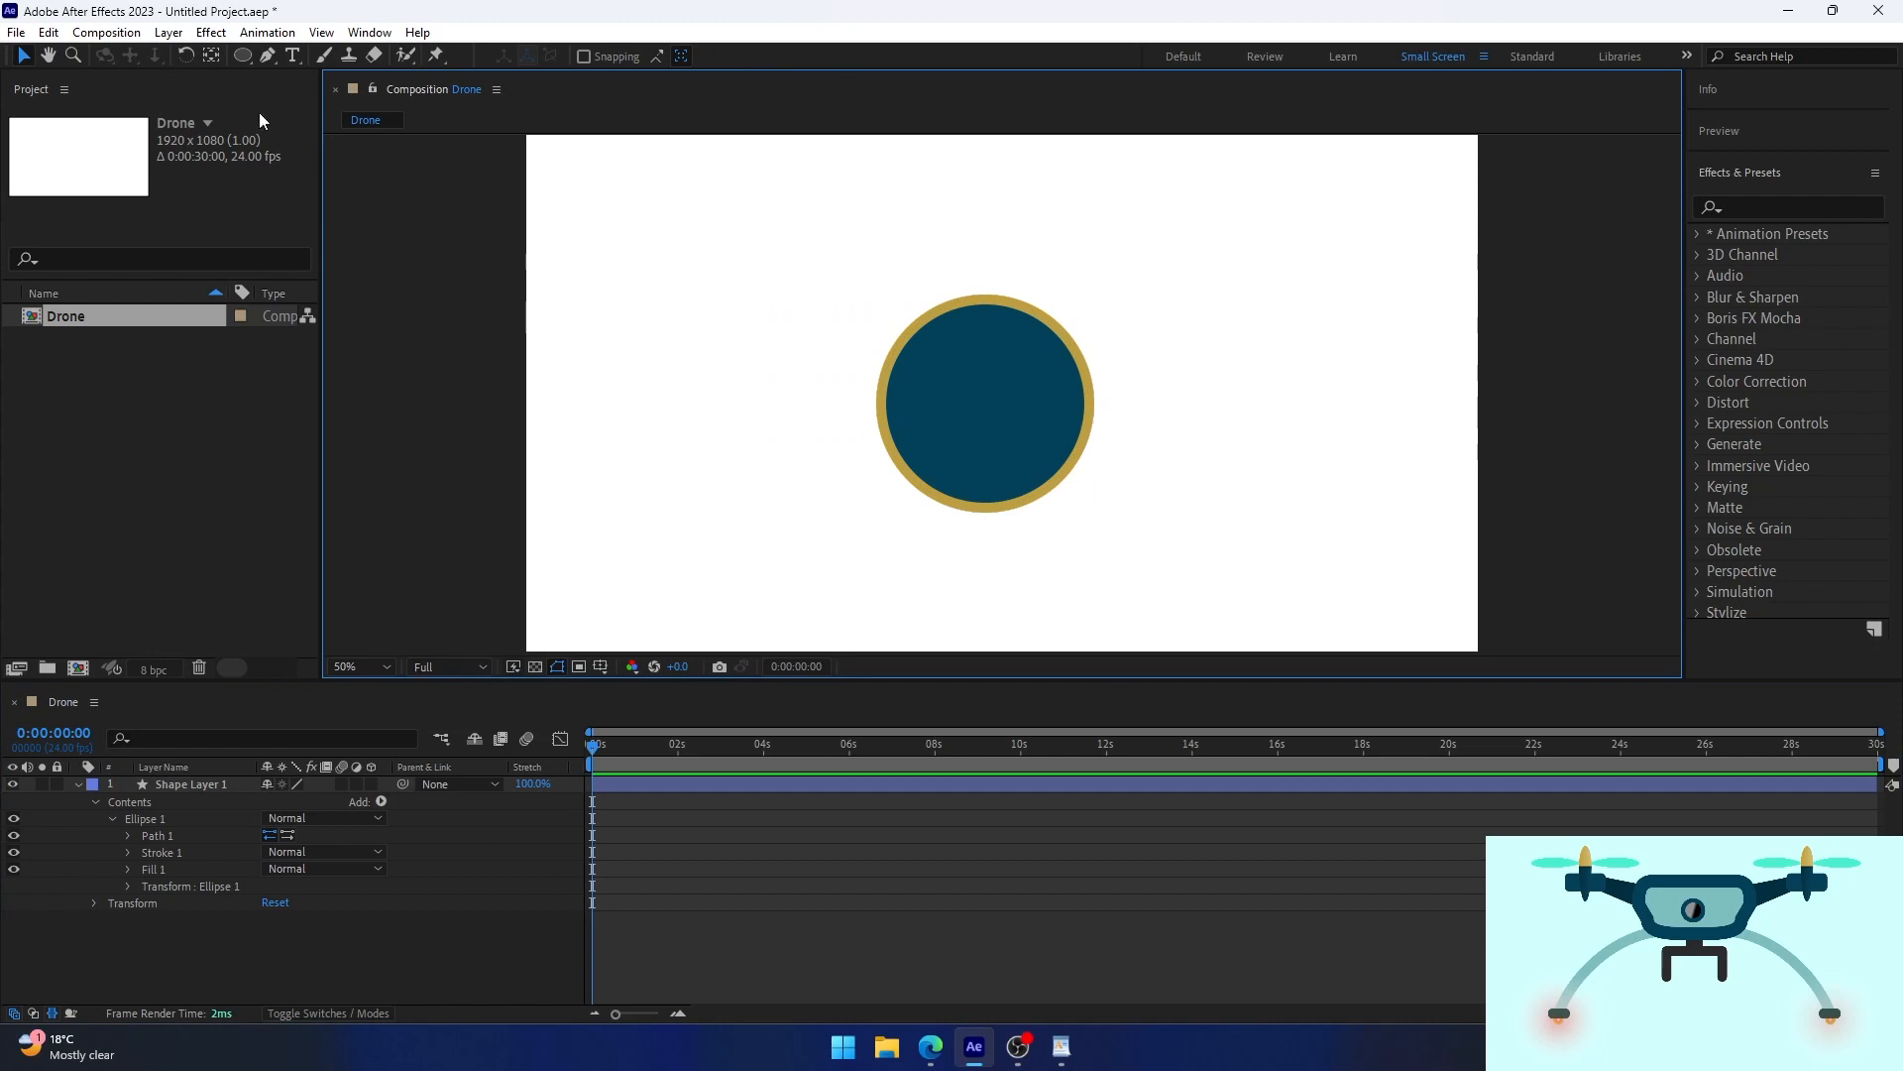
click(268, 55)
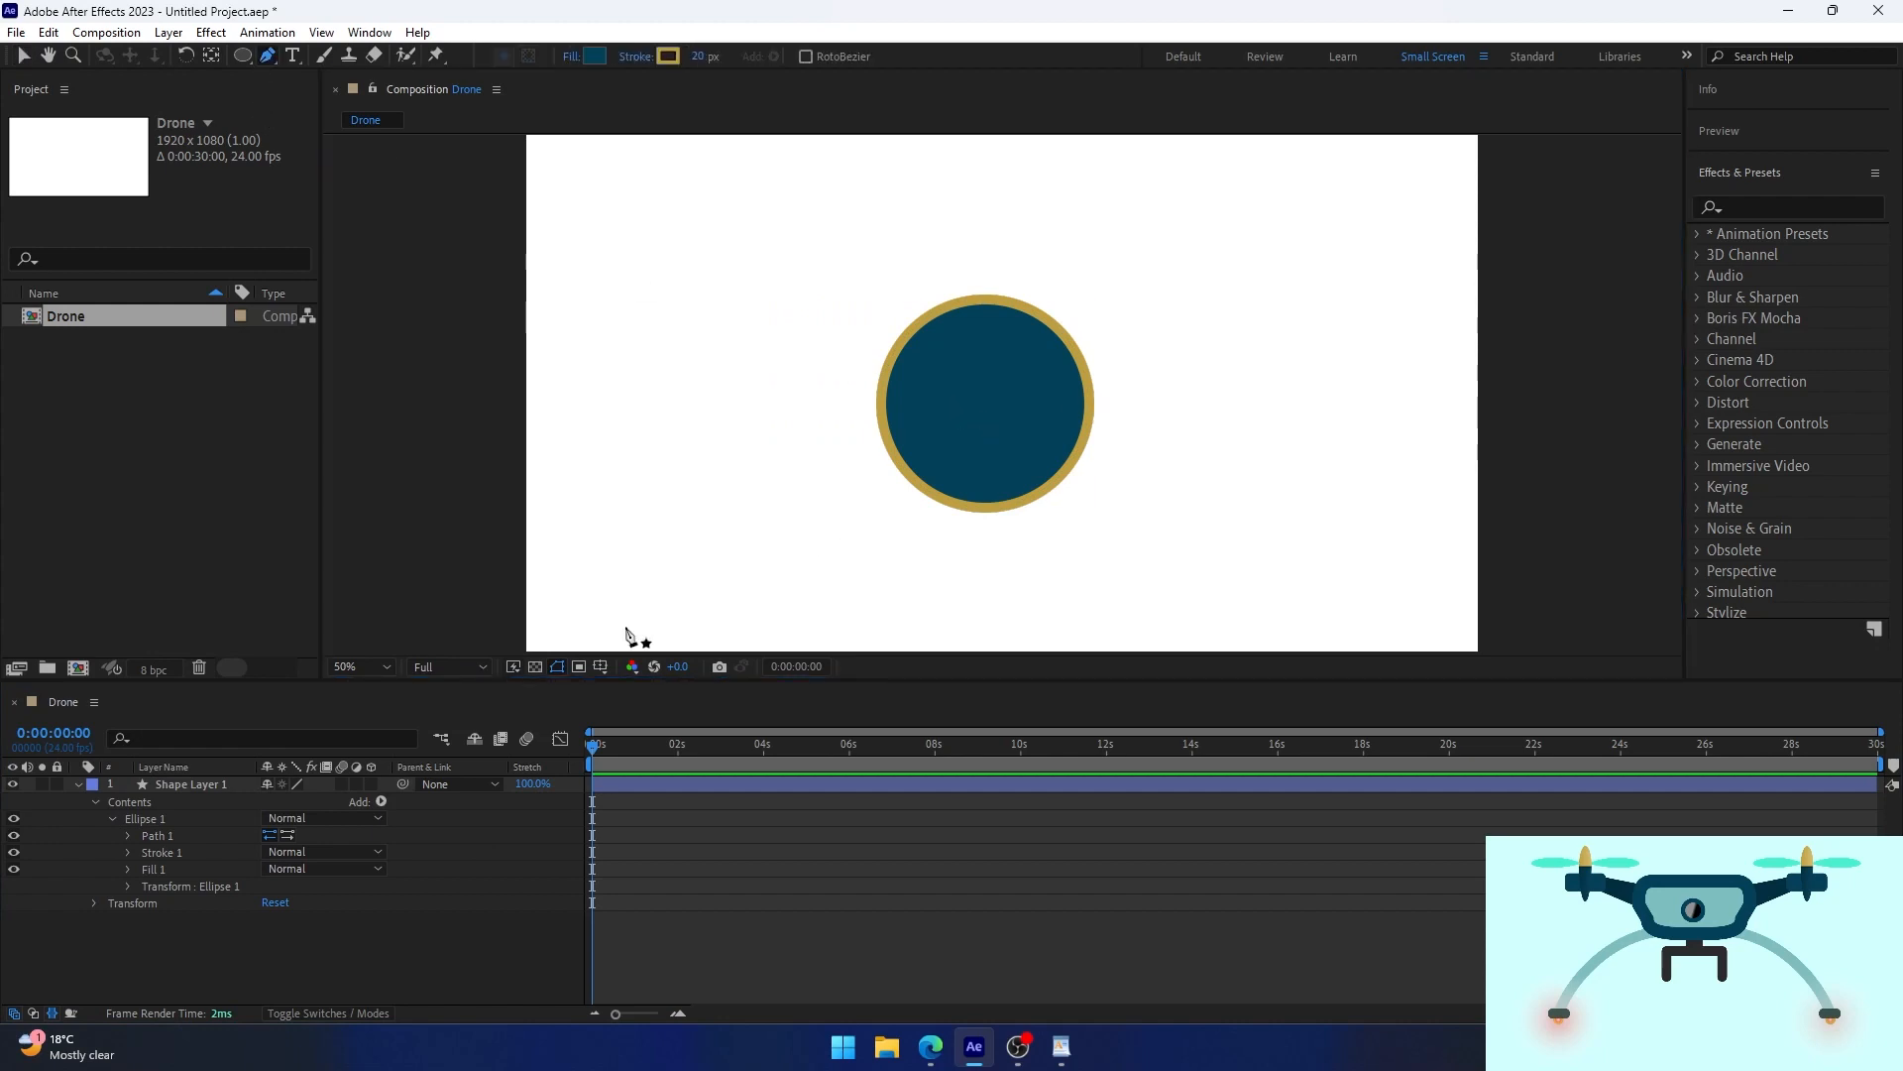
click(159, 817)
drag(1091, 404, 1308, 403)
drag(882, 404, 659, 403)
Lengthen the horizontal handles of the top and bottom points and shorten the lower handles of both side points to smooth the ellipse.
drag(985, 299, 1111, 300)
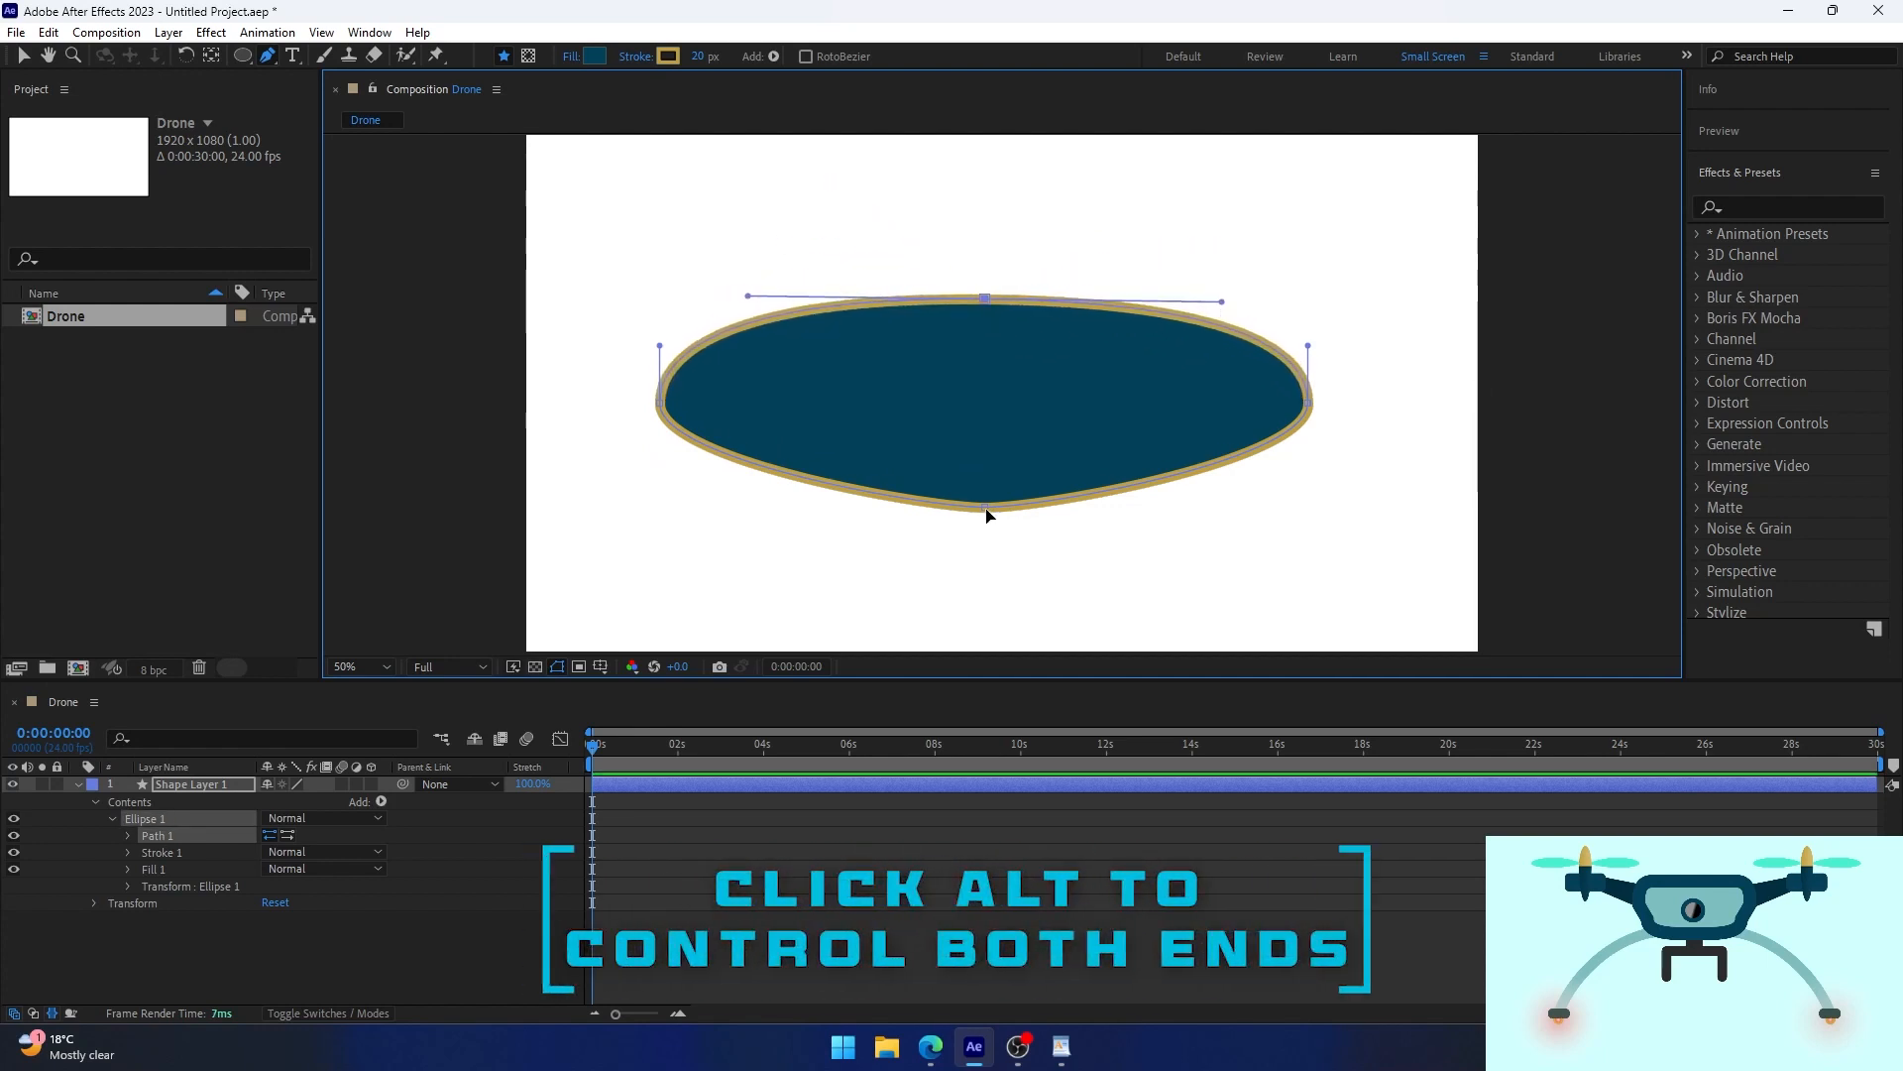
drag(984, 507, 1199, 507)
drag(659, 458, 662, 435)
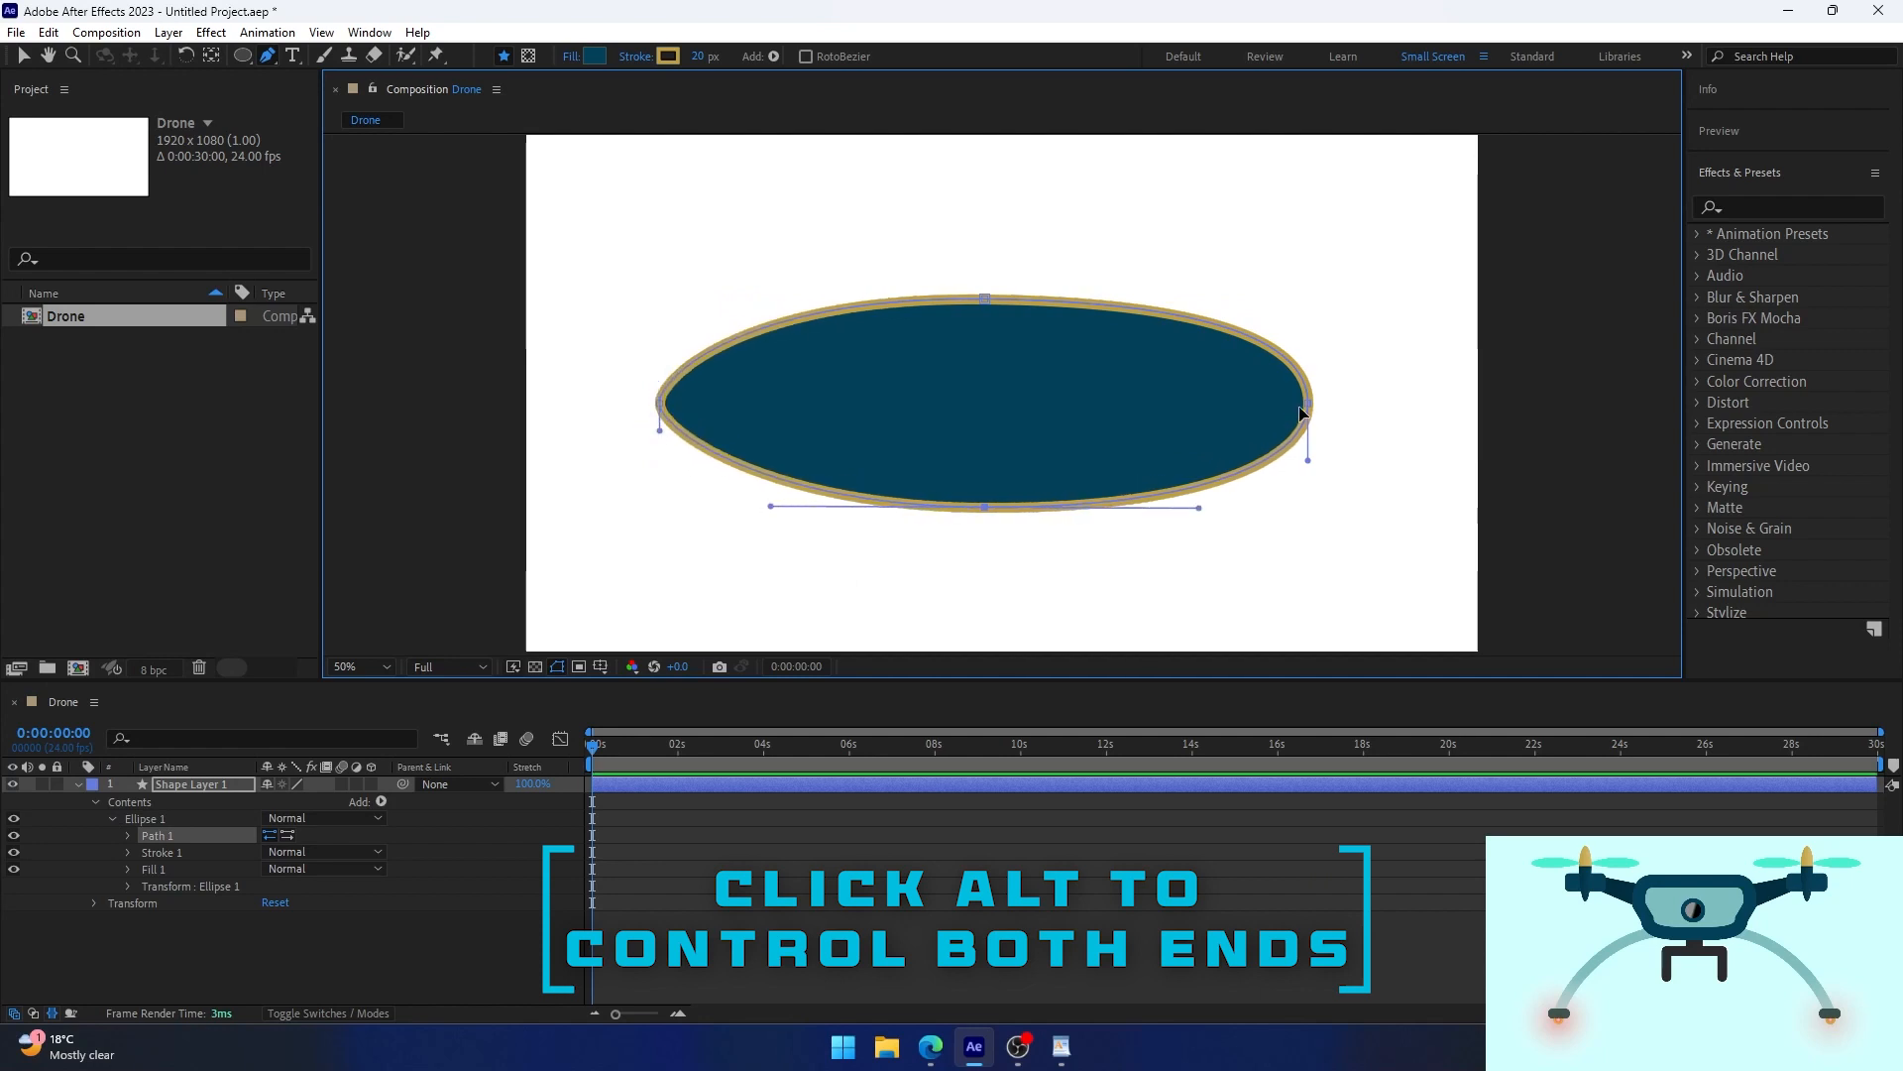
click(1308, 403)
drag(1308, 460, 1310, 439)
Flatten the ellipse by nudging its top point down and its bottom point up by equal amounts.
click(984, 298)
key(shift+Down)
key(shift+Down)
click(984, 507)
key(shift+Up)
key(shift+Up)
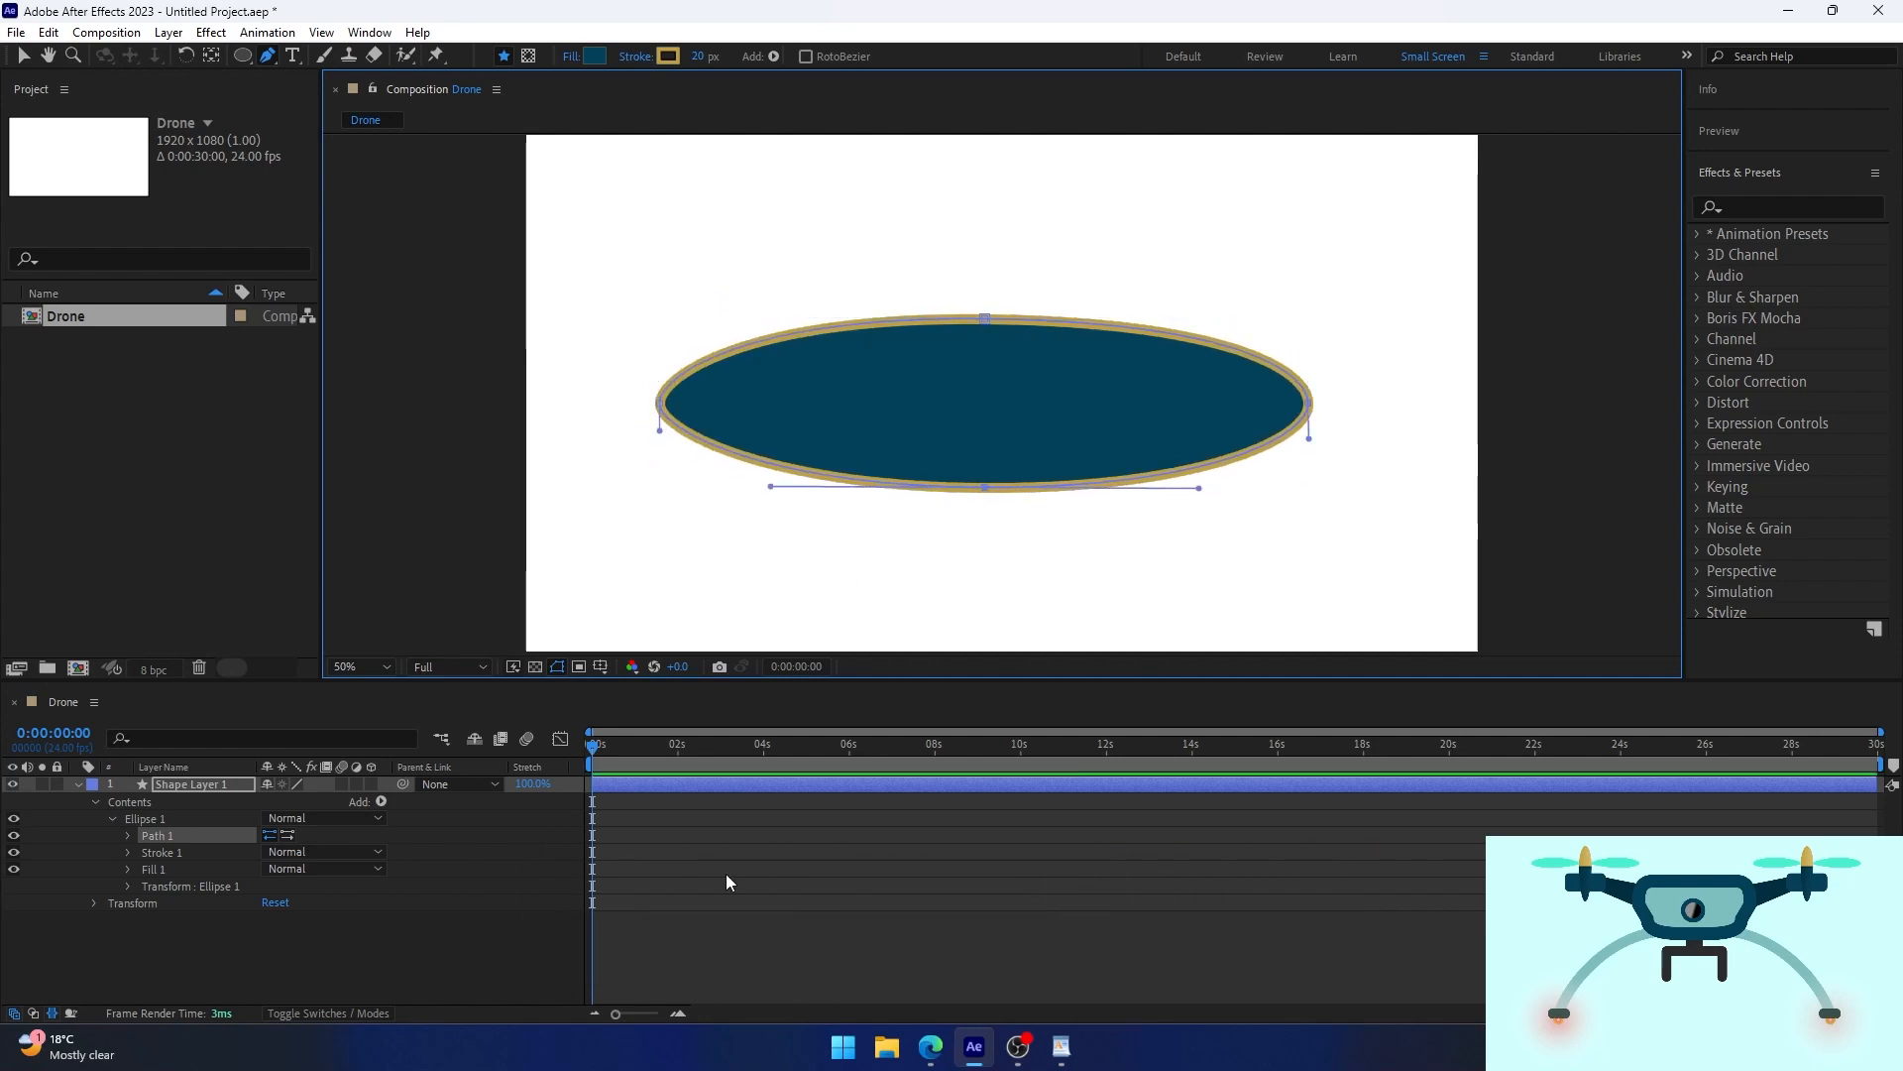
Set the ellipse's stroke to None and deselect the layer.
click(668, 56)
click(705, 680)
click(635, 57)
click(820, 433)
click(885, 550)
click(684, 967)
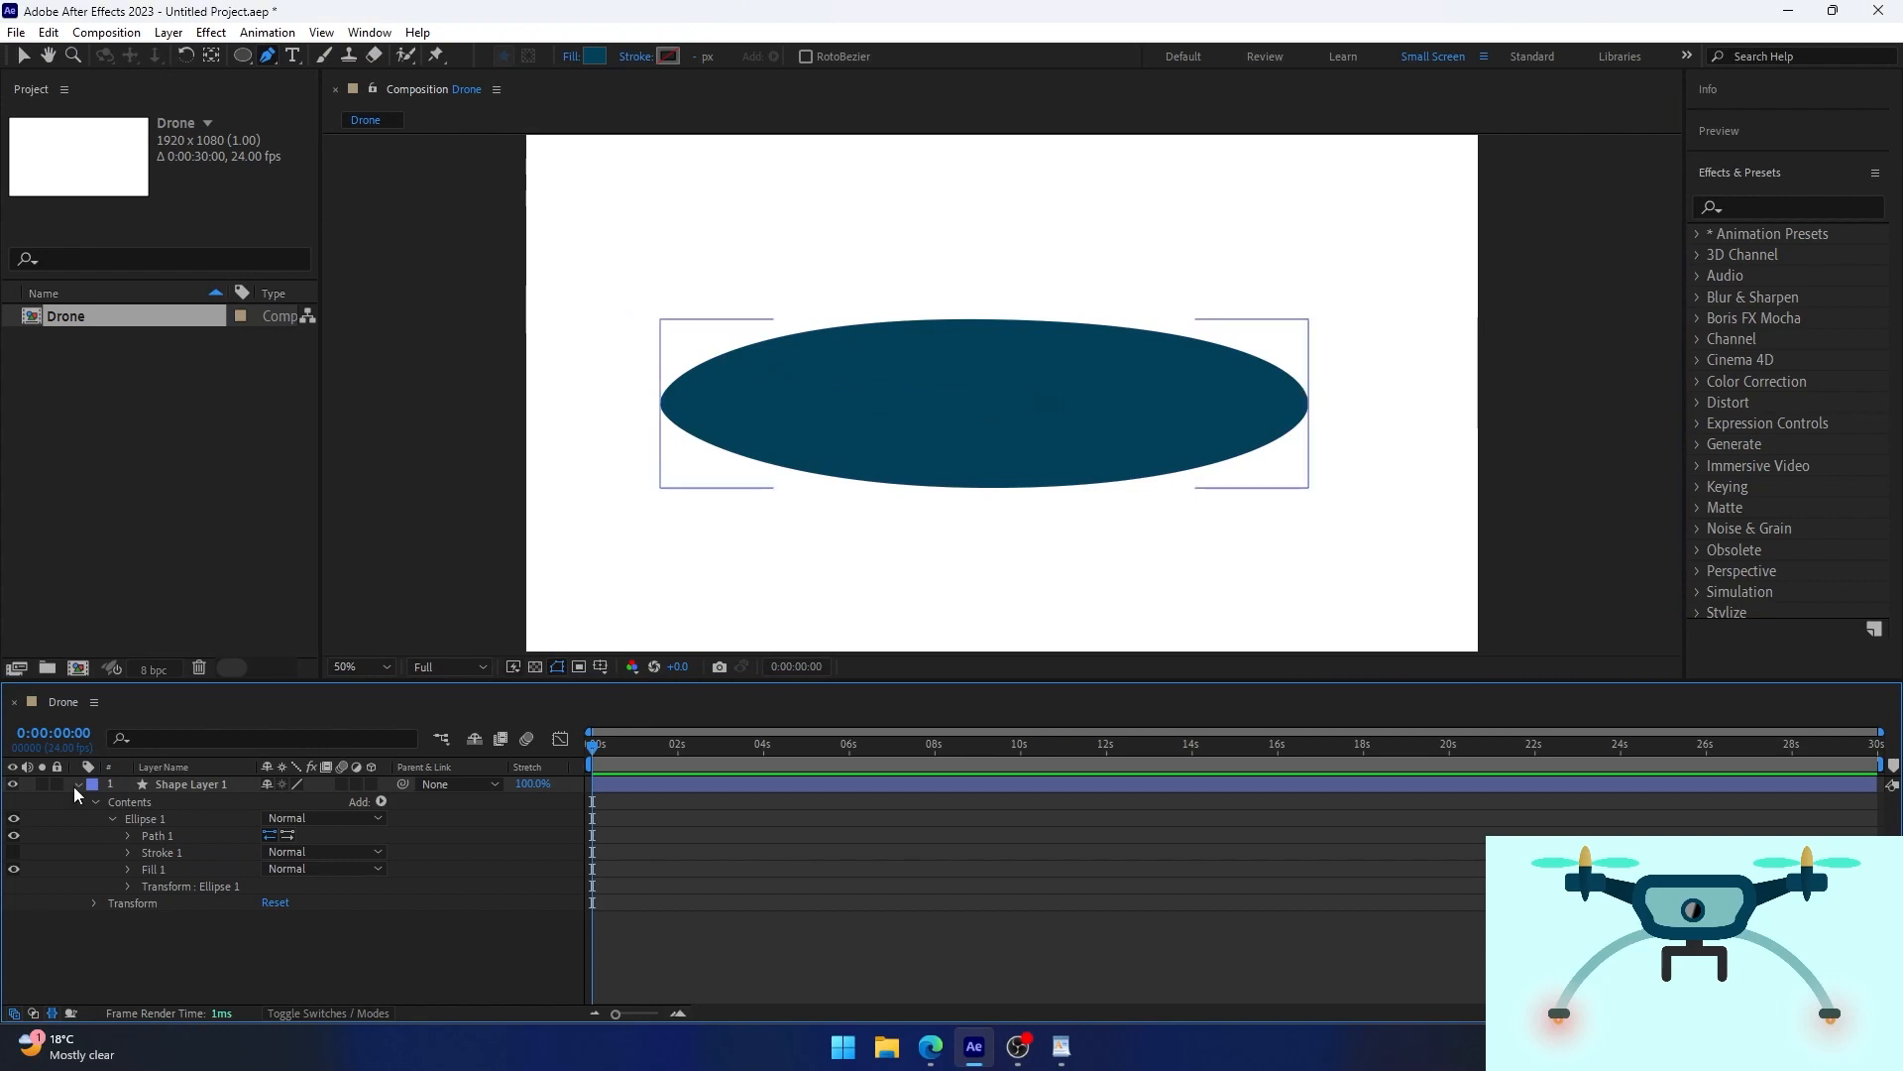
Scale the ellipse down to about 39.9% and place the layer's anchor point just beyond the ellipse's left tip.
click(22, 57)
click(1239, 406)
drag(1309, 404, 1114, 404)
drag(1041, 410, 1012, 368)
click(212, 56)
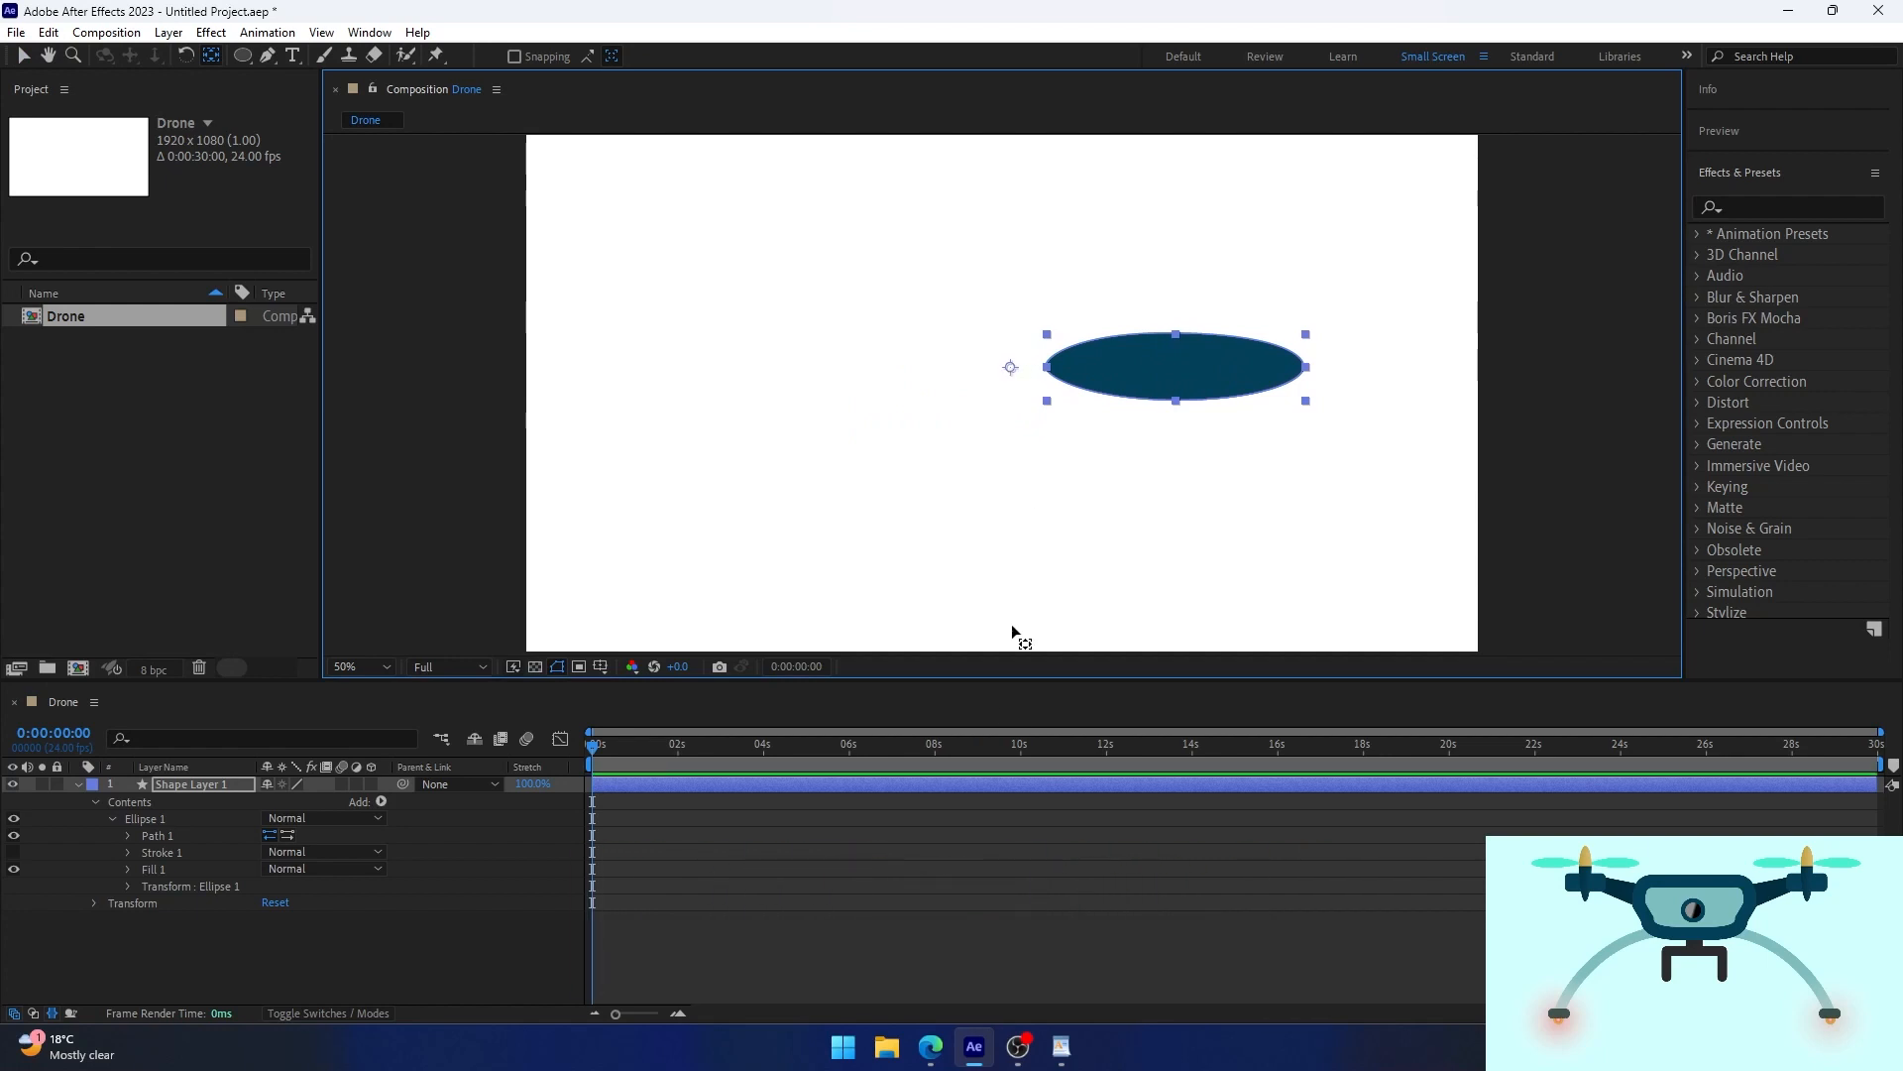
click(841, 930)
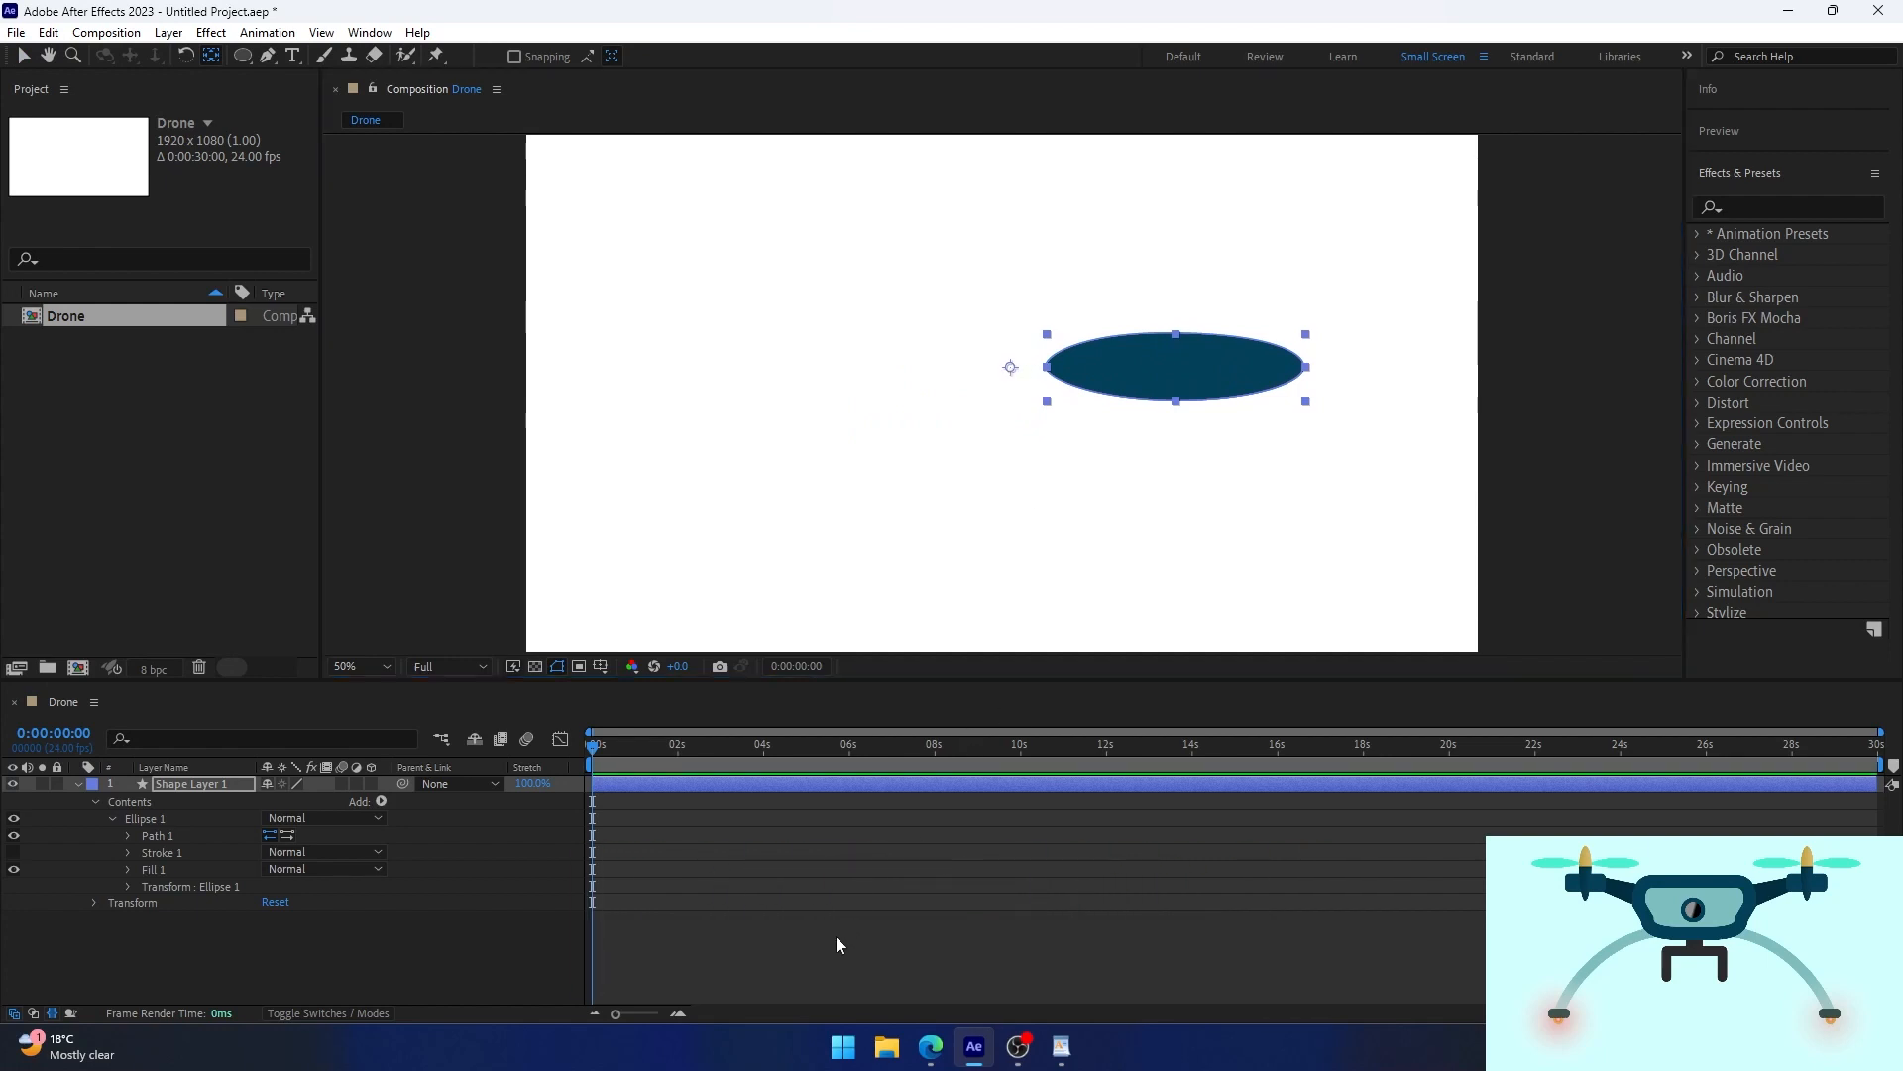
Add Scale keyframes with the current value to Shape Layer 1 at 0:00:00:00 and 0:00:02:00.
click(179, 791)
key(s)
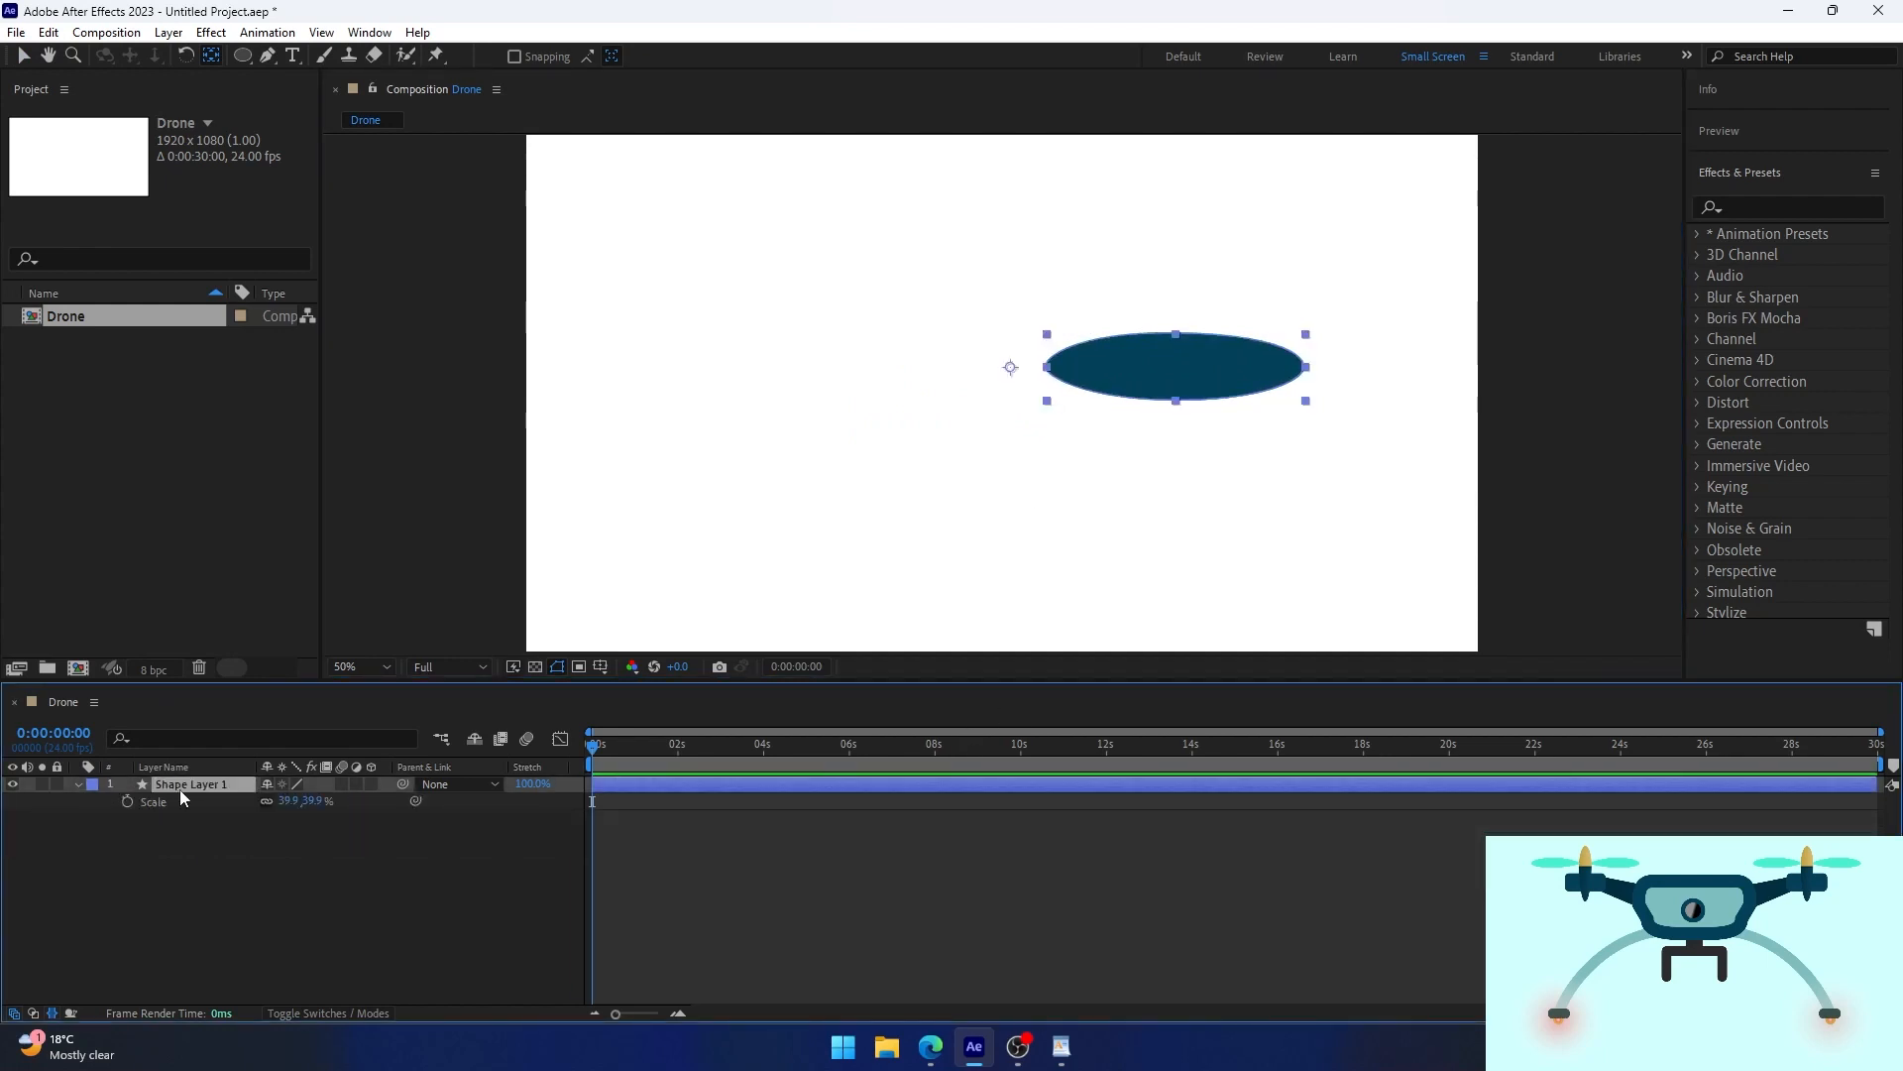
click(128, 801)
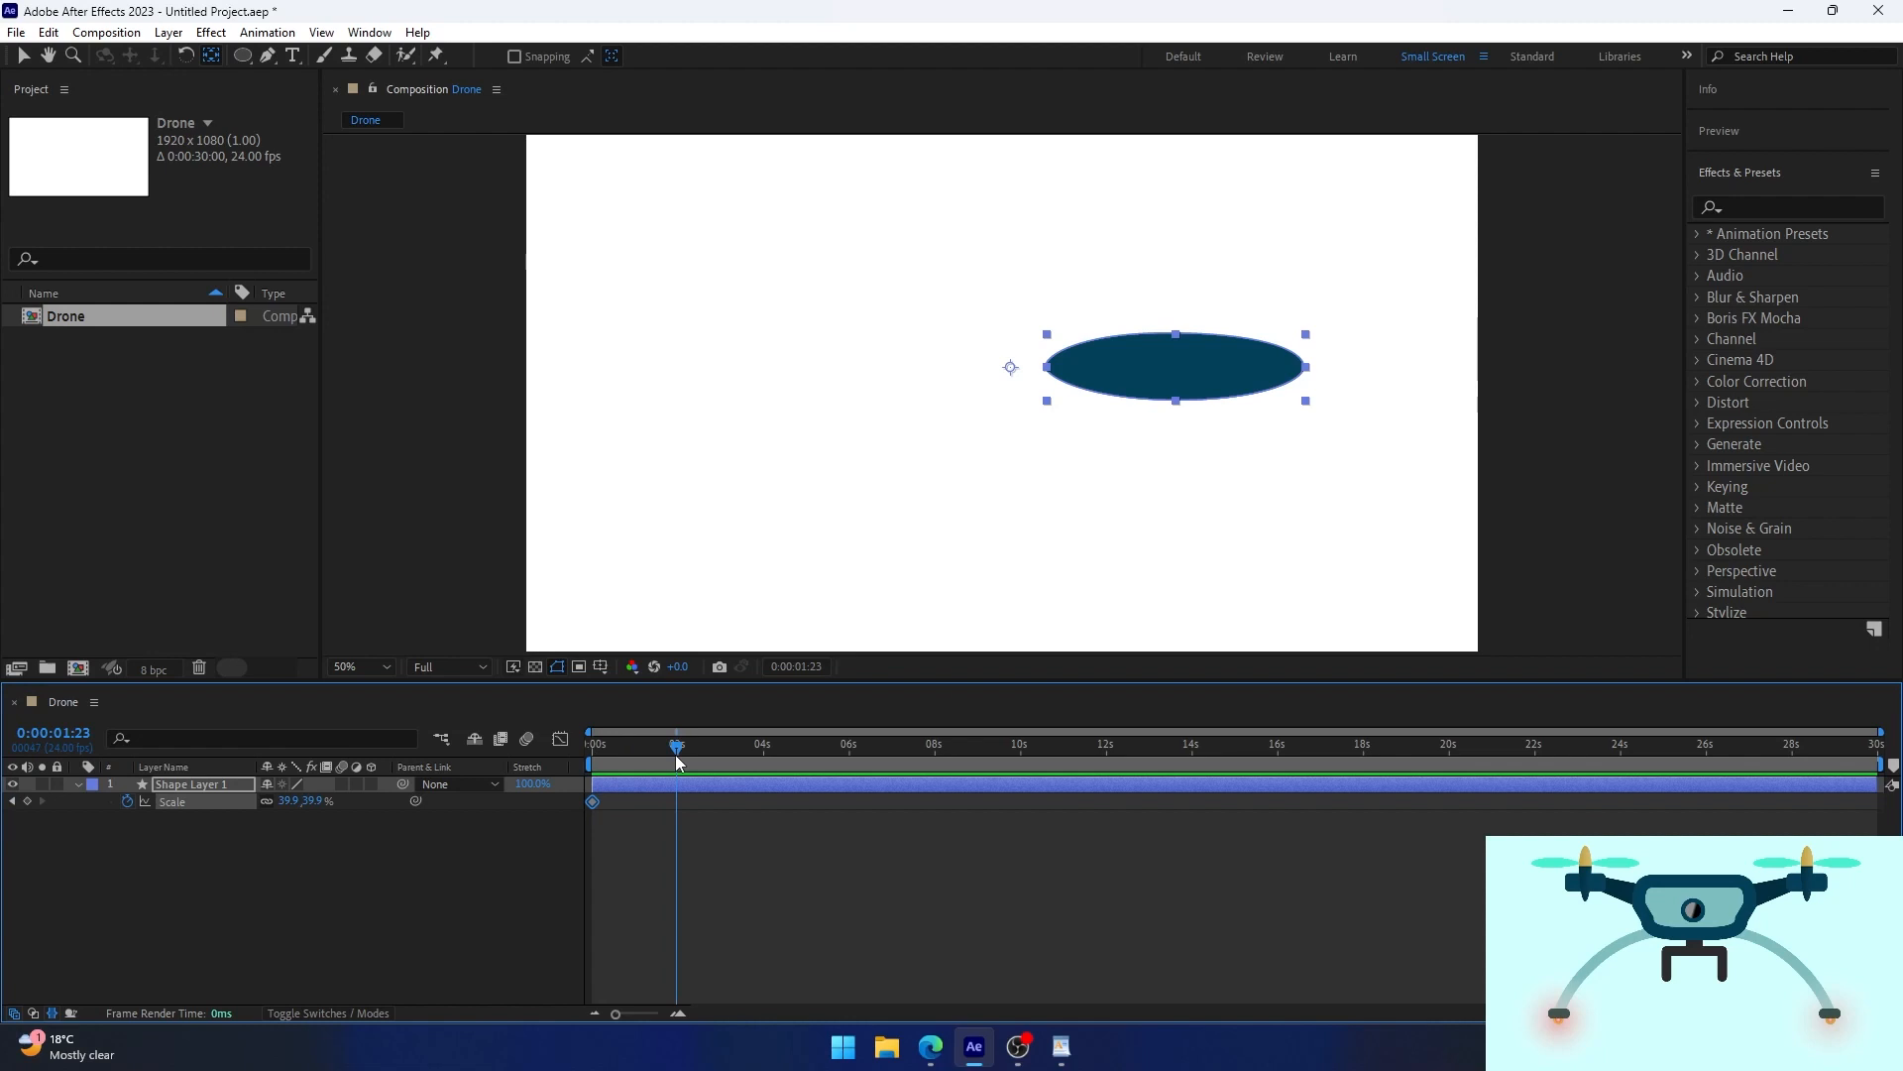
drag(678, 761, 681, 762)
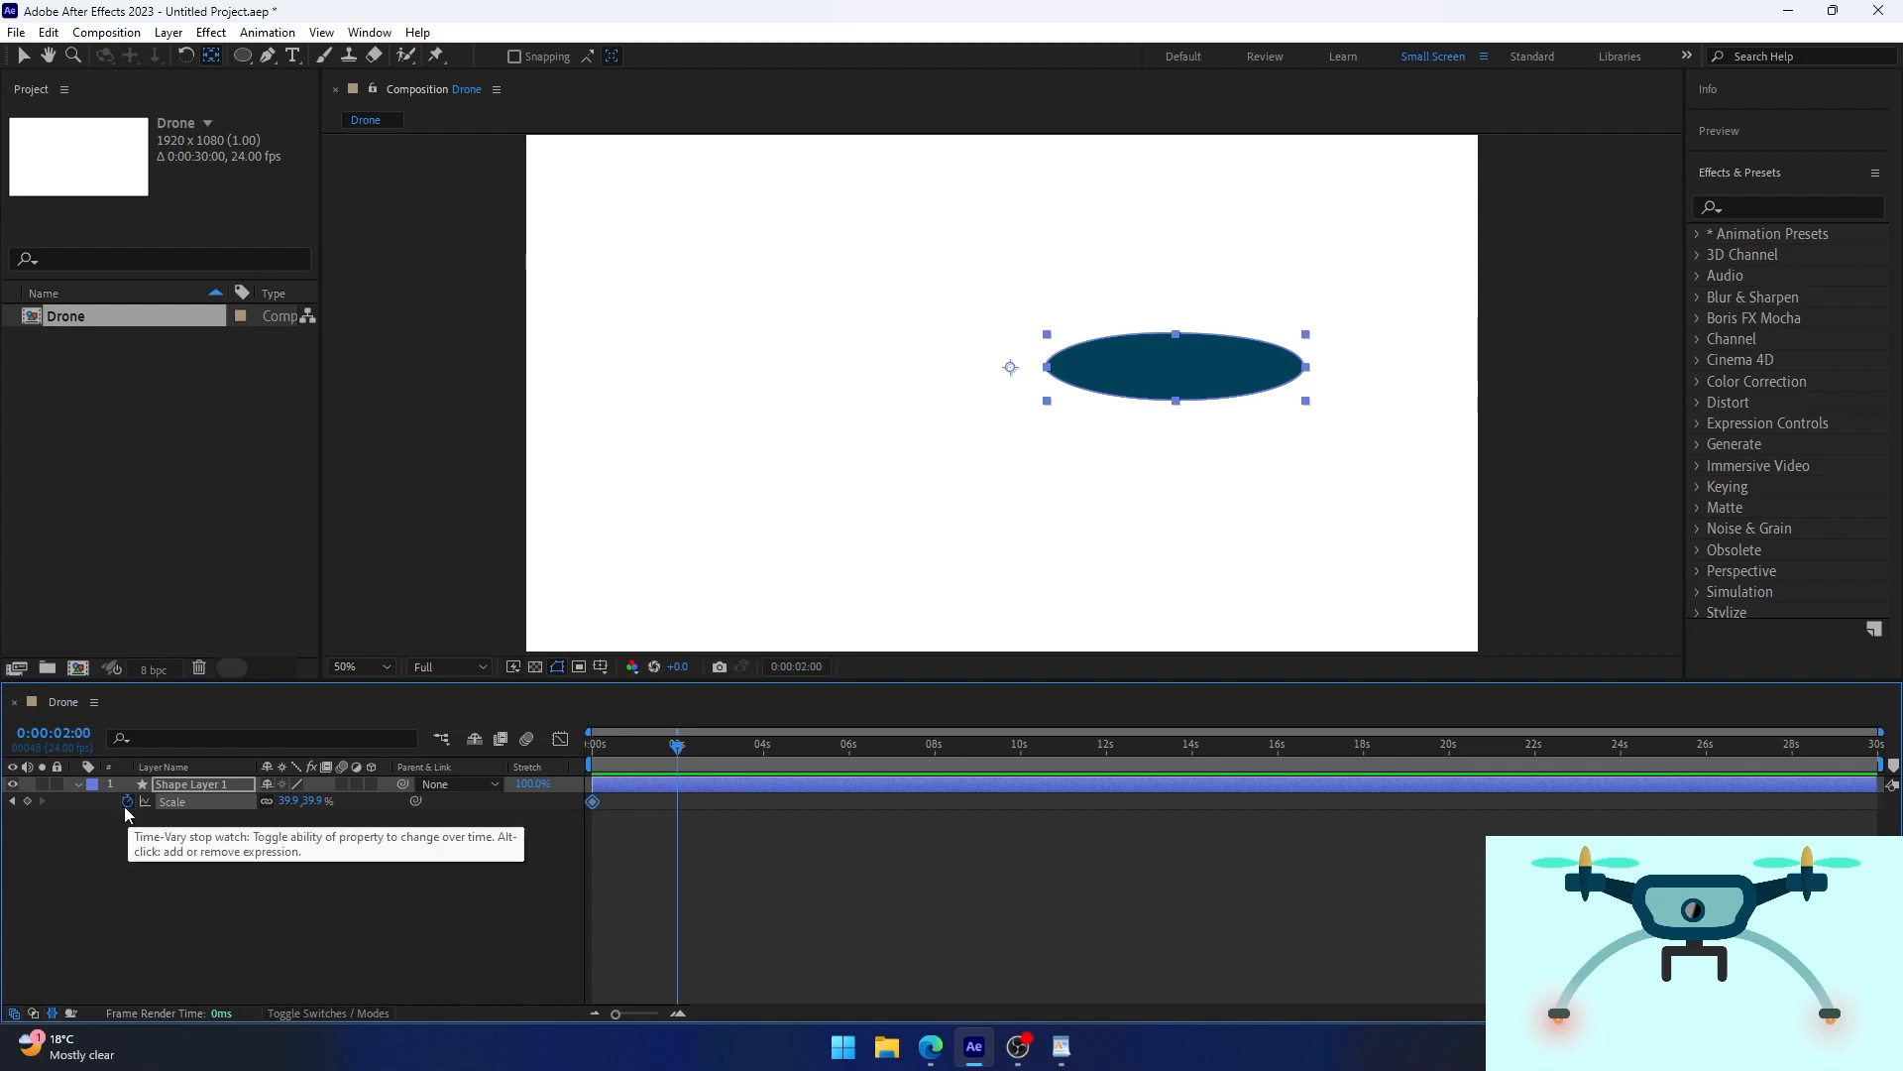
click(28, 801)
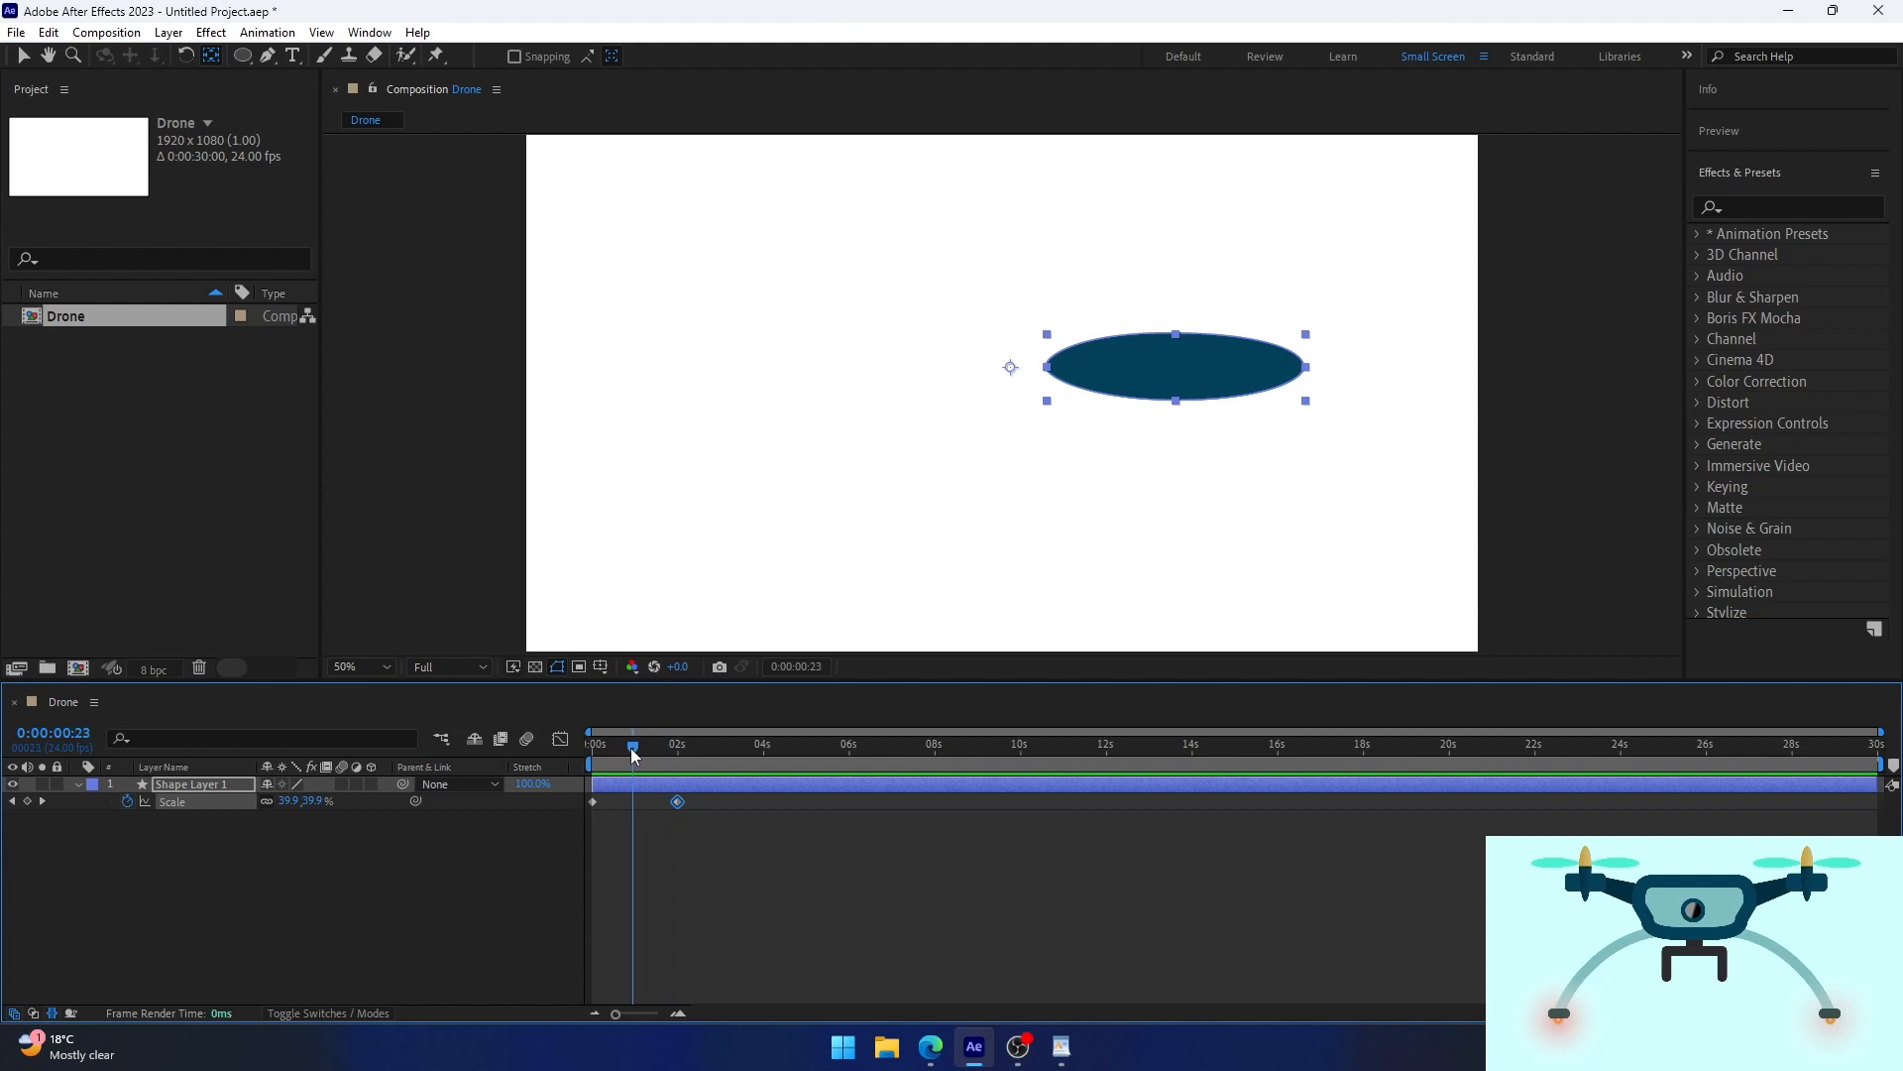
Make the horizontal scale negative at 0:00:01:00, independent of the vertical scale, and scrub through the blade's motion.
click(288, 801)
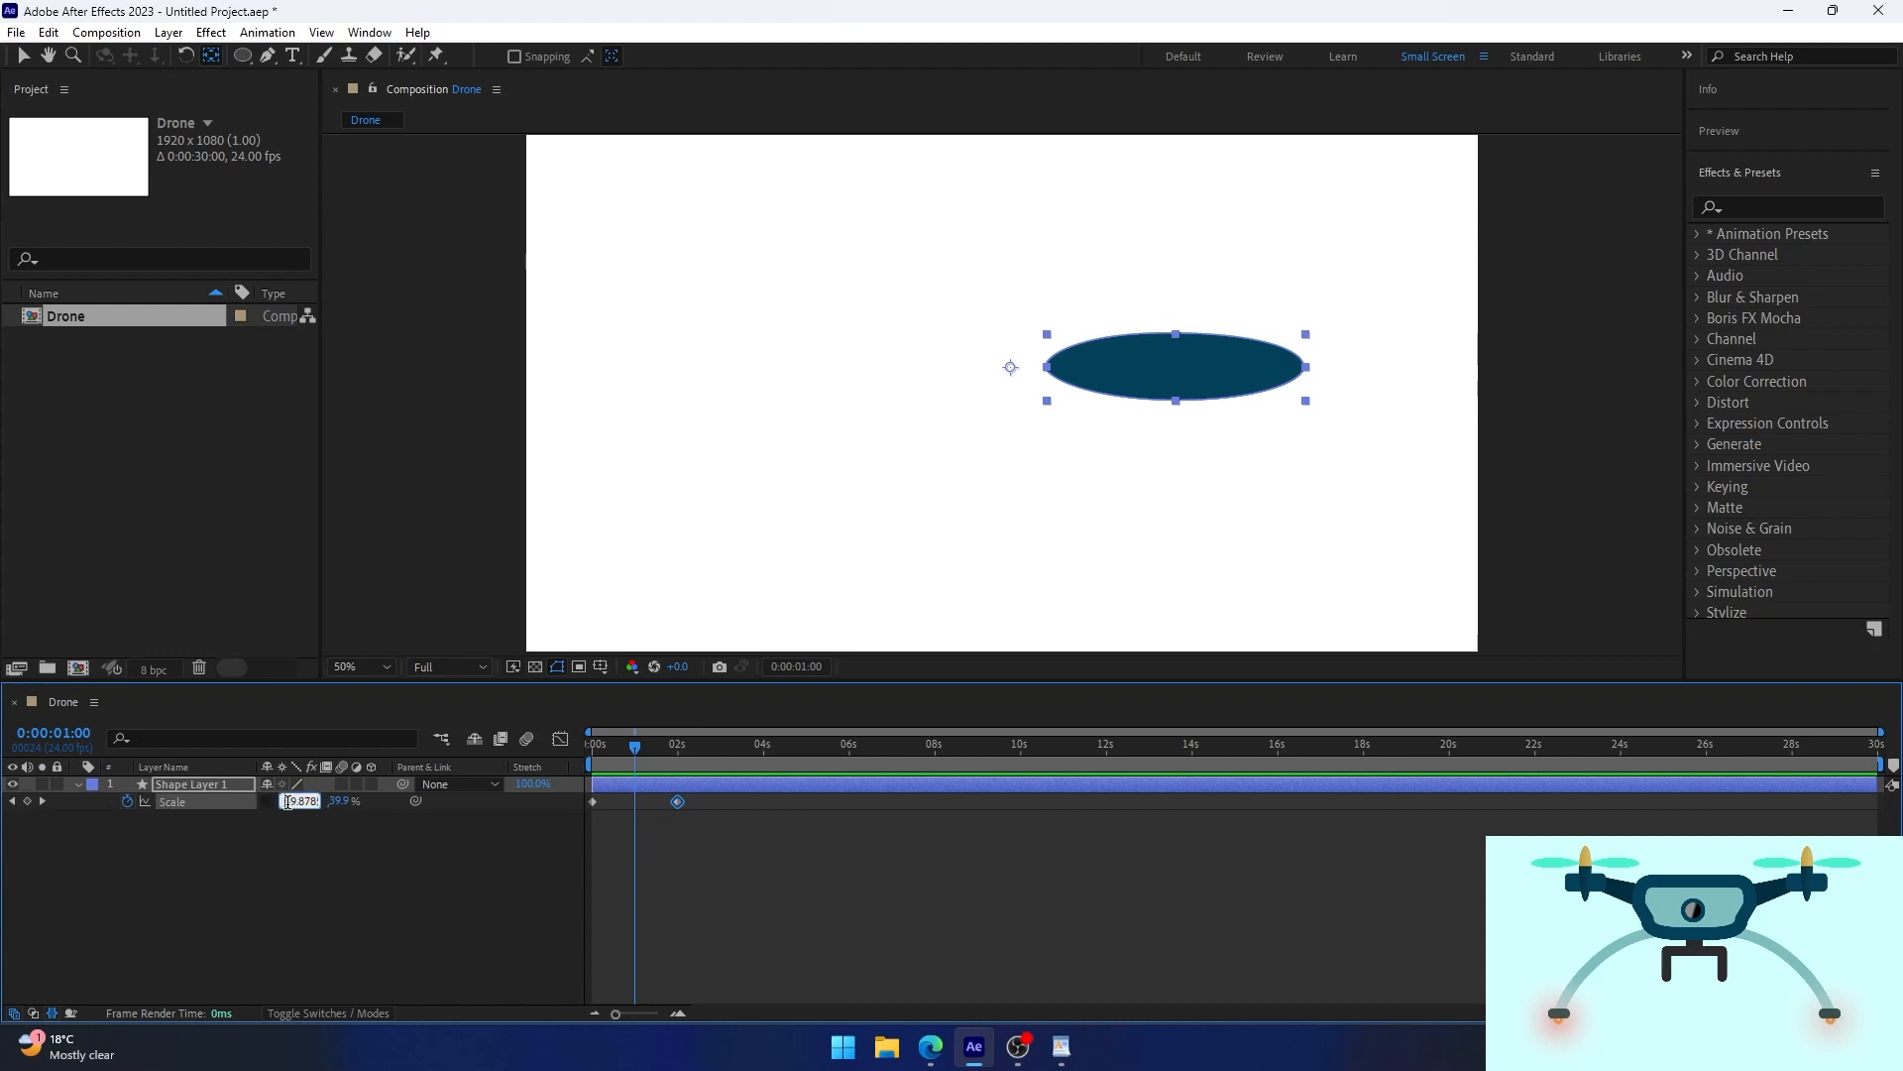
key(Return)
click(590, 750)
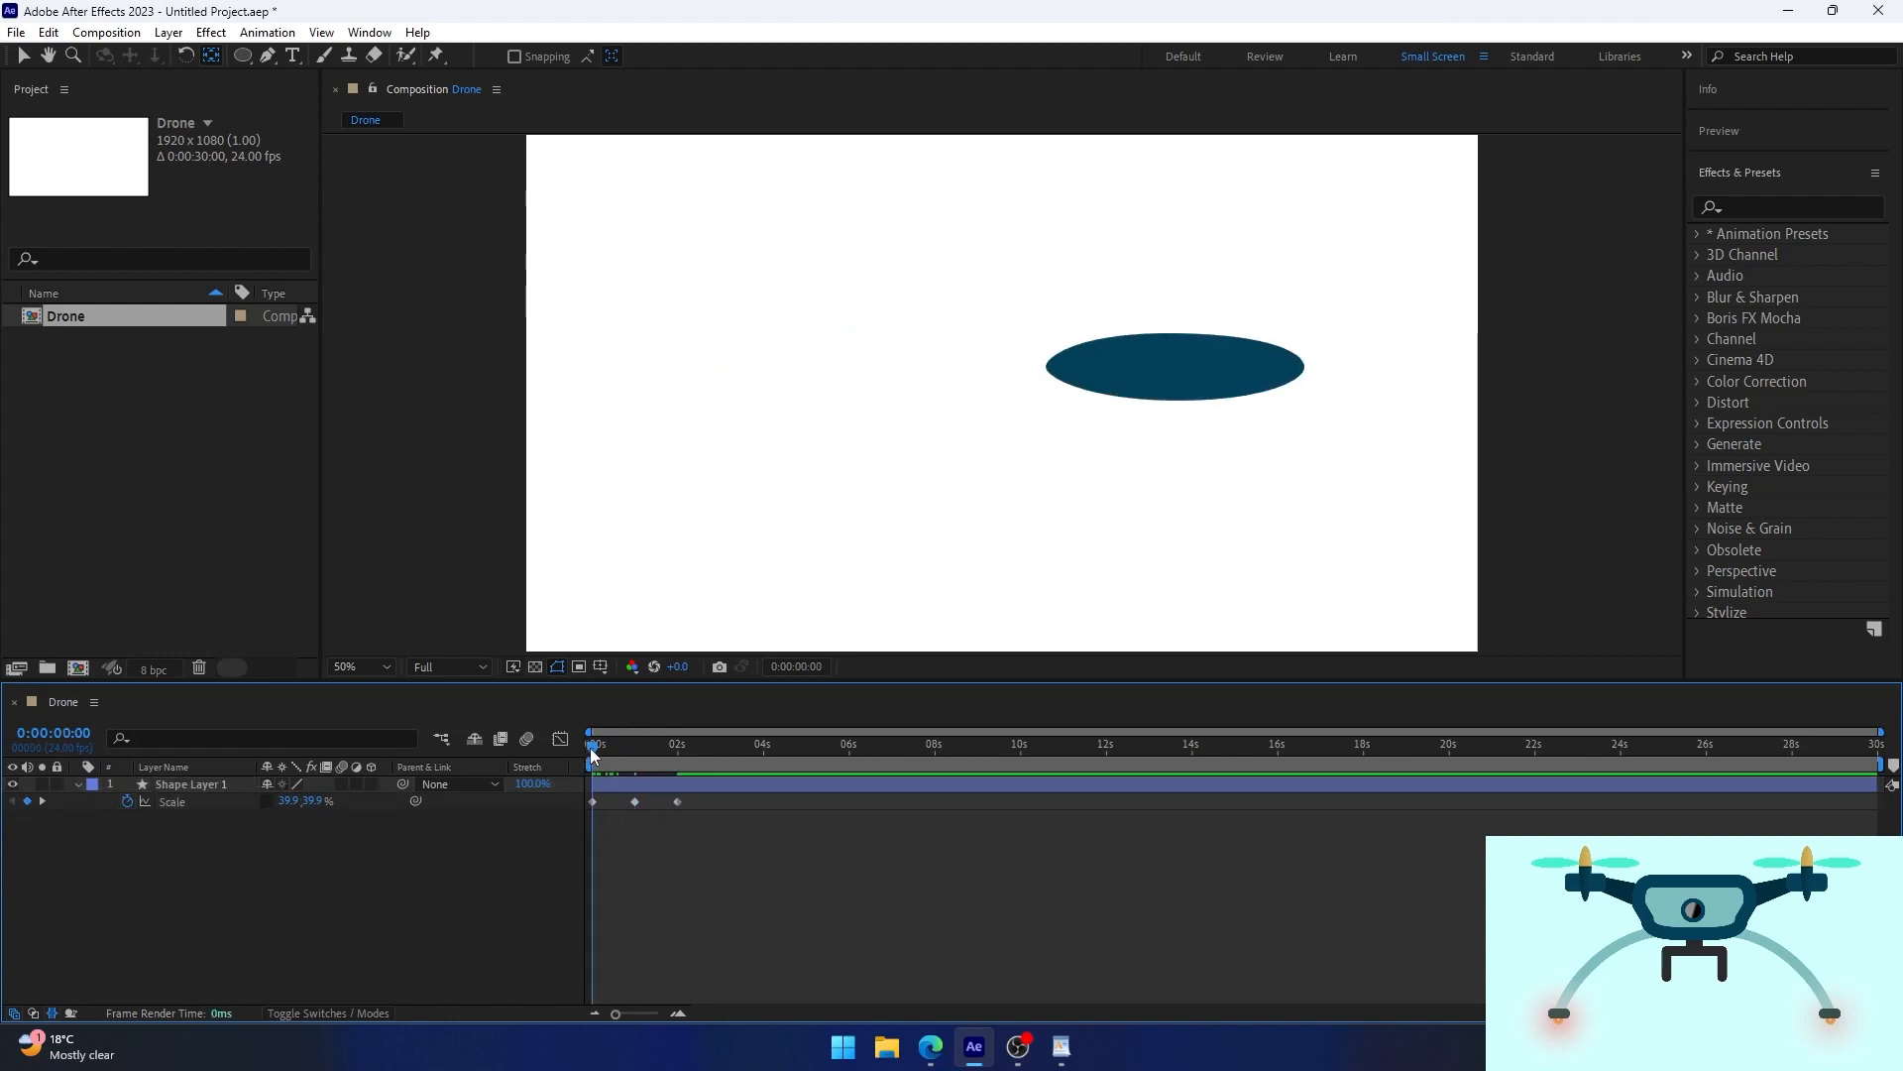
drag(593, 753, 677, 762)
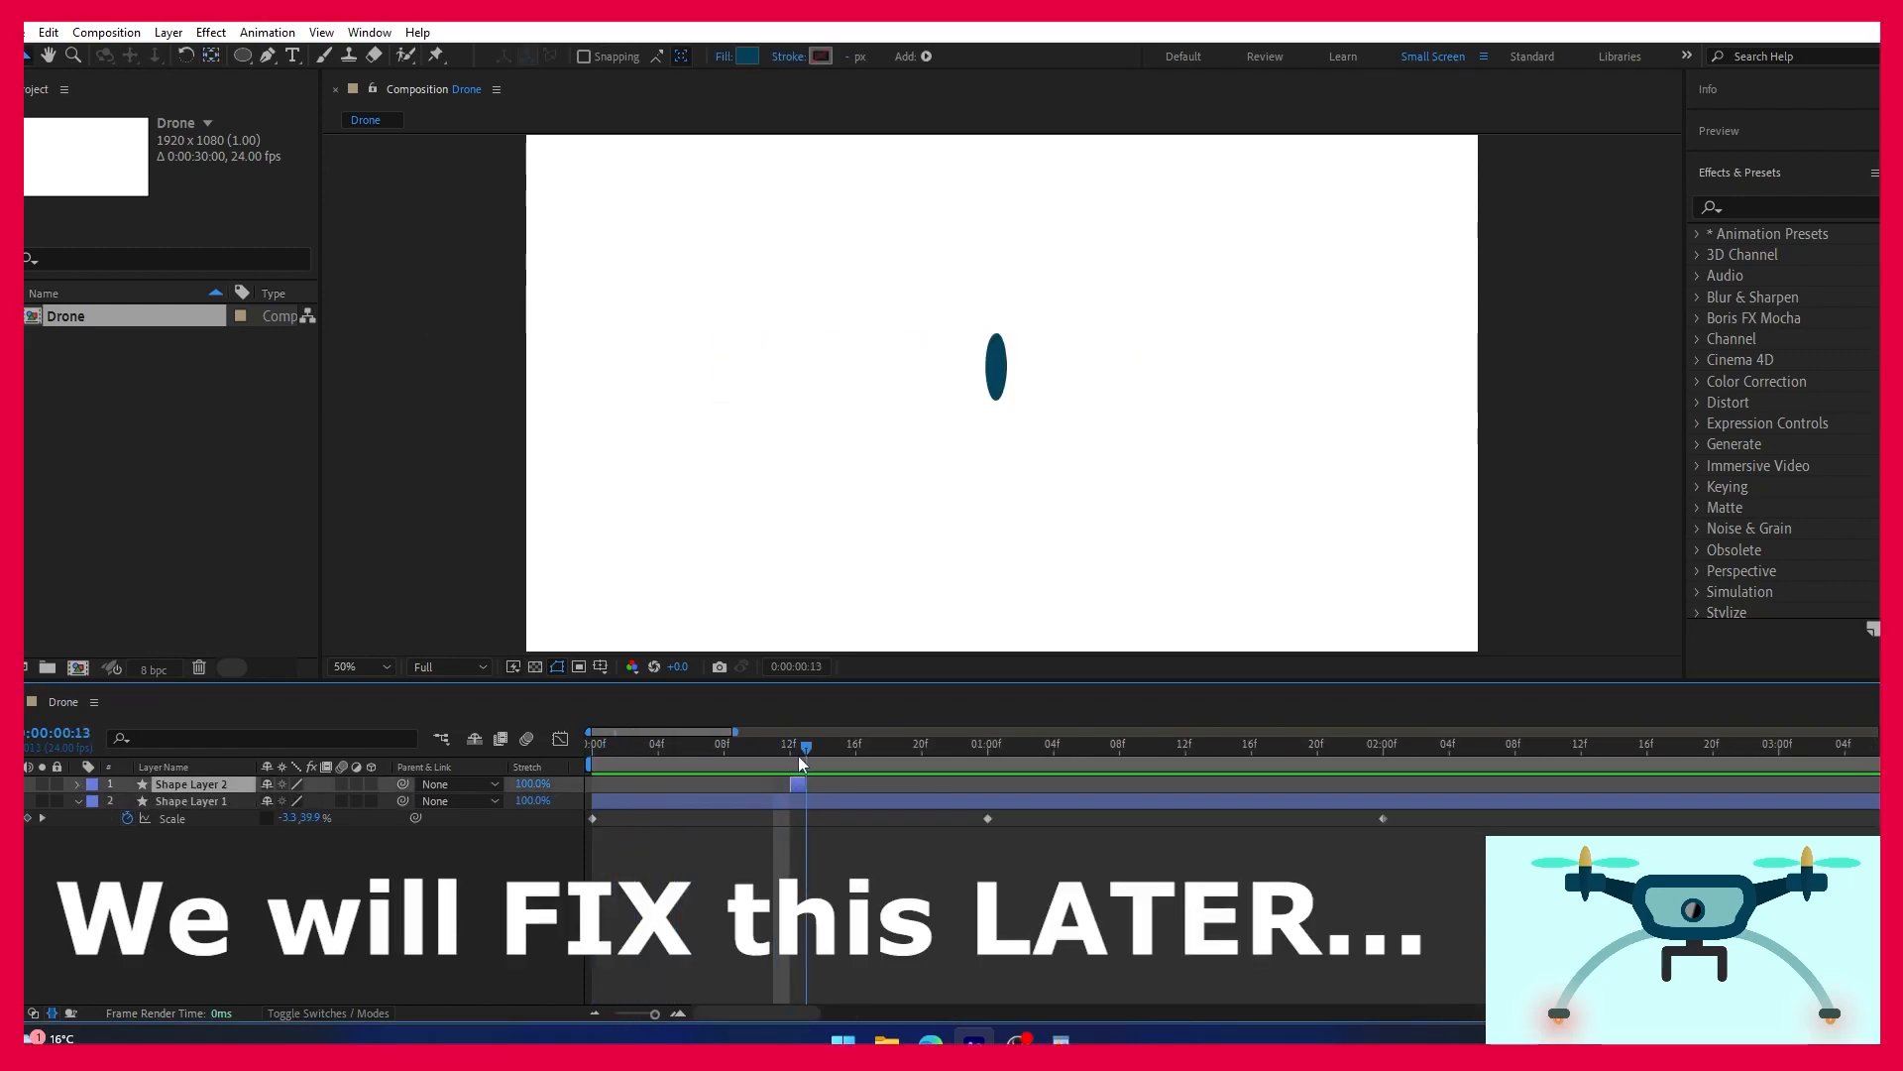
Duplicate Shape Layer 1 and trim the copy to a single frame around 0:00:01:12.
drag(799, 756, 1193, 799)
click(1190, 801)
key(ctrl+d)
key(alt+[)
key(alt+])
drag(1174, 754, 1200, 754)
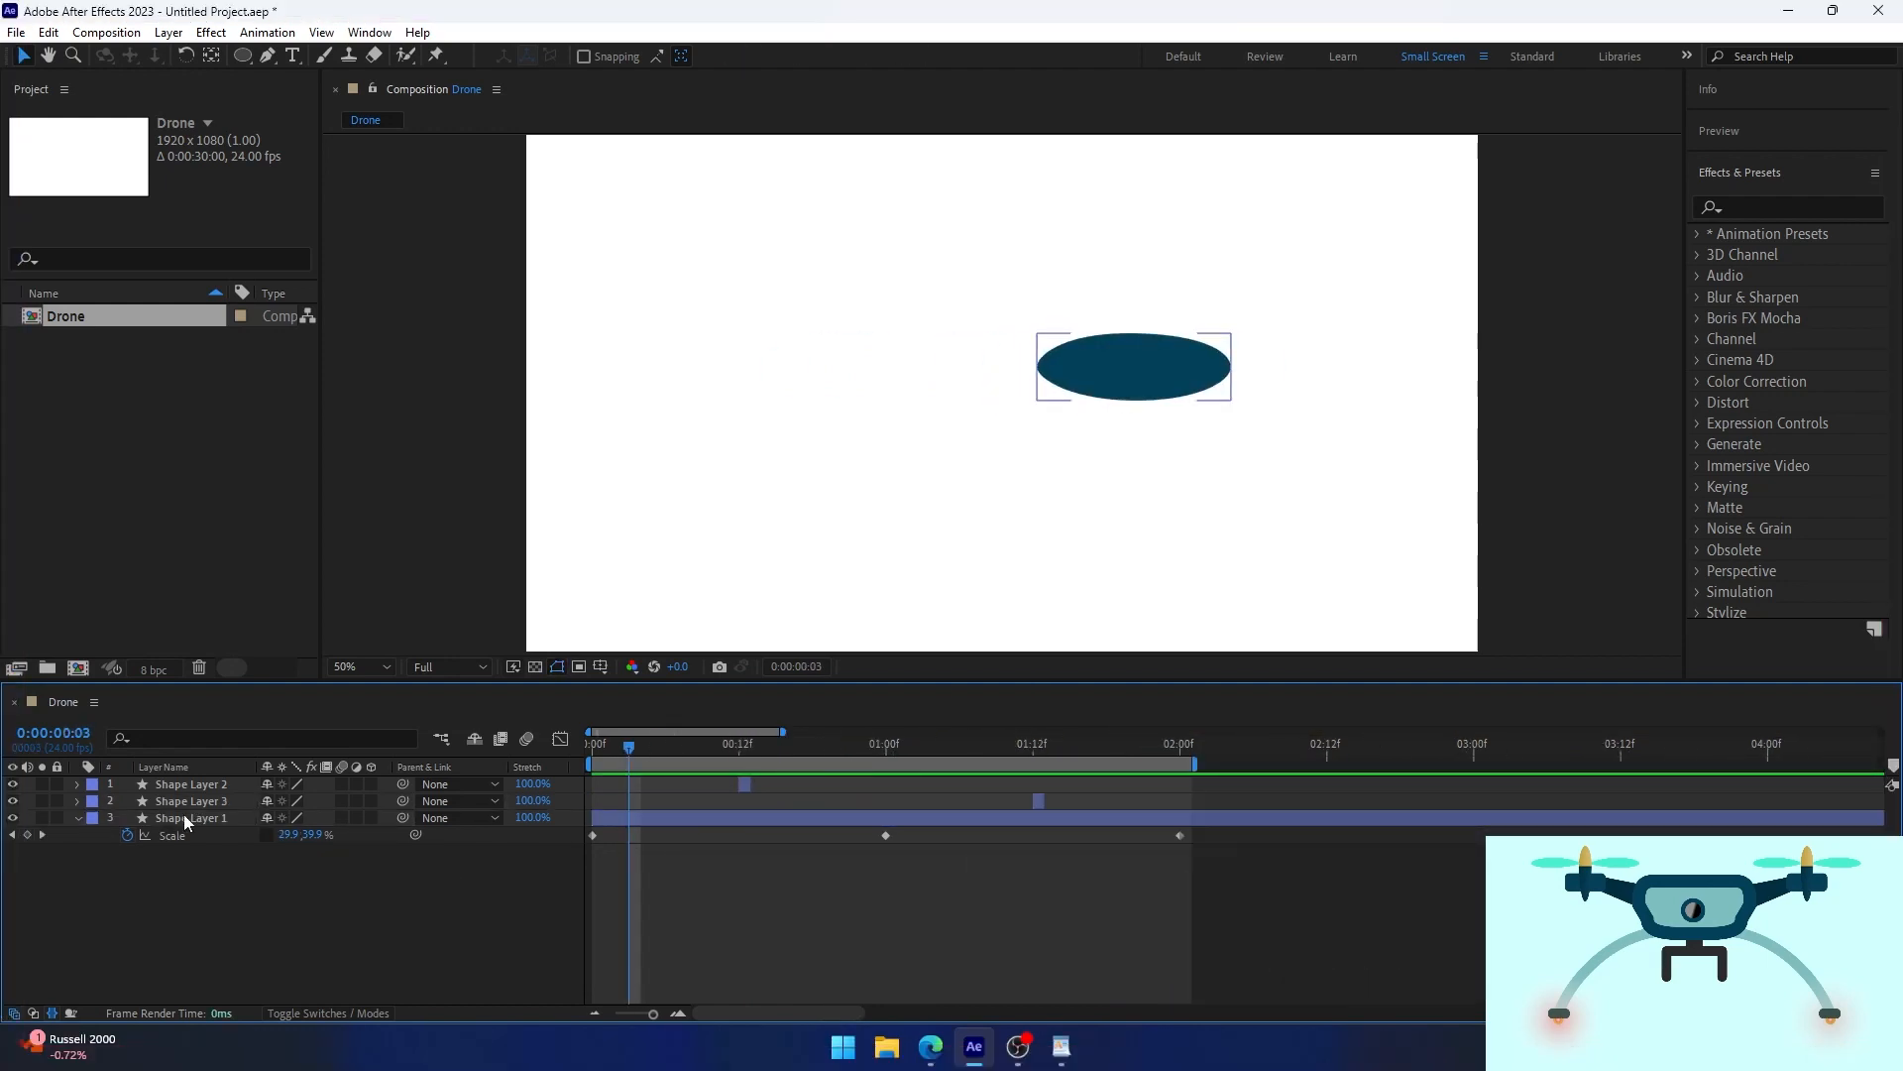
Pre-compose all three shape layers into a new composition named Propeller.
click(183, 813)
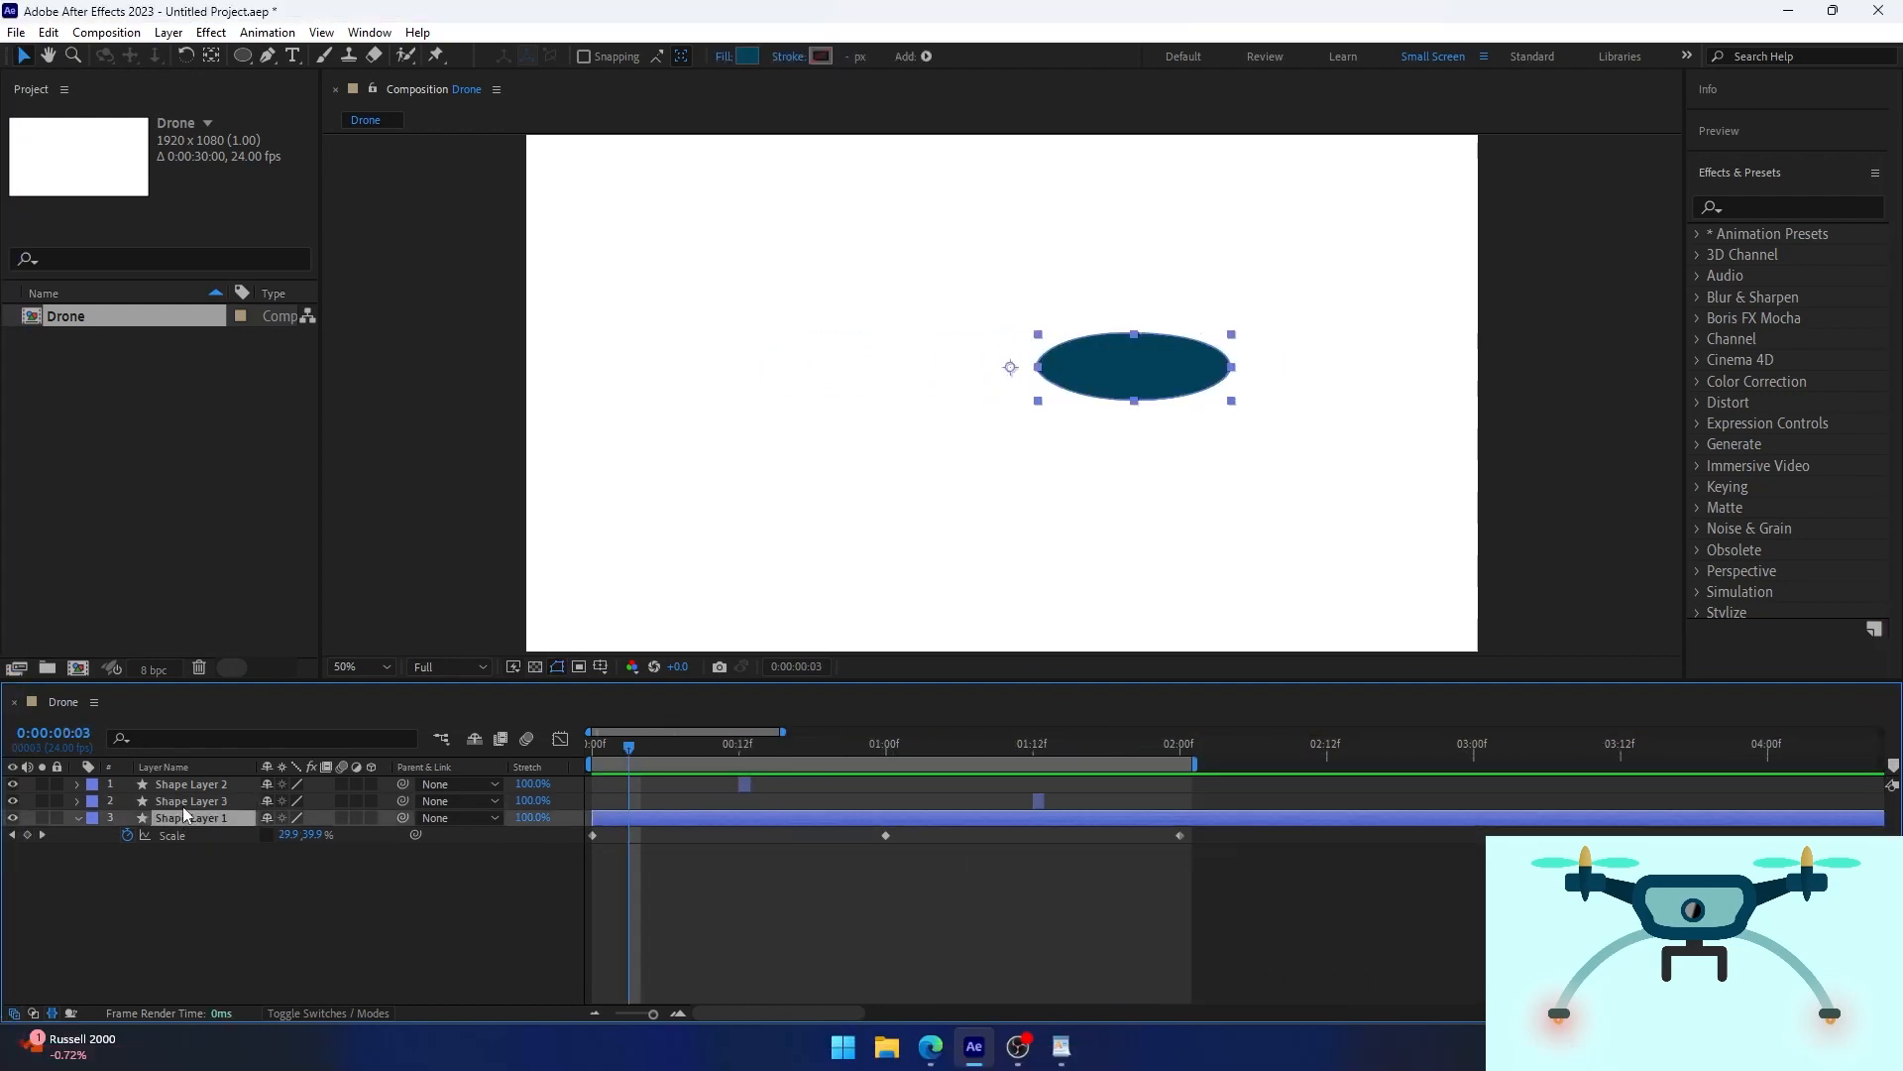
shift+click(182, 785)
key(ctrl+shift+c)
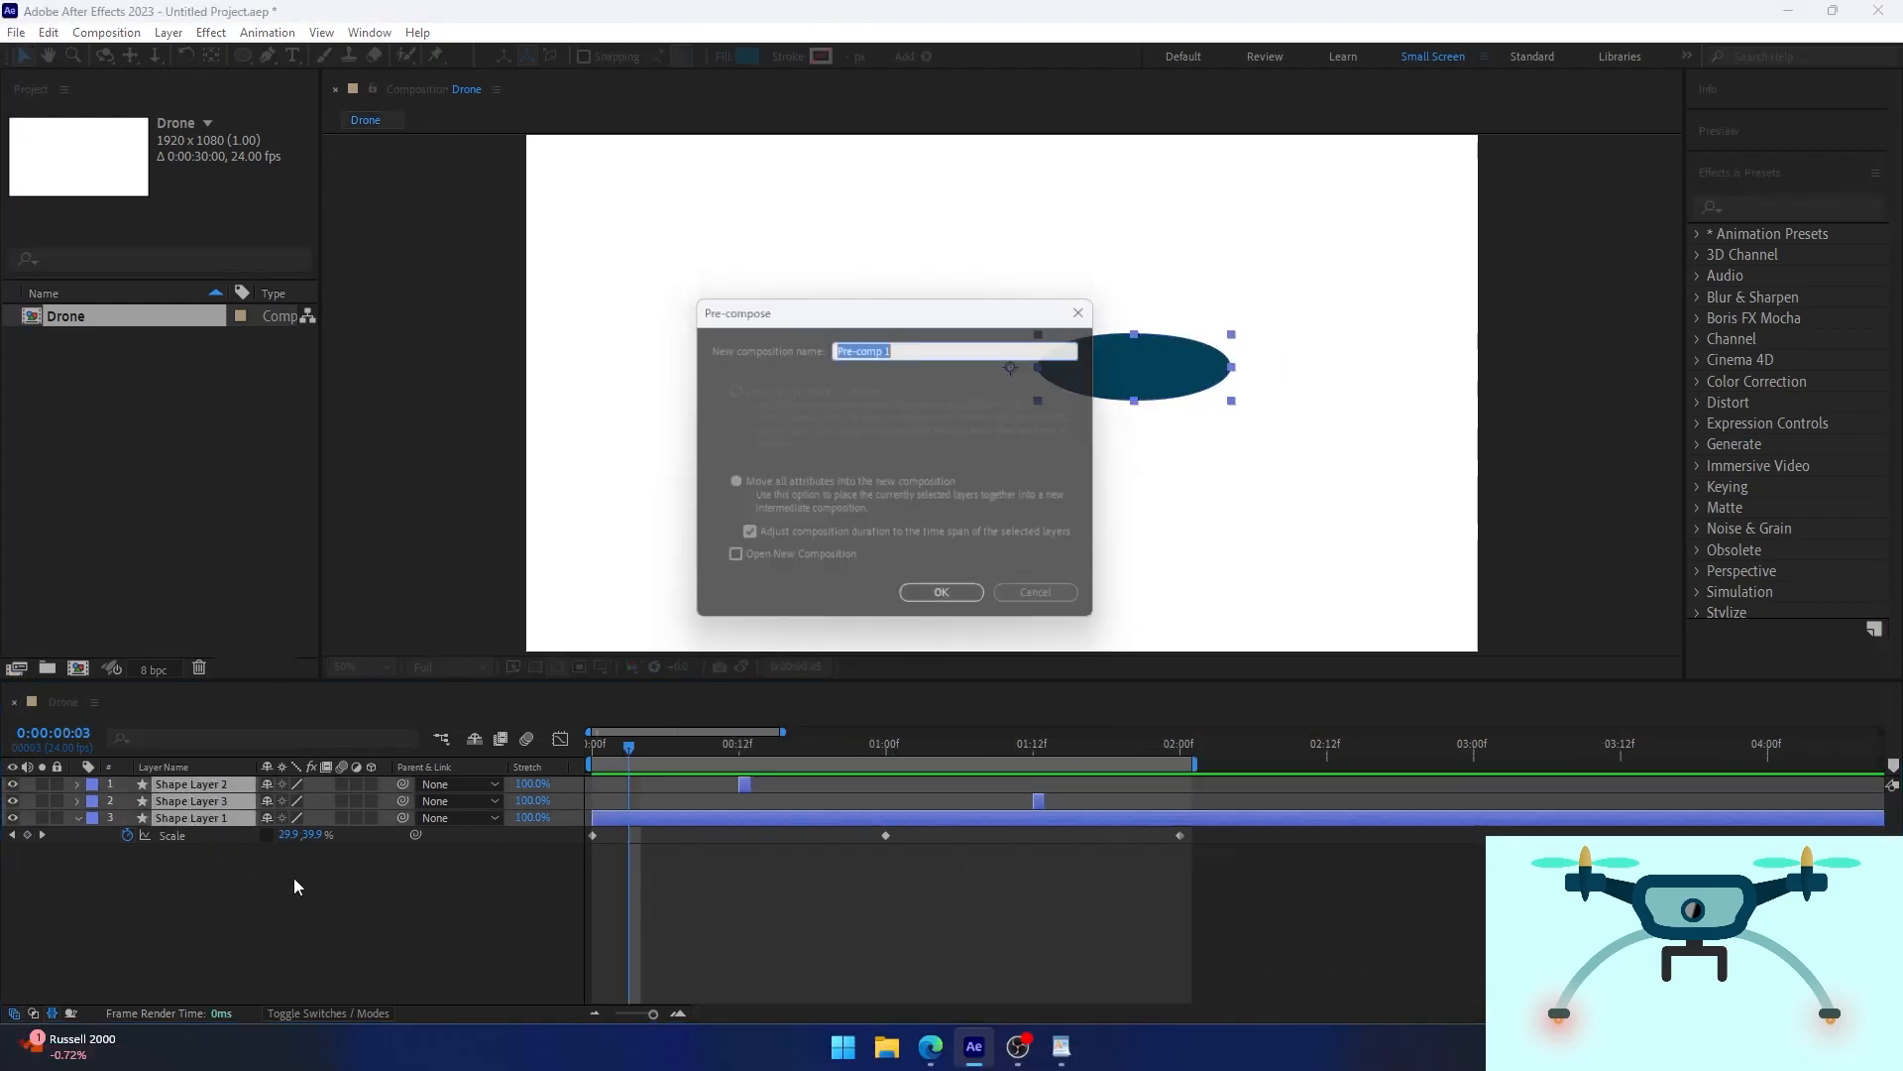
text(Pr)
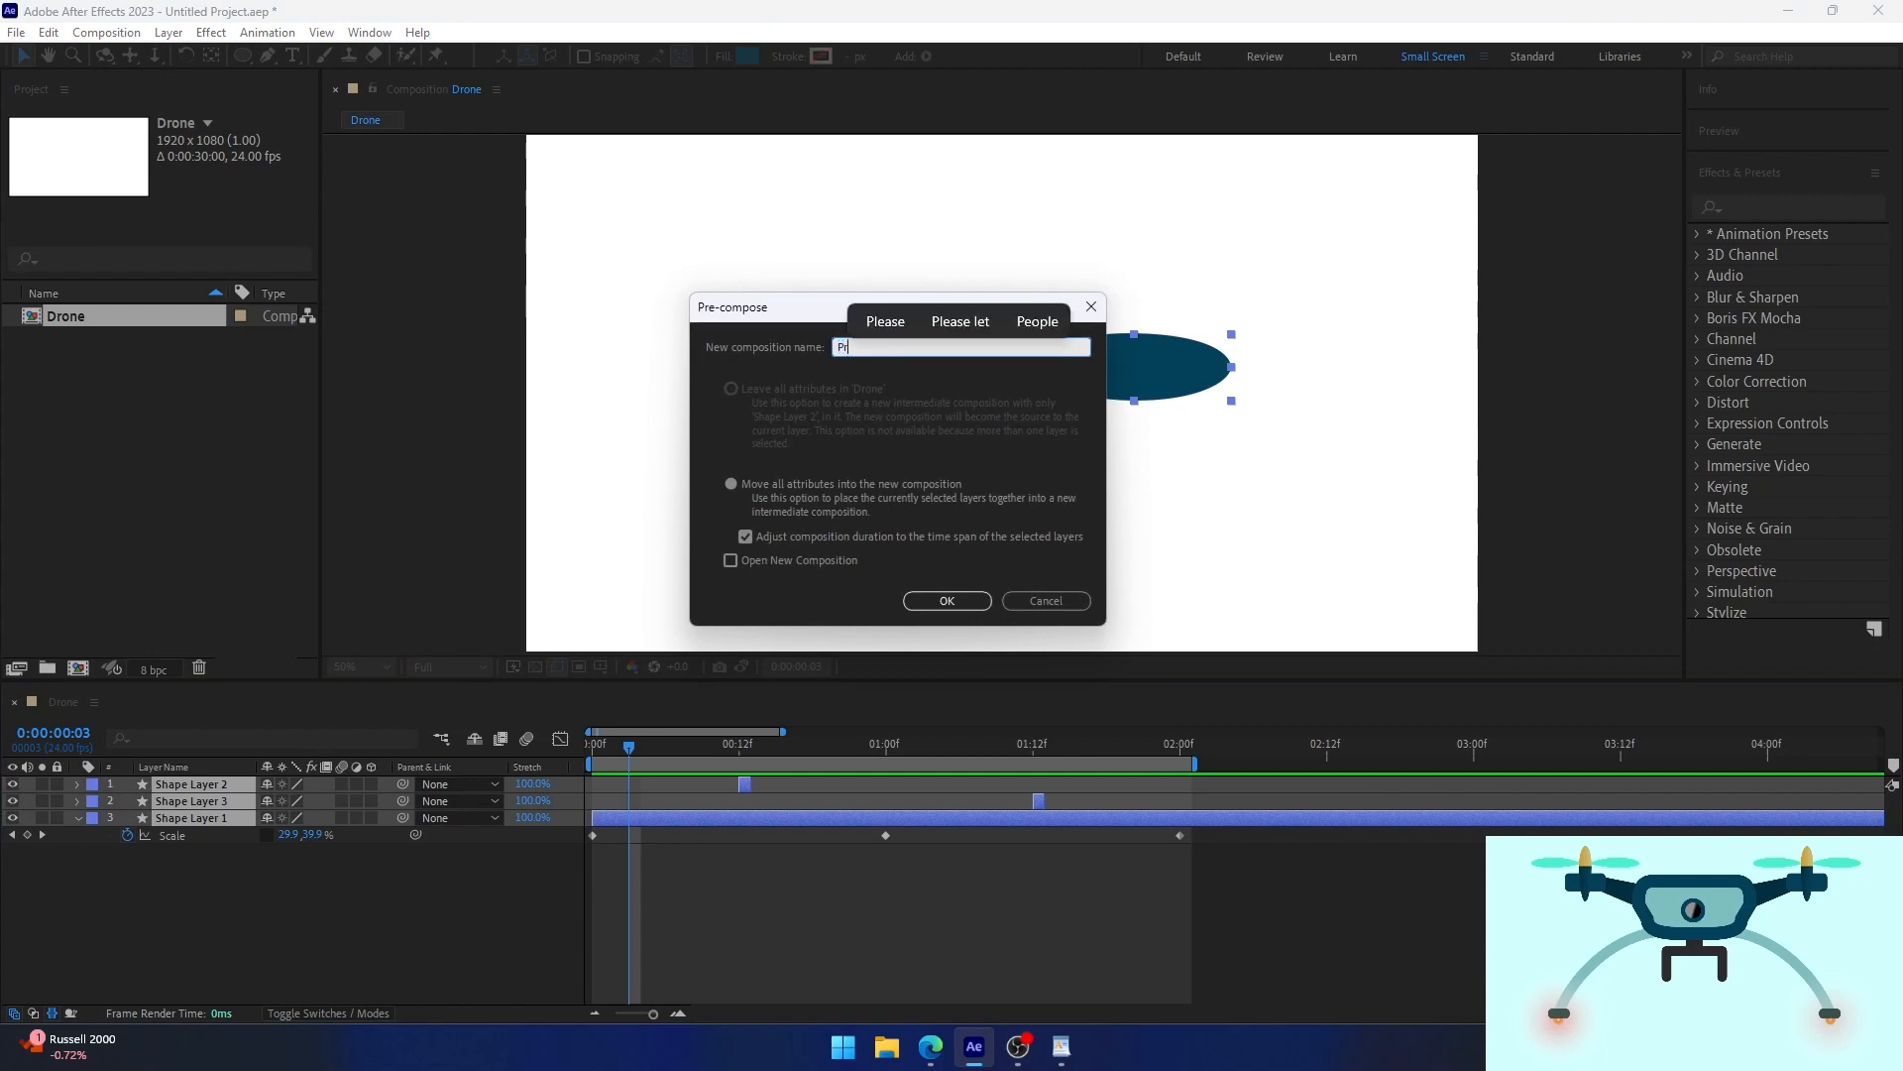
text(opeller)
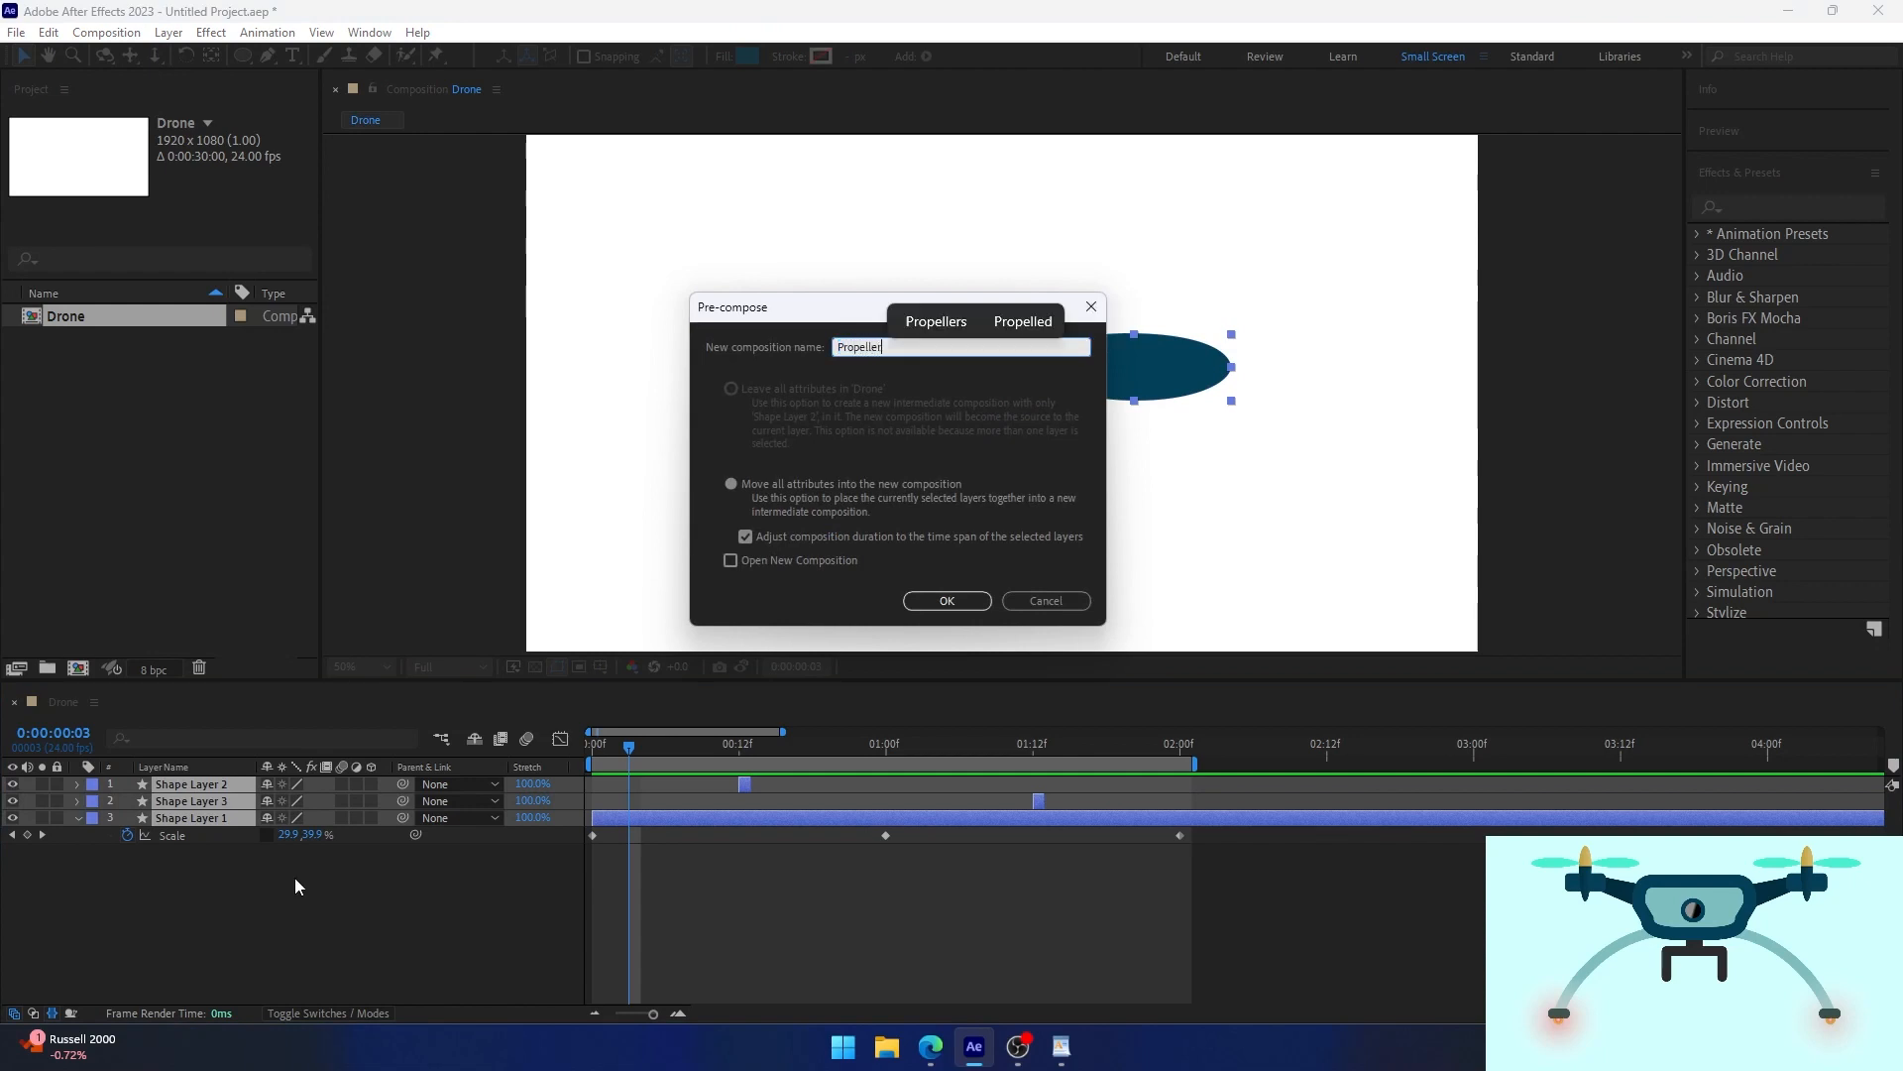
key(Return)
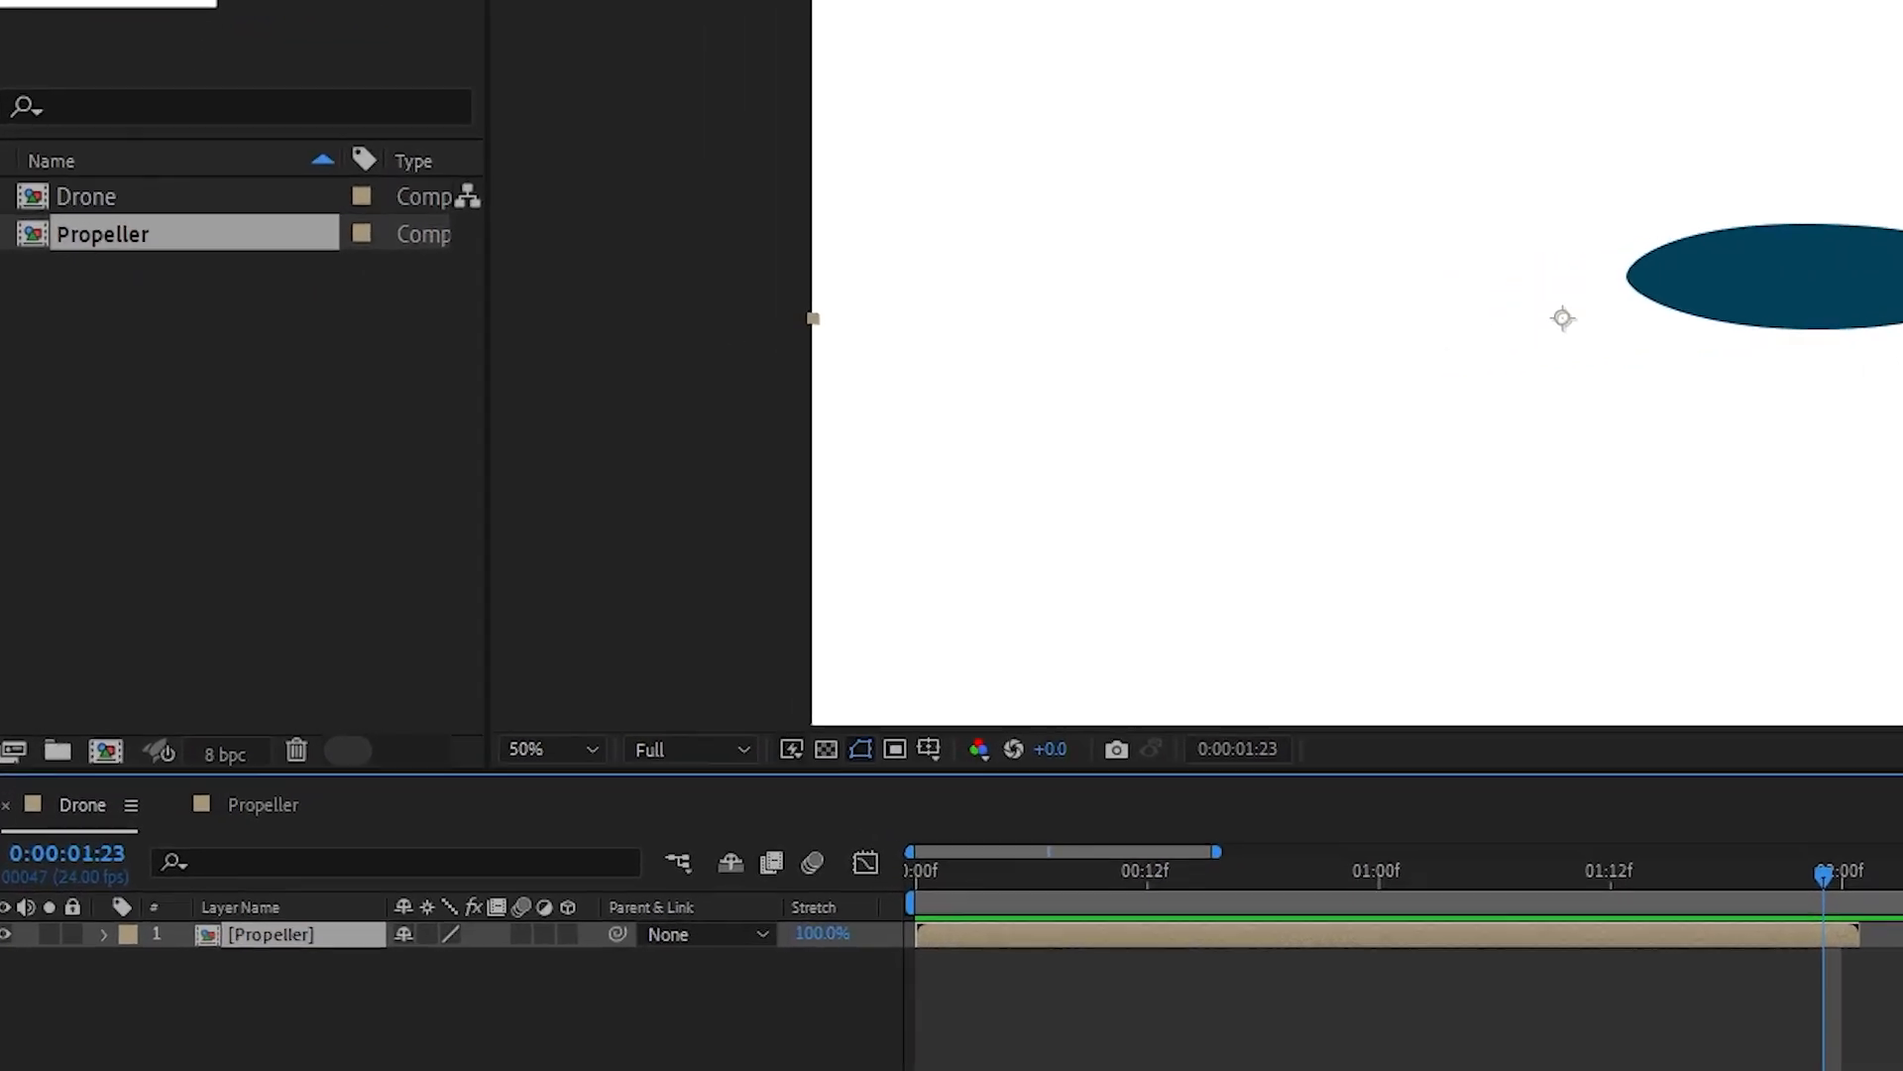
Enable time remapping on the Propeller layer.
right_click(320, 1051)
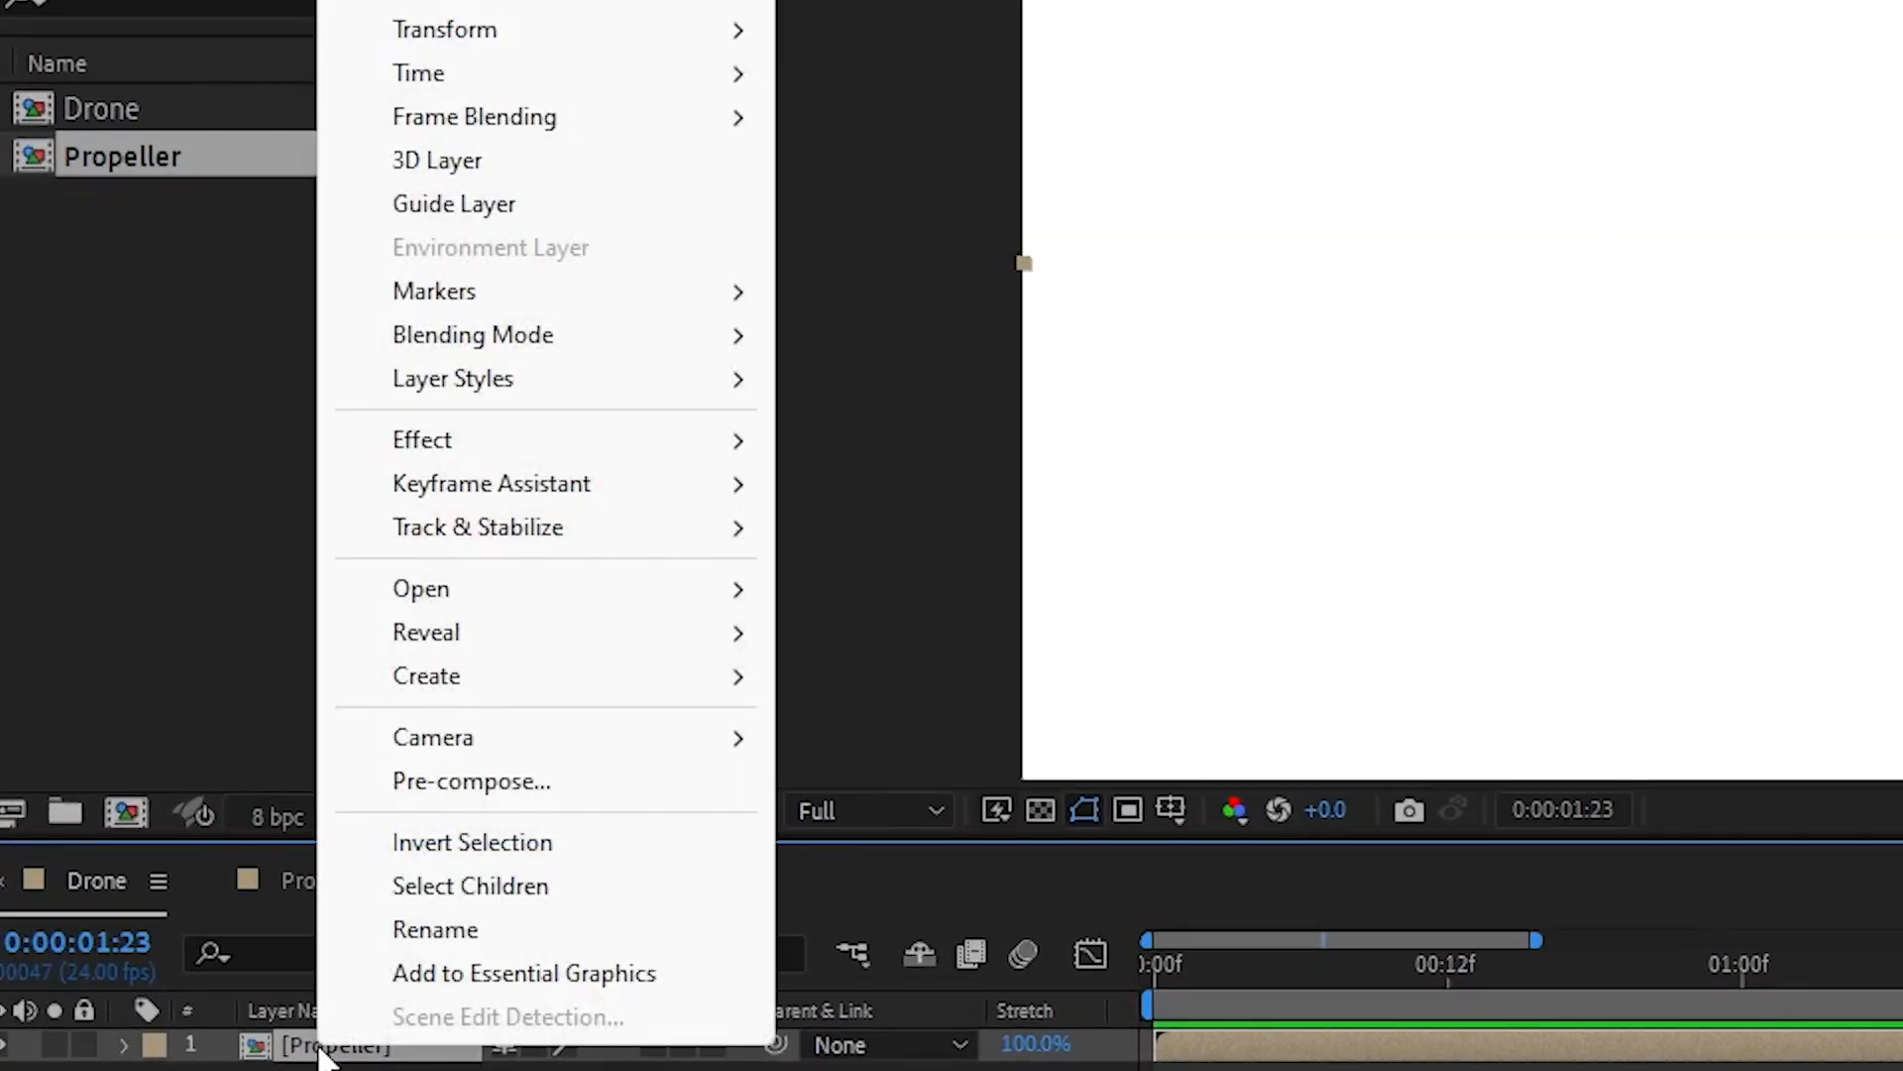
mouse_move(587, 68)
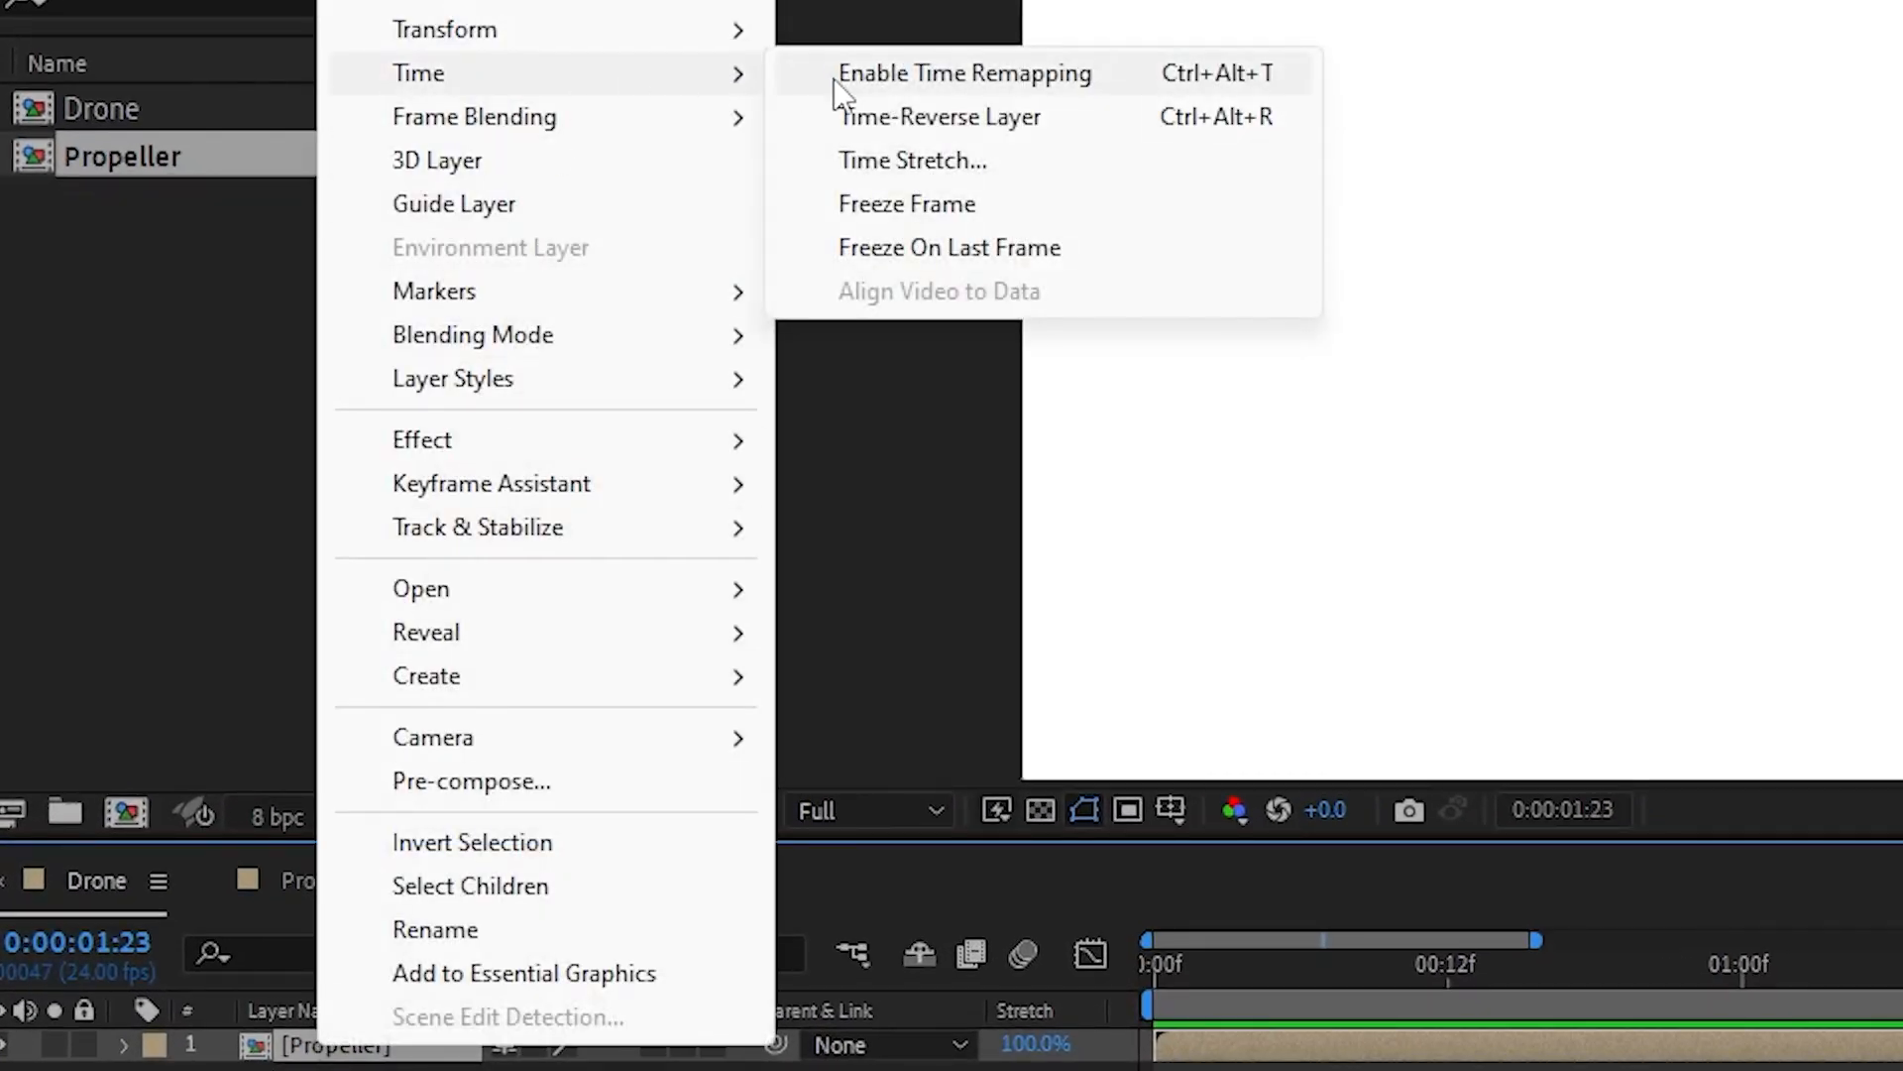
click(841, 89)
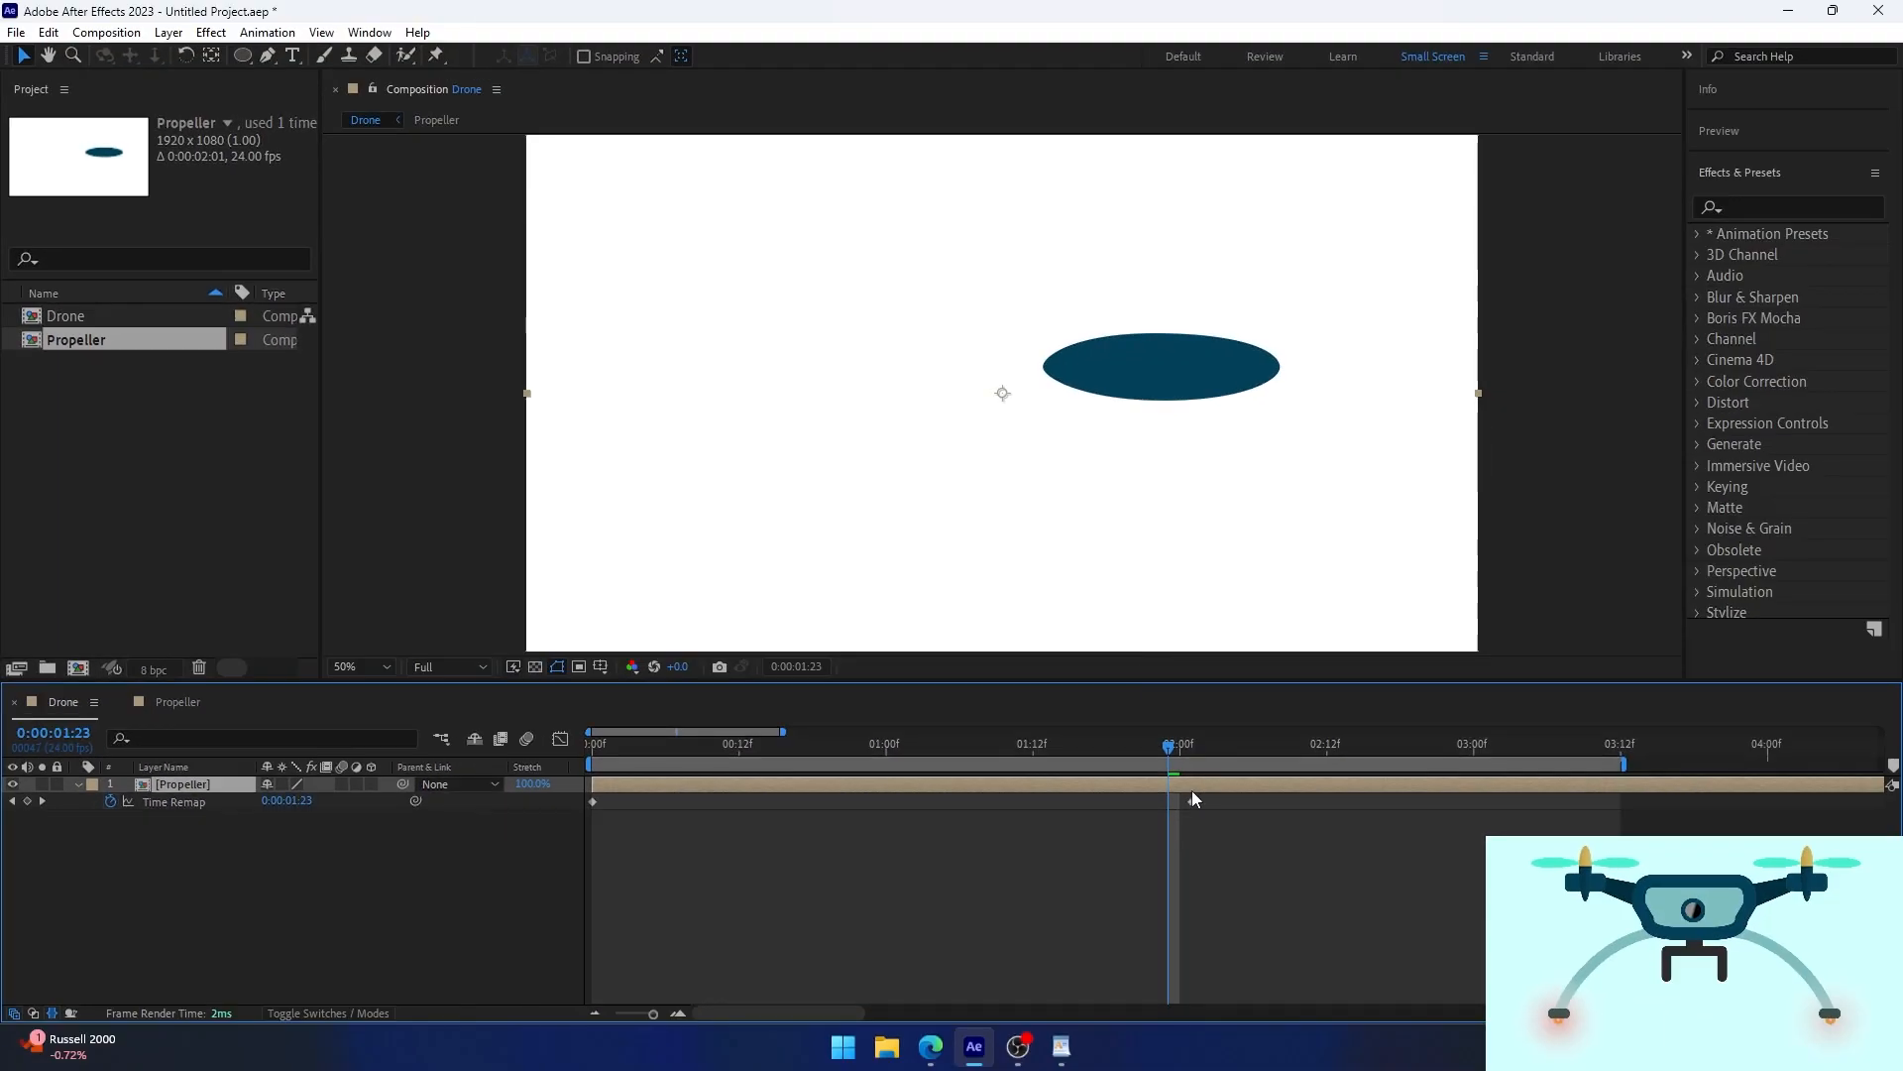
Add a Time Remap keyframe at 0:00:01:23 and delete the original end keyframe after it.
drag(1191, 746, 1170, 759)
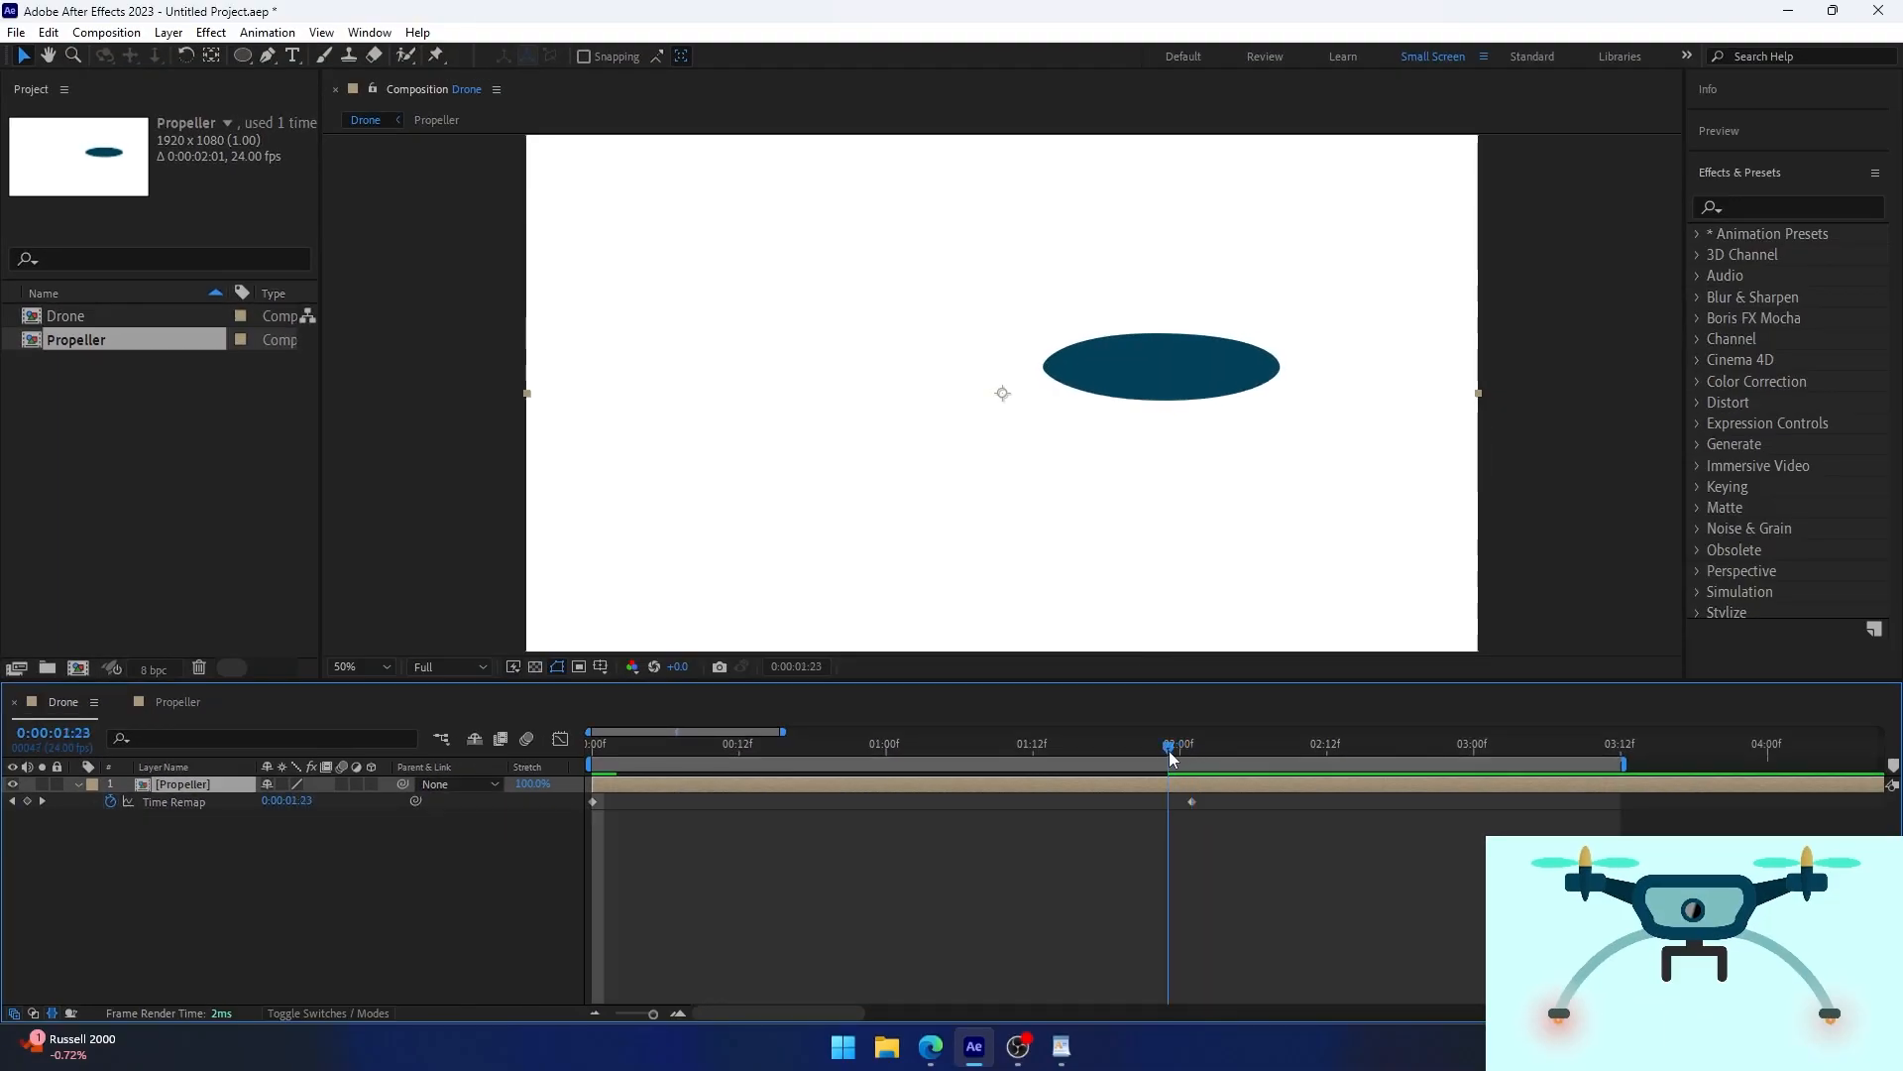
click(27, 801)
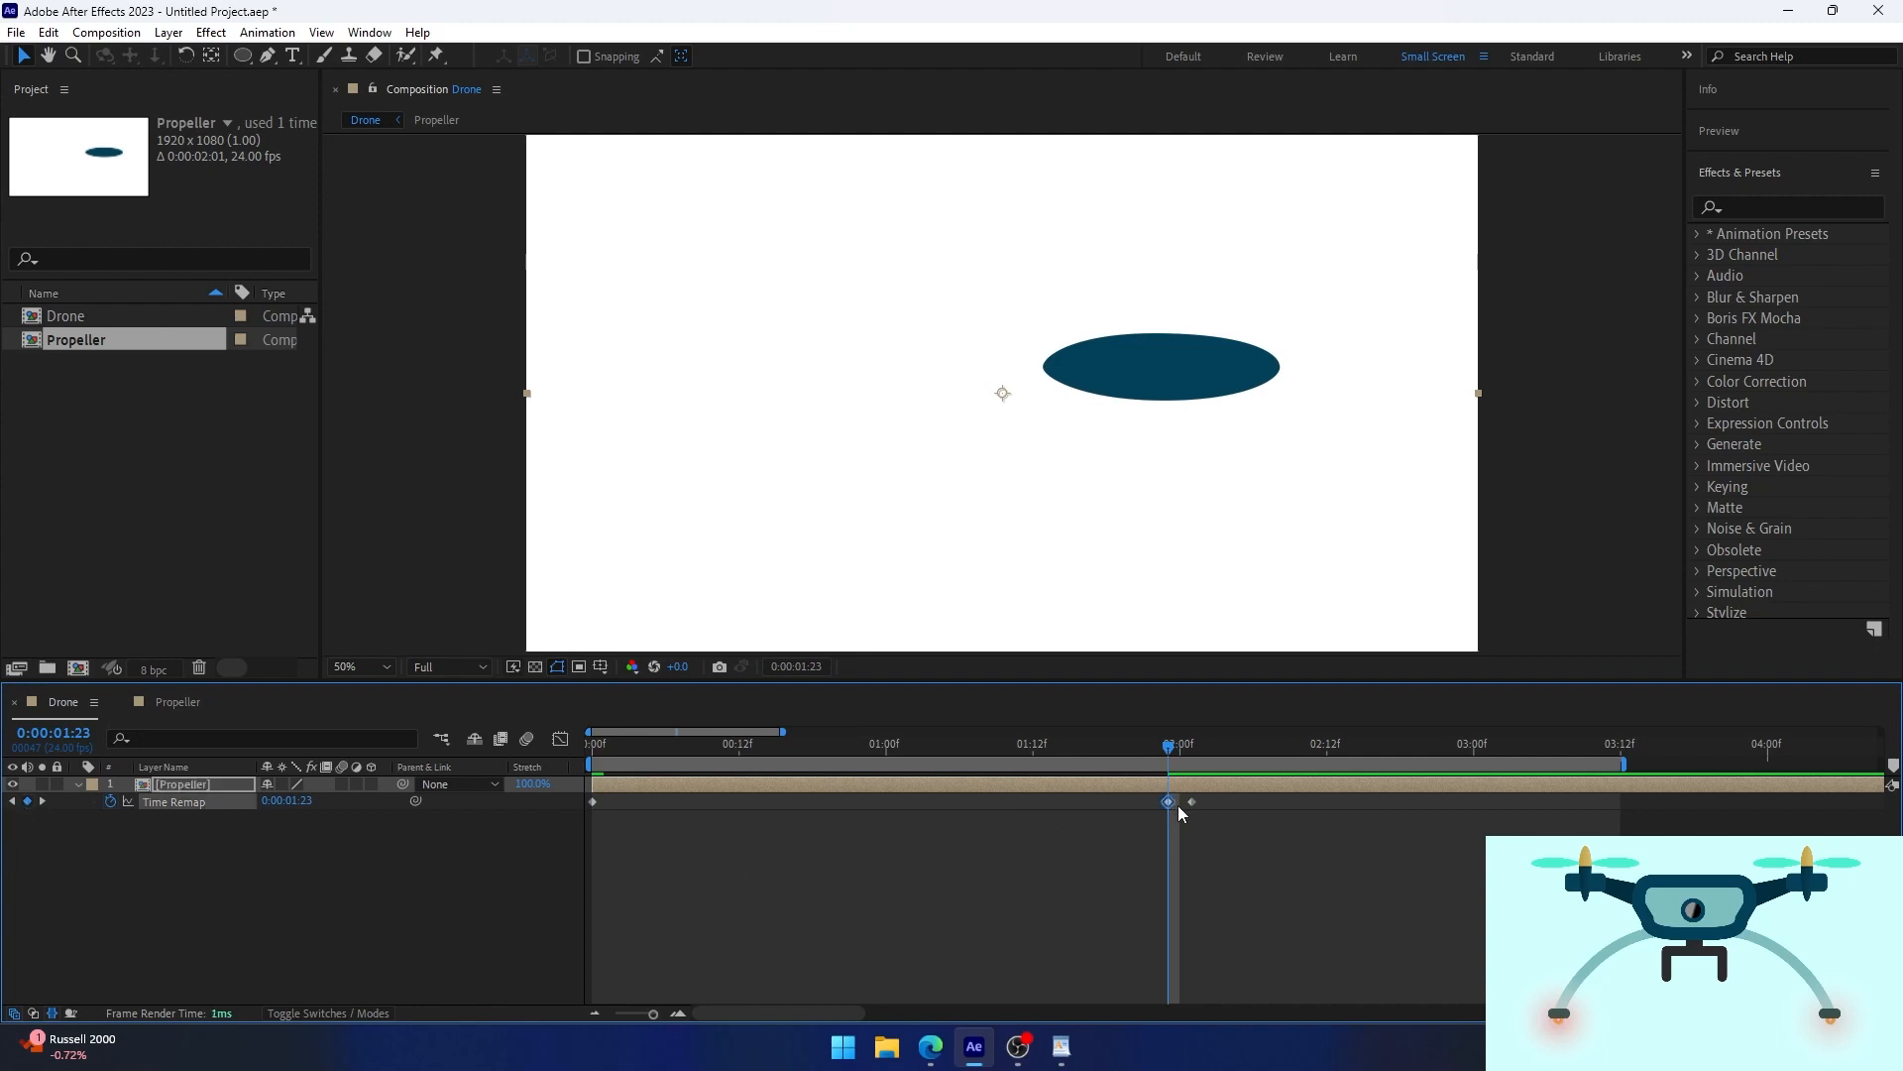
key(Delete)
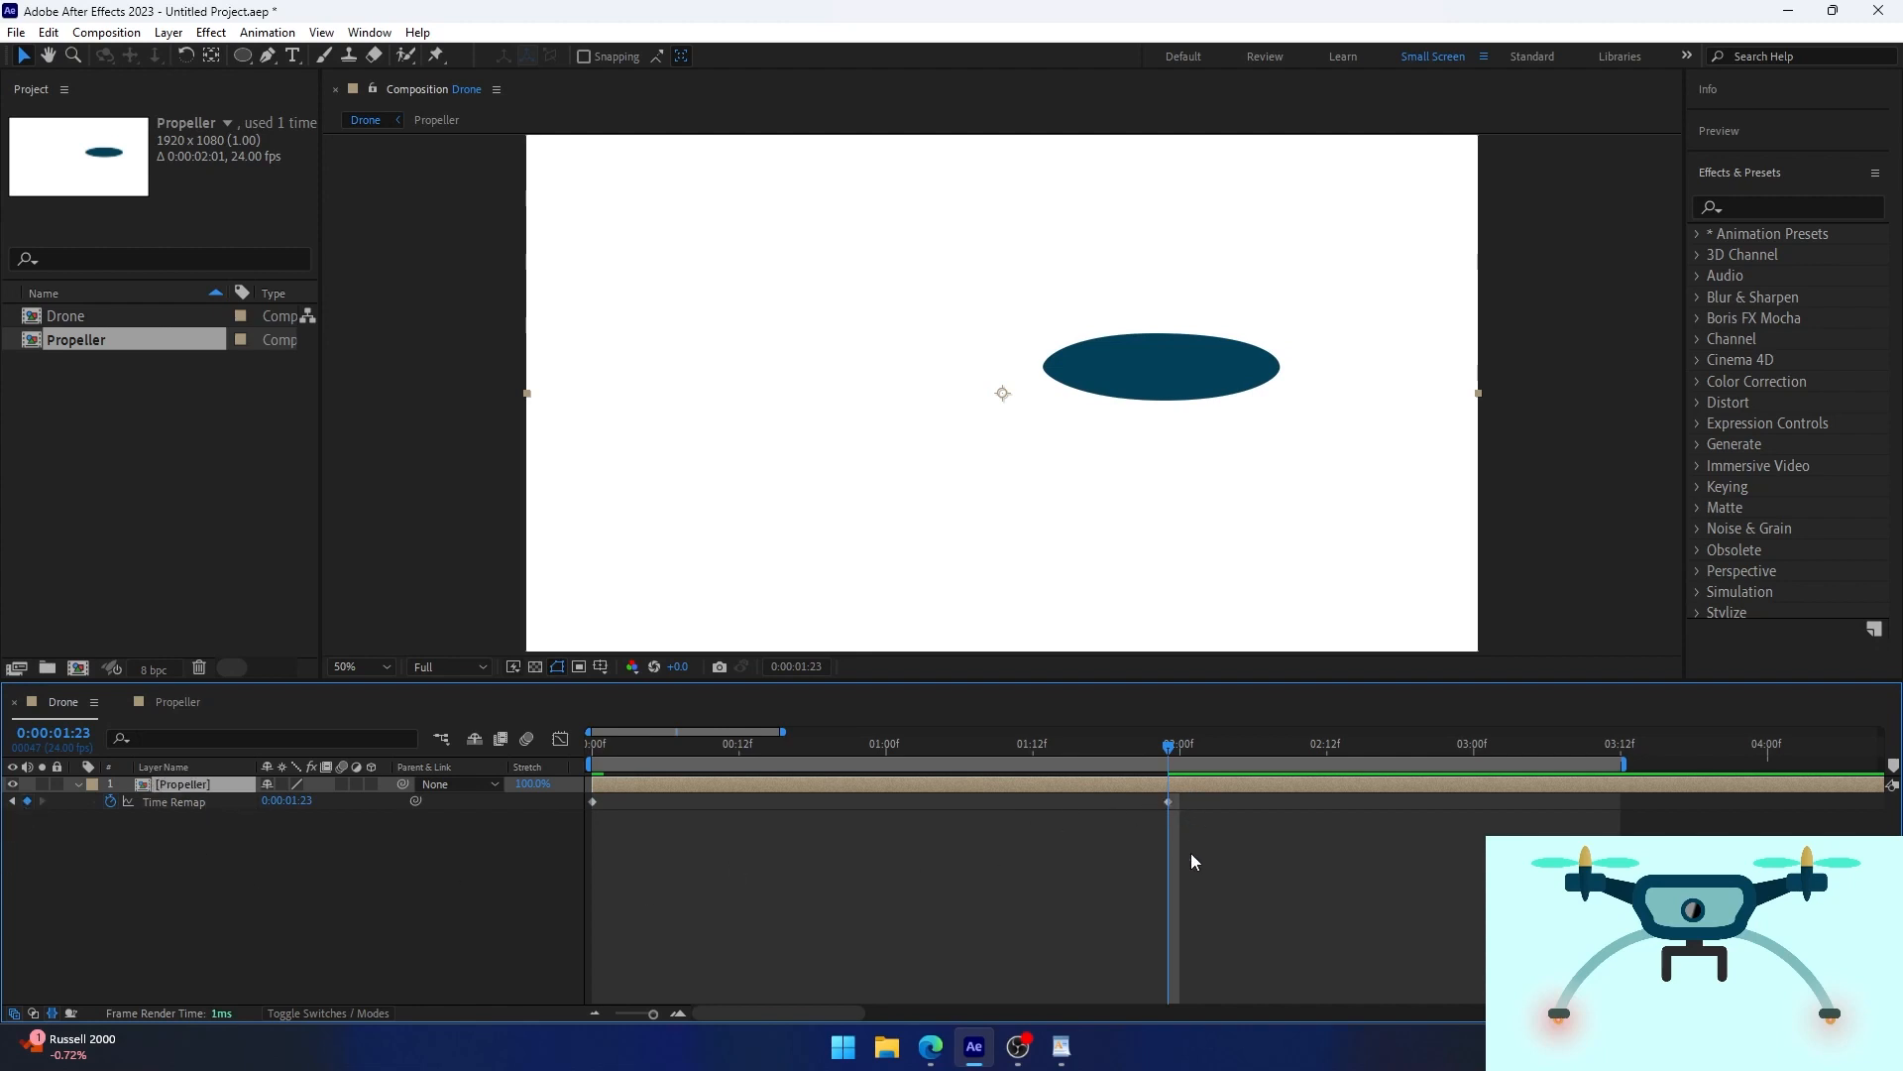
Add the expression loopOut() to the Propeller layer's Time Remap property.
alt+click(110, 803)
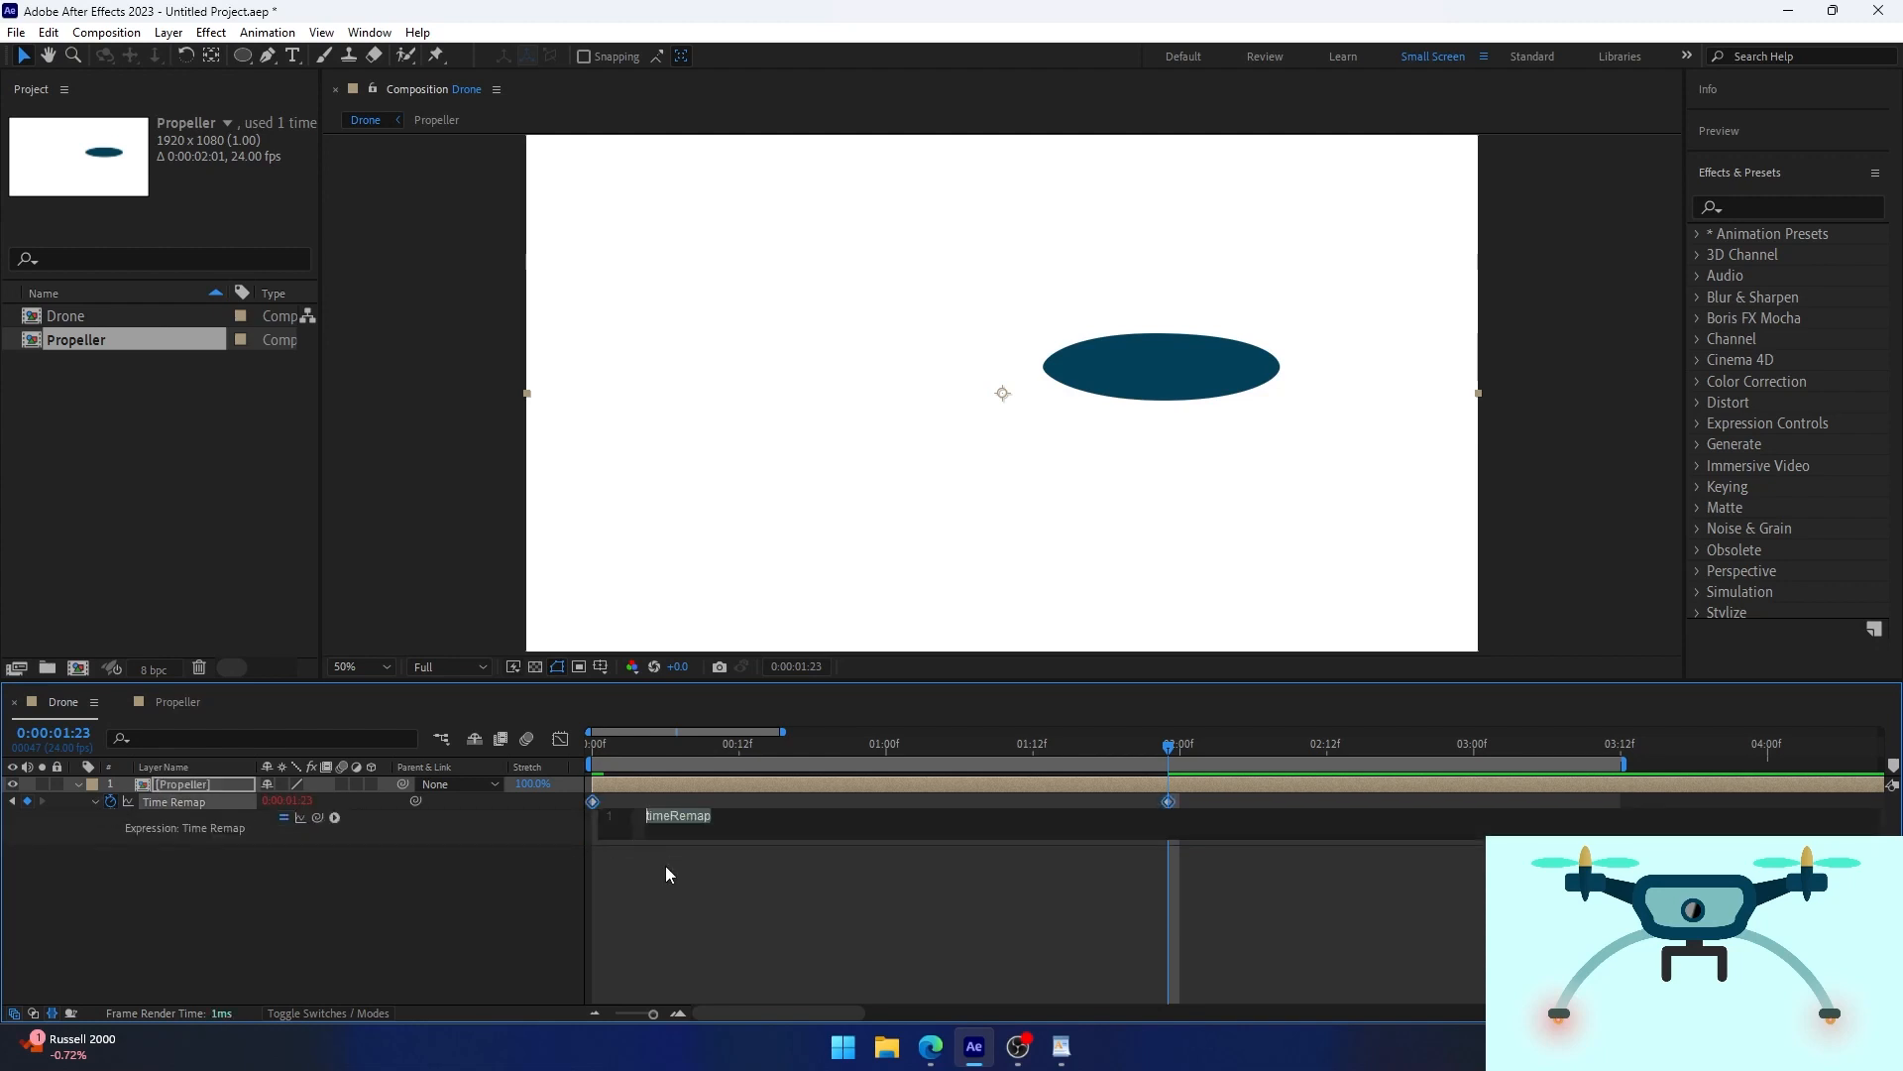
text(loopOut()
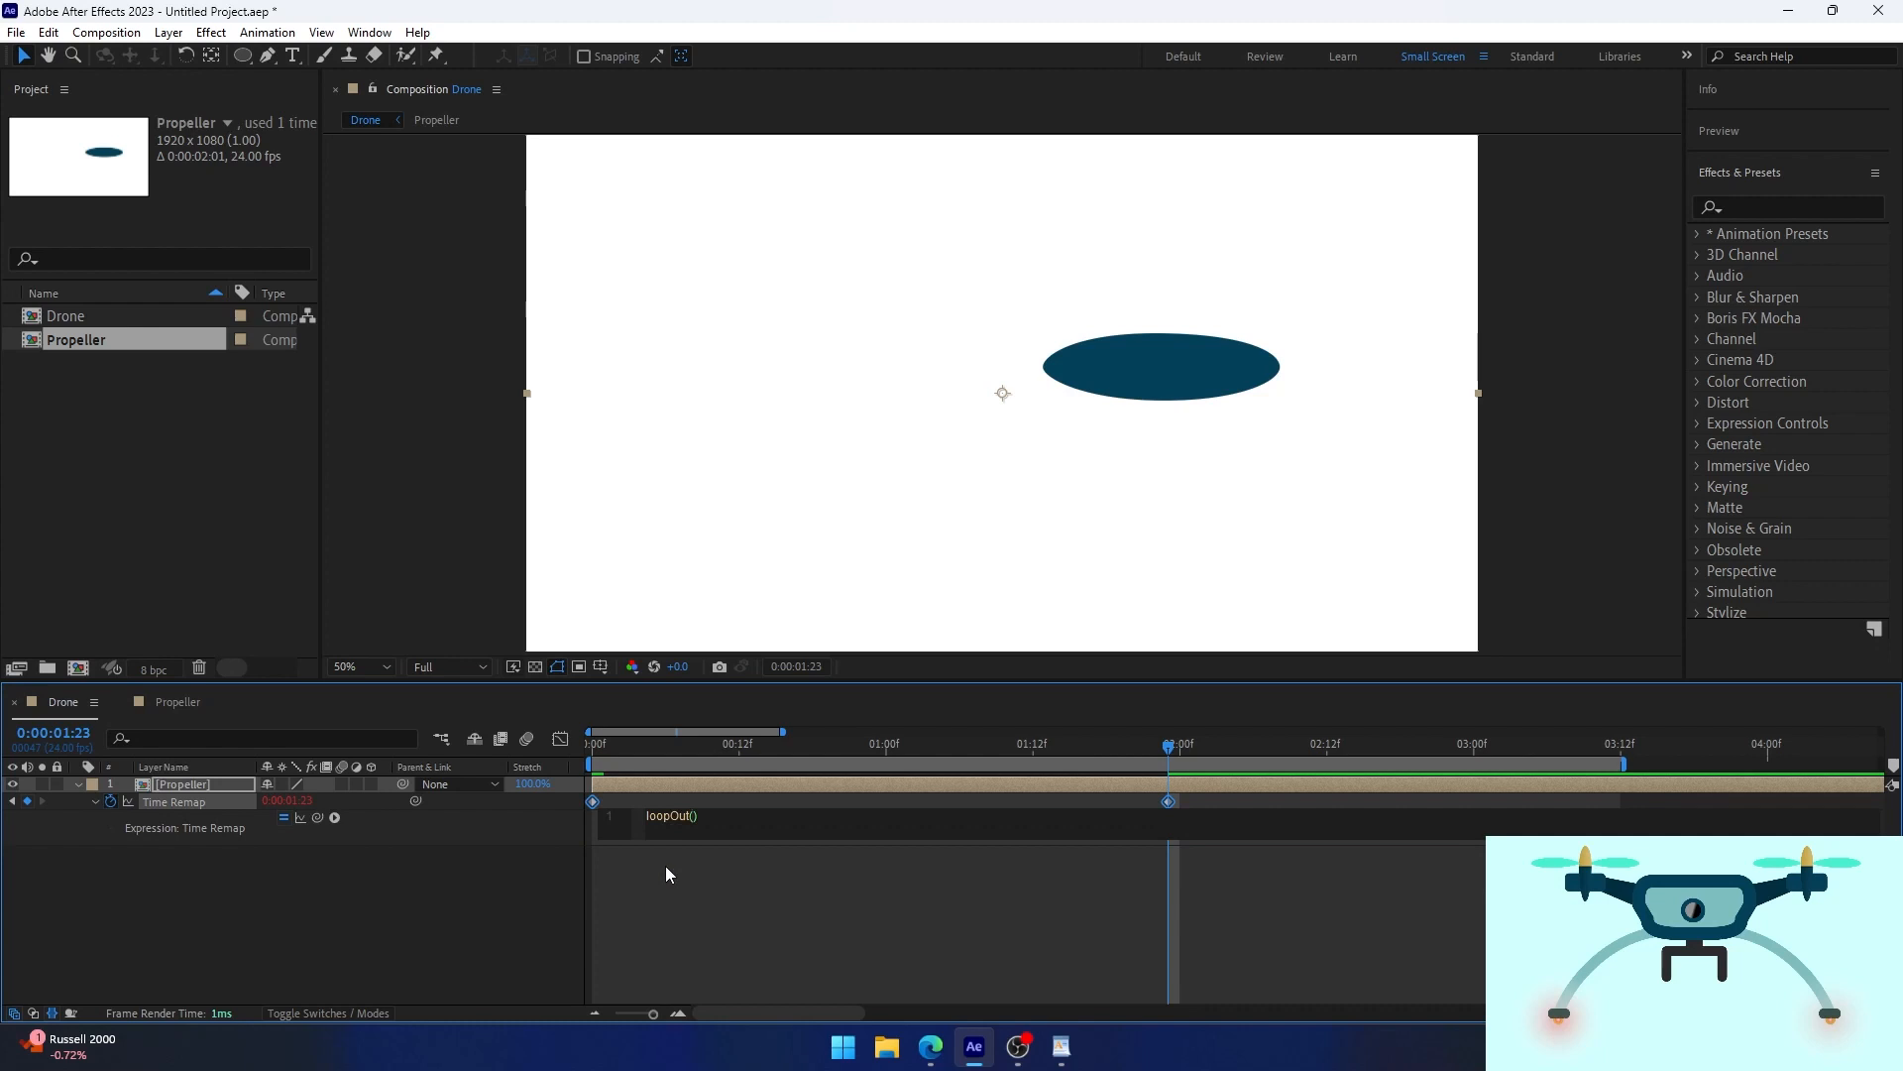
click(666, 872)
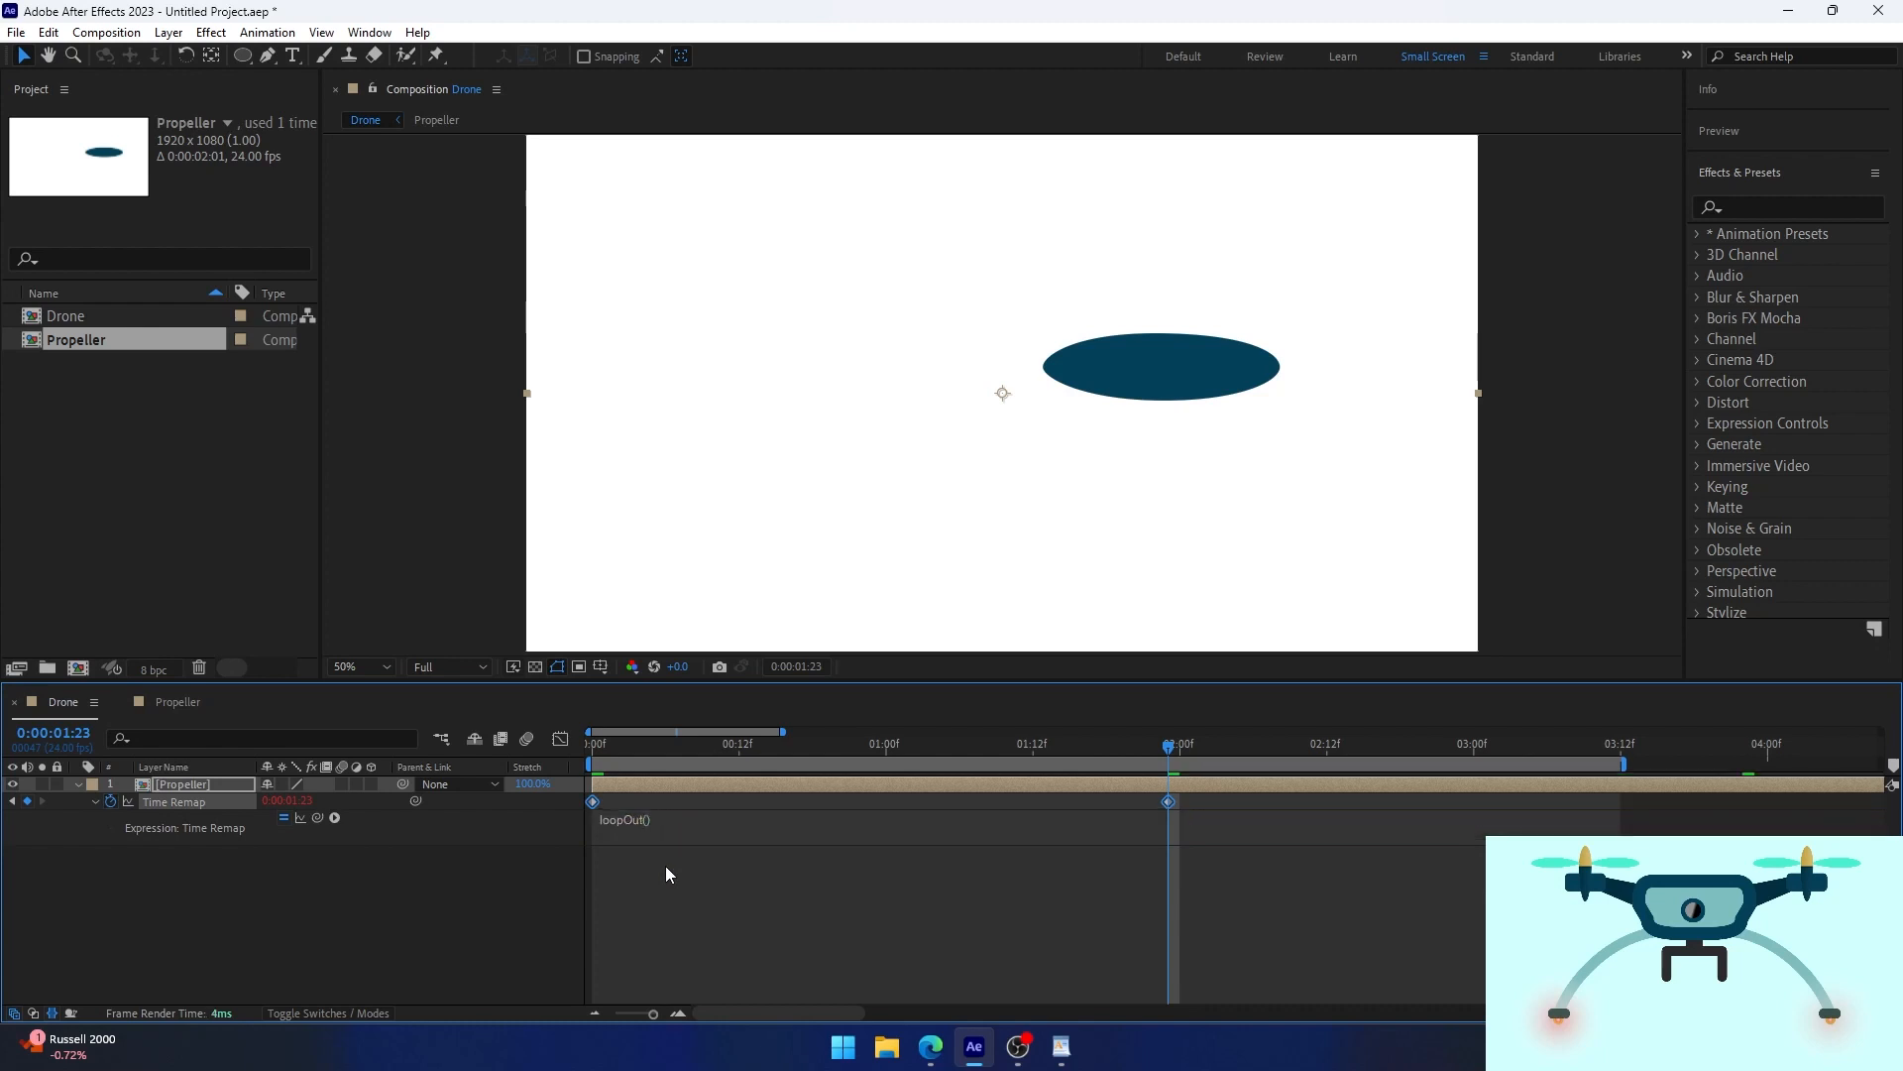
Preview the looping propeller blade and extend the Drone composition's work area to 0:00:04:00.
click(94, 801)
key(space)
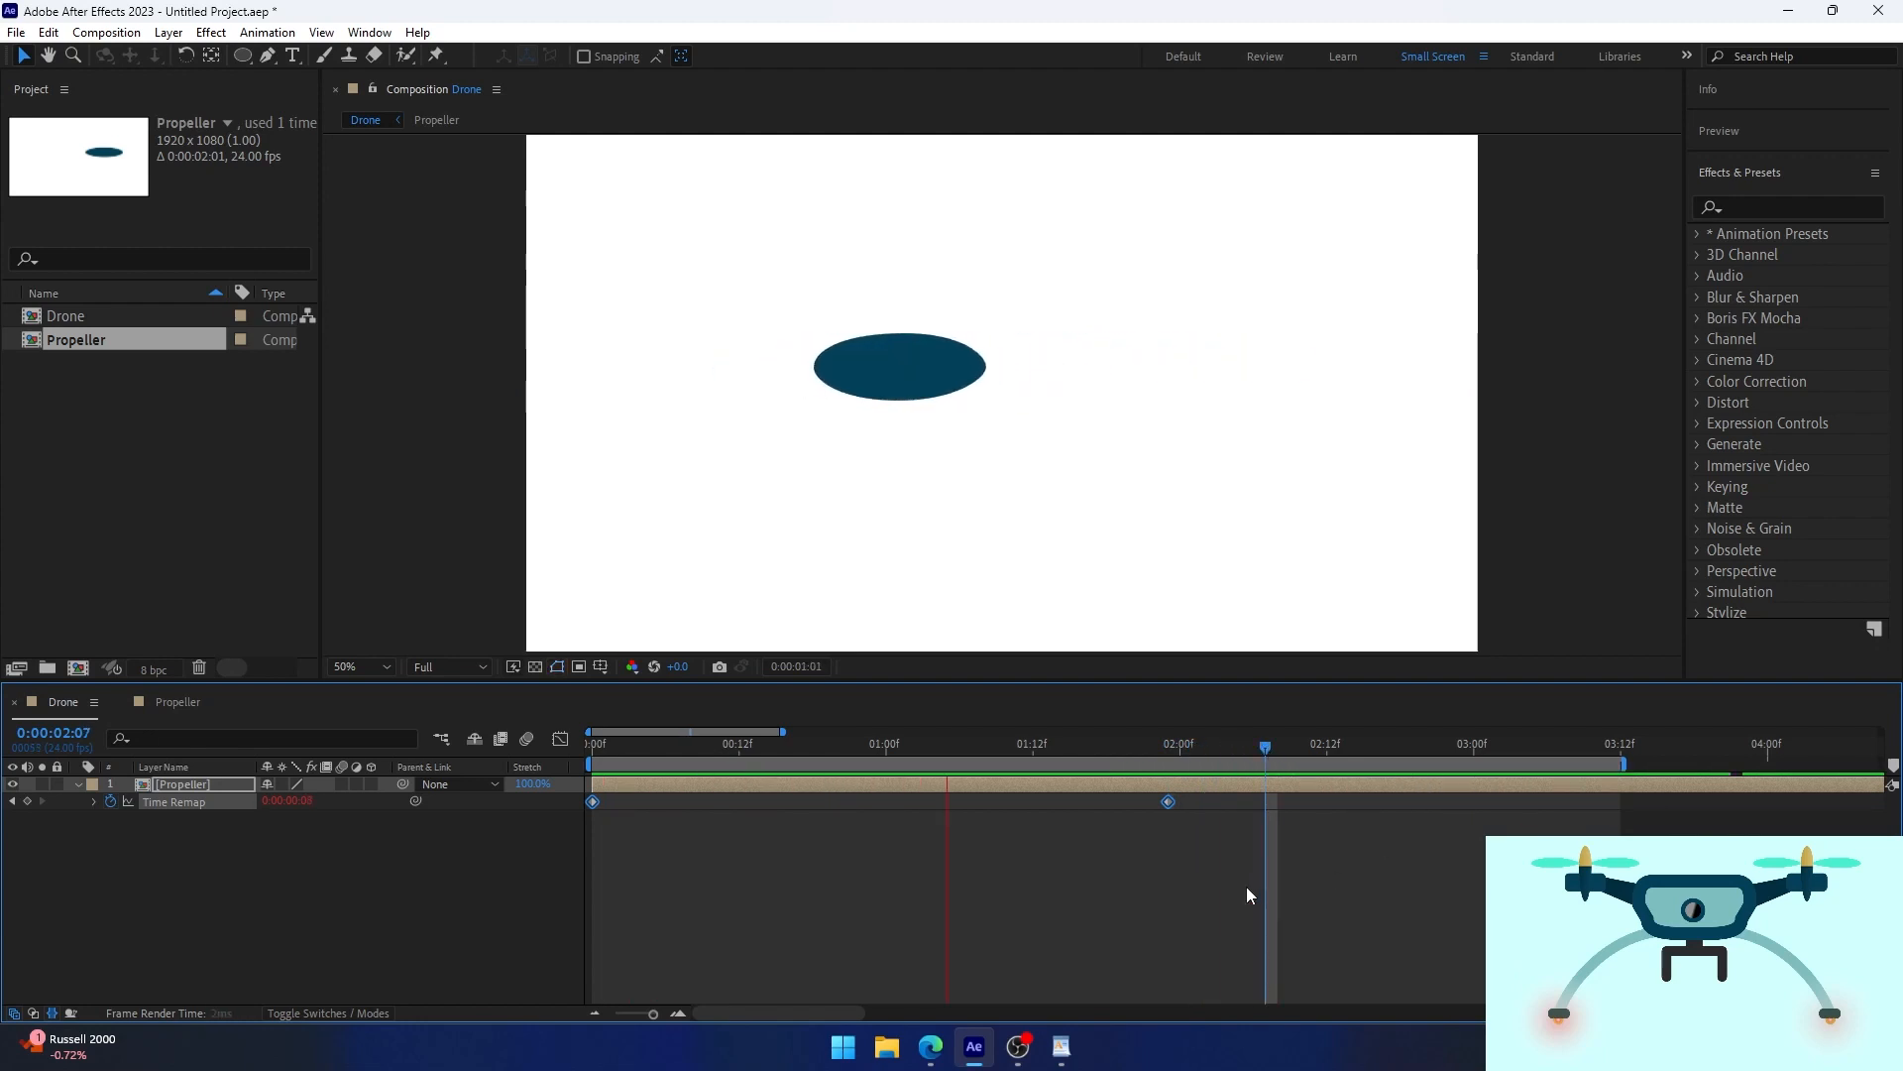
key(space)
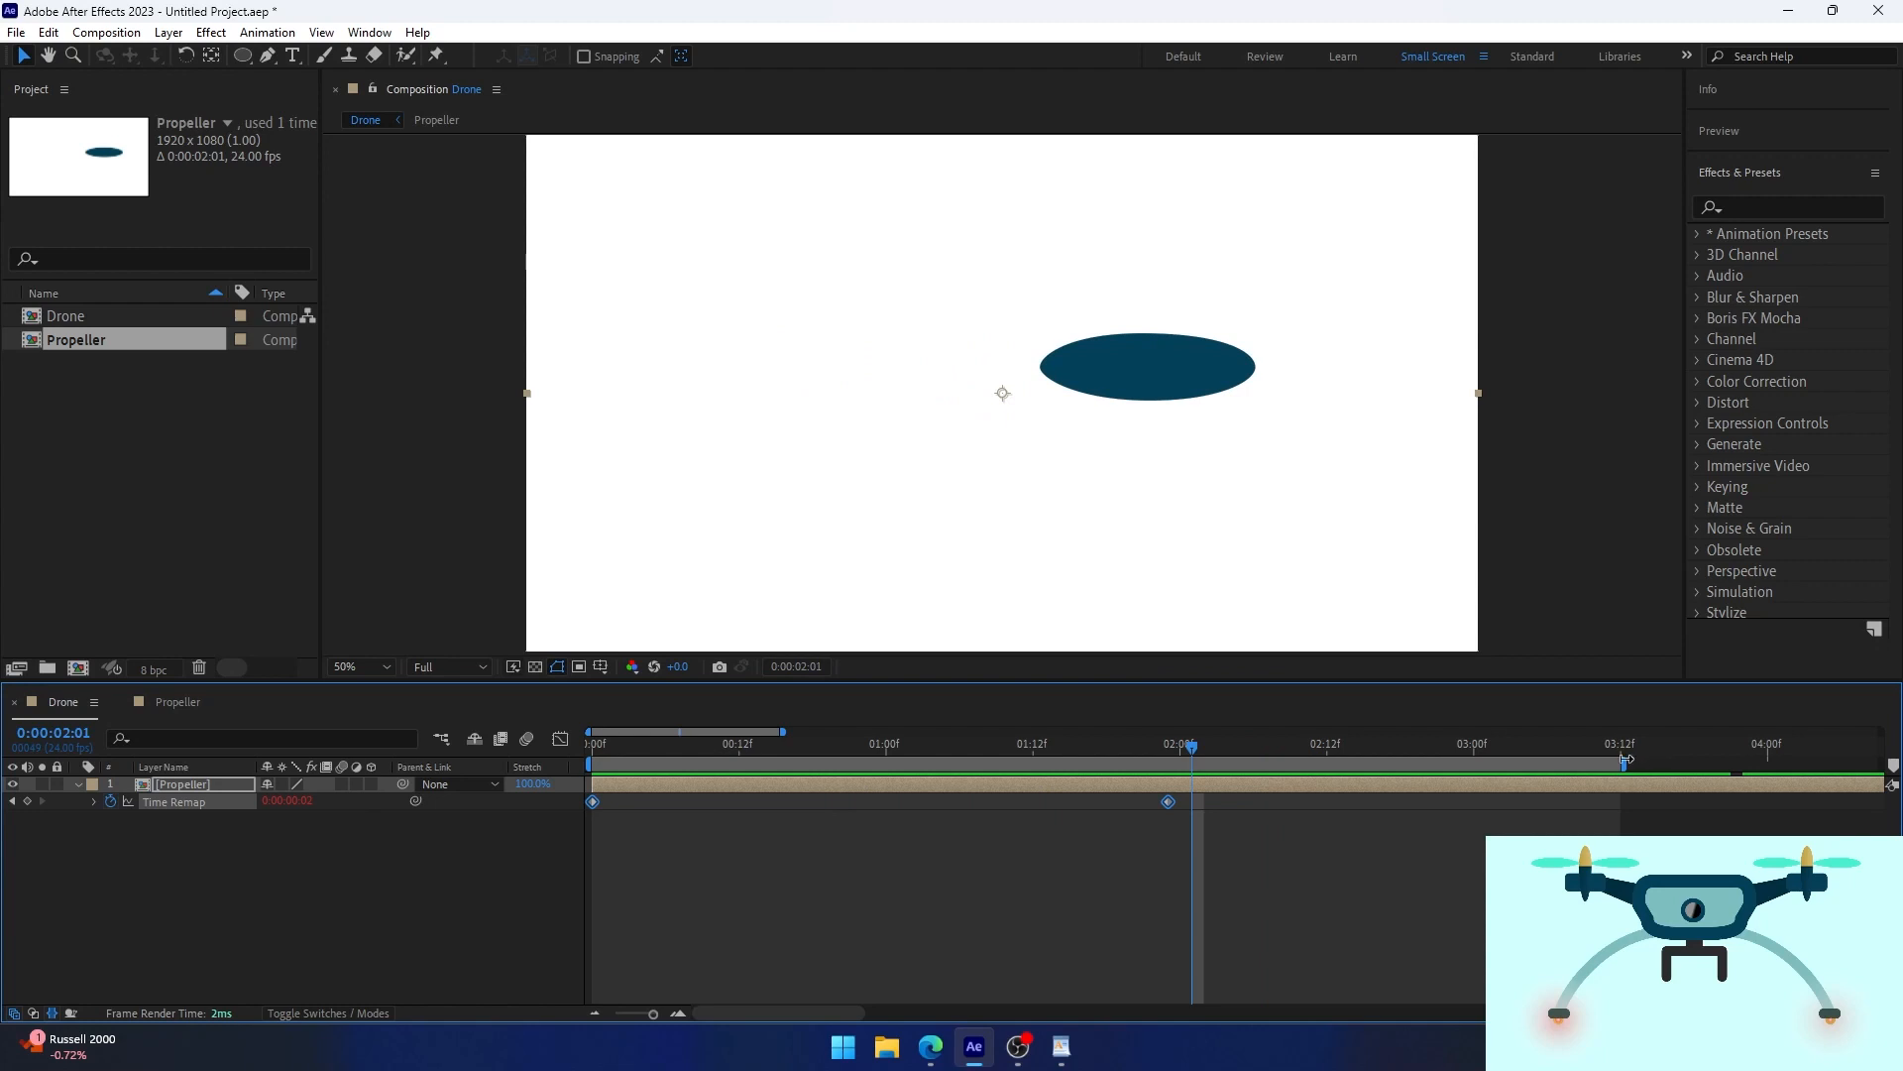
drag(1623, 764, 1749, 760)
key(space)
key(space)
click(783, 857)
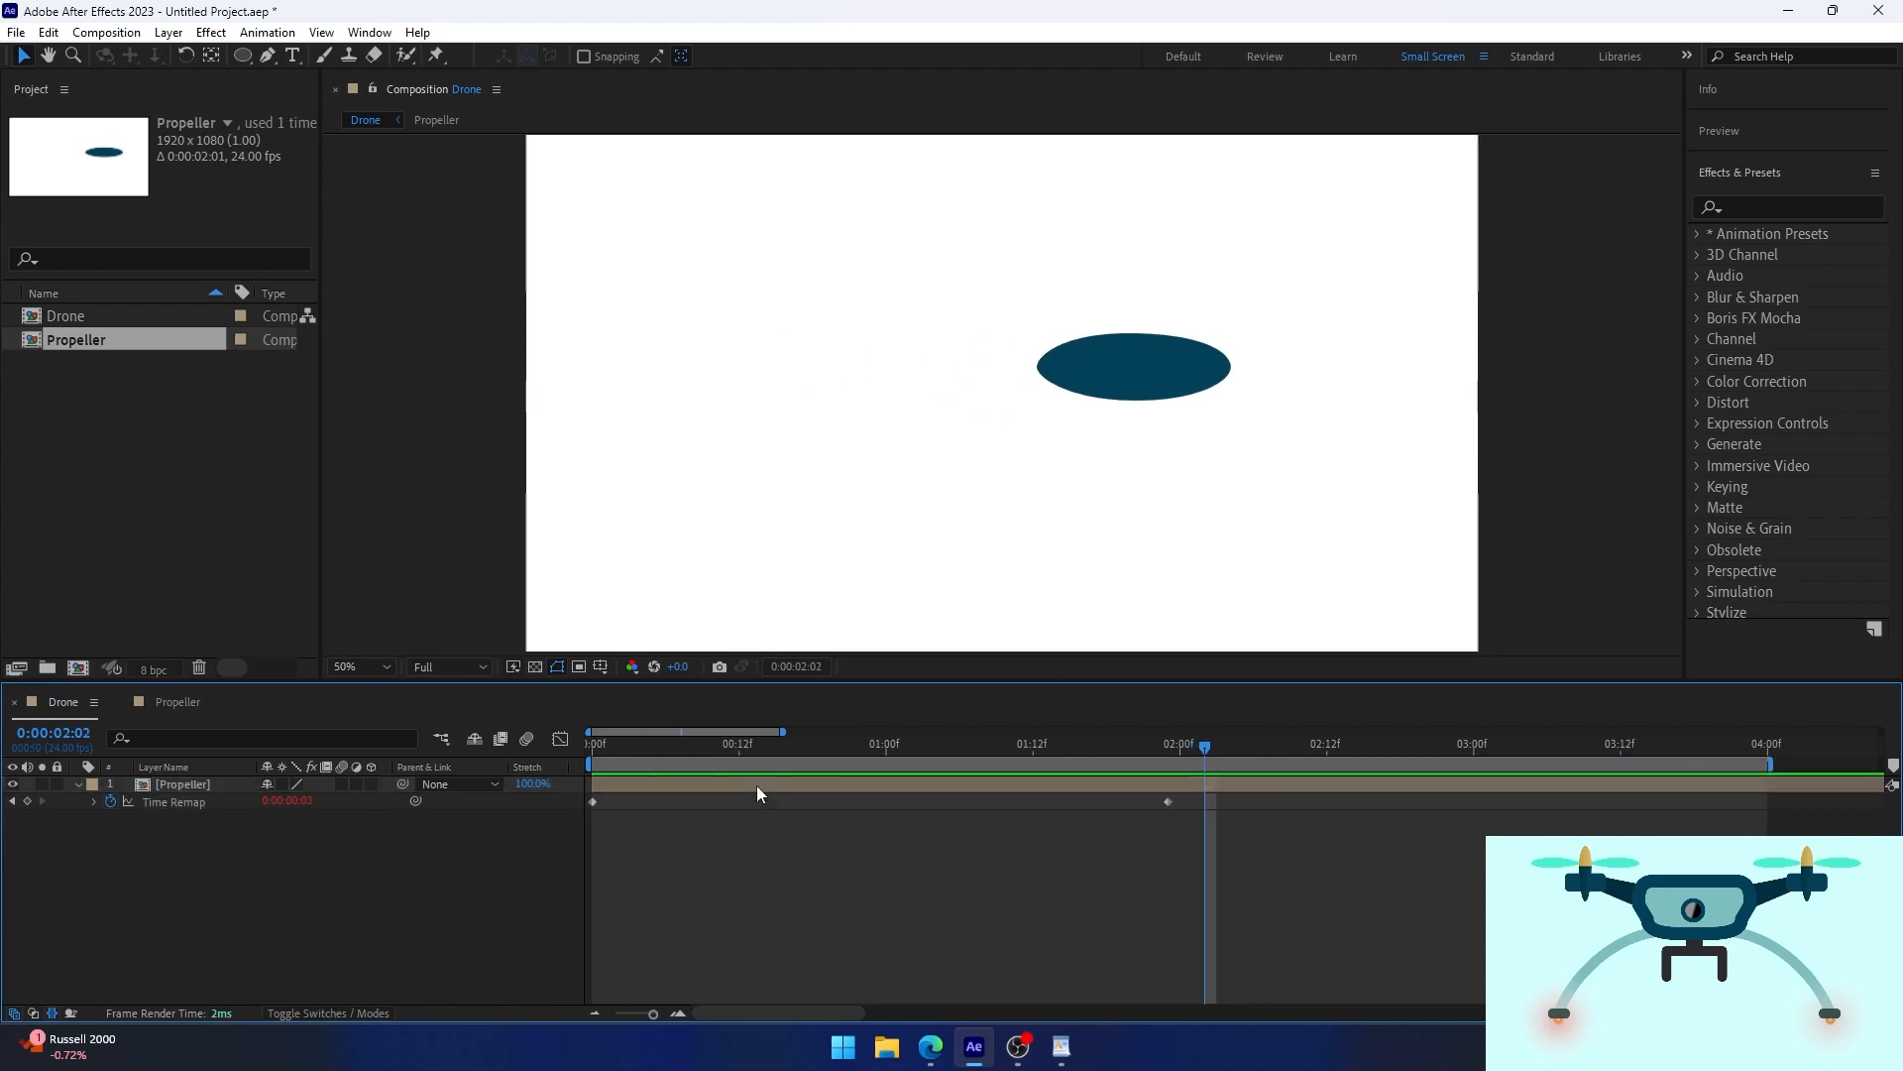
Duplicate the Propeller layer and slide the upper copy to start at 0:00:01:00.
click(758, 785)
key(ctrl+d)
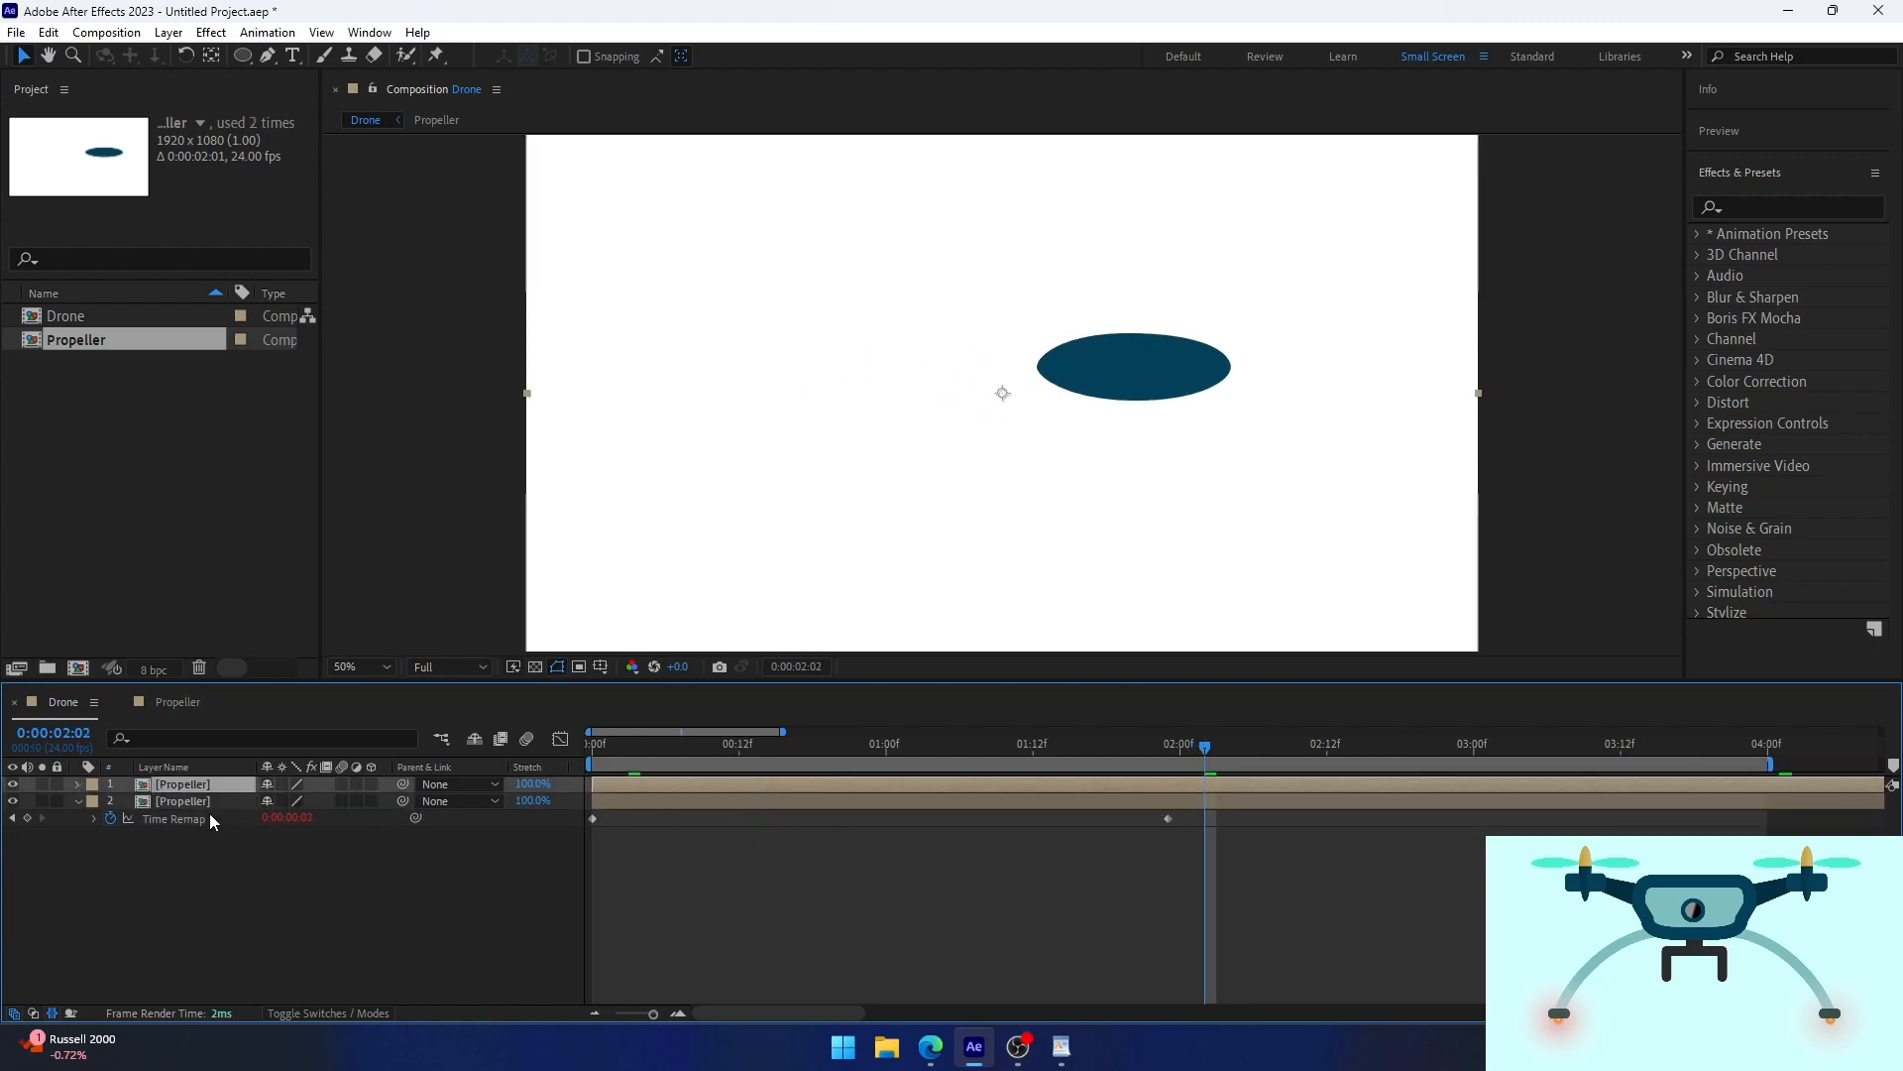
drag(739, 745, 886, 760)
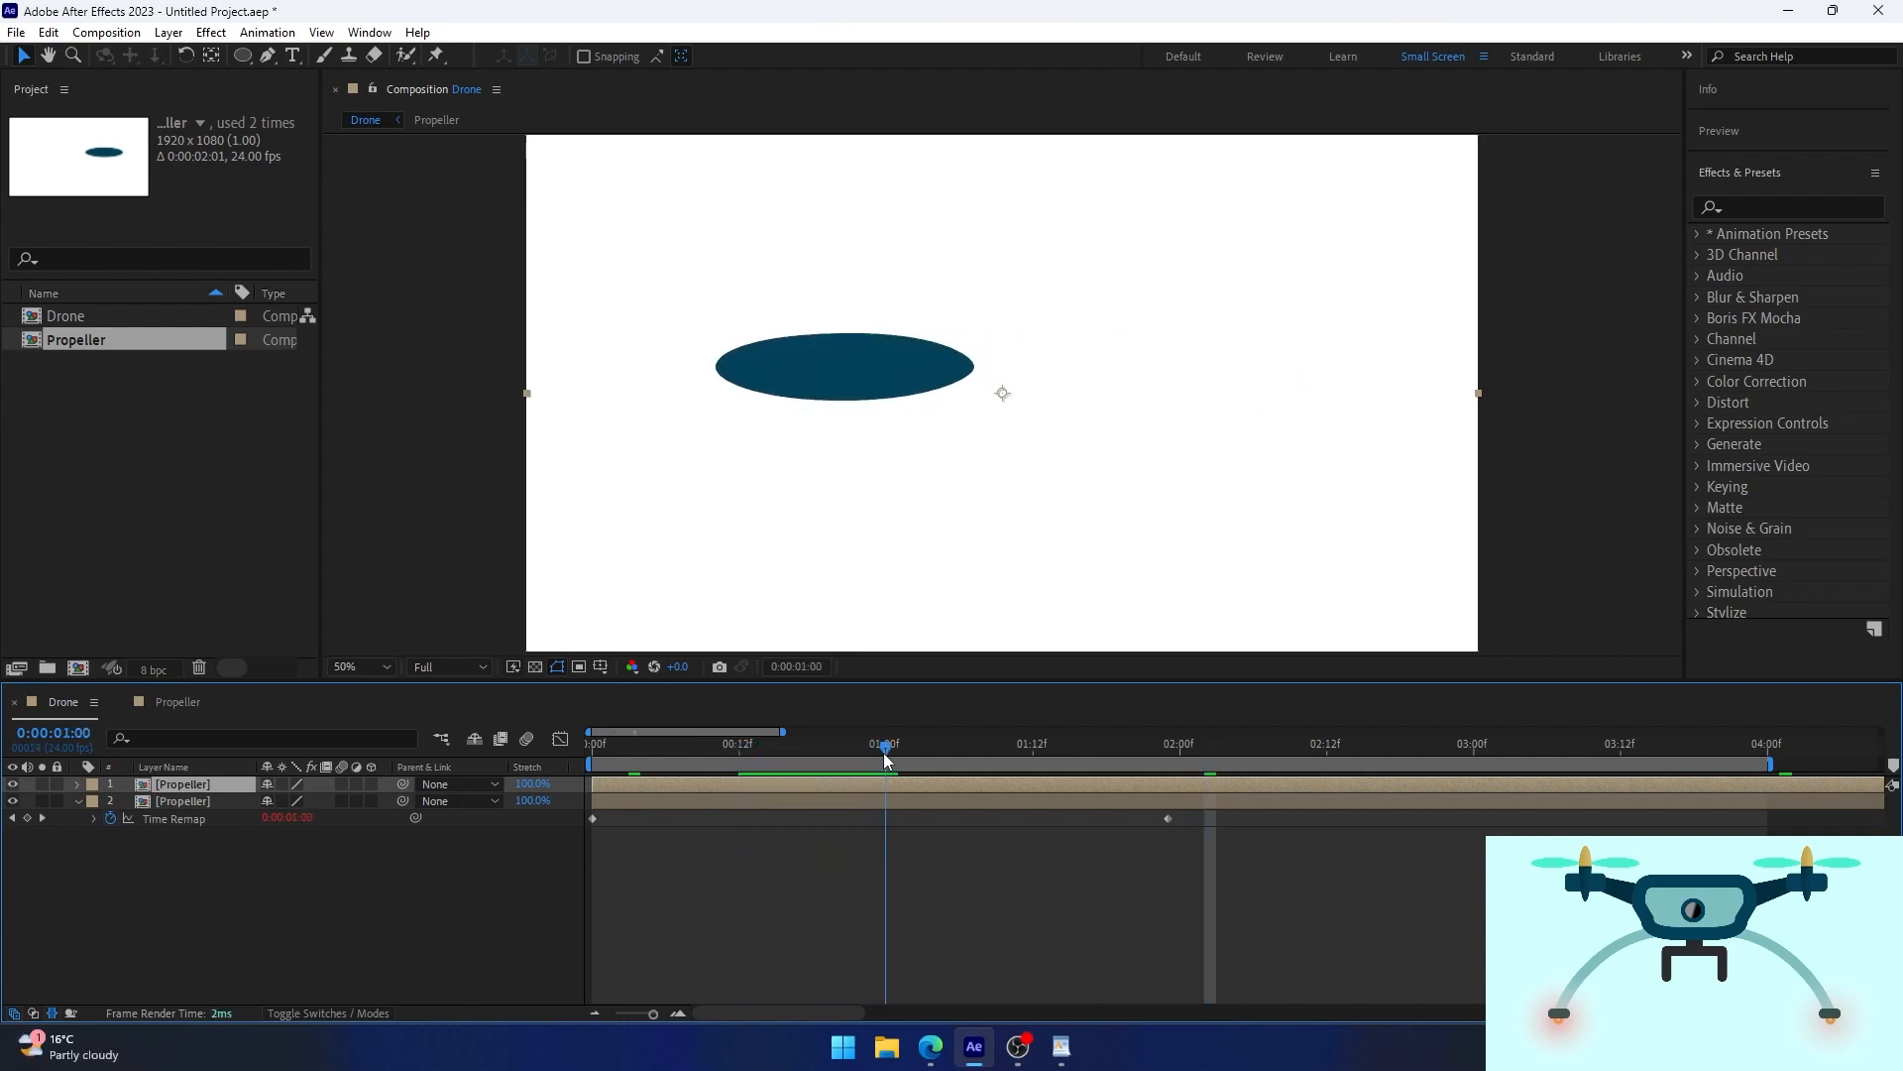
drag(691, 787, 979, 788)
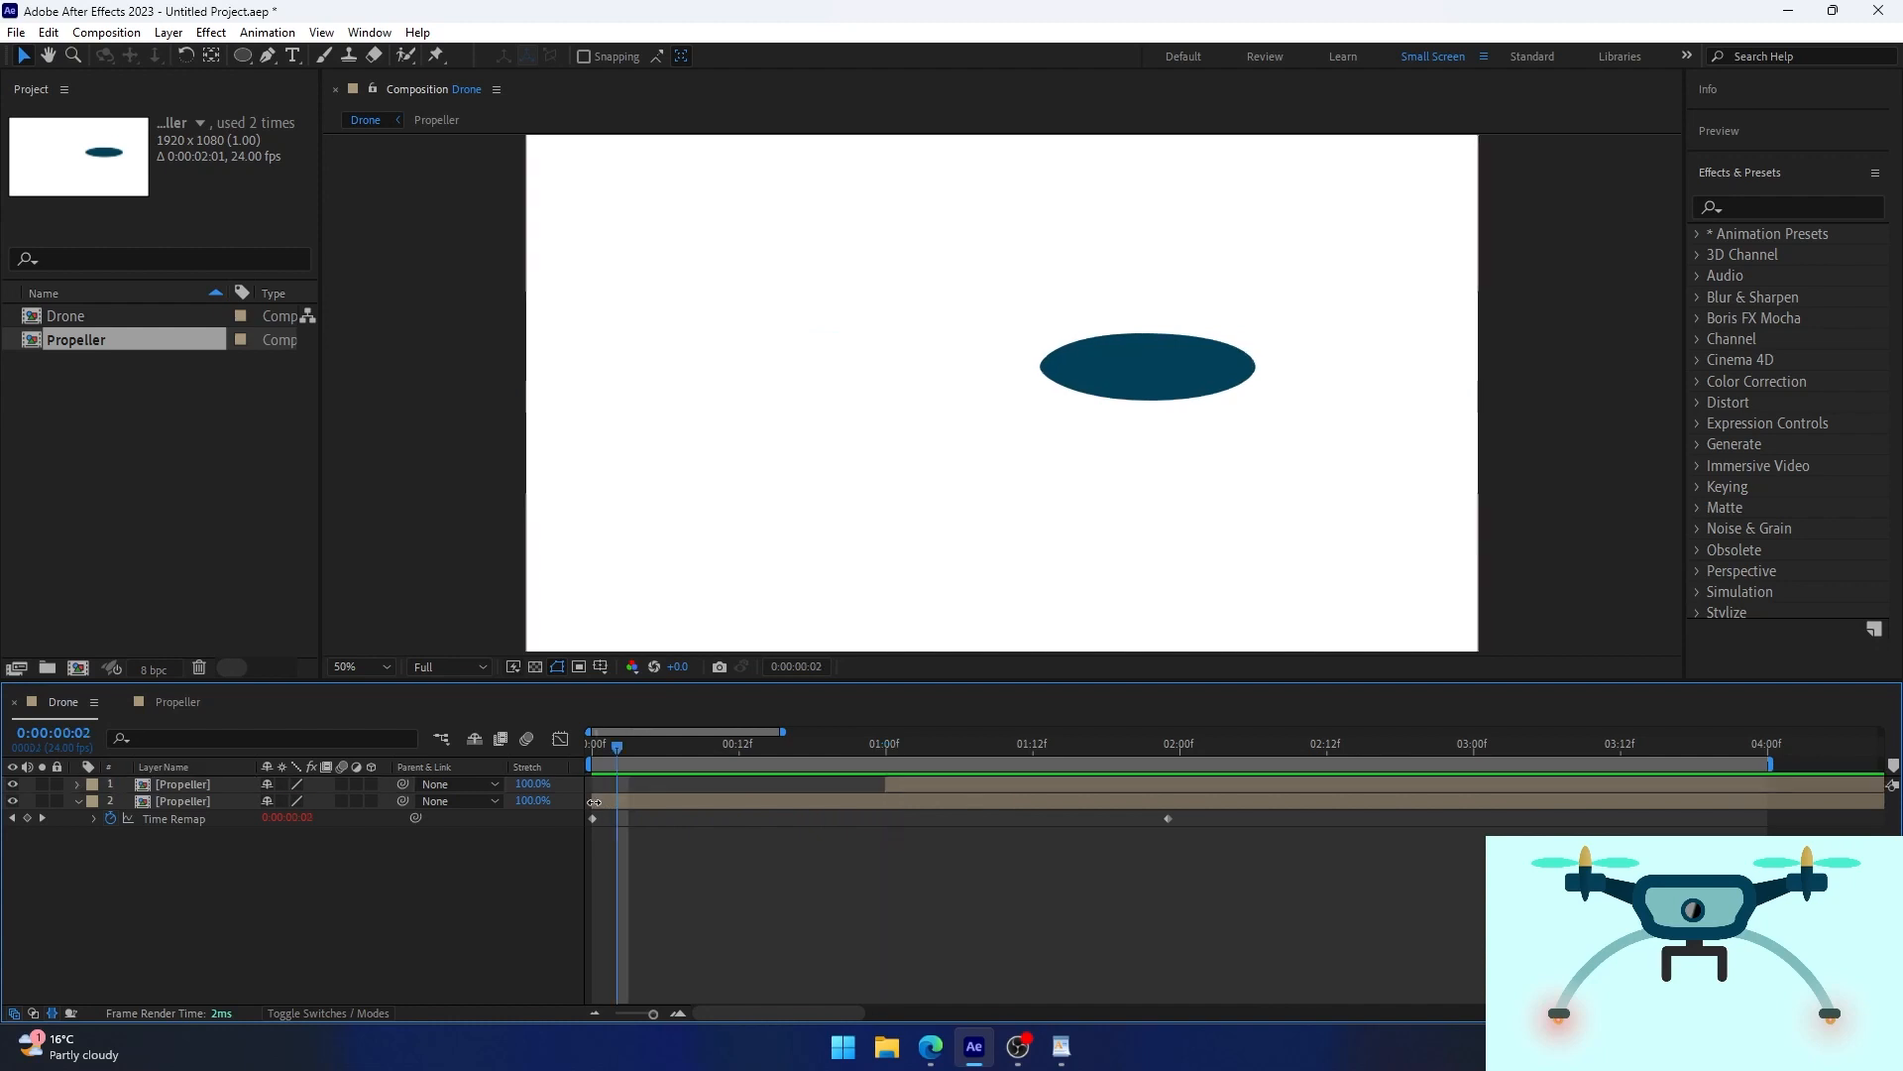
Slide both Propeller layers one second earlier so the upper copy starts at 0:00:00:00, and preview the two blades spinning.
drag(593, 801, 646, 811)
shift+click(924, 782)
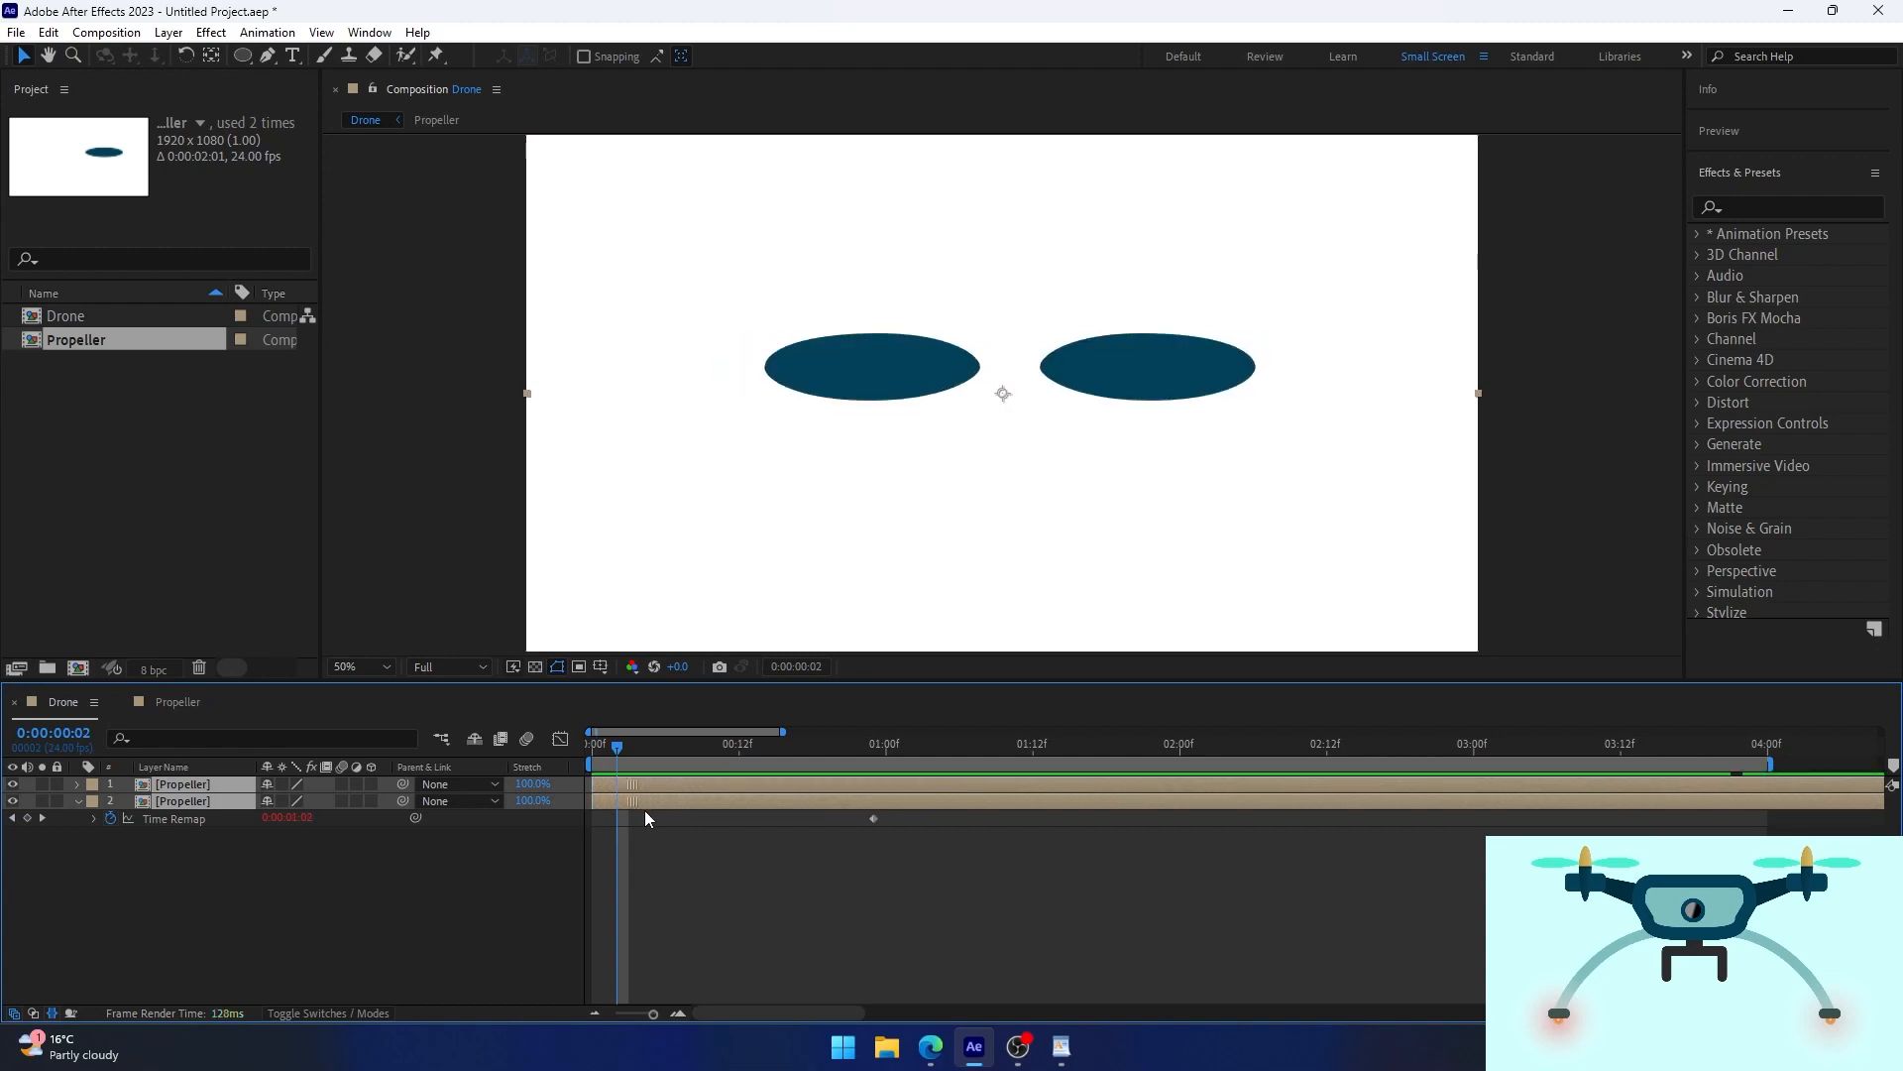
click(76, 802)
click(137, 849)
key(space)
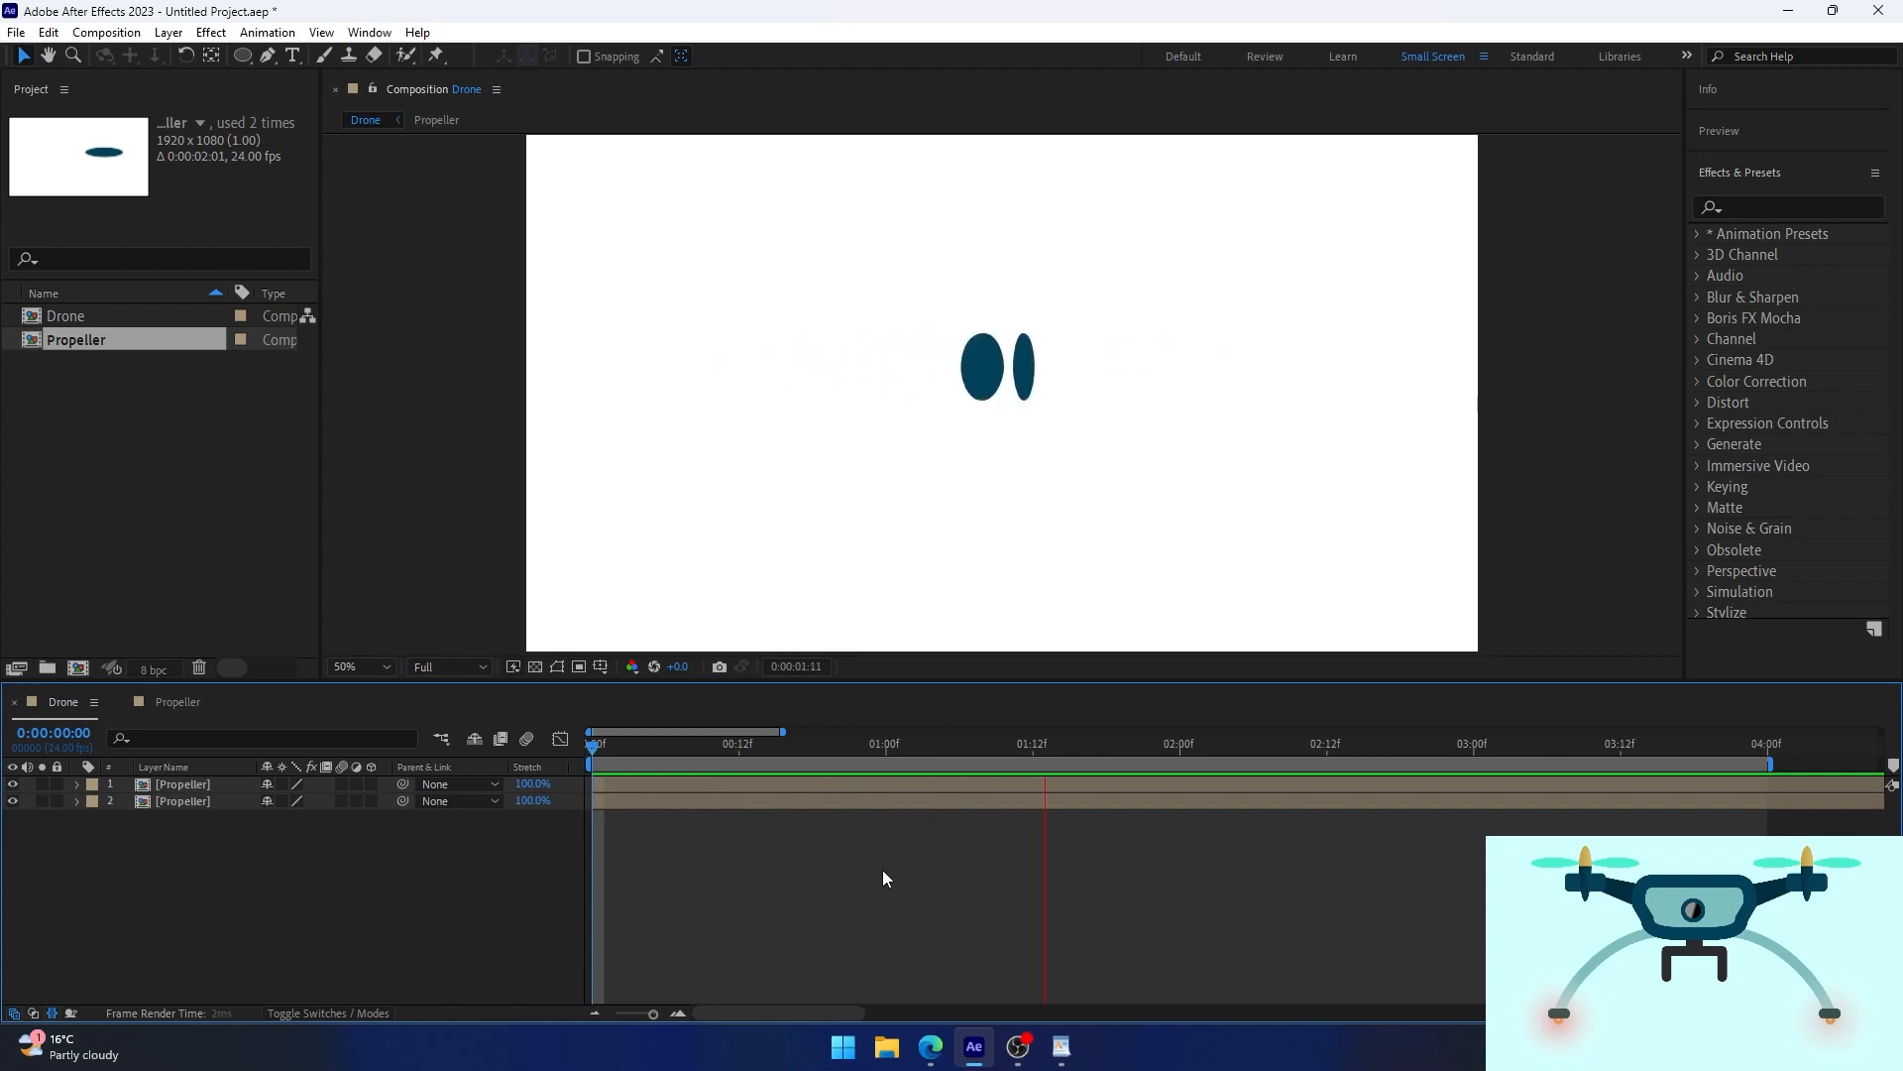
key(space)
drag(759, 746, 1009, 756)
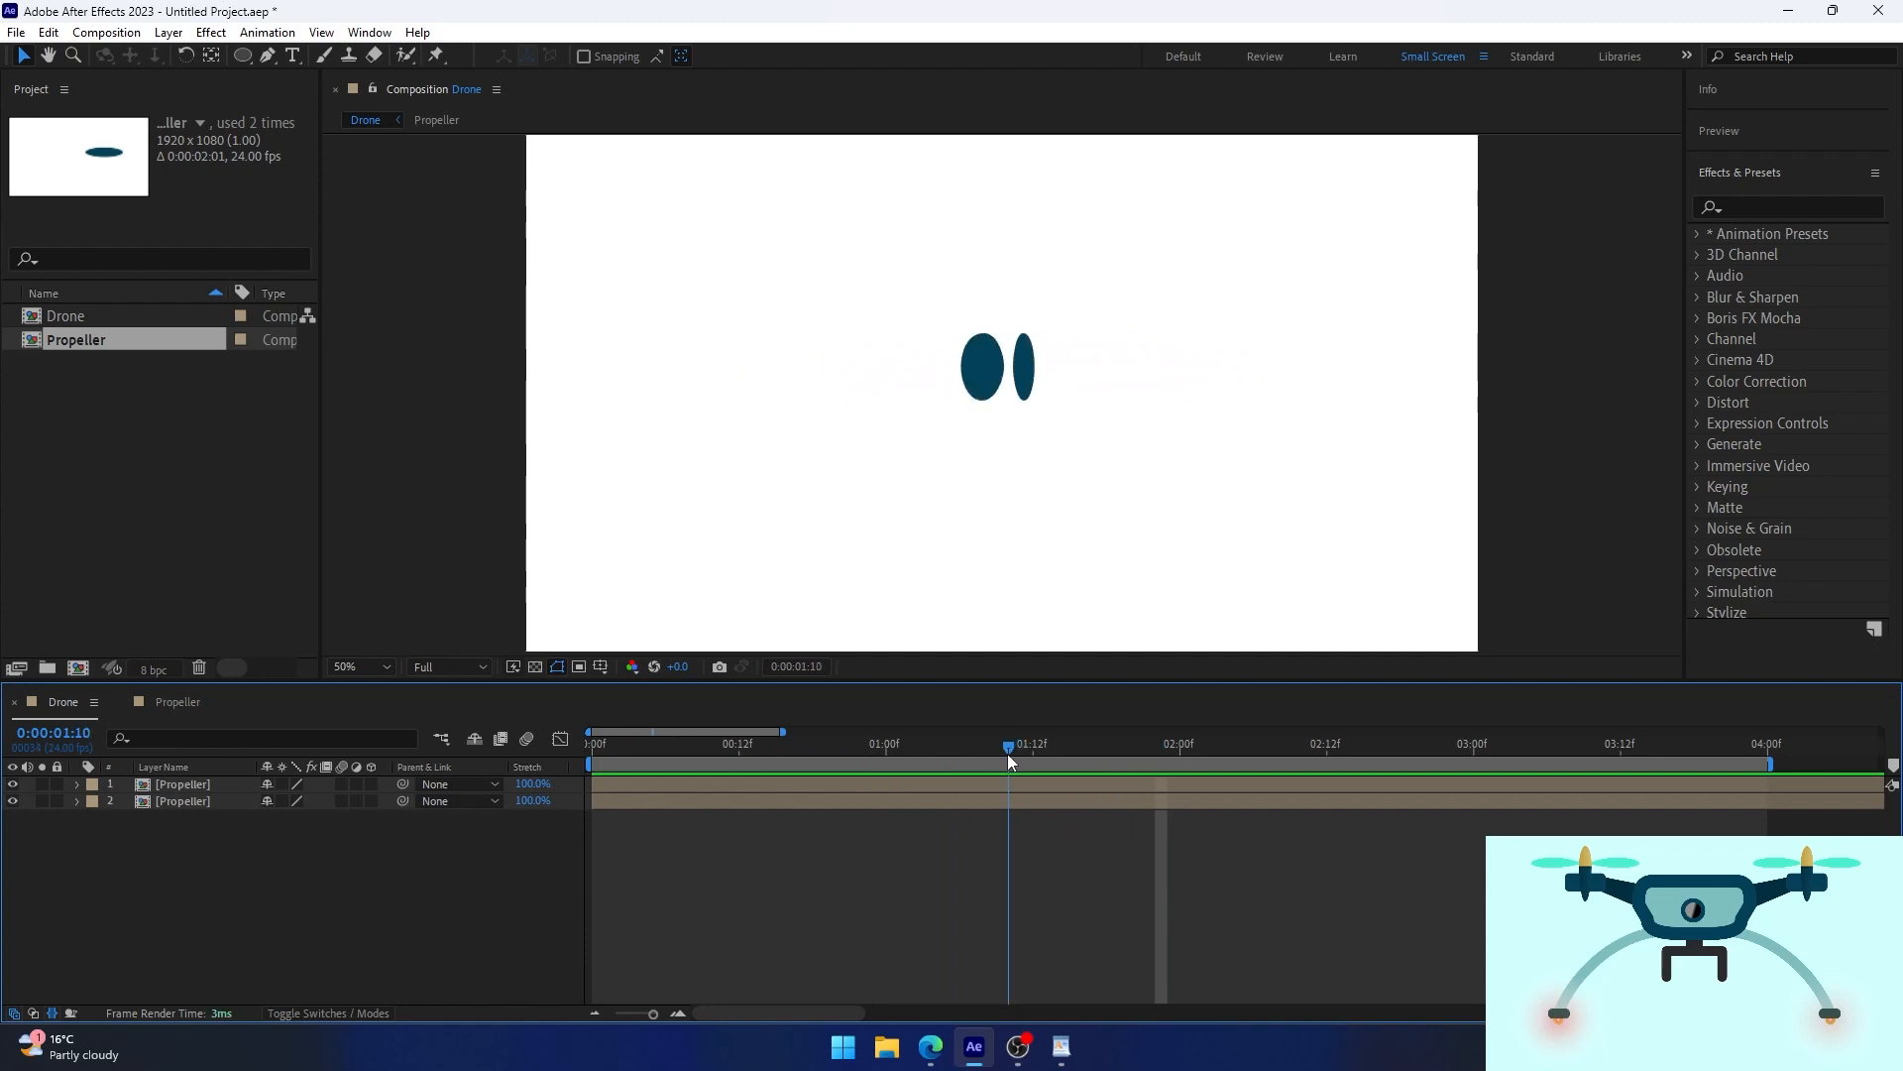
drag(1008, 755, 972, 756)
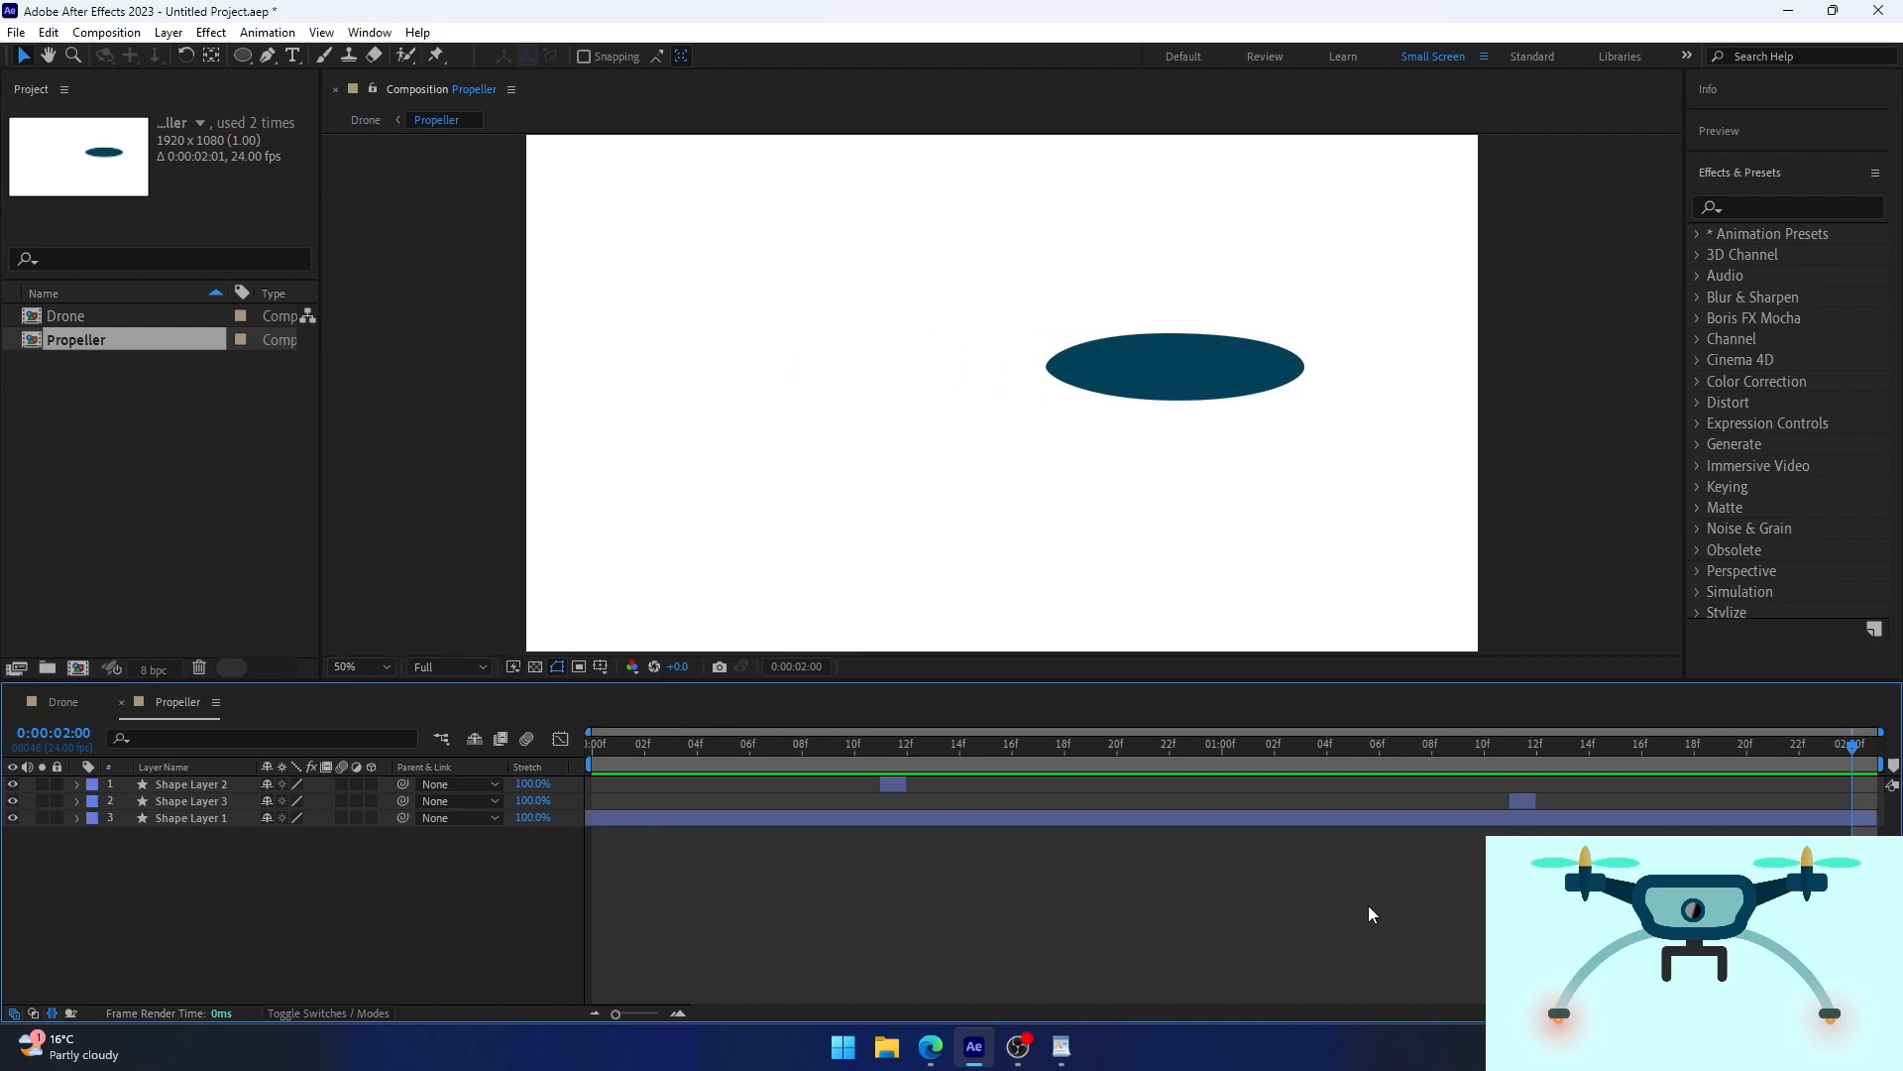
Set the Propeller composition's duration to 0:00:02:00.
key(ctrl+k)
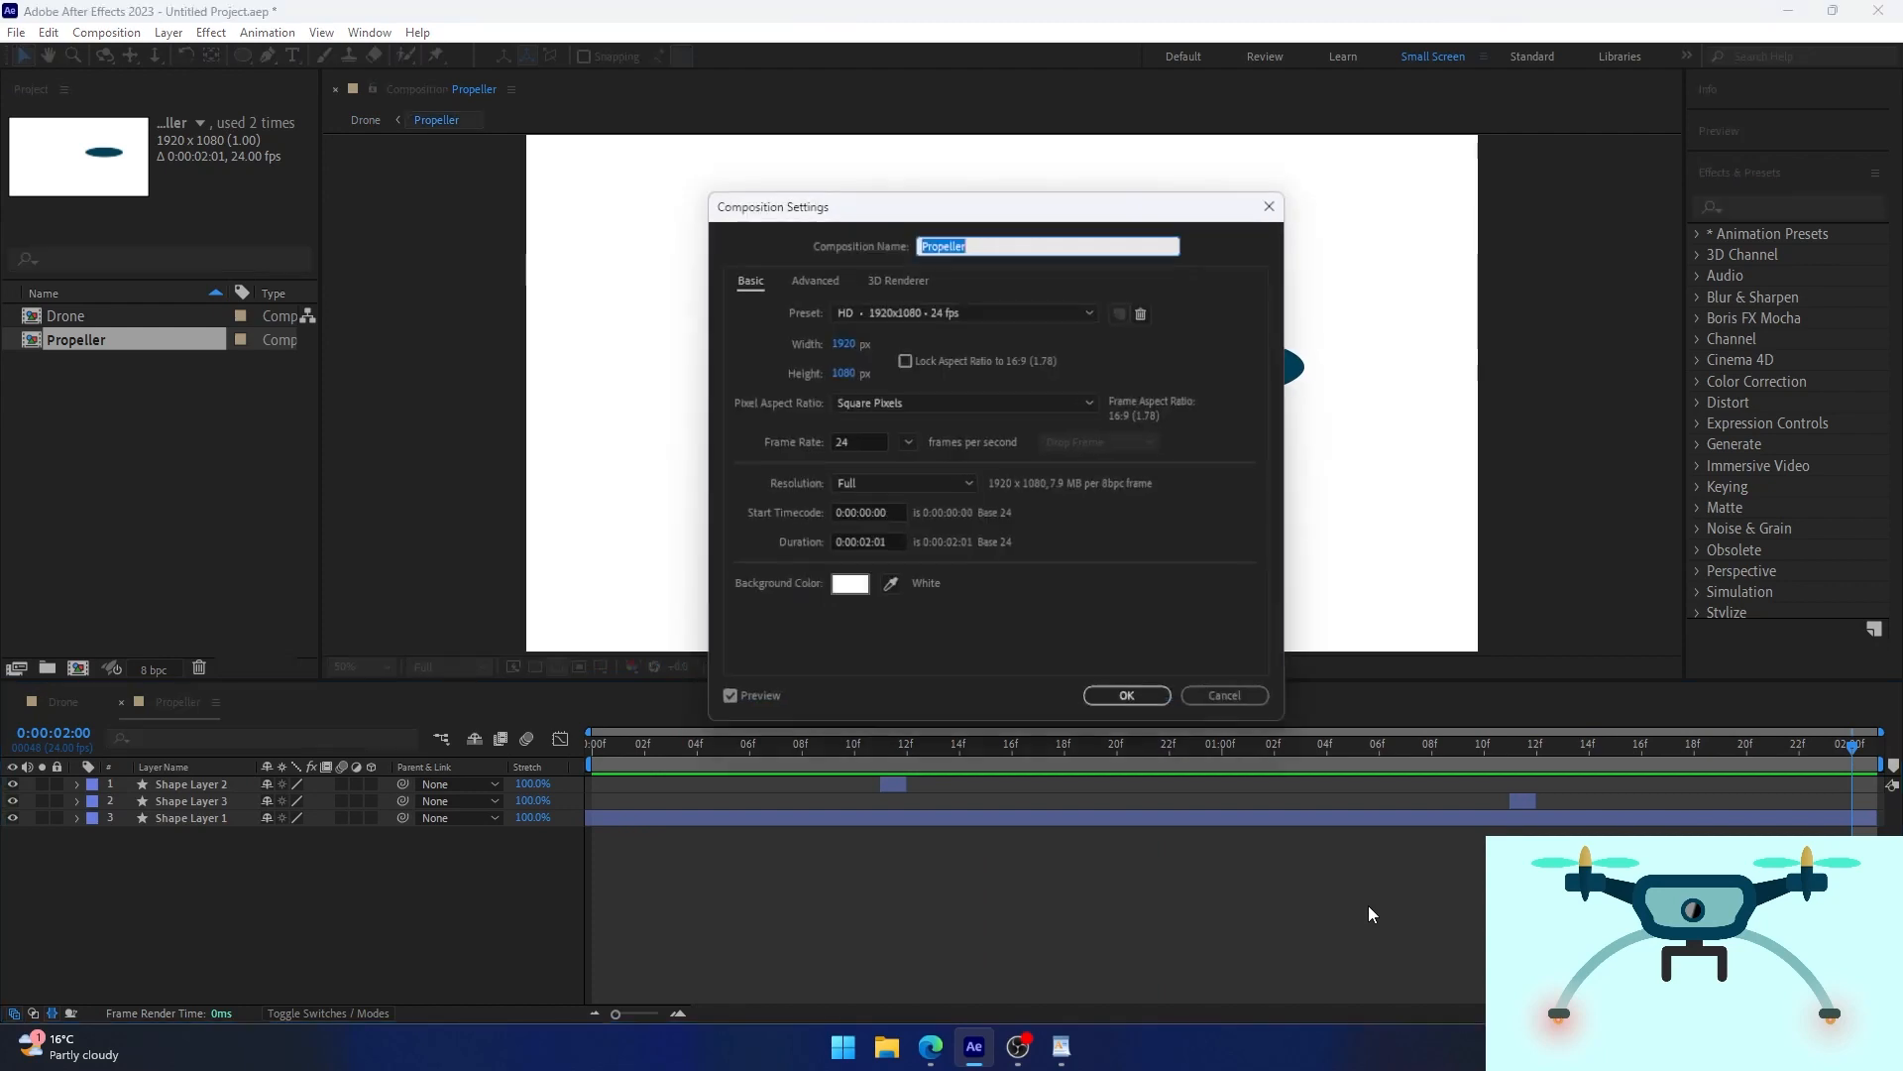
click(879, 546)
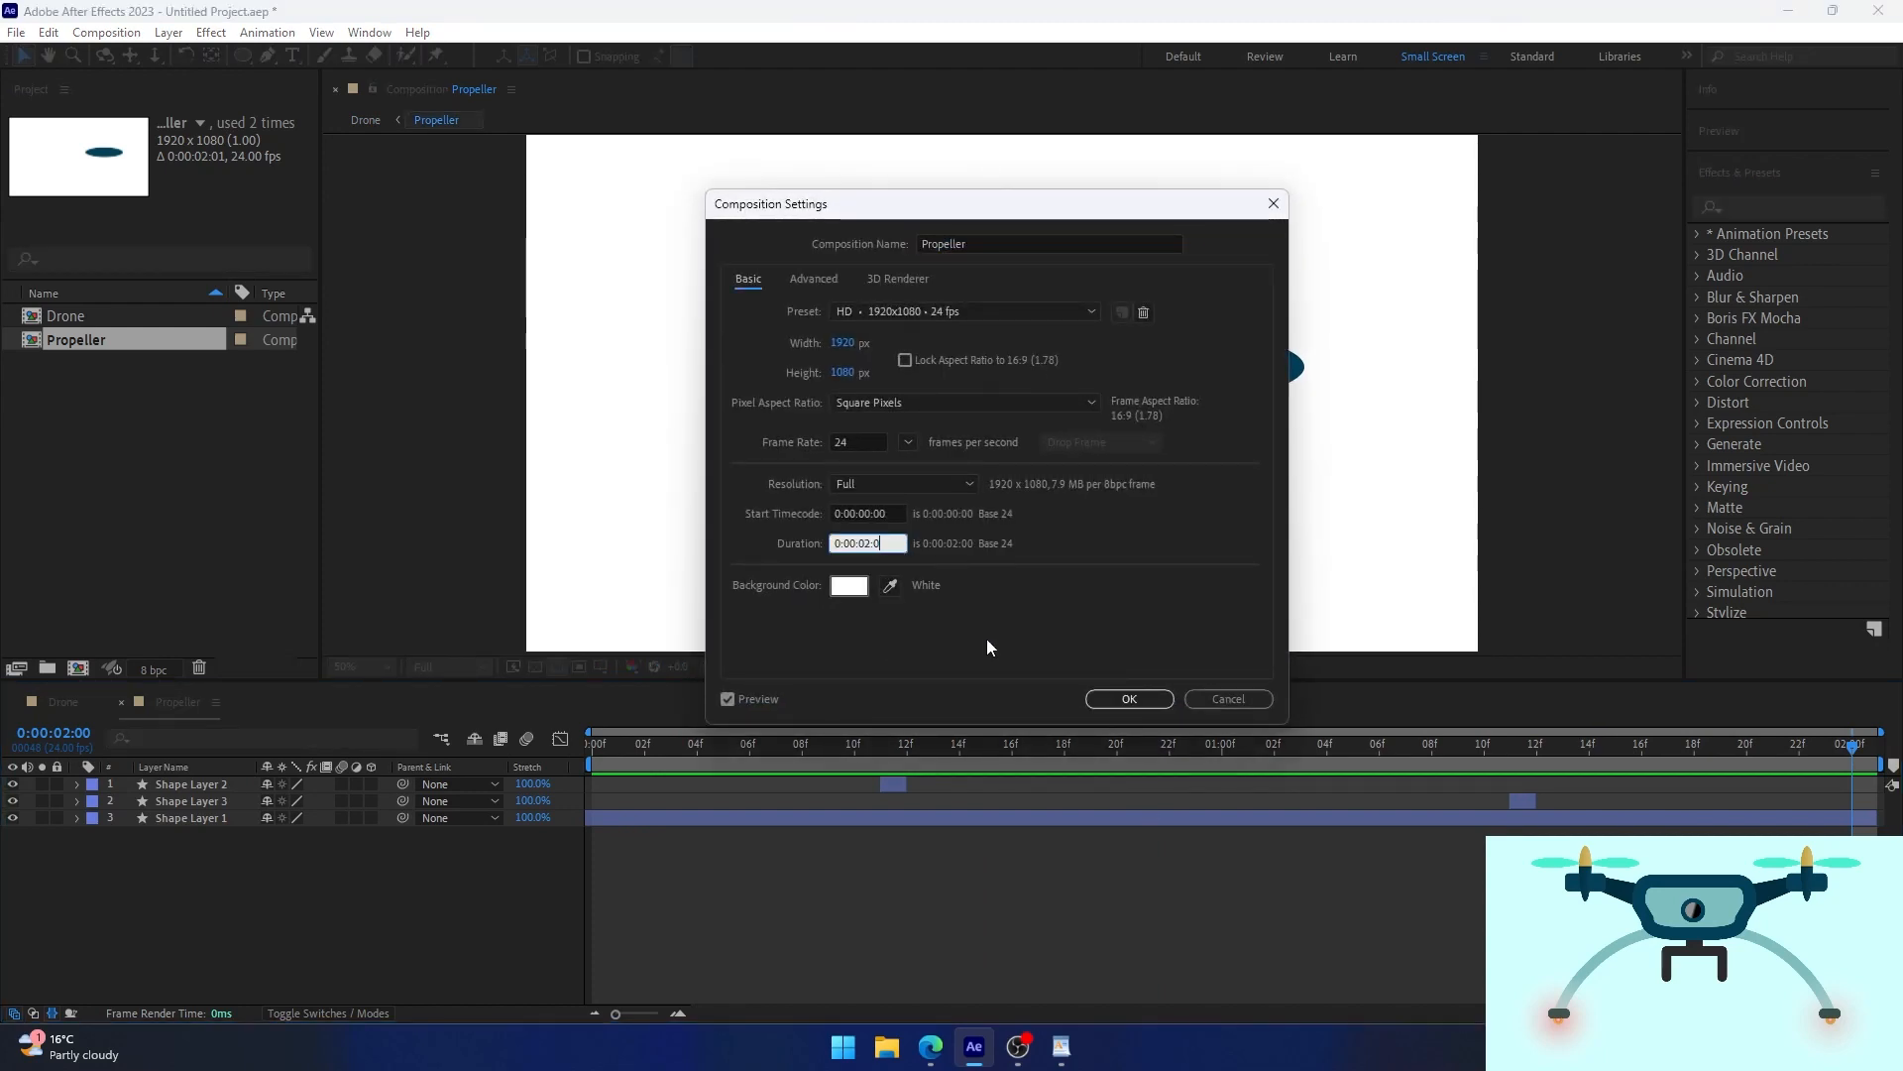
text(0)
click(1129, 699)
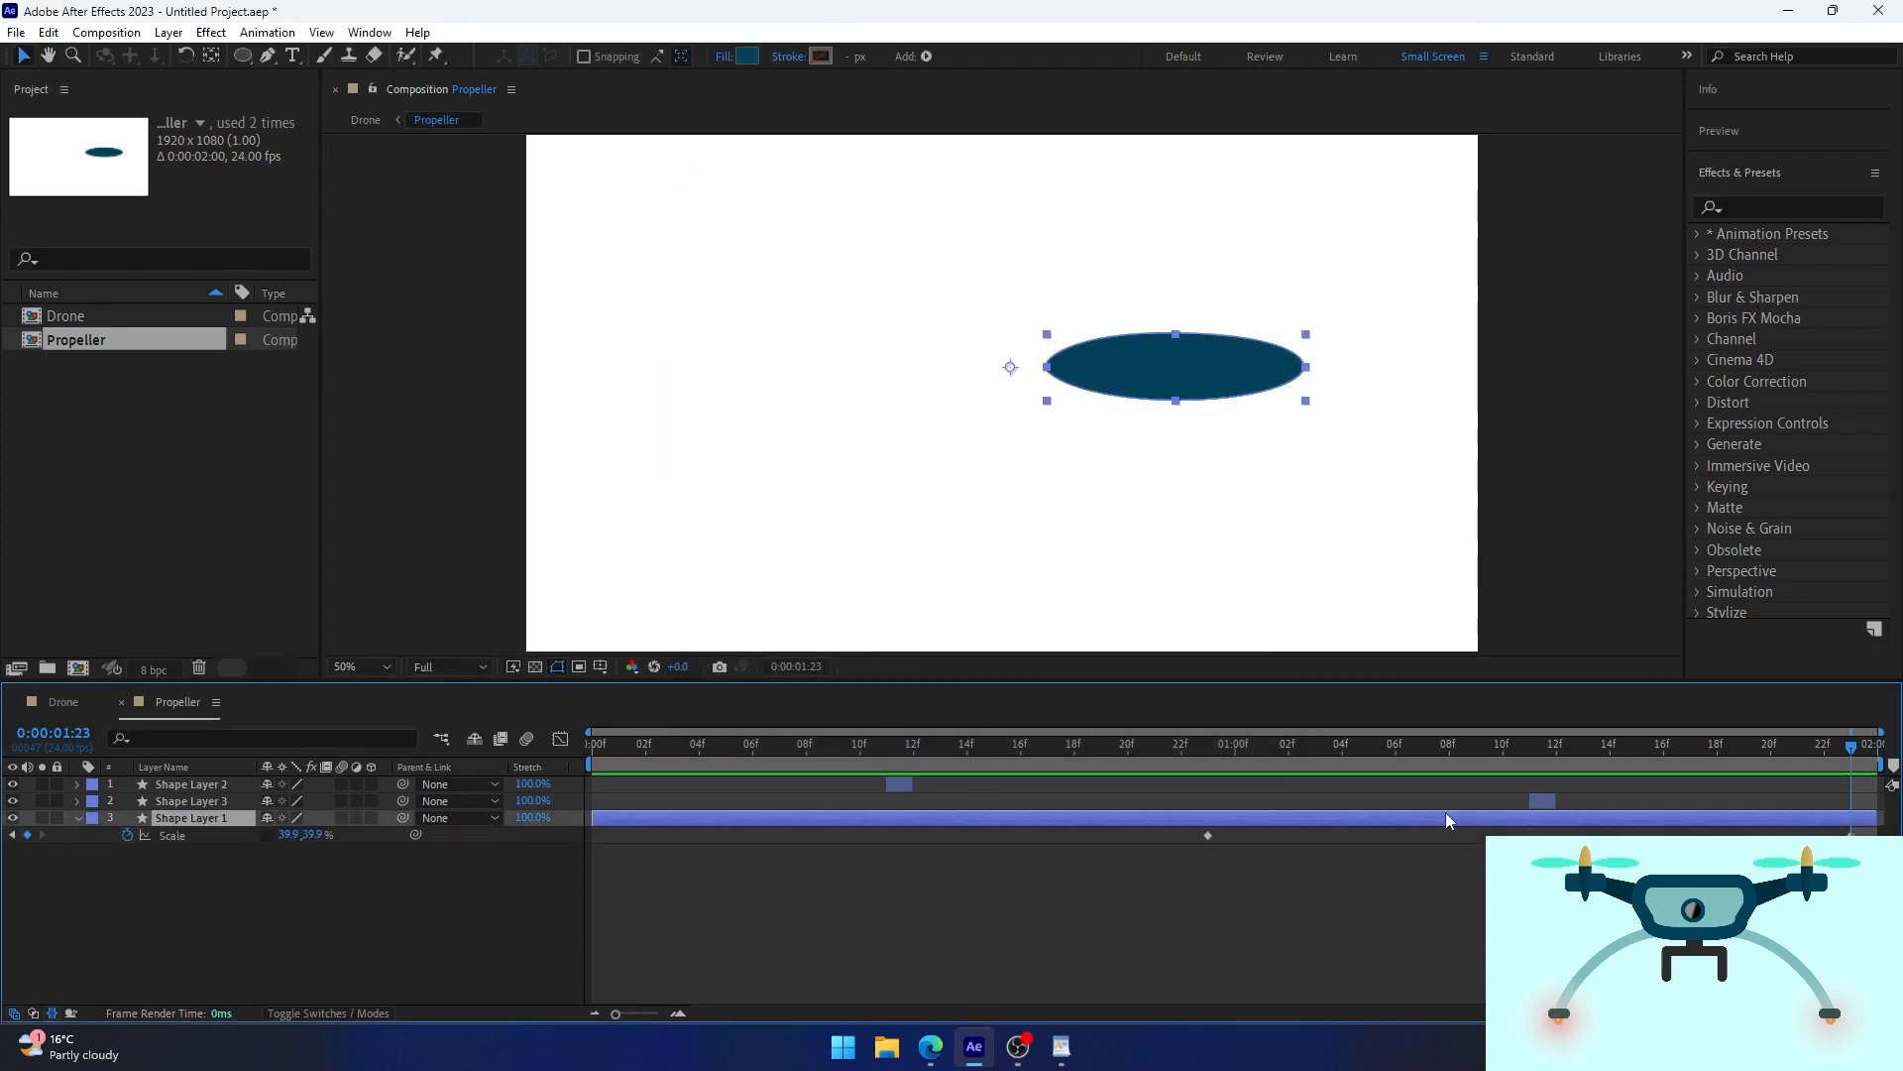
Shift Shape Layer 1 one frame later, place its last Scale keyframe at 0:00:01:23 and extend its start back to 0:00:00:00.
drag(1446, 820, 1473, 820)
drag(1877, 836, 1850, 836)
drag(618, 818, 592, 818)
Move Shape Layer 2 and Shape Layer 3 one frame later and preview the blade animation.
drag(900, 786, 927, 786)
drag(1543, 802, 1569, 802)
drag(1546, 747, 1638, 747)
key(space)
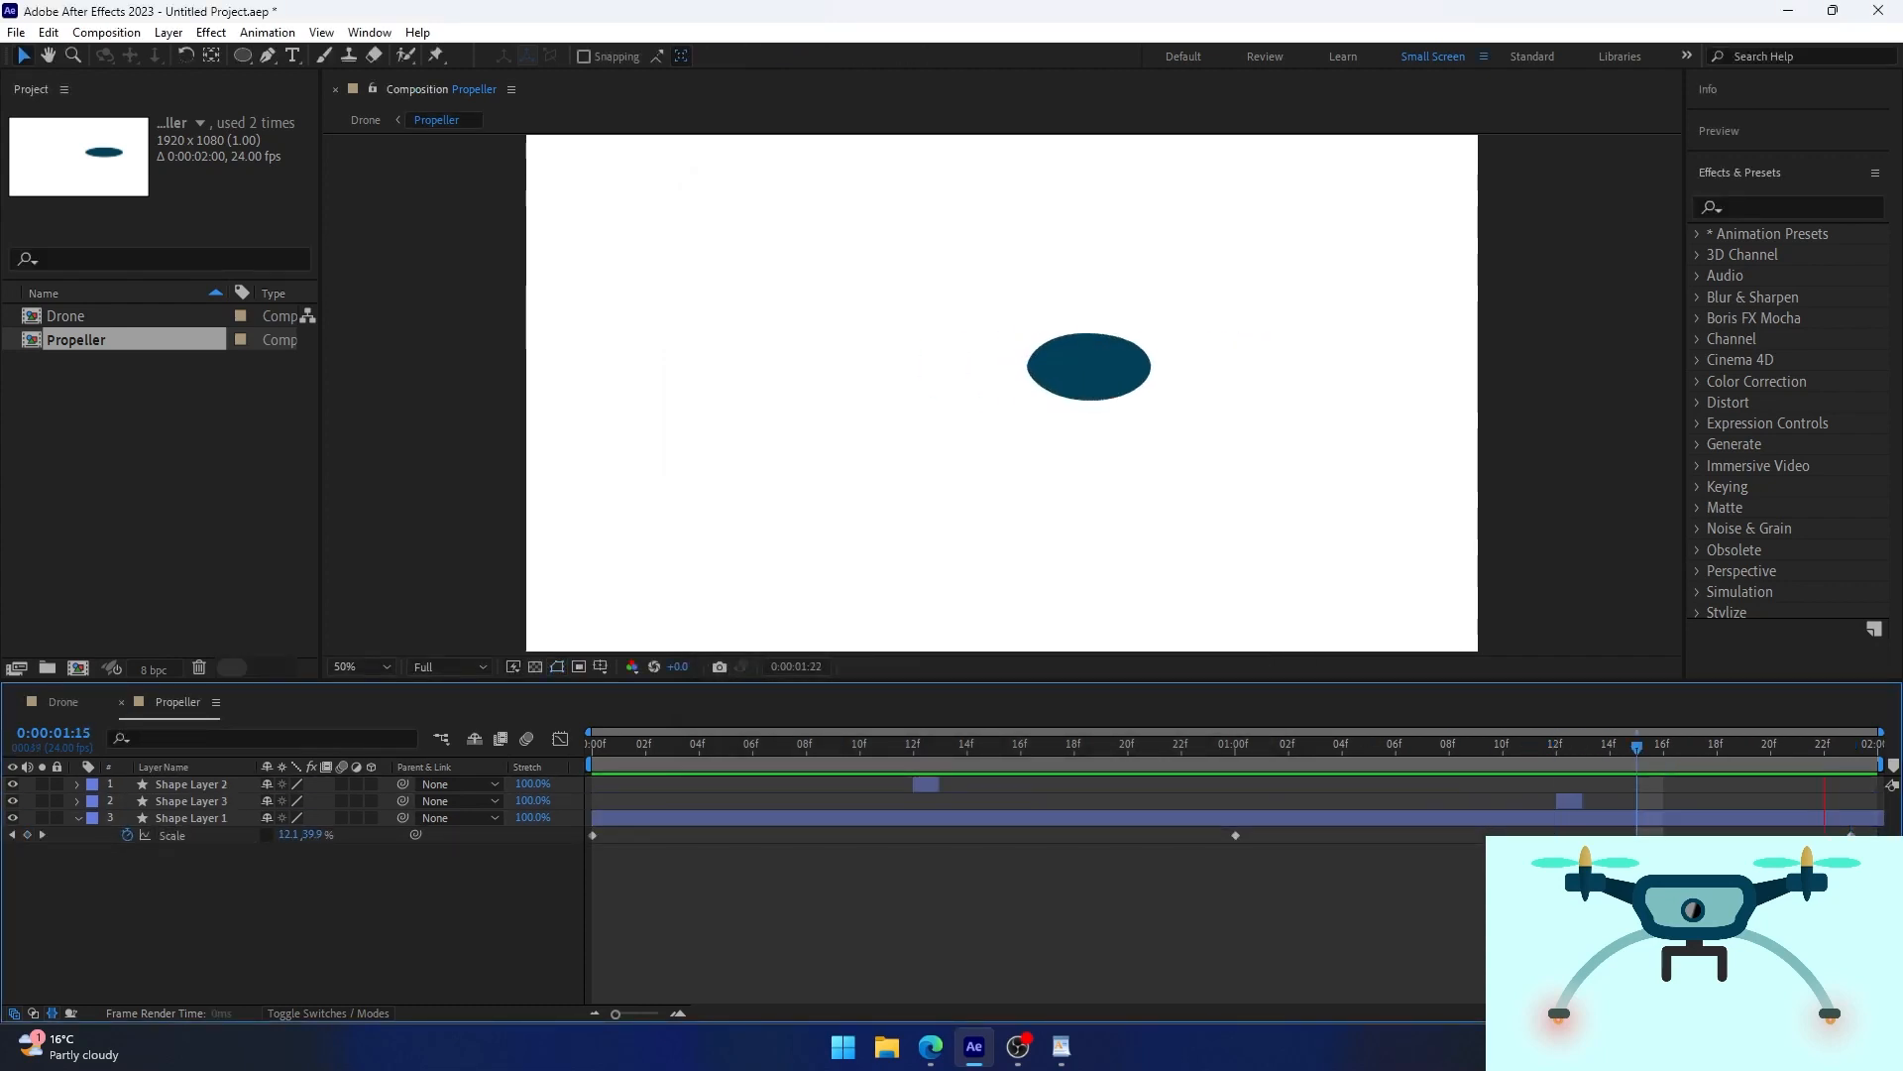
key(space)
Return to the Drone composition and play back both propeller blades from the first frame.
key(Tab)
click(1241, 870)
drag(893, 747, 583, 757)
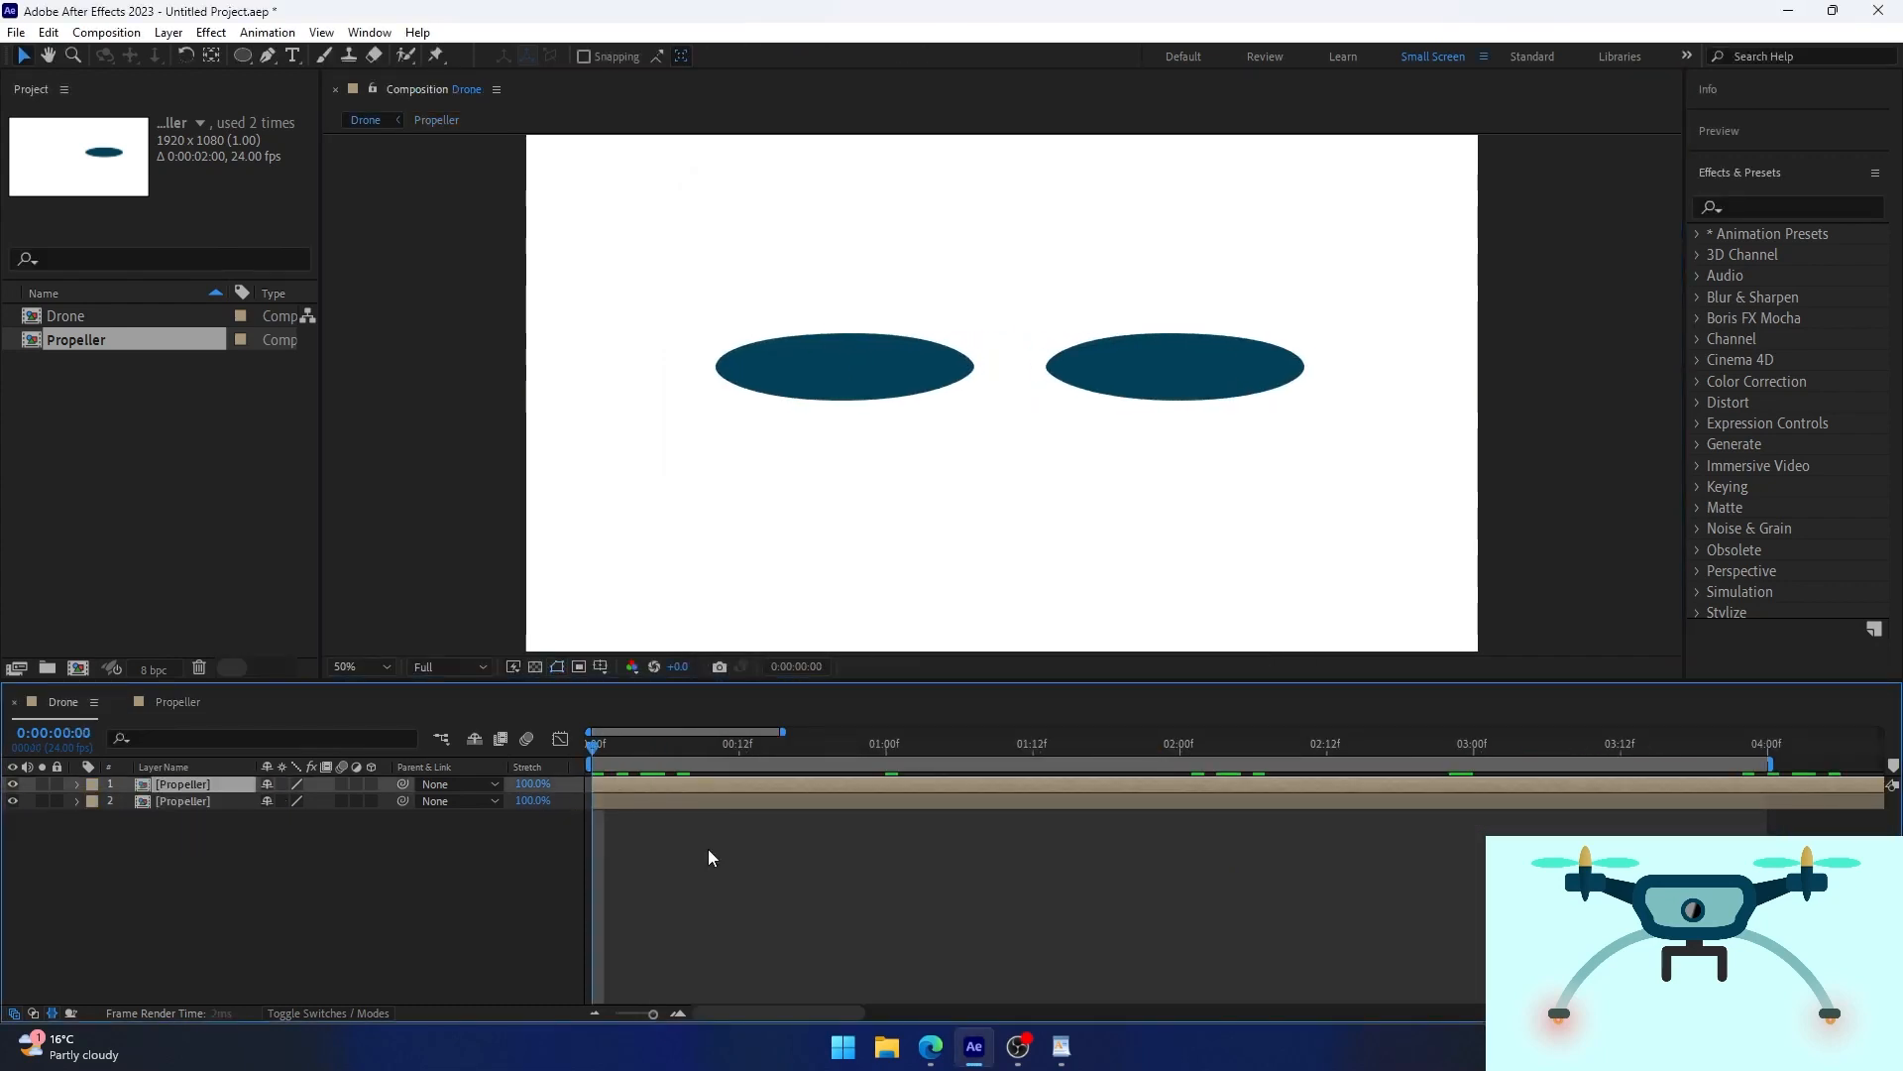
key(space)
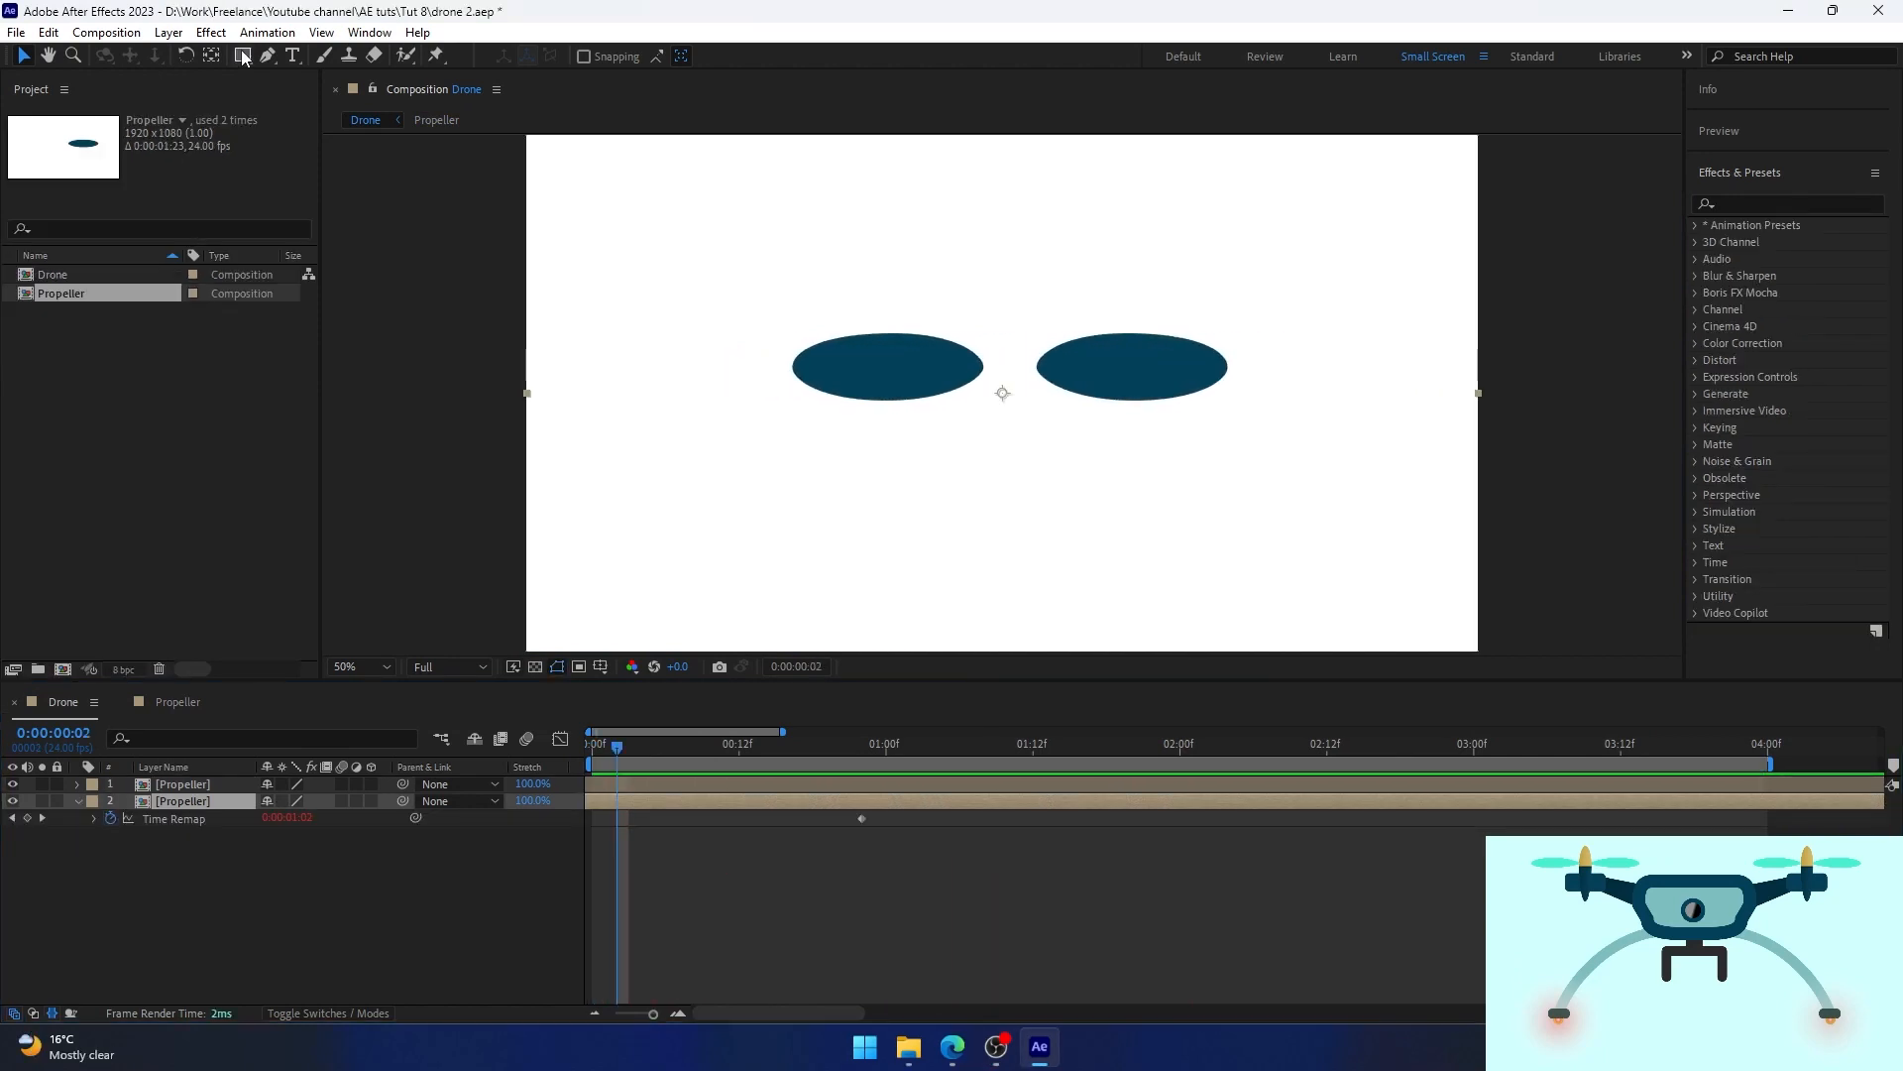
With all layers deselected at 0:00:00:00, draw a tall, narrow vertical ellipse between the two propeller blades.
drag(242, 56, 334, 96)
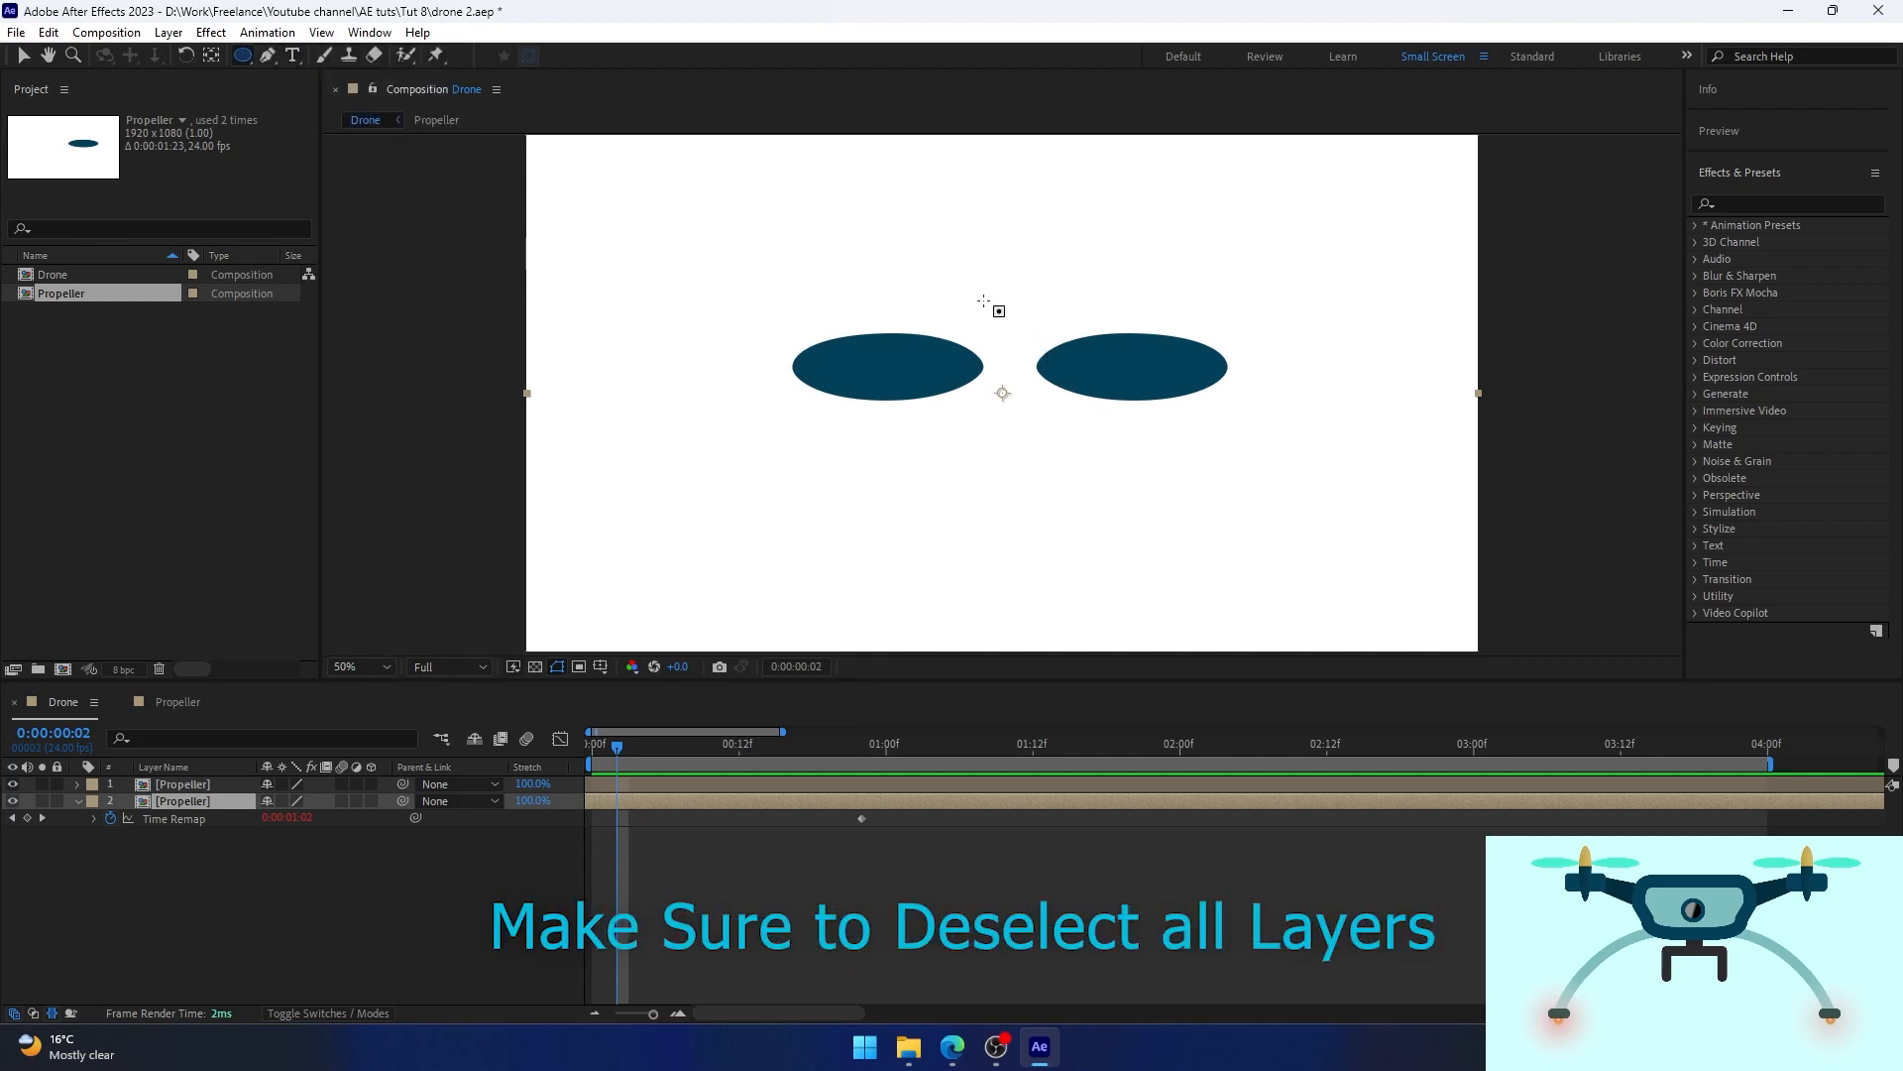
drag(615, 750, 592, 751)
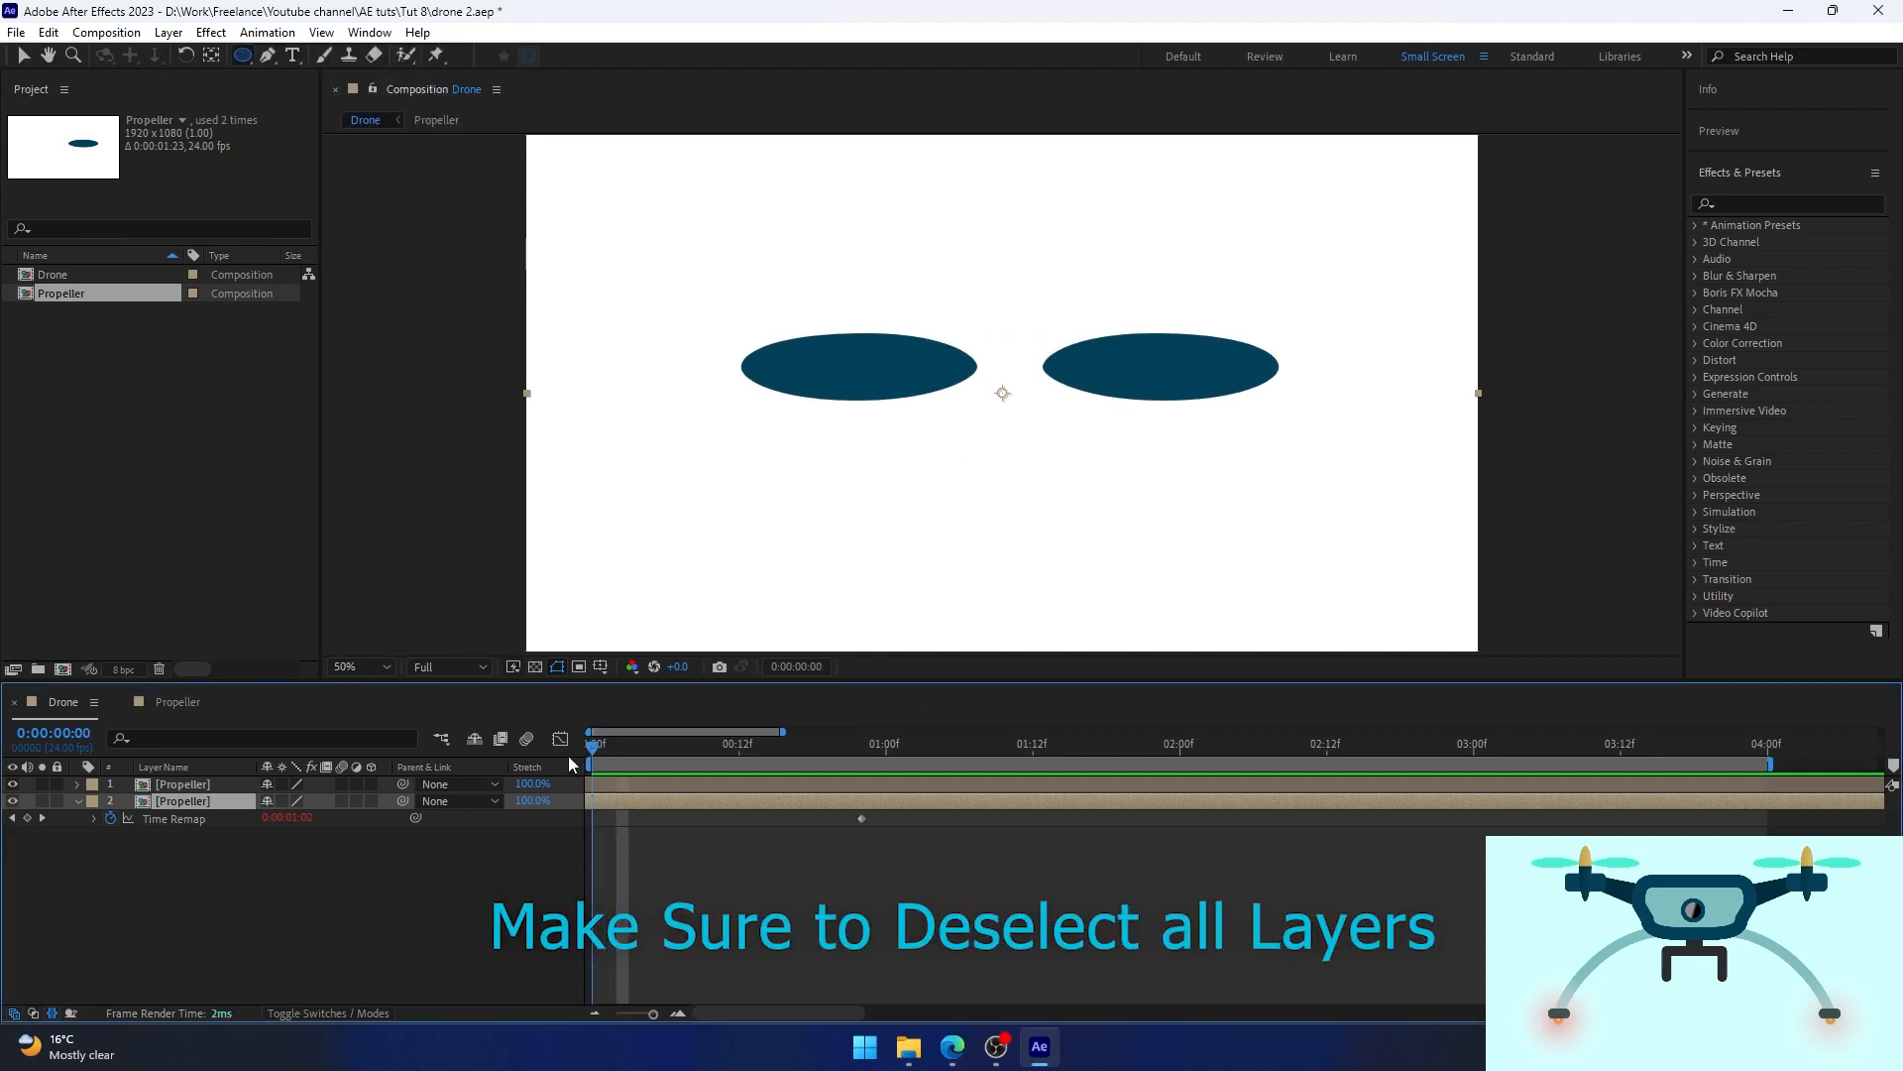
key(ctrl+shift+a)
mouse_move(989, 284)
mouse_down()
mouse_move(1031, 431)
mouse_move(1045, 601)
mouse_up()
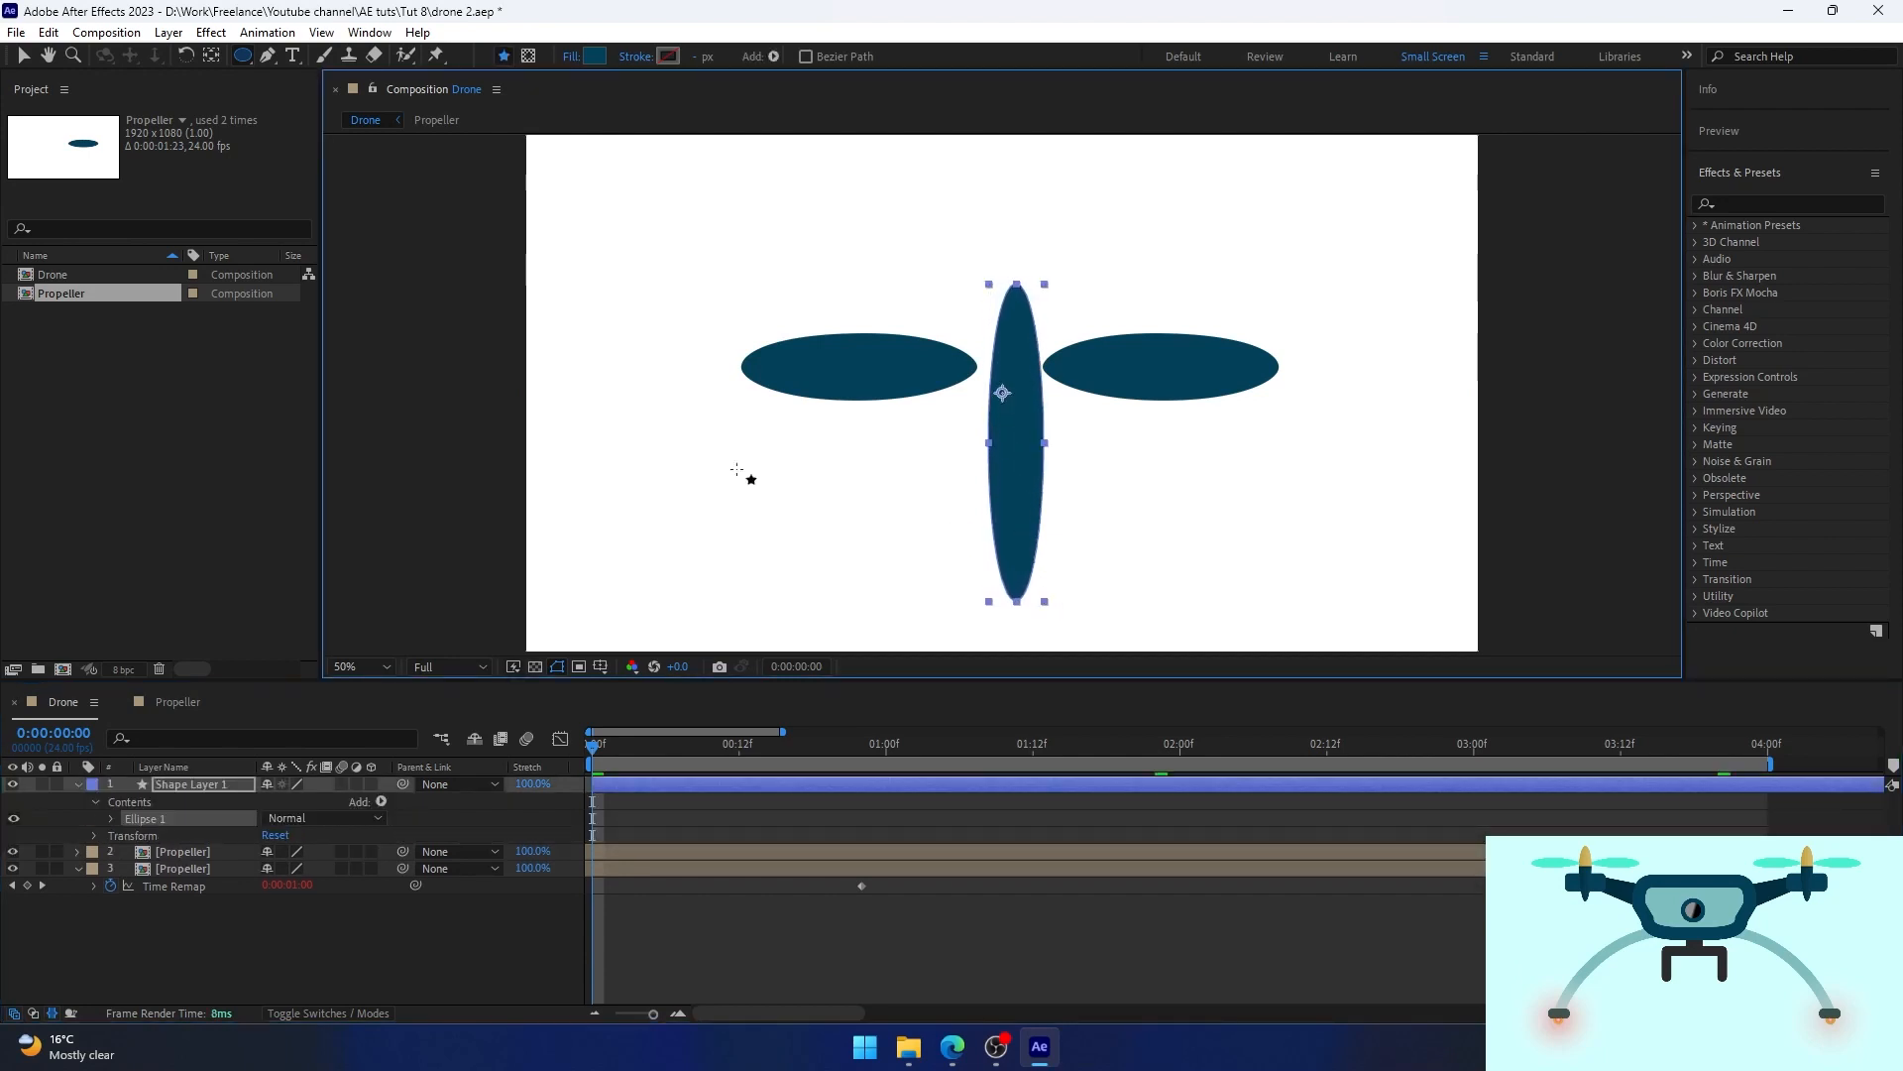
Move Shape Layer 1's anchor point to the centre of the vertical ellipse.
key(v)
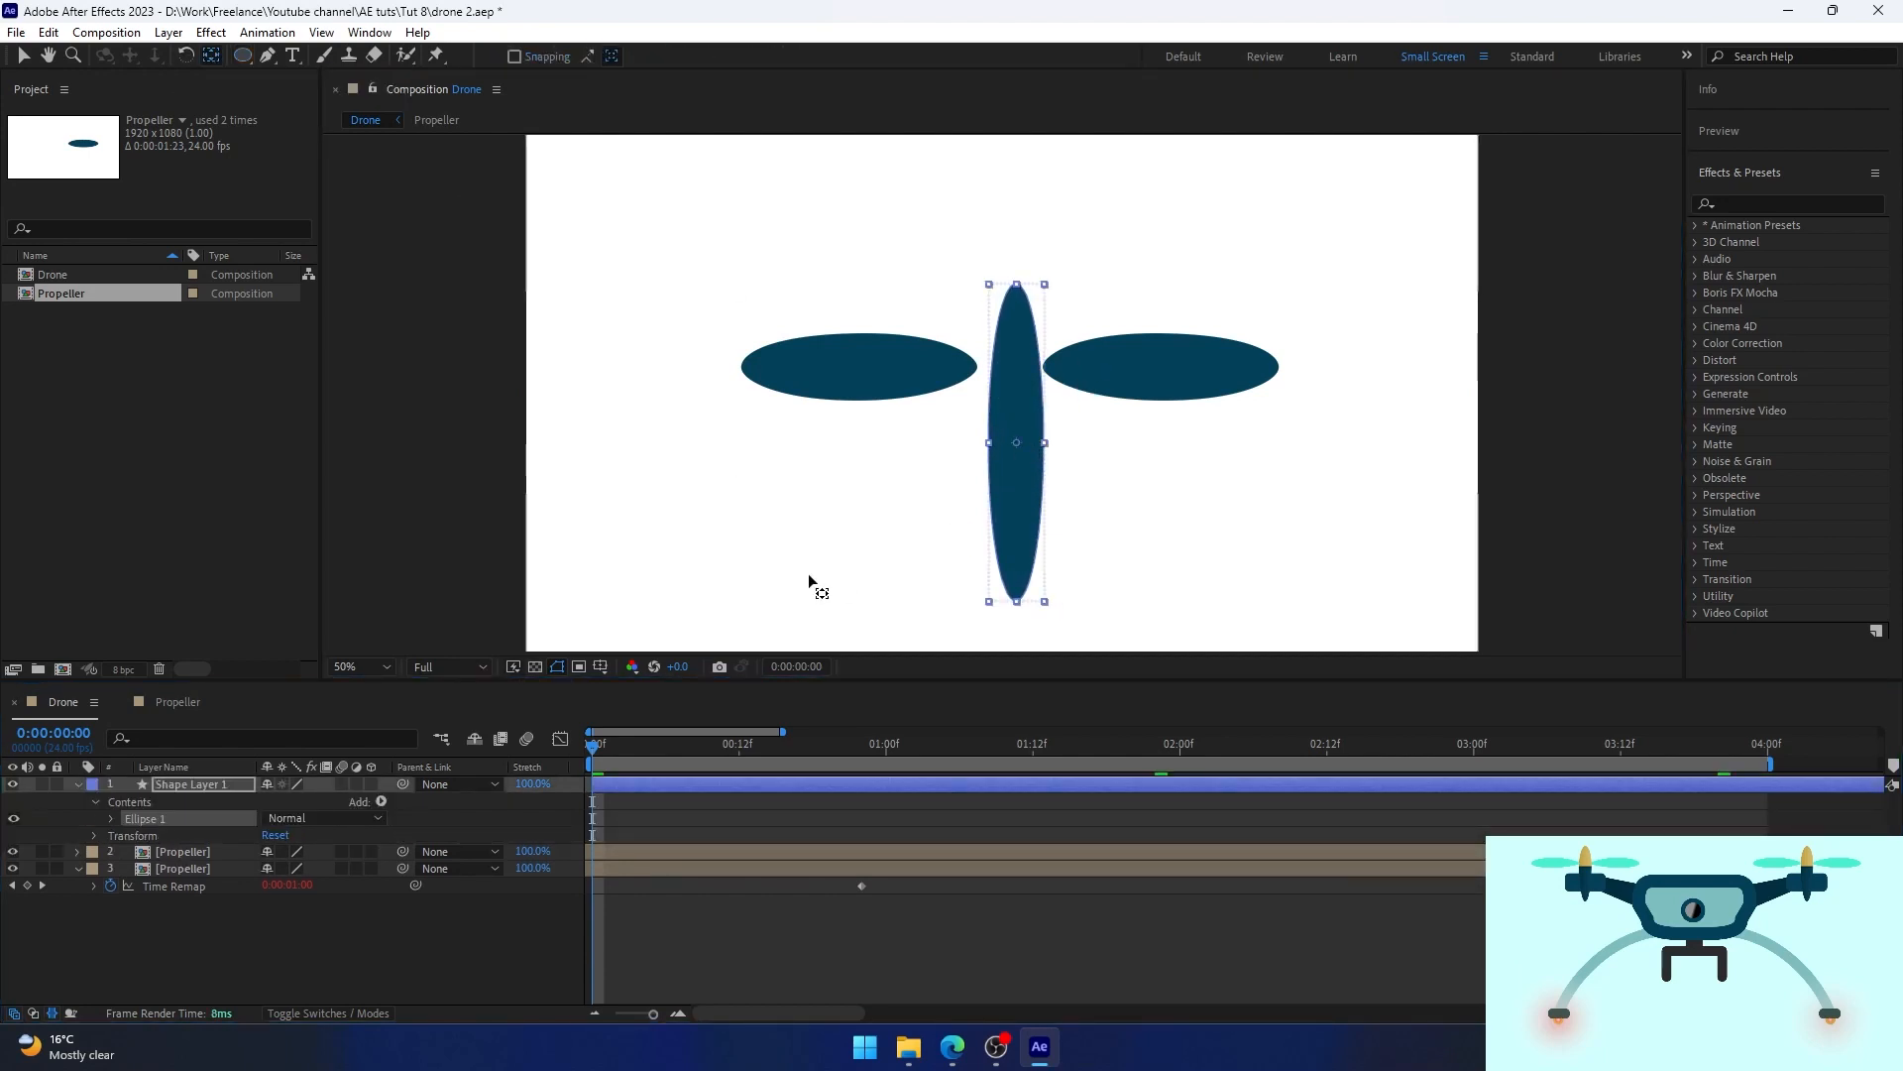
click(680, 829)
click(676, 789)
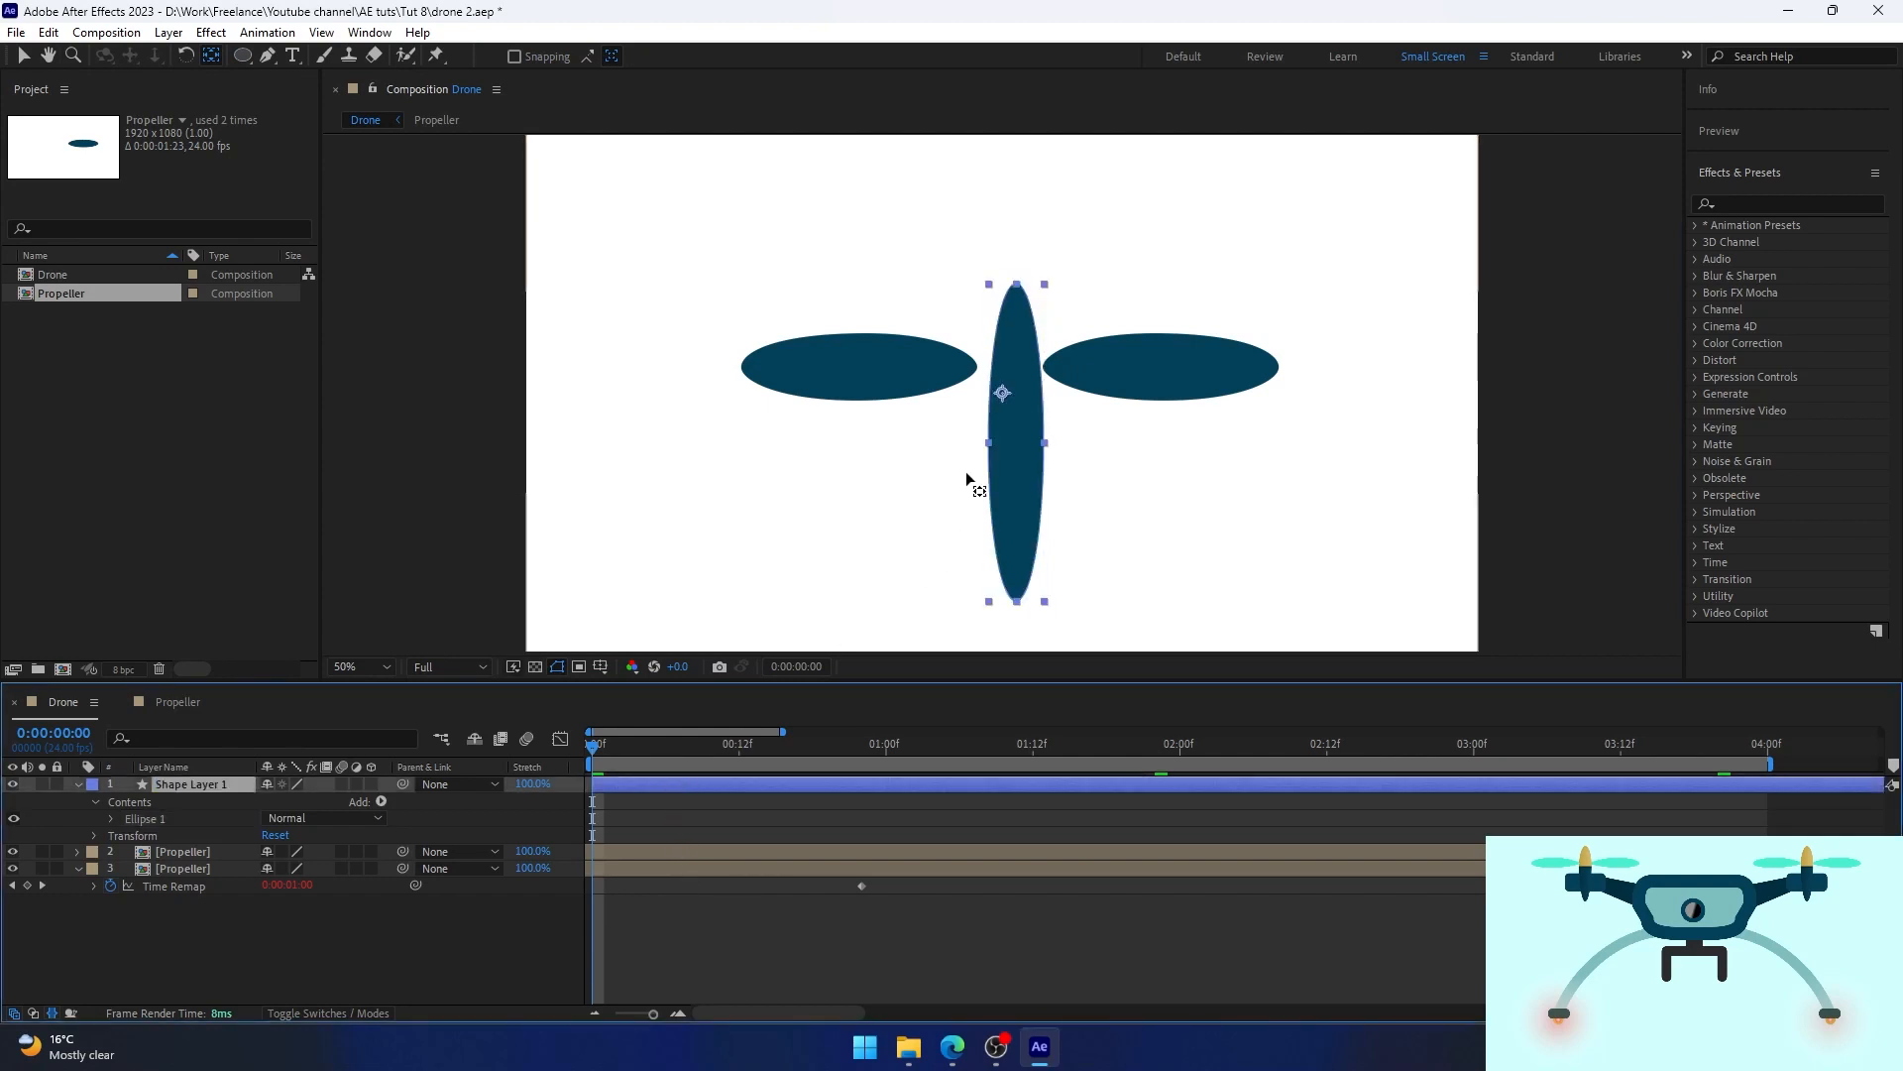
drag(1003, 394, 1022, 442)
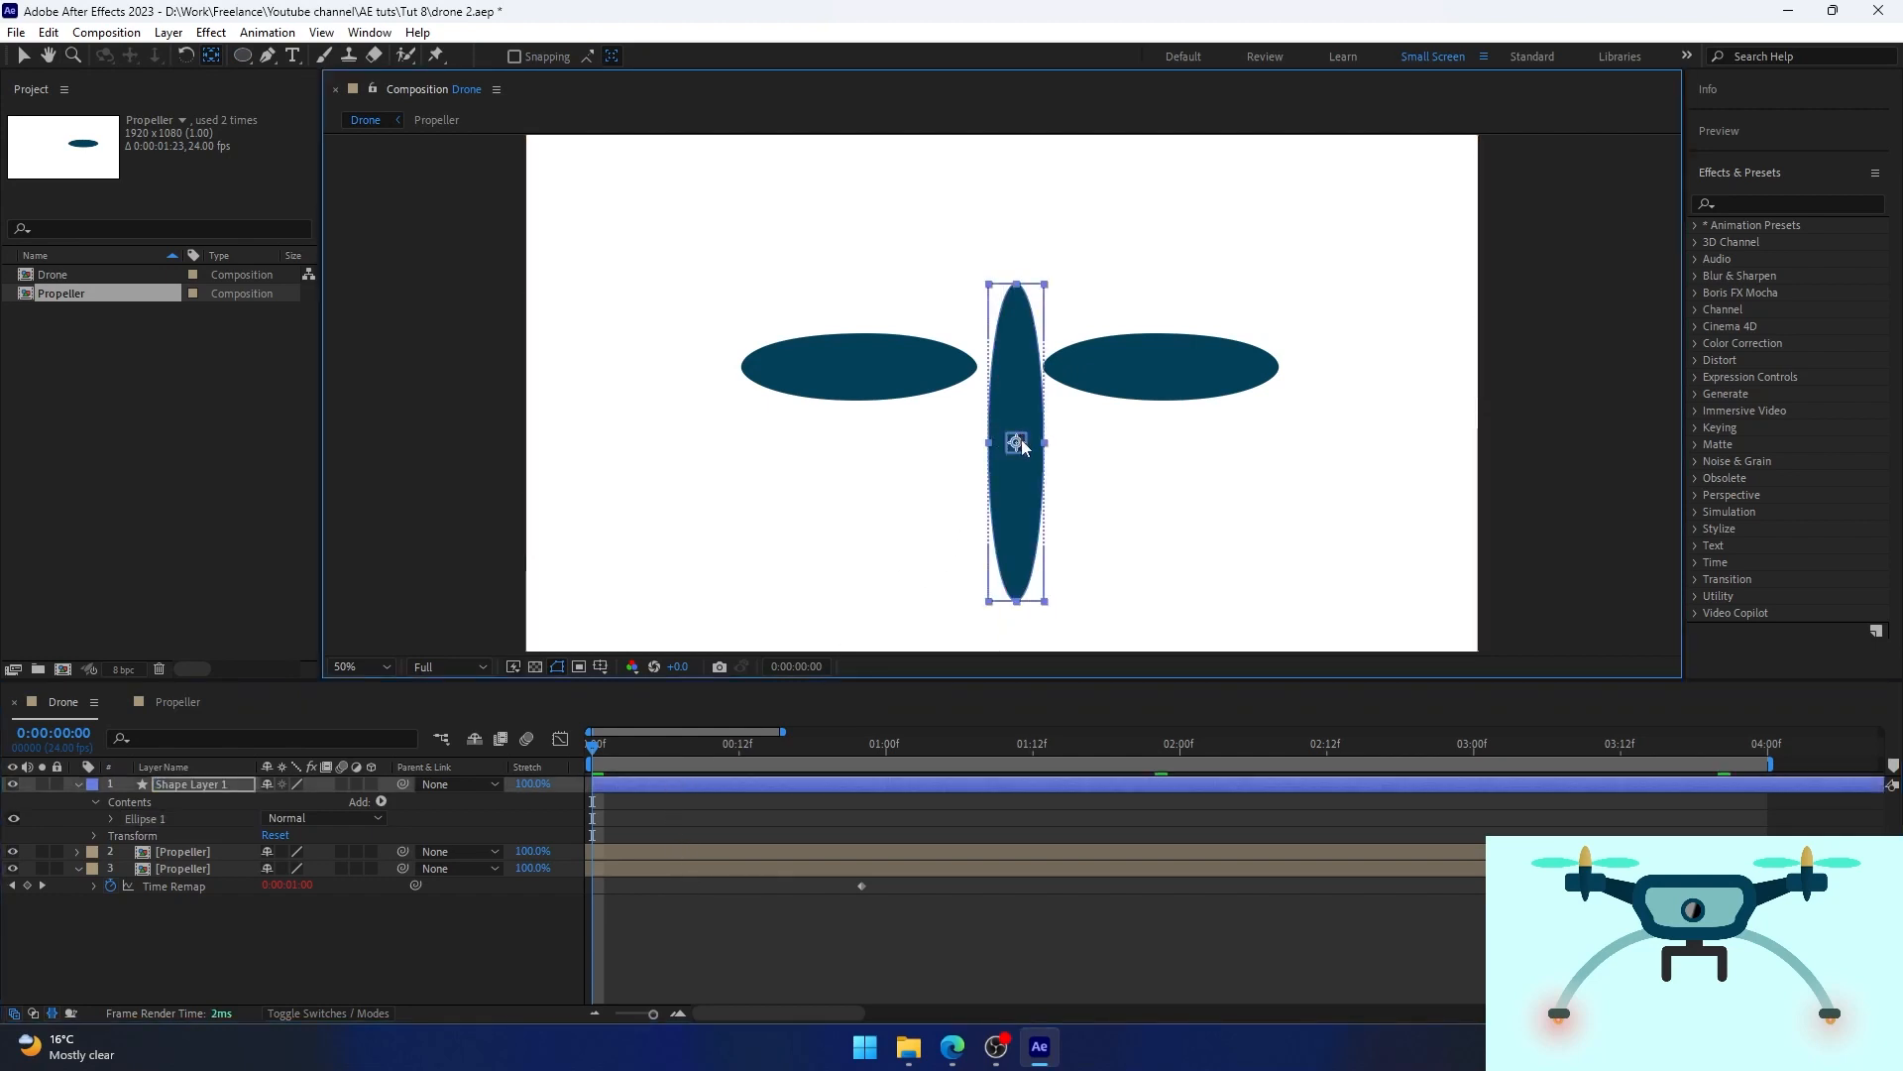
key(v)
Align the vertical ellipse to the horizontal and vertical centre of the composition, and preview the animation.
key(comma)
click(376, 39)
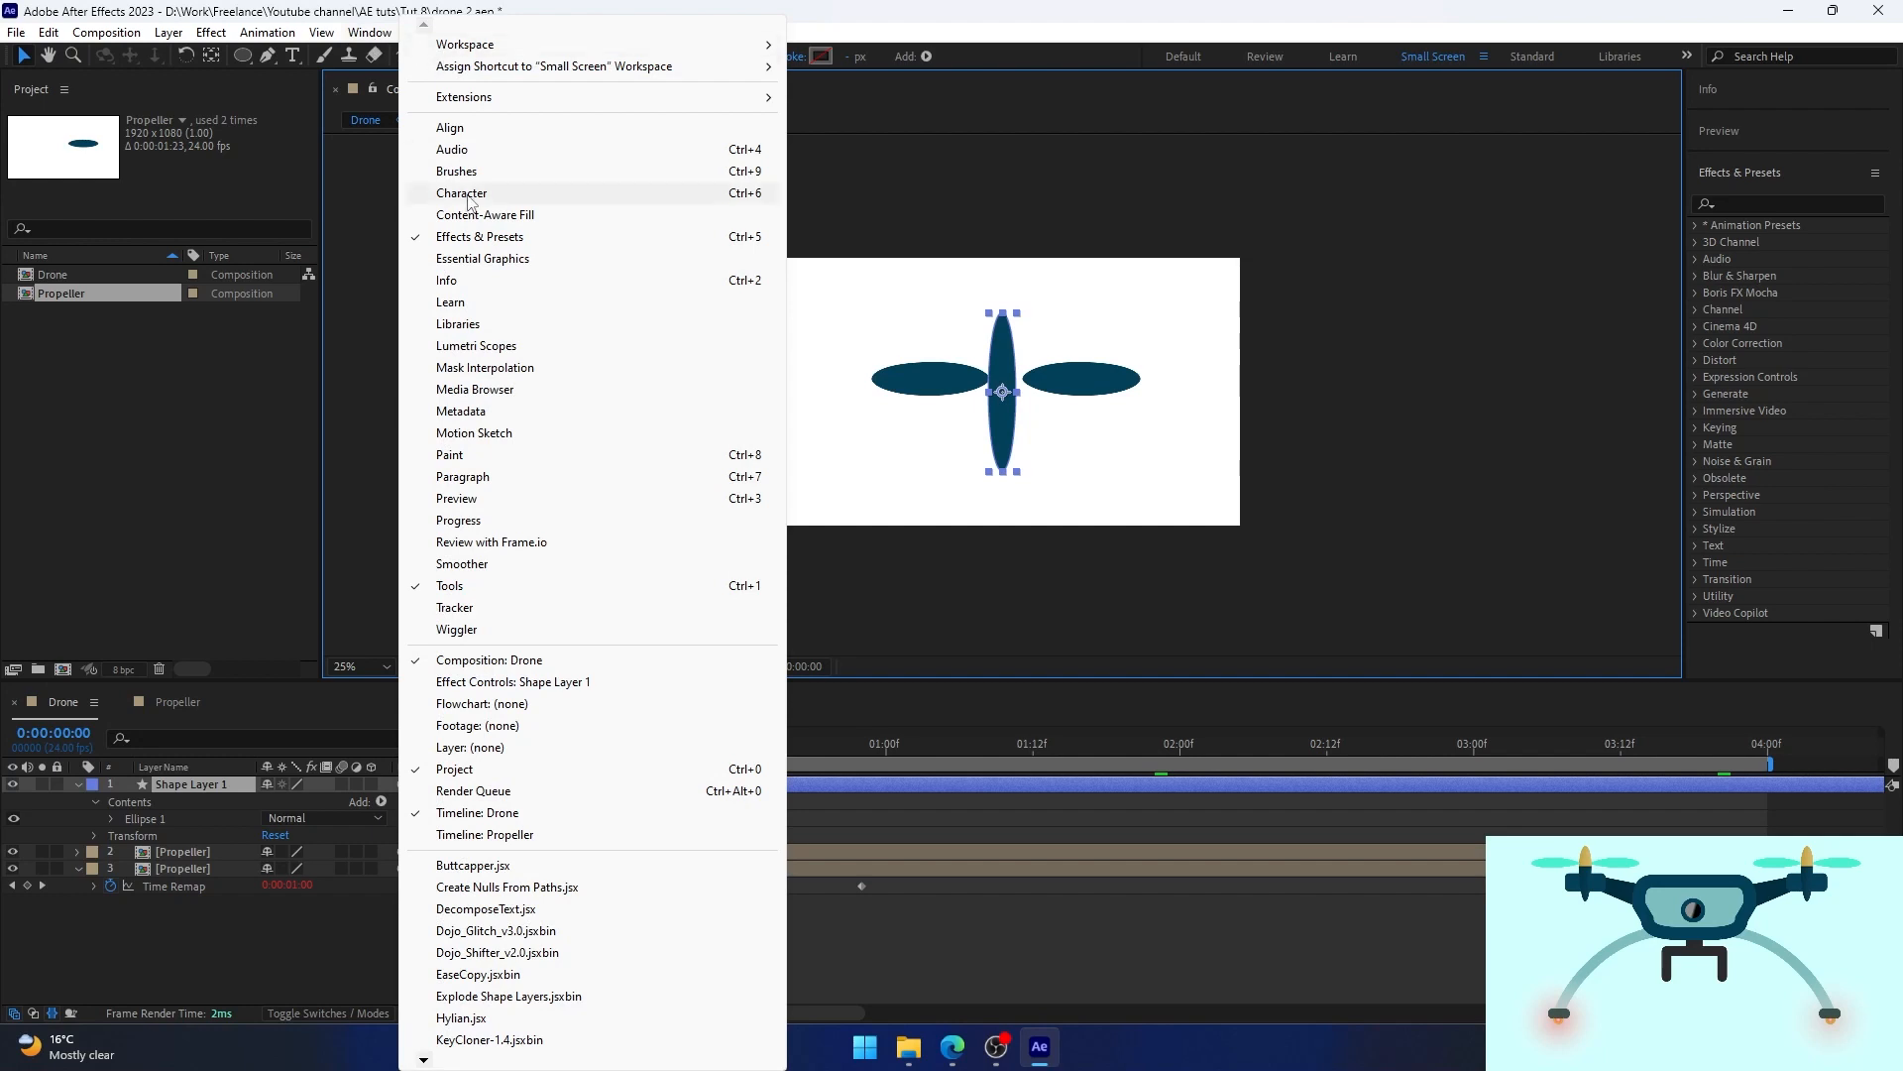
click(497, 133)
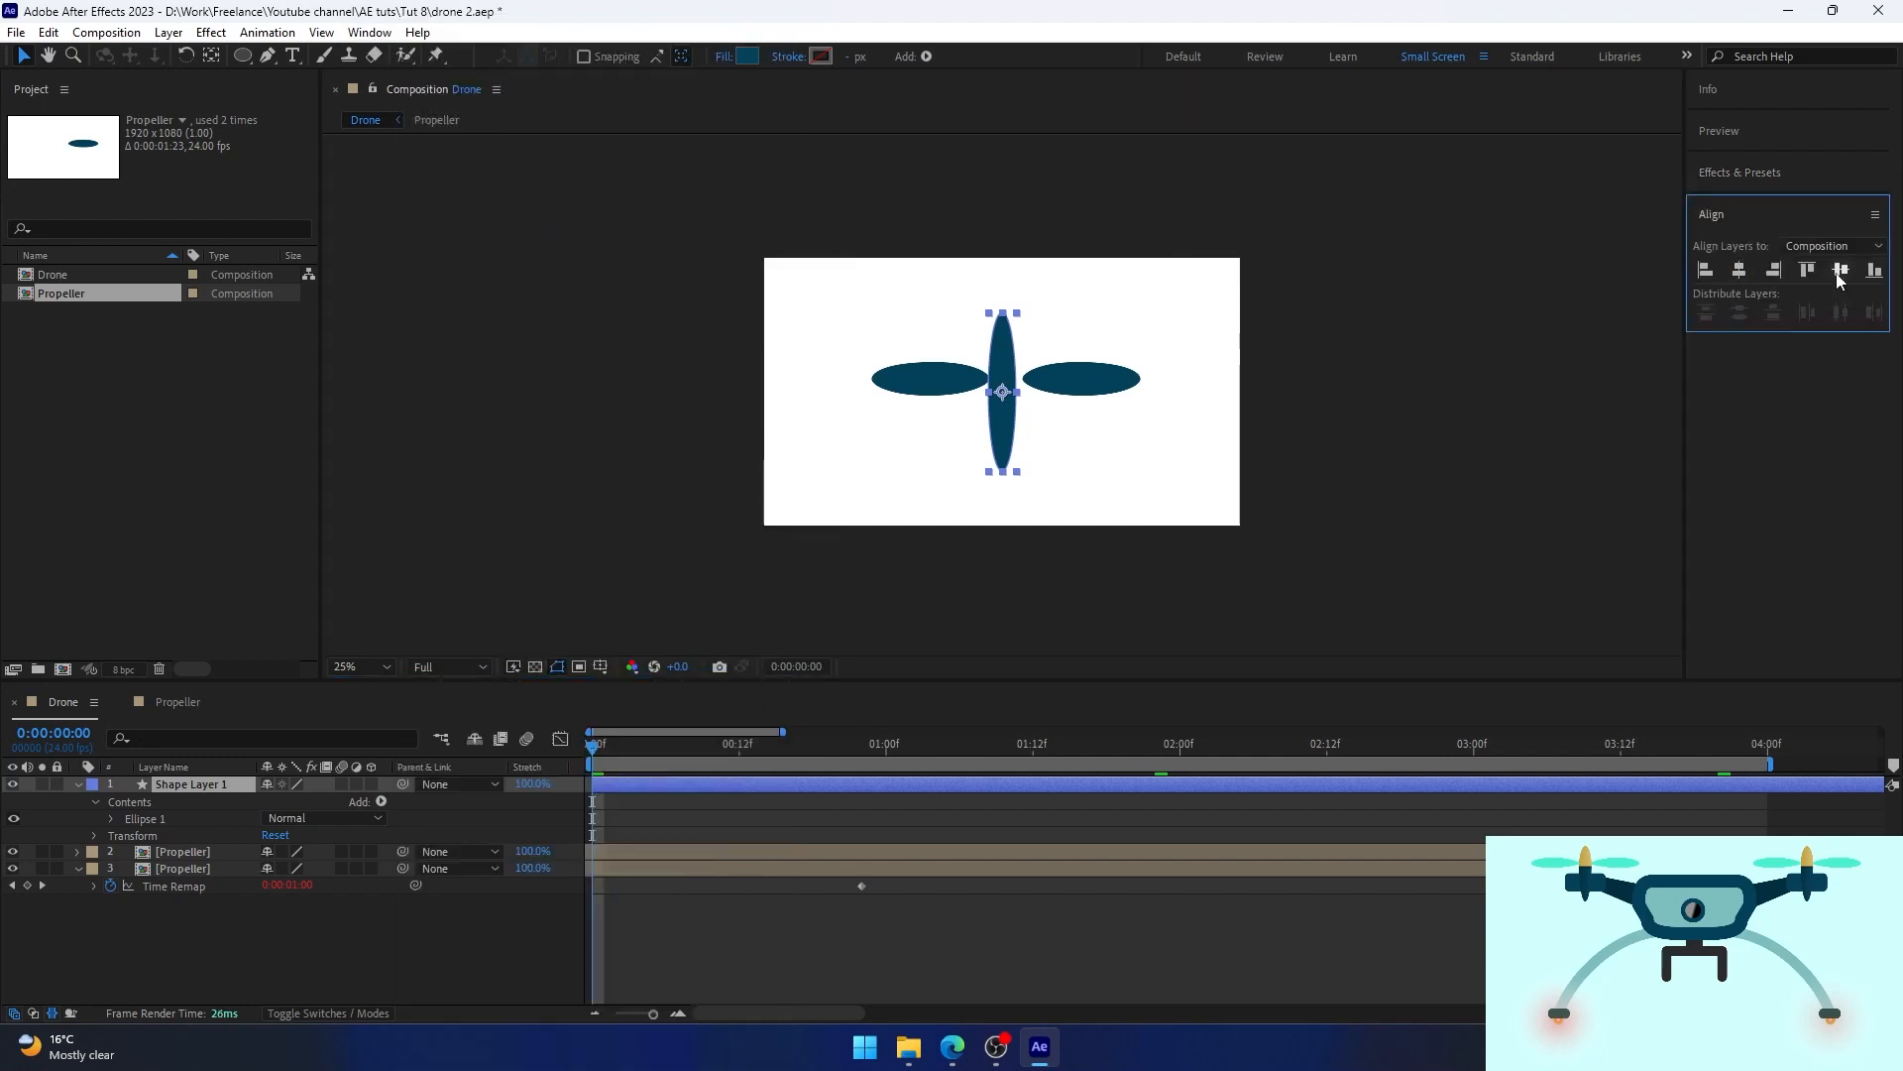
scroll(1076, 398, up, 2)
key(space)
key(space)
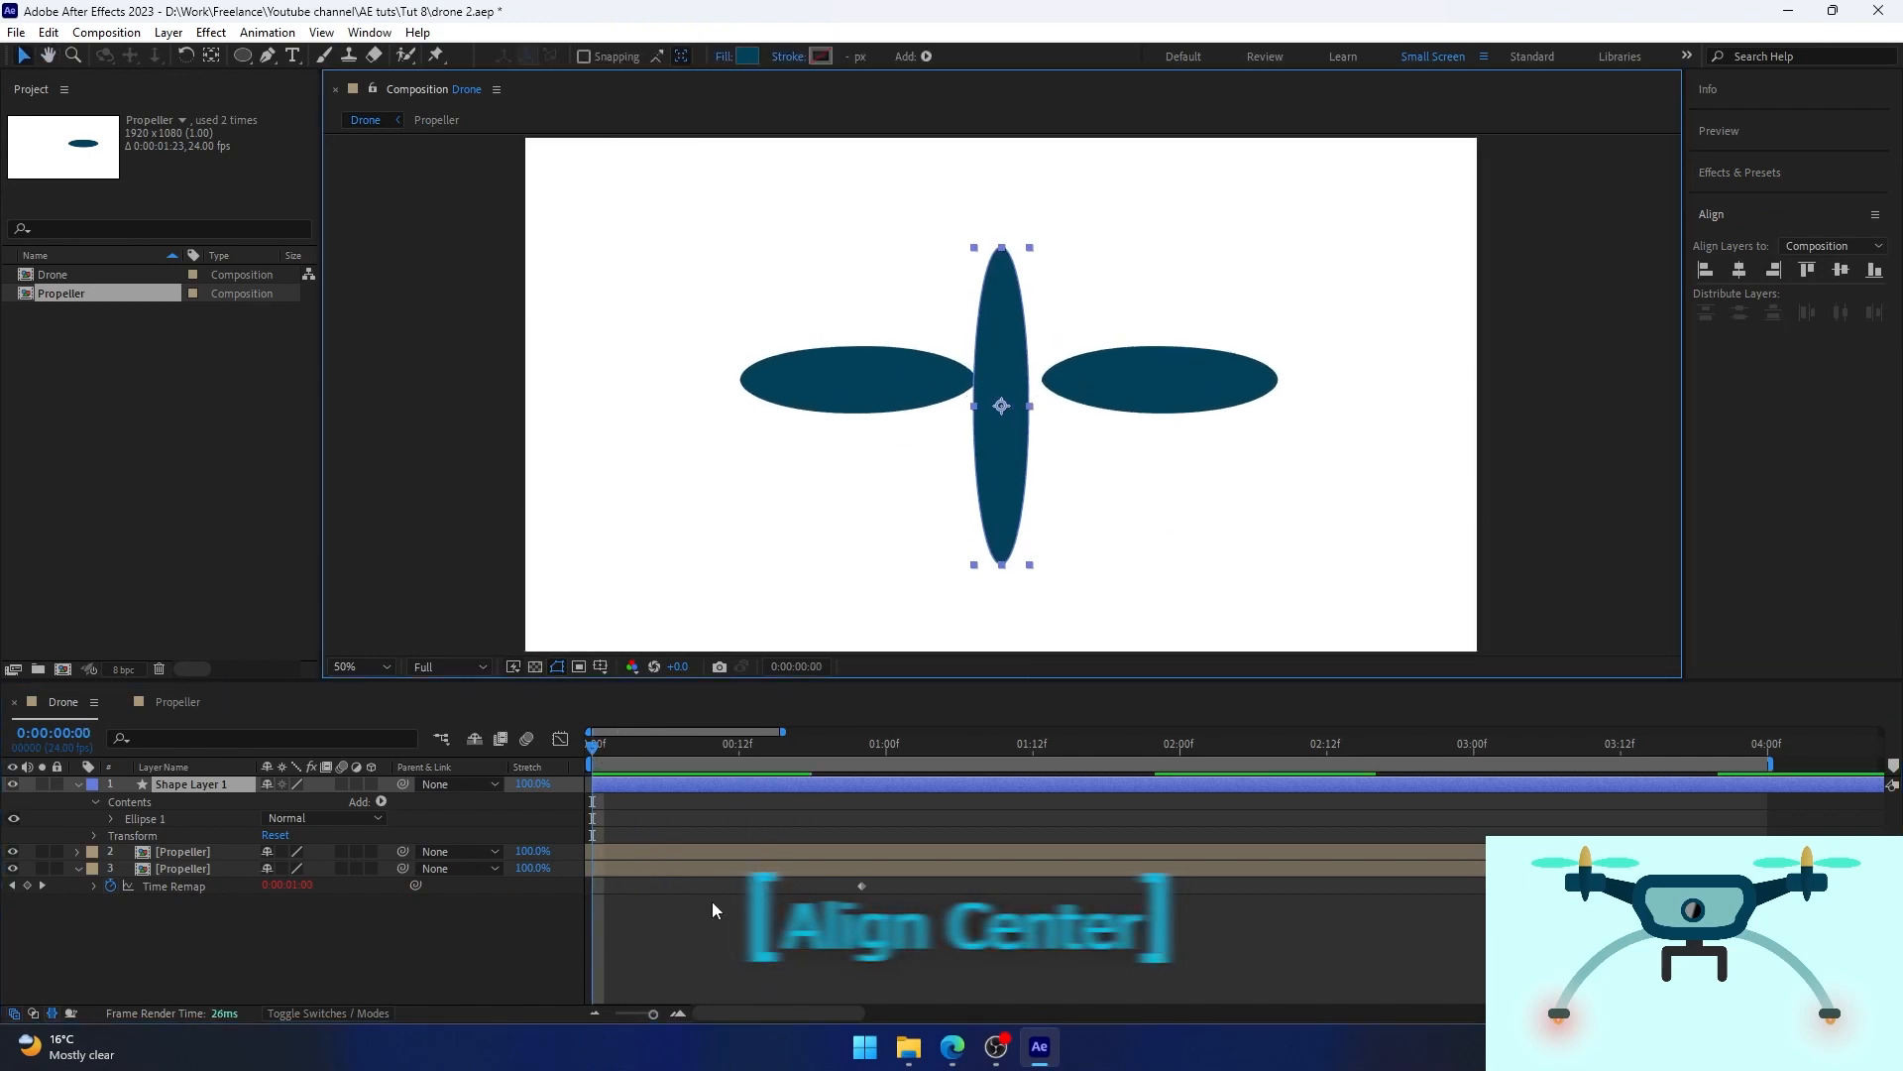
click(680, 743)
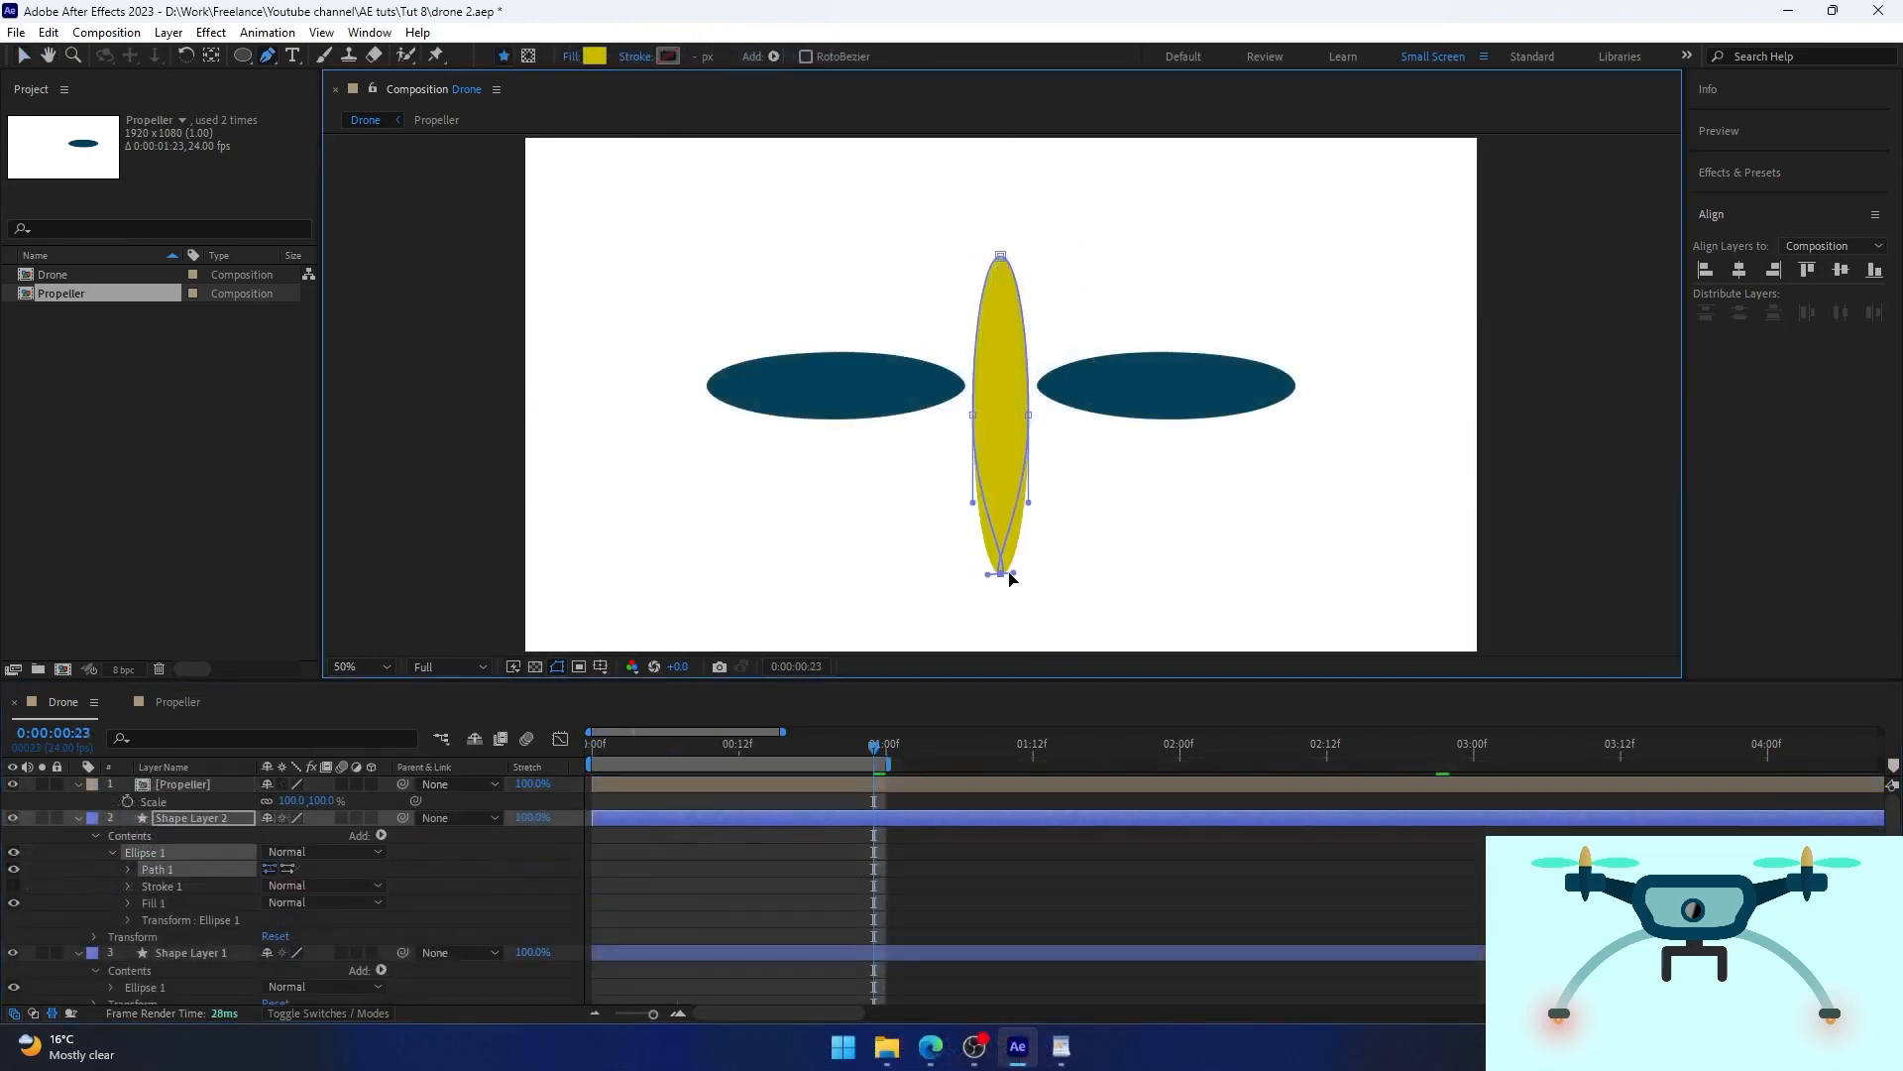
Widen the lower end of Shape Layer 2's ellipse path and cut away its upper tip with a rectangular Subtract mask.
mouse_move(1005, 577)
mouse_down()
mouse_move(936, 585)
mouse_move(969, 579)
mouse_up()
key(q)
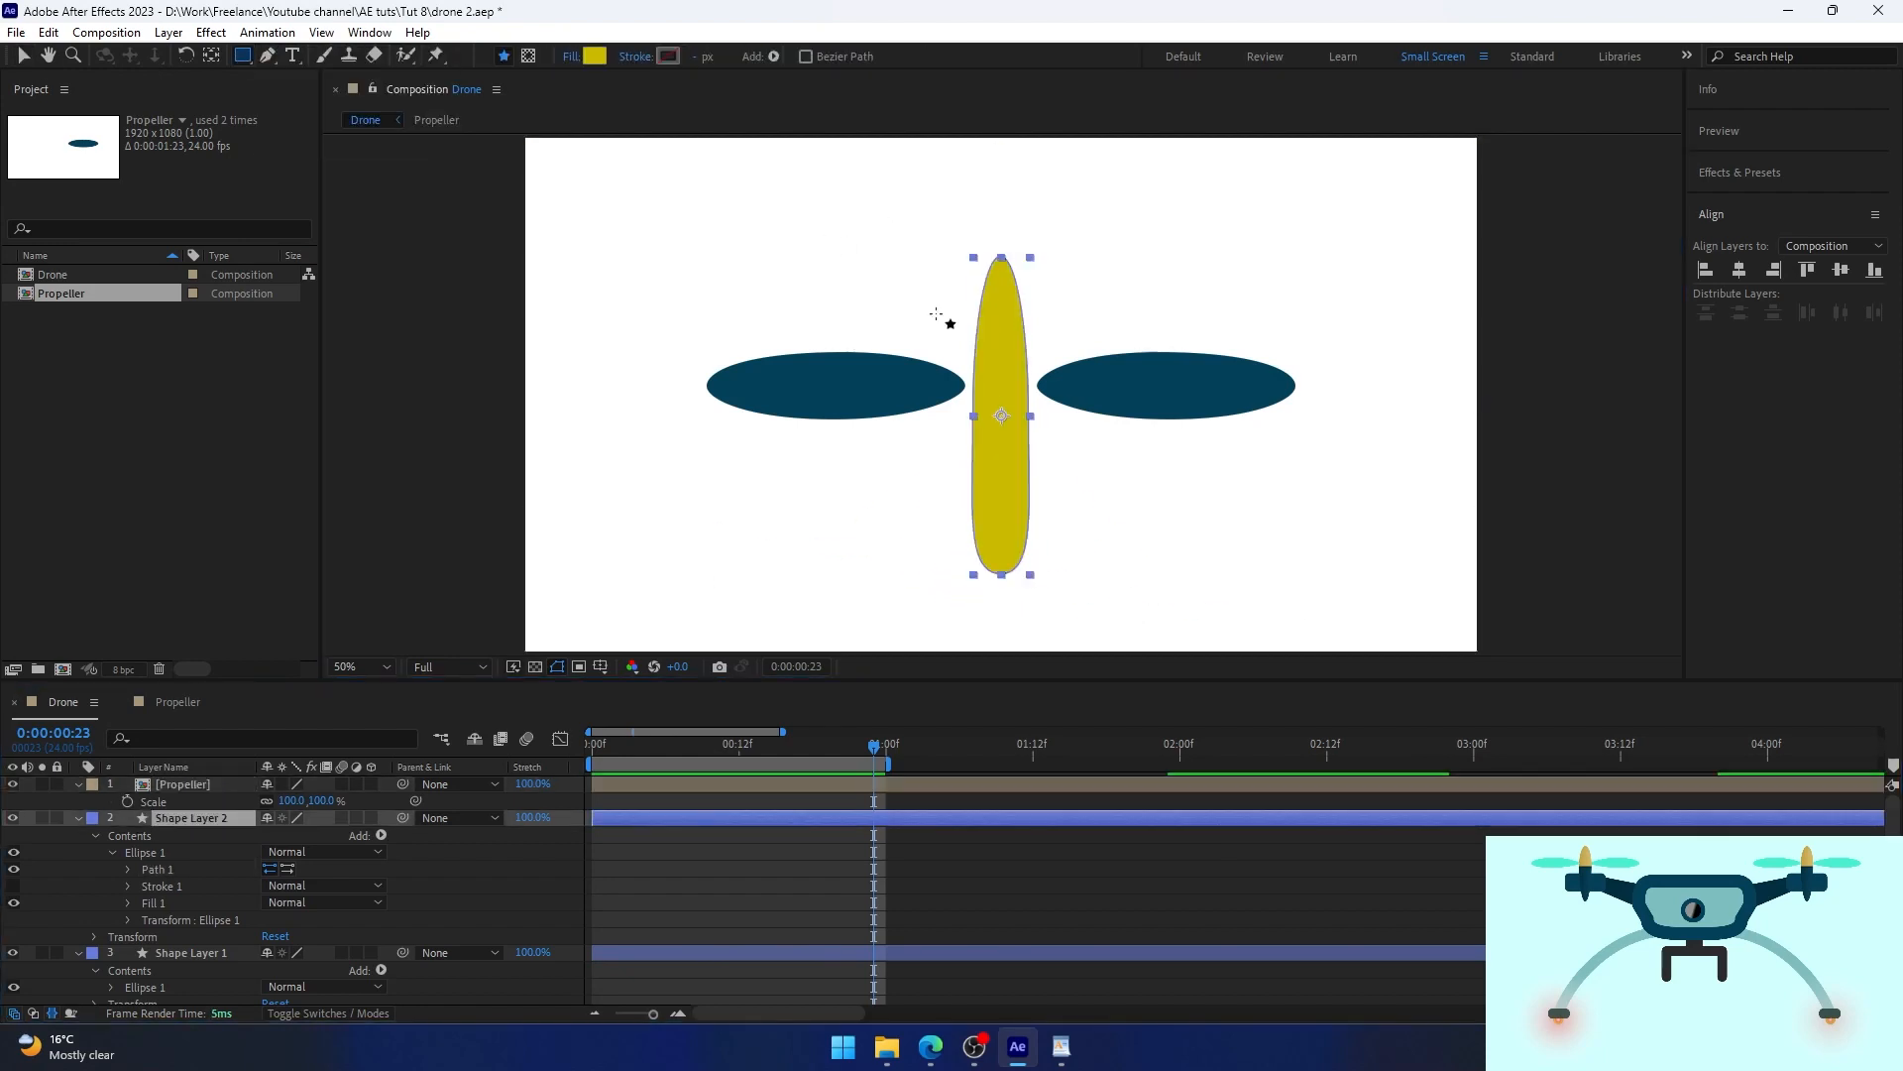
drag(922, 230, 1081, 339)
click(299, 954)
click(320, 845)
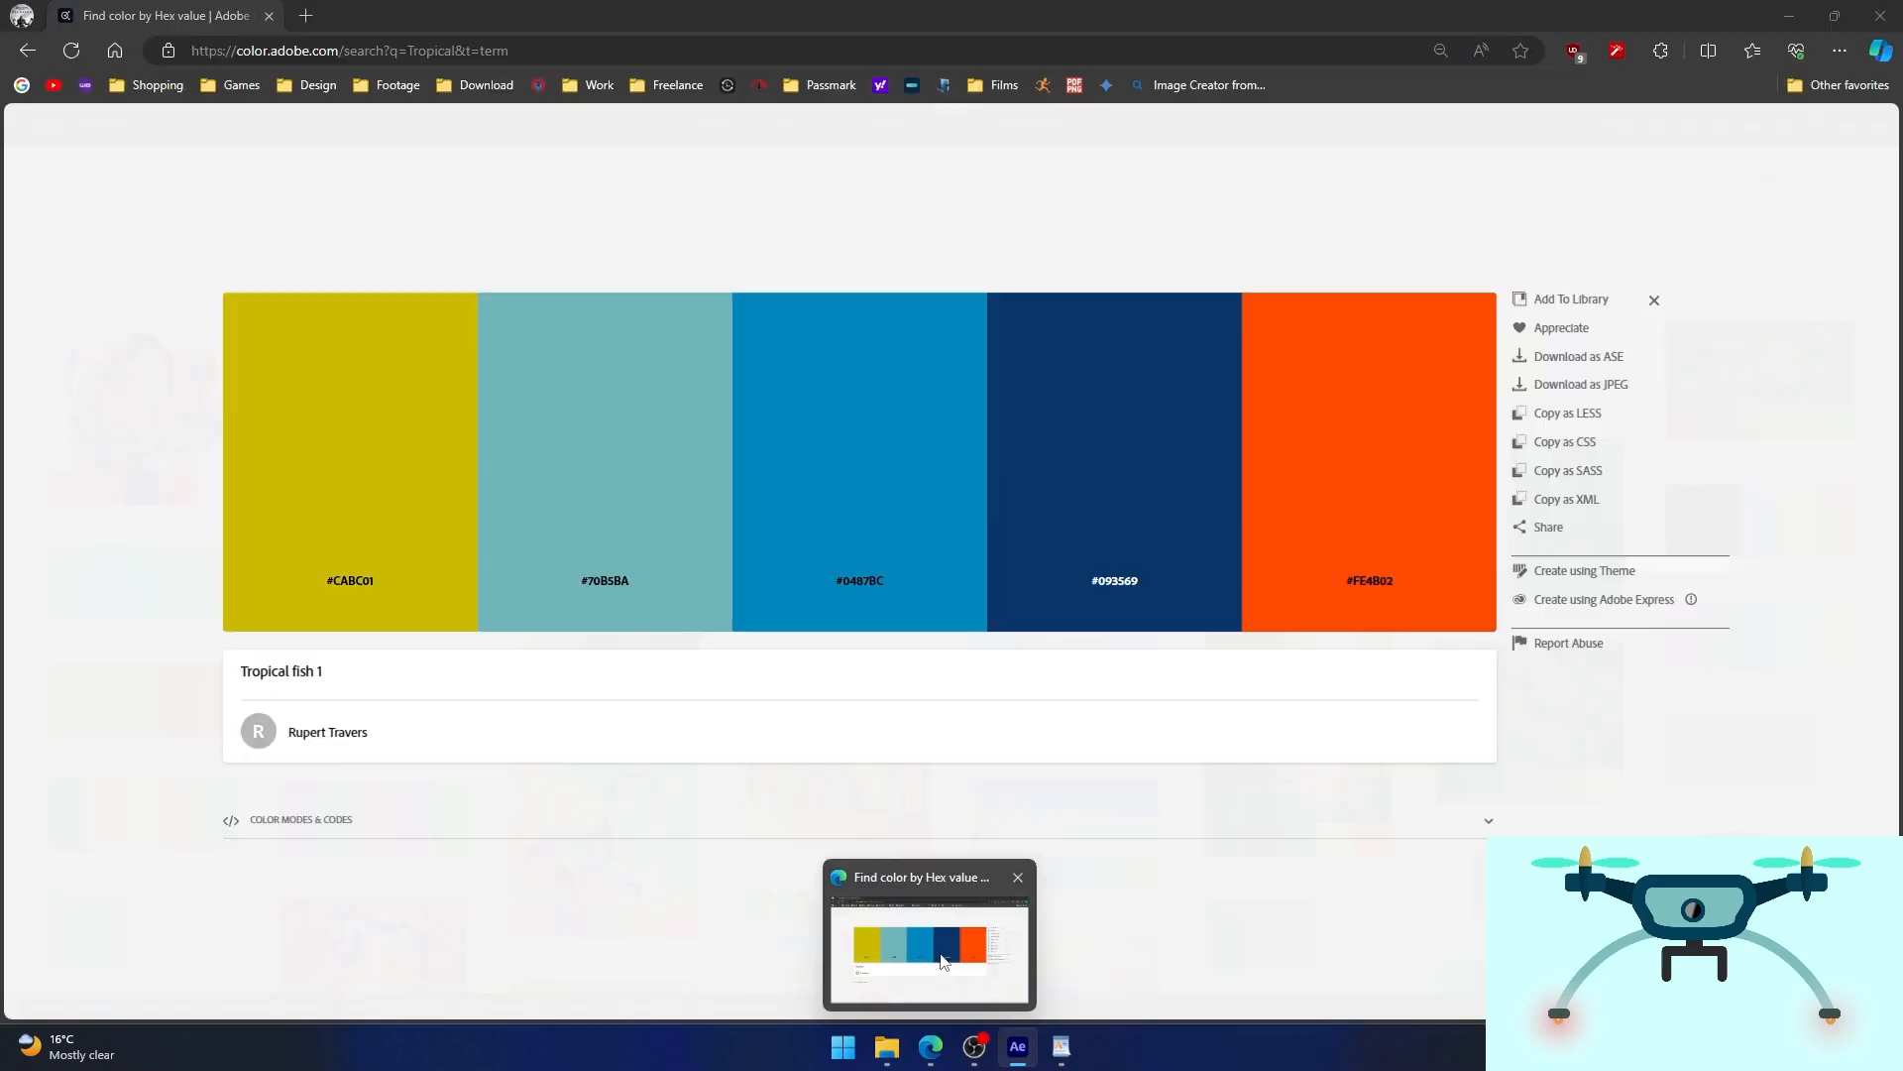
Consult the Adobe Color palette in the browser and change Shape Layer 2's fill to the dark blue of the propeller blades.
click(943, 956)
key(alt+Tab)
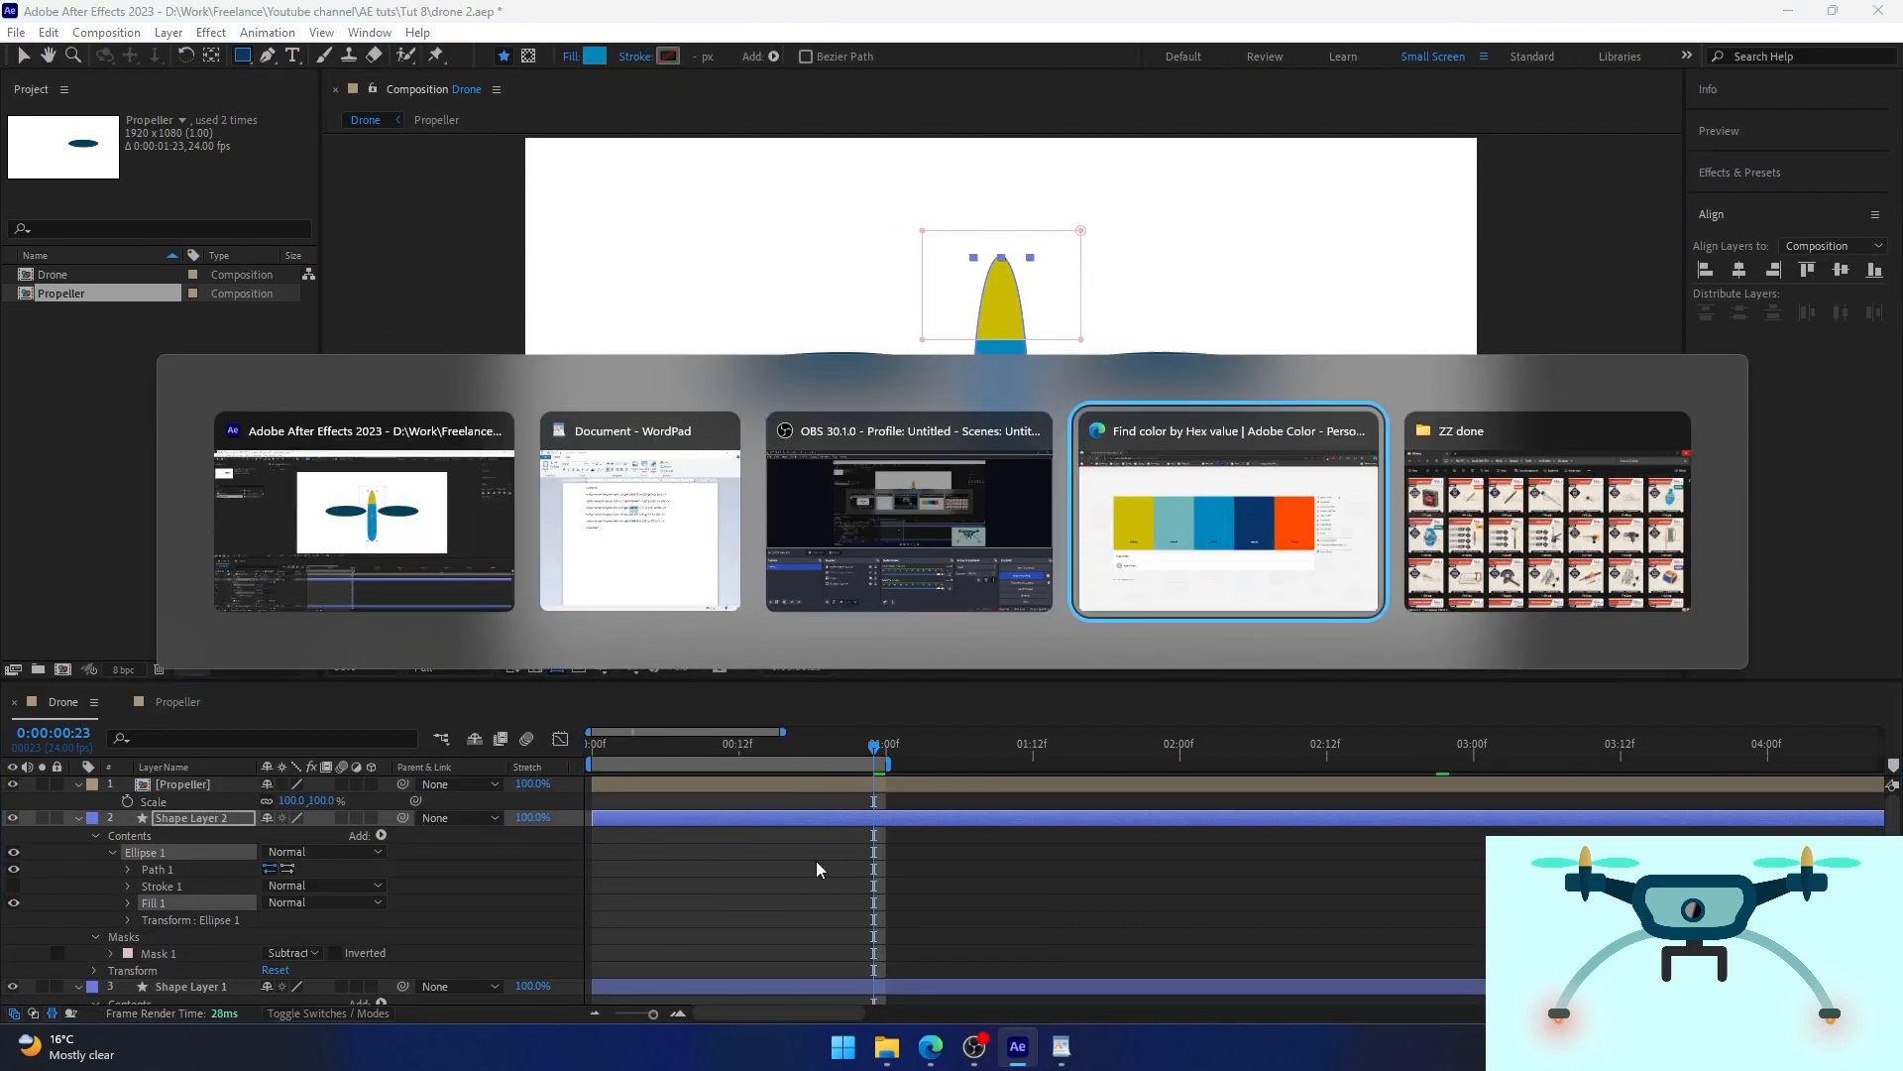
click(820, 867)
key(v)
click(1001, 324)
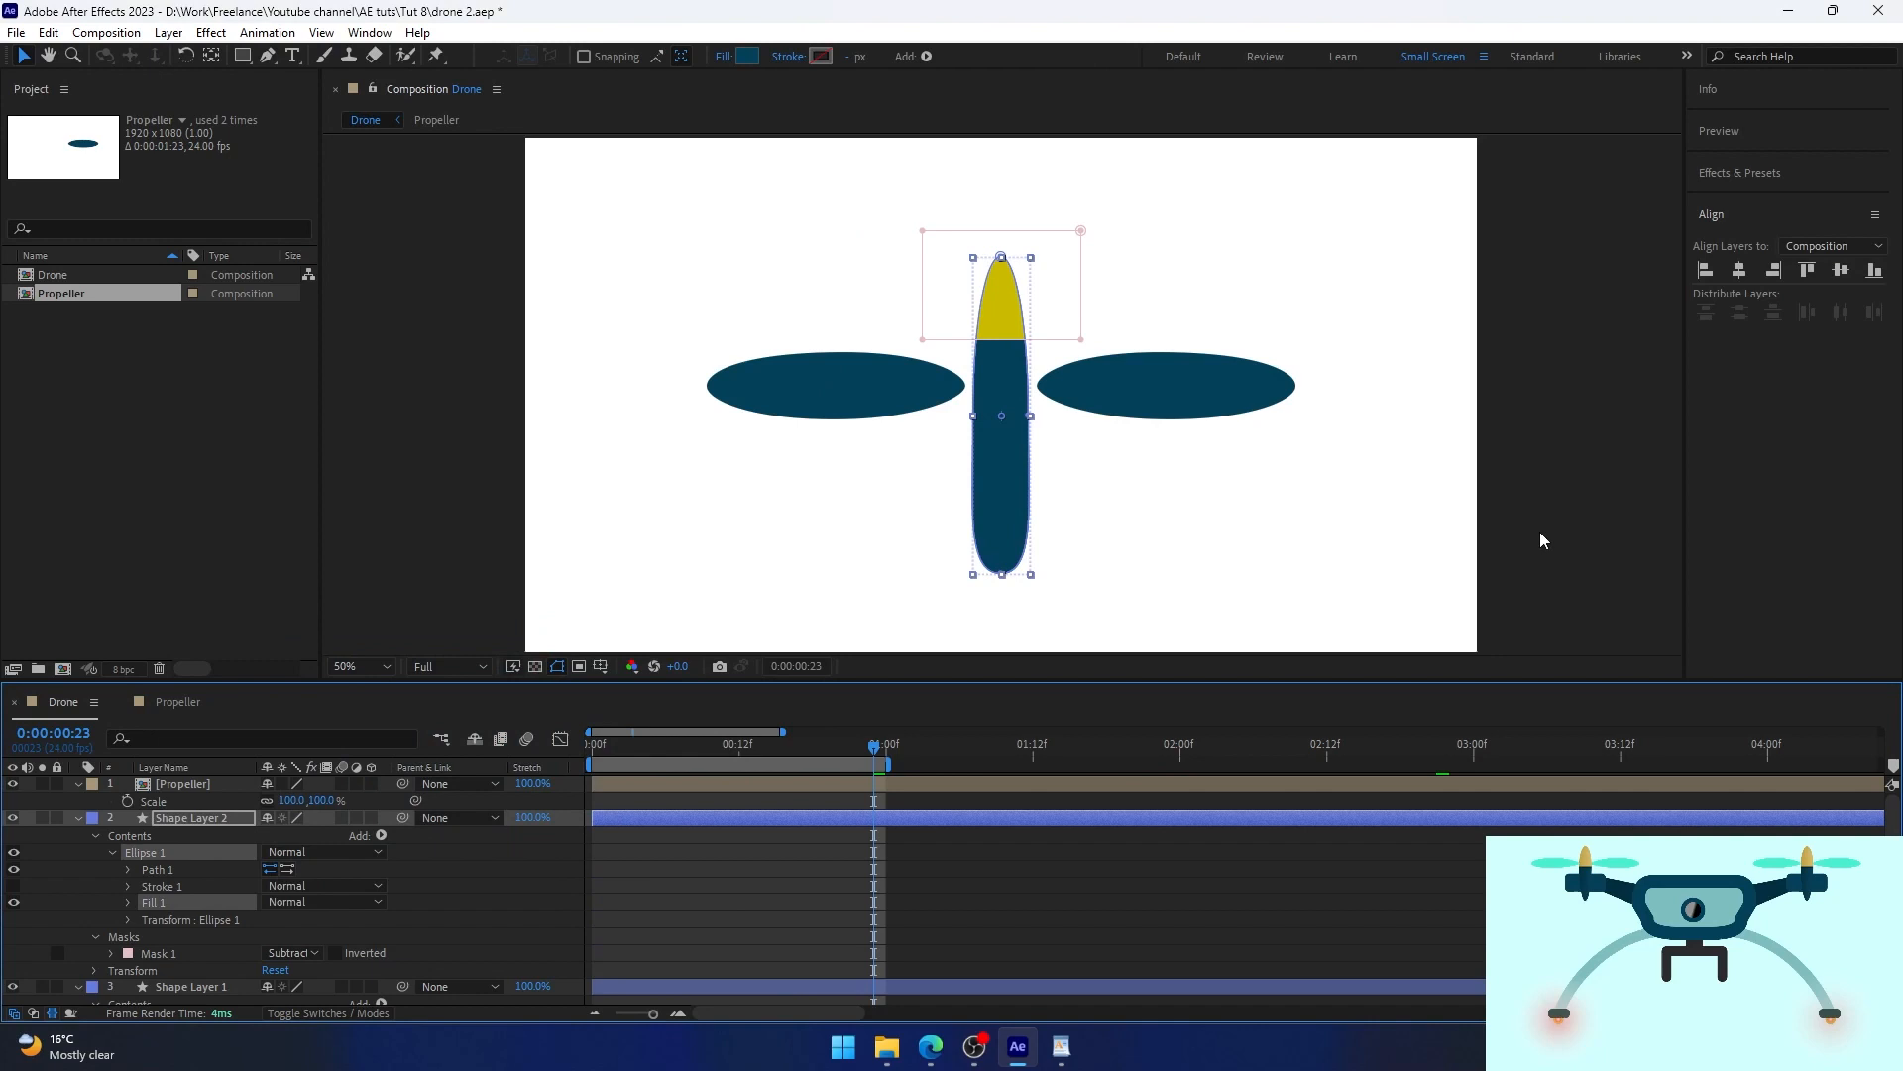
click(1542, 539)
Draw a grey rounded rectangle across the vertical body at the height of the propeller blades.
key(q)
key(q)
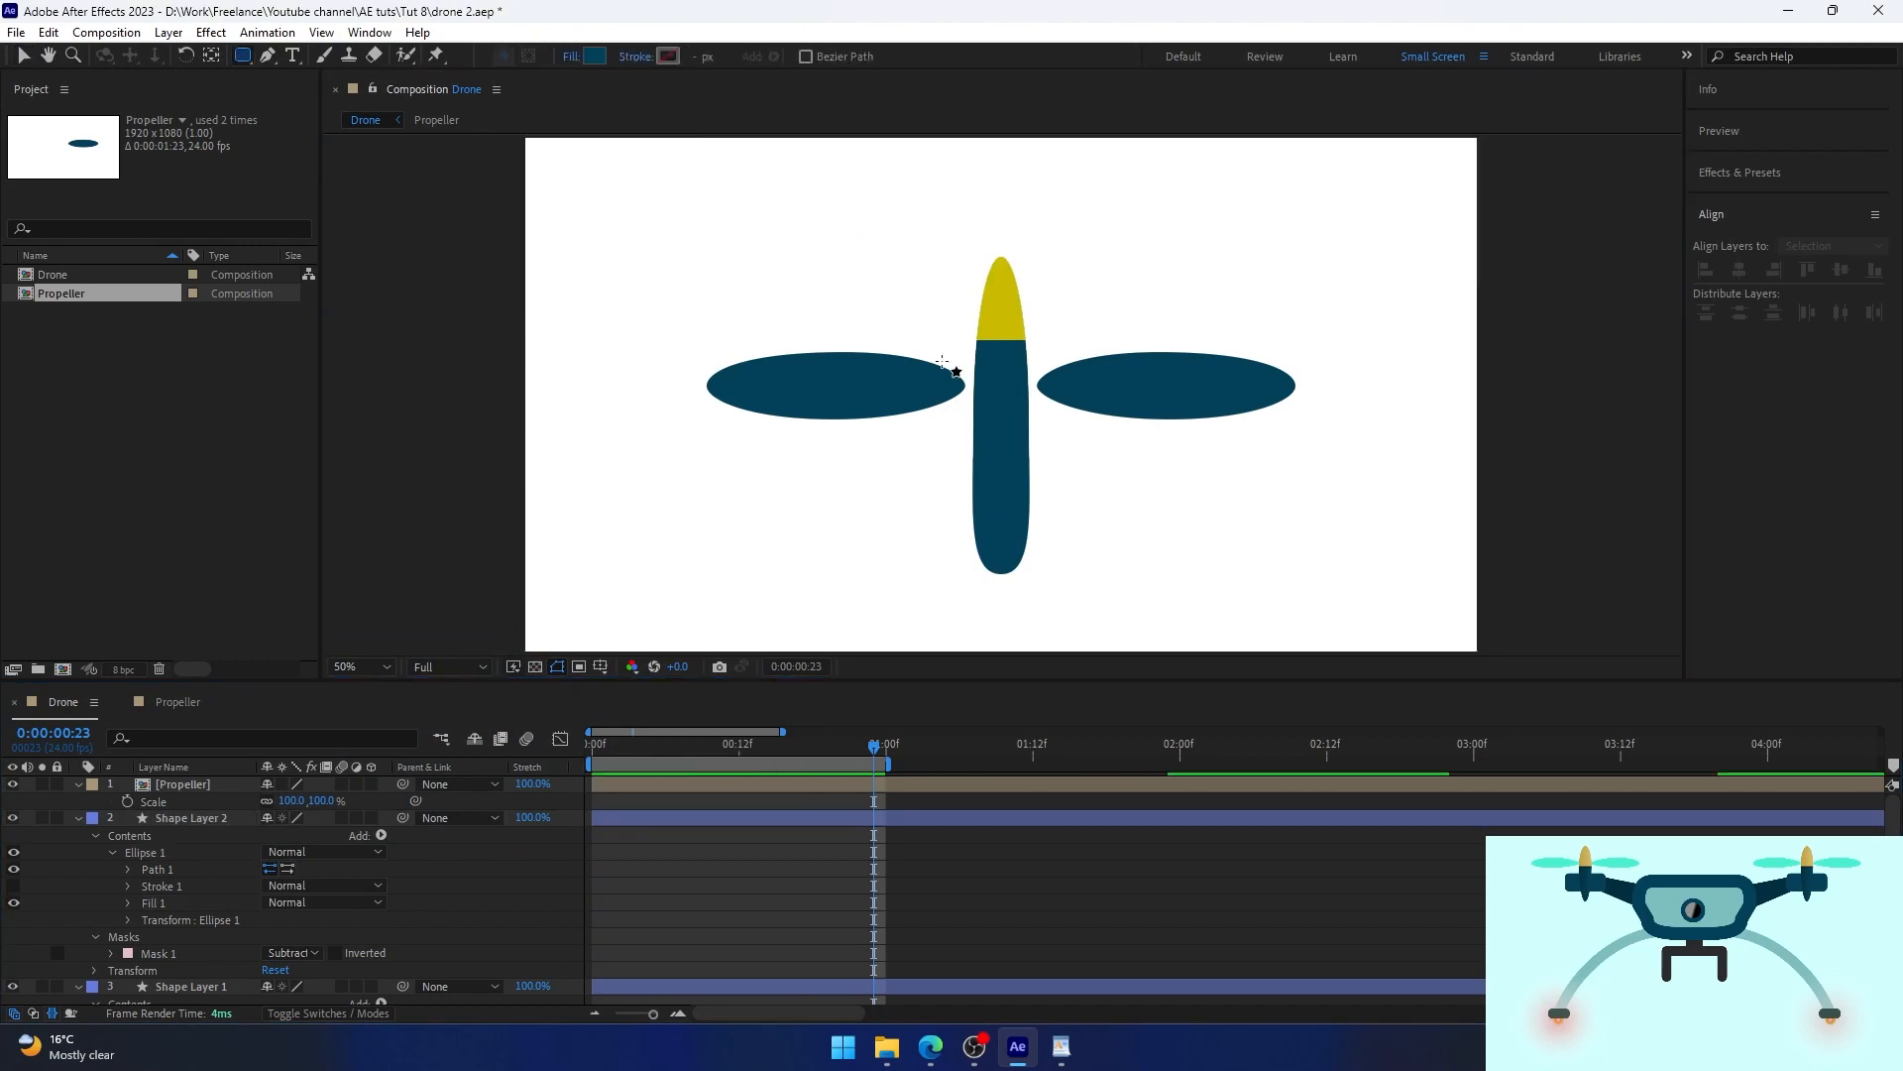
key(y)
mouse_move(933, 354)
mouse_down()
mouse_move(1070, 413)
mouse_move(1099, 510)
mouse_move(1000, 388)
mouse_up()
click(247, 837)
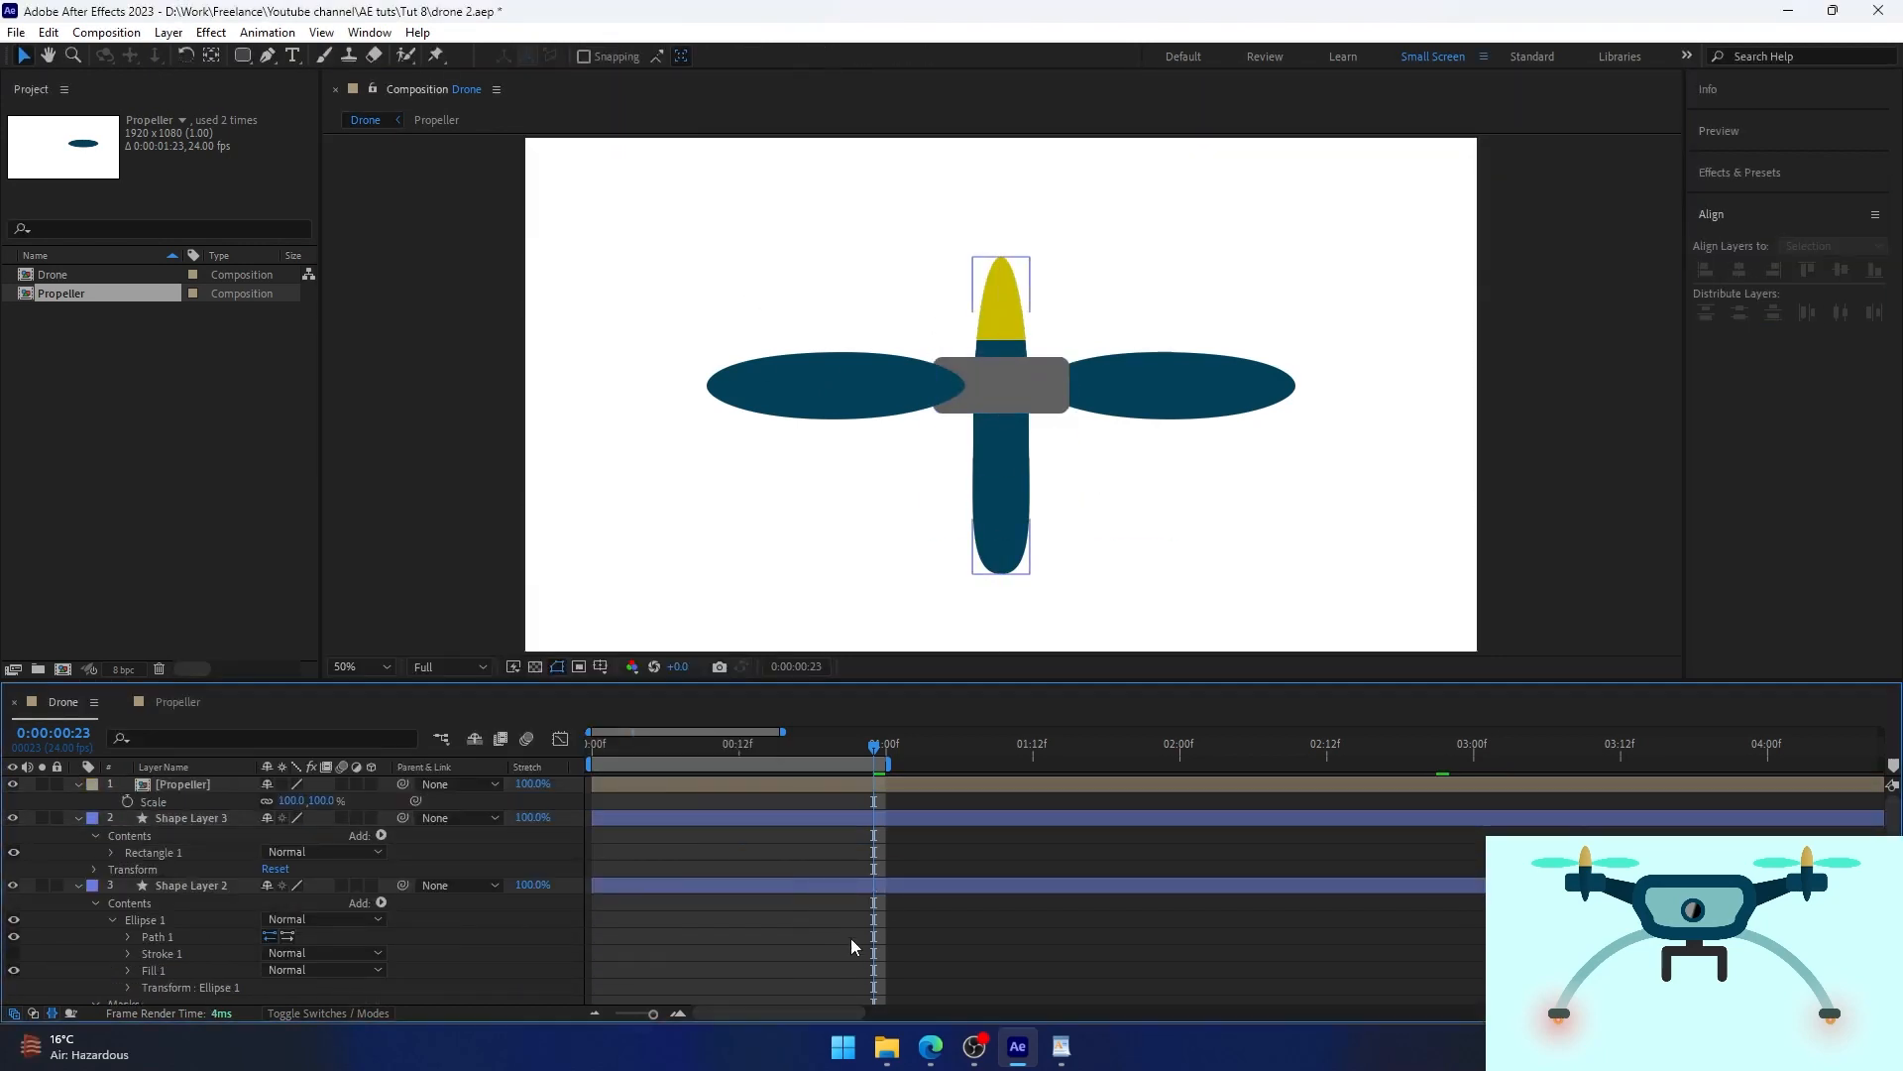
Narrow the grey rounded rectangle so it fits between the inner ends of the two blades at 0:00:00:00.
drag(875, 746, 589, 753)
click(1002, 385)
drag(1070, 385, 1042, 386)
mouse_move(592, 746)
mouse_down()
mouse_move(739, 747)
mouse_move(591, 747)
mouse_up()
Duplicate the grey rounded rectangle and place the copy over the body's lower end, enlarged to about 385 by 251 px.
click(191, 818)
key(ctrl+d)
drag(1001, 385, 1001, 476)
drag(1042, 503, 1091, 518)
click(78, 818)
click(275, 911)
click(918, 871)
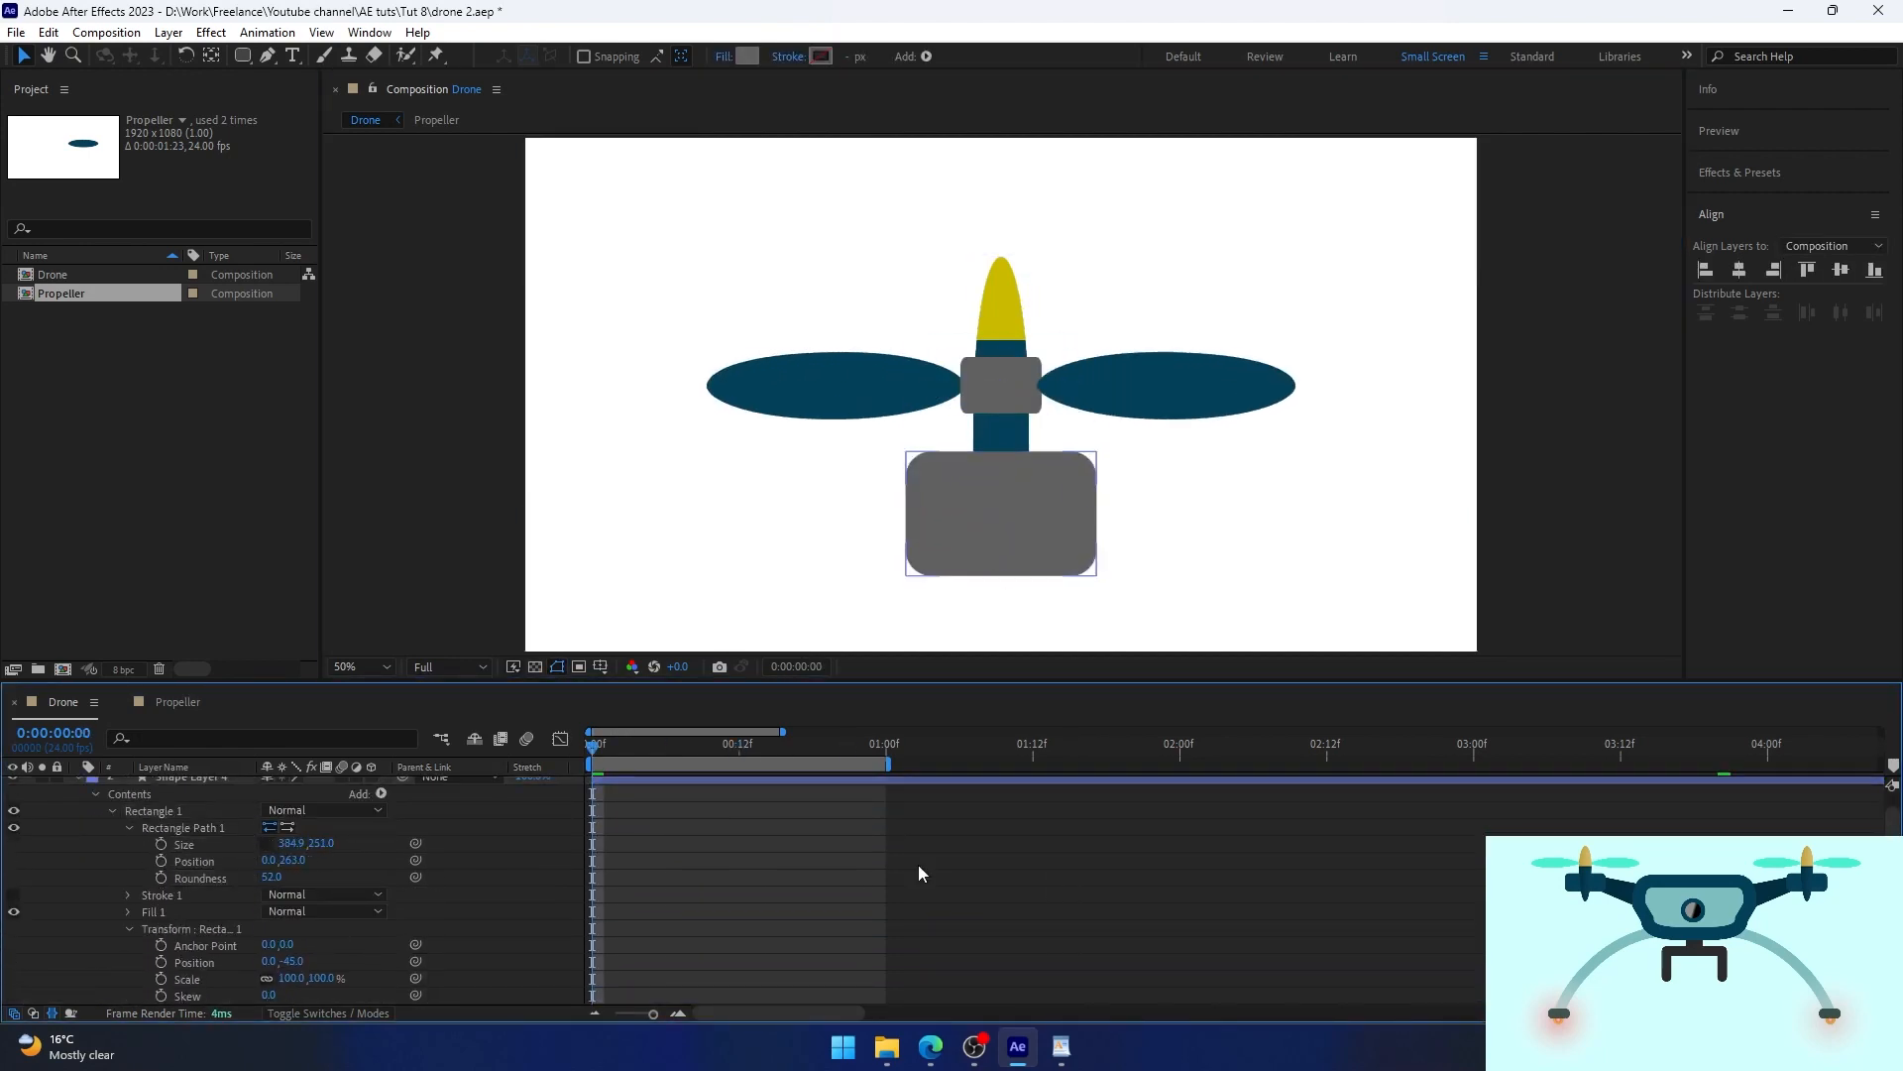
Pre-compose all six layers into a new composition named Rotor and open it.
key(ctrl+a)
key(ctrl+shift+c)
text(R)
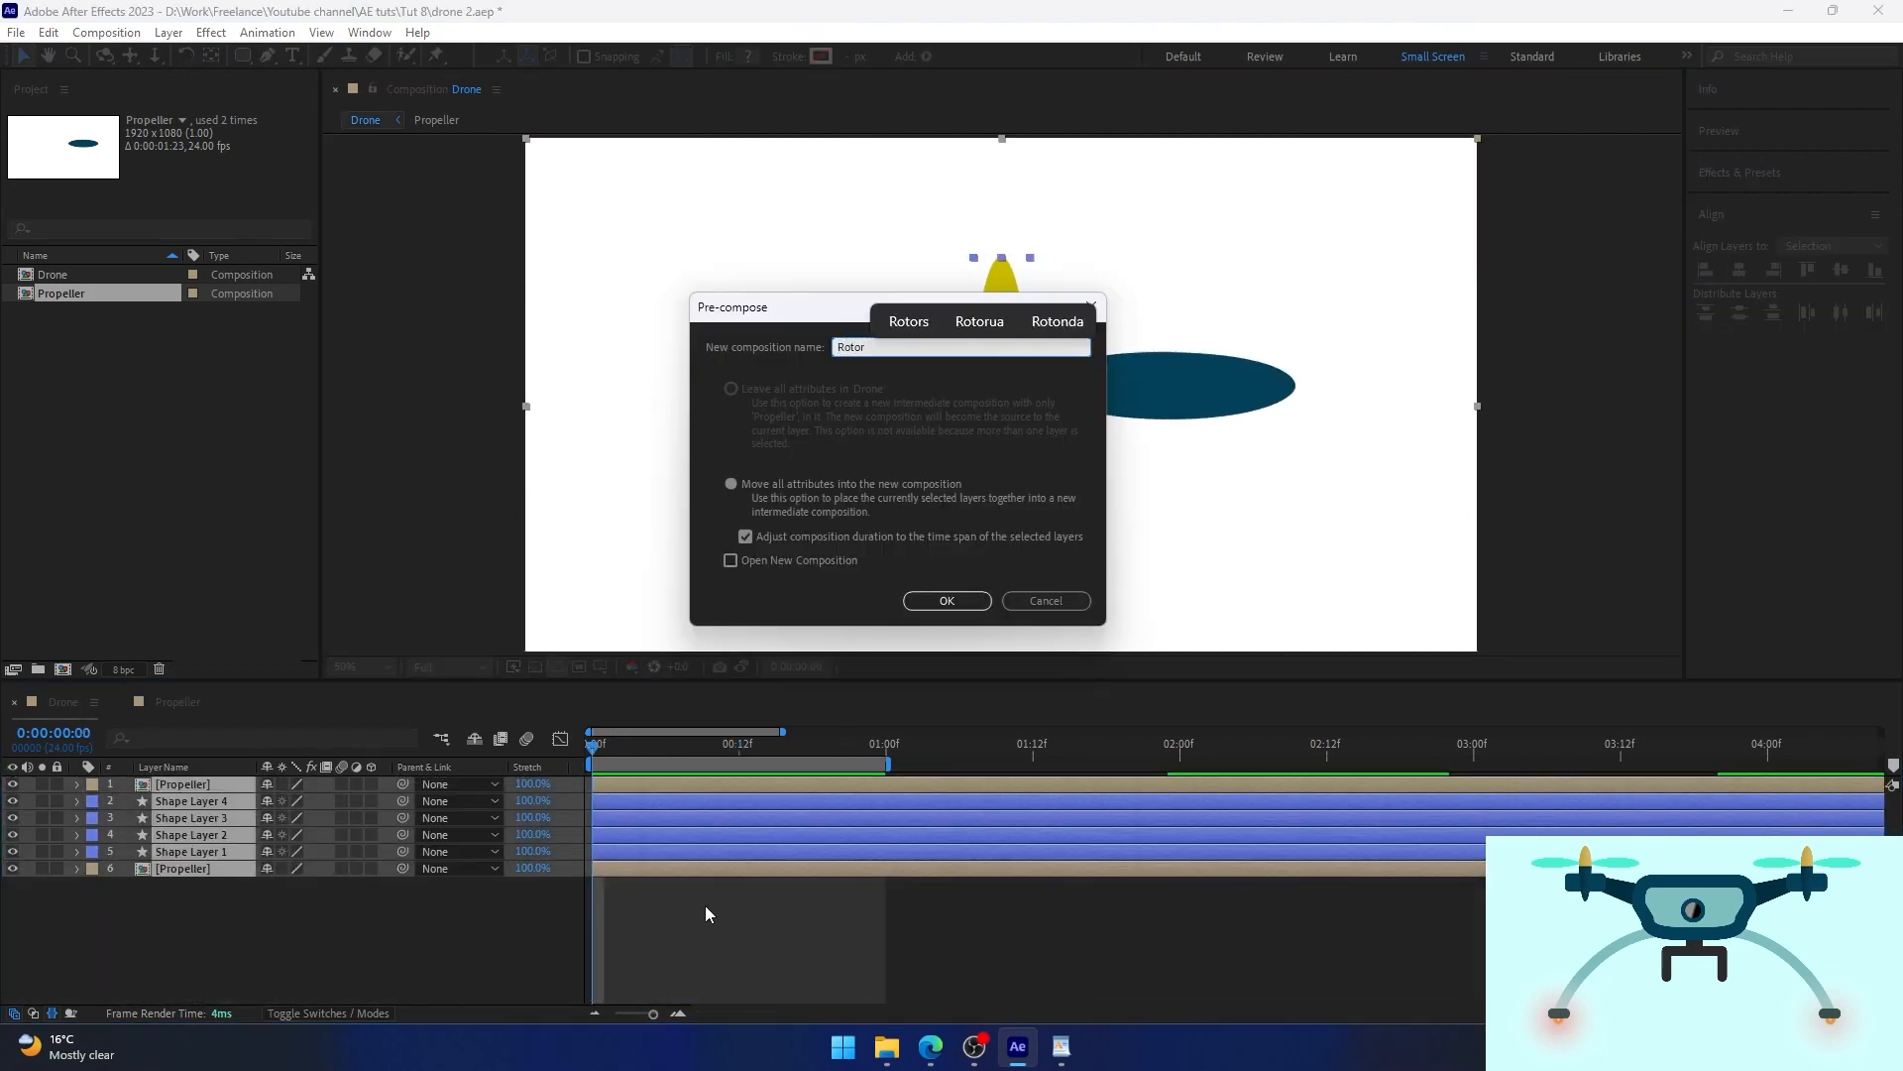
click(947, 600)
double_click(741, 786)
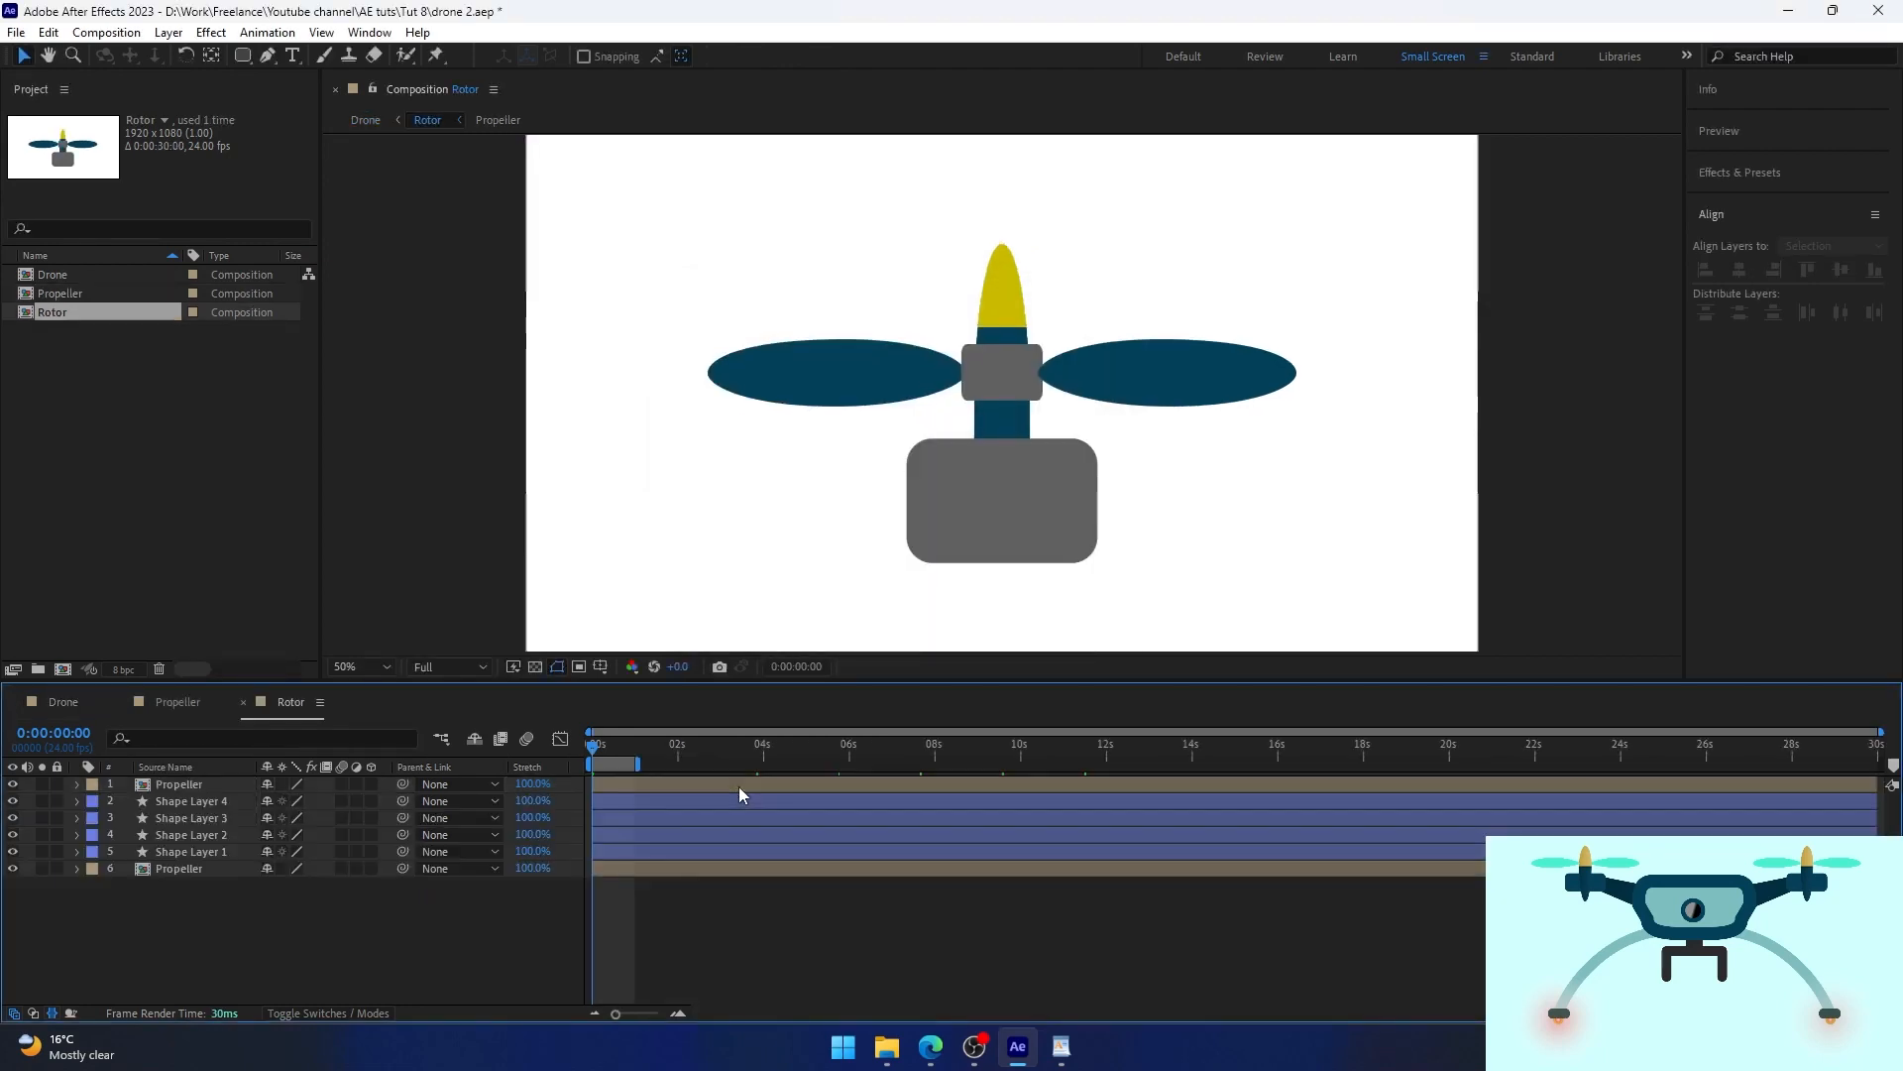
Trim the Rotor composition to its one-second work area and return to the Drone composition.
click(600, 747)
drag(599, 747, 633, 747)
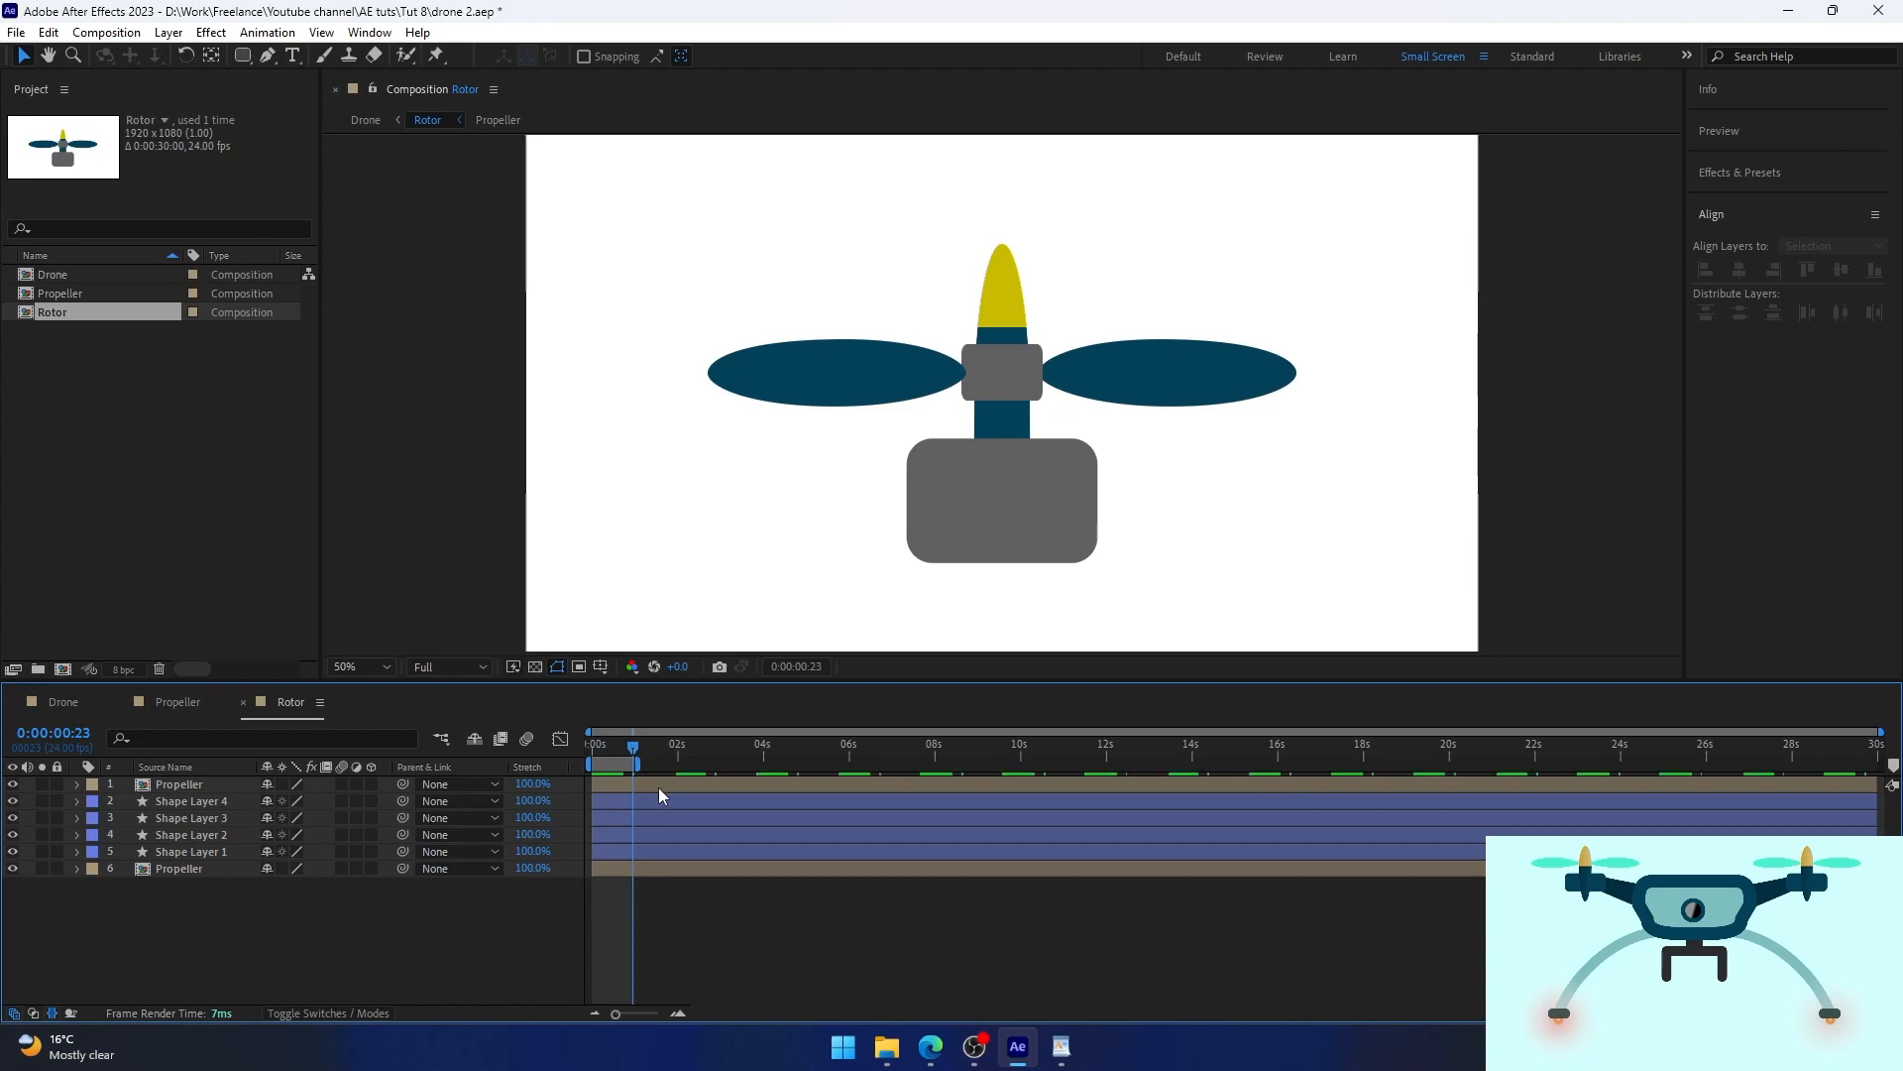
right_click(620, 763)
click(714, 824)
key(shift+period)
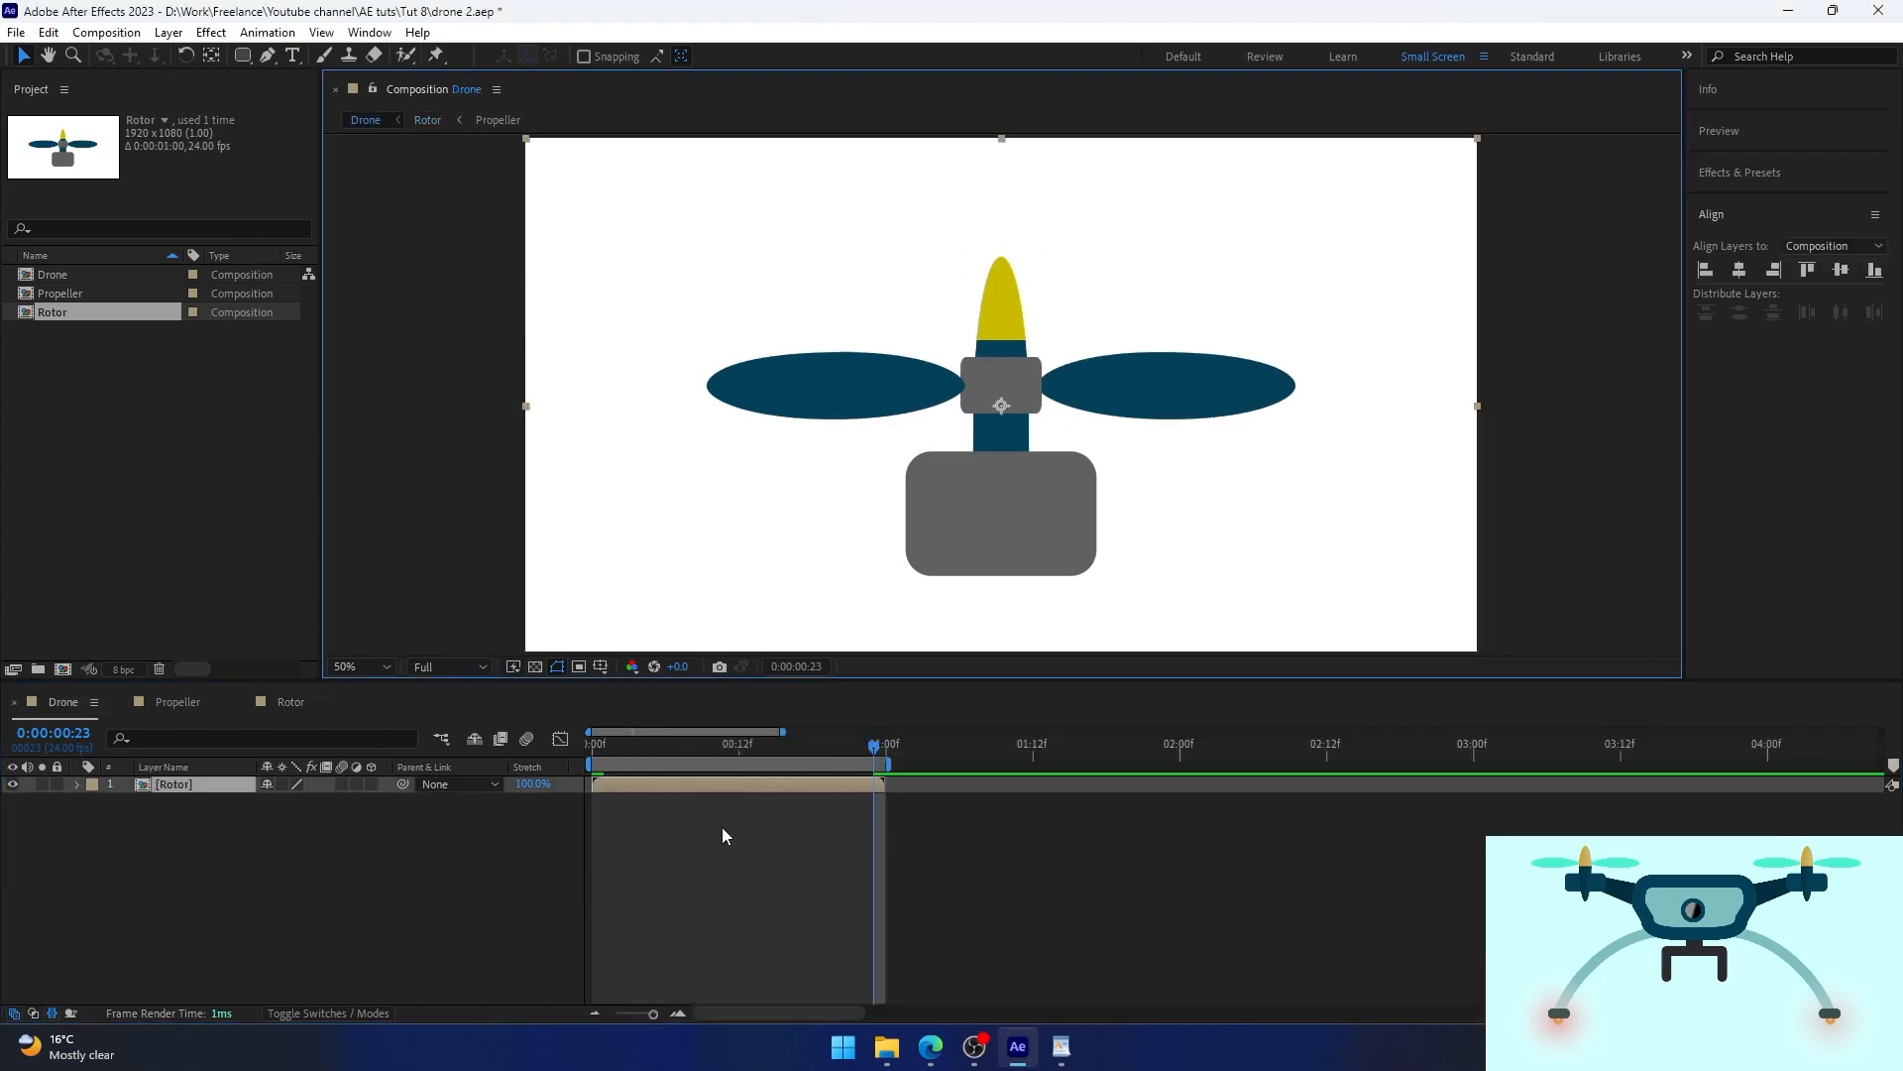
Enable time remapping on the Rotor layer and make 0:00:00:23 its final Time Remap keyframe.
drag(889, 762, 998, 786)
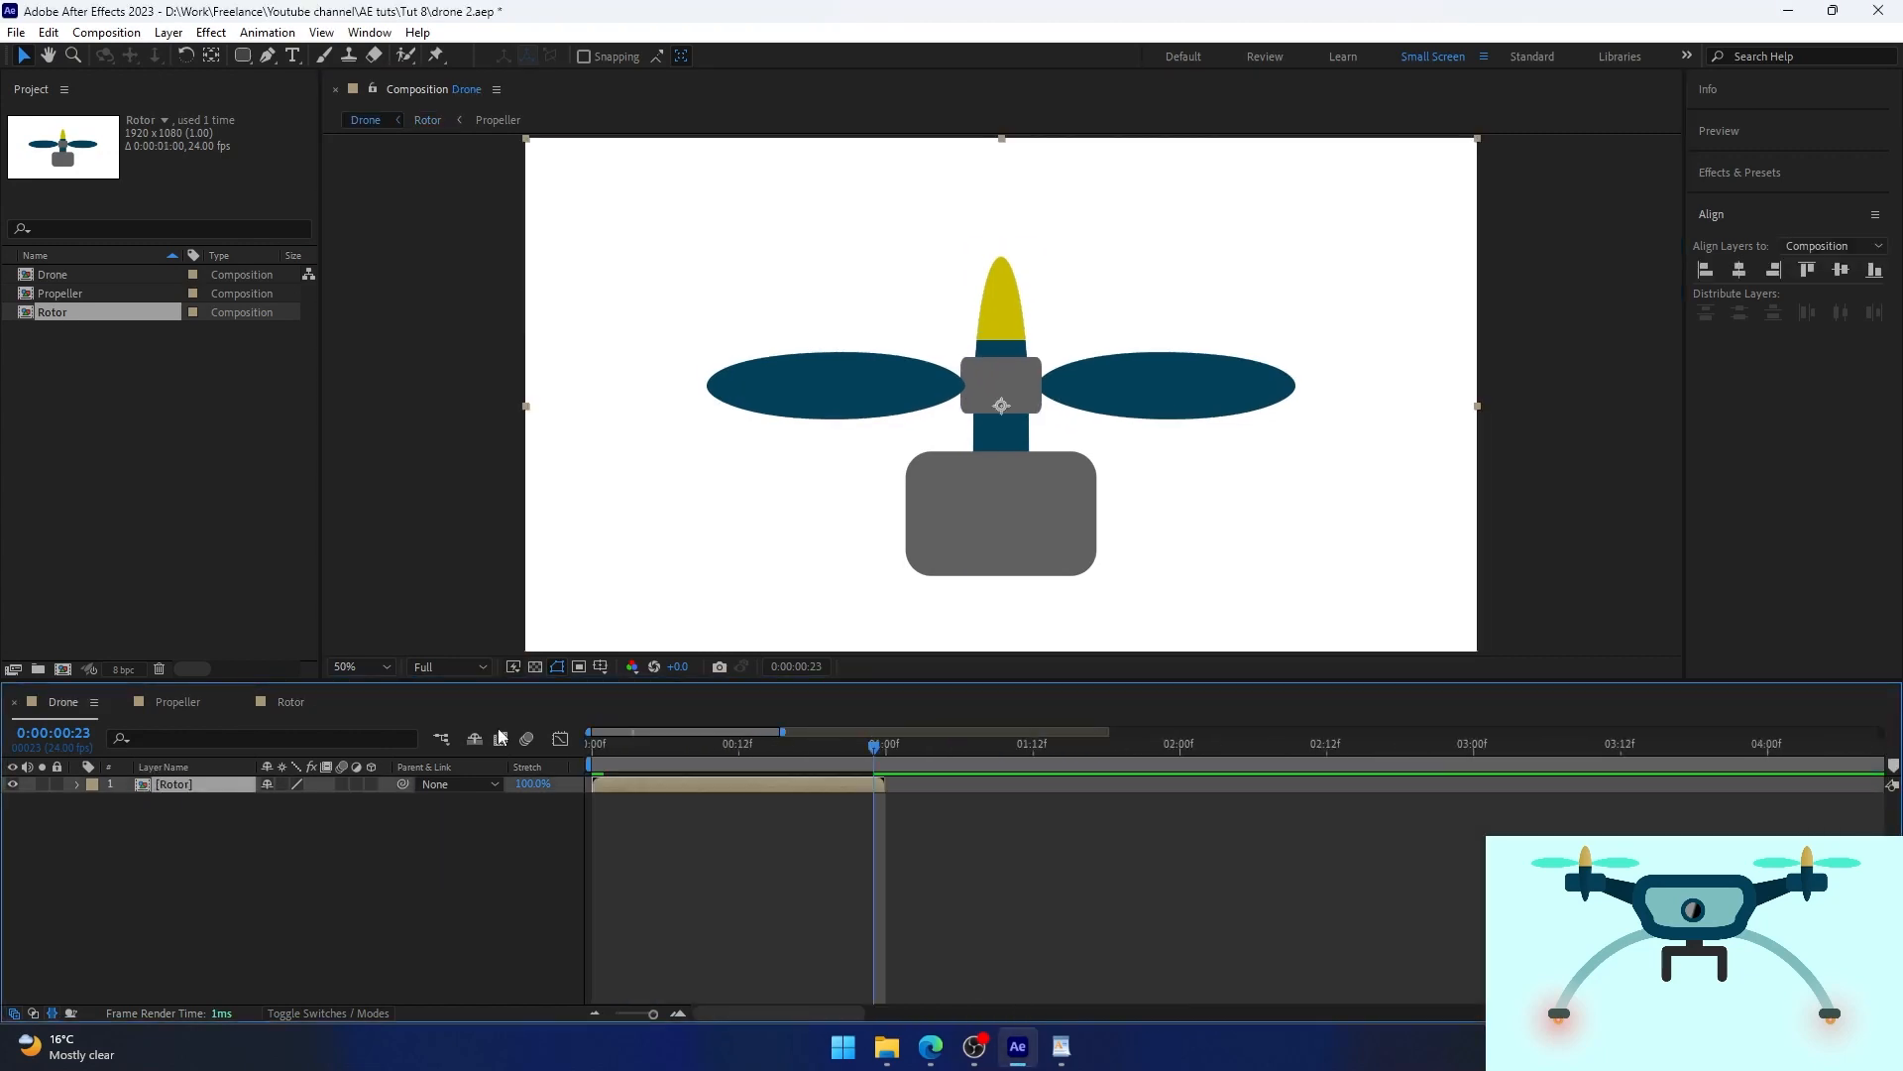
right_click(657, 786)
click(199, 768)
right_click(658, 786)
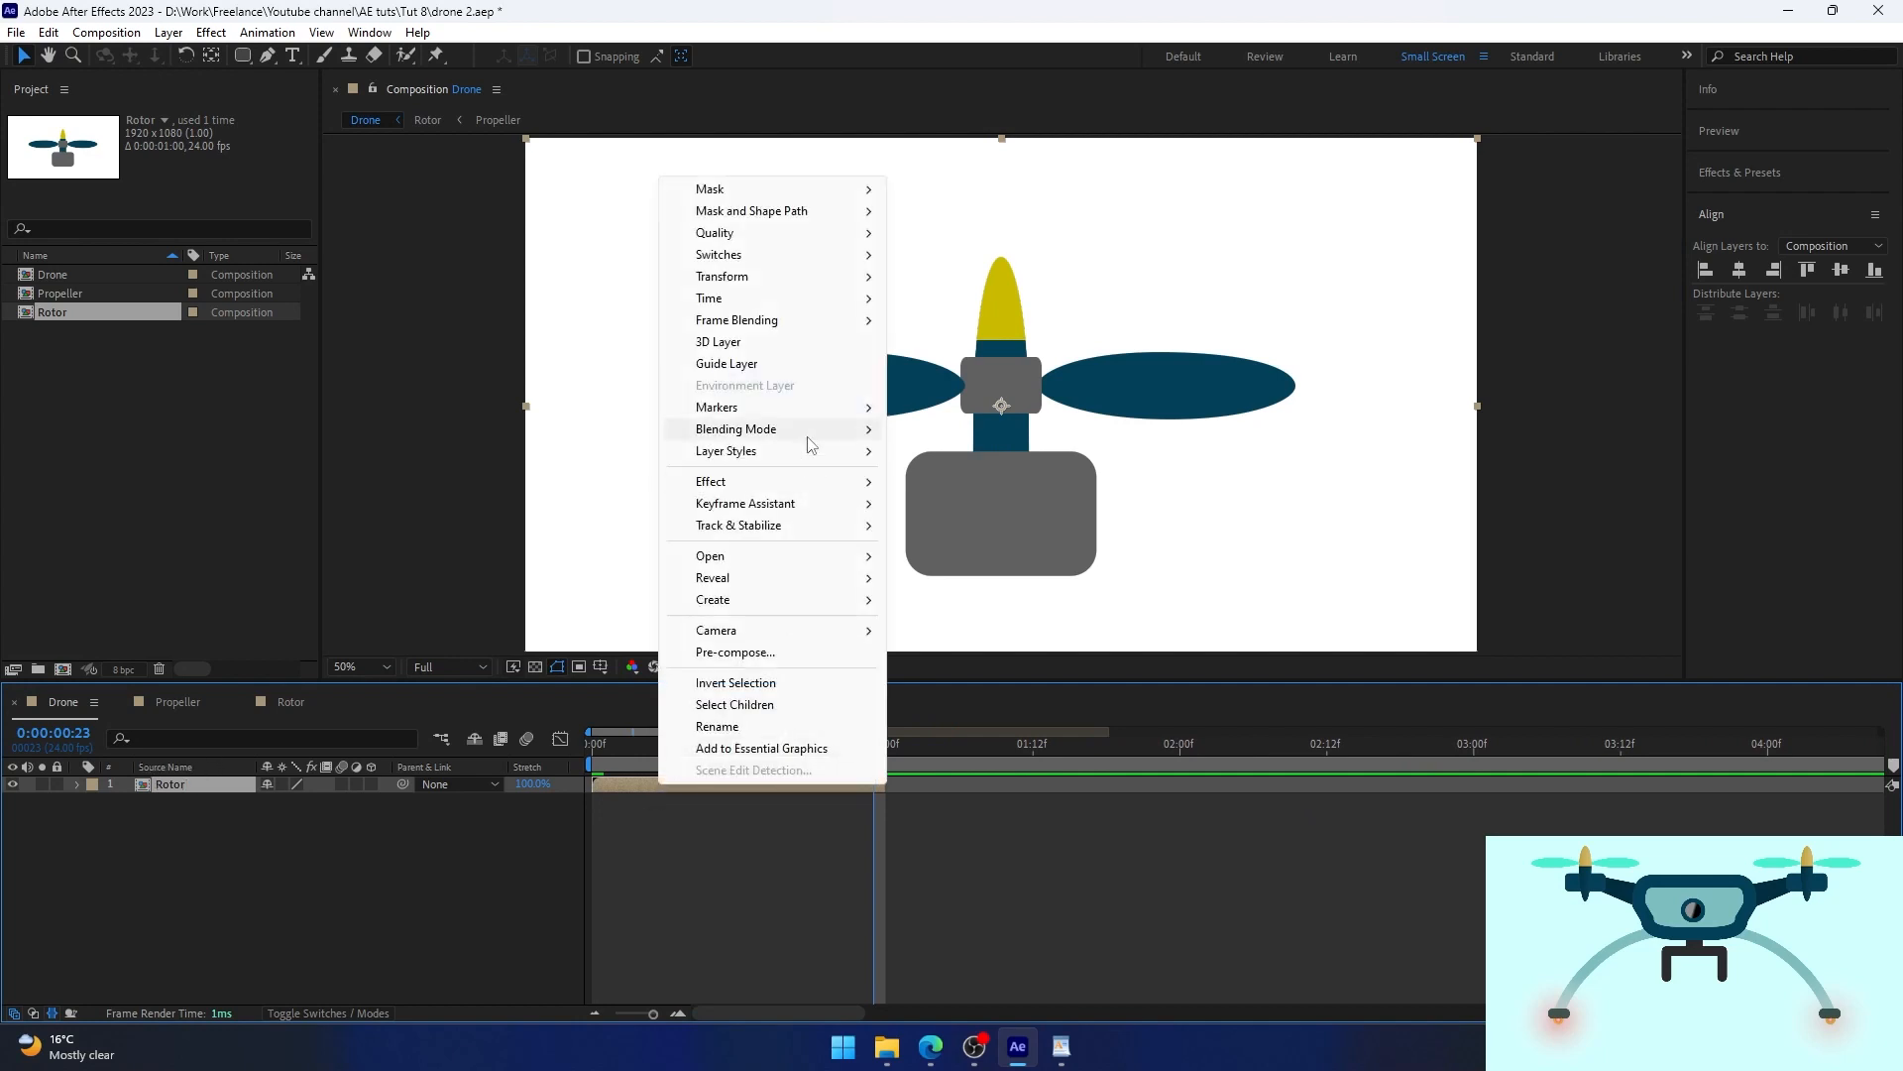
mouse_move(811, 298)
click(961, 299)
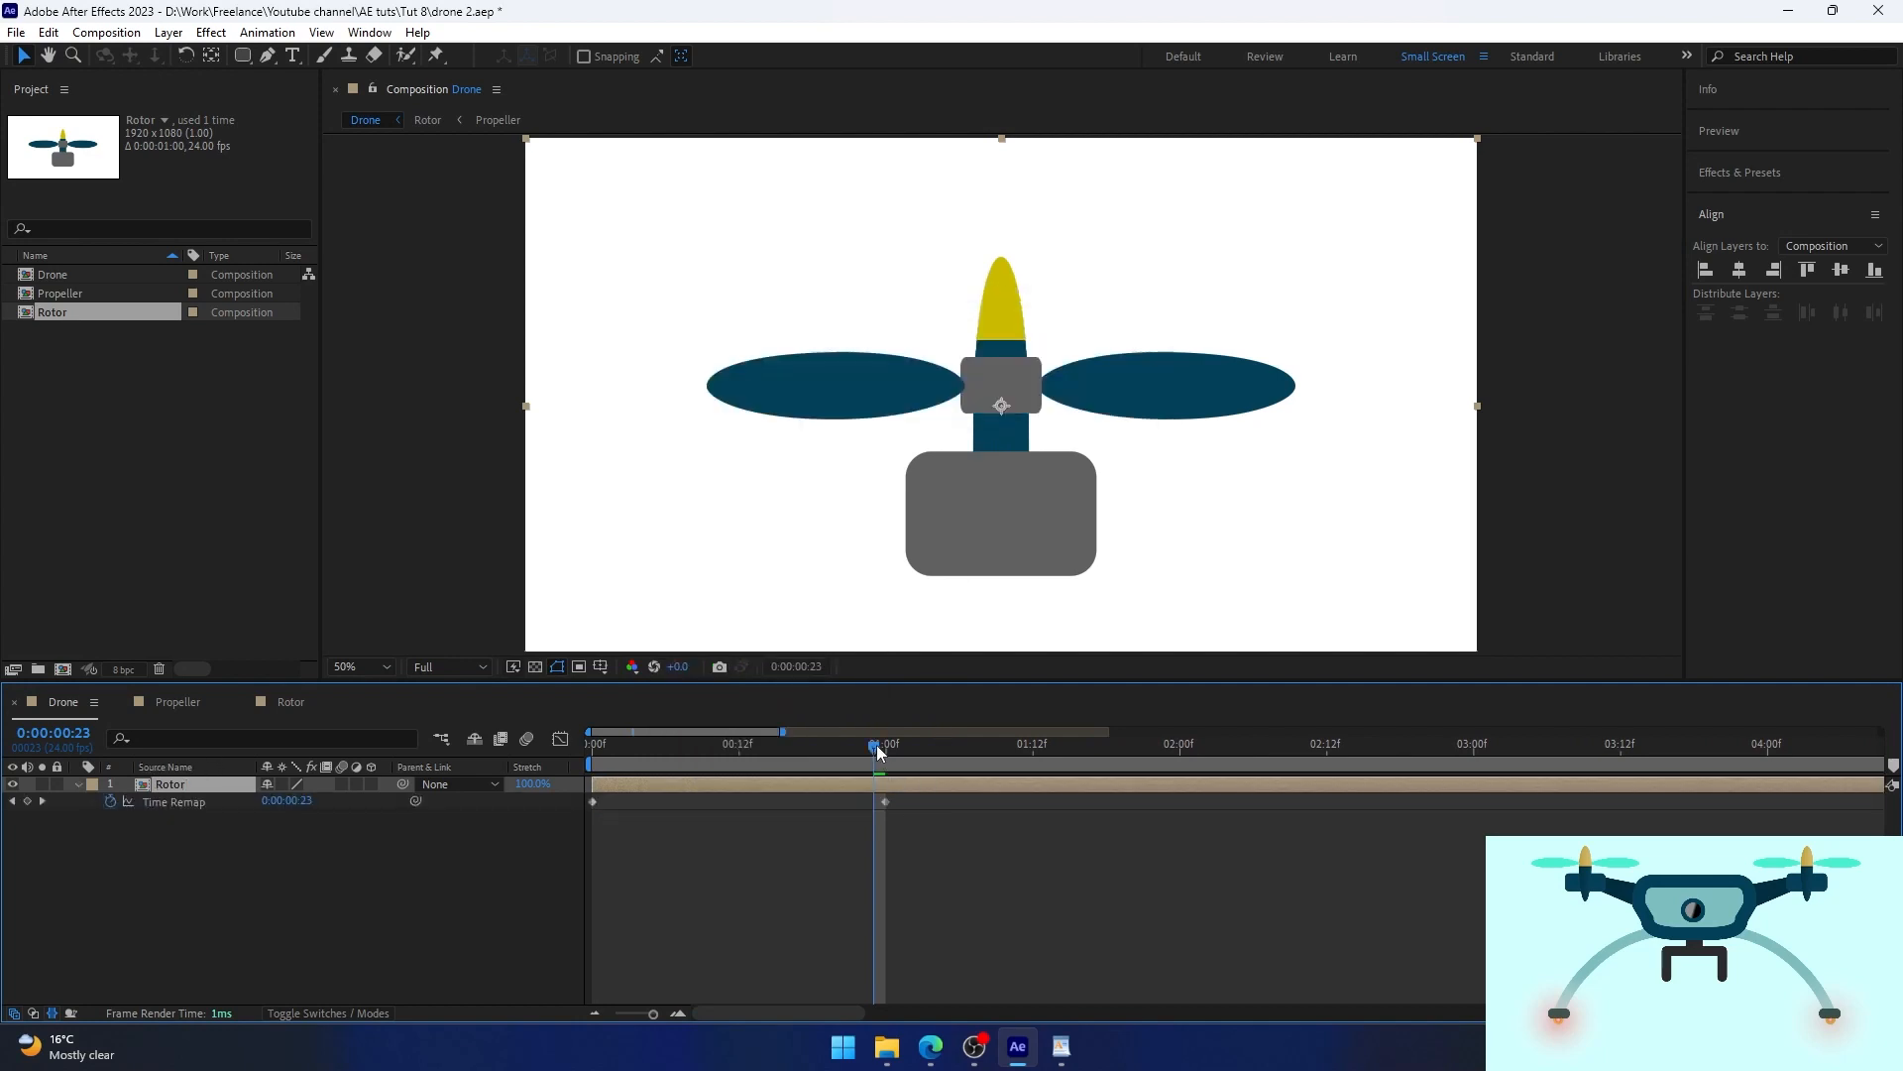
drag(877, 751, 875, 751)
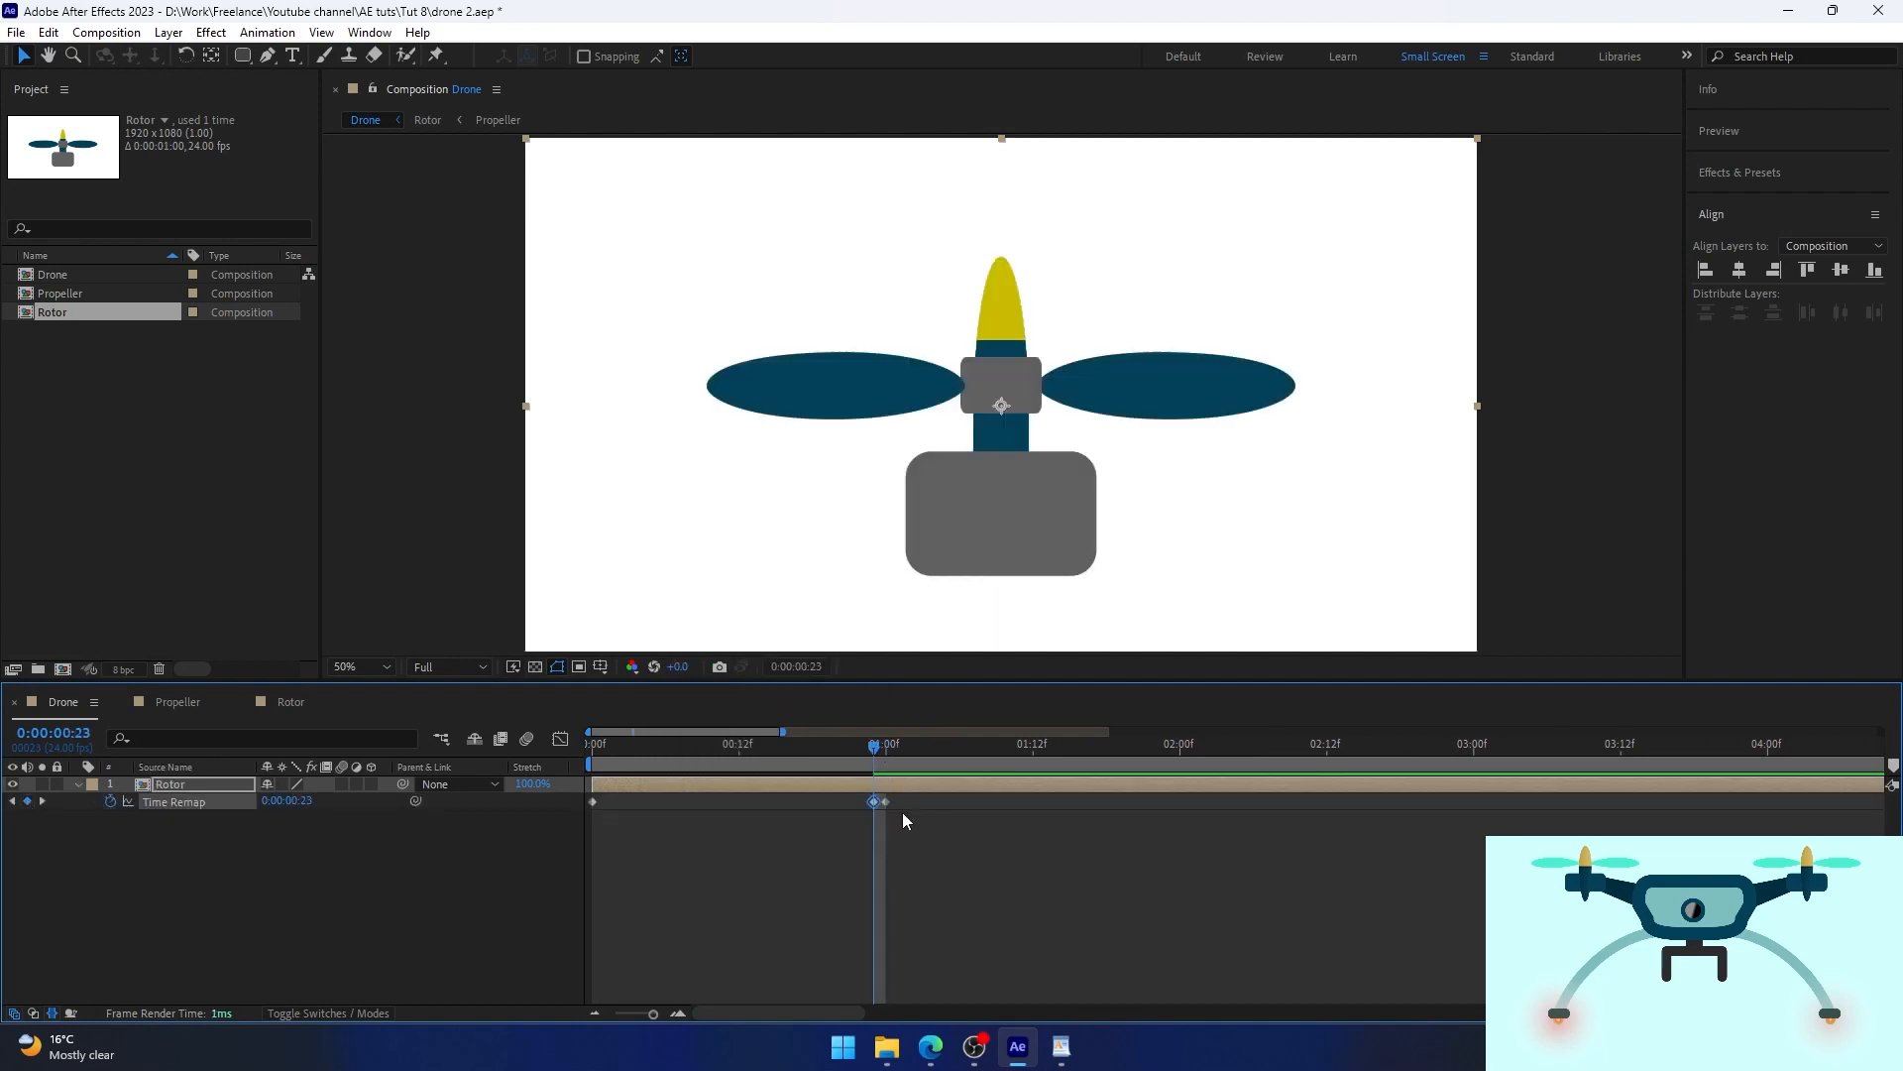
Apply the expression loopOut() to the Rotor's Time Remap and preview the repeating spin.
alt+click(110, 801)
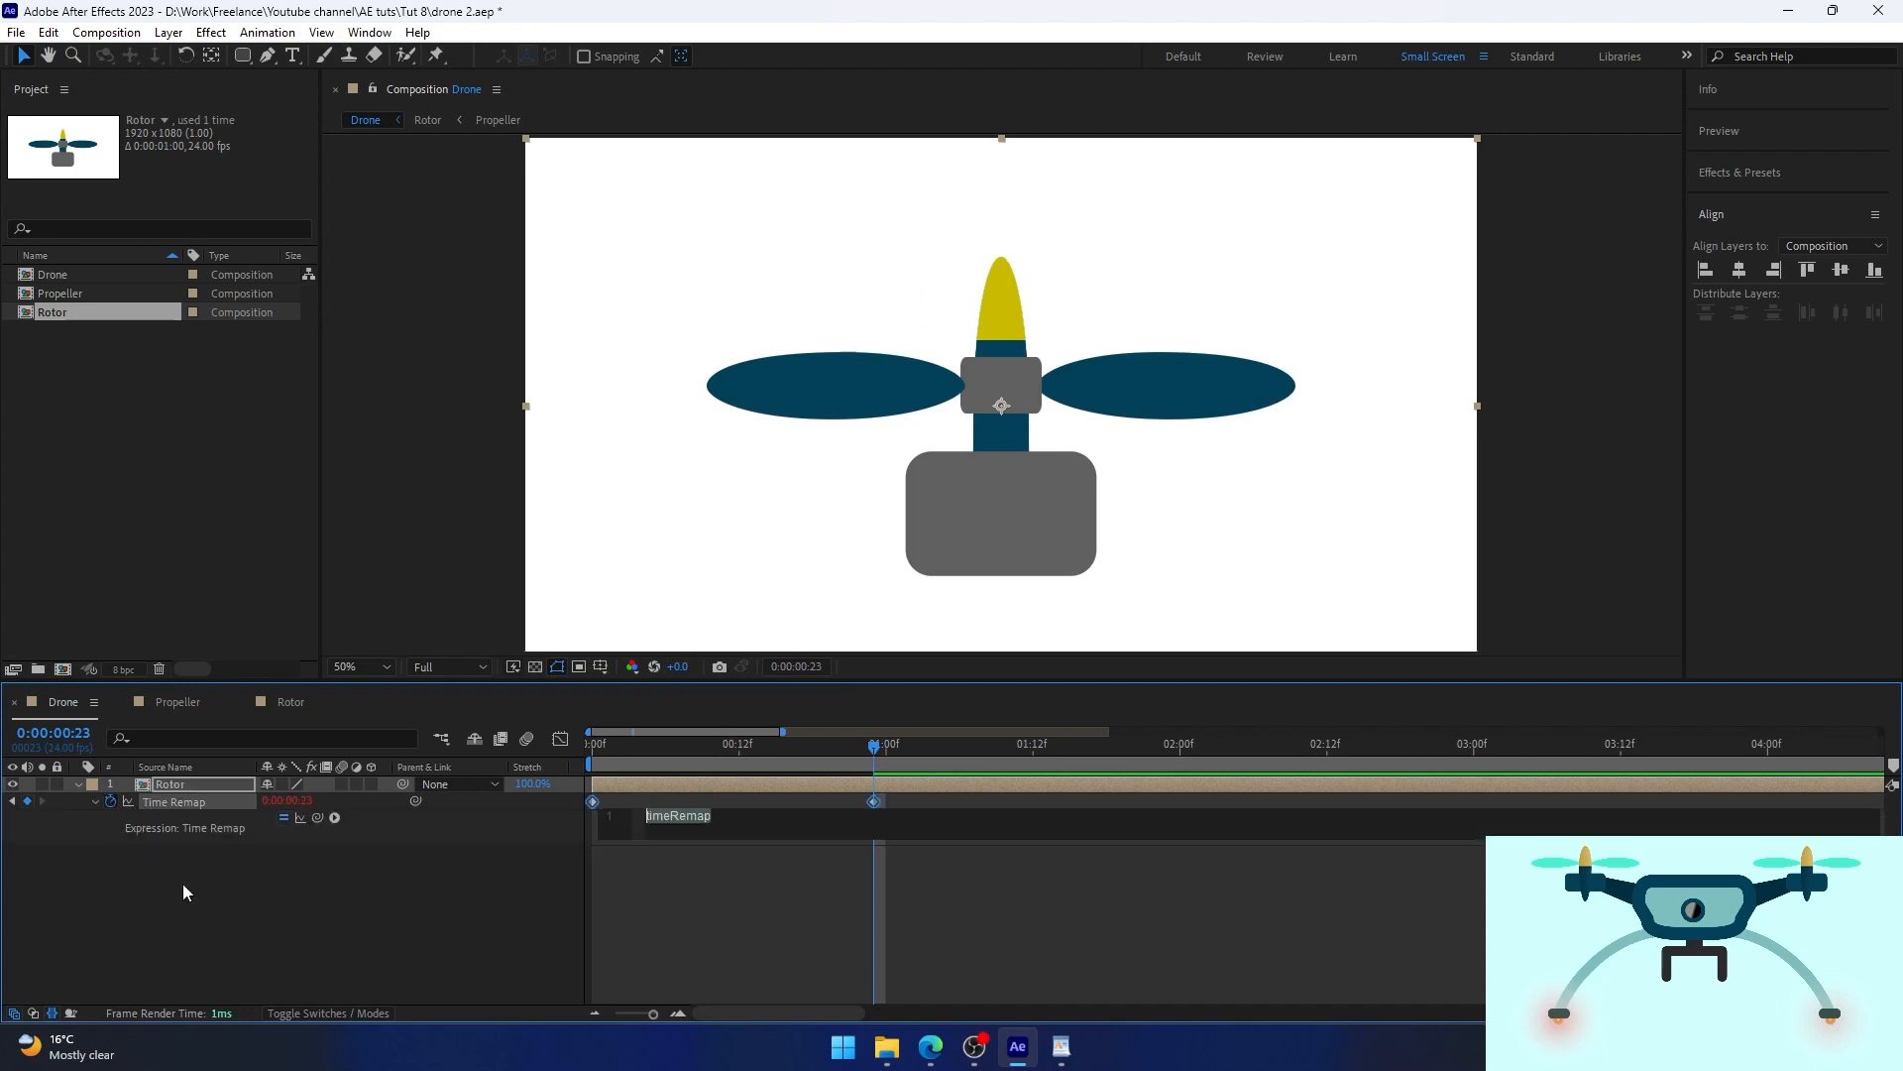
text(loop)
key(Return)
click(182, 883)
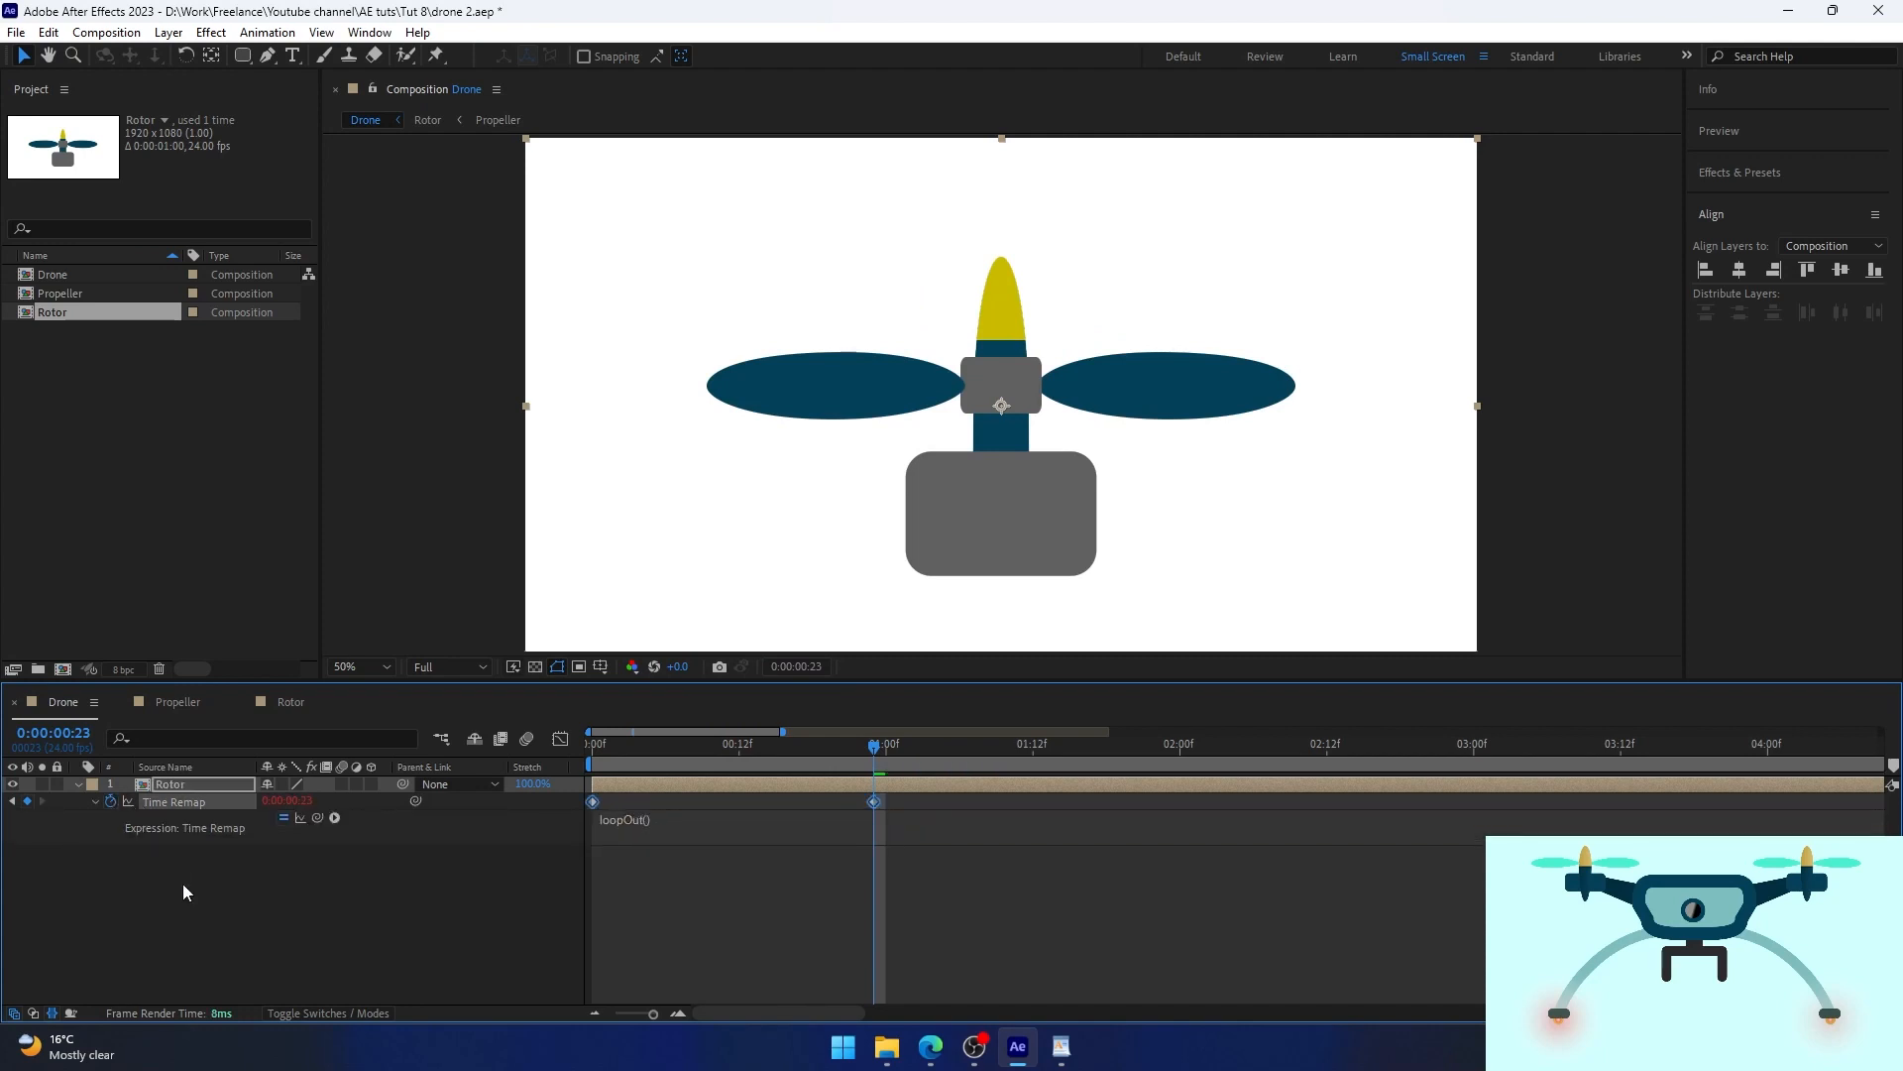
click(77, 784)
drag(621, 752, 935, 757)
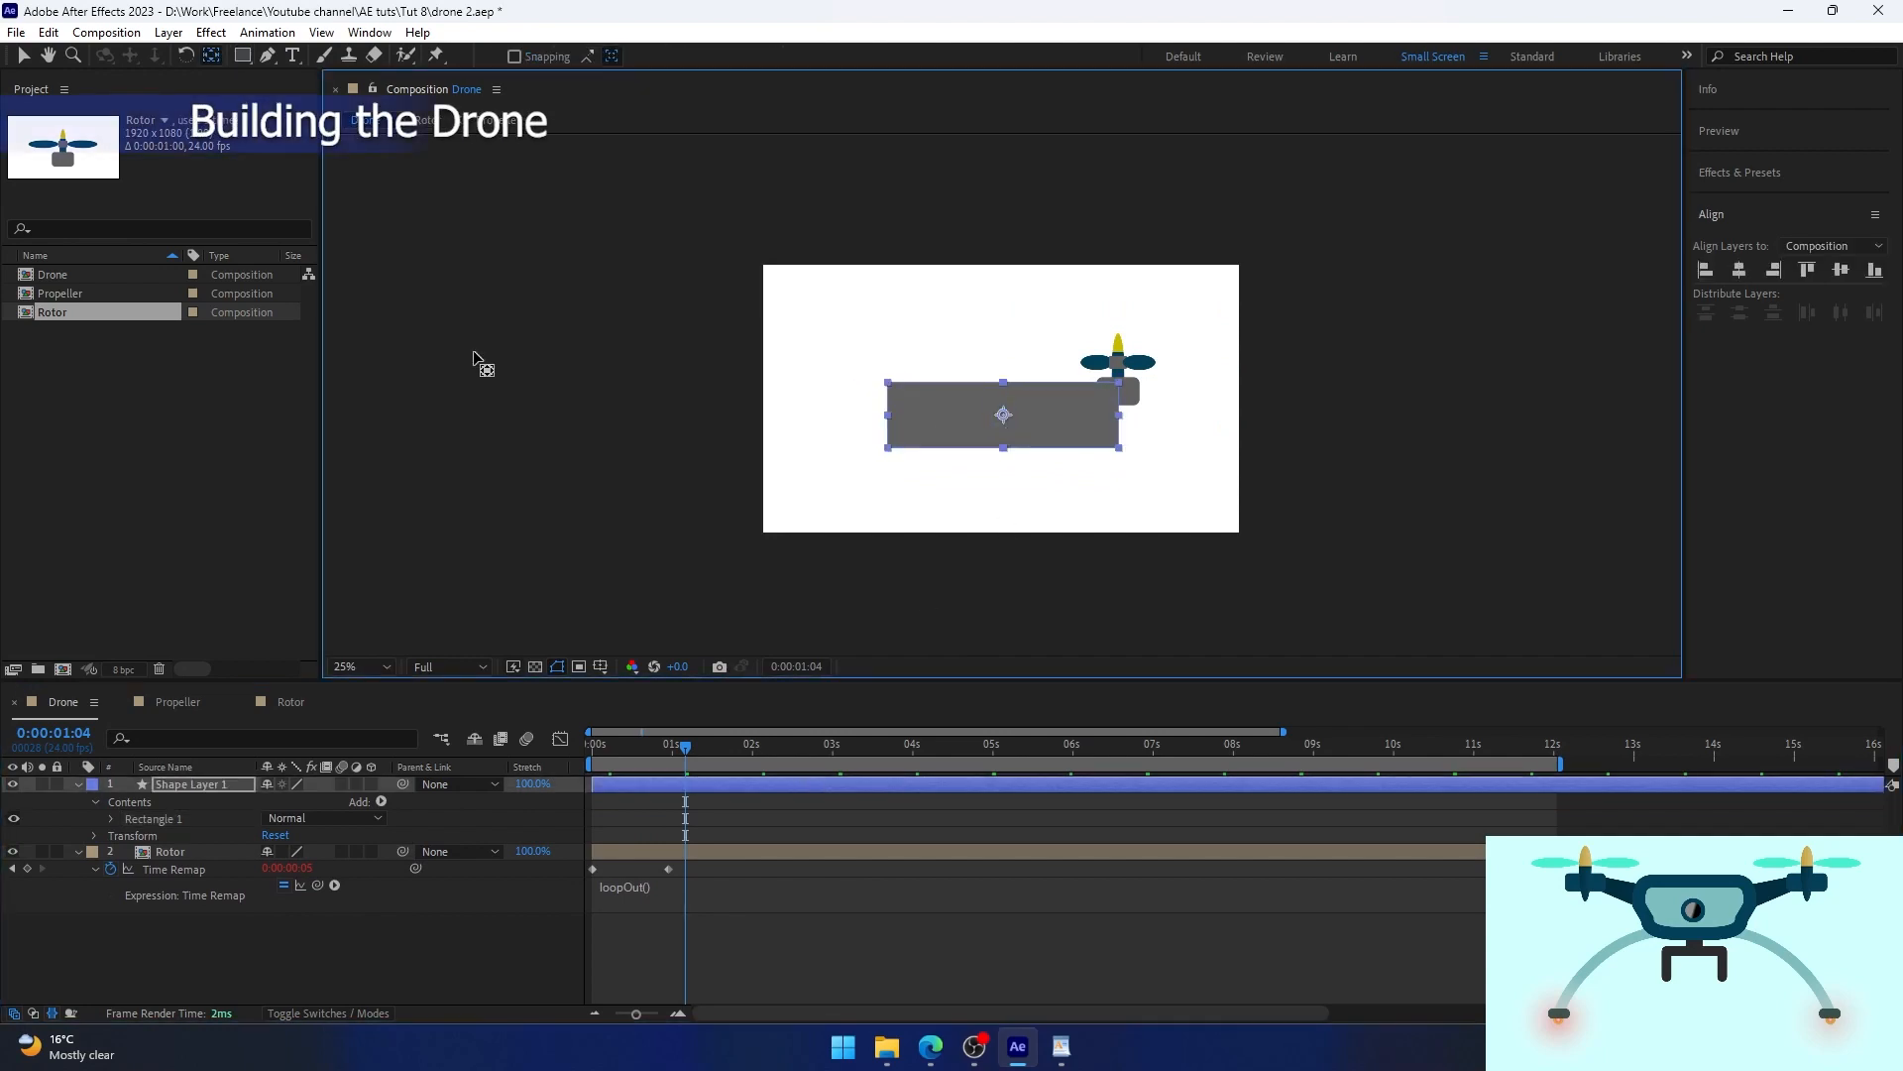
Convert the grey rectangle to a Bezier path, taper it into a downward-narrowing trapezoid and fill it with dark blue 034159.
right_click(182, 841)
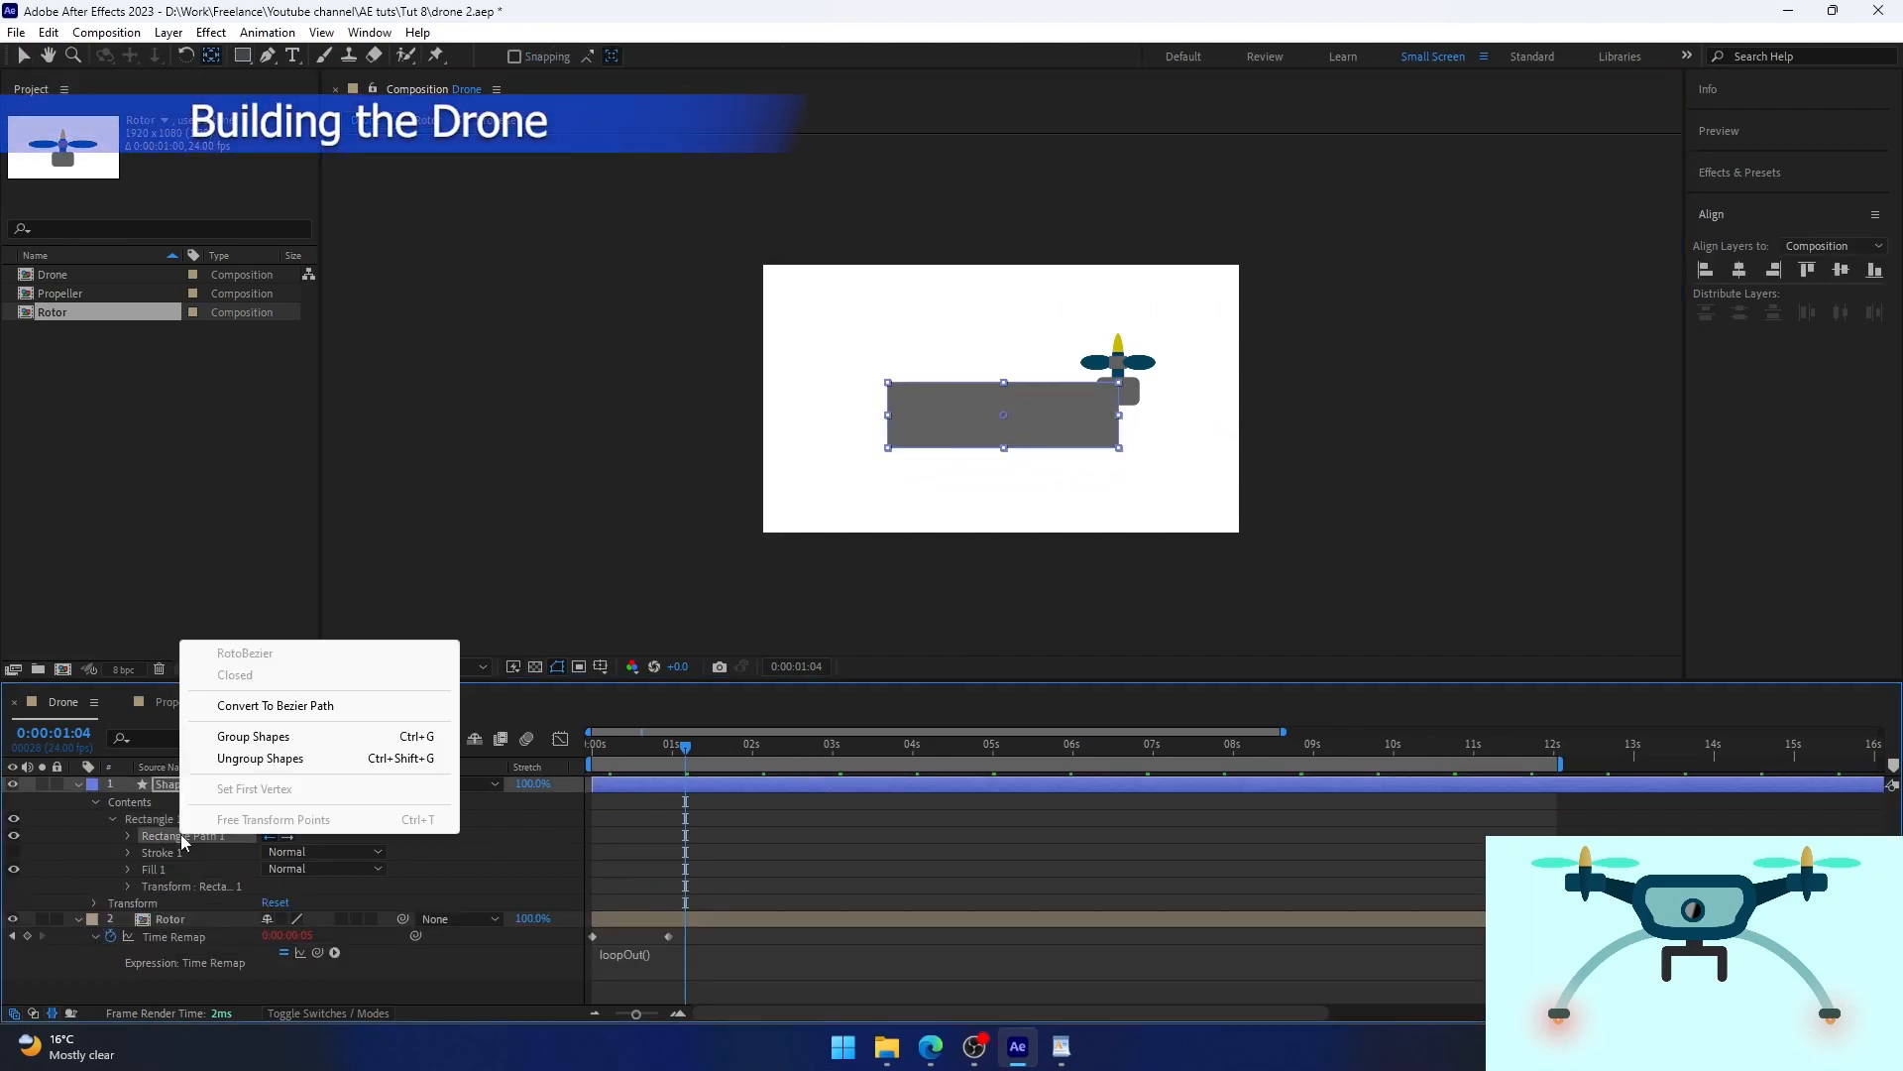
click(275, 705)
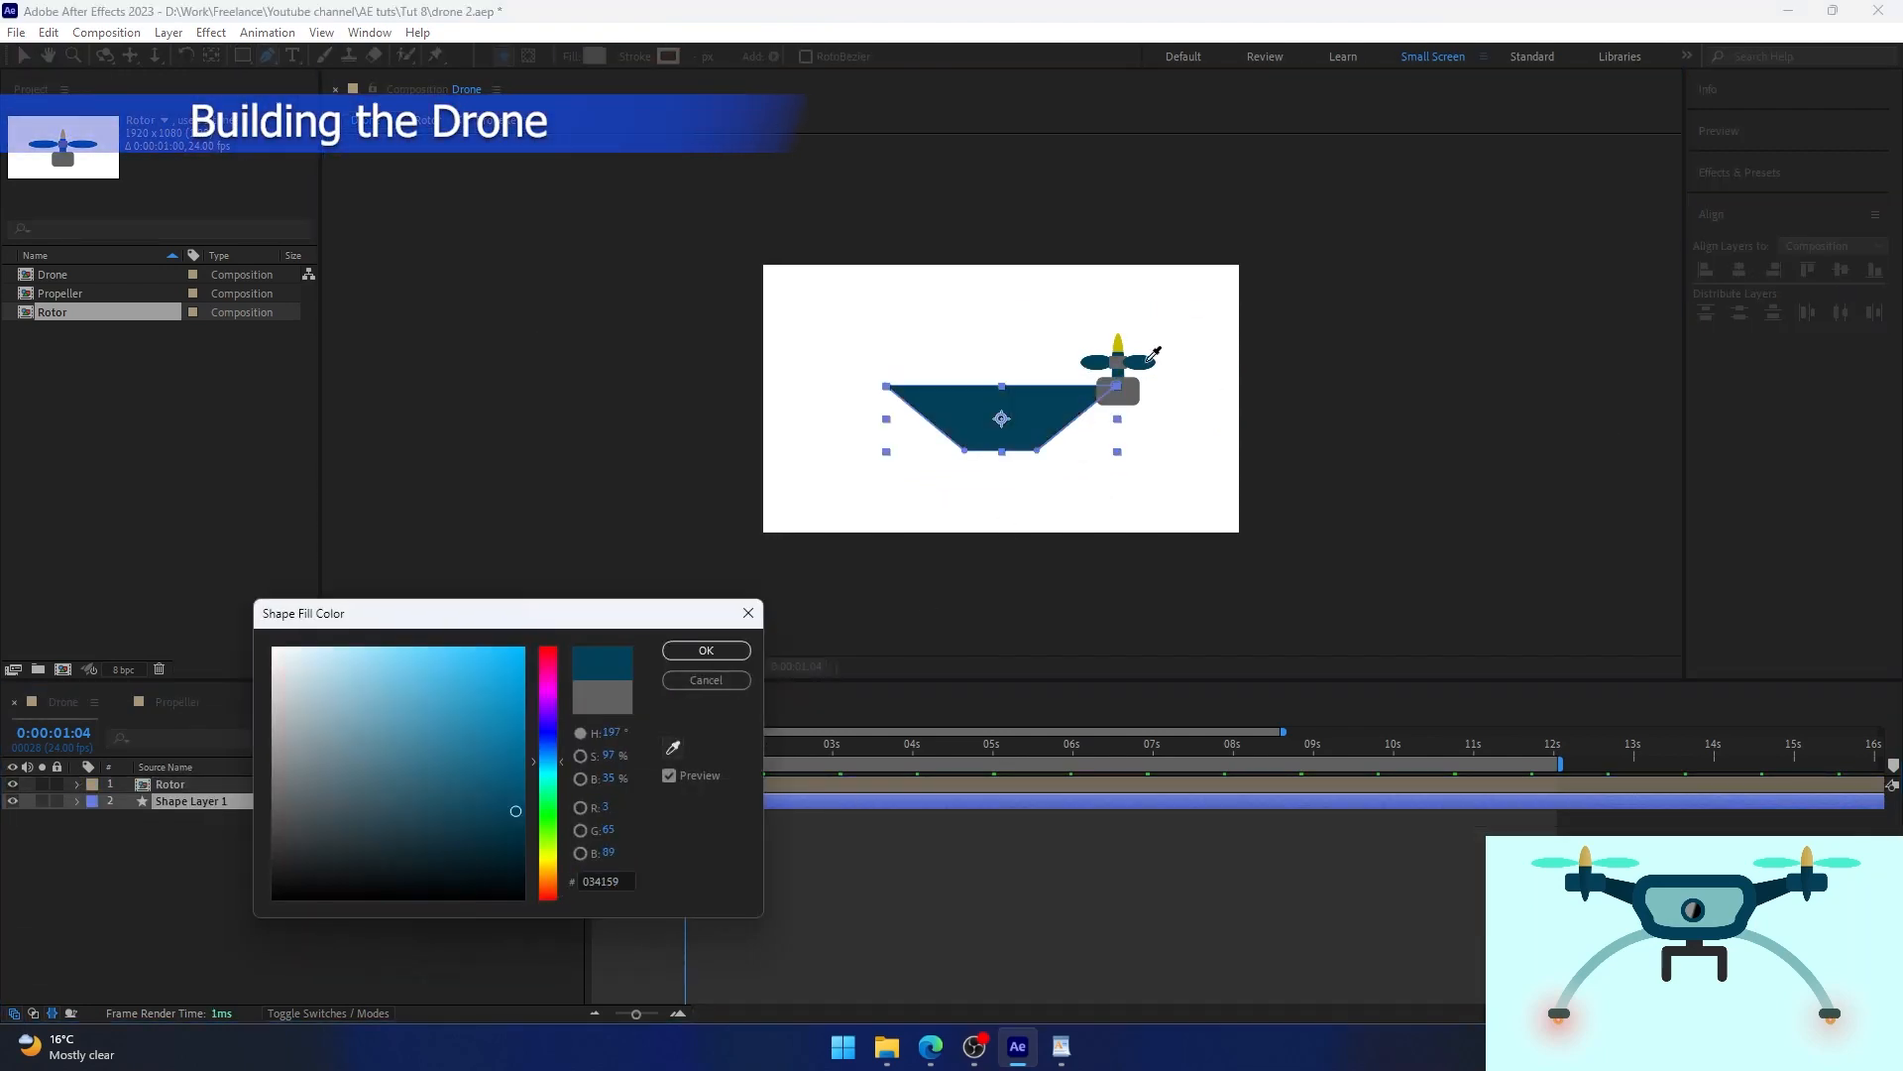
key(Return)
Duplicate the Rotor and place the copy at the trapezoid's opposite upper end, at position 488, 412.
click(1118, 377)
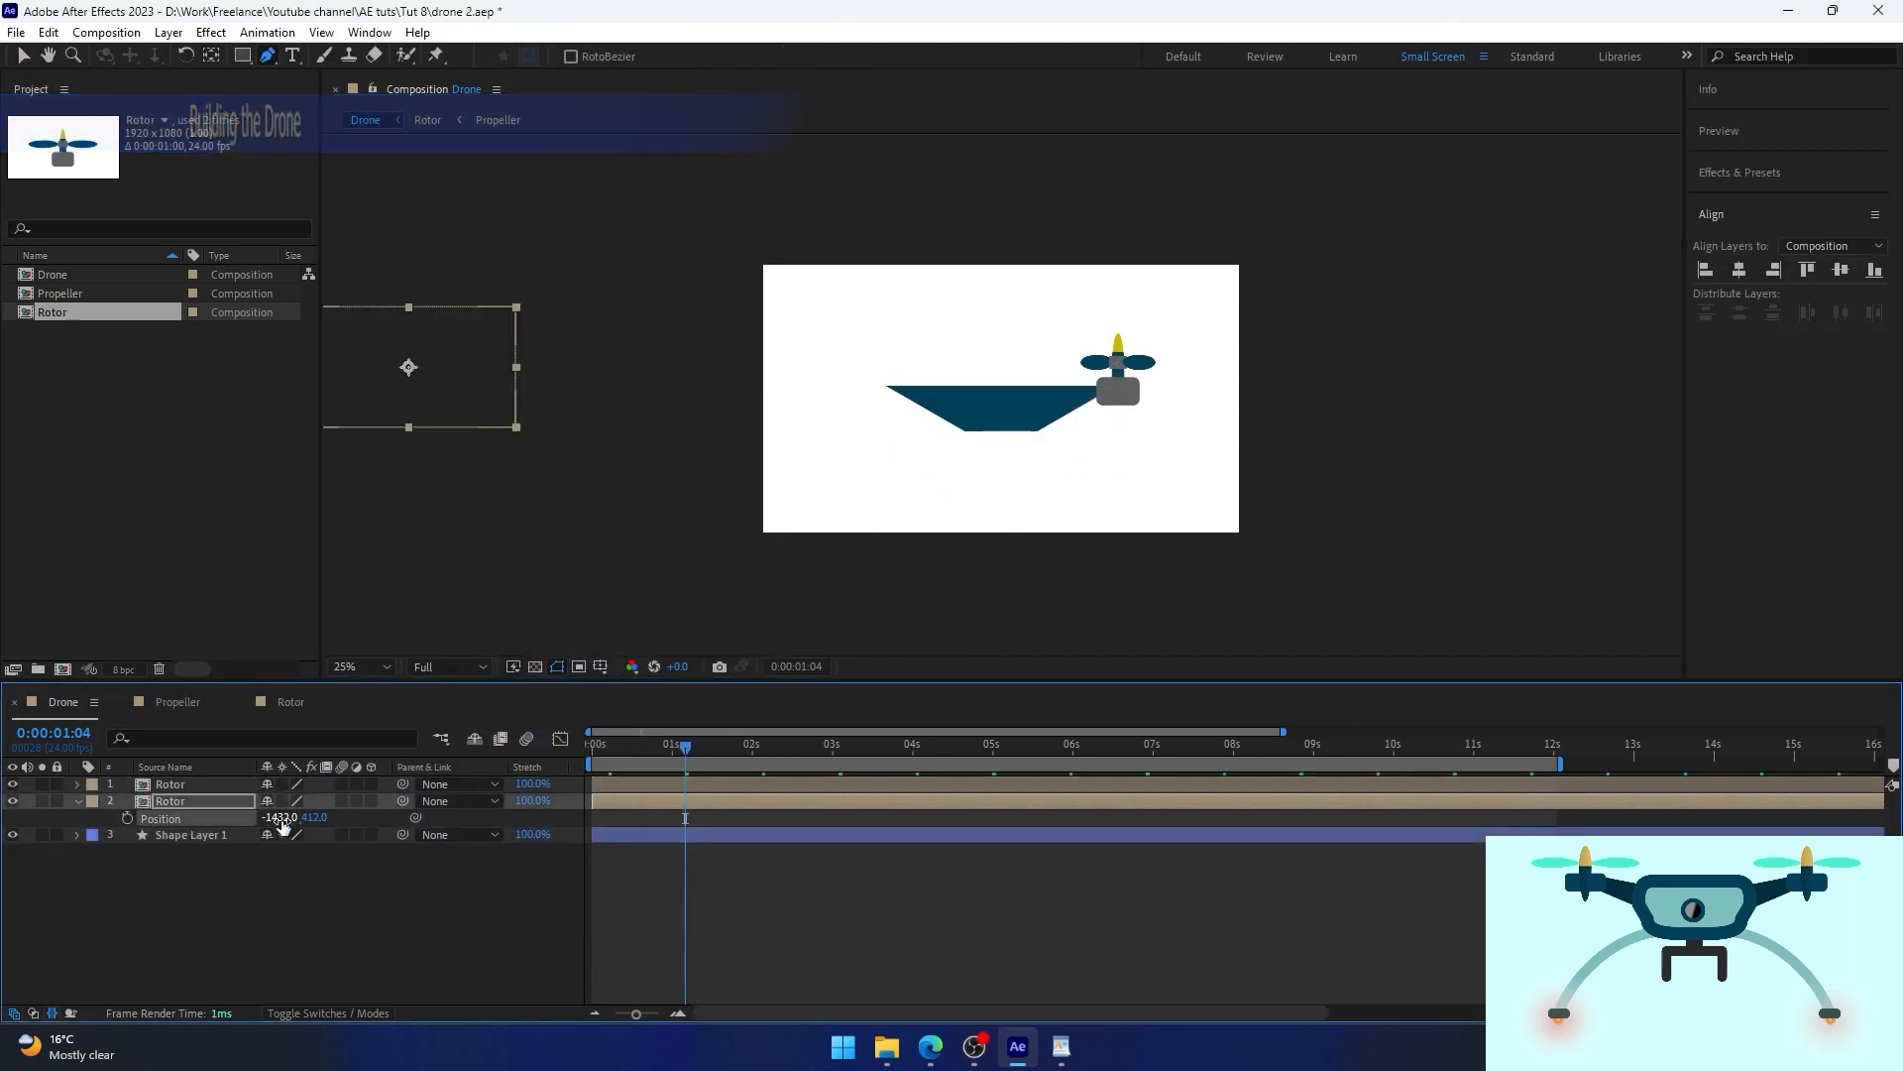
drag(282, 826, 328, 881)
click(834, 763)
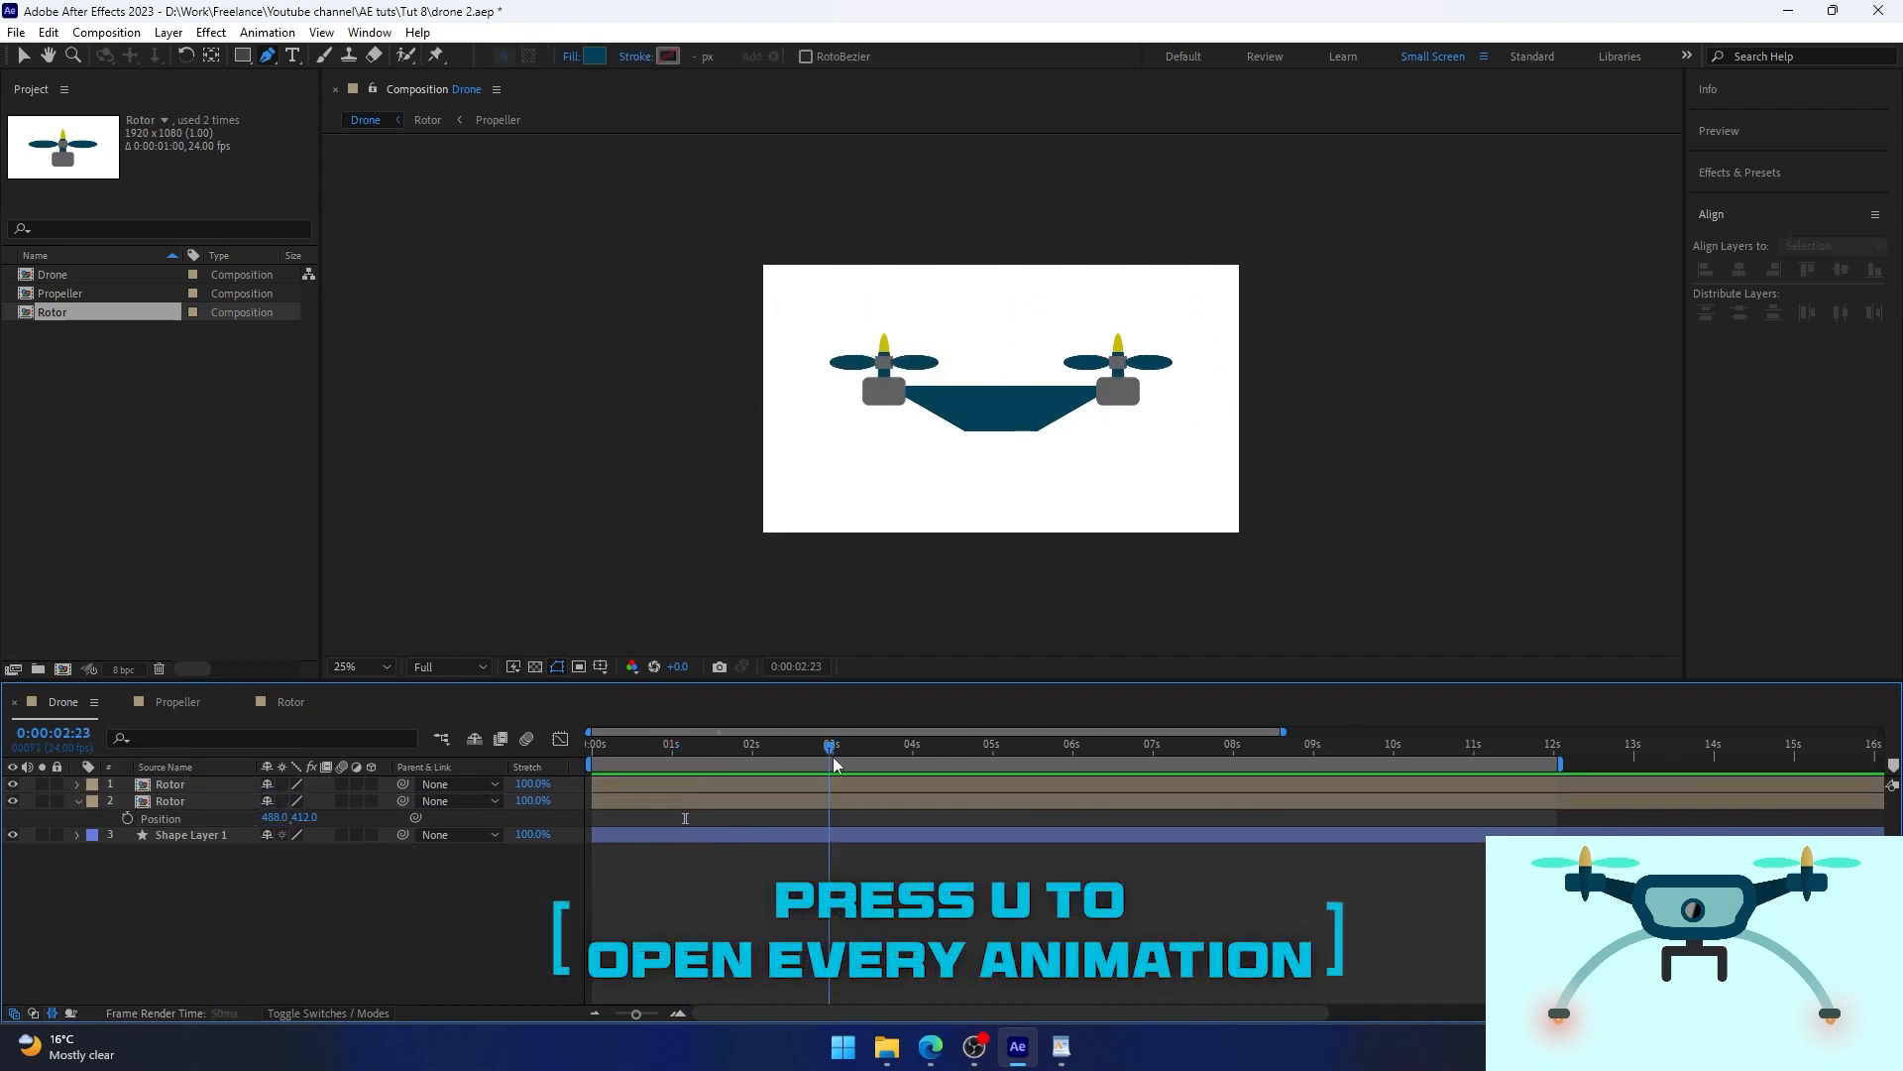
drag(834, 763, 748, 759)
Speed up both Rotor layers by moving their final Time Remap keyframes to 0:00:00:08.
click(702, 799)
click(645, 786)
ctrl+click(645, 801)
key(u)
drag(1283, 732, 726, 732)
drag(1041, 862, 967, 795)
drag(998, 801, 733, 801)
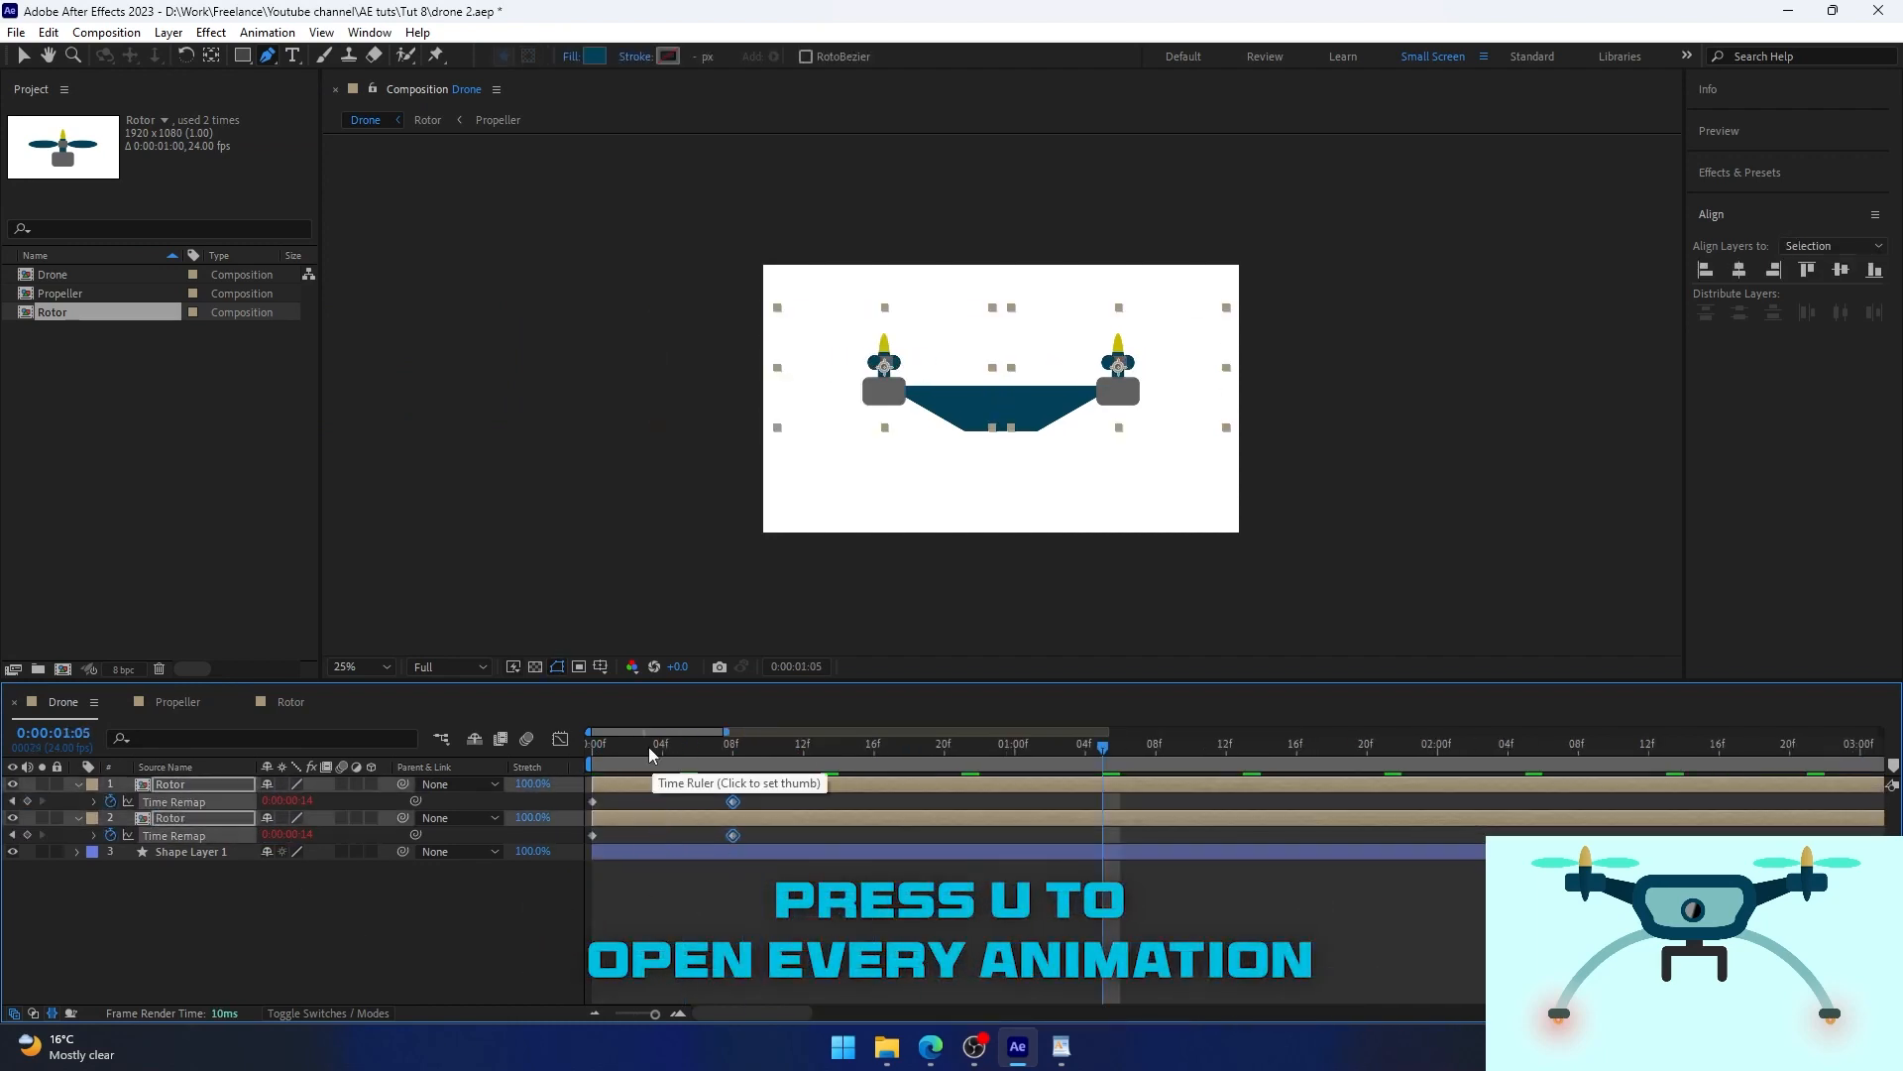
drag(650, 753, 592, 752)
Shift the second Rotor layer slightly earlier in time so the two rotors spin out of sync.
click(745, 817)
key(alt+Page_Up)
key(alt+Page_Up)
key(alt+Page_Up)
key(alt+Page_Up)
key(alt+Page_Down)
key(alt+Page_Down)
key(alt+Page_Down)
drag(727, 732, 1882, 731)
click(712, 749)
click(606, 802)
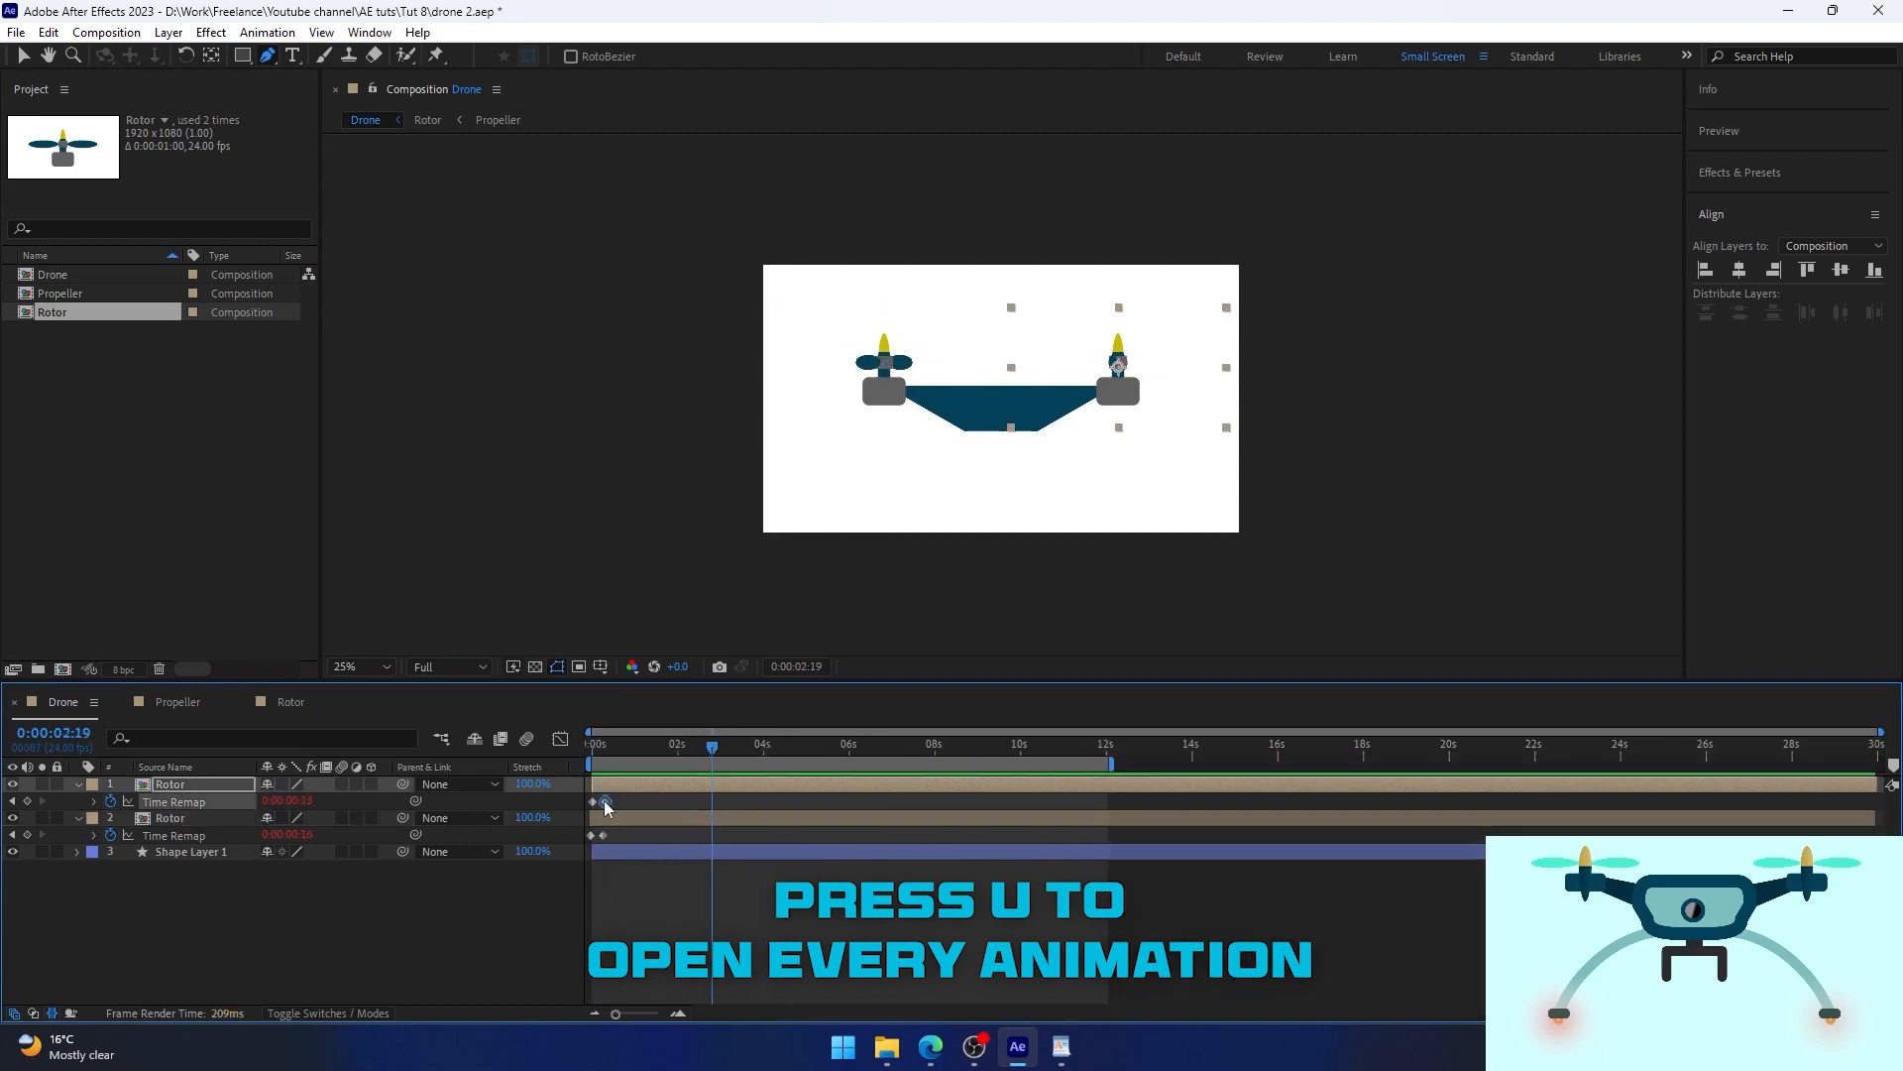
click(667, 745)
Pull the midpoint of the dark blue trapezoid's top edge down to form two angled arms.
click(743, 852)
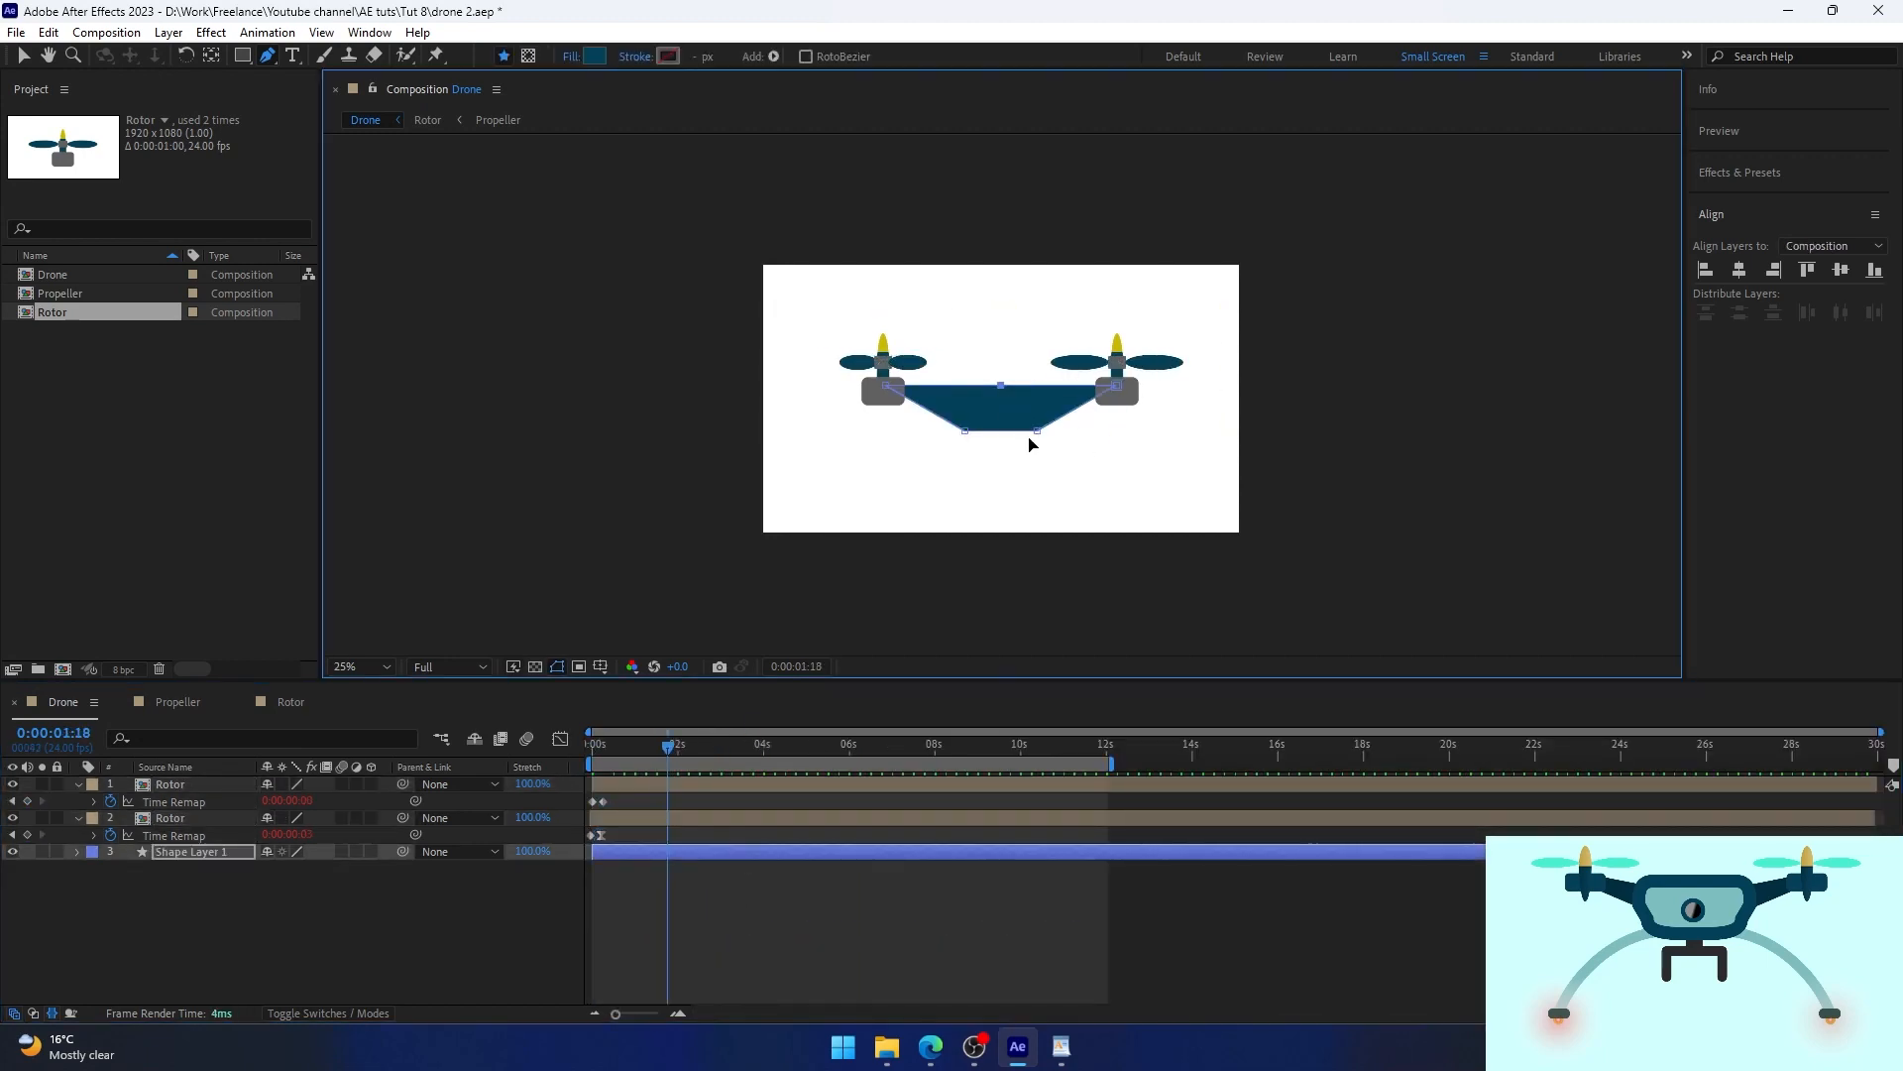
click(849, 922)
click(850, 849)
click(892, 922)
scroll(1116, 464, up, 1)
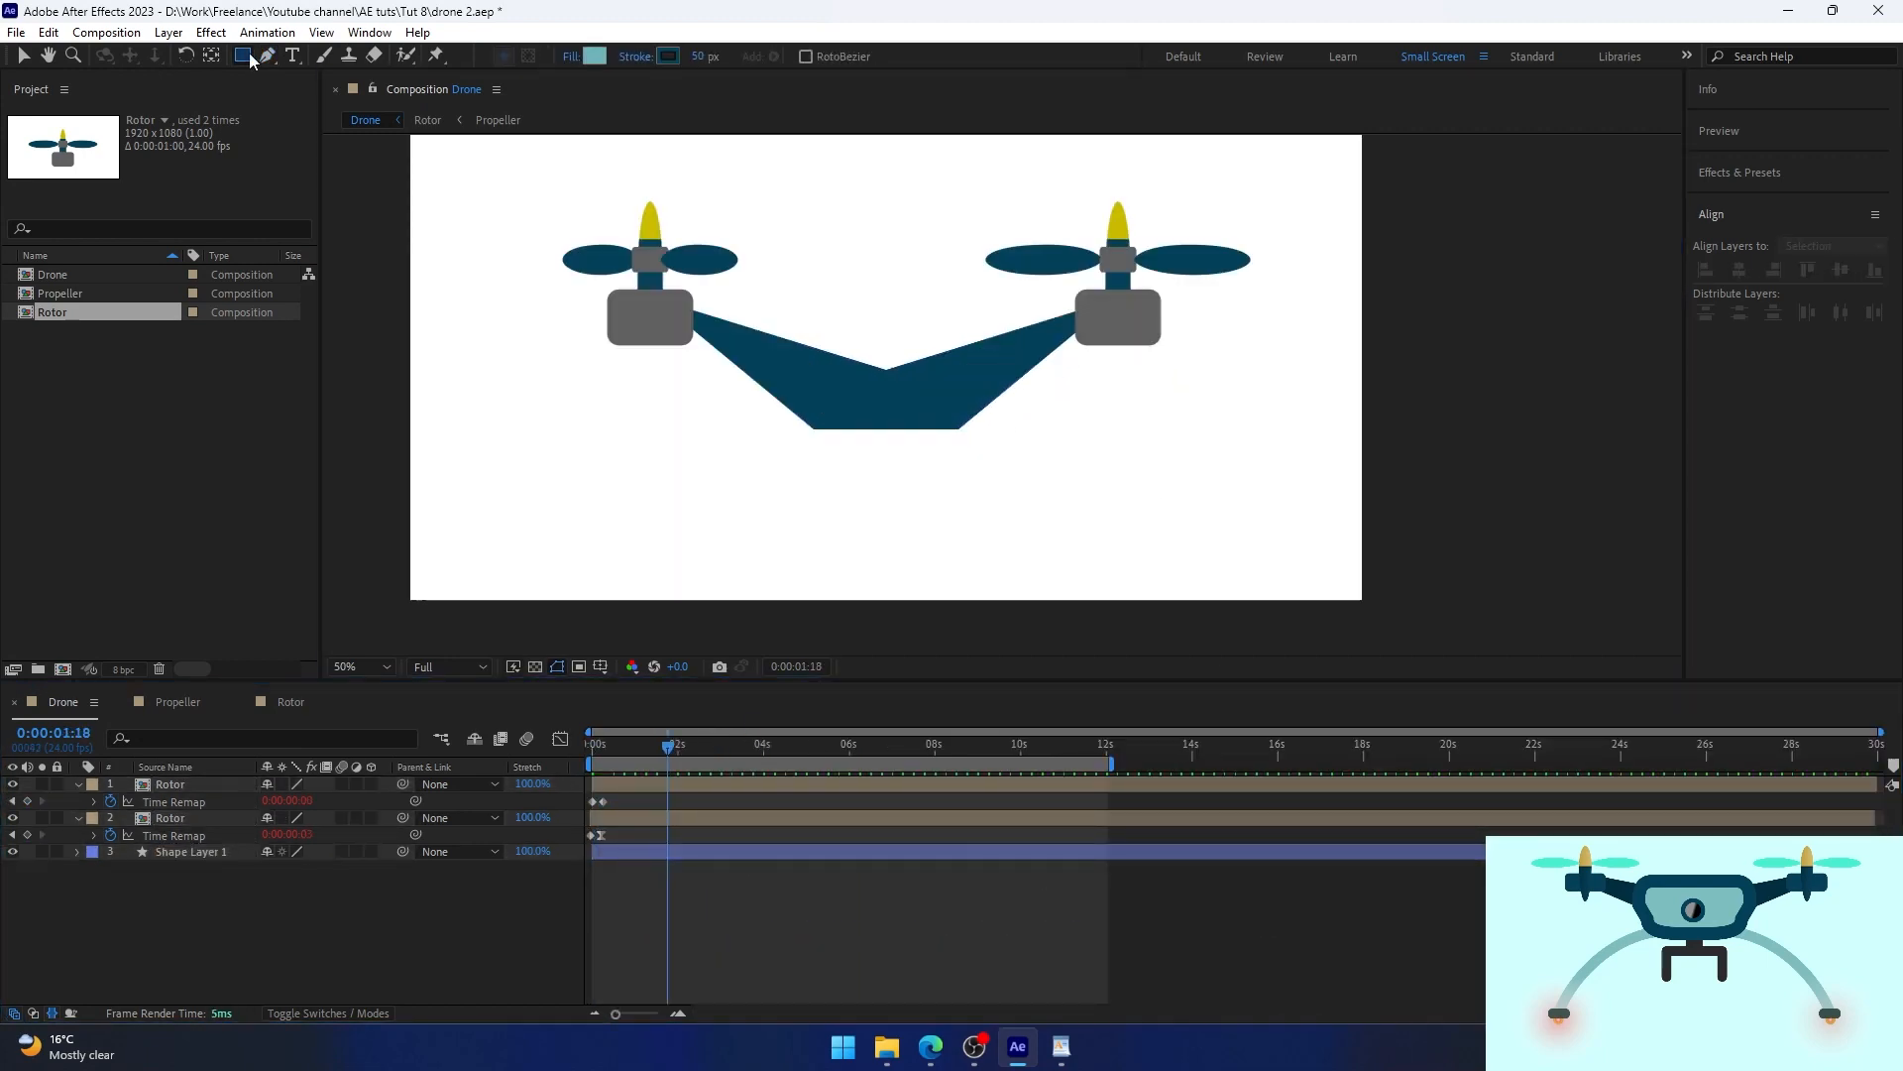
Draw a teal rectangle about 410 by 274 px with a 50 px dark blue stroke, centred between the arms.
click(243, 57)
drag(619, 383, 822, 520)
click(1738, 269)
key(ctrl+z)
key(ctrl+alt+Home)
click(1739, 270)
drag(886, 451, 886, 391)
Set the teal rectangle's roundness to 44 and convert its path to a Bezier path.
key(g)
click(111, 819)
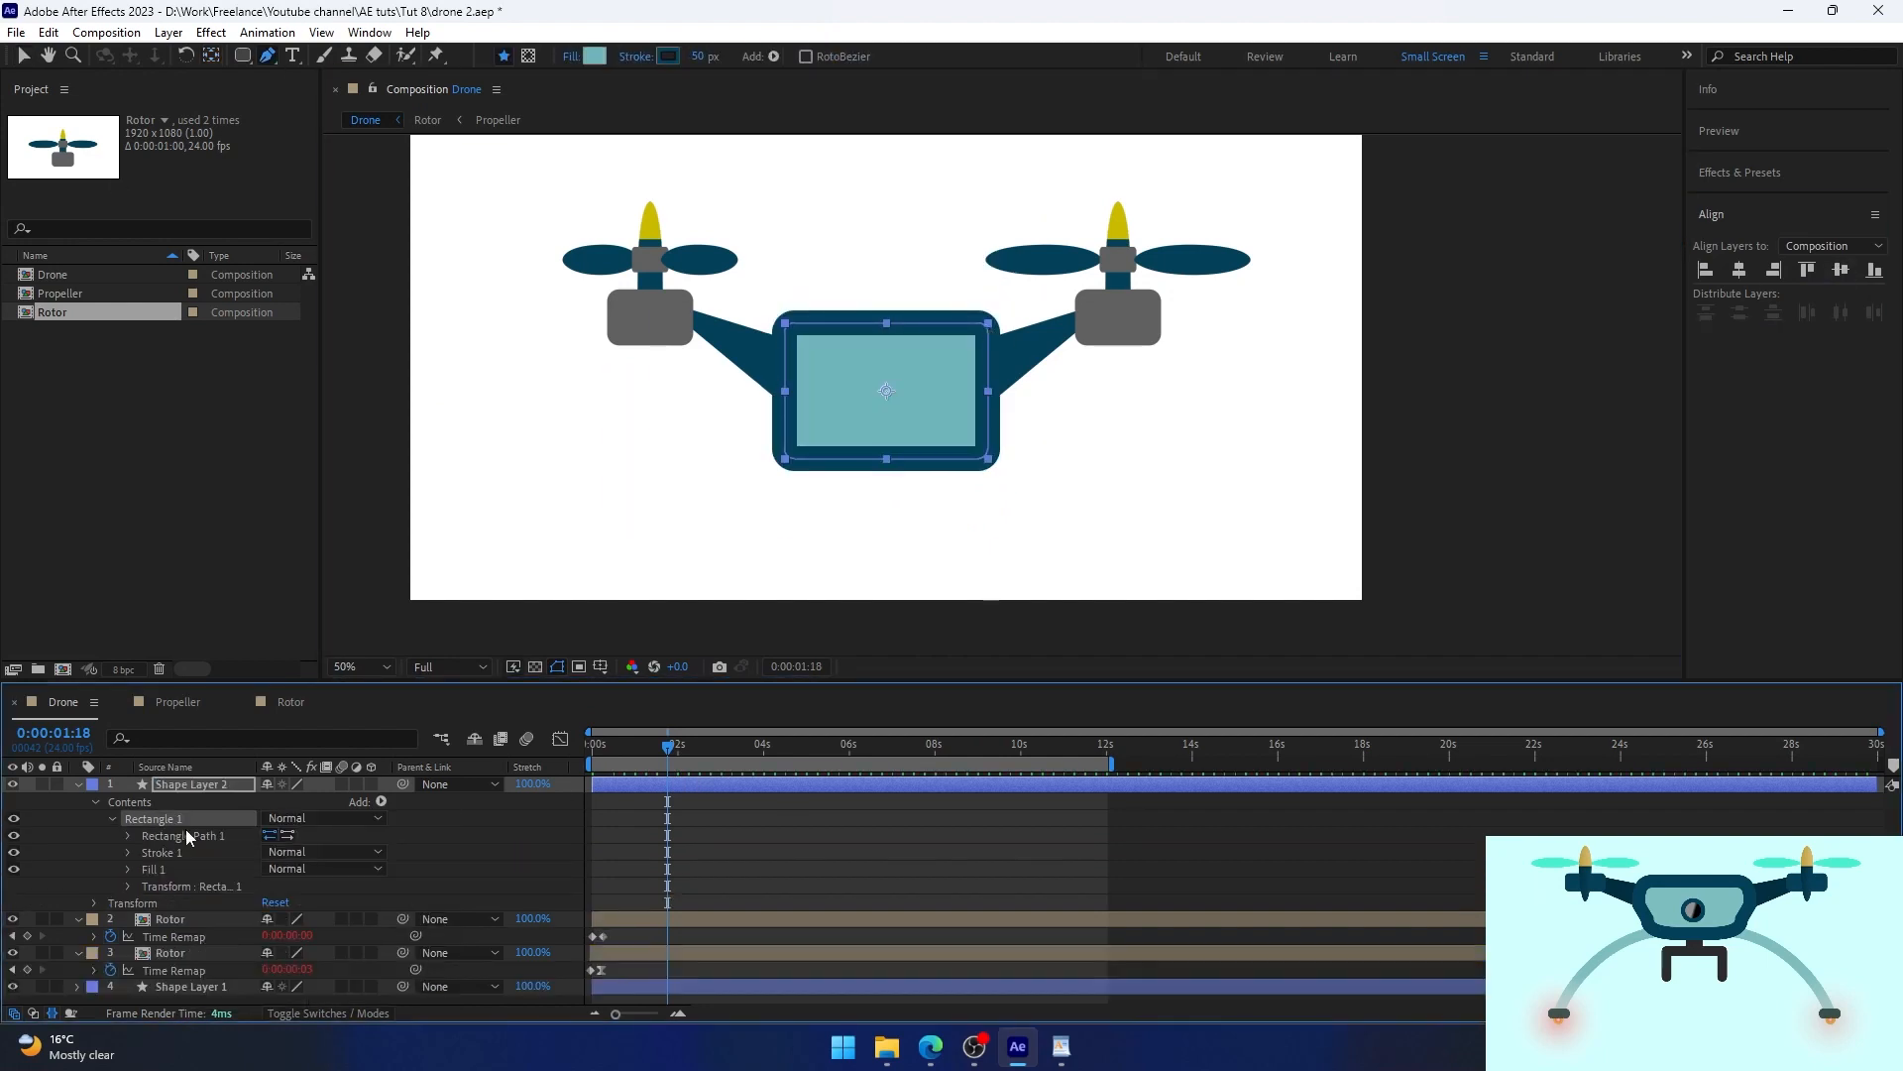
click(128, 836)
drag(272, 885, 295, 885)
right_click(188, 835)
click(260, 849)
Narrow the lower edge of the teal body by moving its bottom corner points inward.
key(v)
drag(930, 420, 1011, 518)
key(shift+Left)
key(shift+Left)
key(shift+Right)
key(shift+Right)
Delete the leftover Rectangle Path 1 from the body shape and select the Bezier Path 1.
click(15, 837)
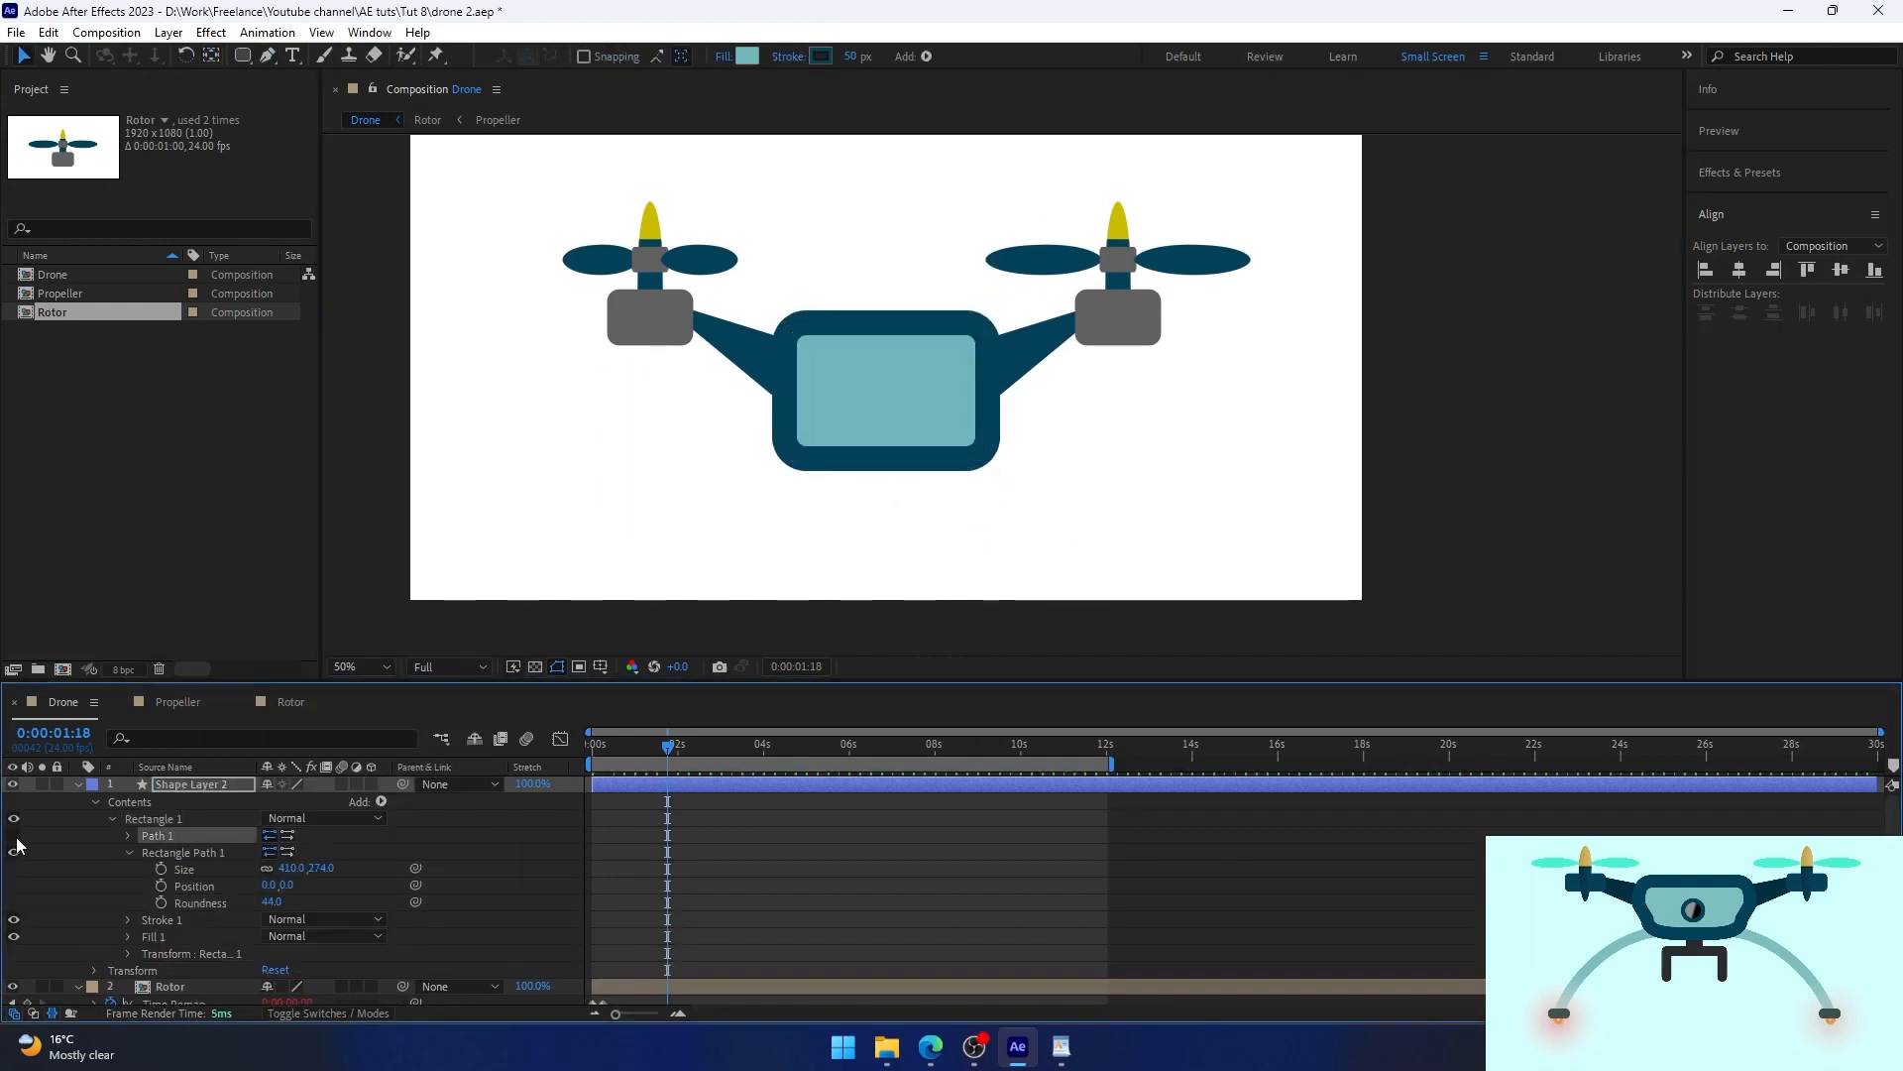
click(219, 857)
key(Delete)
click(218, 838)
Lower the body outline's top edge and spread its upper corners outward.
drag(743, 293, 1031, 367)
key(shift+Down)
key(shift+Down)
drag(939, 315, 1027, 385)
key(shift+Right)
key(shift+Right)
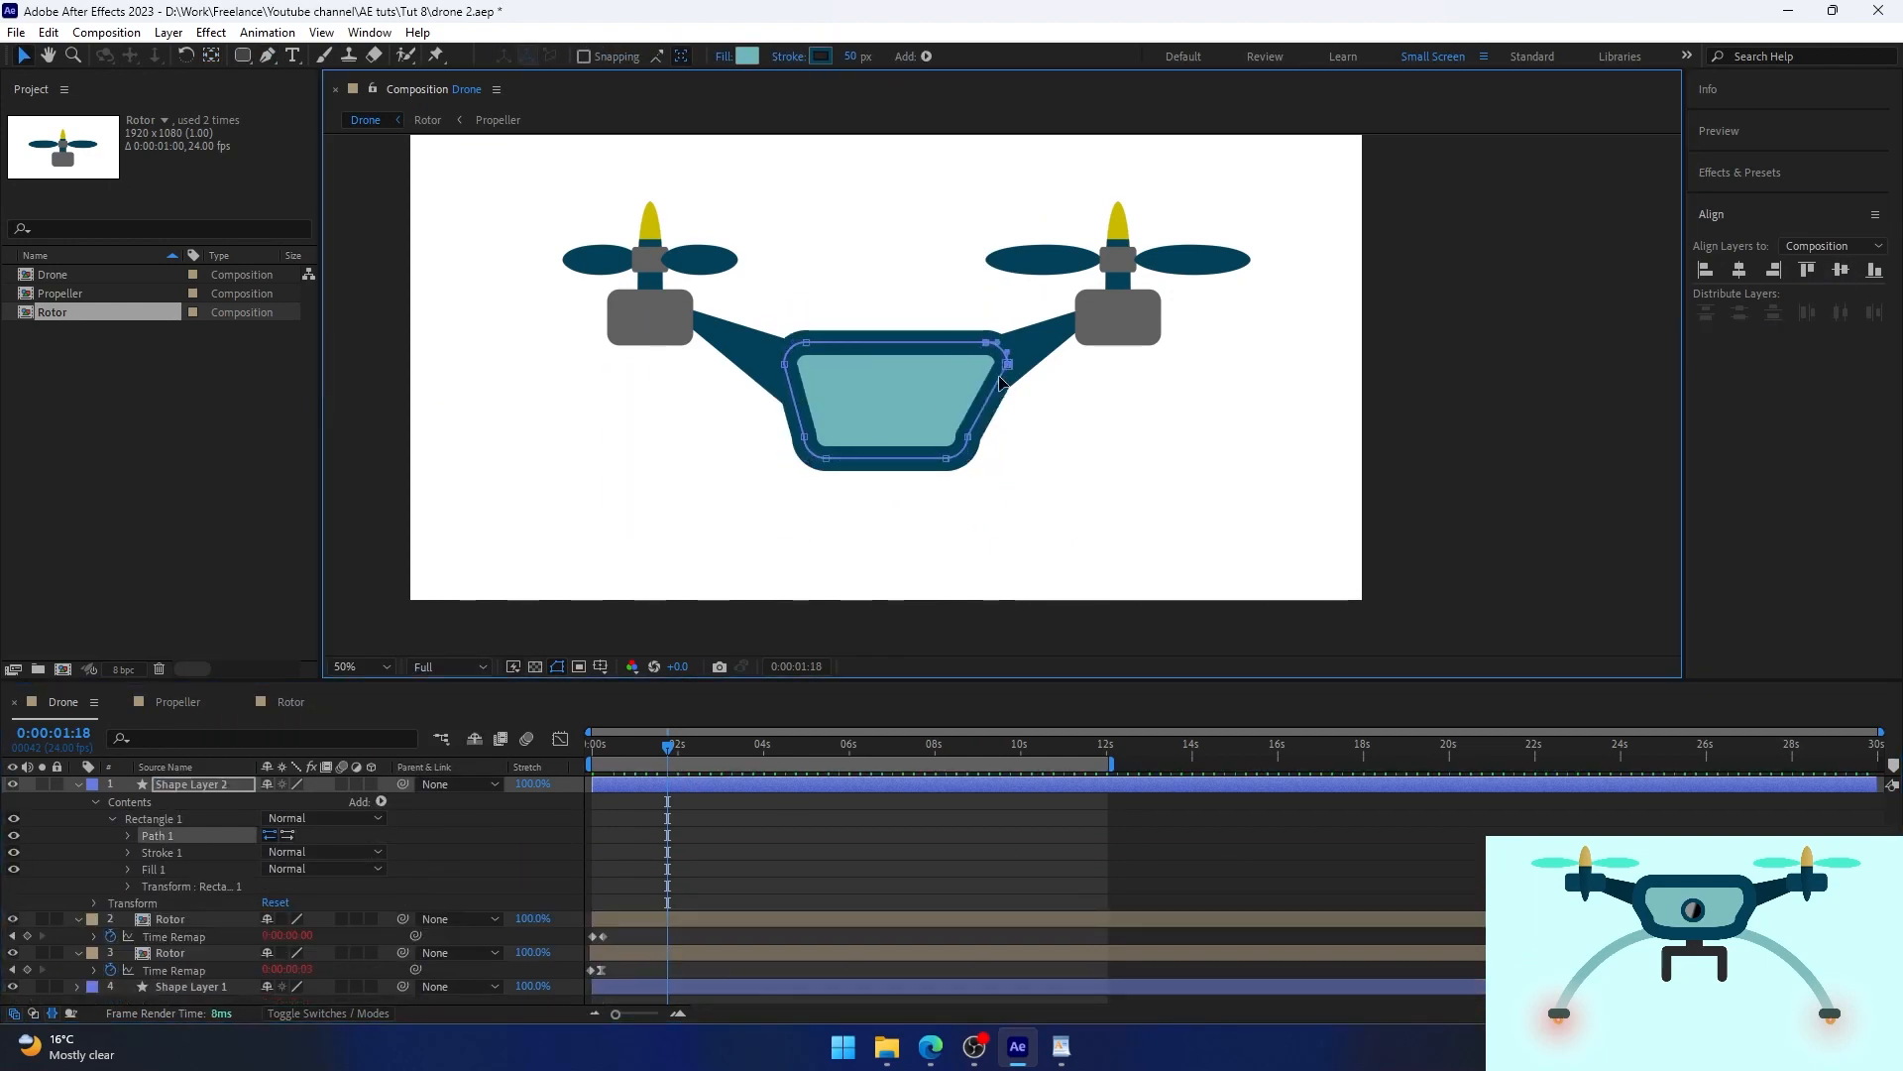
Add a midpoint to the body's bottom edge and pull it down into a smooth rounded curve.
drag(764, 409, 1070, 480)
key(shift+Up)
key(shift+Up)
key(g)
drag(885, 437, 892, 472)
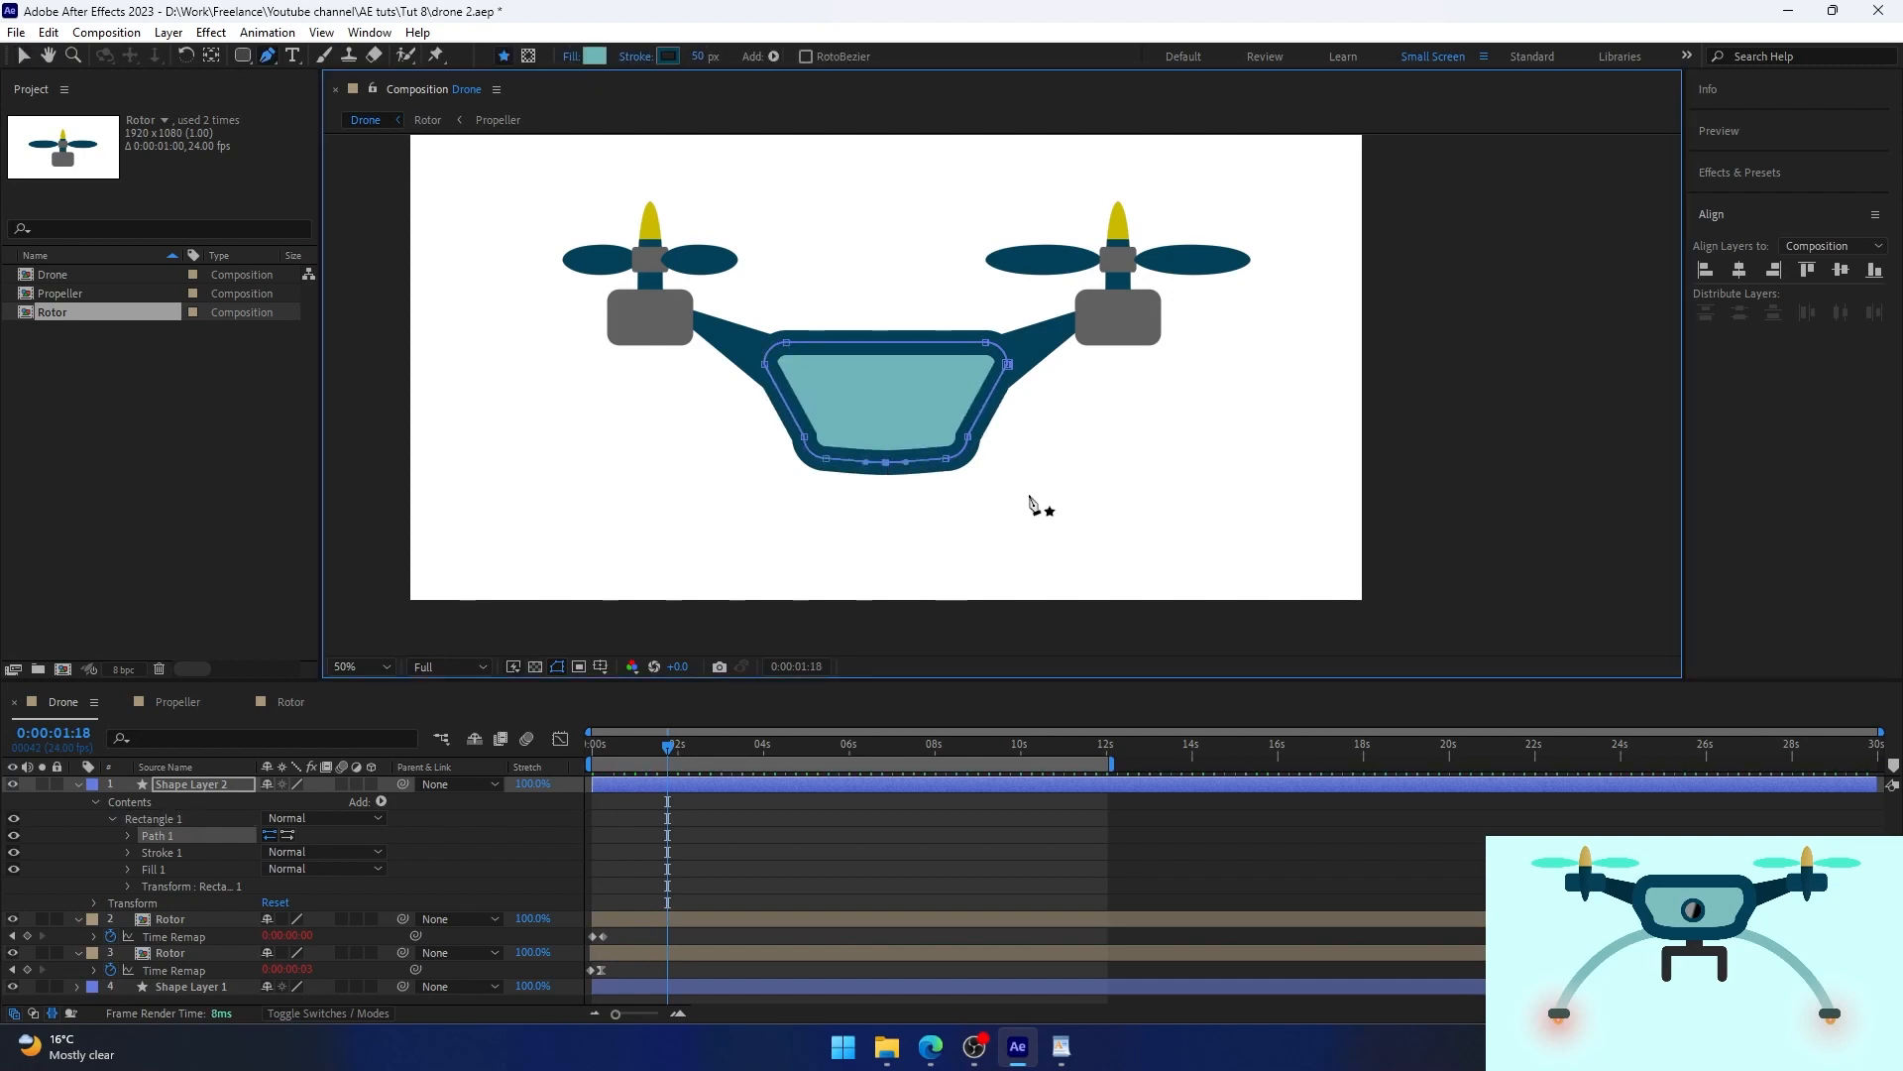
scroll(952, 525, up, 2)
click(950, 522)
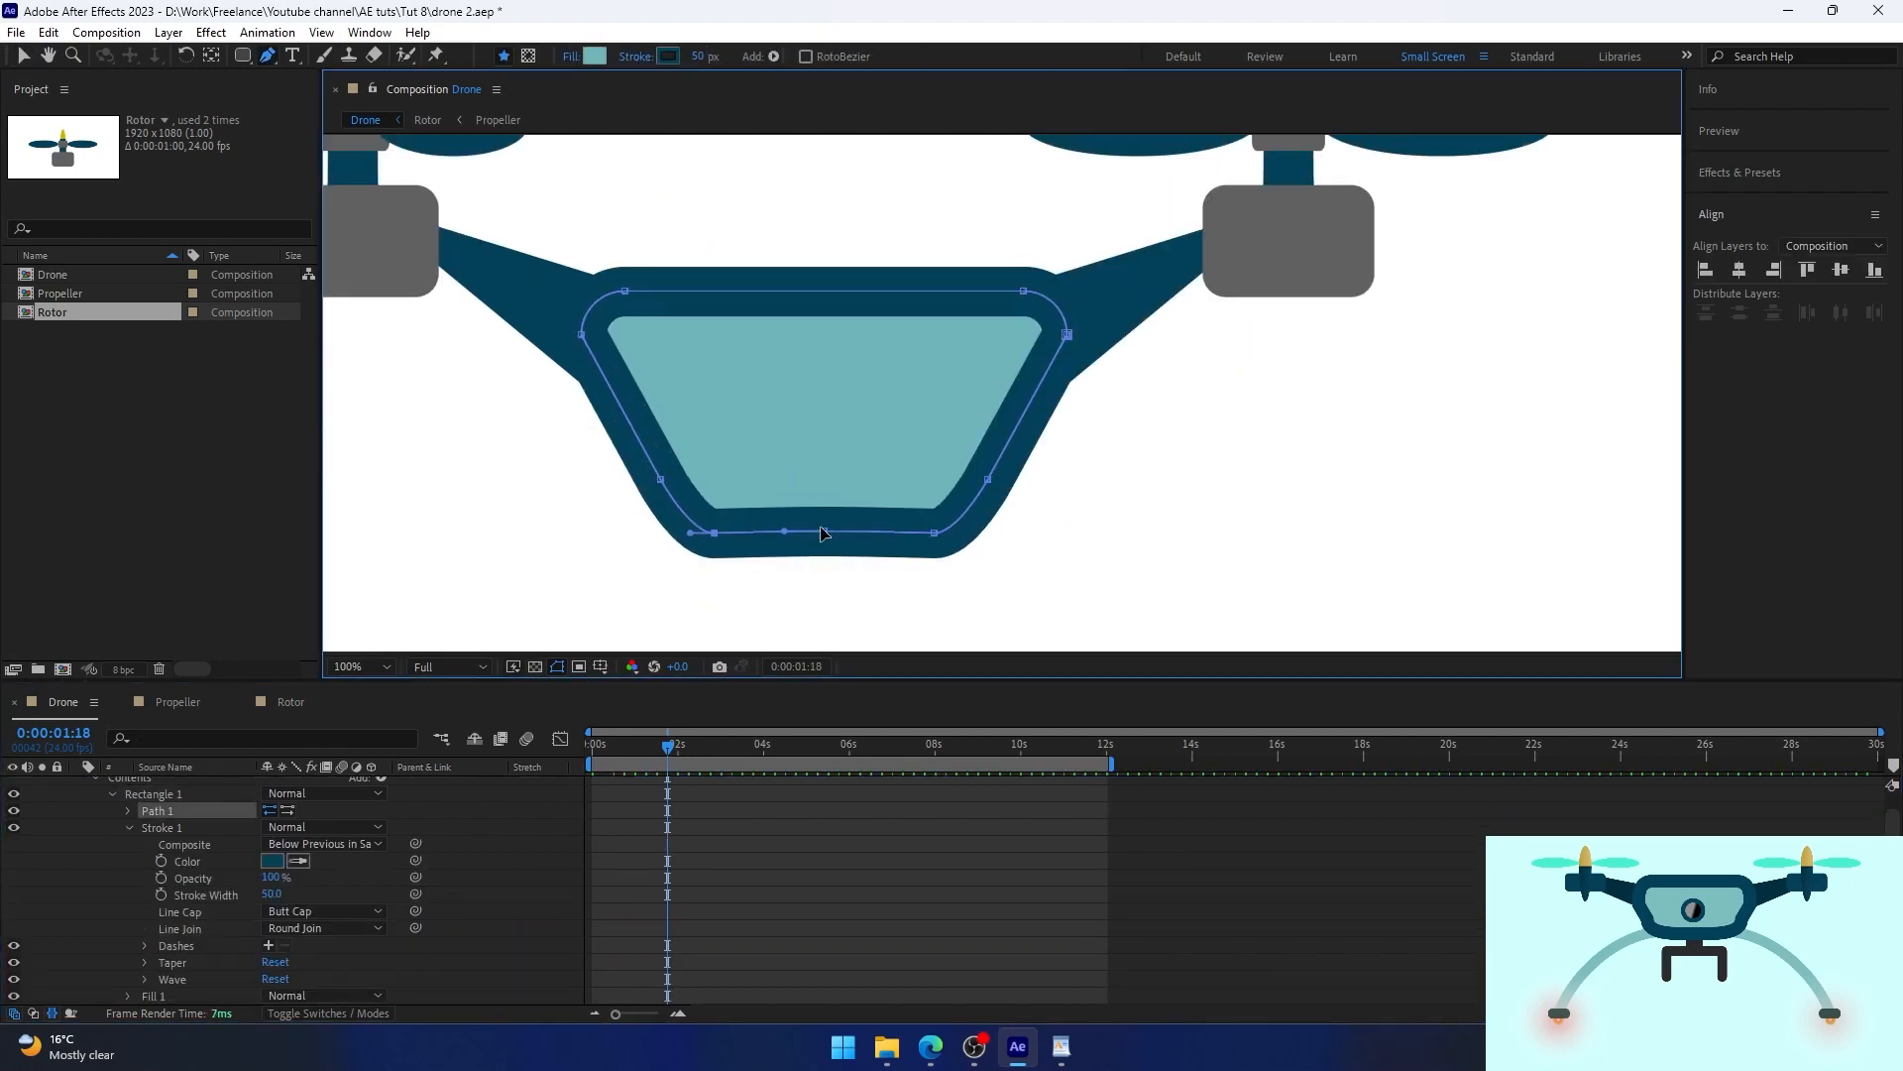
drag(825, 531, 832, 545)
scroll(835, 546, down, 1)
Raise the upper edge points of the body outline to make the body taller.
key(v)
click(481, 321)
click(267, 56)
key(shift+Up)
key(shift+Up)
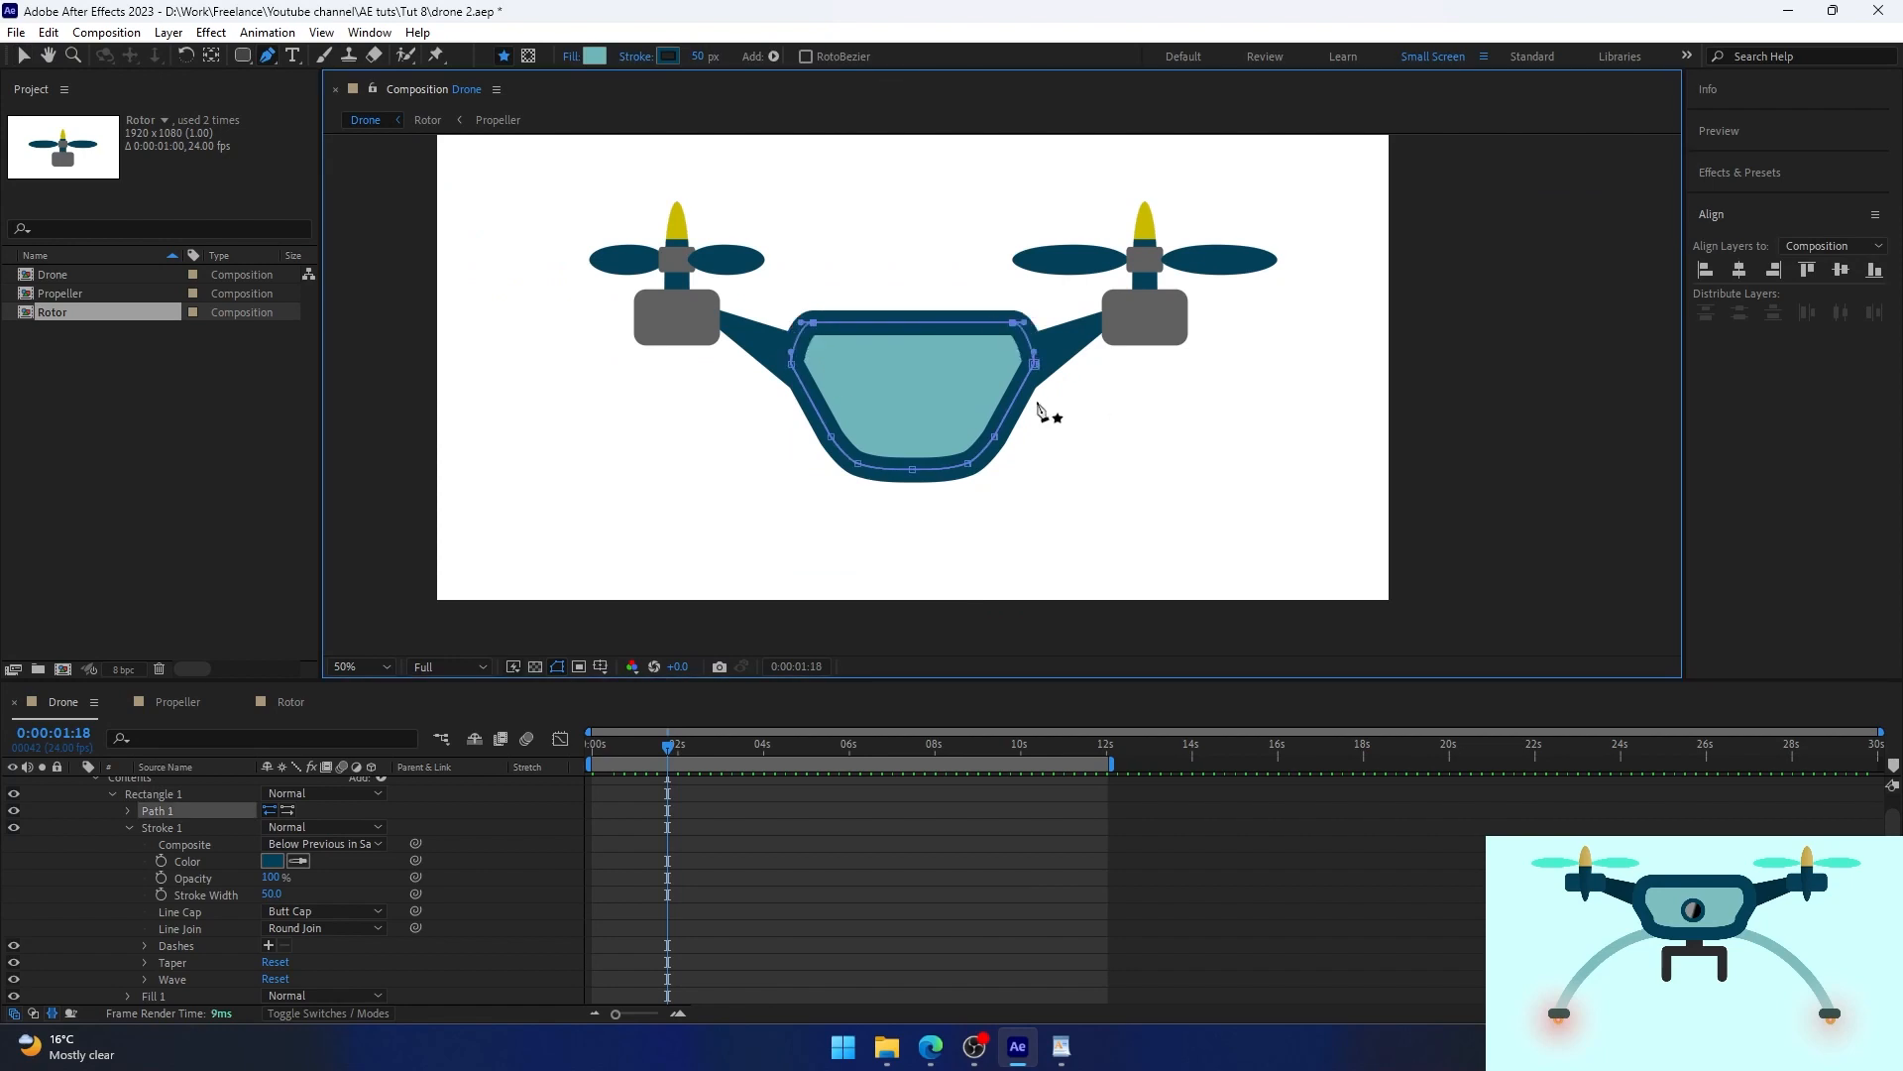
Draw a teal circle with a 50 px dark blue stroke in the centre of the body as the camera.
click(24, 56)
drag(242, 57, 307, 112)
key(y)
click(721, 808)
scroll(721, 788, up, 1)
mouse_move(687, 424)
shift+mouse_down()
mouse_move(753, 490)
mouse_move(913, 396)
shift+mouse_up()
click(722, 789)
key(v)
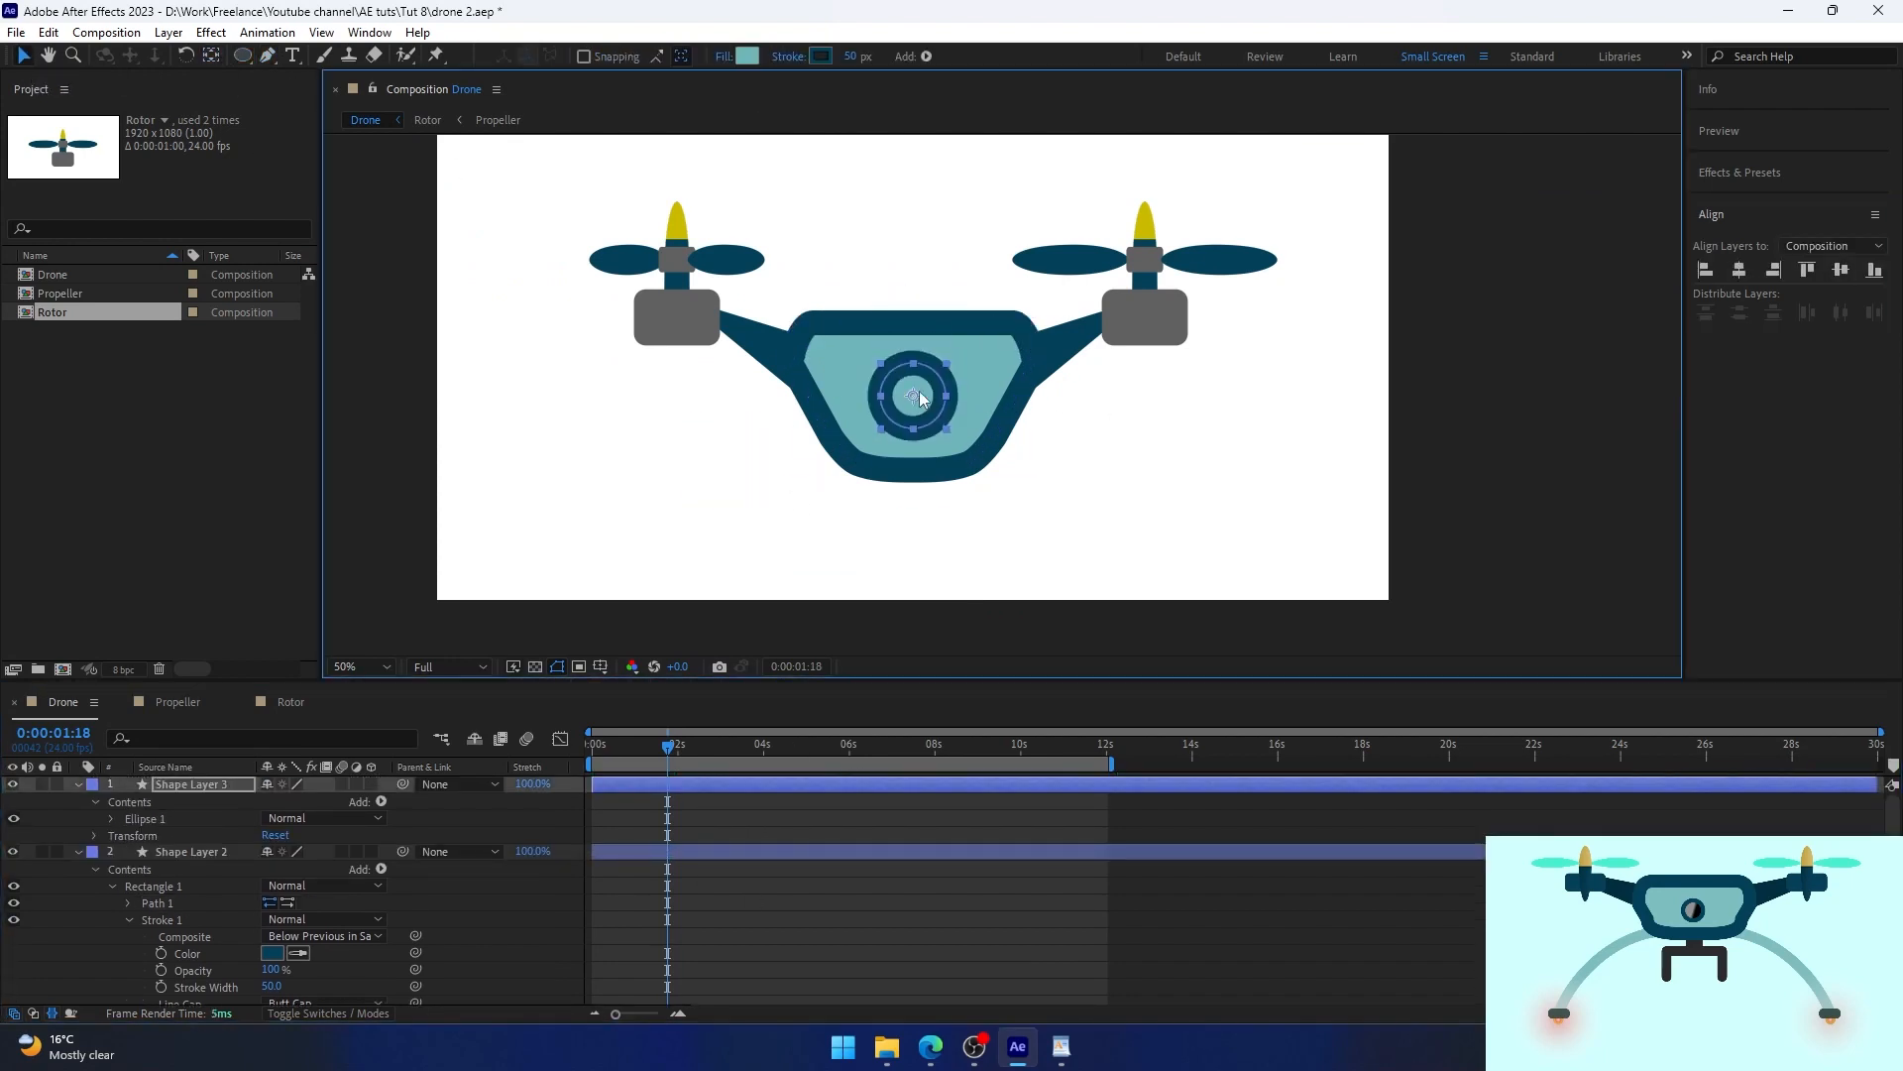
Fill the camera circle with a light grey to black gradient running diagonally across the lens.
click(723, 57)
click(862, 443)
click(890, 550)
click(747, 56)
click(237, 461)
drag(520, 372, 182, 372)
click(123, 372)
click(585, 329)
drag(962, 396, 950, 430)
click(637, 529)
Parent the Camera and Wings layers to Main and both rotors to Wings, and move the whole drone up.
scroll(856, 437, down, 2)
click(161, 853)
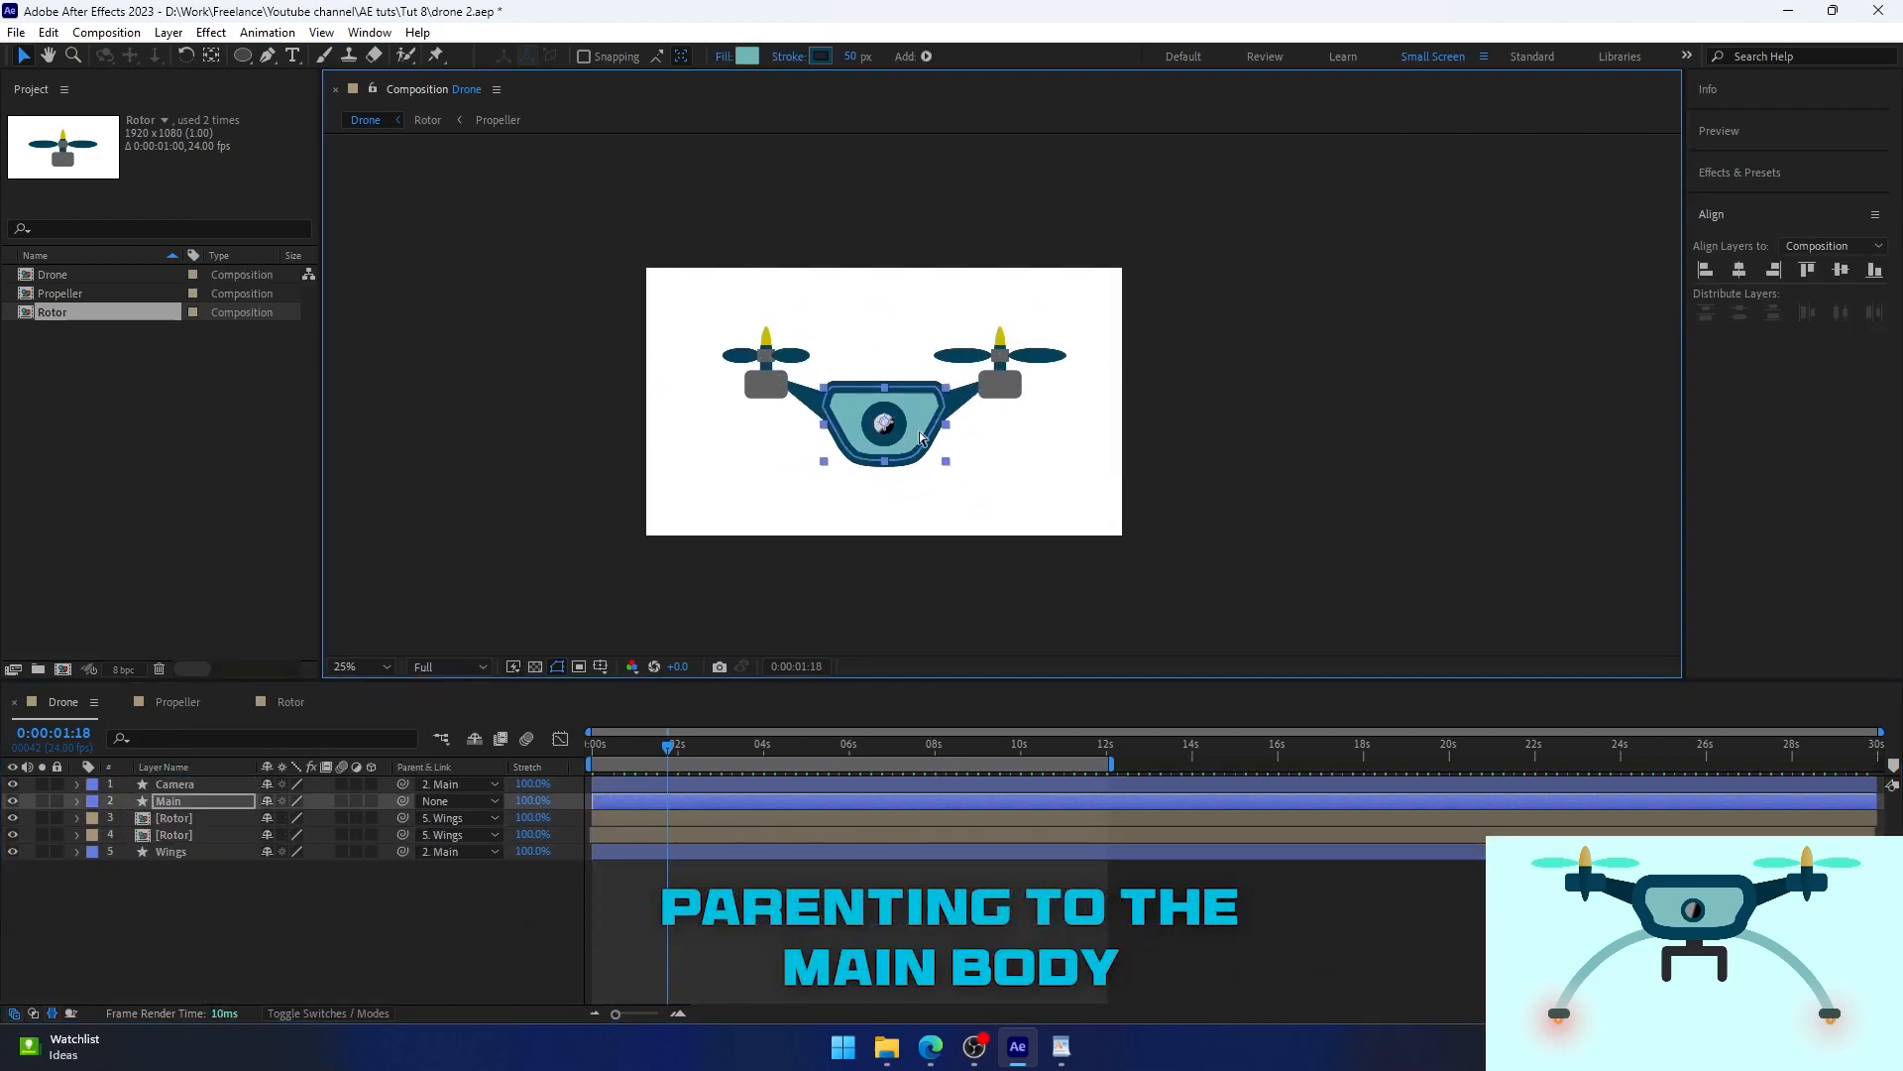
drag(921, 467, 921, 428)
Draw a leg path from the body's lower right side toward the canvas's lower right, curving outward.
scroll(921, 428, up, 1)
key(g)
click(929, 347)
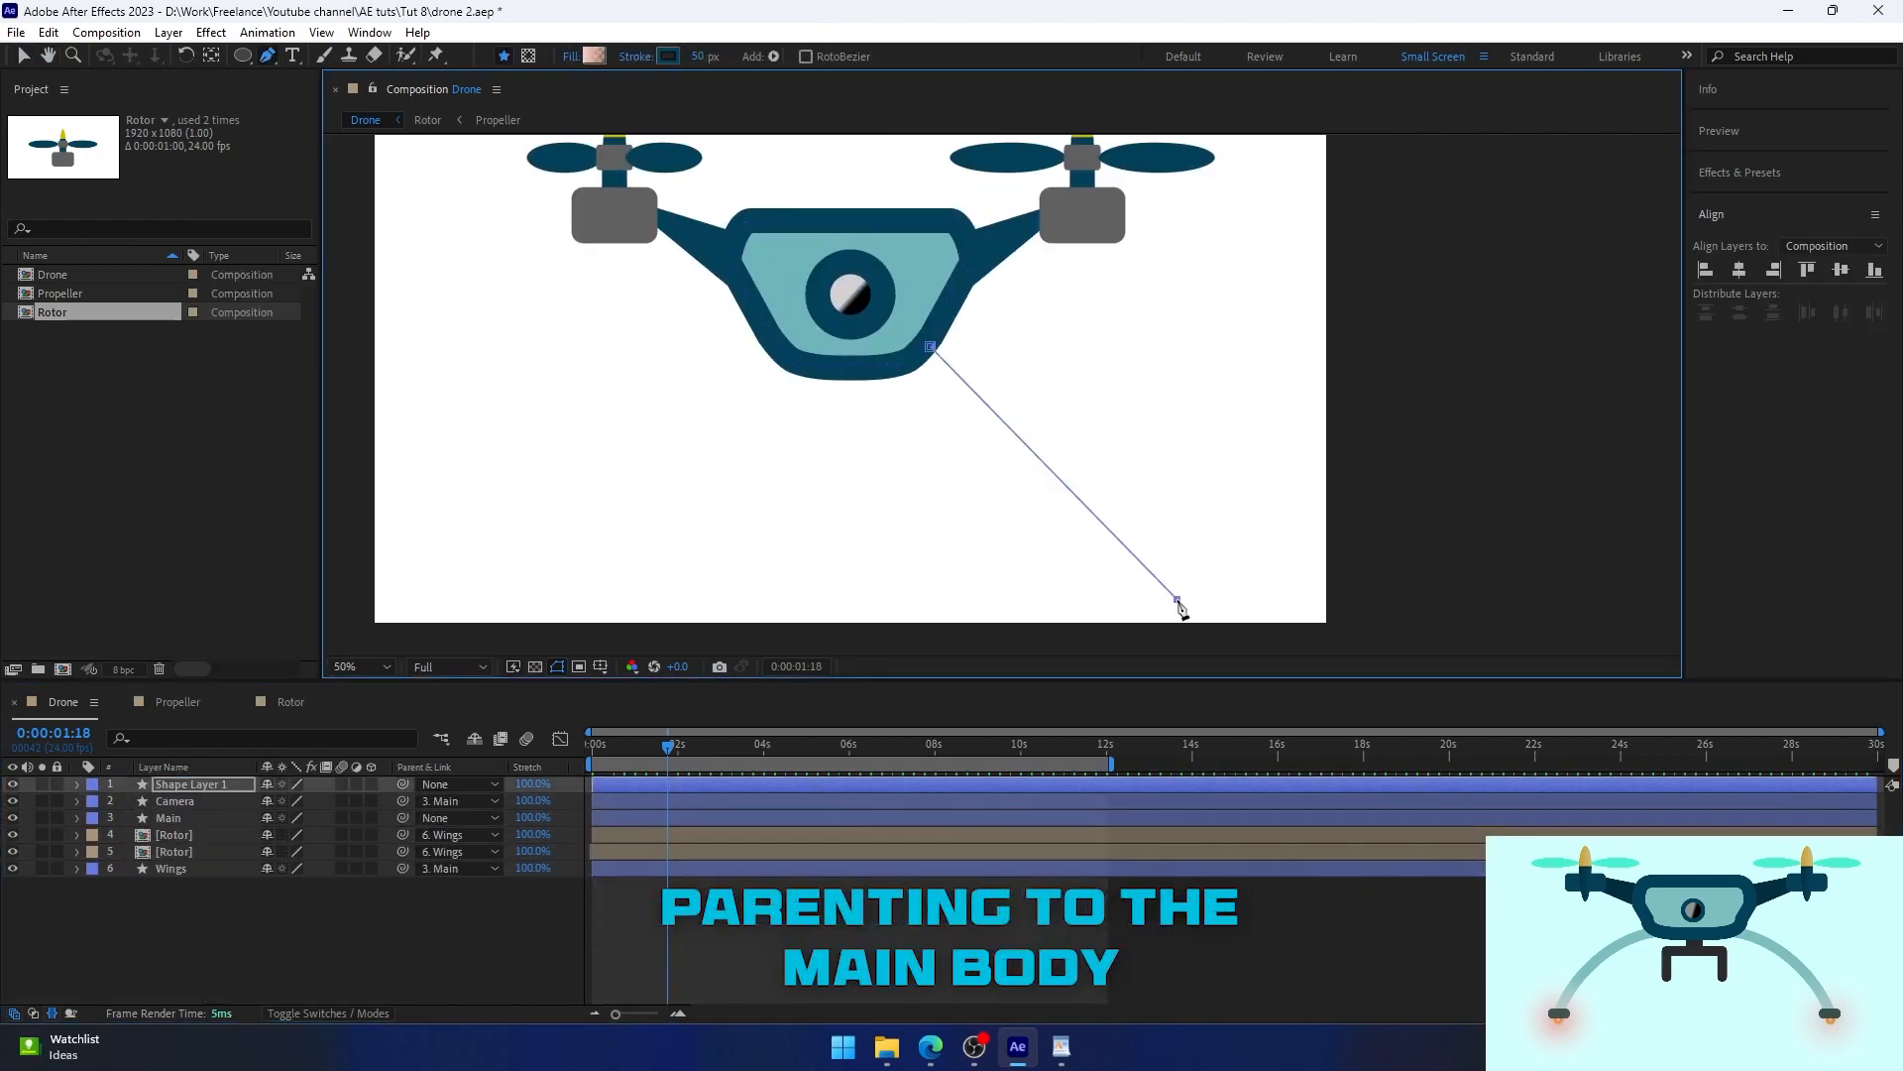
click(1178, 599)
drag(1051, 486, 1106, 441)
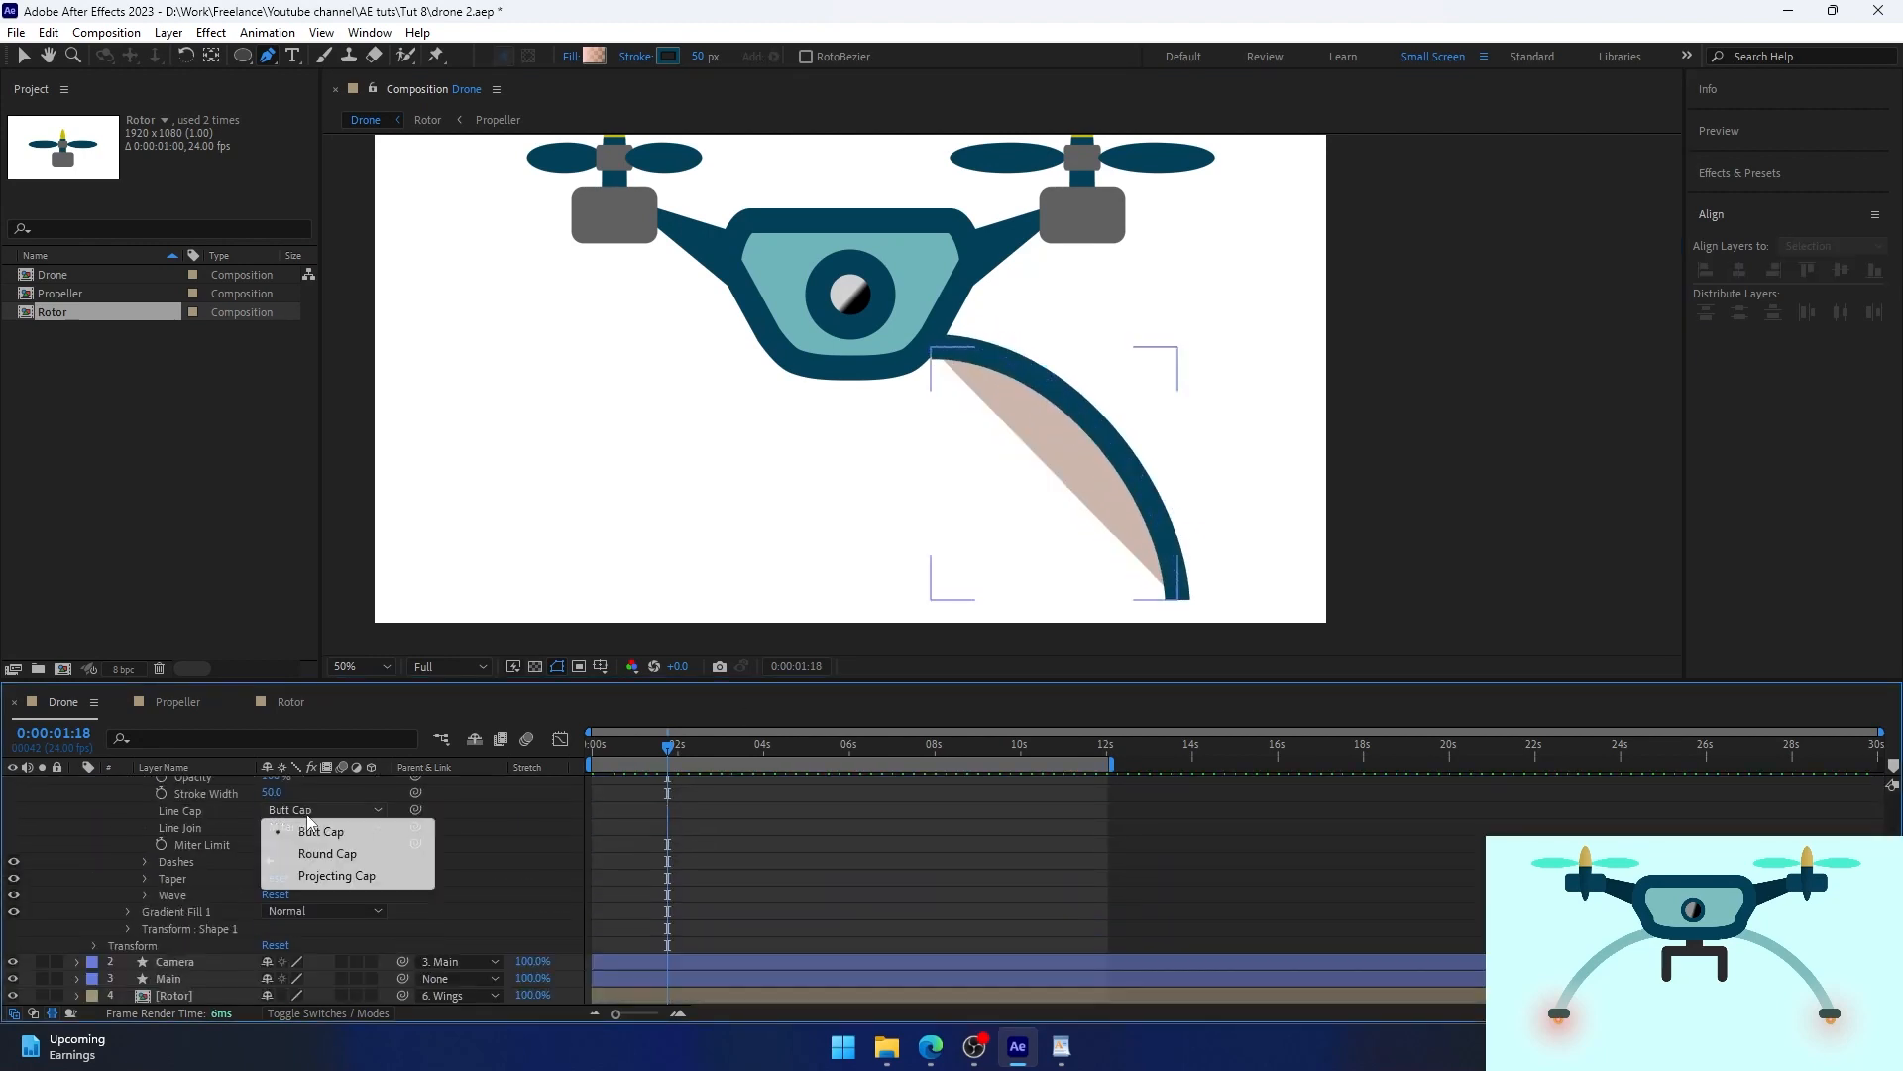
Set the leg stroke's line cap to Round Cap and hide its gradient fill.
click(315, 842)
click(1096, 426)
click(14, 911)
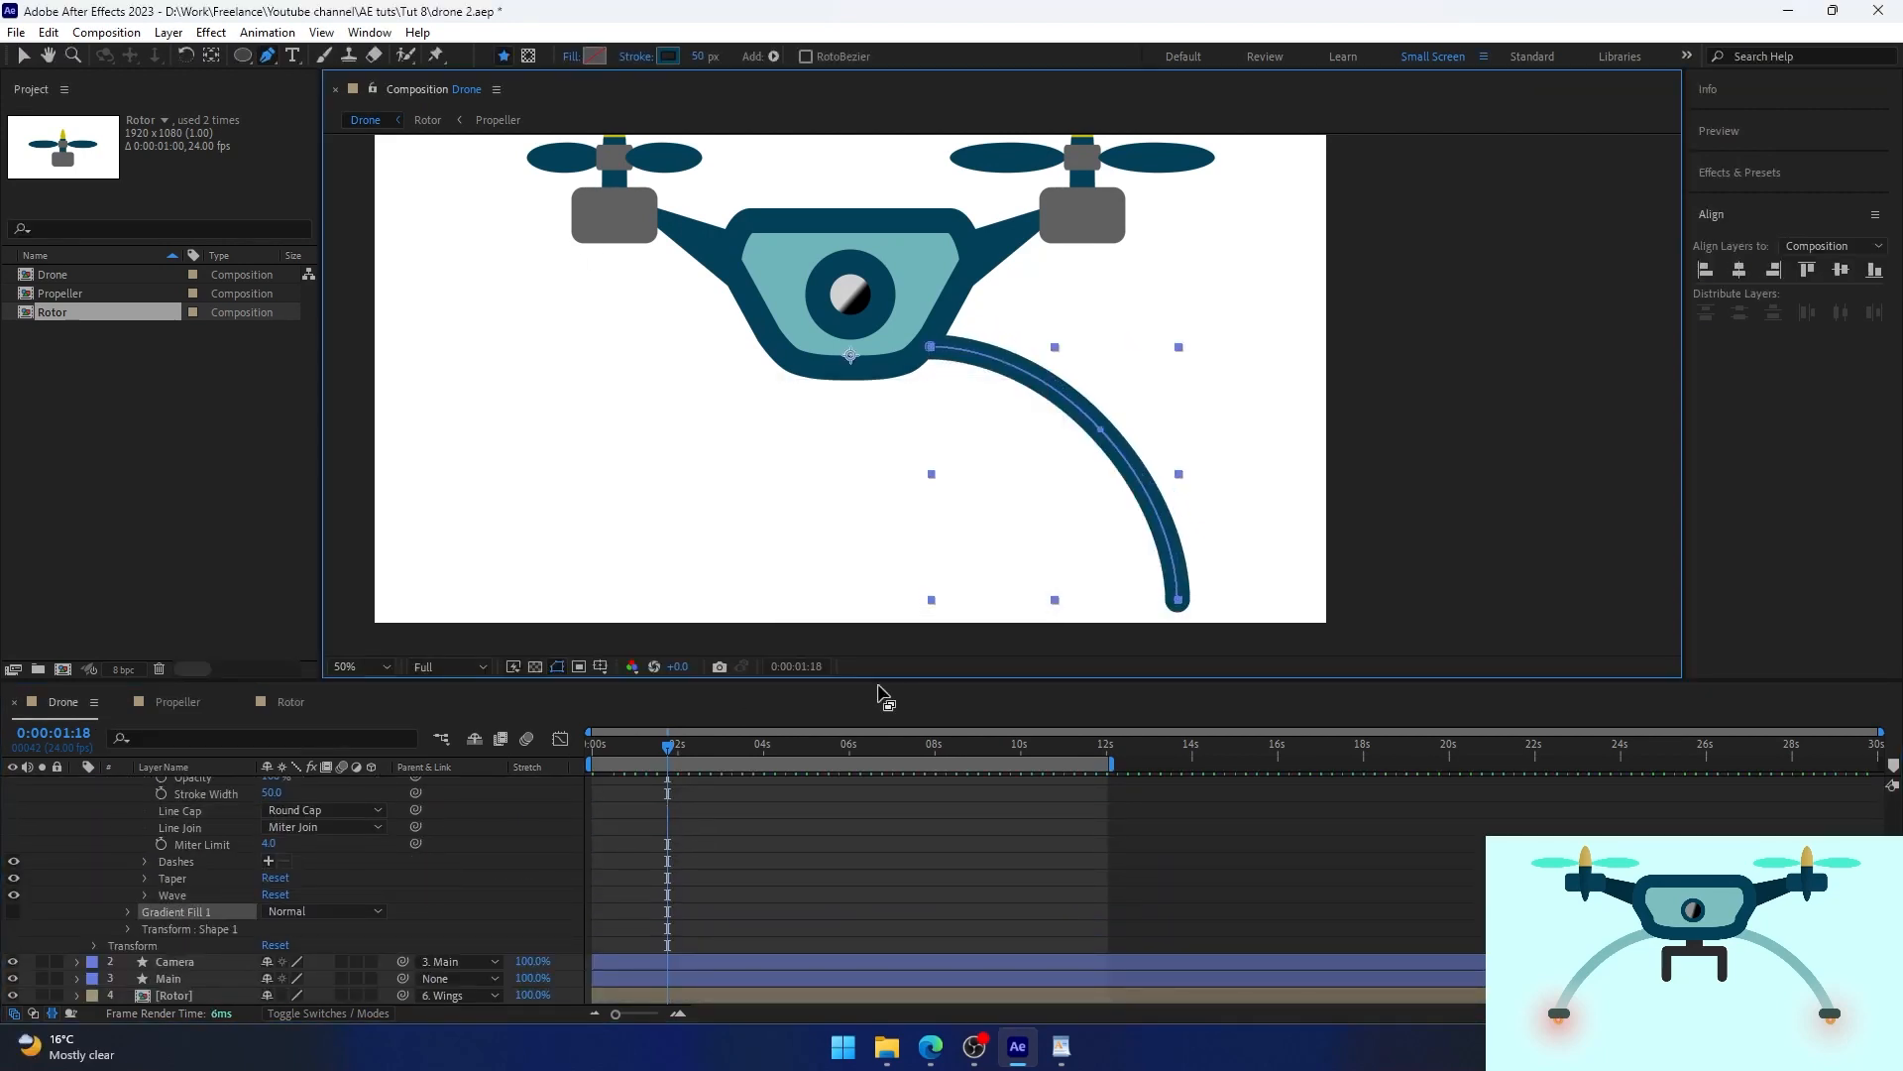
key(u)
Pre-compose the leg layer into a new composition named l_Leg and open it.
click(192, 784)
key(ctrl+shift+c)
text(l_Leg)
click(937, 608)
double_click(192, 784)
Draw a short horizontal foot line across the leg's lower end and give it a Round Cap.
scroll(1086, 543, up, 1)
click(1000, 487)
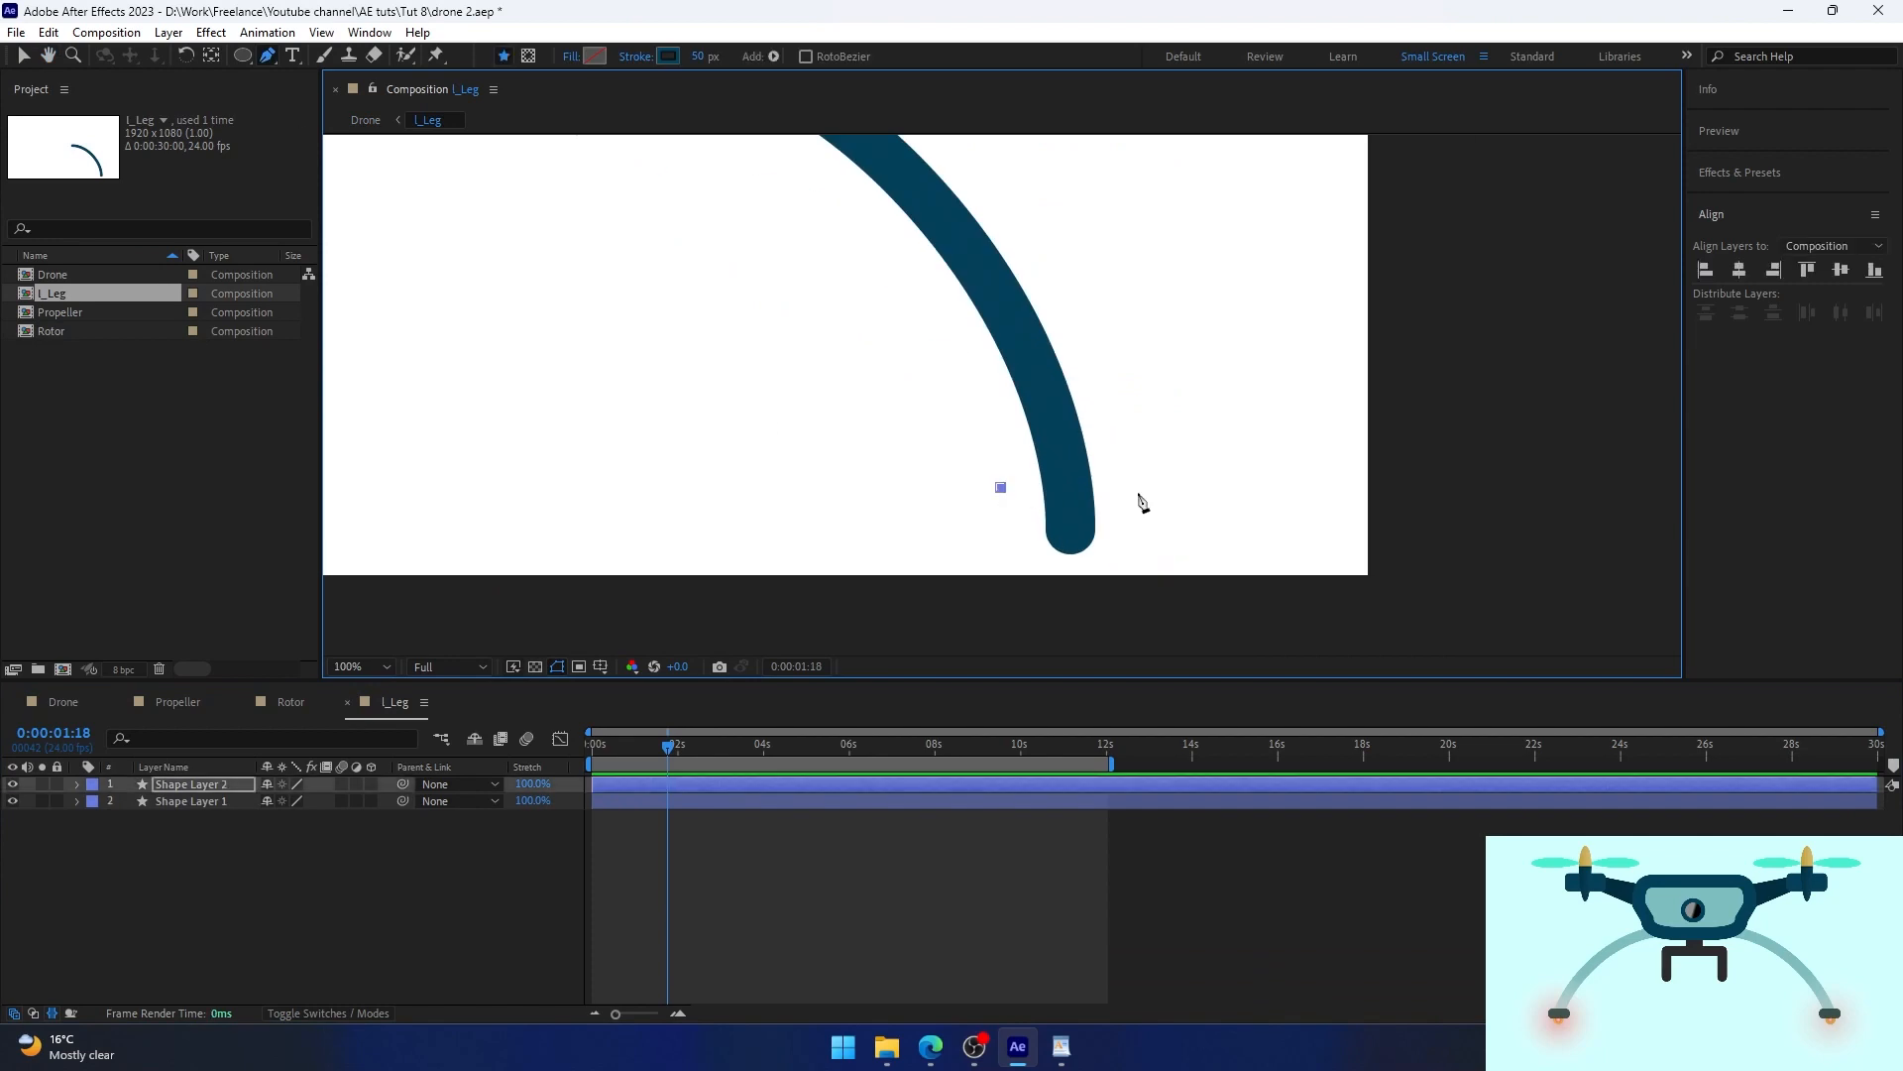
shift+click(1126, 487)
click(78, 784)
click(322, 911)
click(315, 937)
key(v)
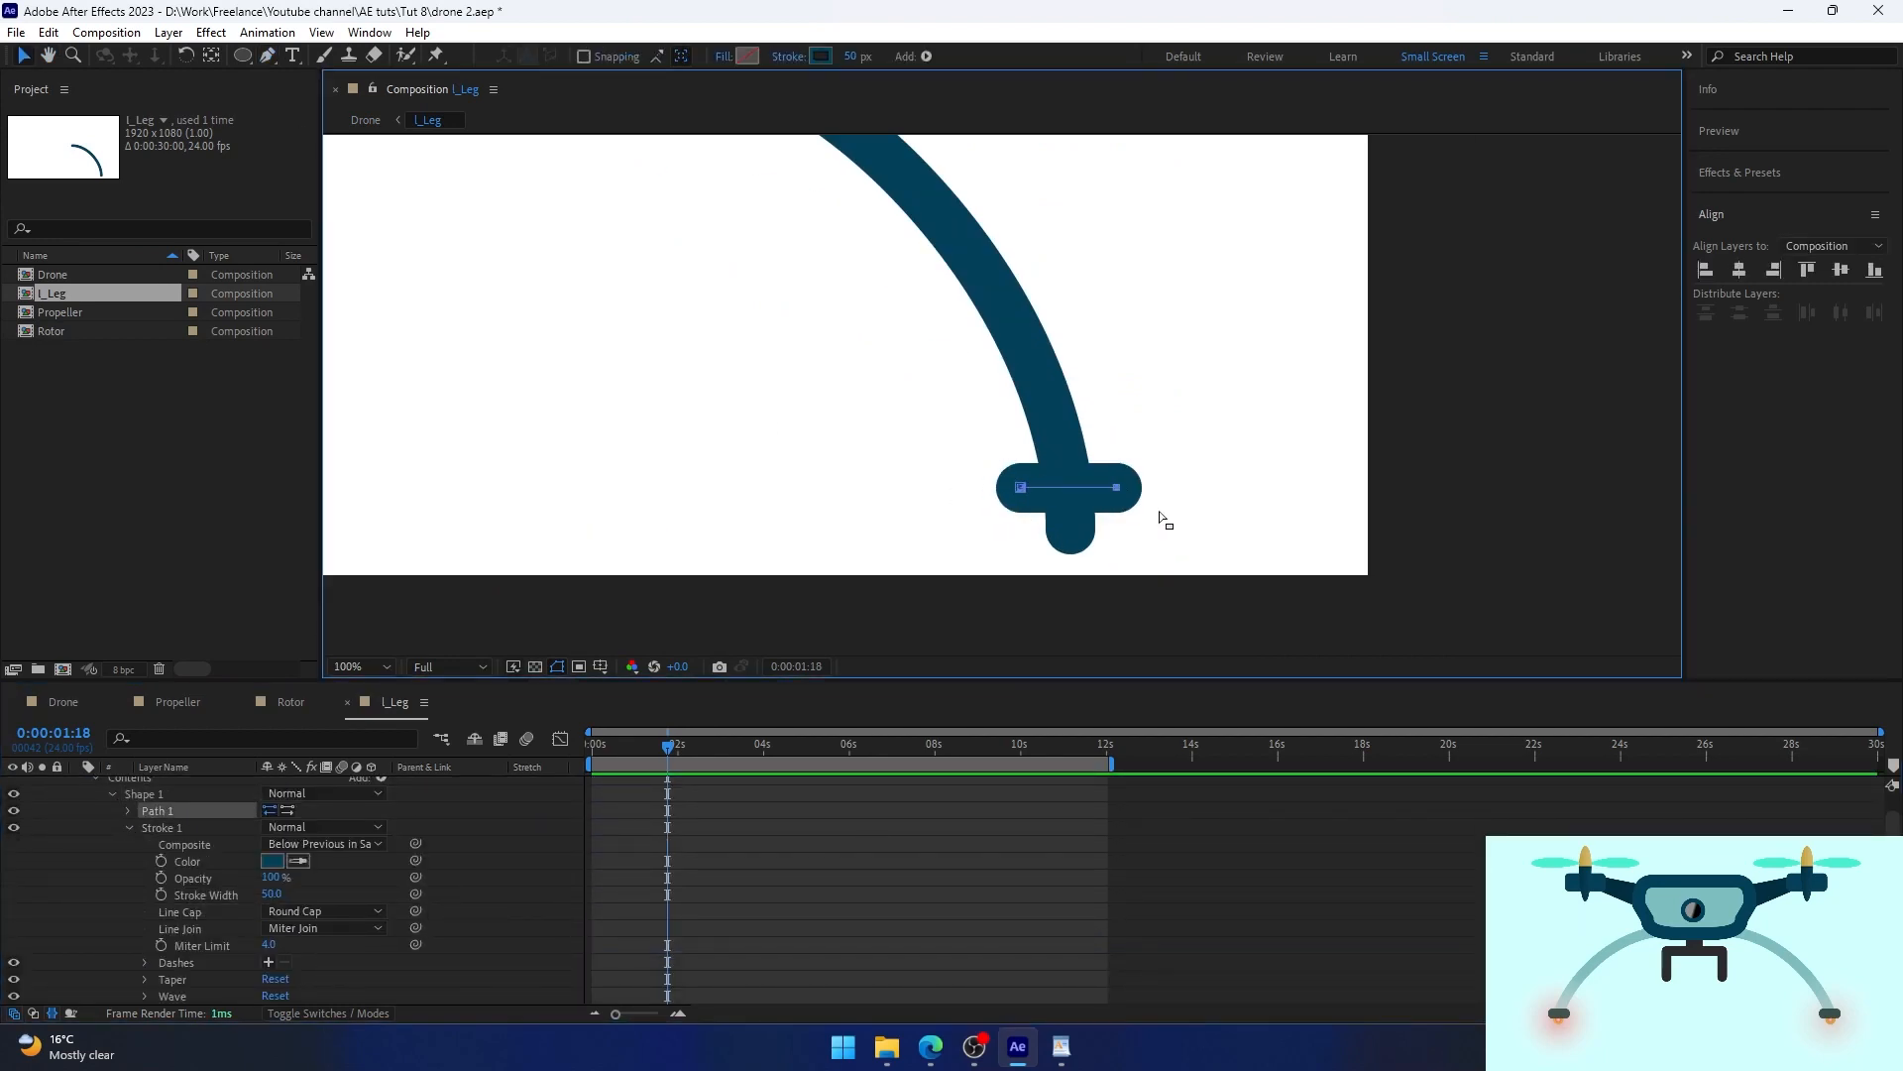
Recolour the leg's stroke light blue to set it apart from the dark blue foot.
click(271, 860)
click(357, 680)
key(Return)
click(129, 828)
Duplicate the leg layer and mask the copy with a rectangle around the leg's lower tip.
key(ctrl+d)
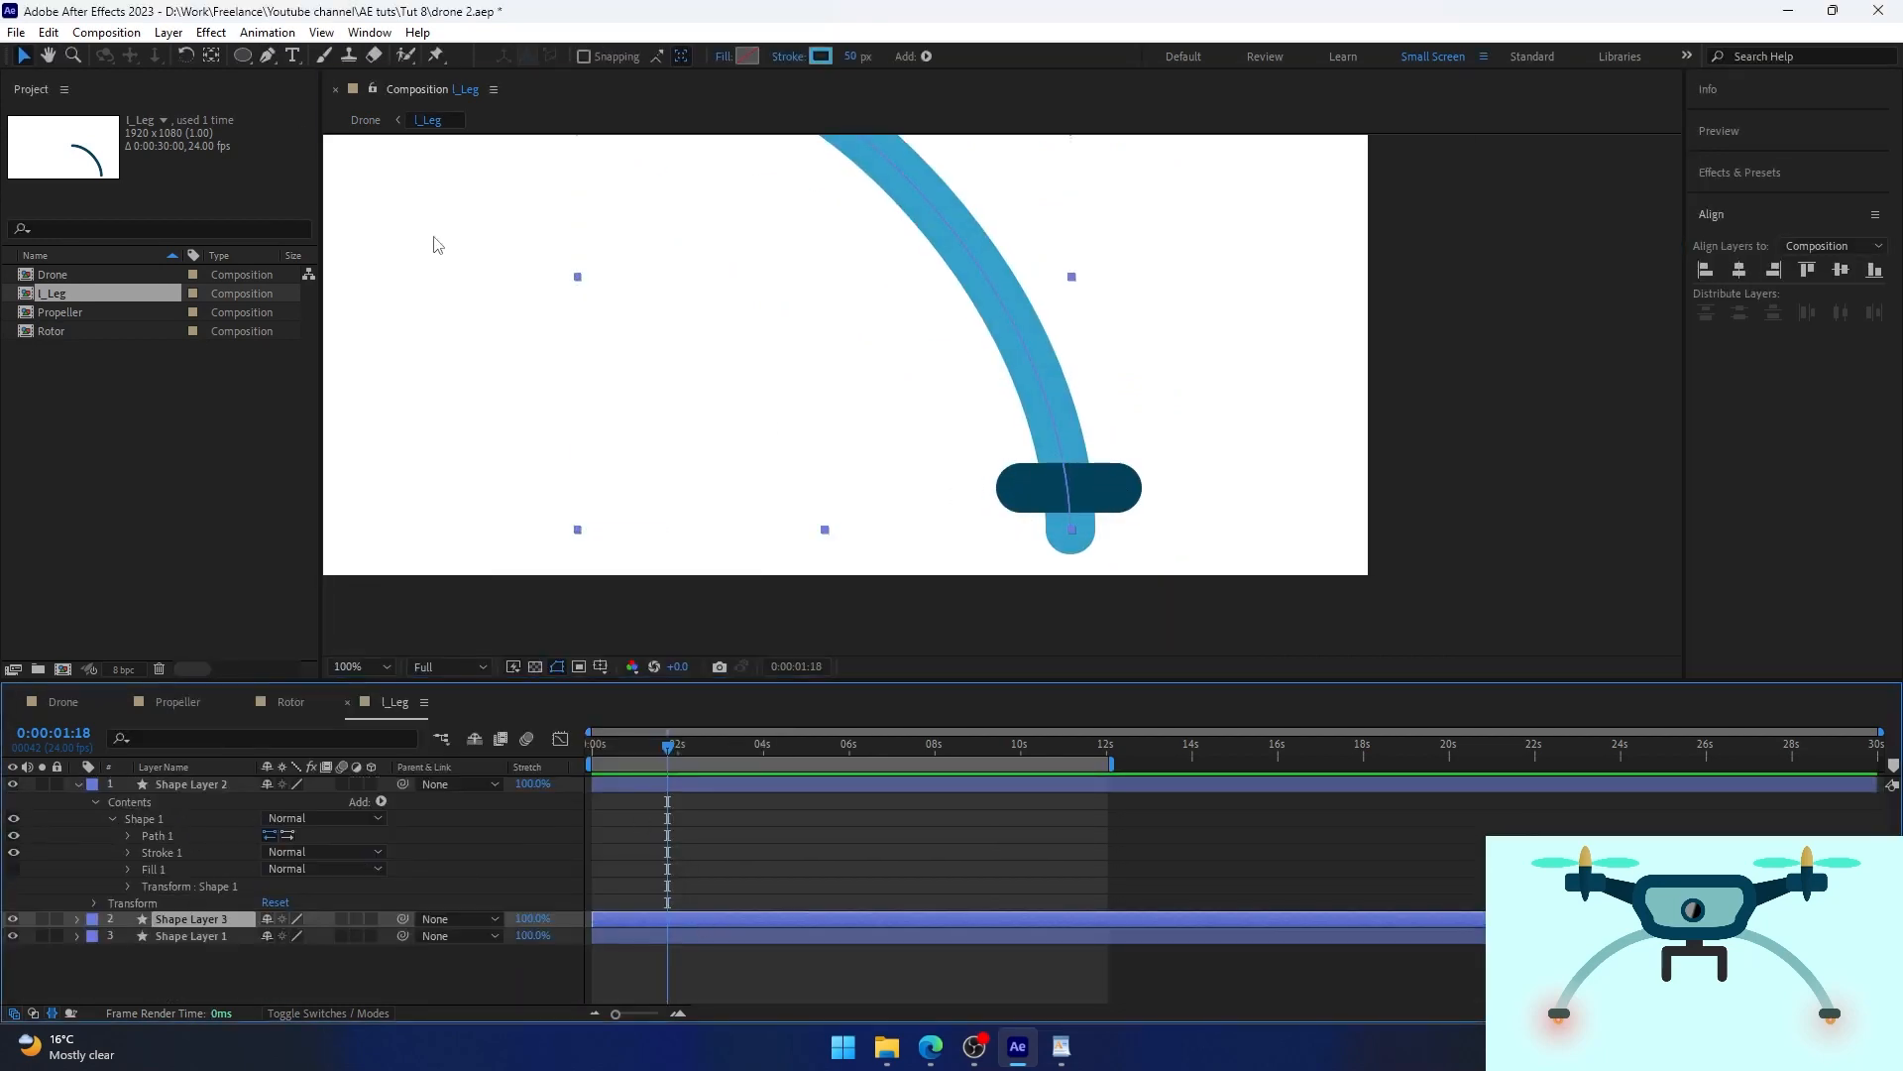
drag(242, 56, 298, 79)
drag(1008, 563, 1143, 492)
Set the masked leg tip's stroke colour to orange D96236.
click(668, 57)
click(543, 861)
click(680, 645)
click(930, 1047)
click(669, 57)
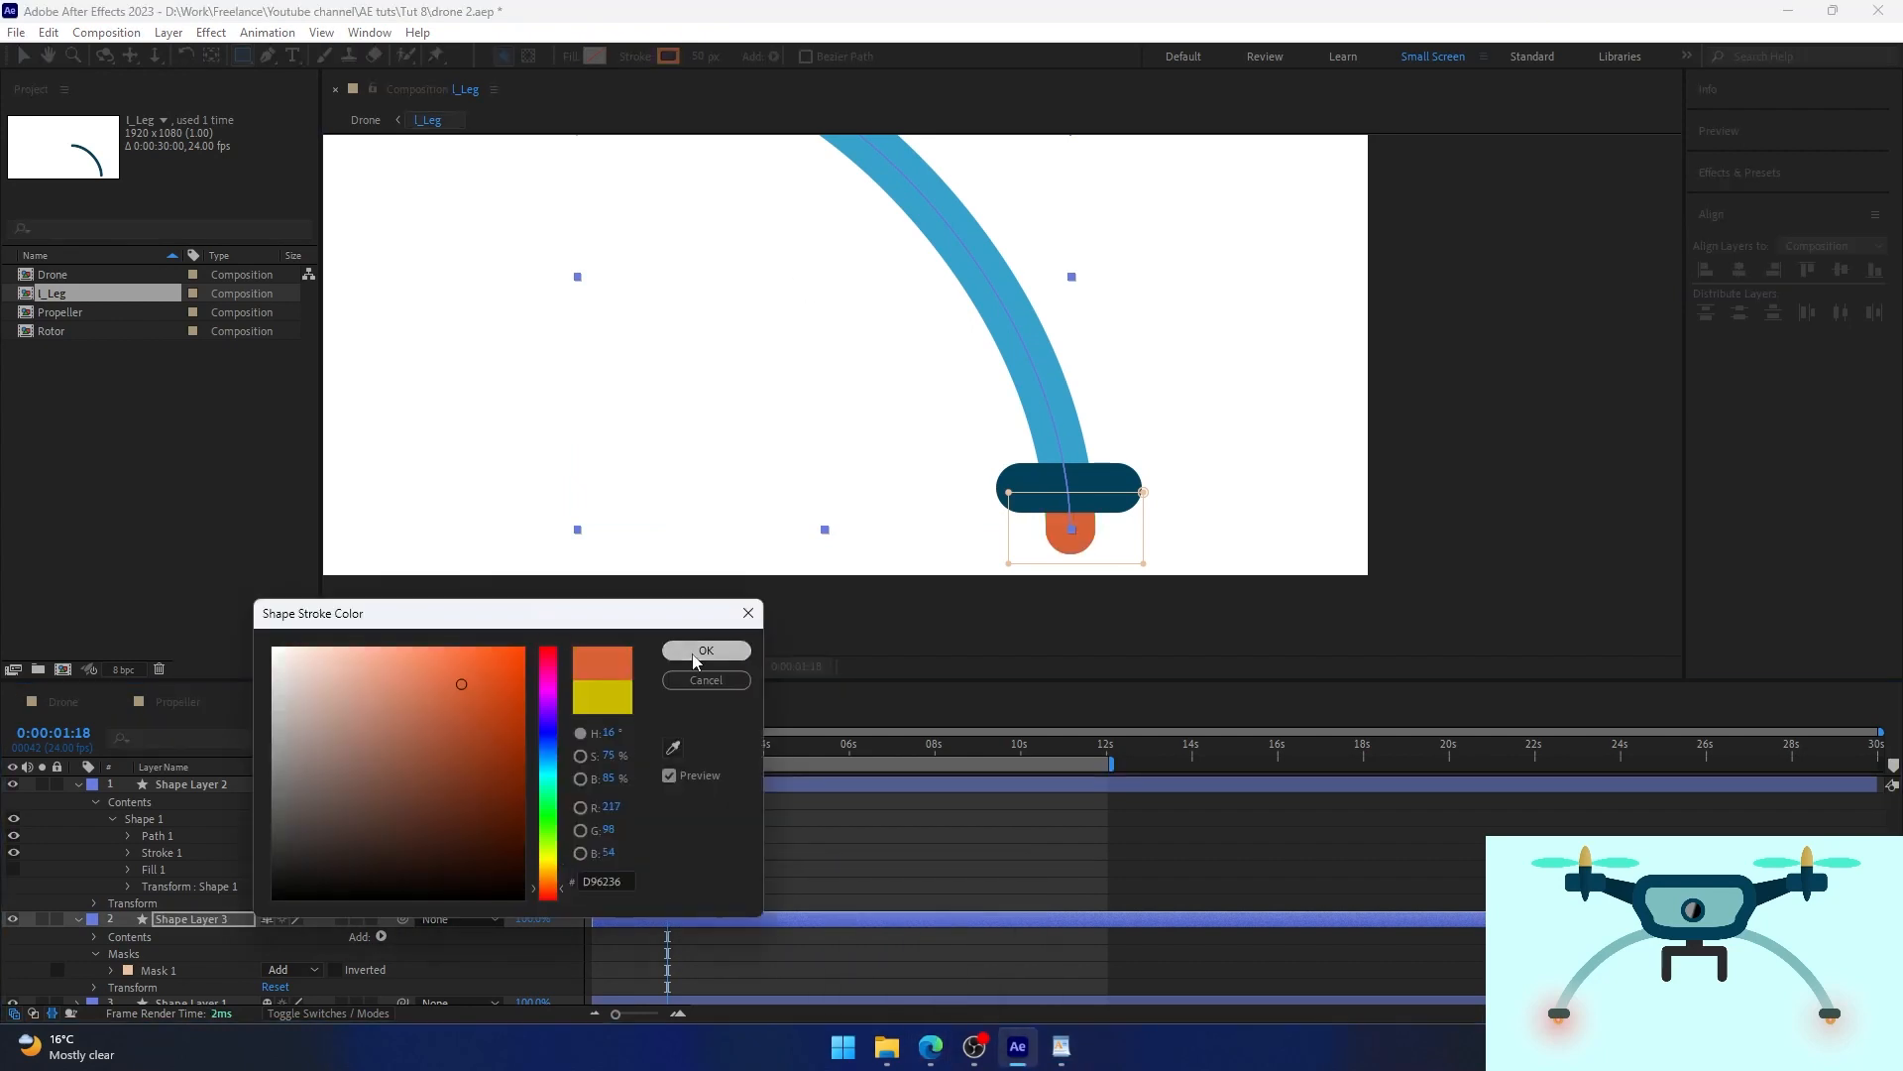
click(702, 654)
Recolour the leg's stroke a deeper blue and the foot's stroke a darker navy.
click(191, 1001)
click(668, 57)
click(703, 652)
click(191, 784)
click(669, 56)
click(668, 57)
click(706, 651)
scroll(867, 331, down, 3)
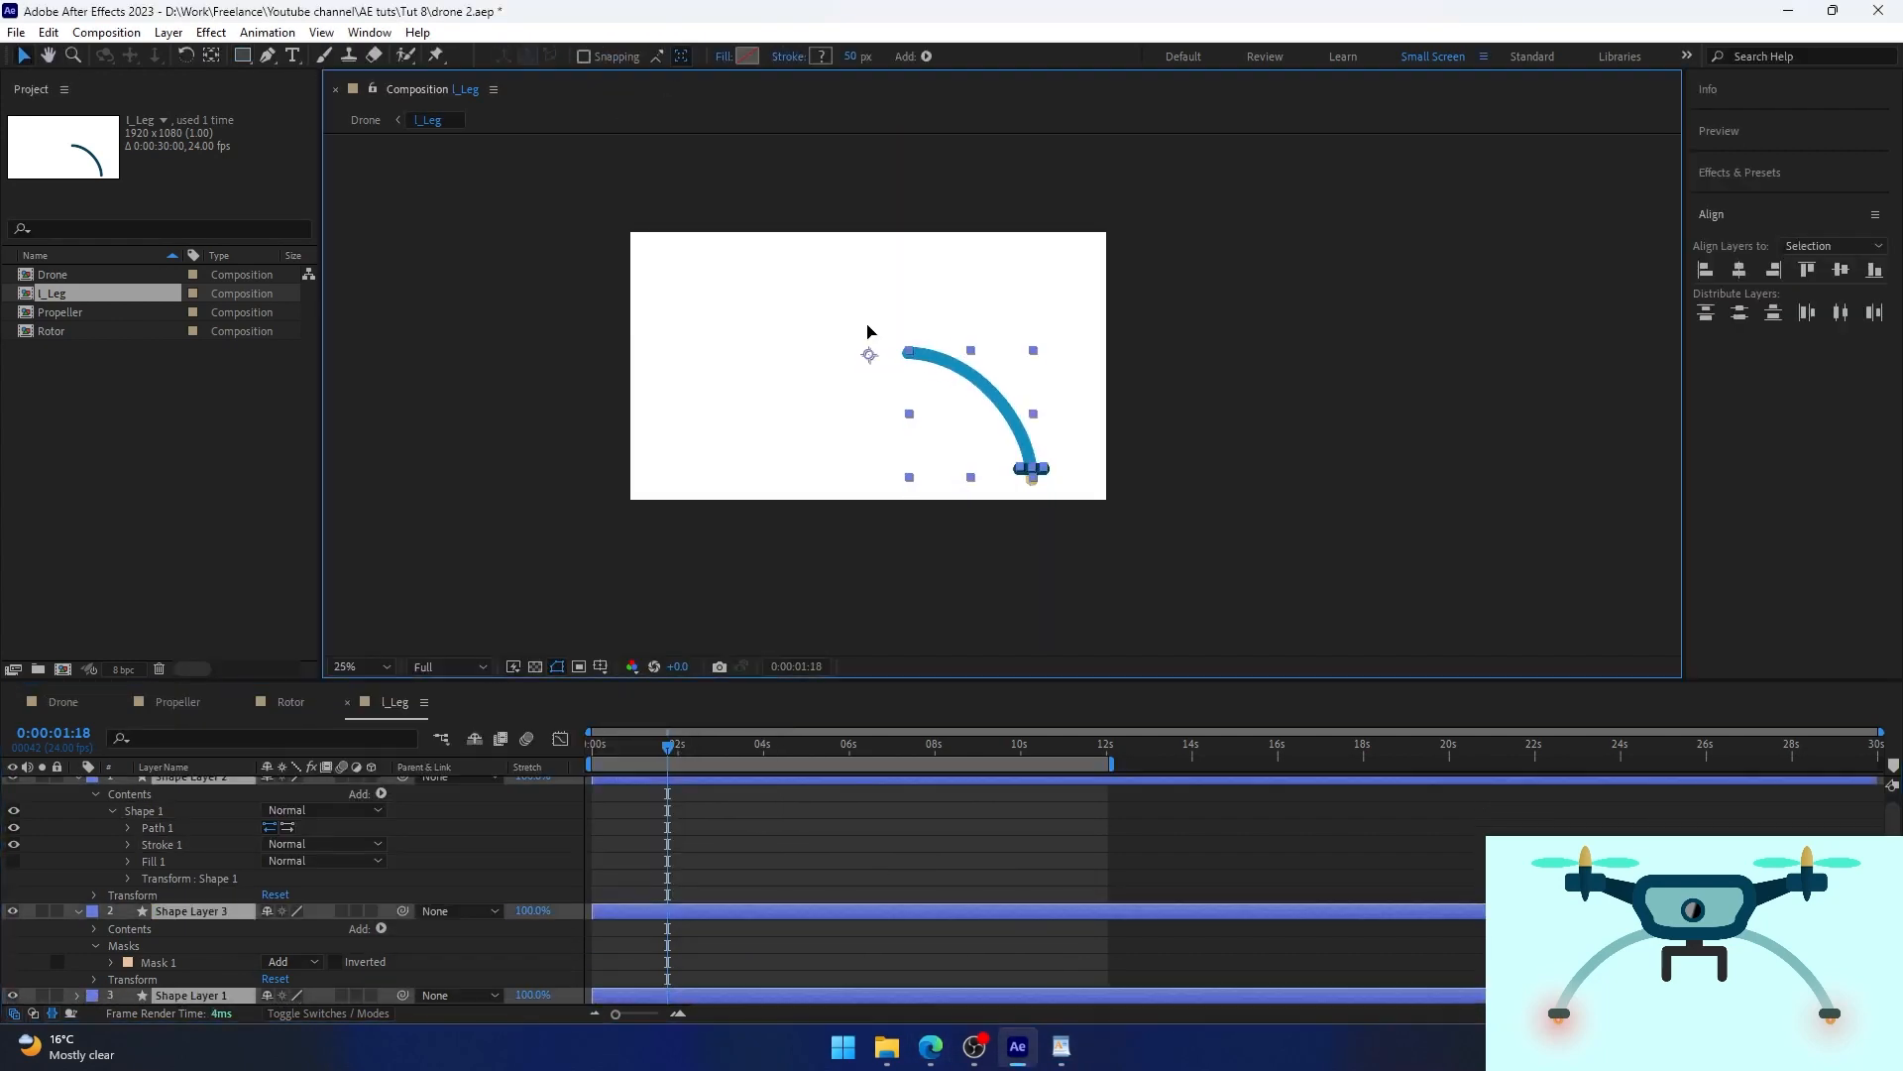
Draw a small red-filled circle without a stroke over the orange leg tip.
scroll(868, 331, up, 3)
drag(243, 56, 303, 111)
drag(962, 449, 994, 479)
click(636, 56)
click(819, 434)
click(888, 548)
click(572, 57)
click(841, 434)
click(888, 548)
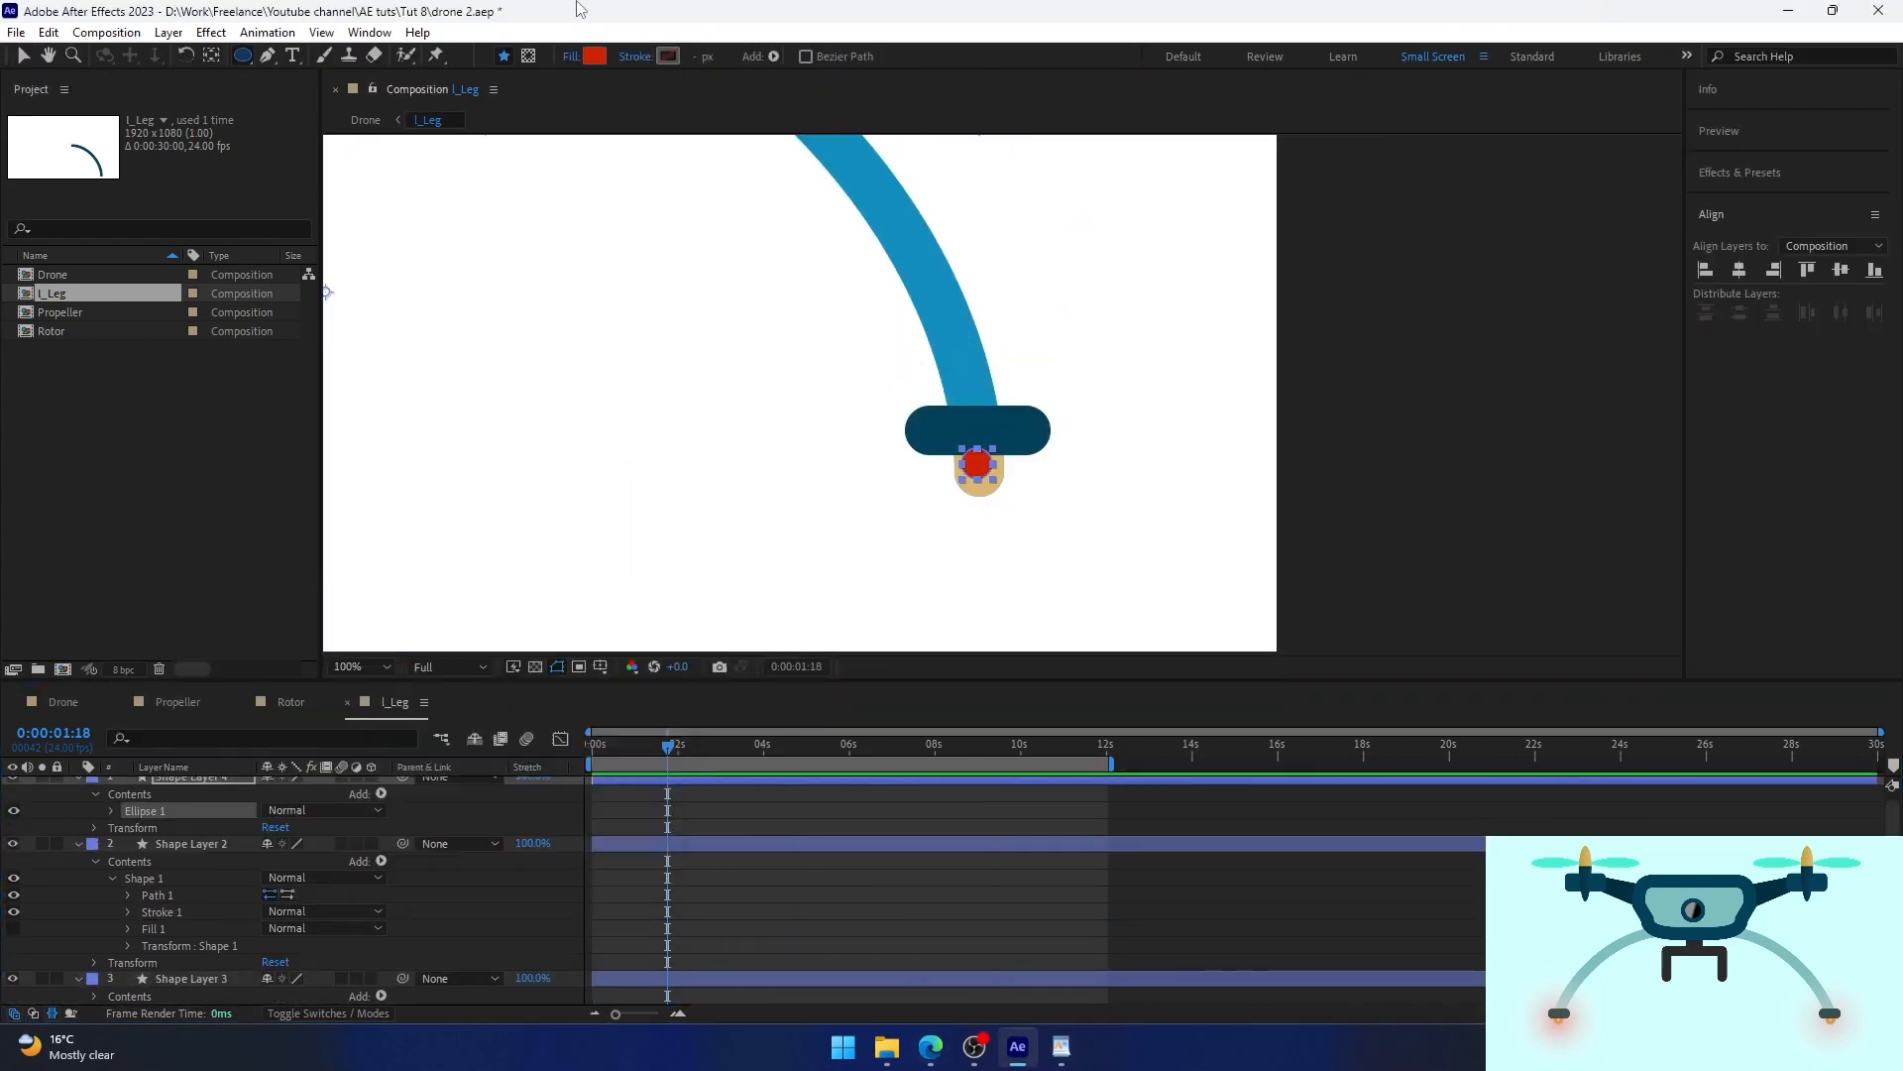
Change the circle's fill to a red radial gradient fading outward, with its end point at 16, 0.
click(572, 56)
click(595, 57)
click(519, 404)
click(586, 327)
scroll(827, 523, down, 1)
scroll(828, 522, up, 2)
drag(270, 945, 188, 945)
drag(979, 511, 1069, 510)
scroll(1041, 517, down, 1)
scroll(1011, 536, up, 2)
click(323, 911)
click(324, 956)
click(625, 900)
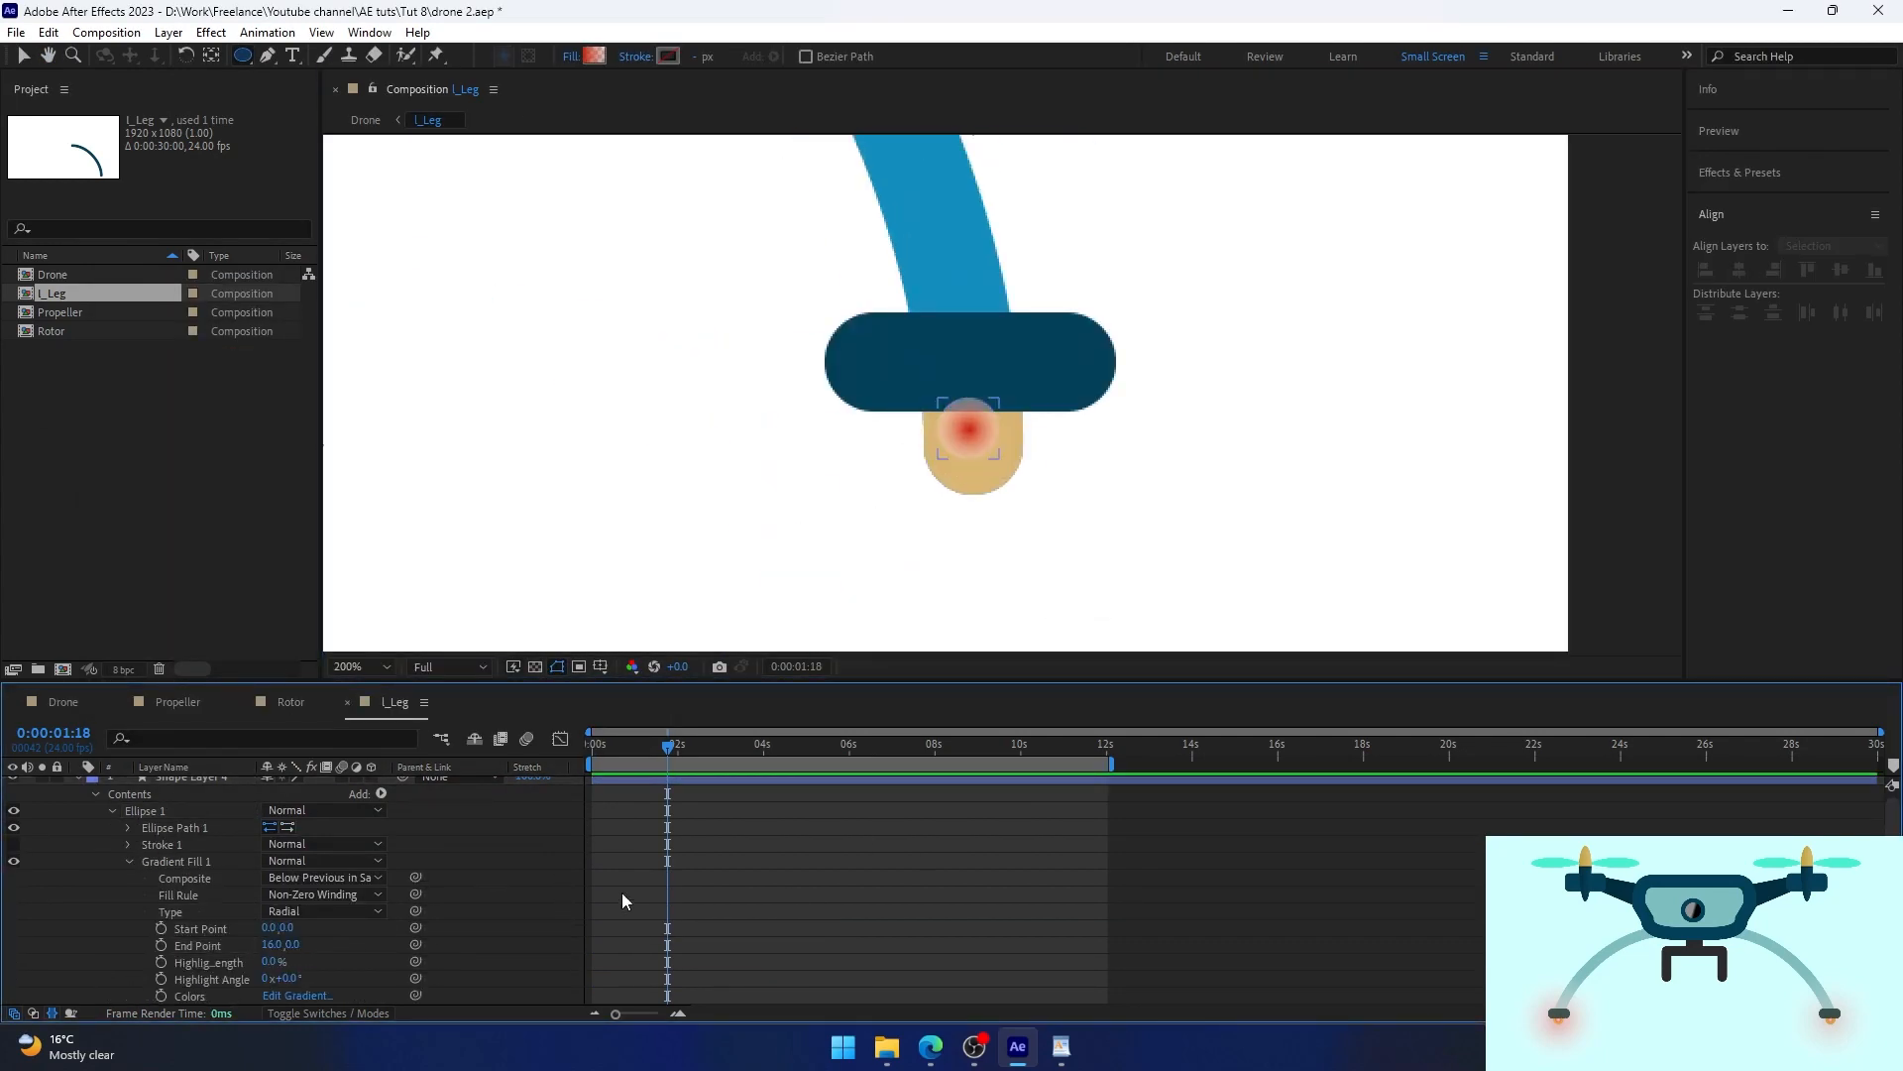
Move the gradient circle's layer below the foot layer and centre the circle on the leg tip.
click(684, 780)
key(u)
drag(738, 784, 743, 809)
drag(969, 430, 974, 442)
click(837, 857)
Duplicate the gradient circle layer, centre the copy's anchor point, and scale the copy to 1005%.
click(781, 804)
key(ctrl+d)
click(1045, 450)
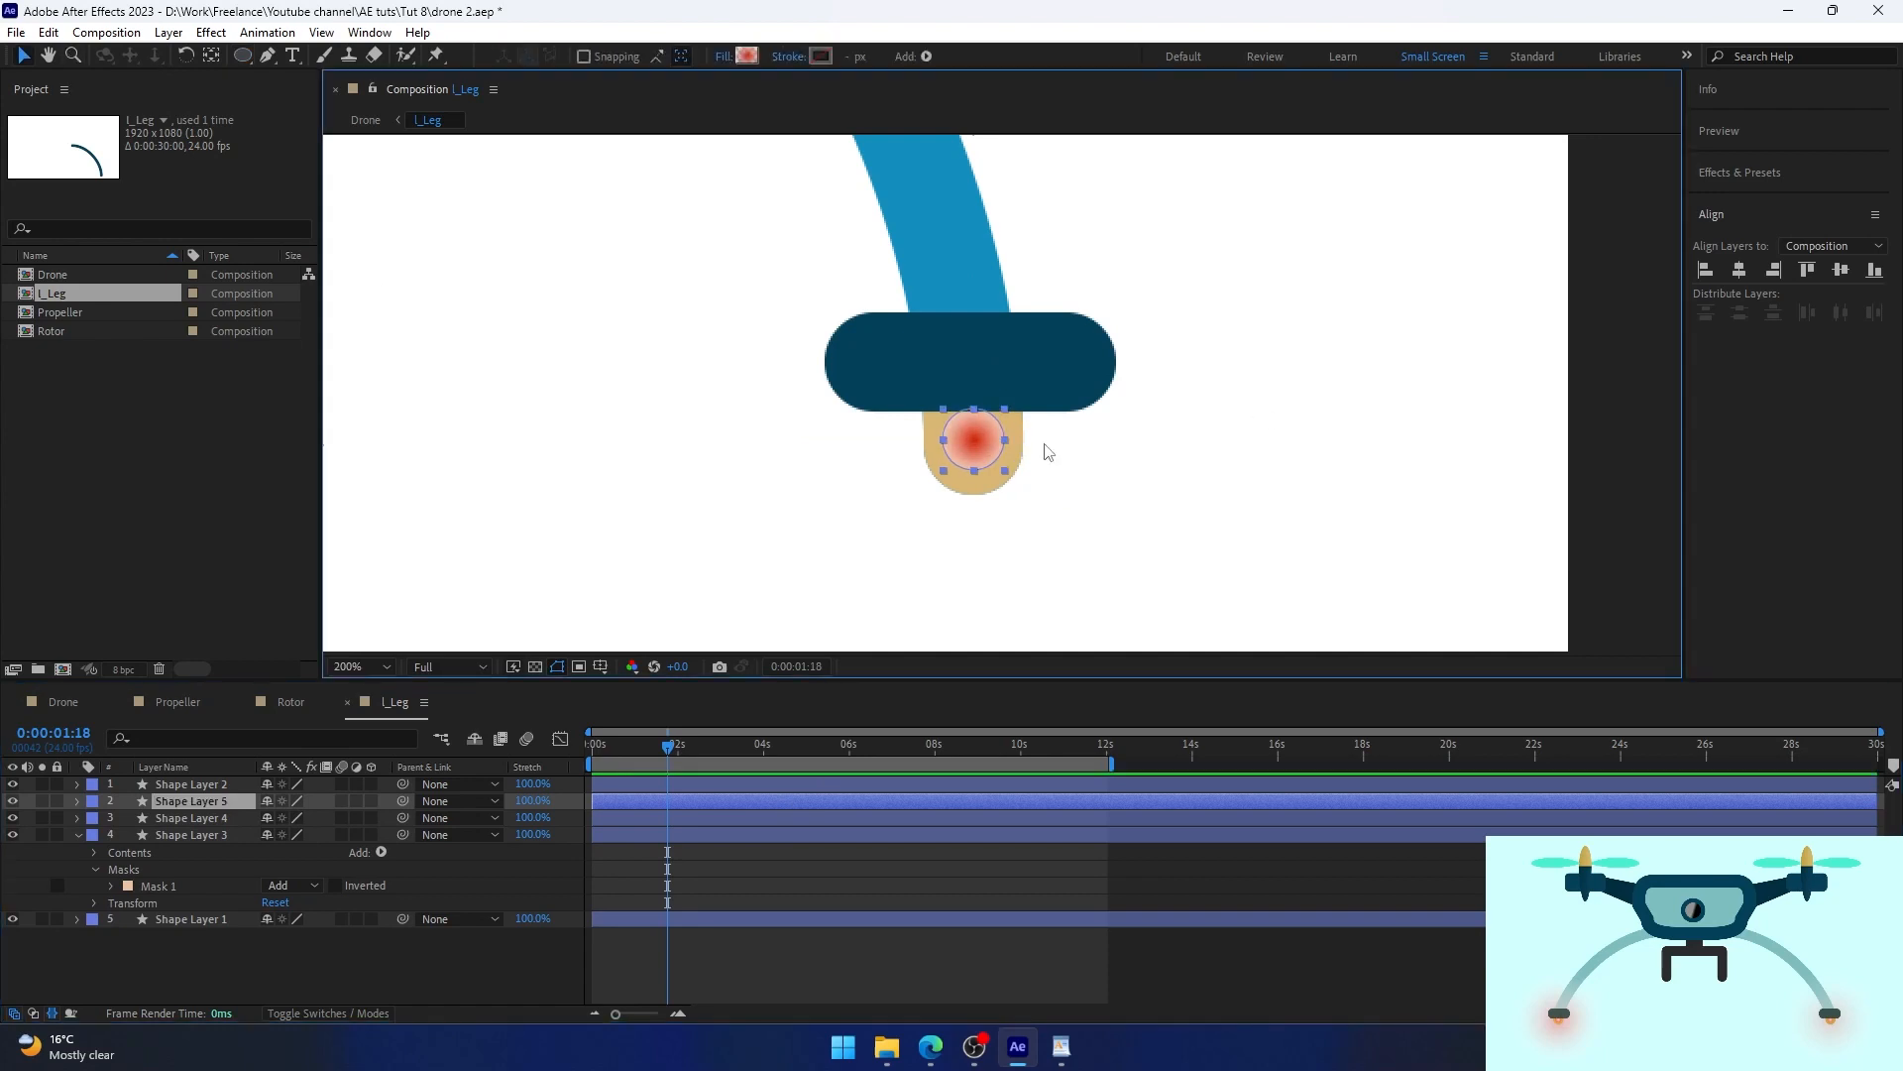
click(701, 798)
key(s)
ctrl+double_click(211, 56)
drag(289, 818, 1186, 818)
Bring the enlarged glow layer to the top of the stack and set its blending mode to Add.
drag(220, 803, 223, 796)
drag(223, 797, 223, 784)
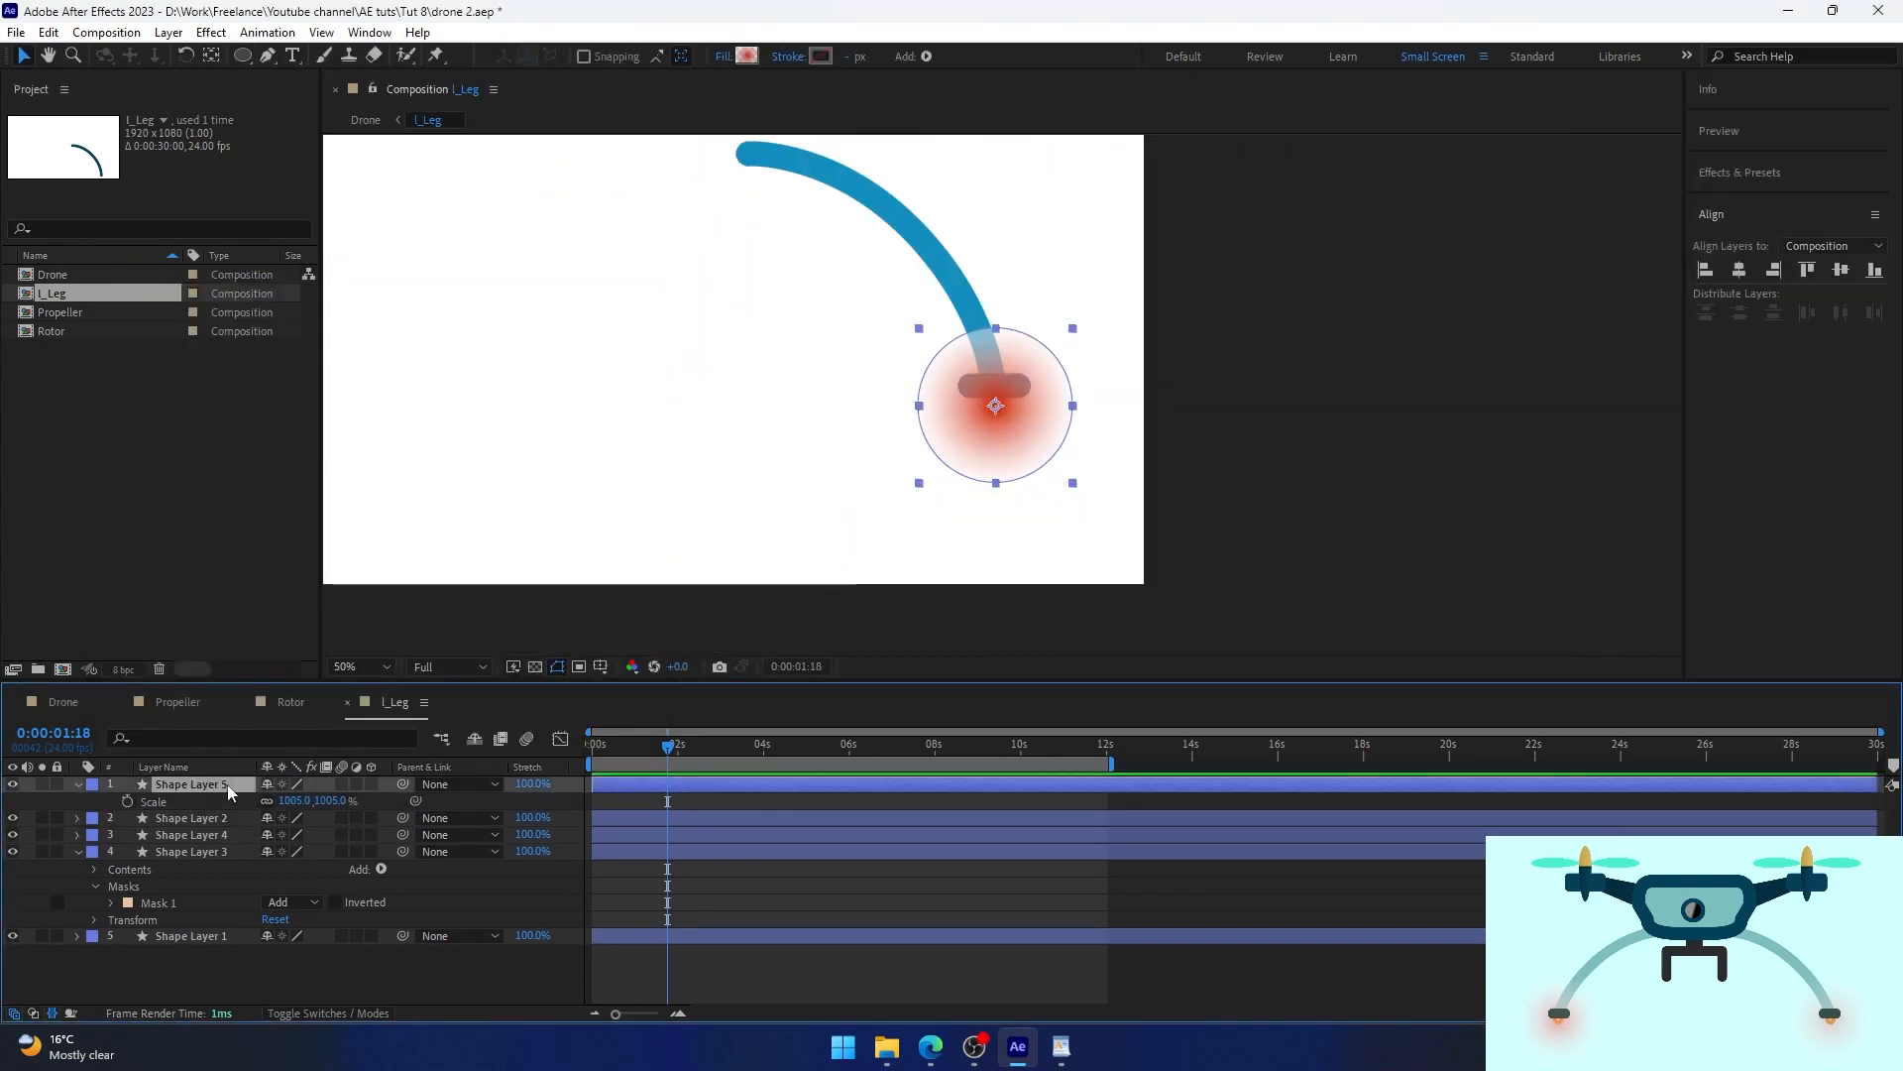
click(280, 784)
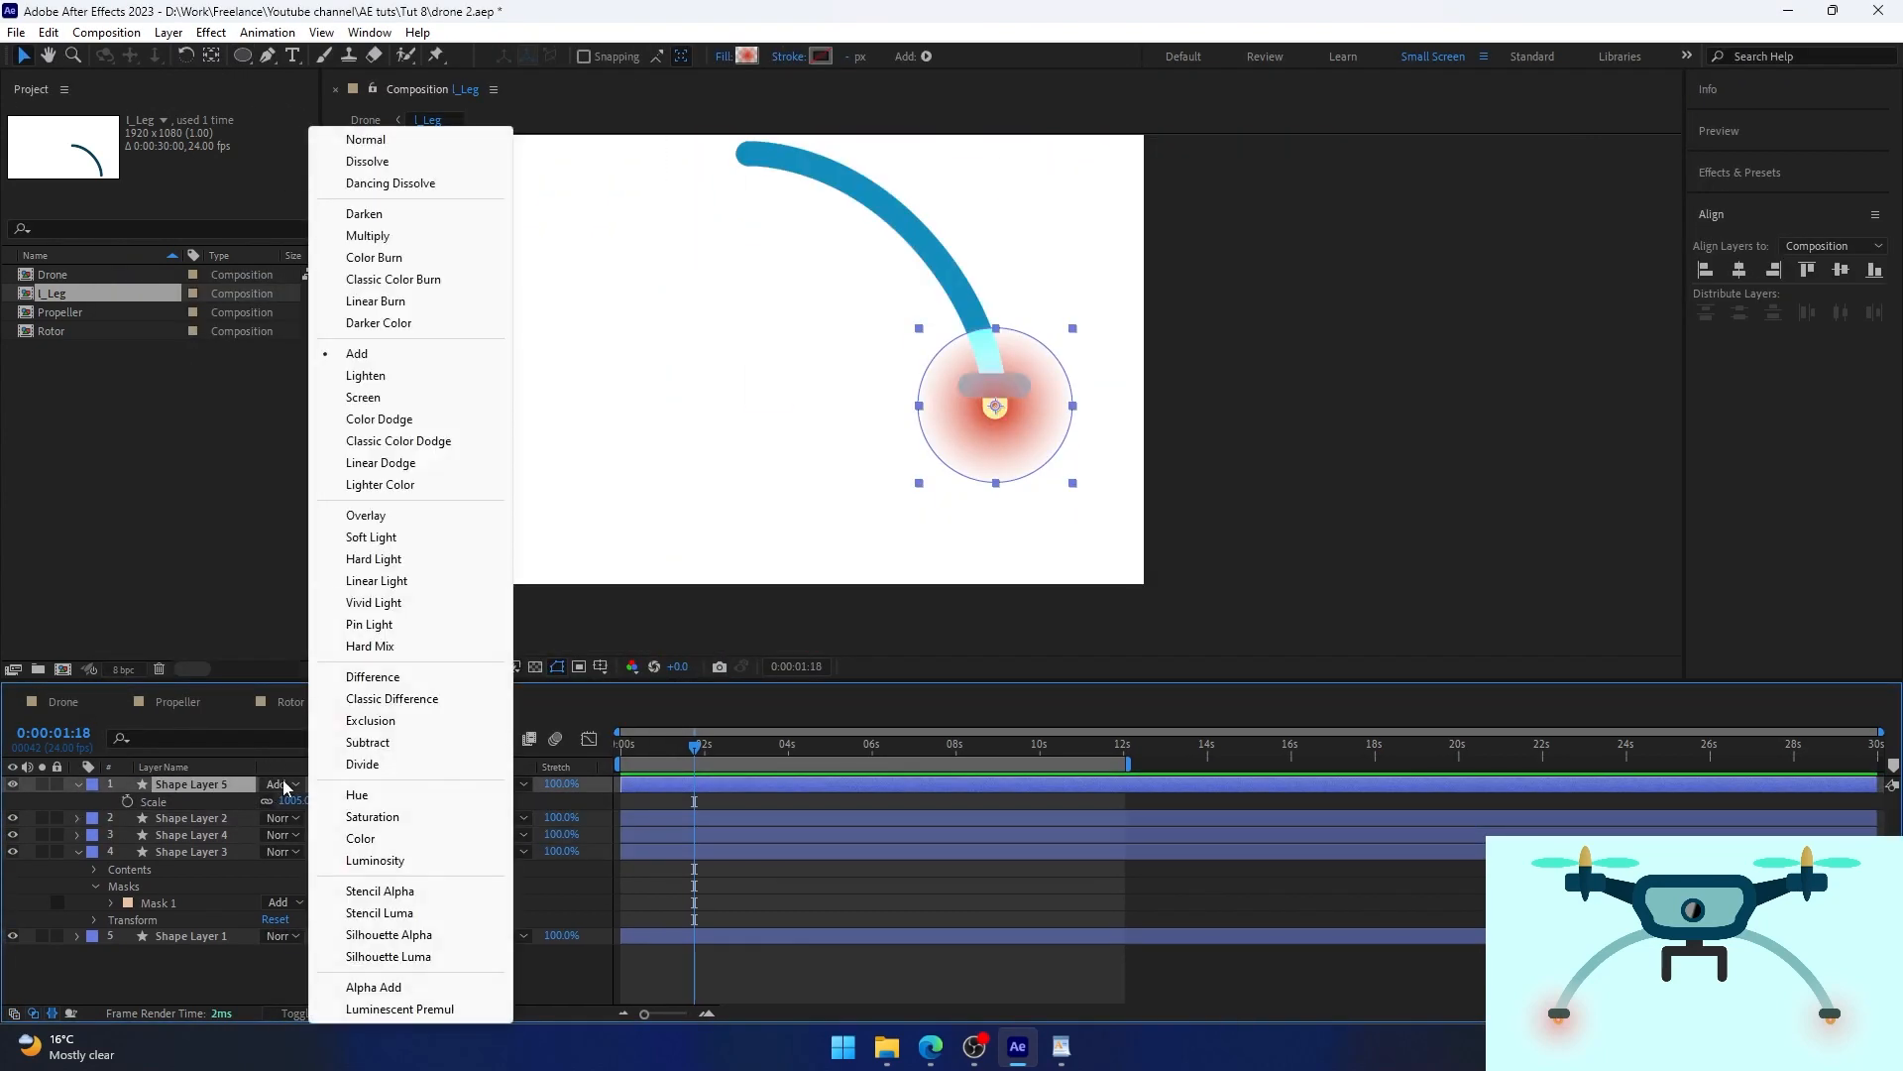
click(357, 354)
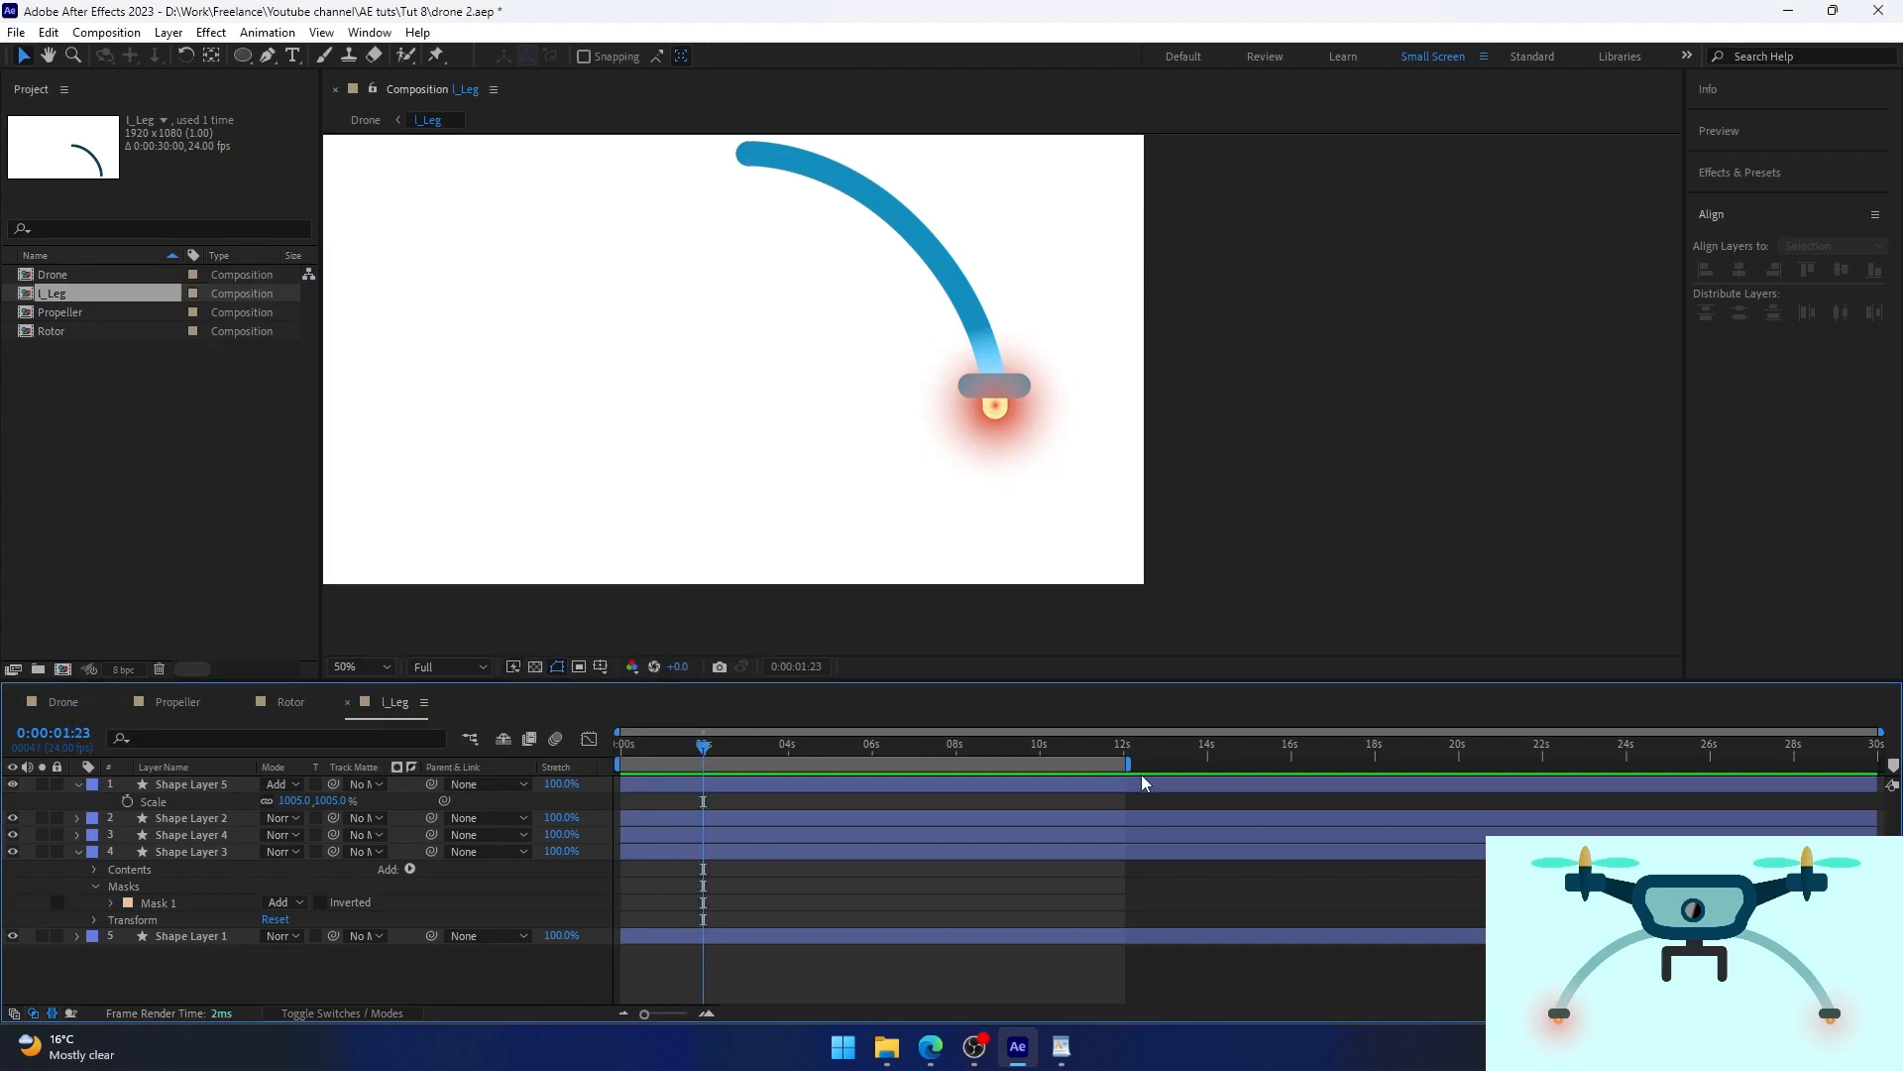
Keyframe the enlarged glow's opacity at 0, 1 and 2 seconds, setting it to 0% at 1 second.
drag(1881, 732, 1006, 733)
click(760, 750)
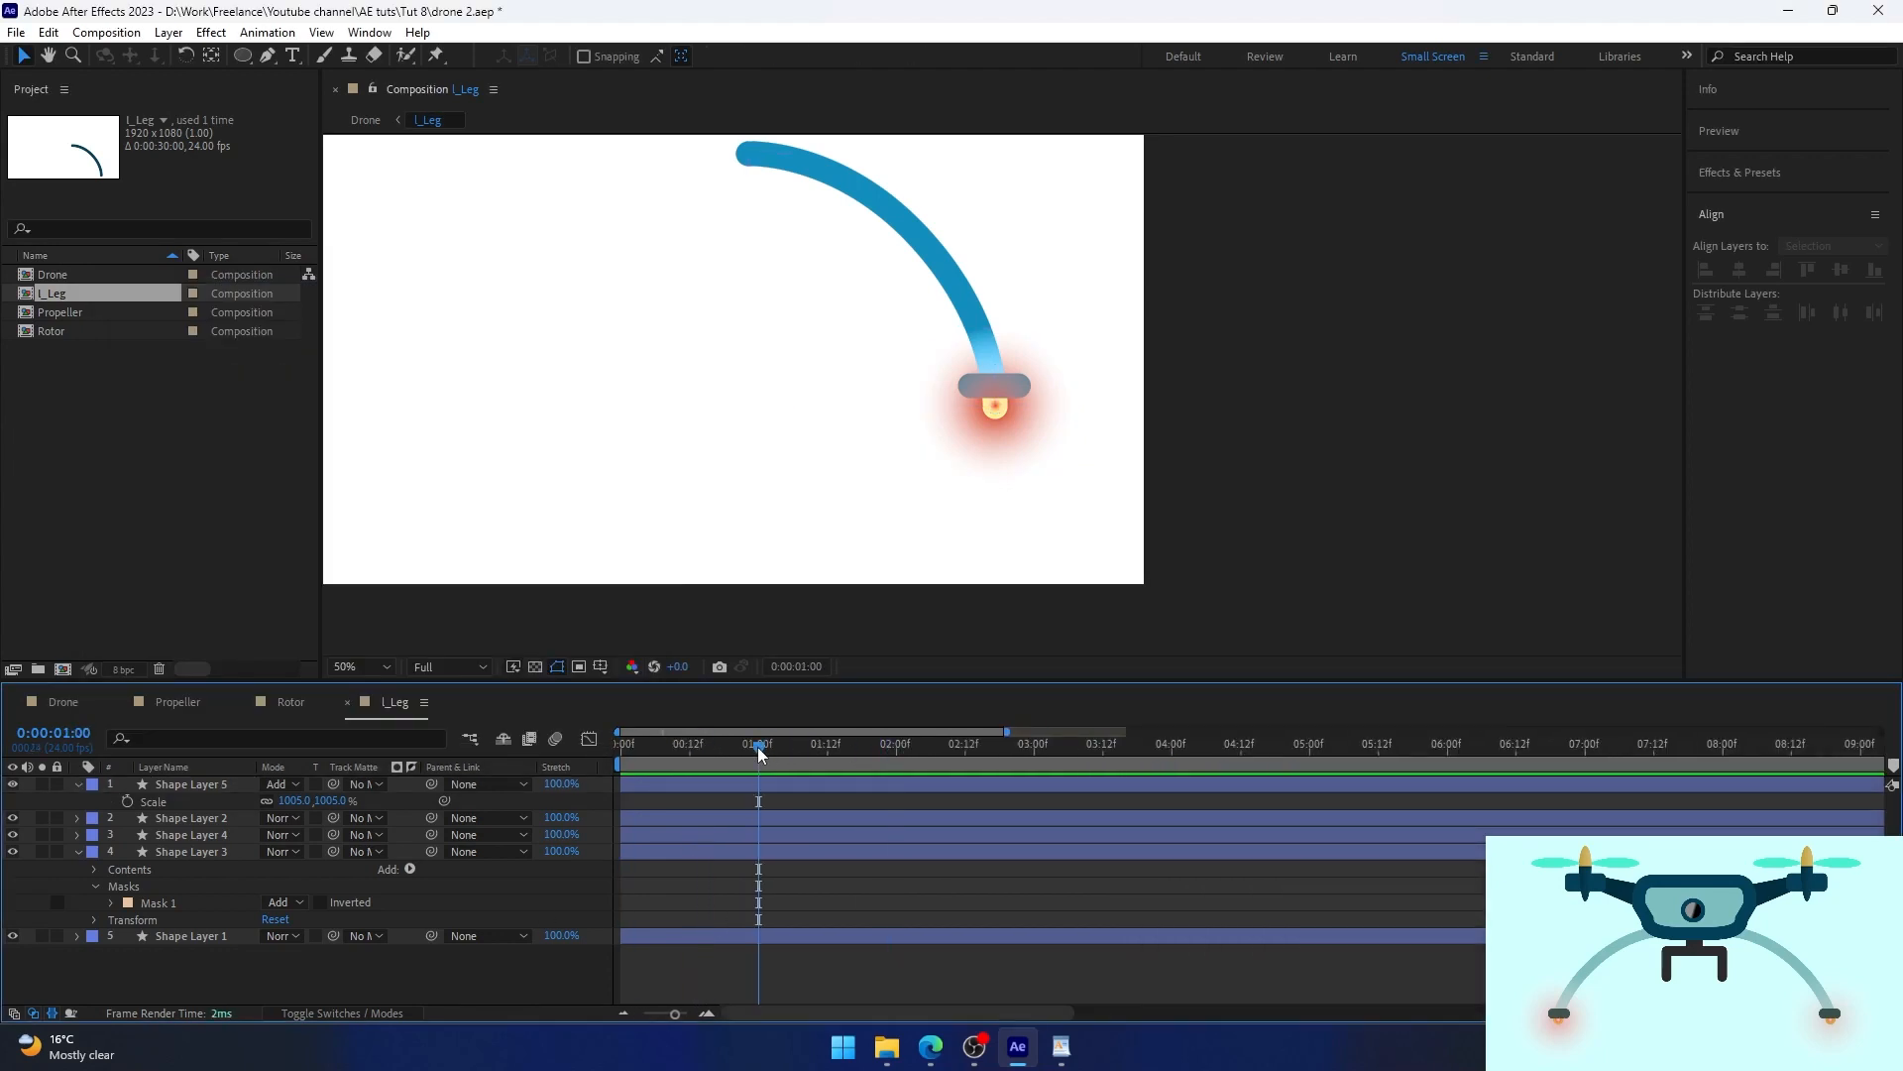
click(191, 784)
key(t)
click(127, 801)
text(00)
key(Return)
Centre the small gradient circle's anchor point and scale the circle to 127%.
click(776, 836)
key(s)
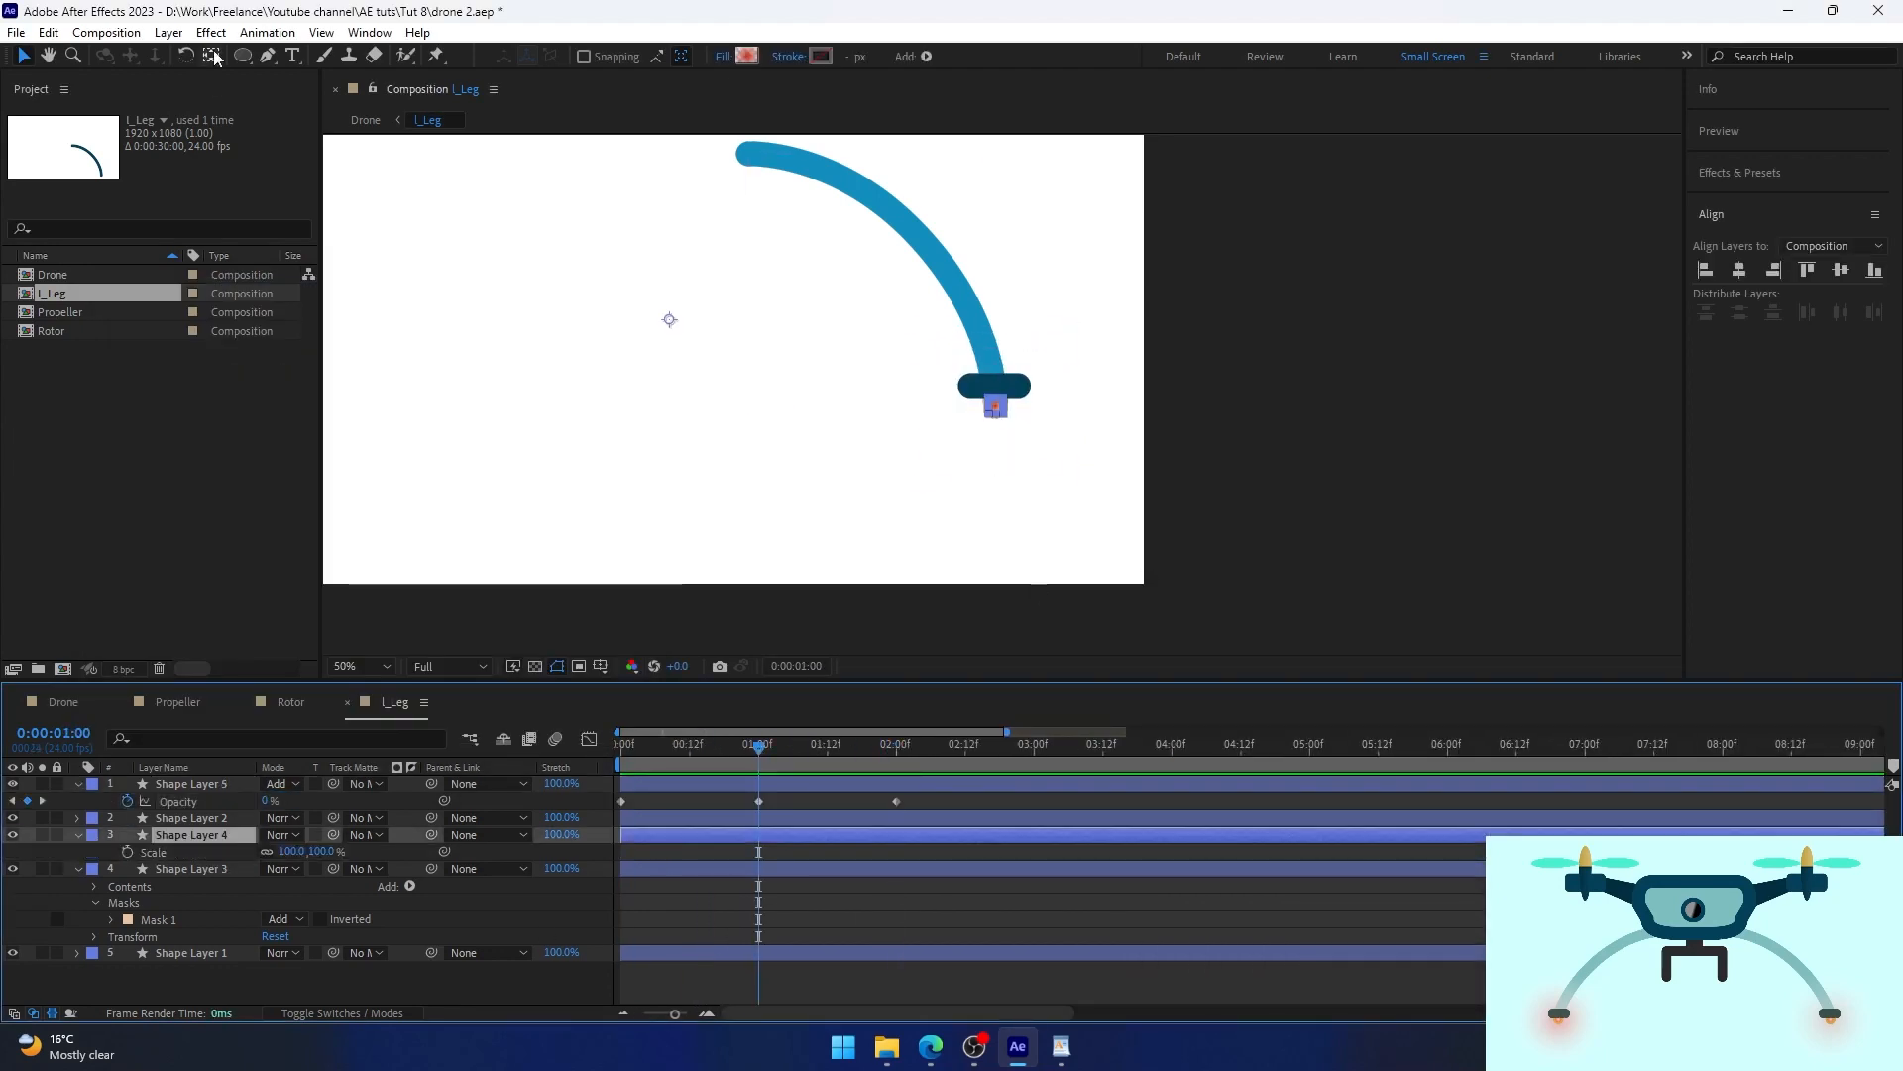
drag(288, 851, 315, 851)
scroll(1041, 473, down, 2)
click(663, 581)
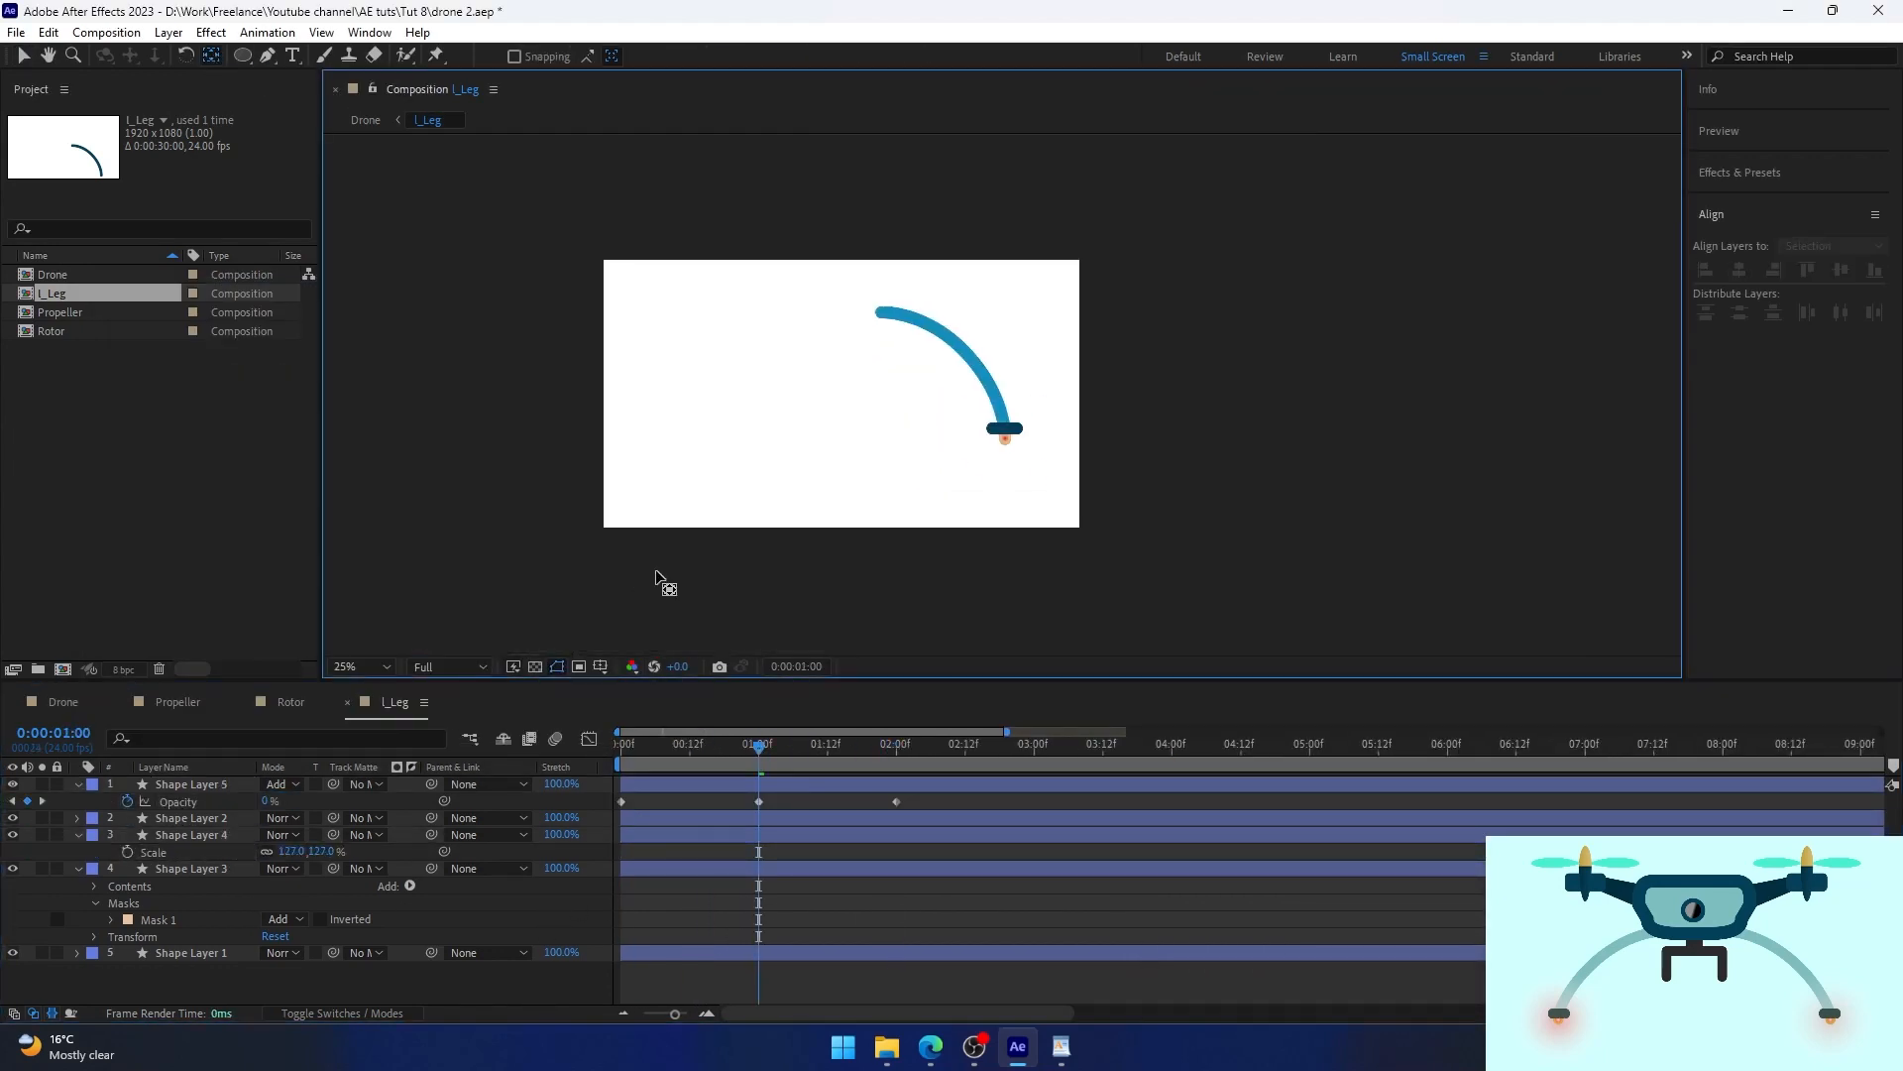
End the leg composition's work area at 2 seconds, trim the composition to it, and preview the blinking light.
click(896, 748)
key(n)
key(space)
click(834, 835)
Position the leg in the Drone composition so that it curves out from beneath the body.
click(64, 702)
drag(1043, 228, 1039, 388)
scroll(1037, 396, down, 2)
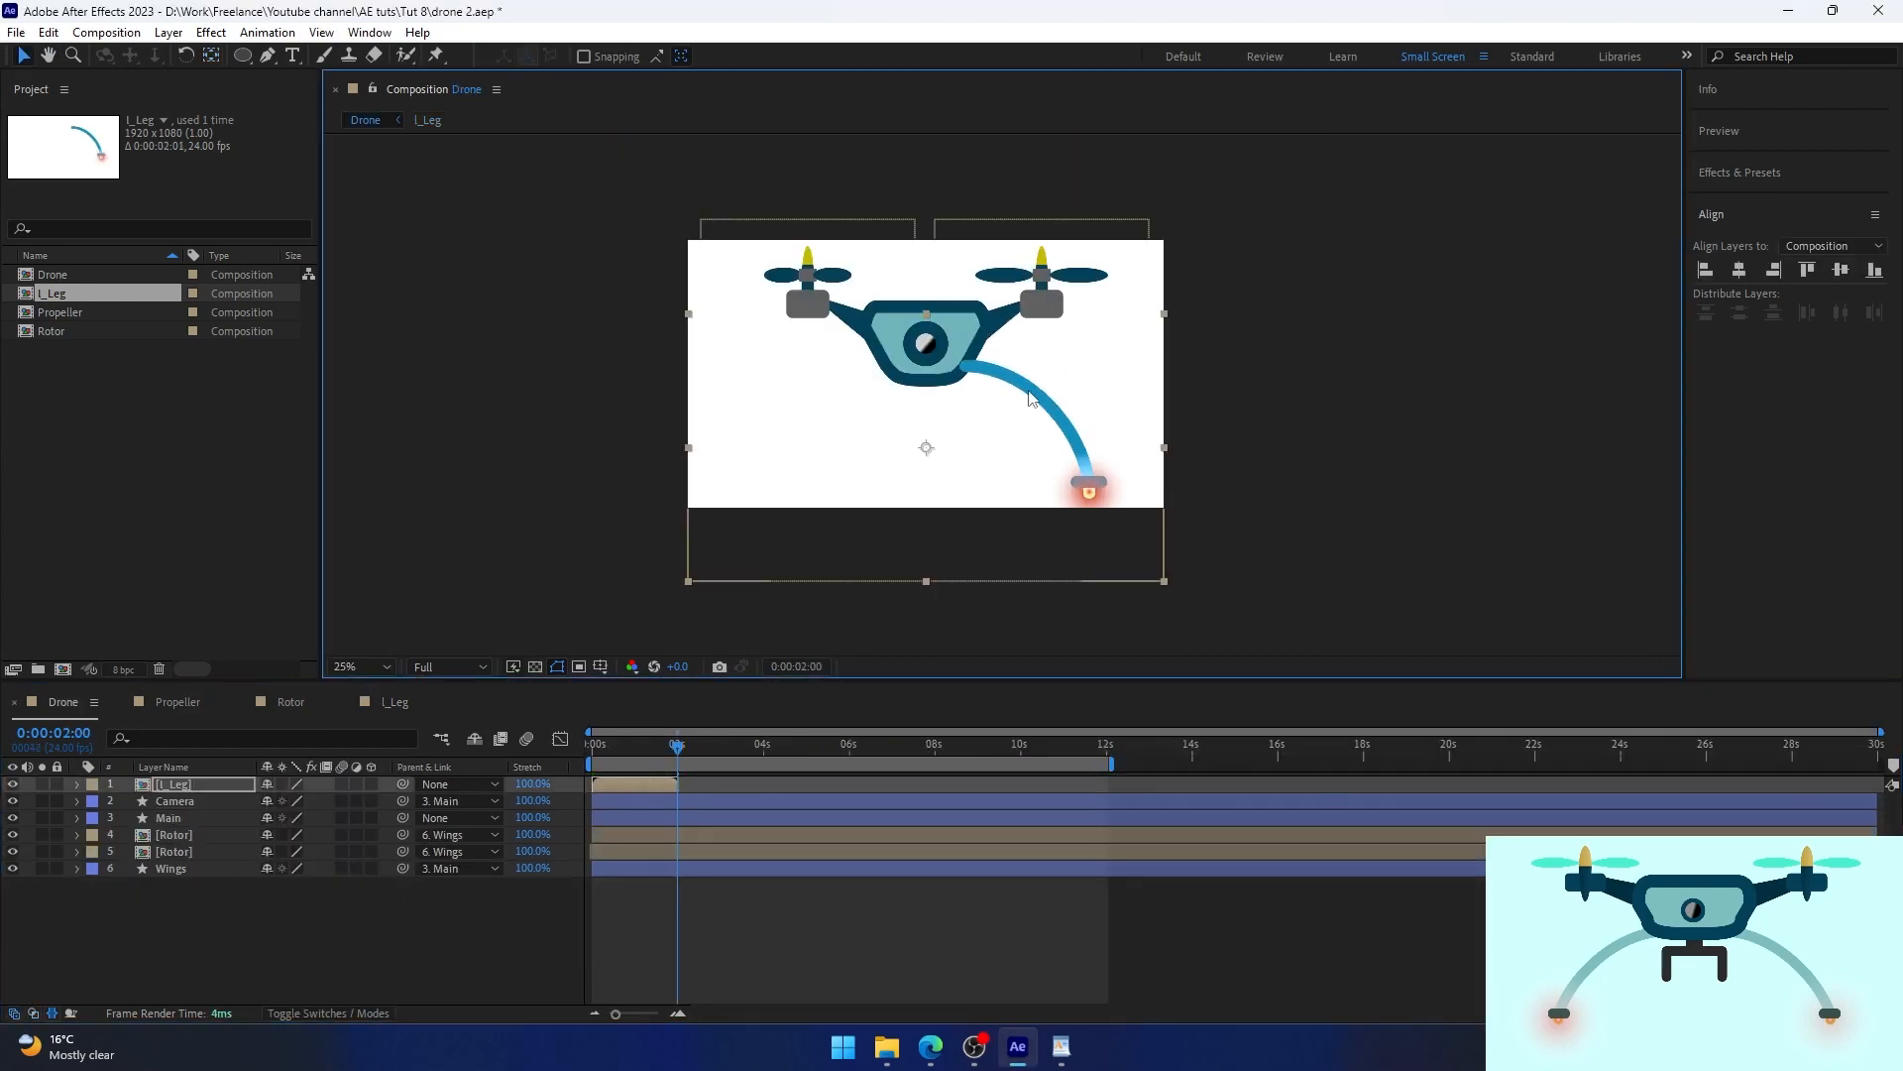
Increase the height of the Drone composition in its settings.
key(ctrl+k)
drag(991, 193, 1467, 192)
drag(1322, 370, 1567, 371)
click(1606, 693)
Select all the drone layers and nudge them up together in the taller composition.
shift+click(185, 871)
key(shift+Up)
key(shift+Up)
key(shift+Up)
key(shift+Up)
key(shift+Up)
key(shift+Up)
key(shift+Up)
key(shift+Up)
key(shift+Up)
key(shift+Up)
key(shift+Up)
Enable time remapping on the leg layer and extend the layer to the end of the Drone composition.
click(219, 785)
right_click(219, 784)
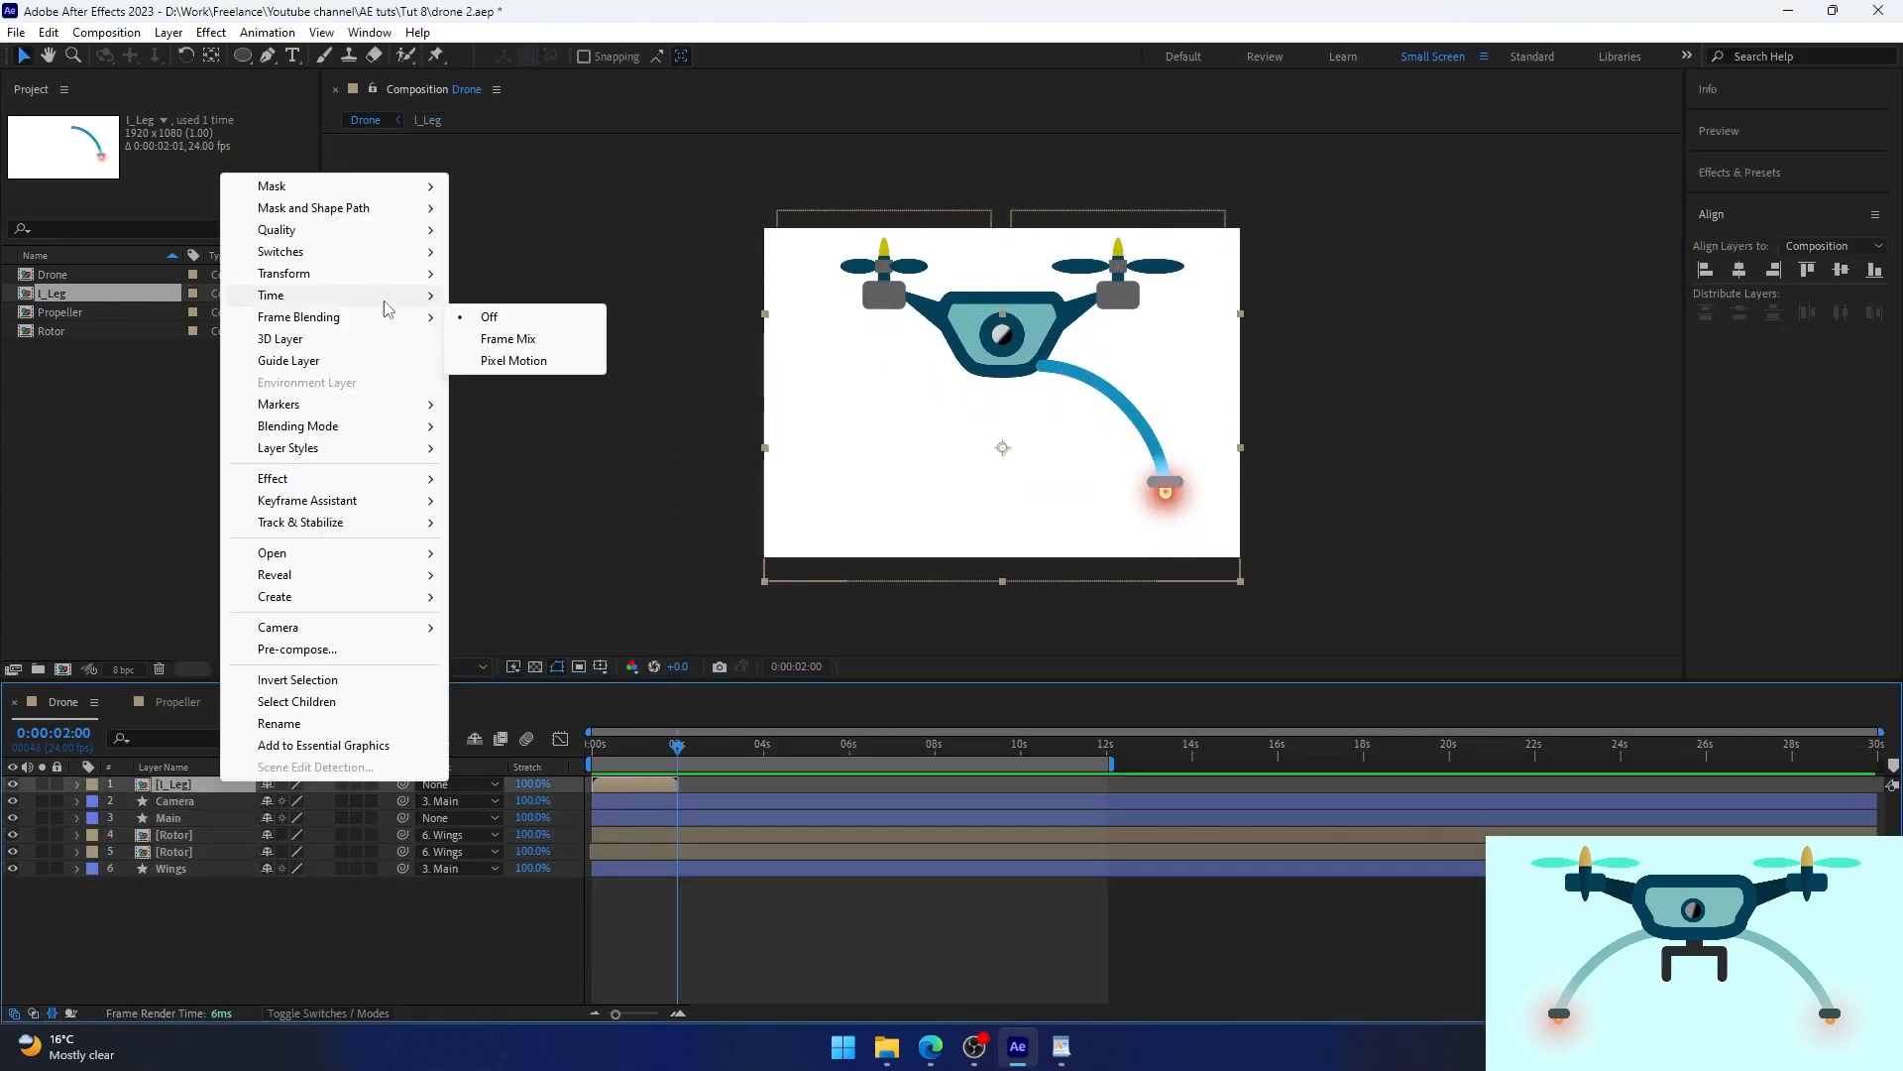
mouse_move(383, 296)
click(516, 297)
drag(677, 784, 1876, 784)
key(equal)
key(equal)
In the leg composition, turn the glow's opacity keyframe at 1 second into a hold keyframe and preview the blink.
double_click(1010, 784)
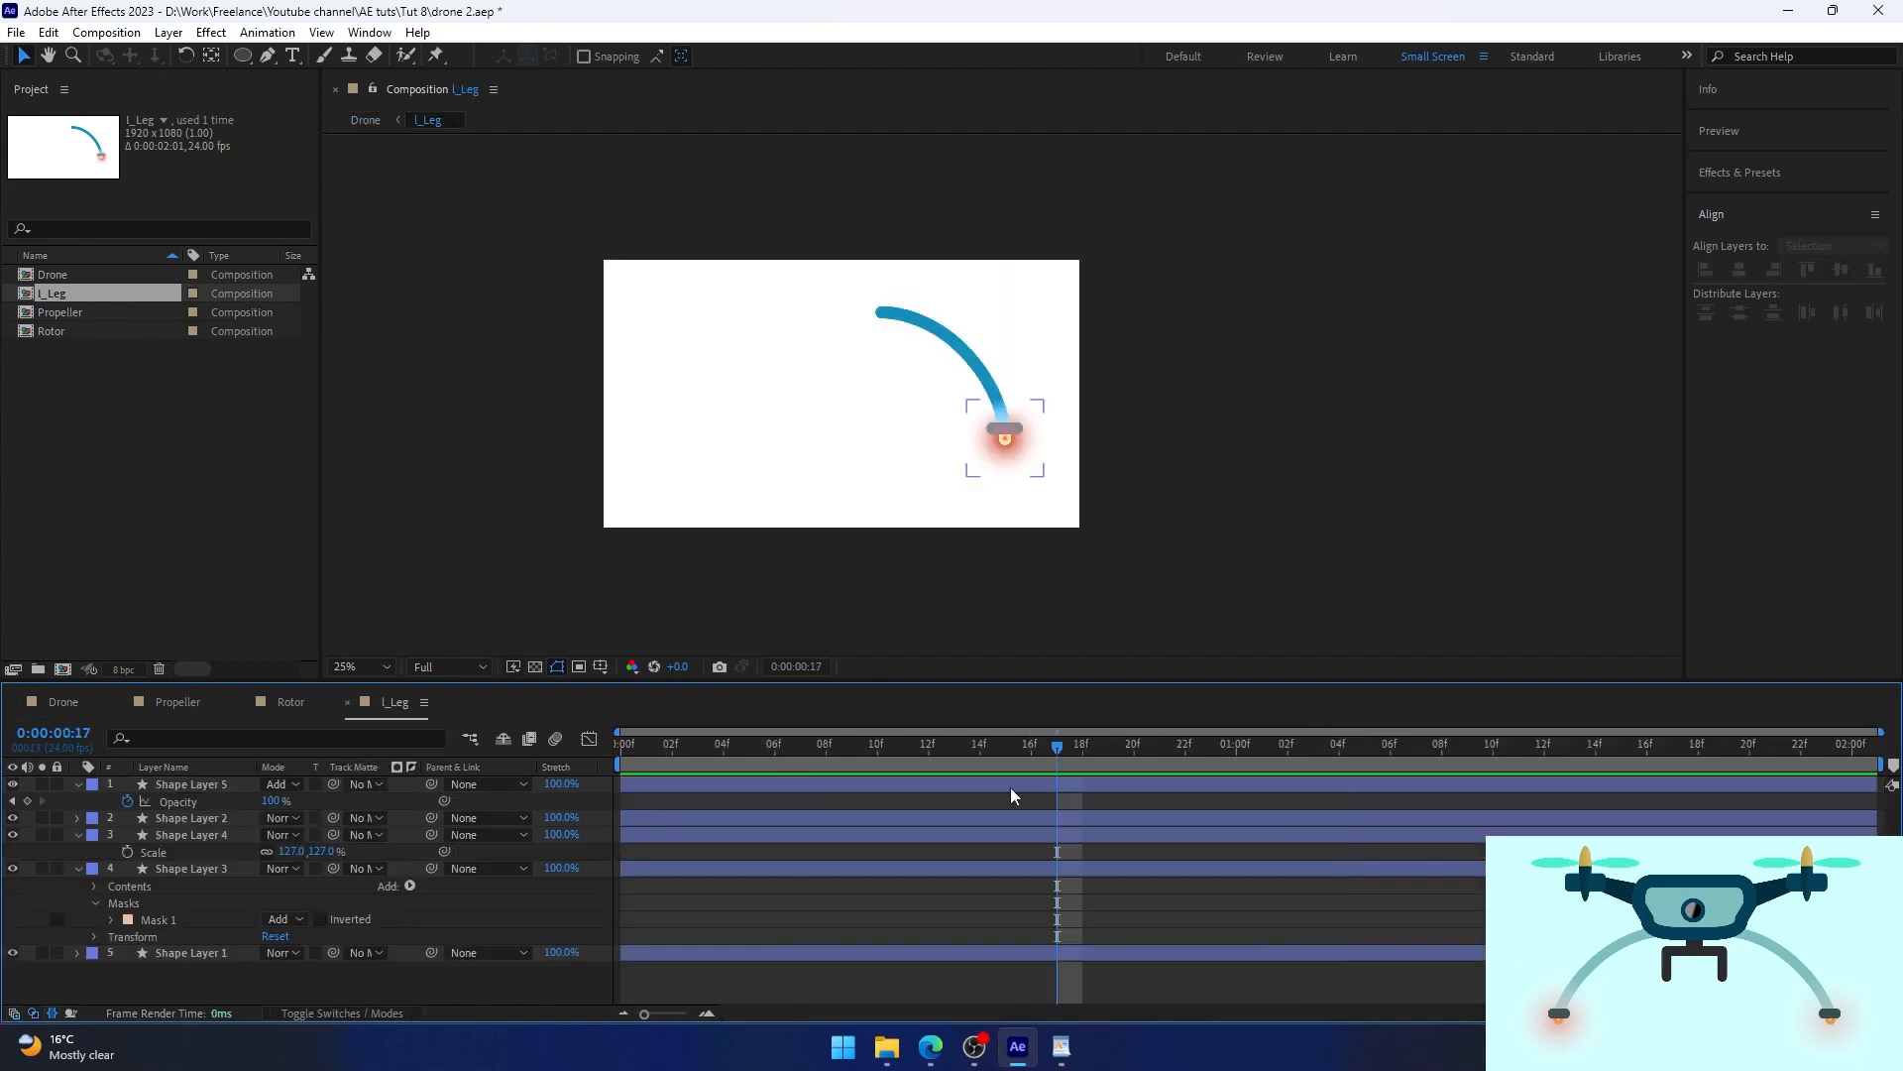
key(space)
click(63, 702)
key(space)
click(394, 702)
drag(622, 747, 903, 749)
right_click(1236, 801)
click(1320, 701)
click(830, 749)
click(623, 751)
click(687, 851)
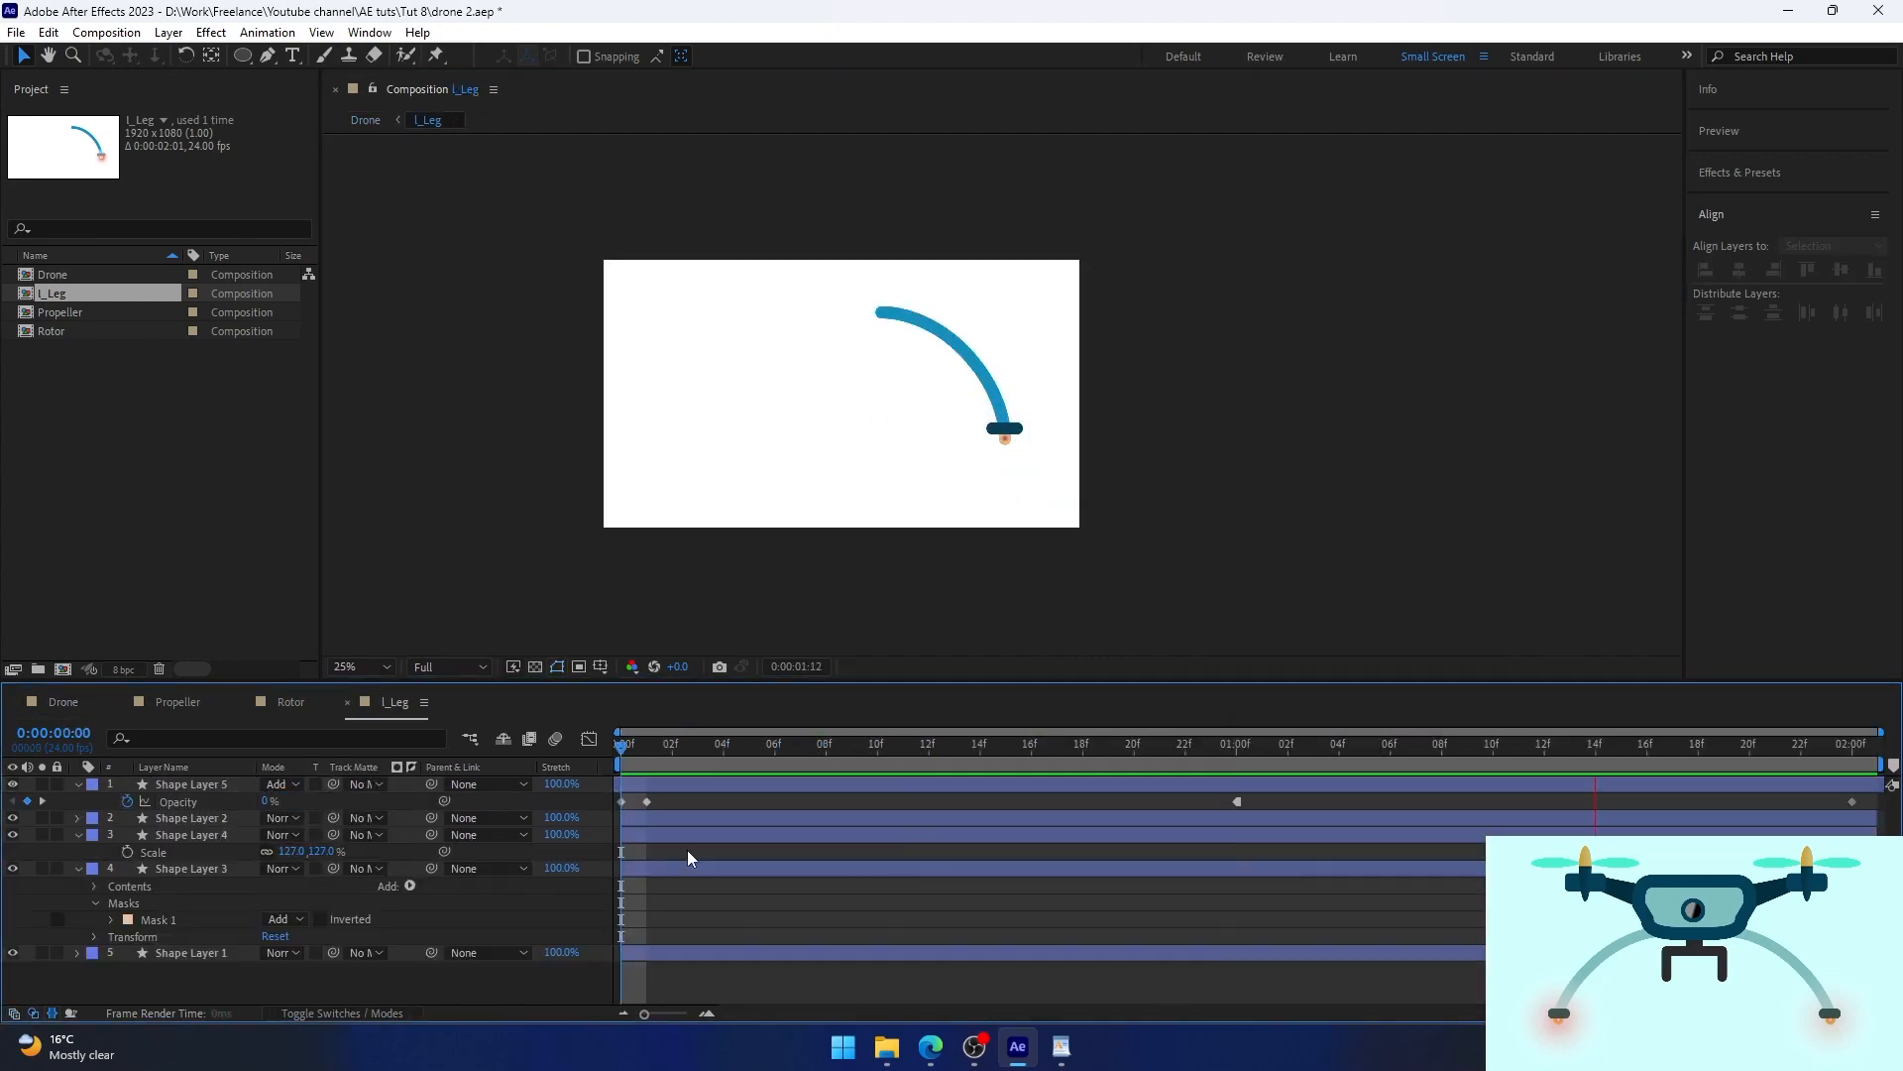
Delete the glow's last opacity keyframe near 2 seconds and move the second keyframe to frame 3.
click(1852, 749)
click(1852, 801)
key(Delete)
drag(646, 801, 698, 801)
key(space)
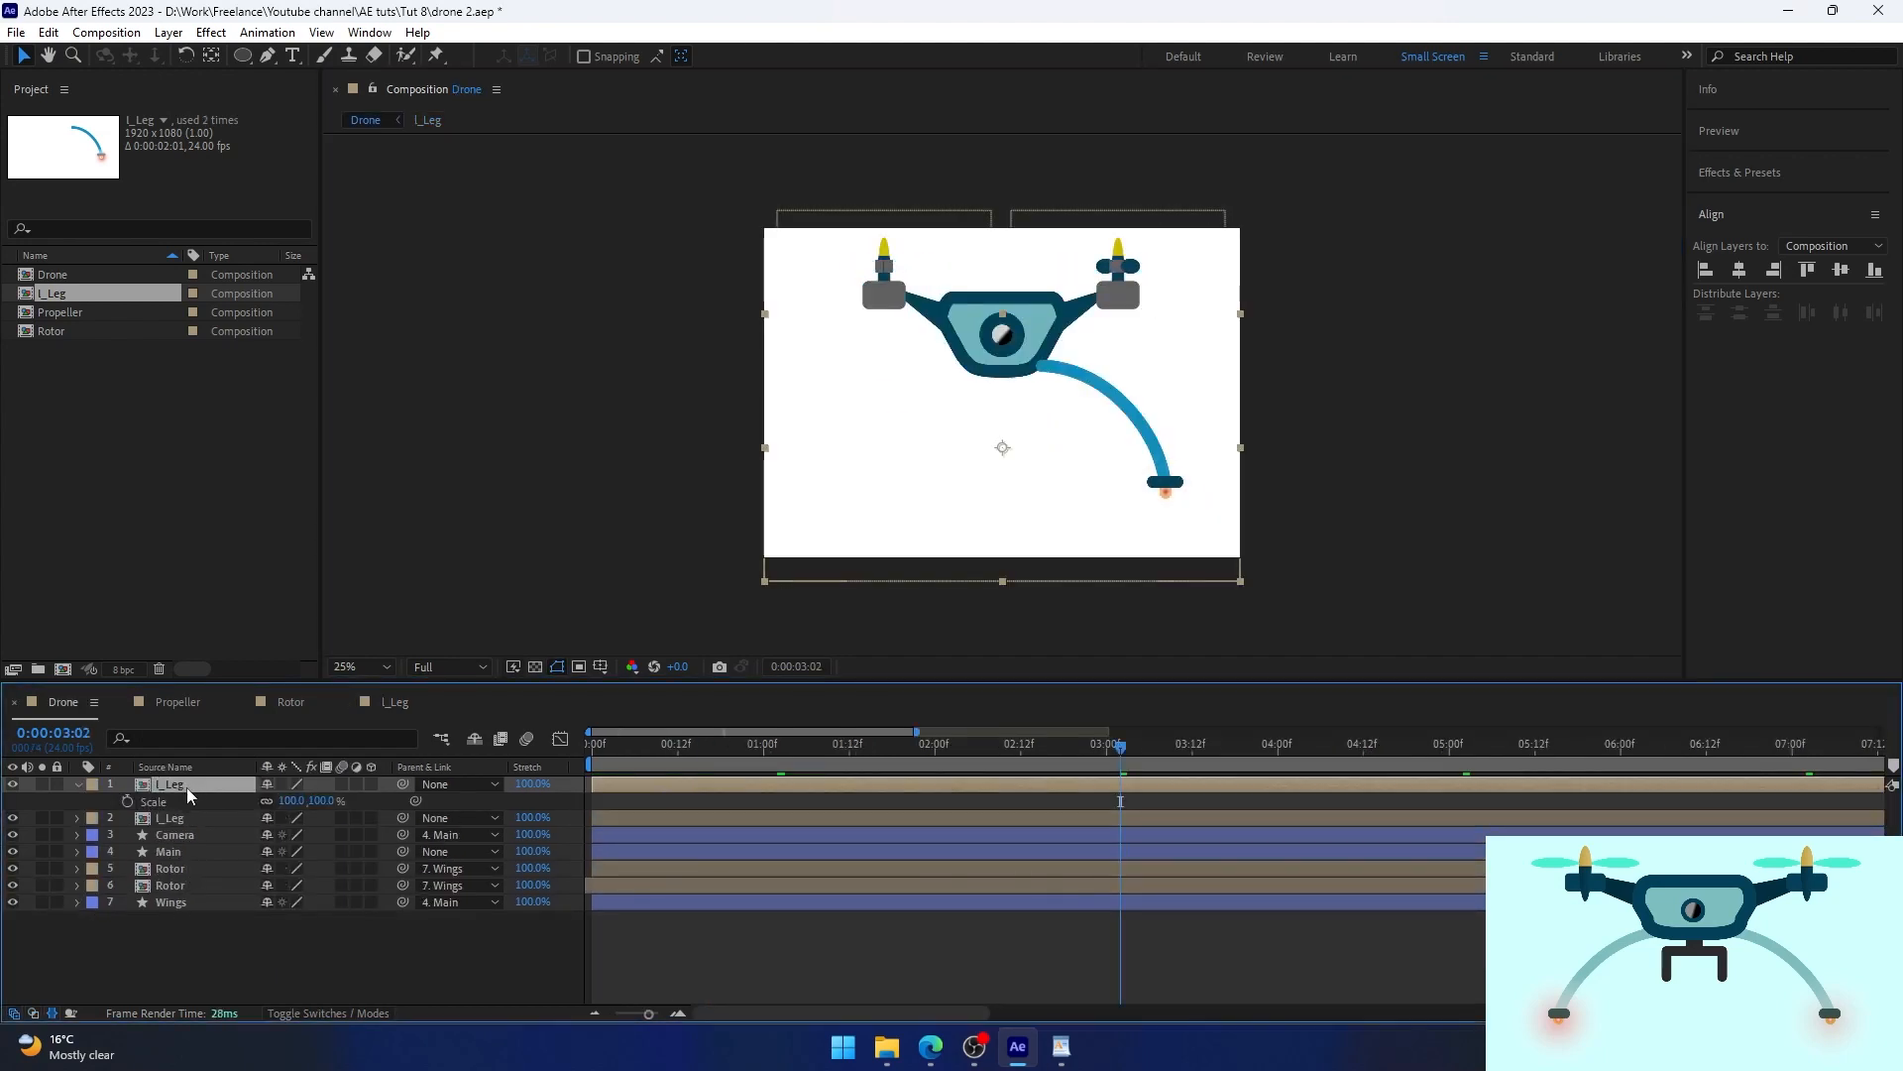
Mirror the duplicated leg as r_Leg, parent both legs to Main below its layer, and preview the animation.
click(182, 801)
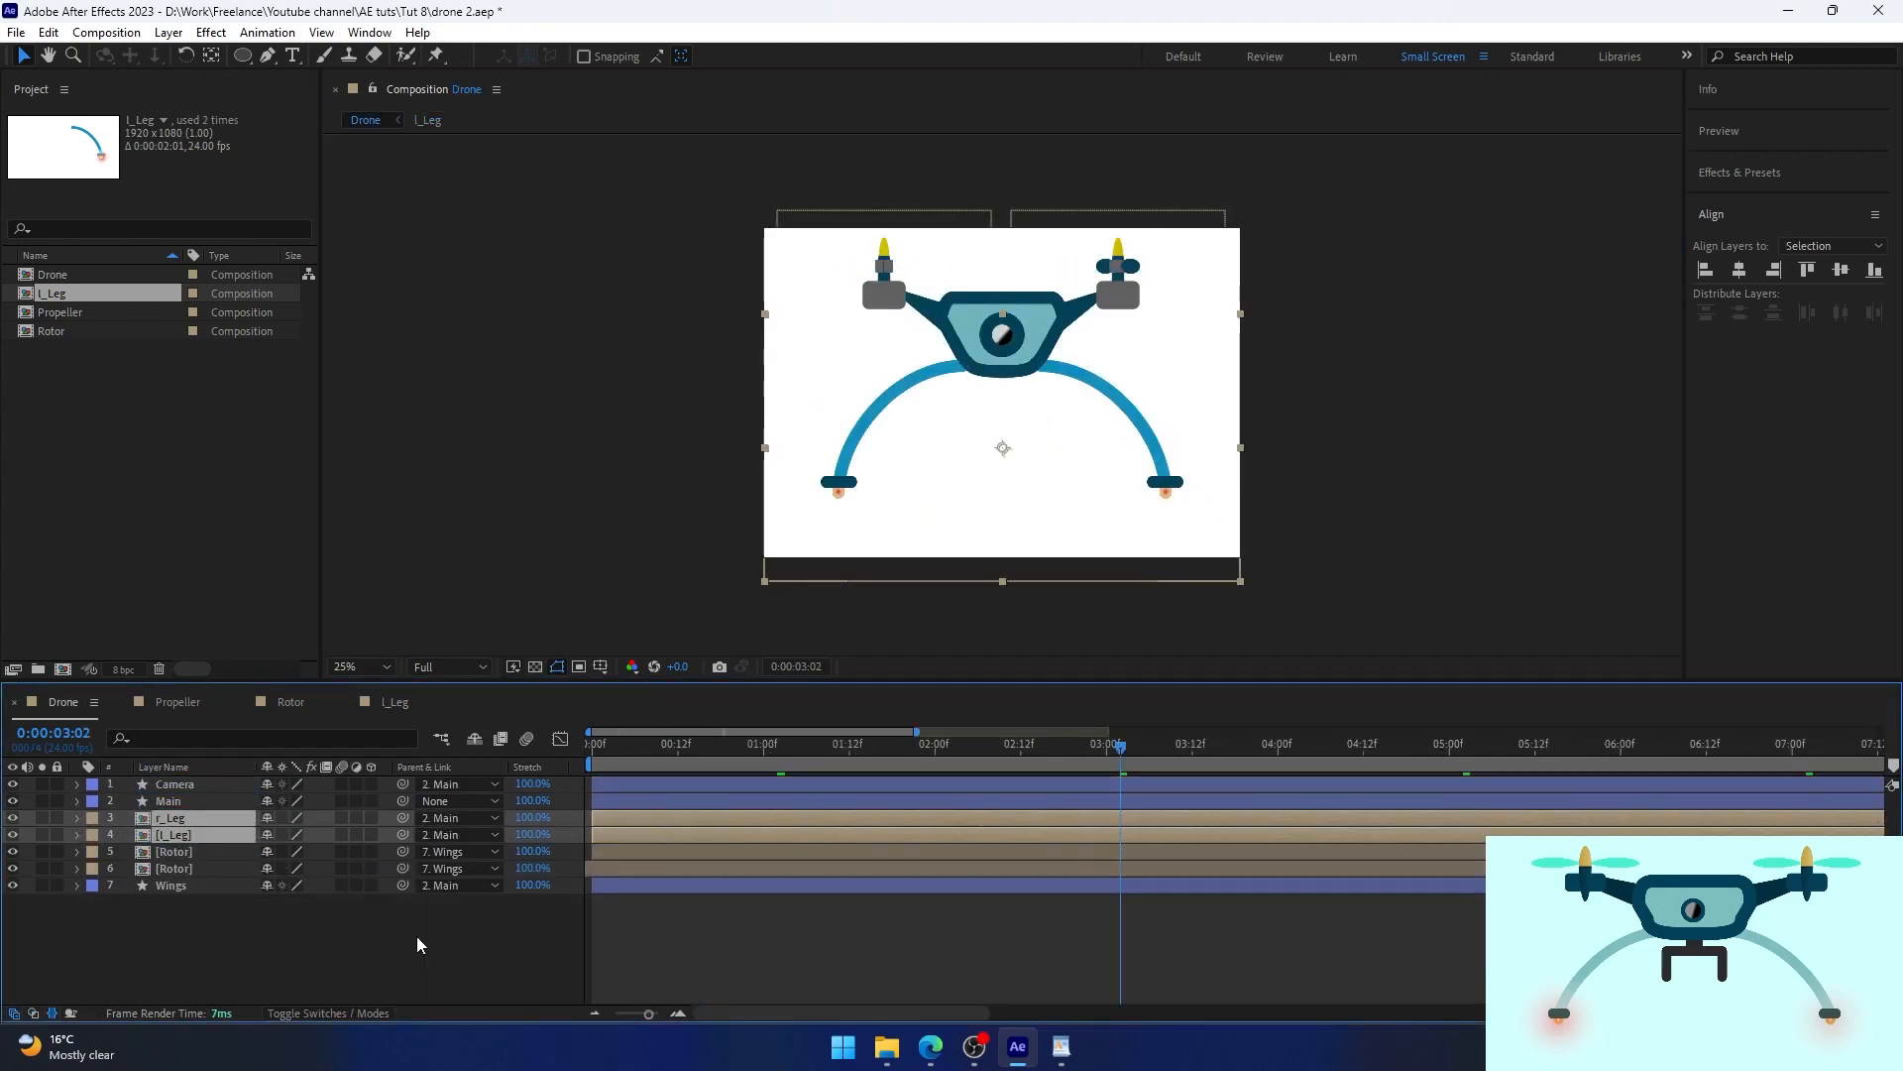
key(space)
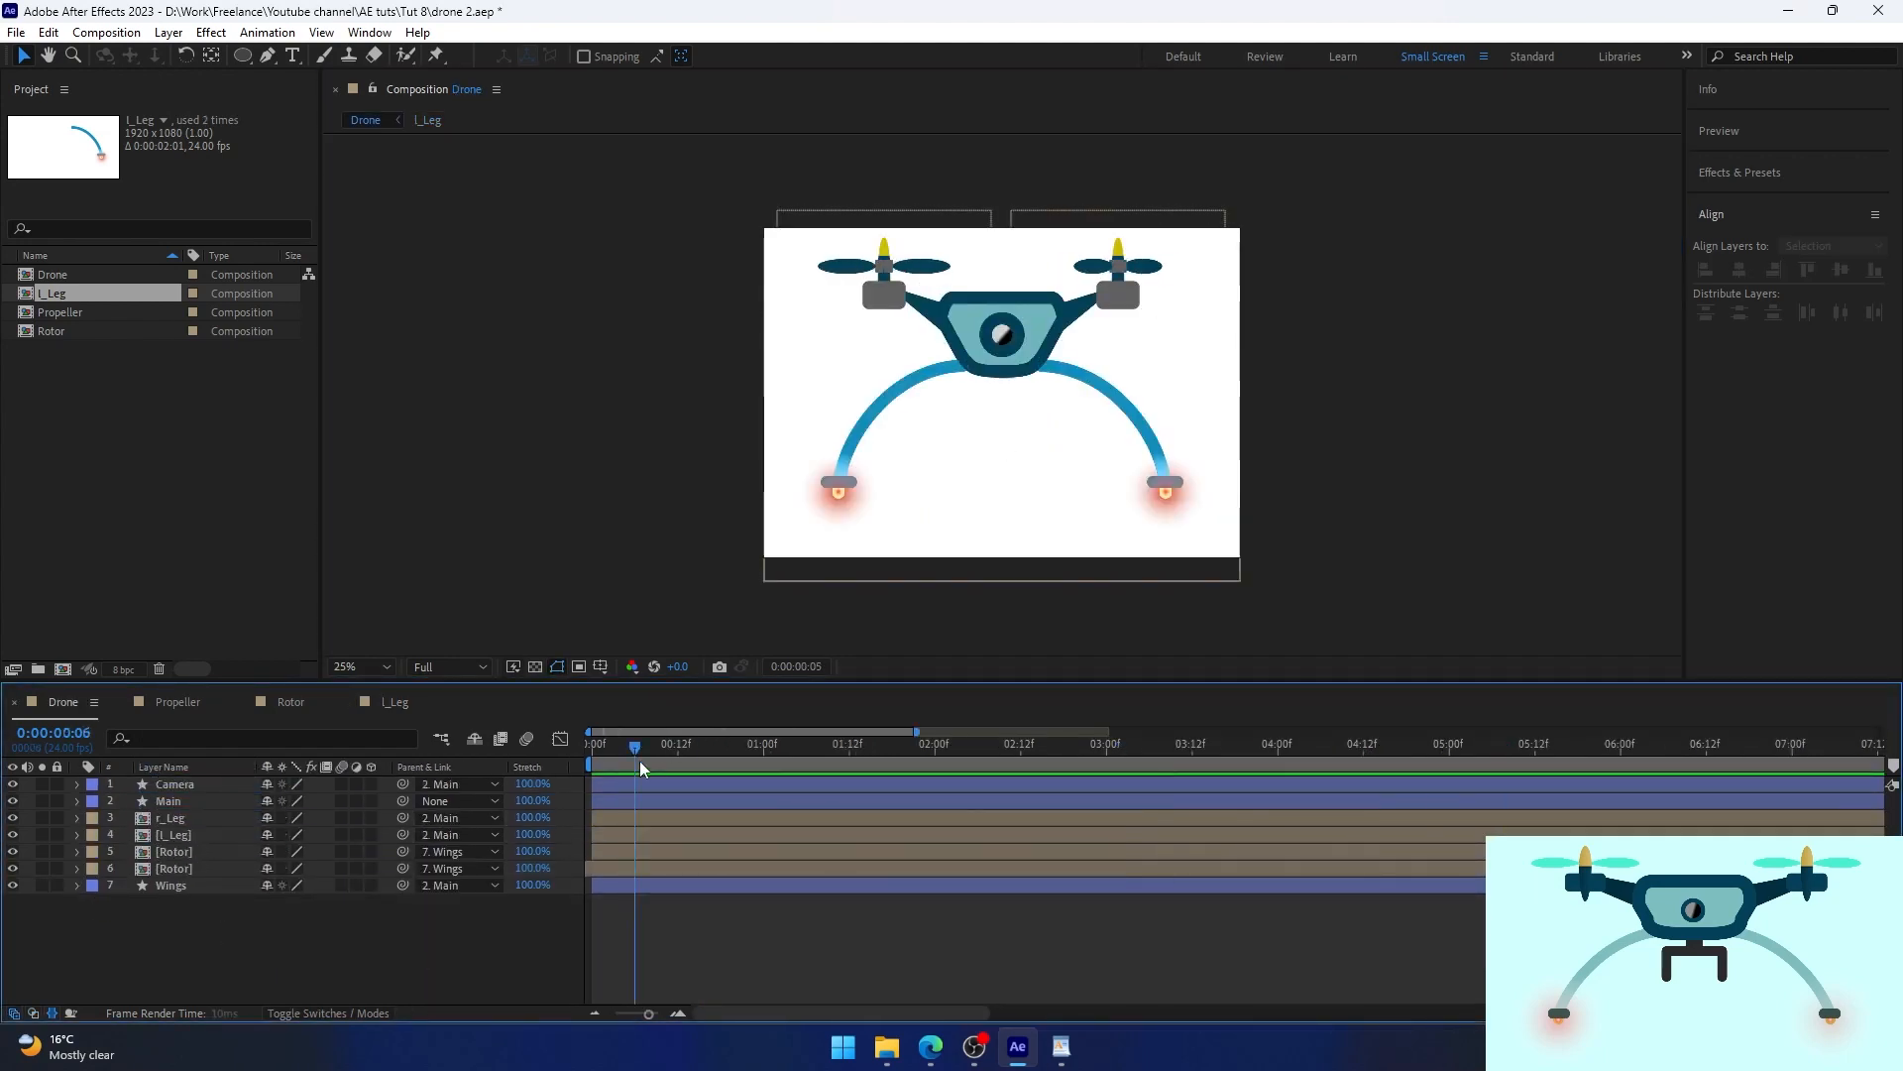
key(space)
click(268, 56)
click(395, 702)
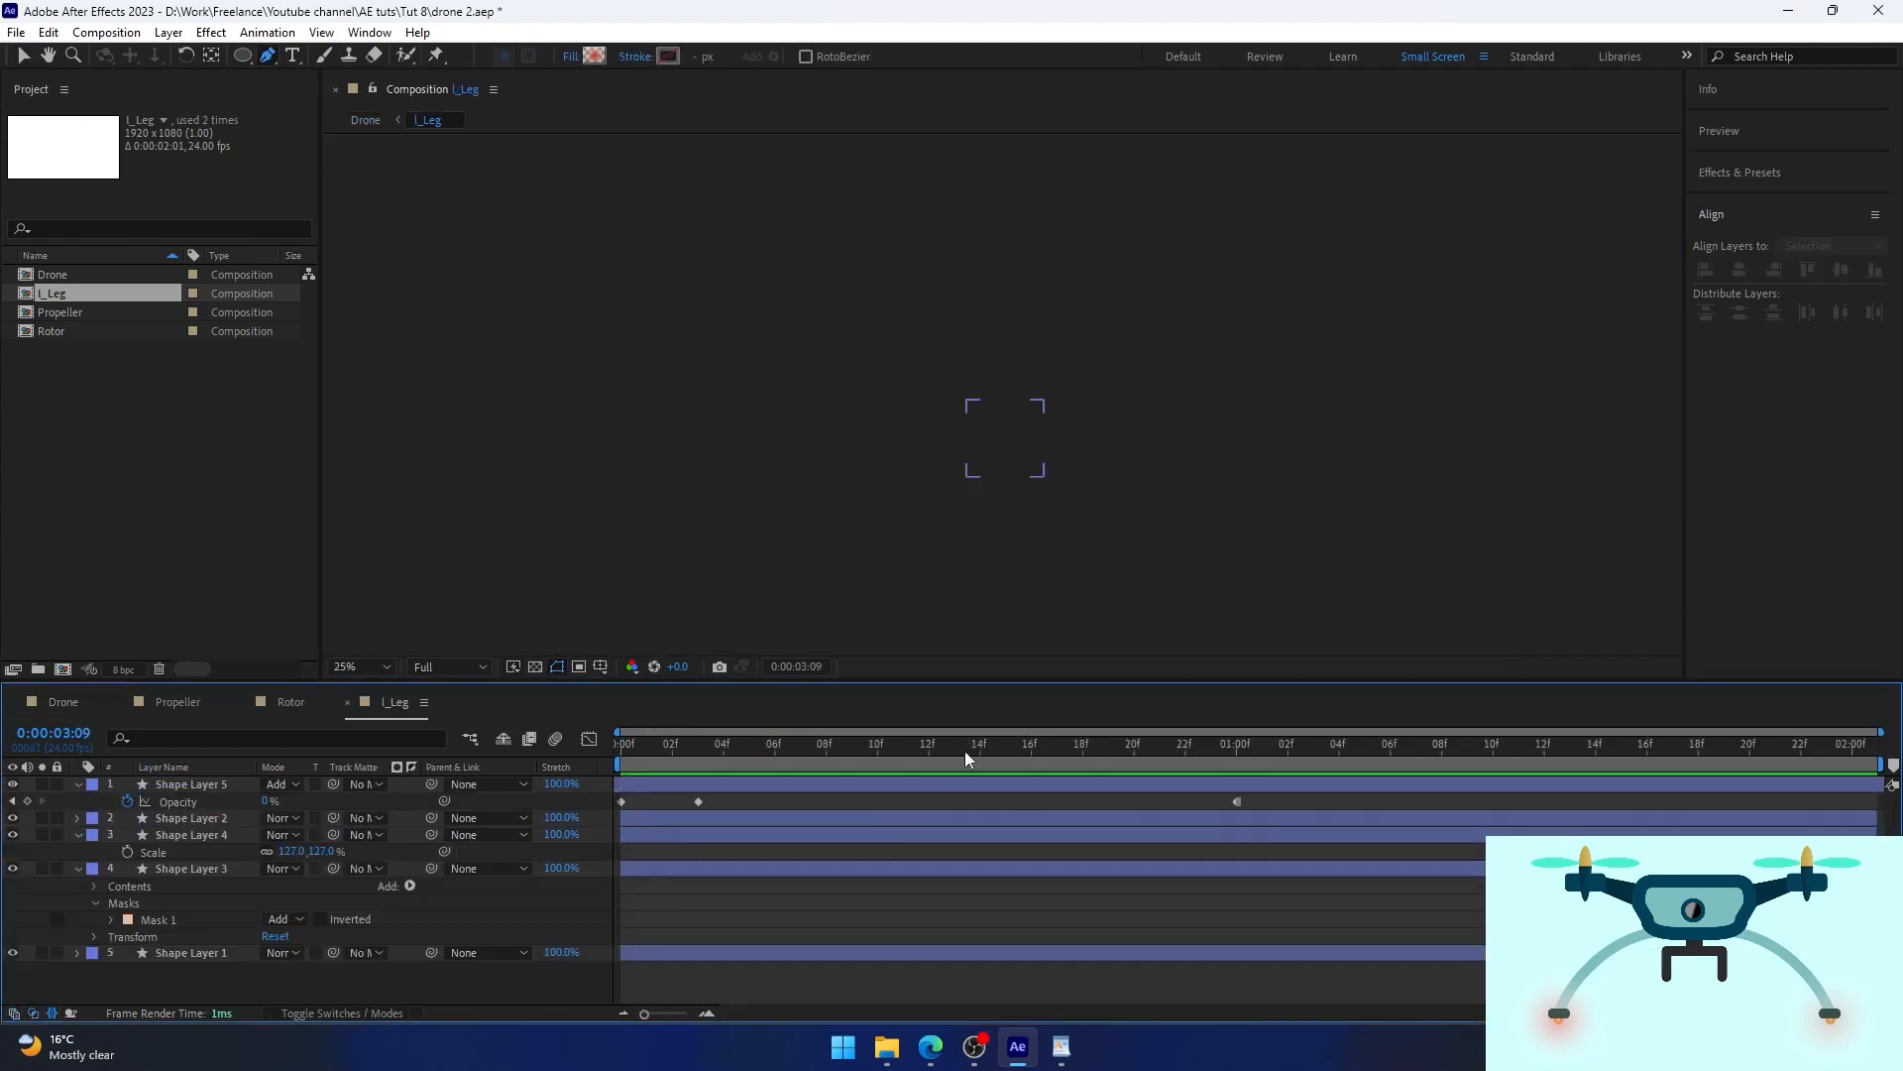
click(980, 748)
scroll(1002, 298, up, 1)
key(v)
click(898, 397)
scroll(921, 262, down, 1)
Draw a vertical line with a black 50 px stroke down from the body's underside using the Pen tool.
key(g)
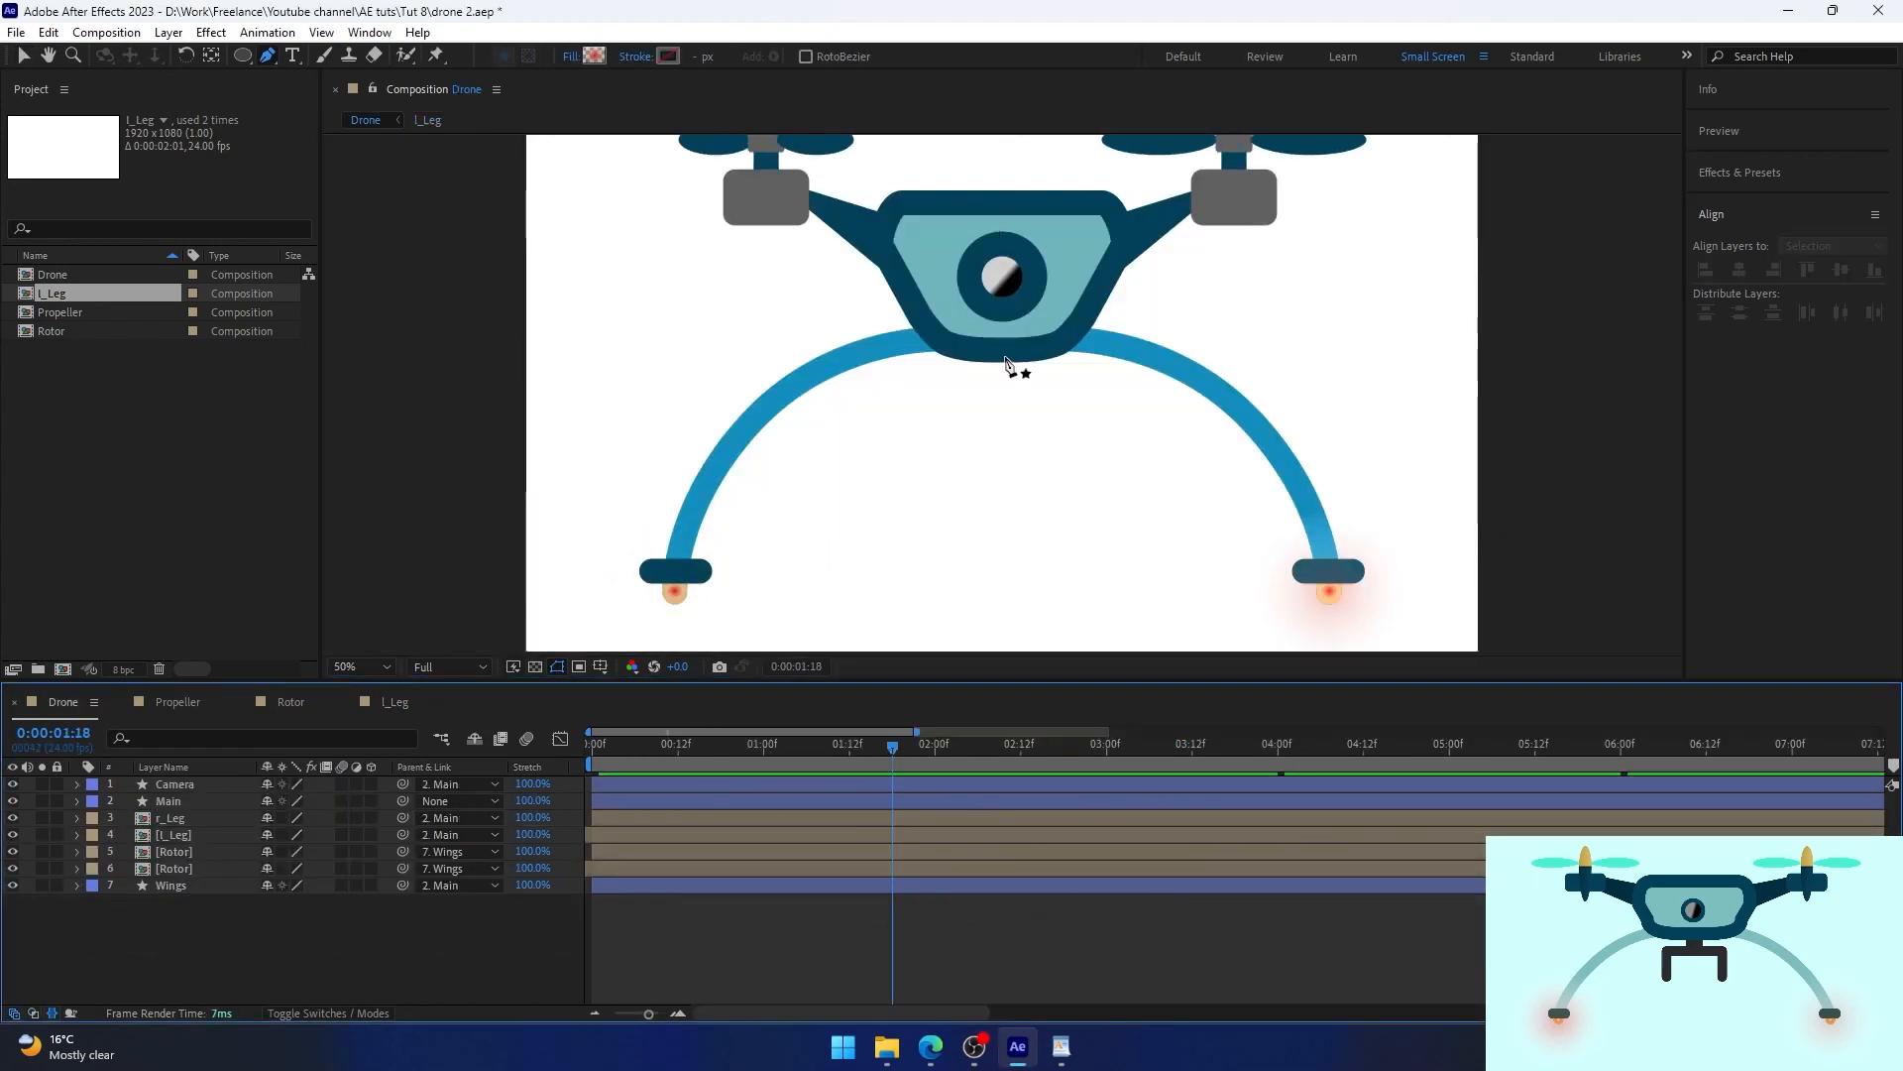
click(1007, 357)
click(1008, 486)
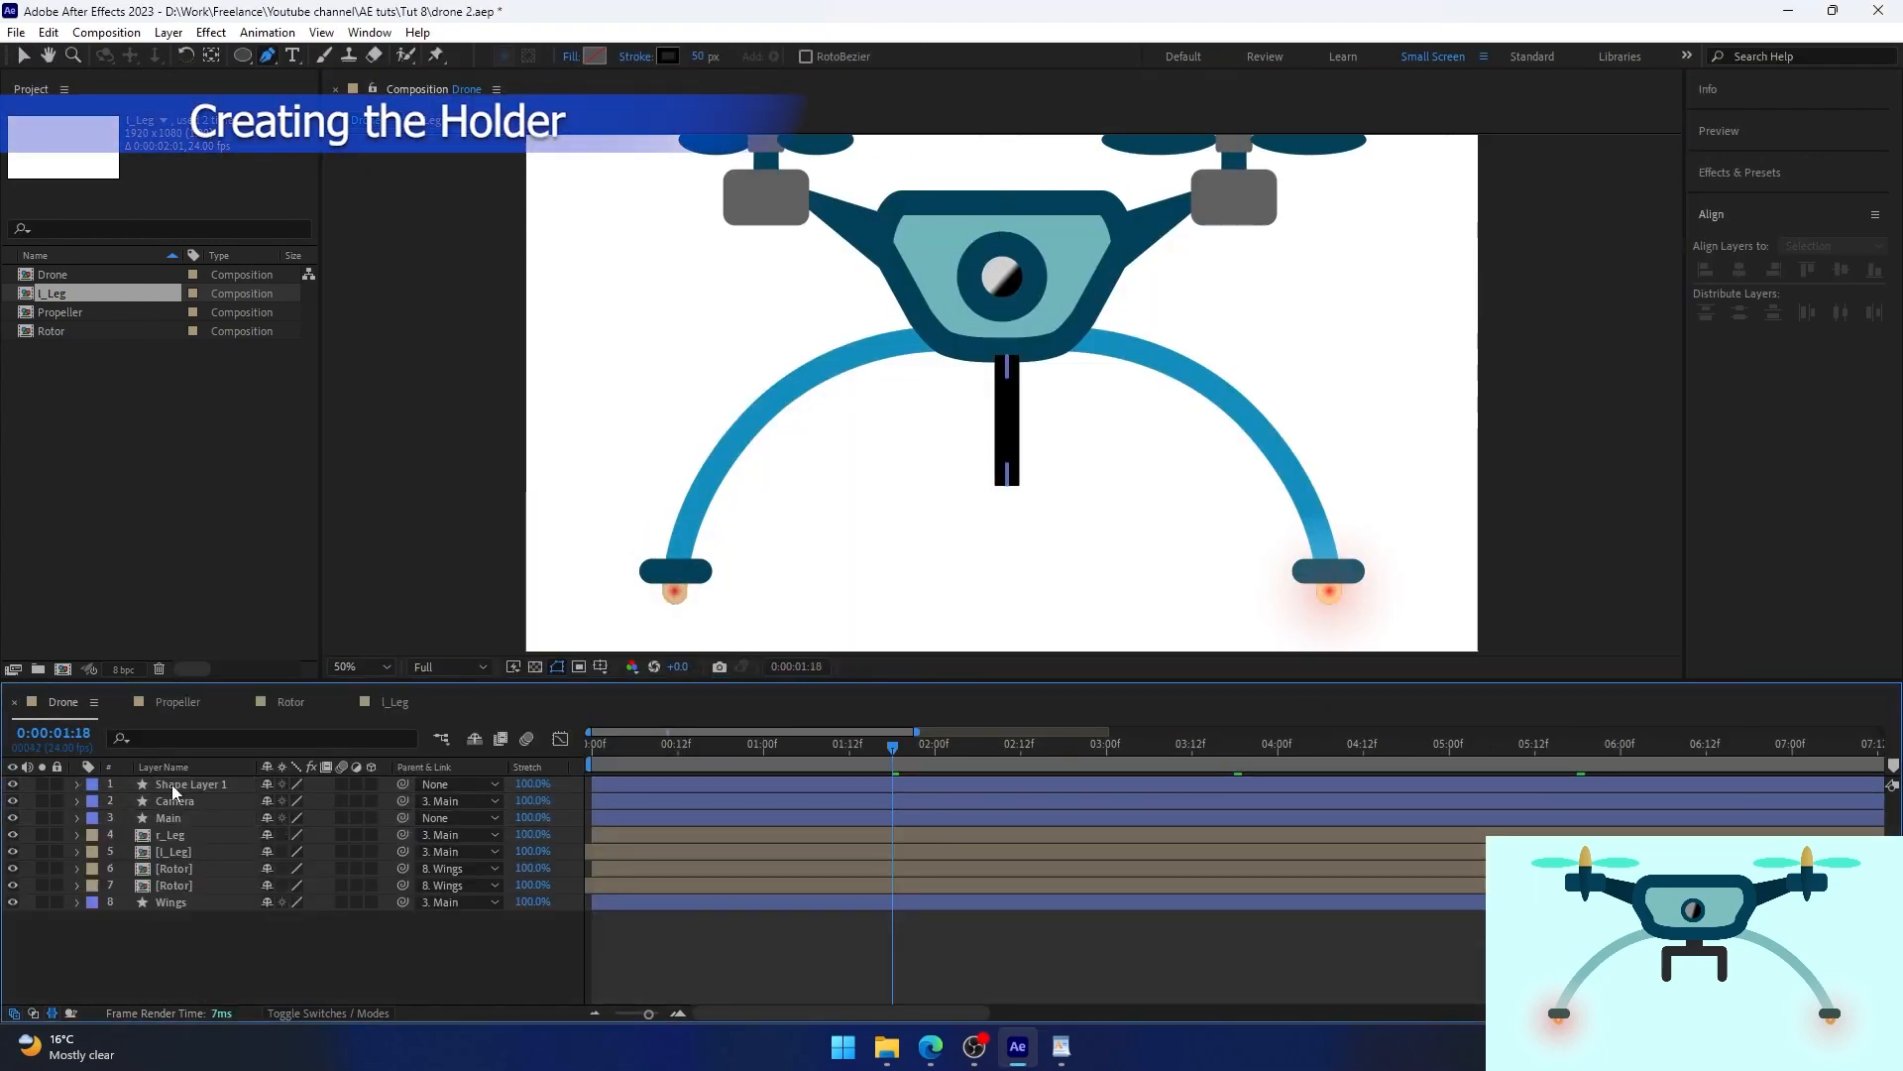
Place the new line's layer below Main and rename it Arm.
click(195, 819)
key(Return)
text(Arm)
key(Return)
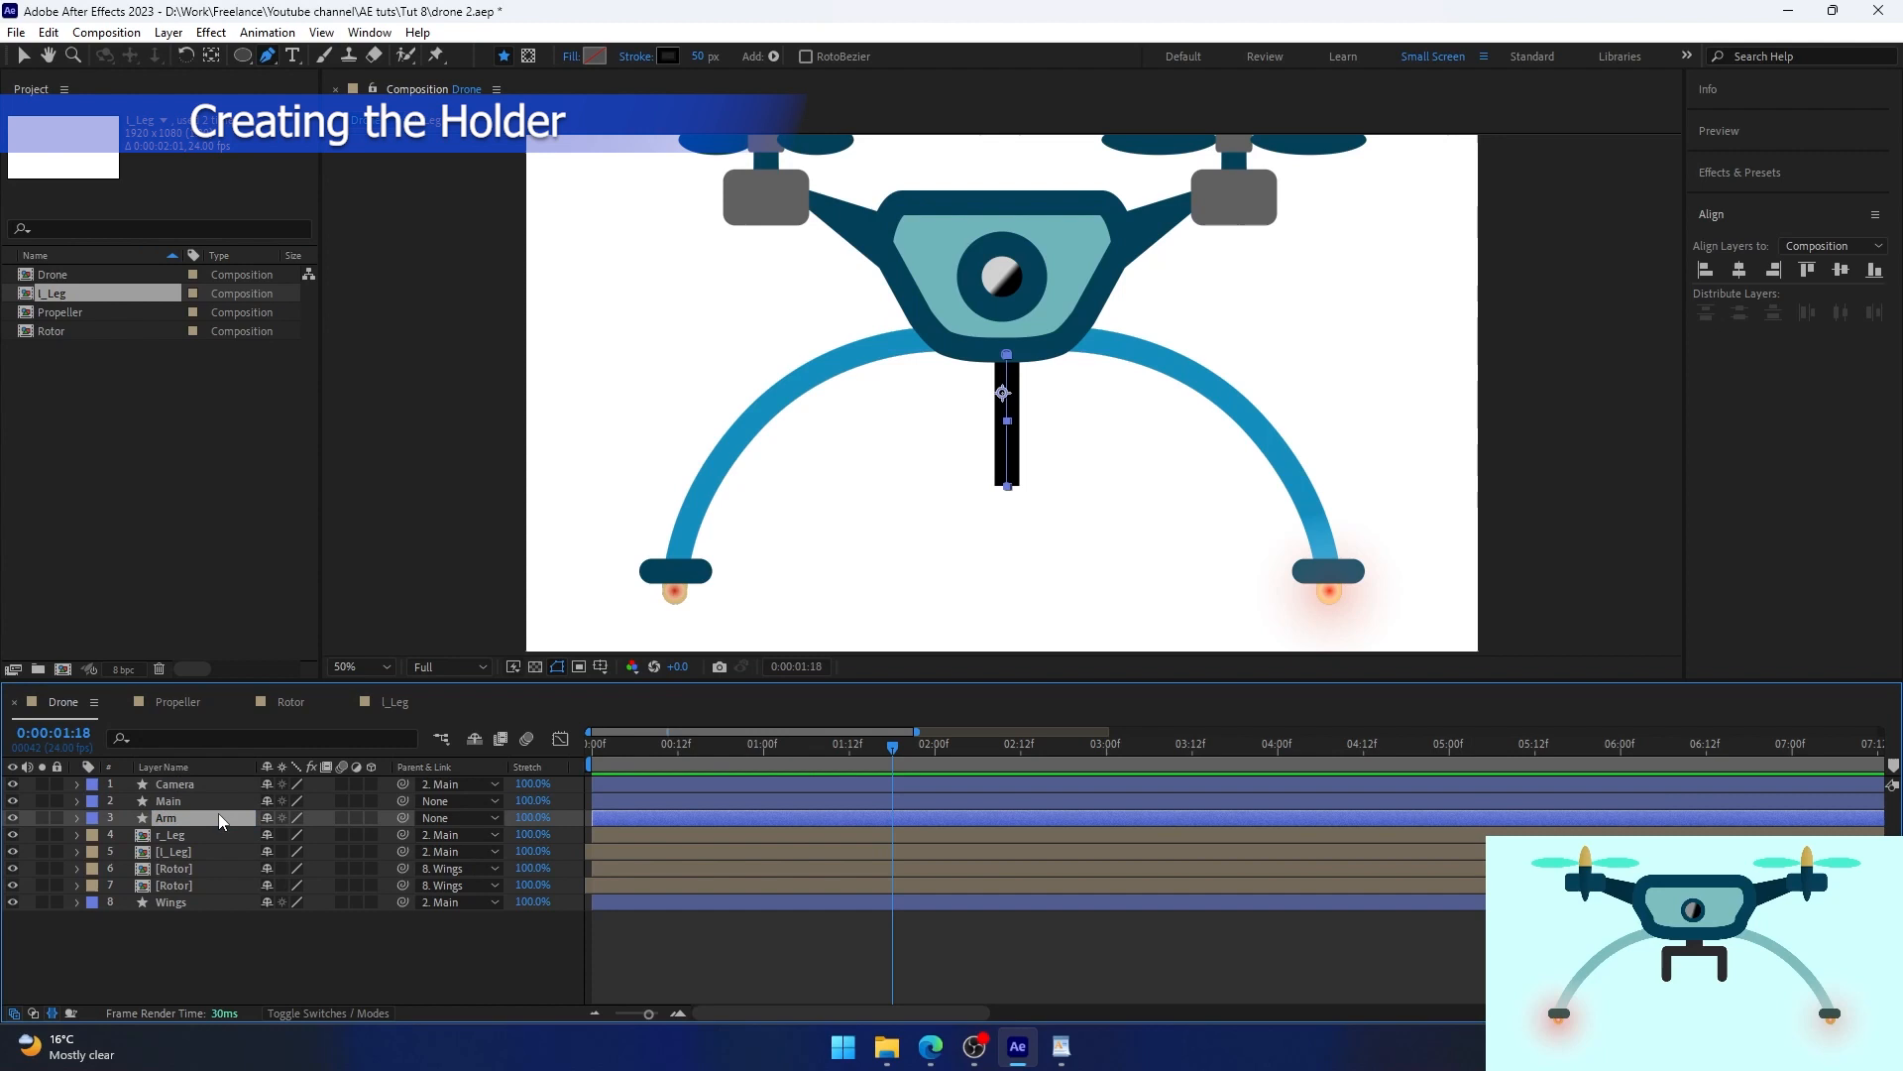
Separate the Arm layer's position dimensions and add an expression to its Y Position.
key(p)
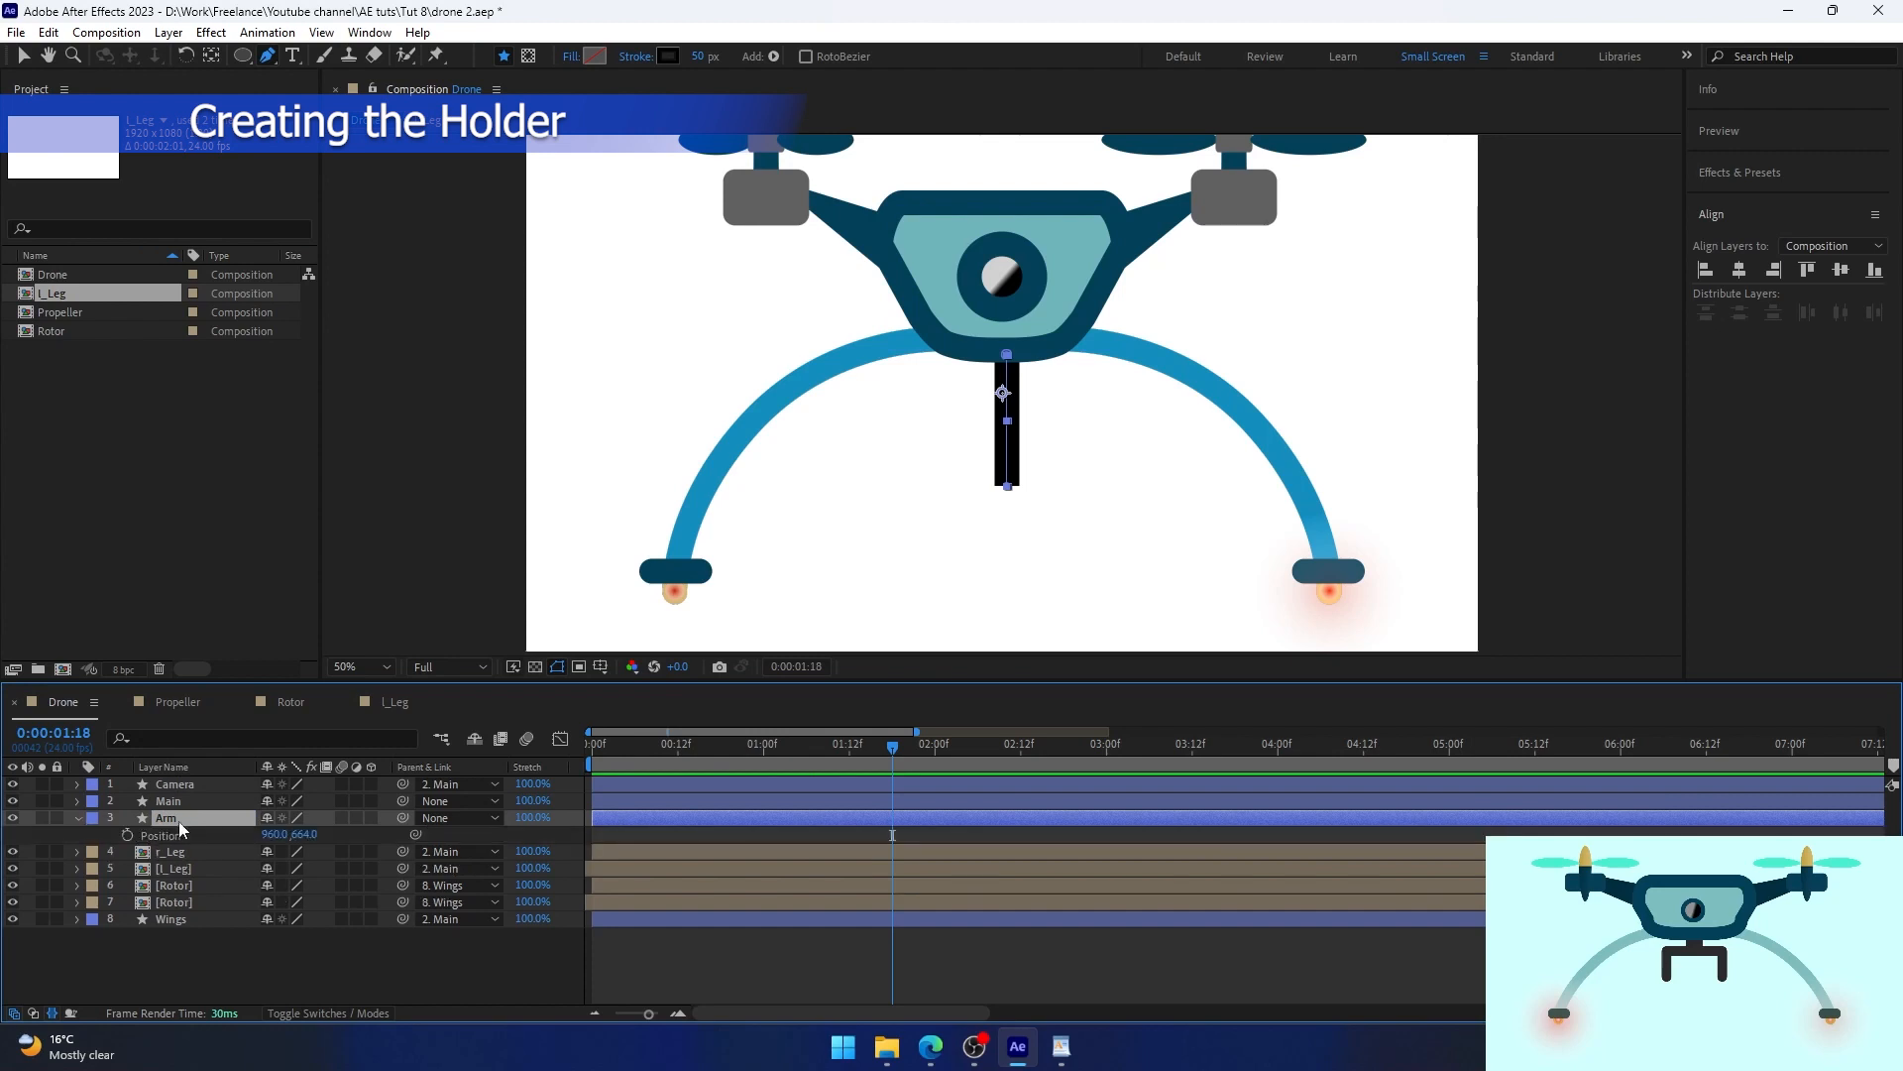
right_click(173, 830)
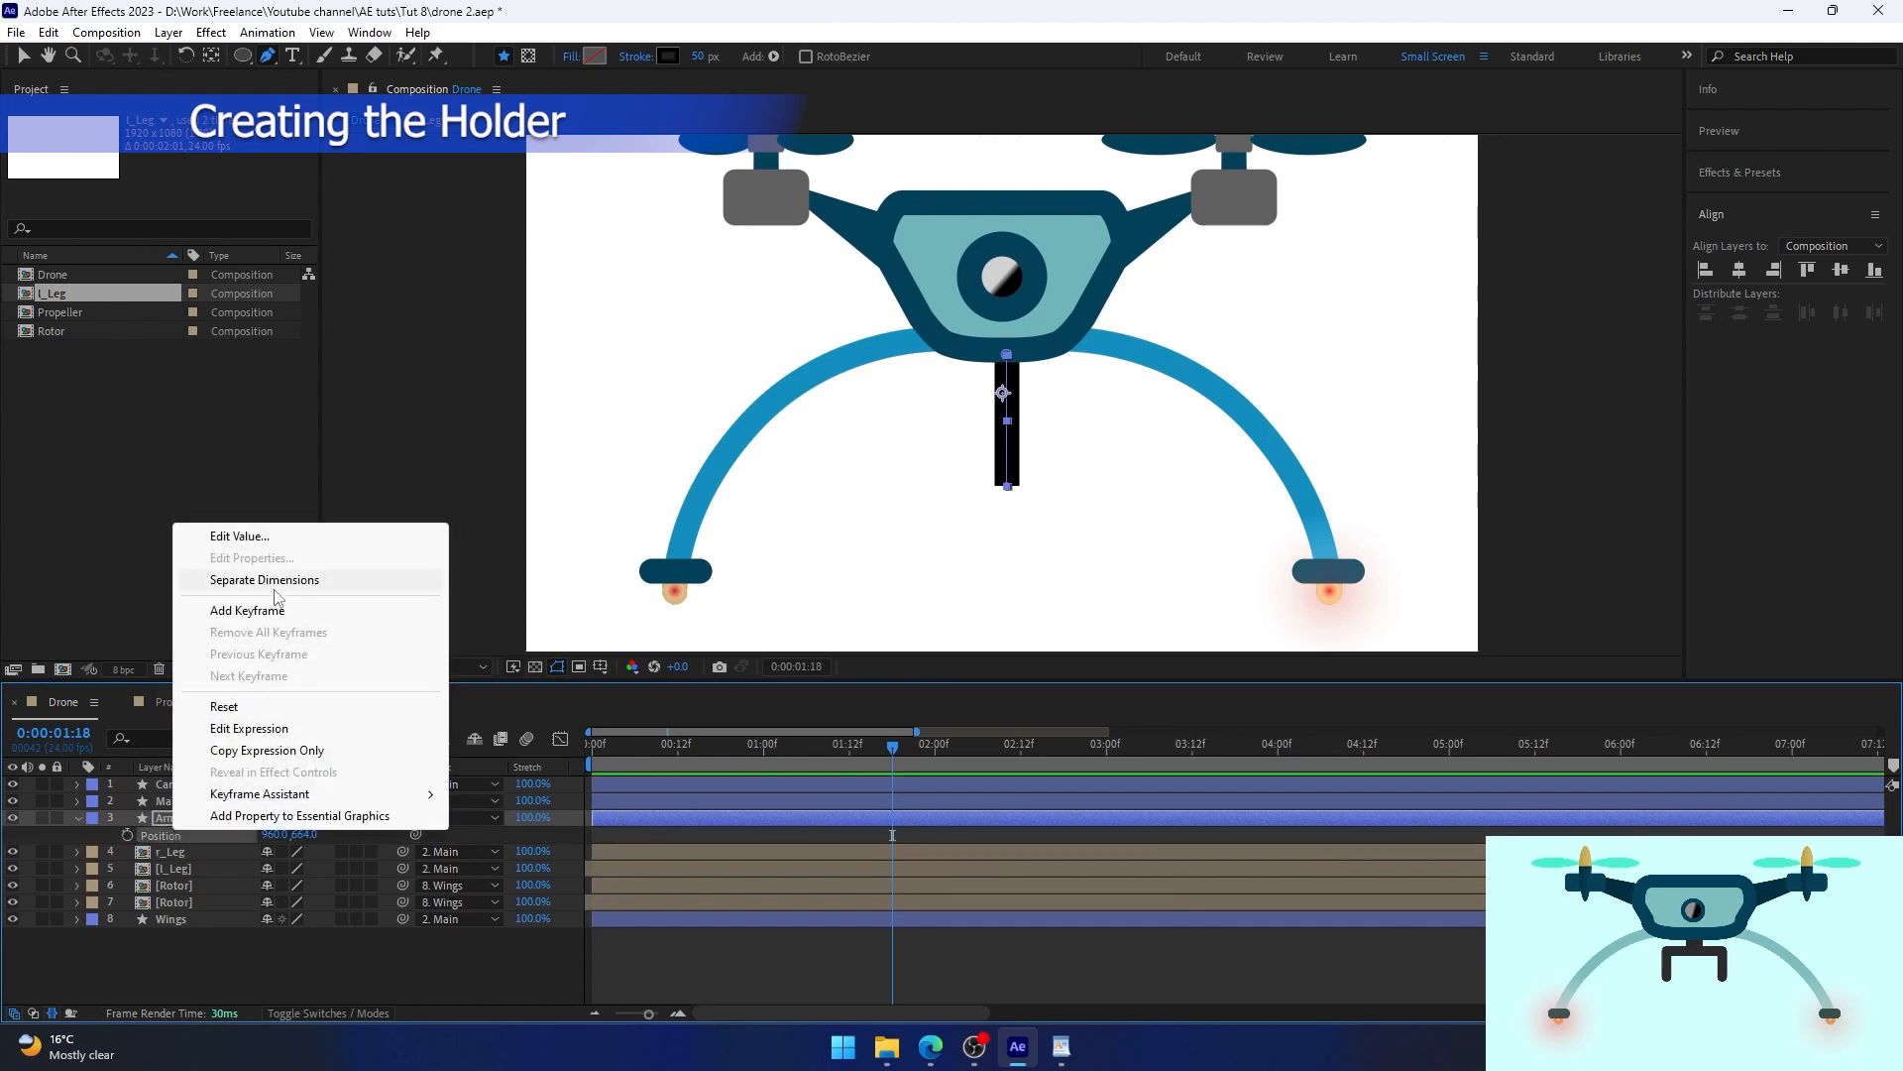
click(275, 585)
click(317, 850)
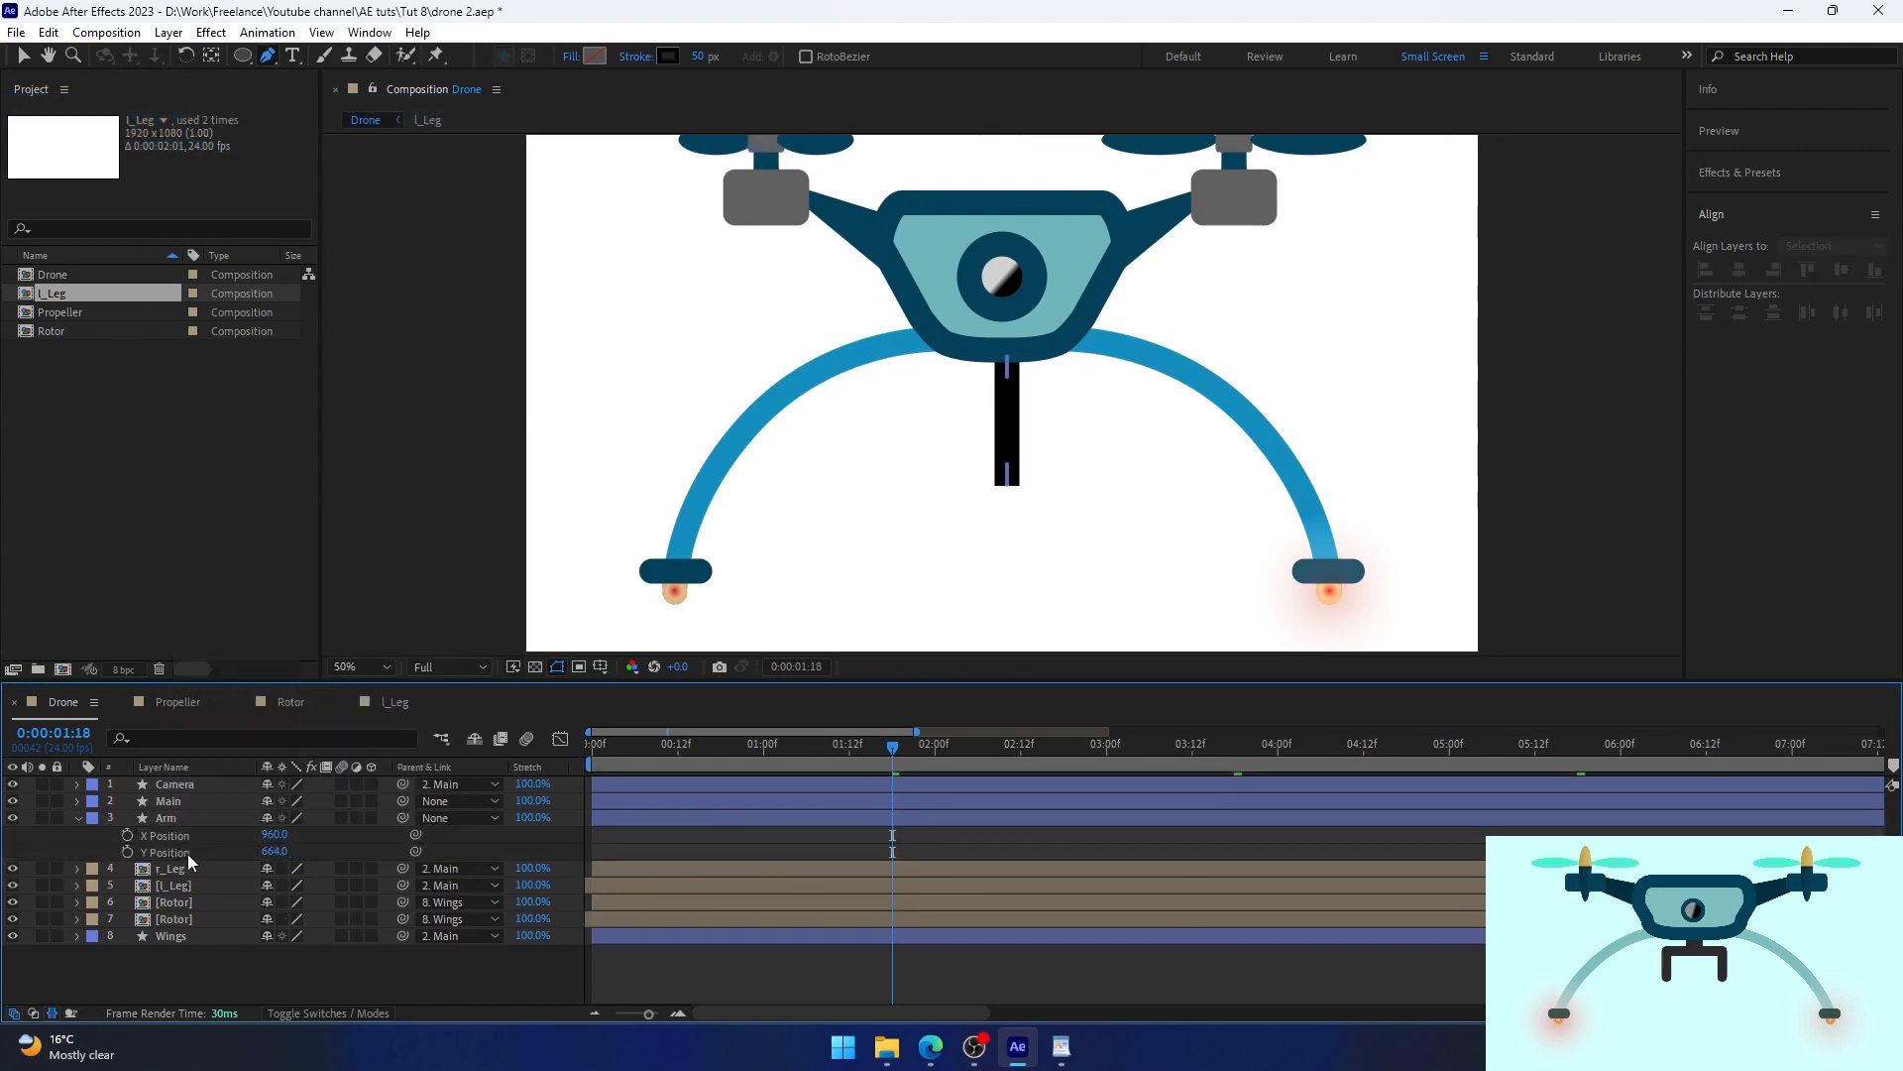
right_click(184, 853)
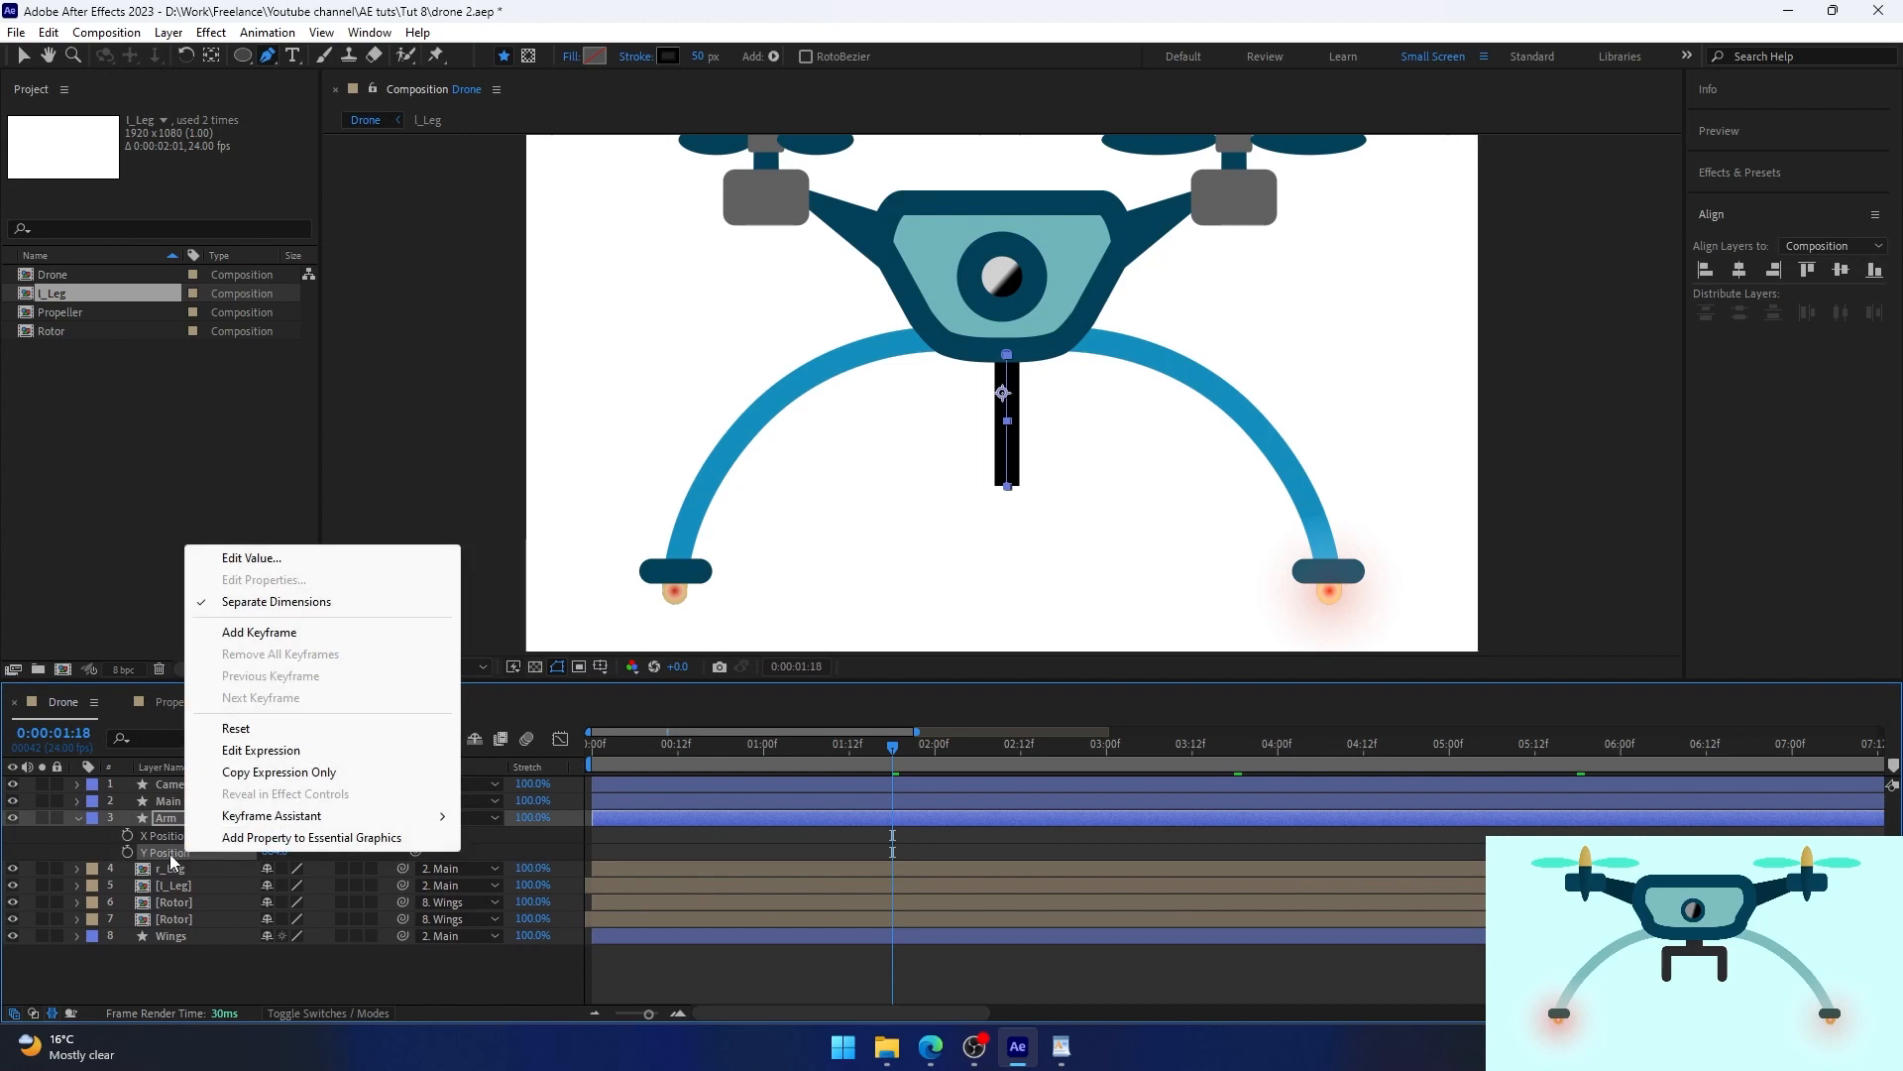
click(144, 854)
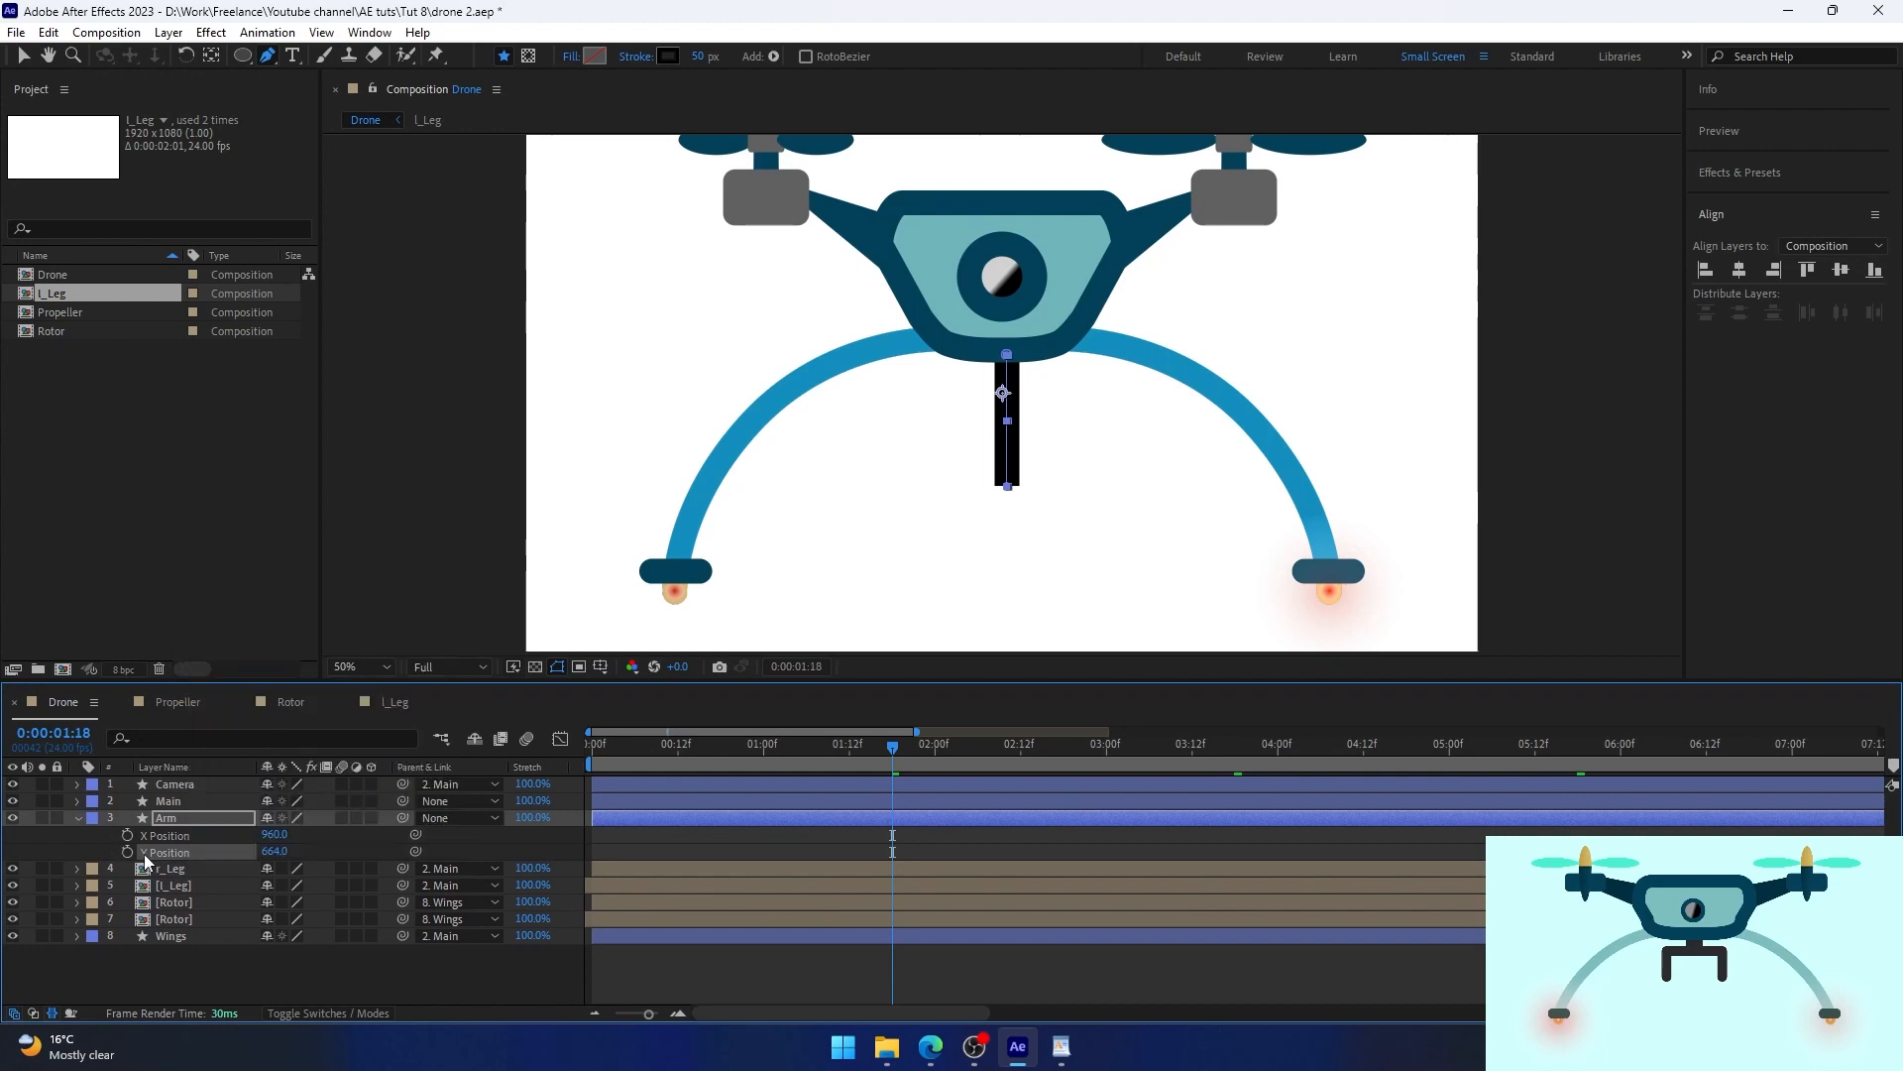
alt+click(127, 854)
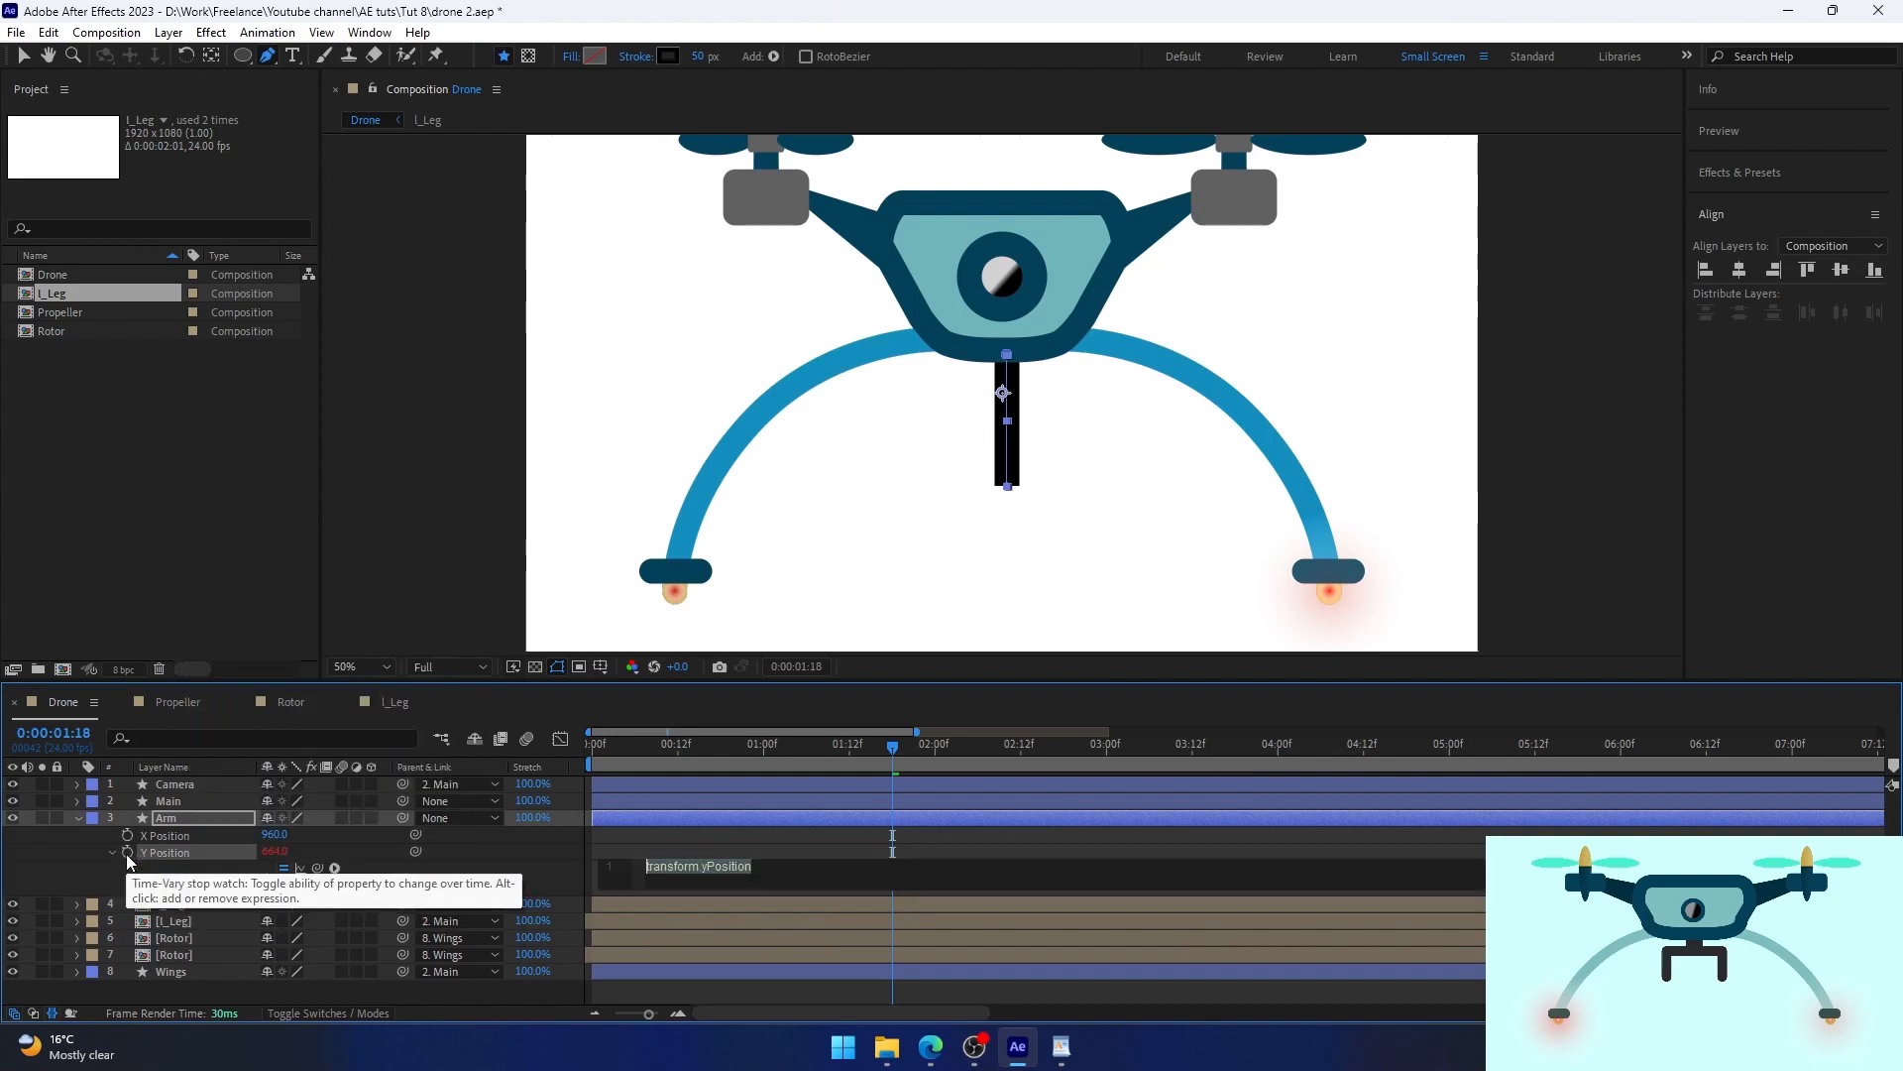
Search the effects for "slider" and apply a Slider Control to the Main layer.
click(212, 801)
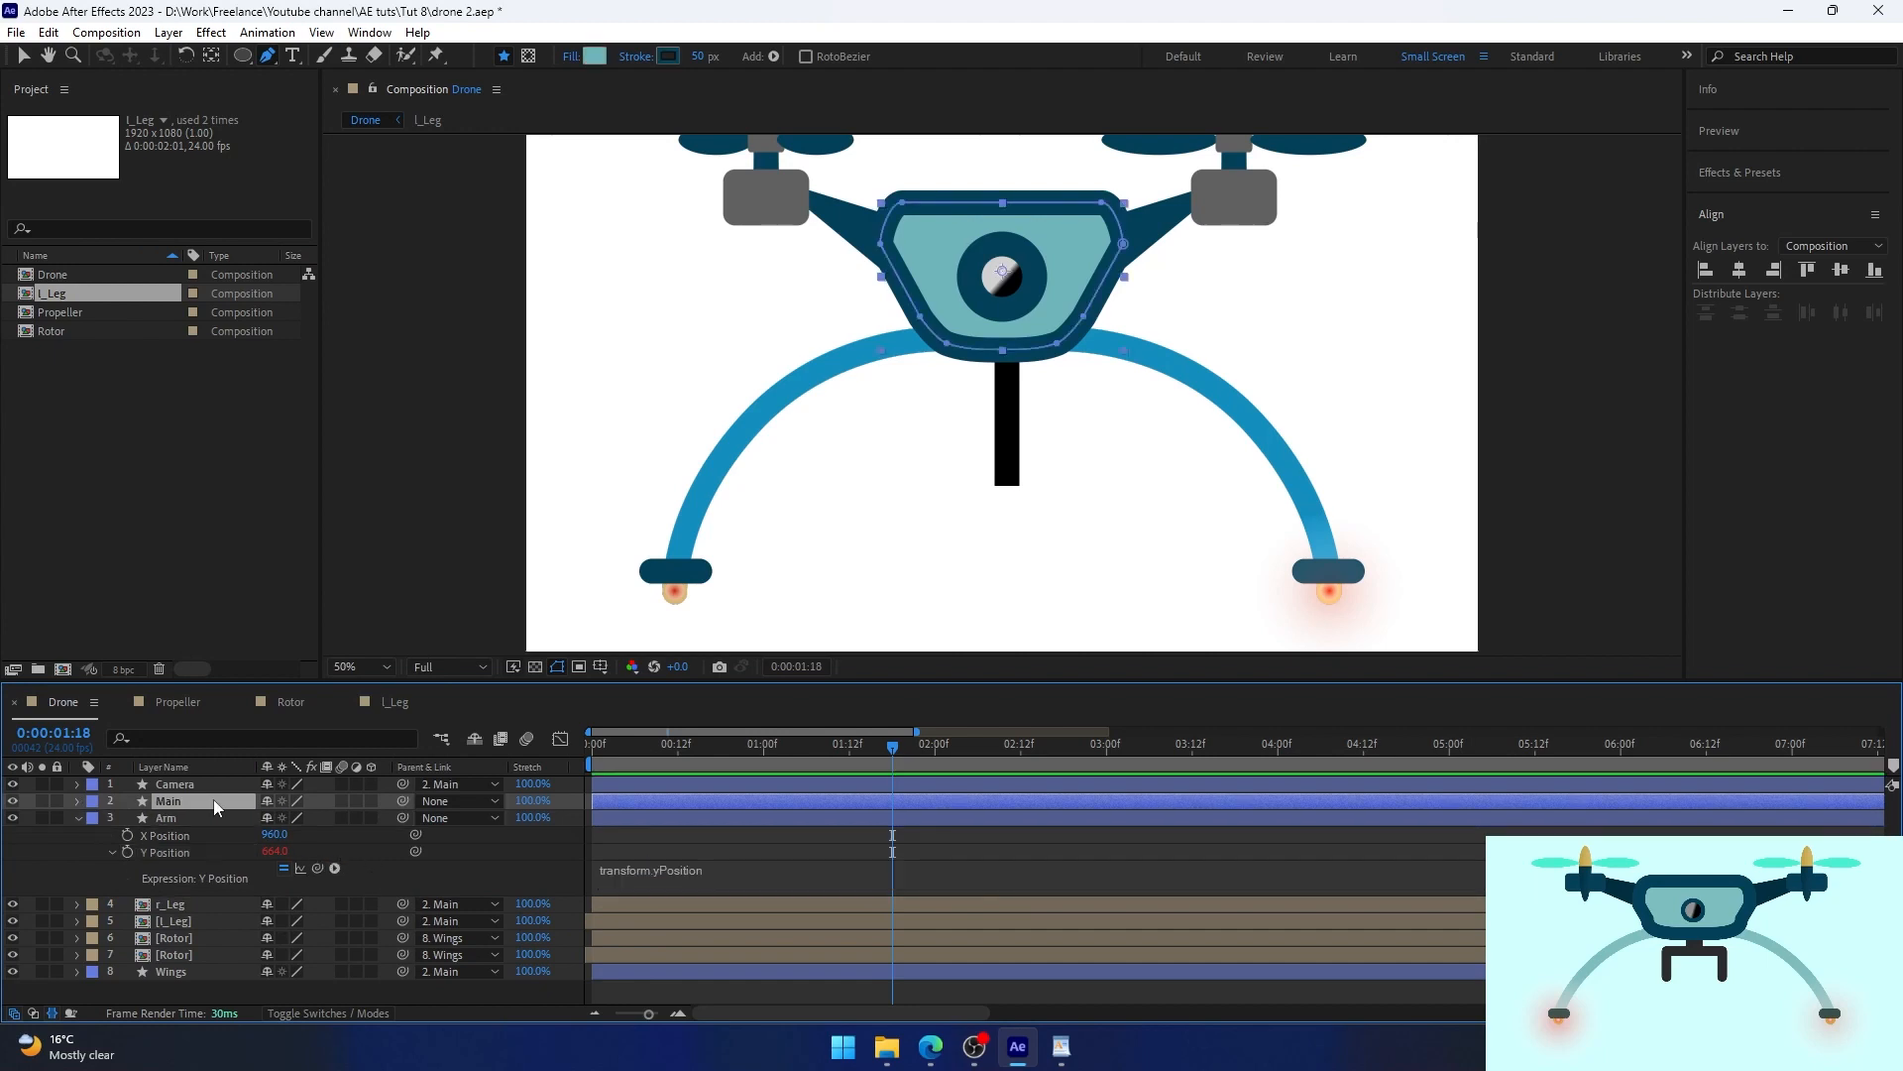
click(1736, 175)
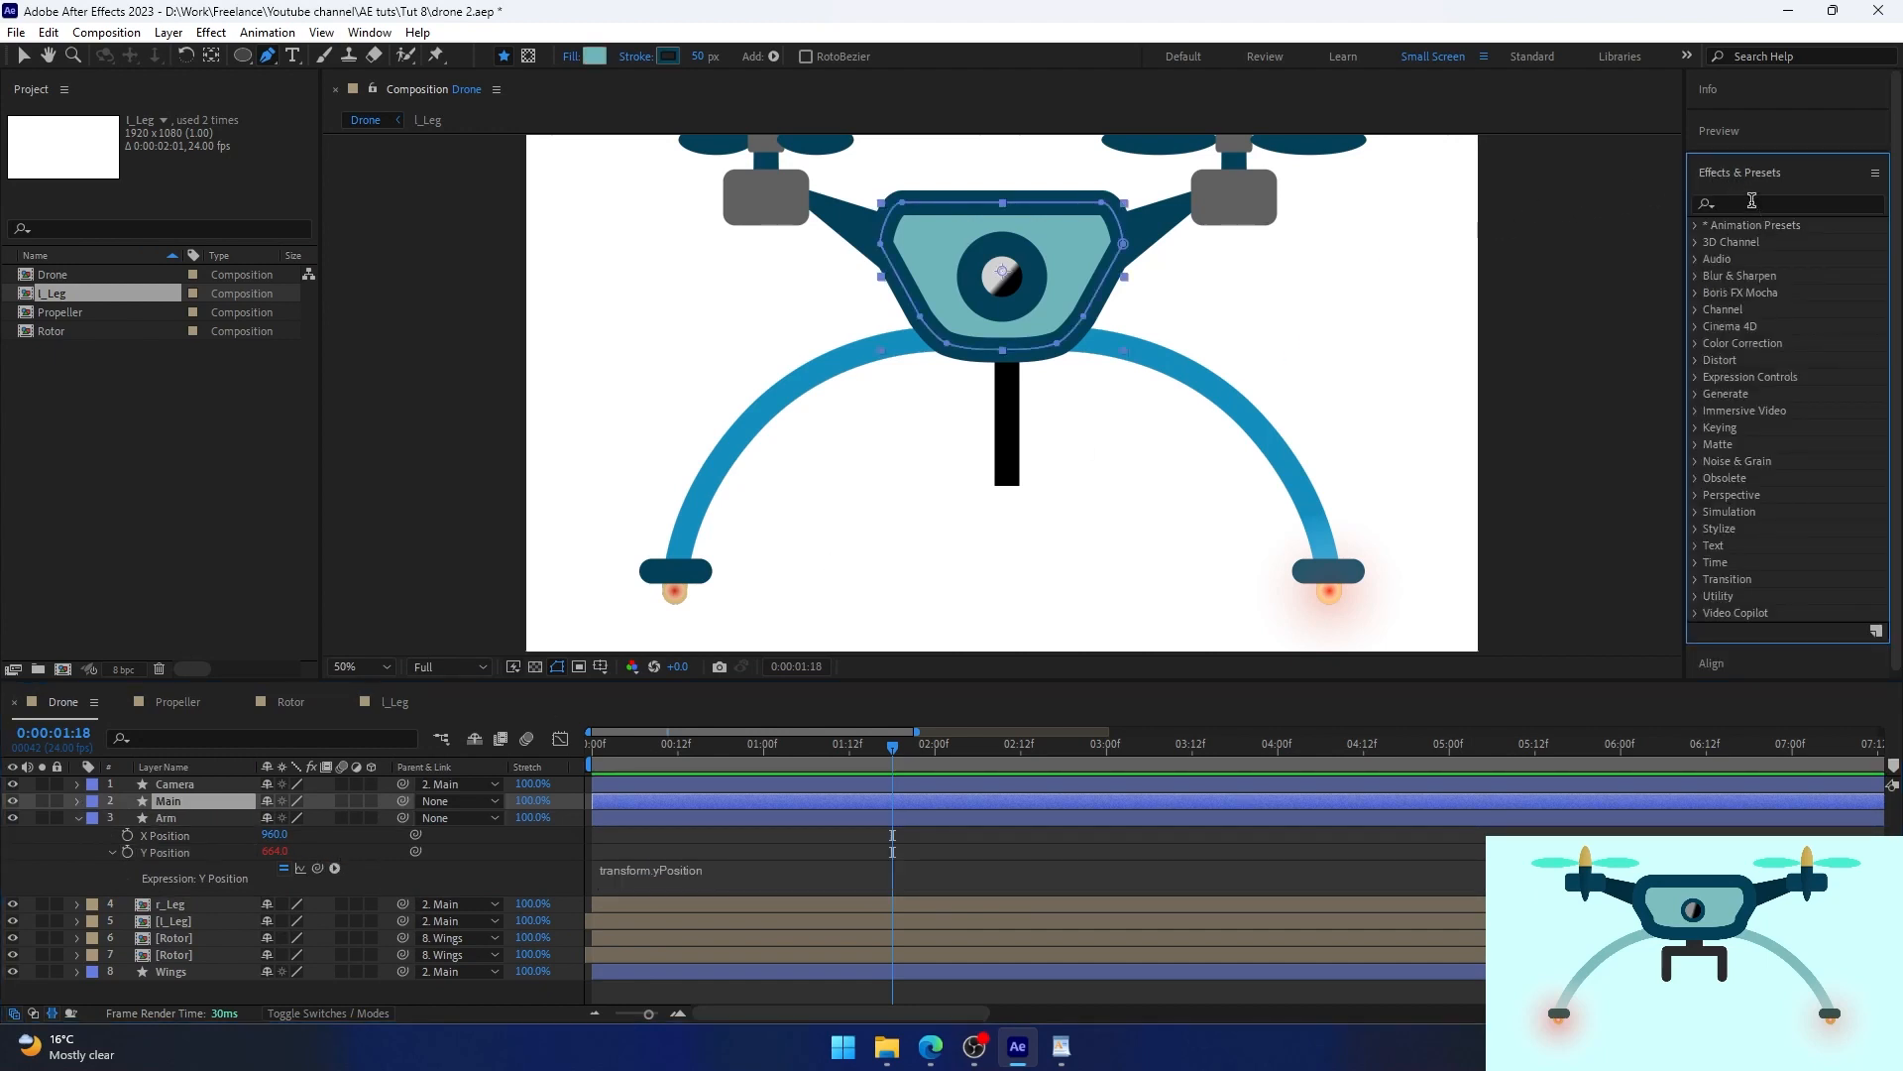
text(slider)
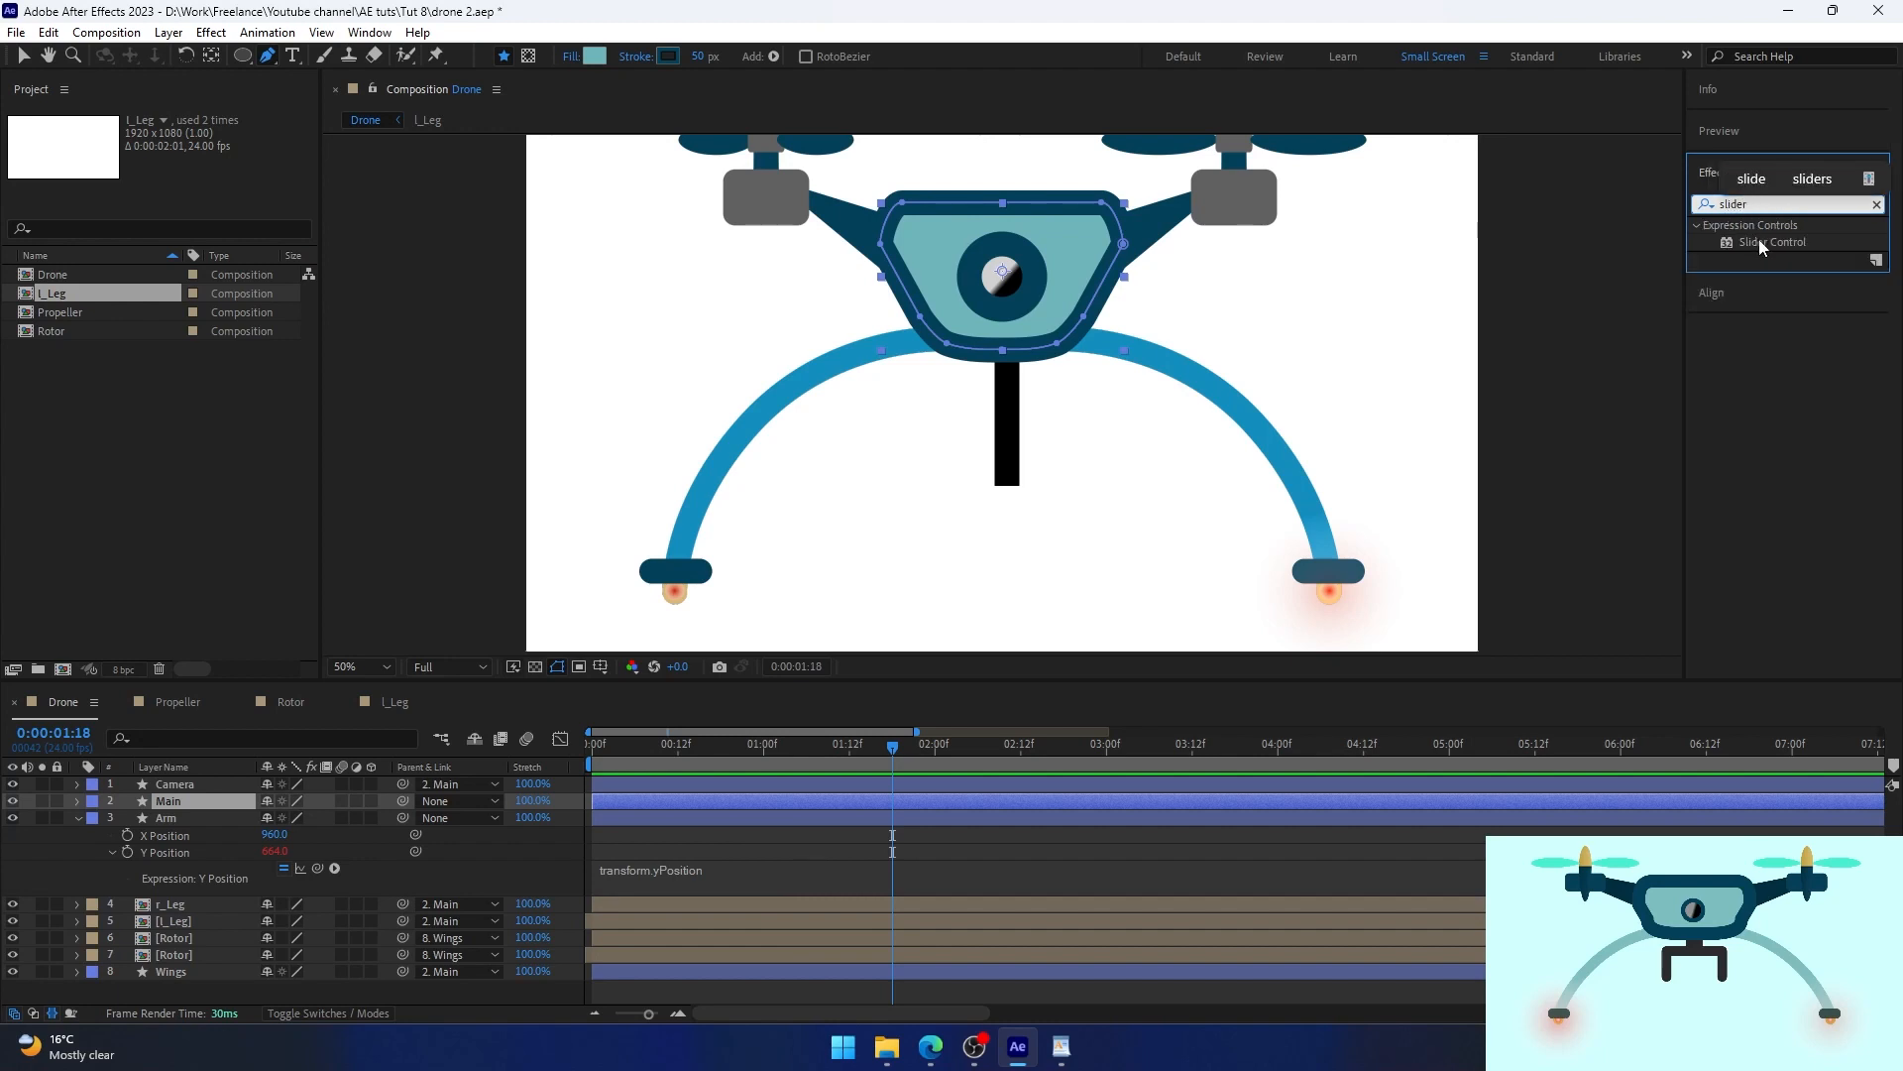
double_click(1759, 241)
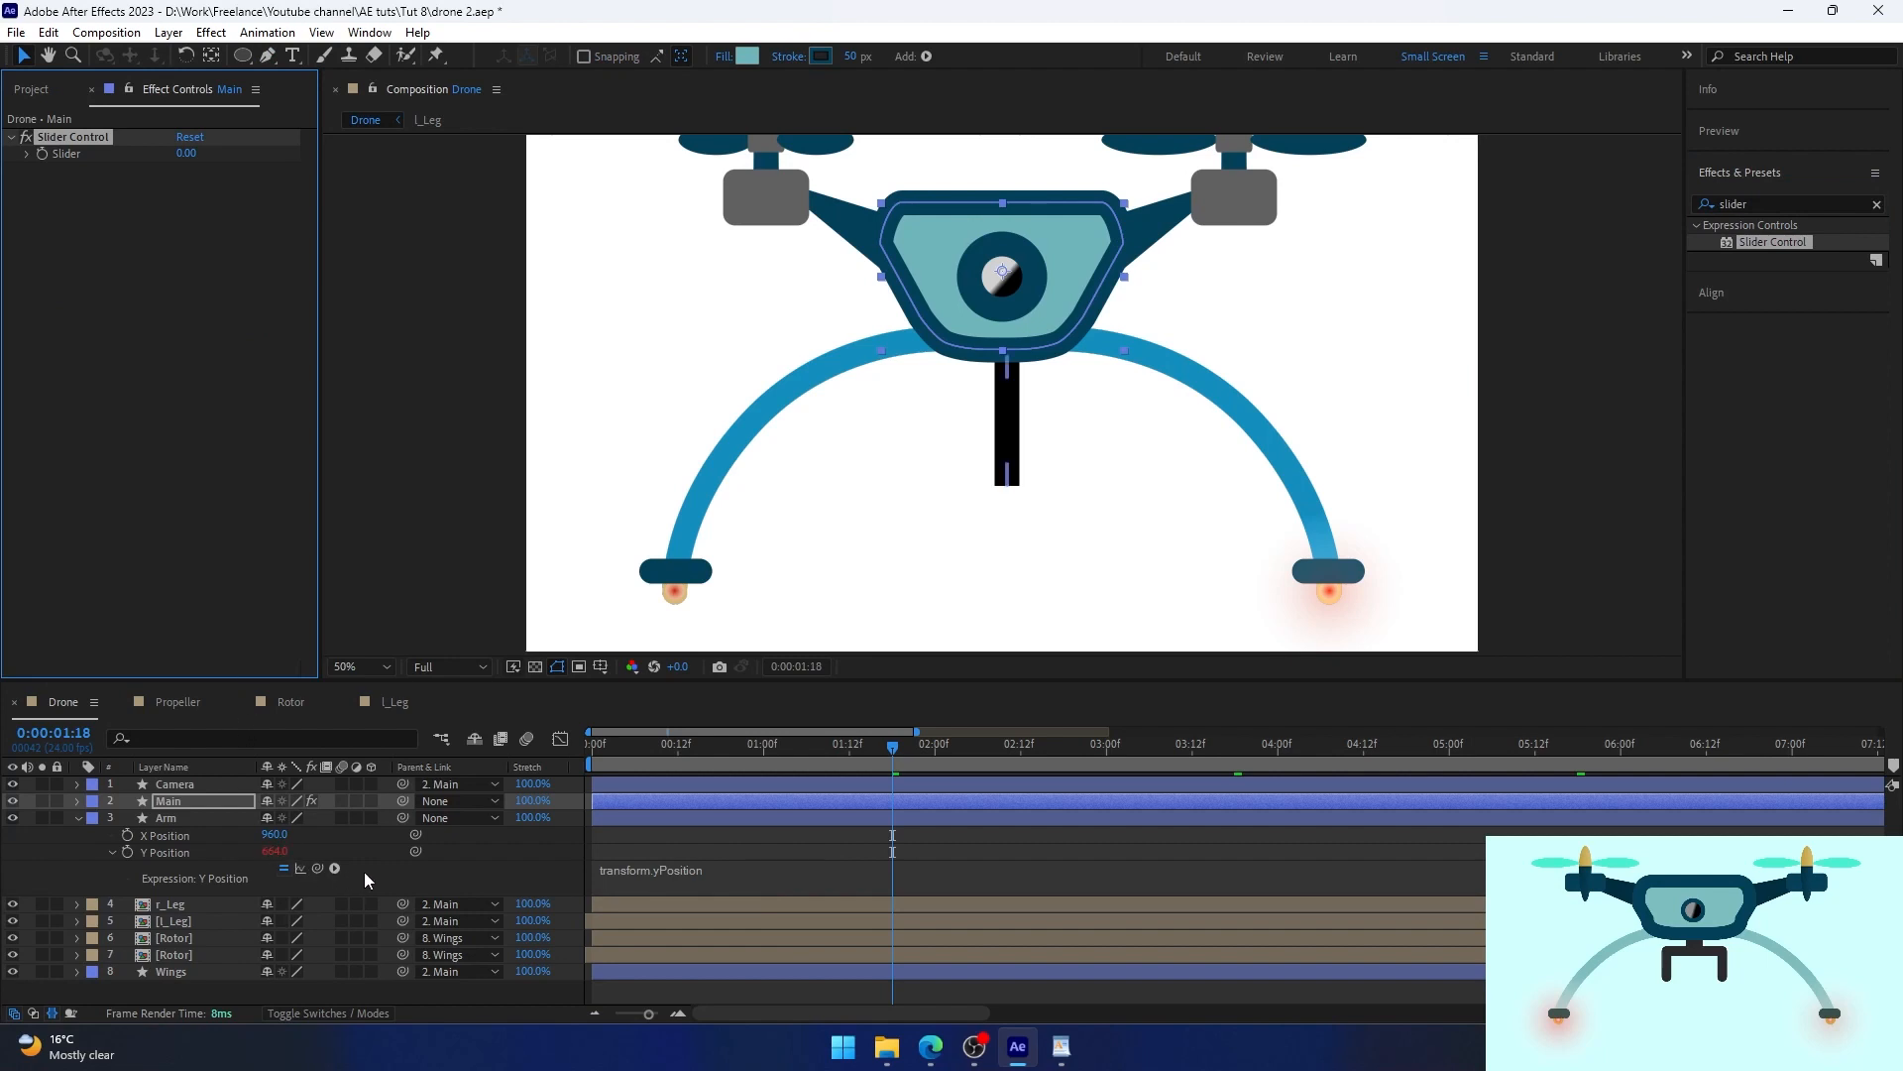
Link the Arm's Y Position expression to Main's Slider Control and set the slider to 451.
click(666, 869)
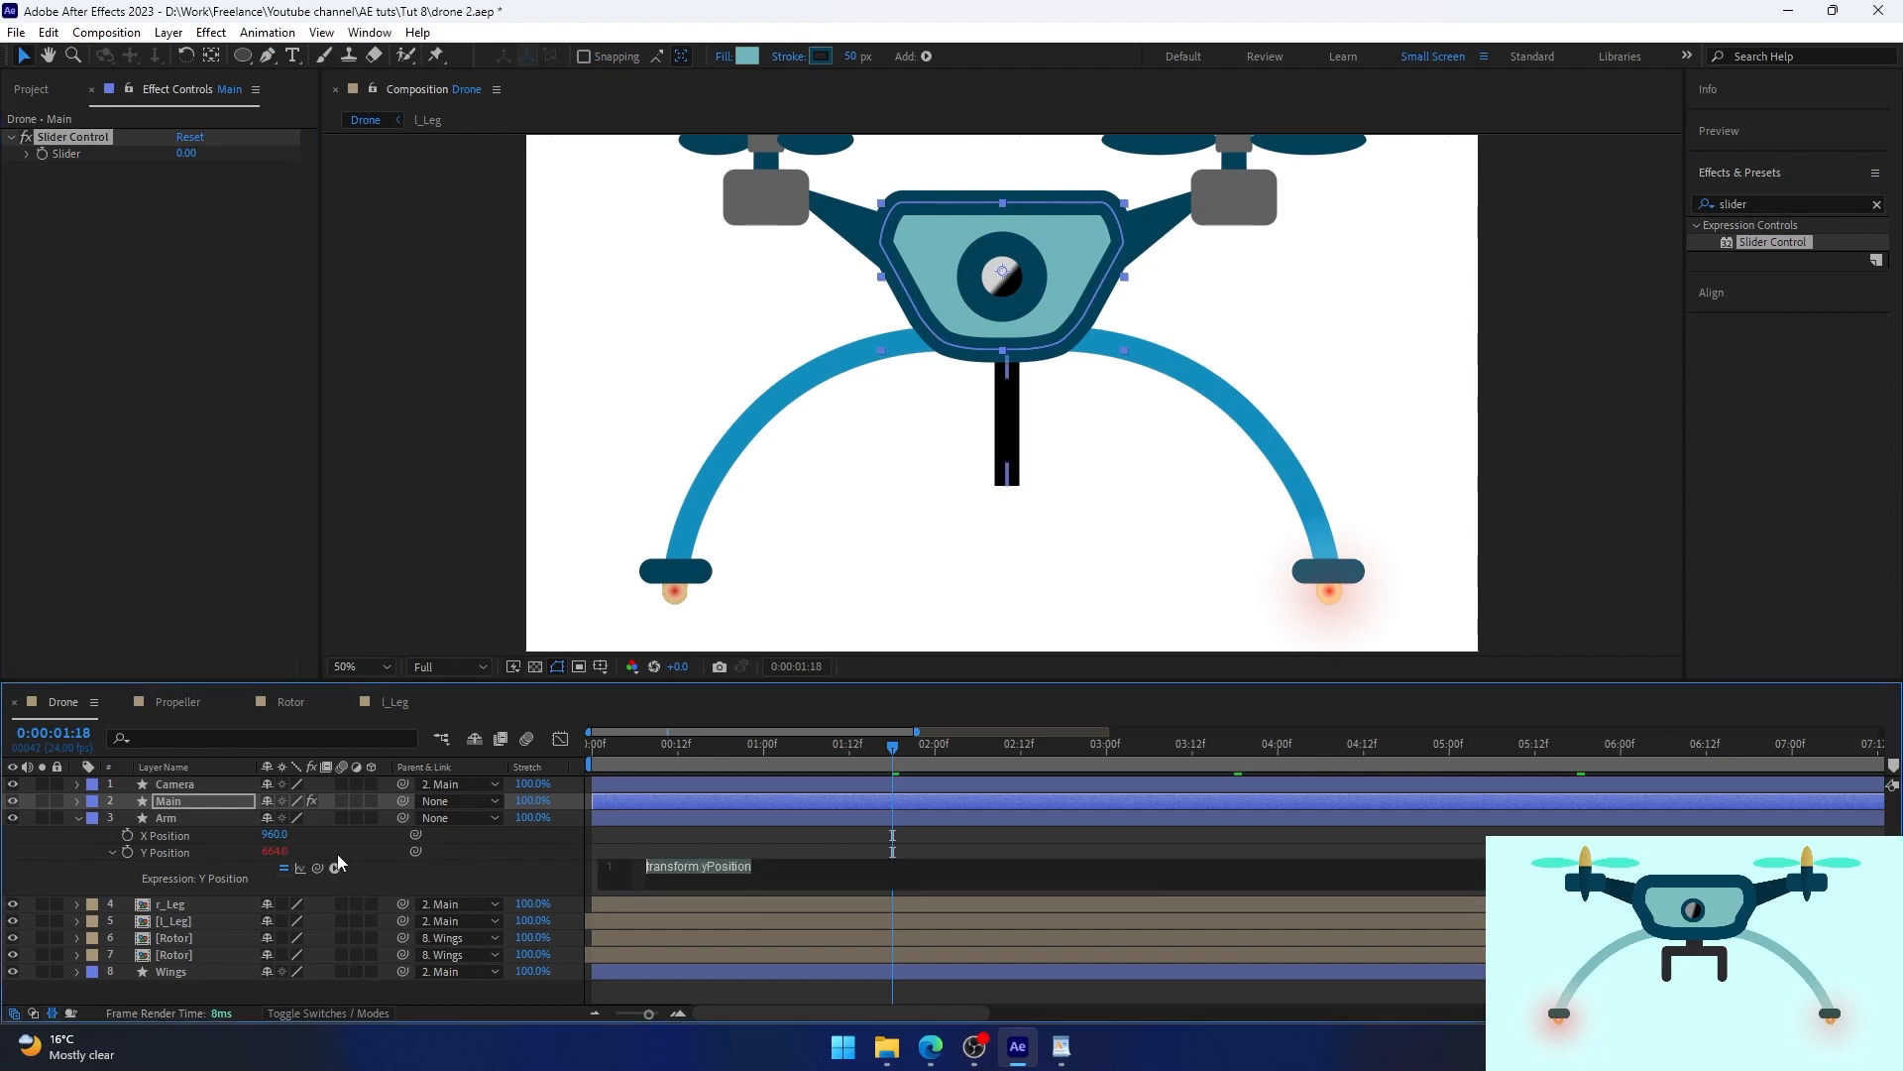
drag(317, 869, 187, 481)
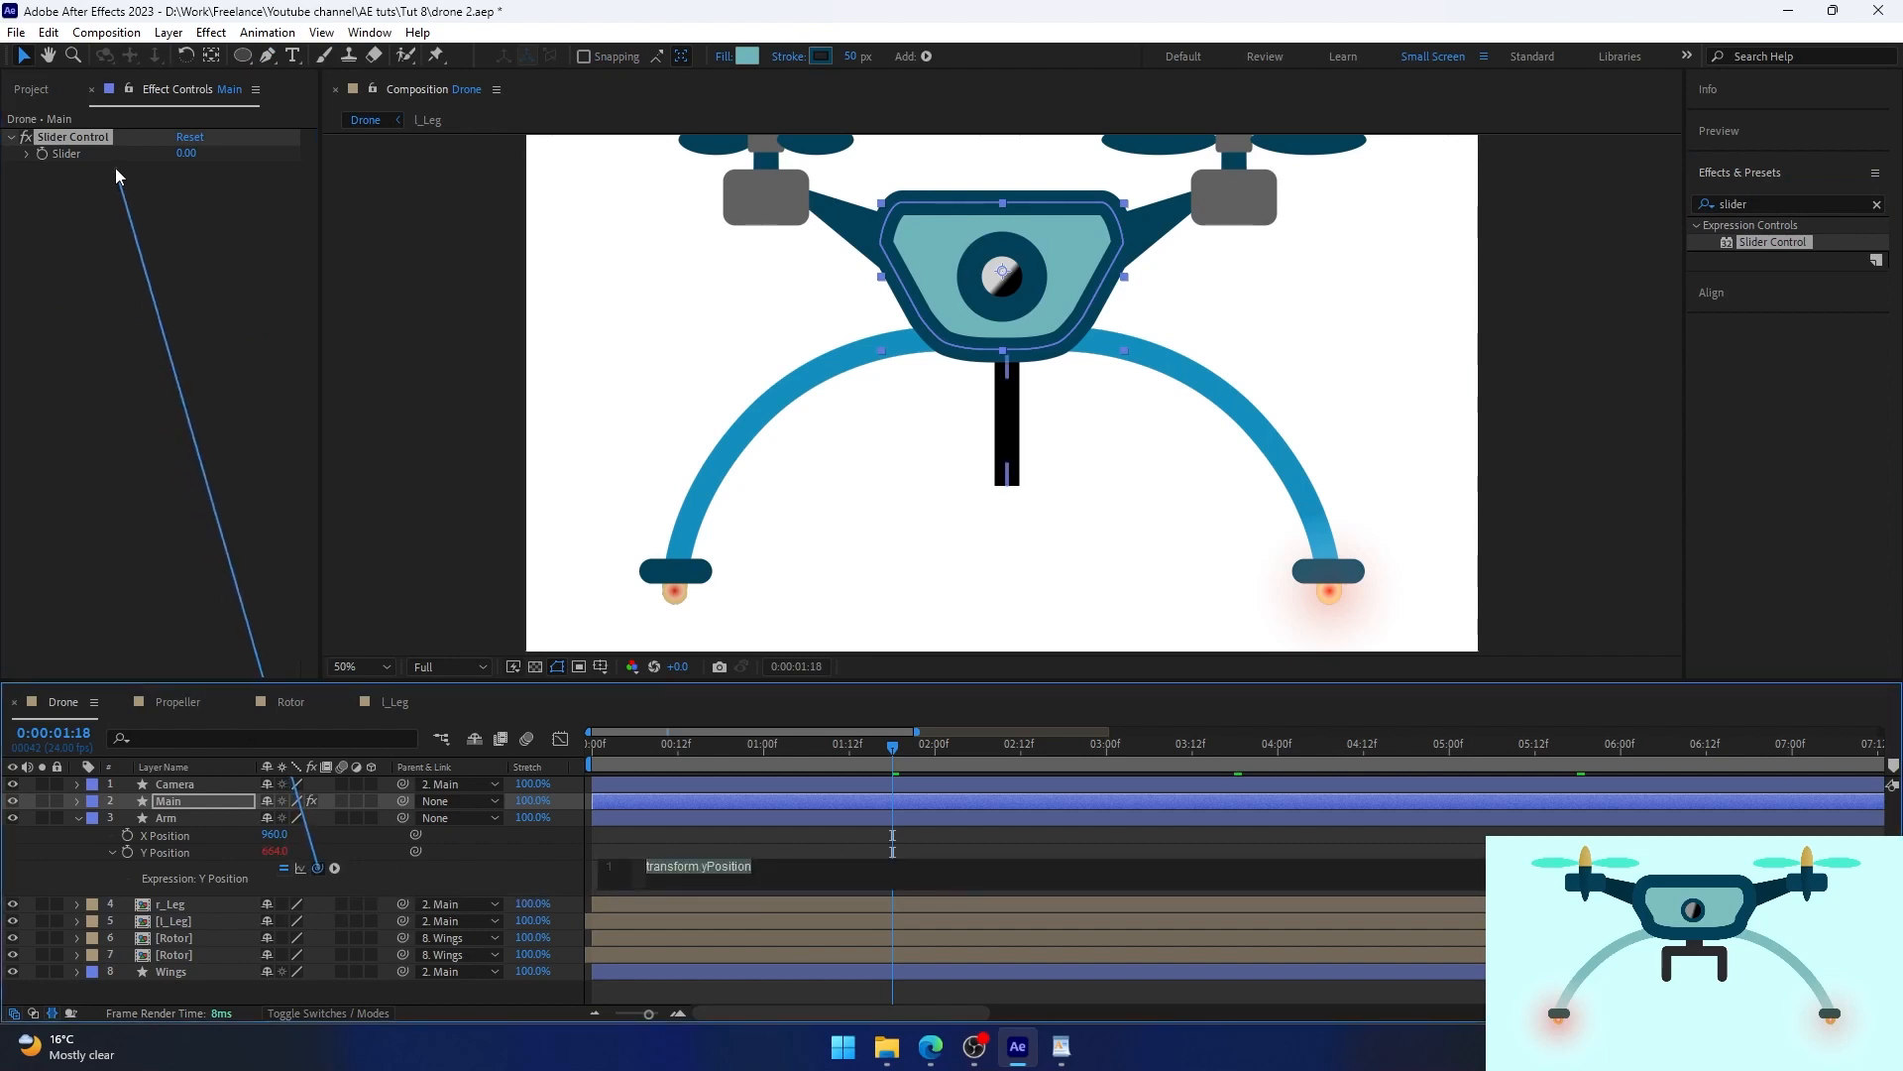
drag(115, 168, 109, 150)
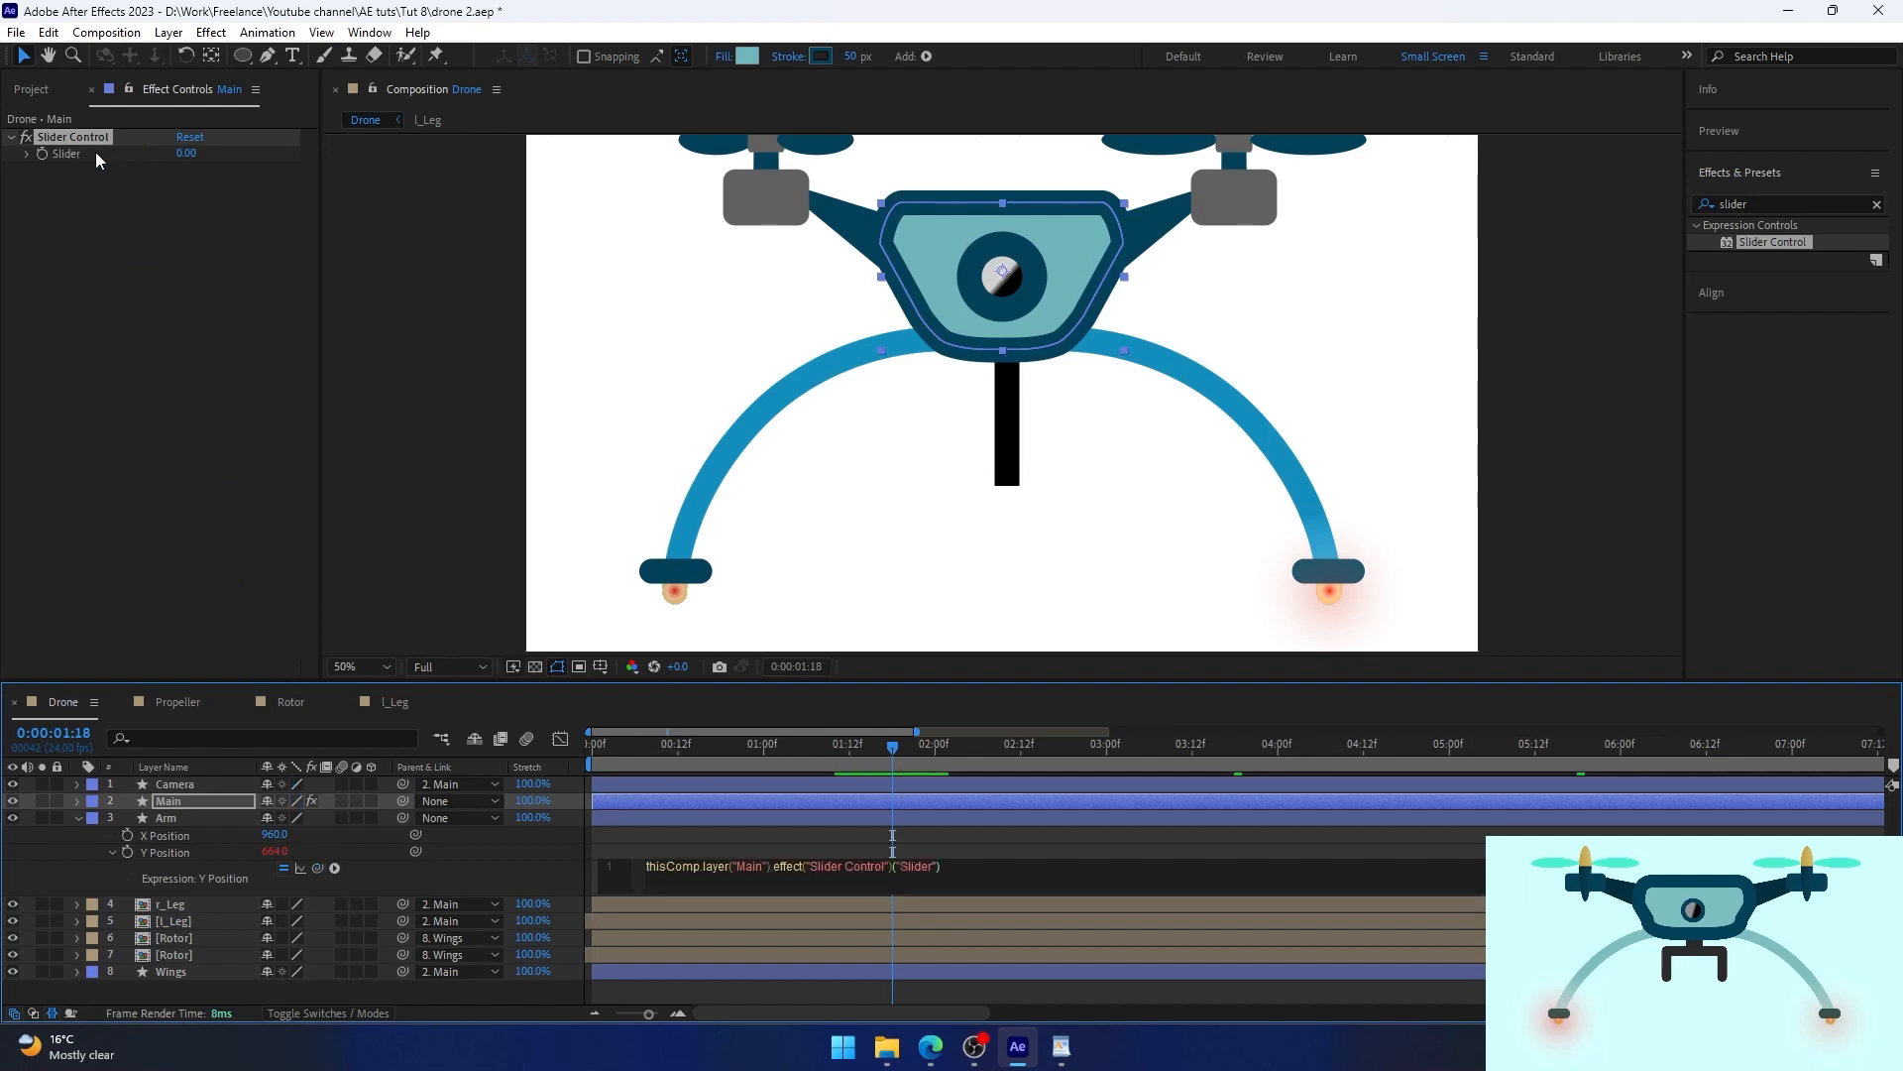
click(390, 765)
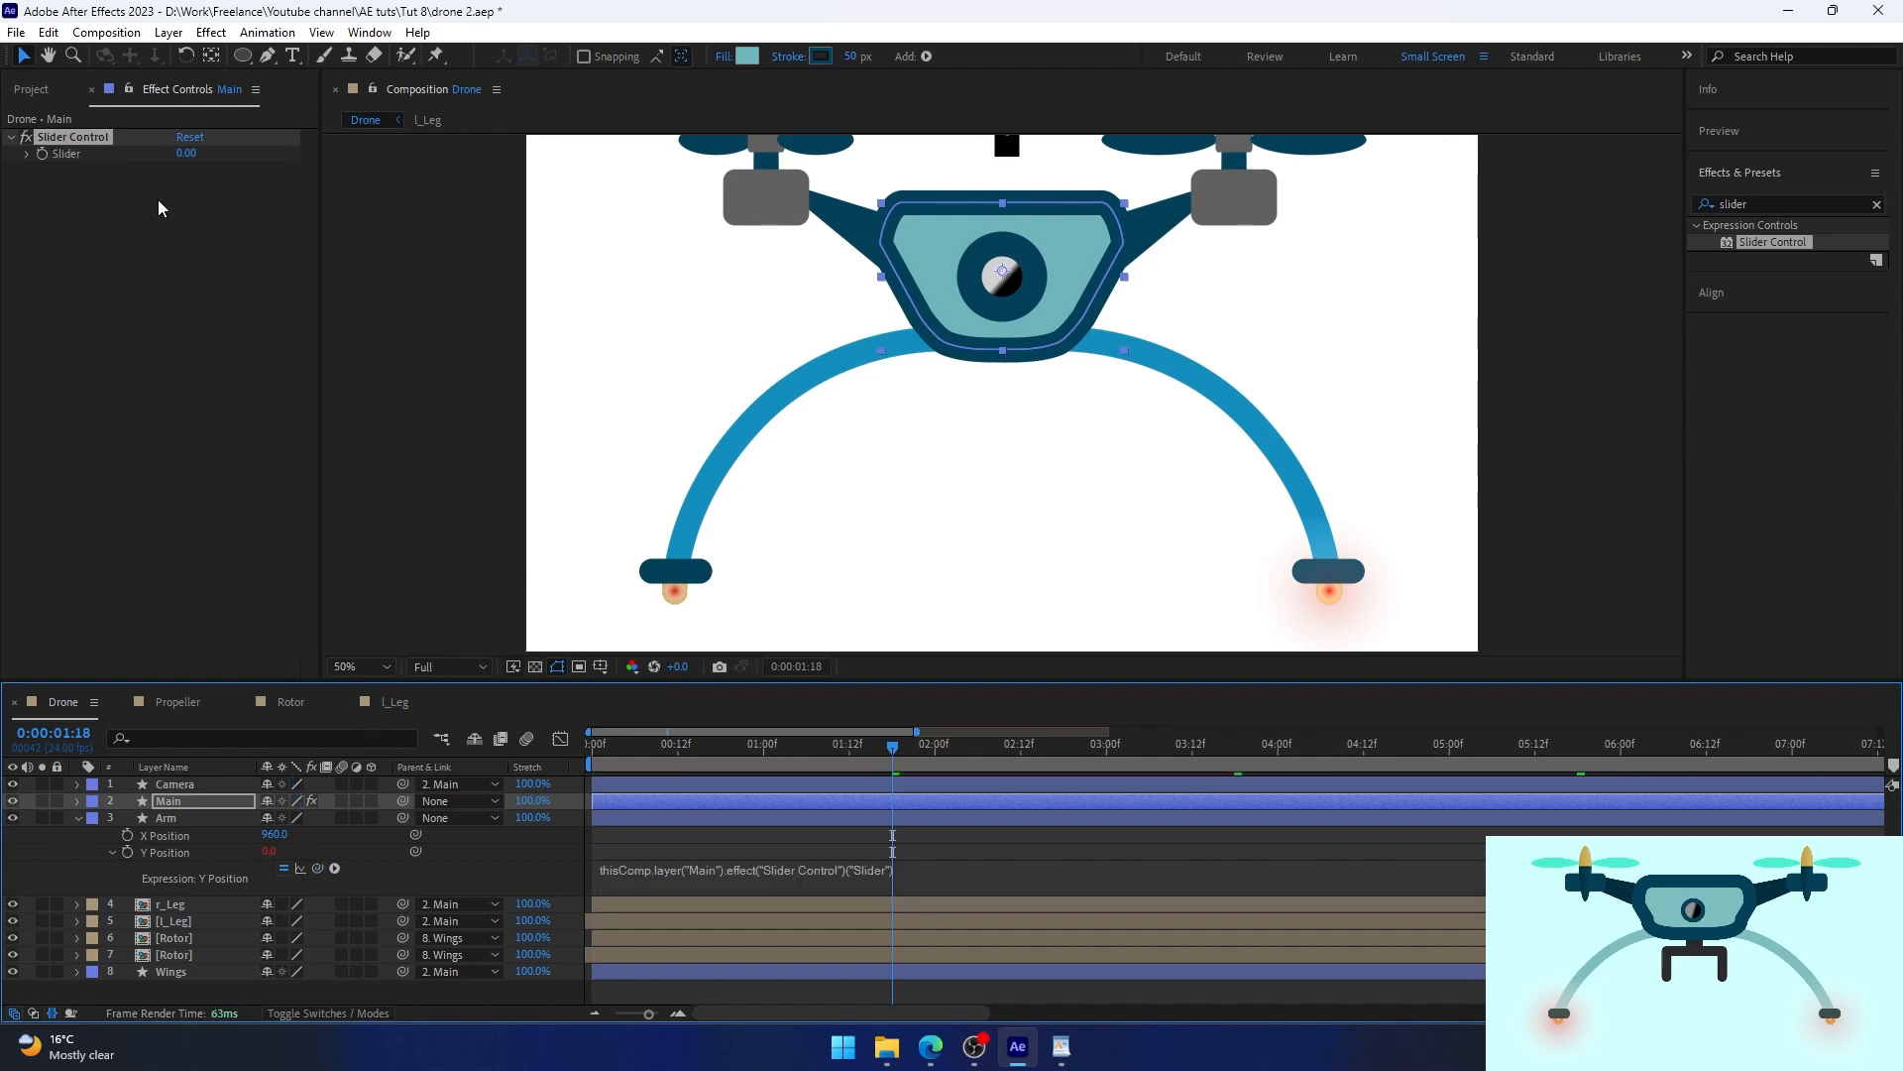
drag(183, 156, 213, 153)
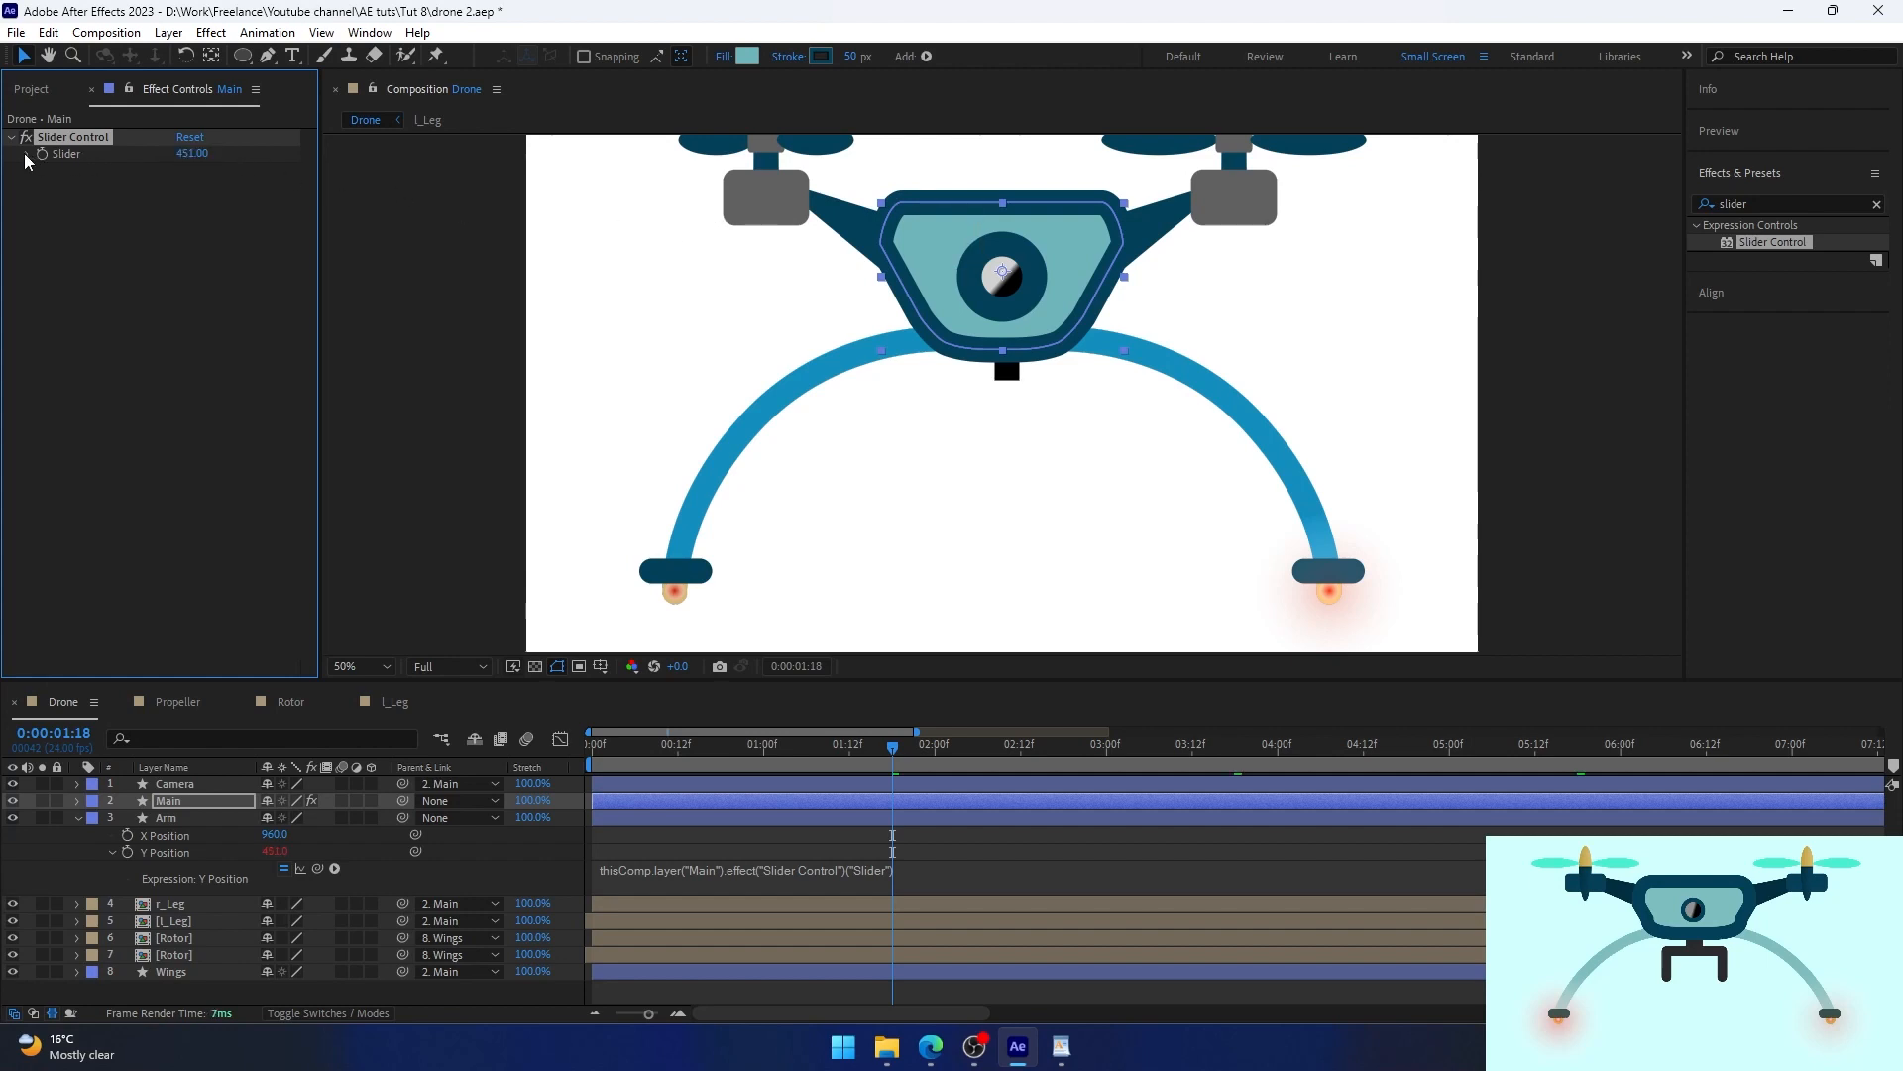
Set the slider range of Main's Slider Control to 450–650 and its value to 650, and collapse the Arm layer.
right_click(67, 160)
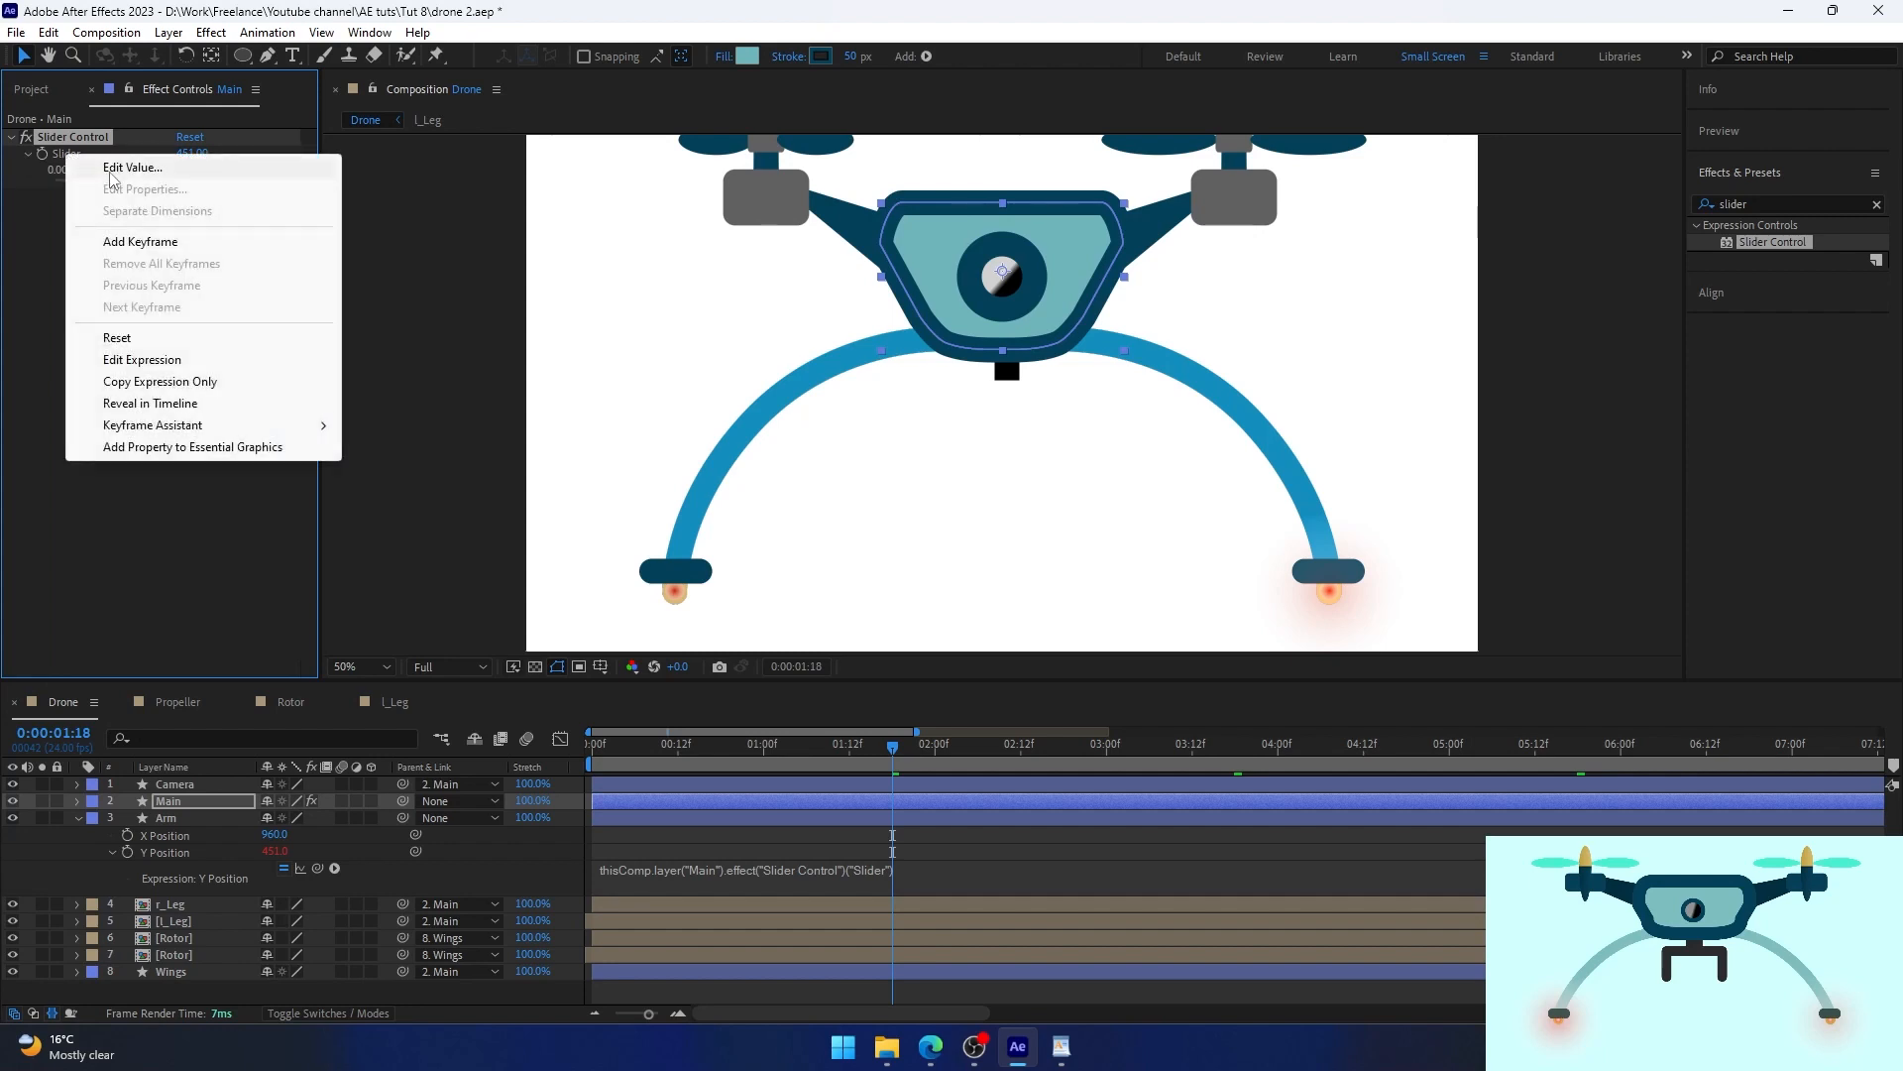
click(111, 167)
key(Return)
right_click(112, 159)
click(158, 172)
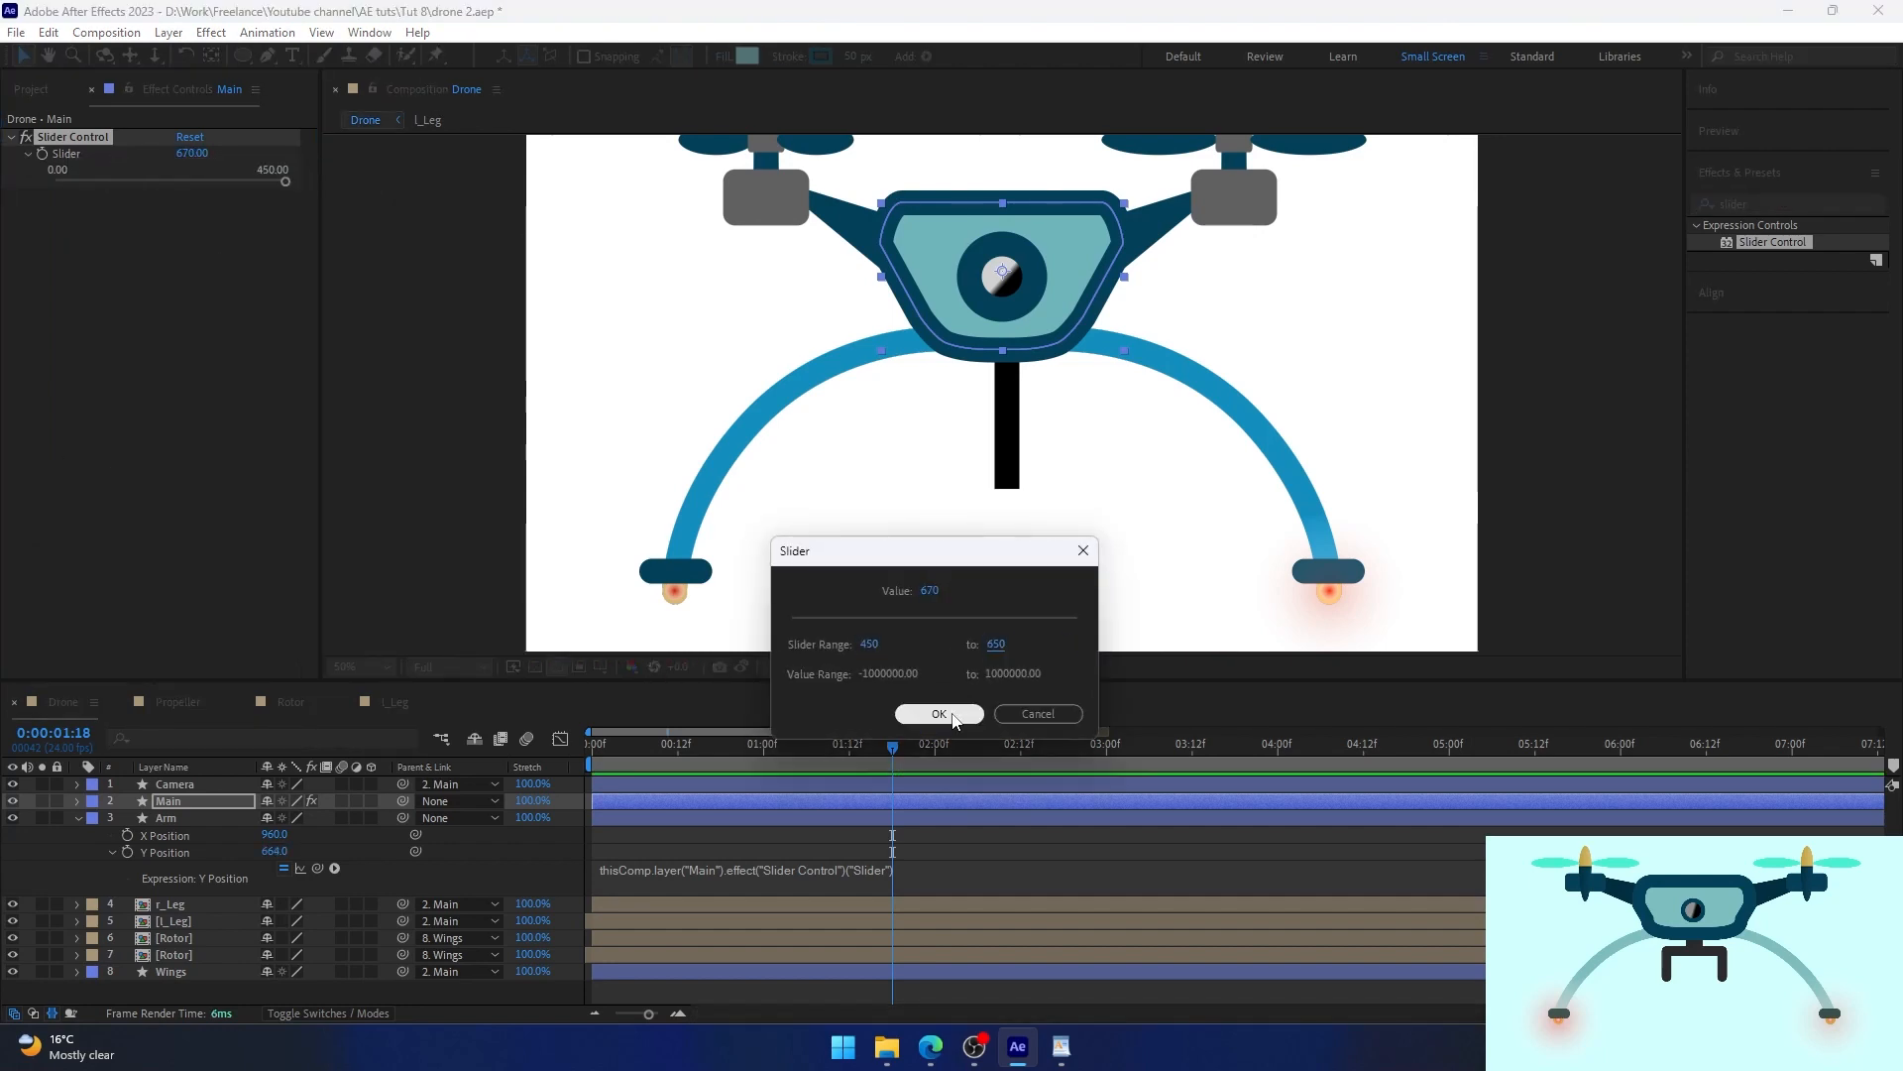
click(954, 715)
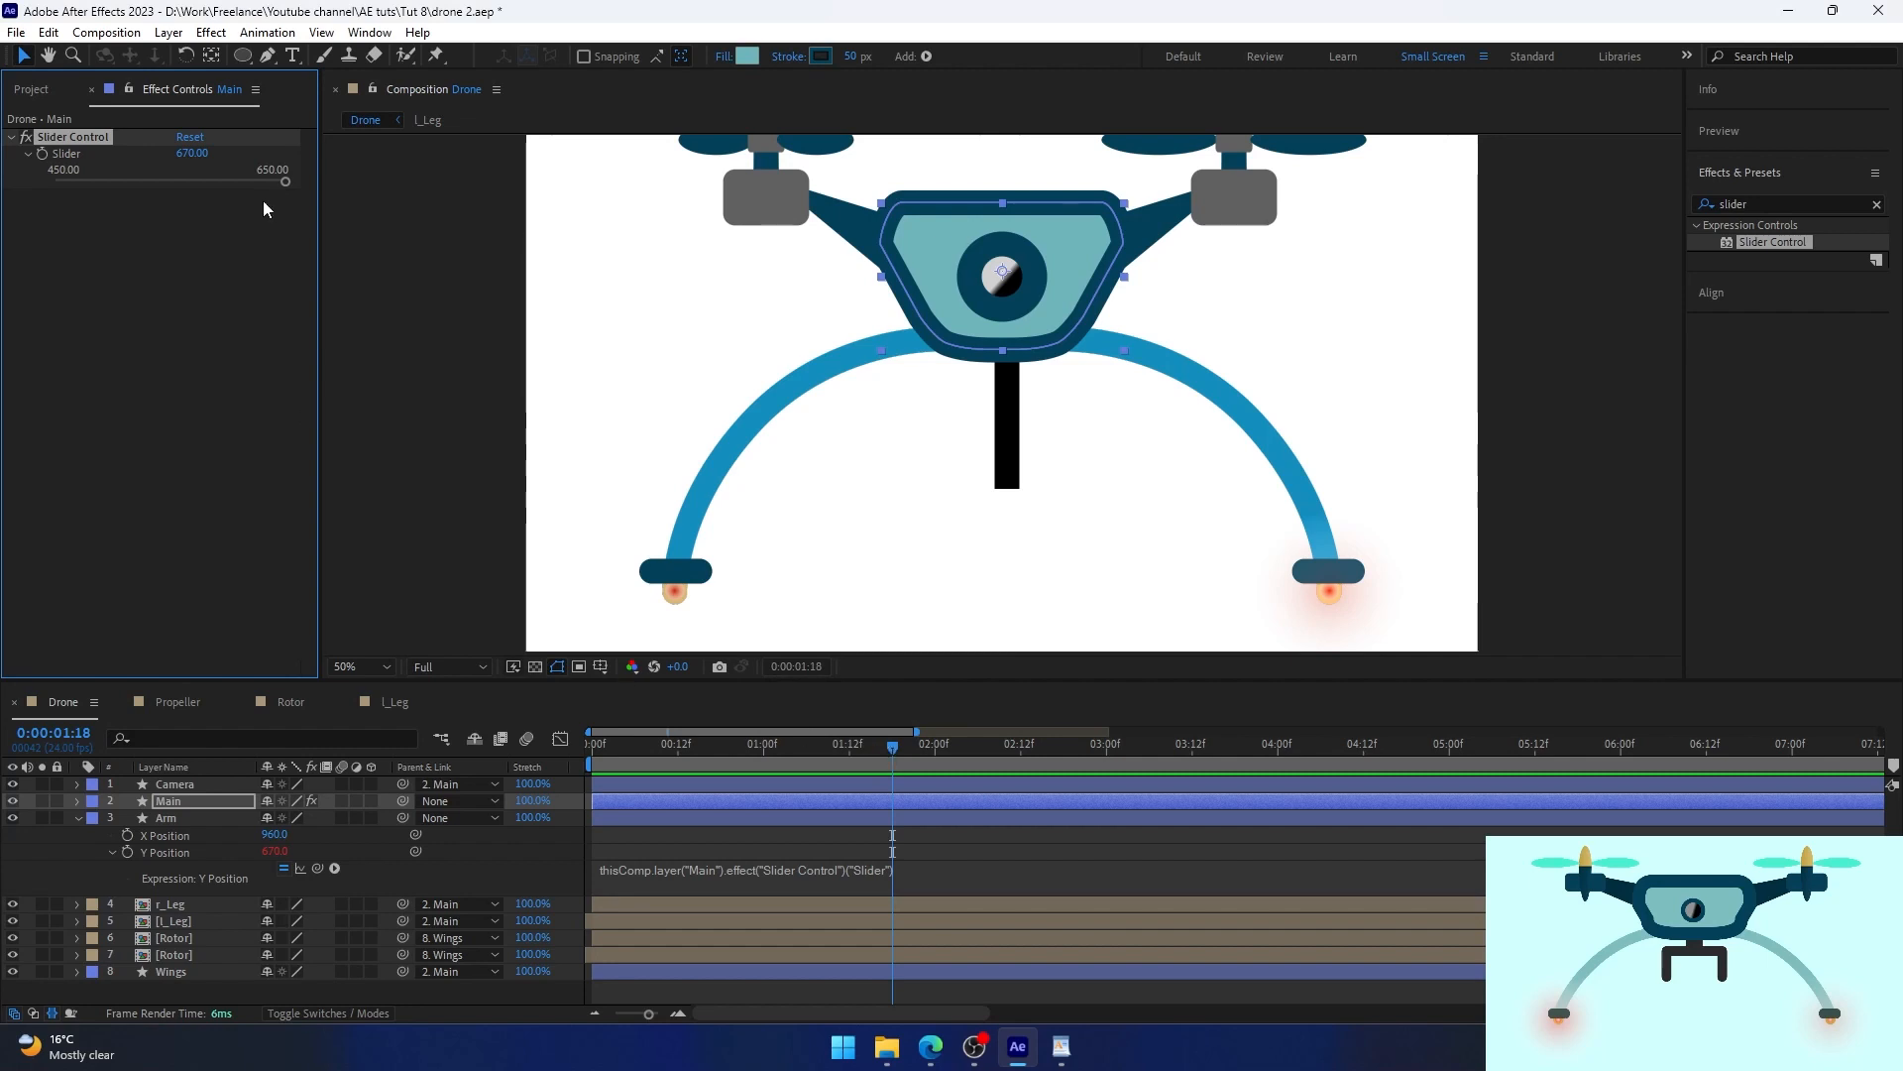
drag(284, 186, 205, 189)
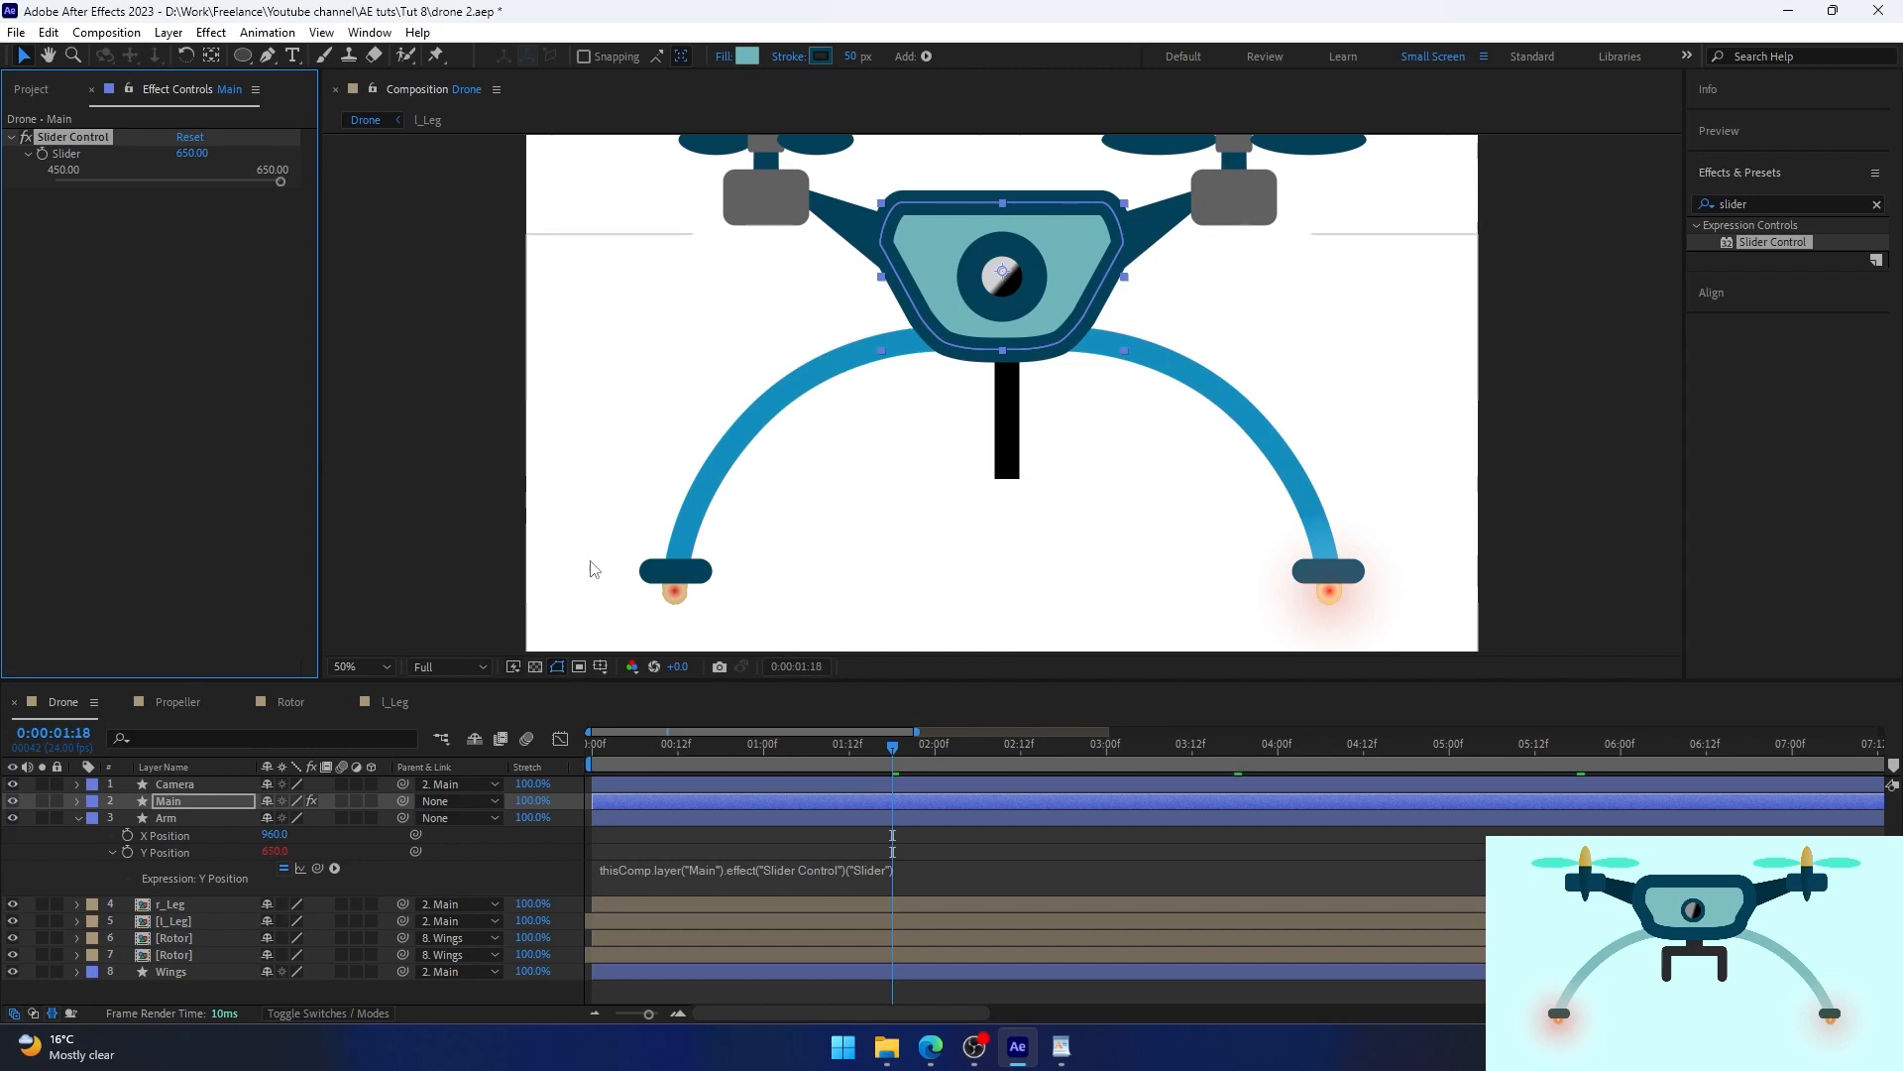
click(168, 818)
click(79, 819)
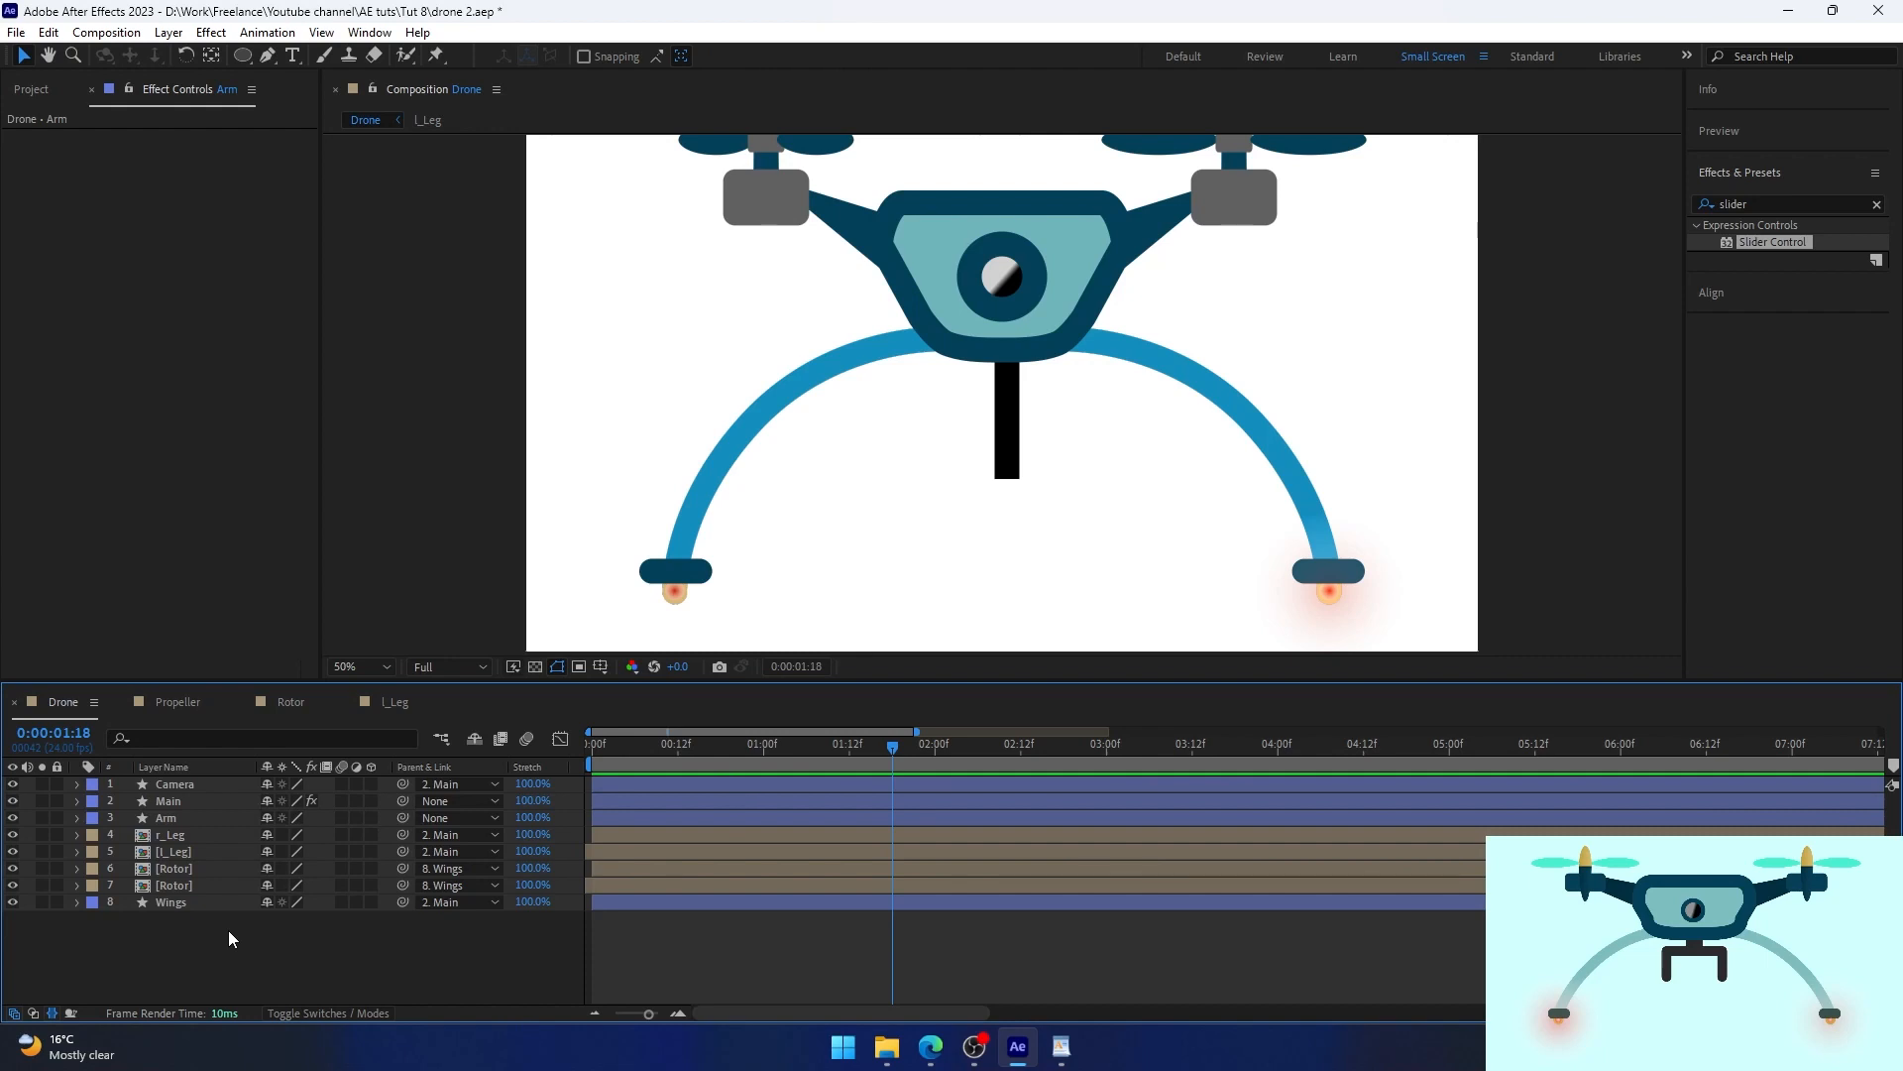
Try to pre-compose the Arm layer and move it with Main's slider, and undo the attempt.
click(216, 818)
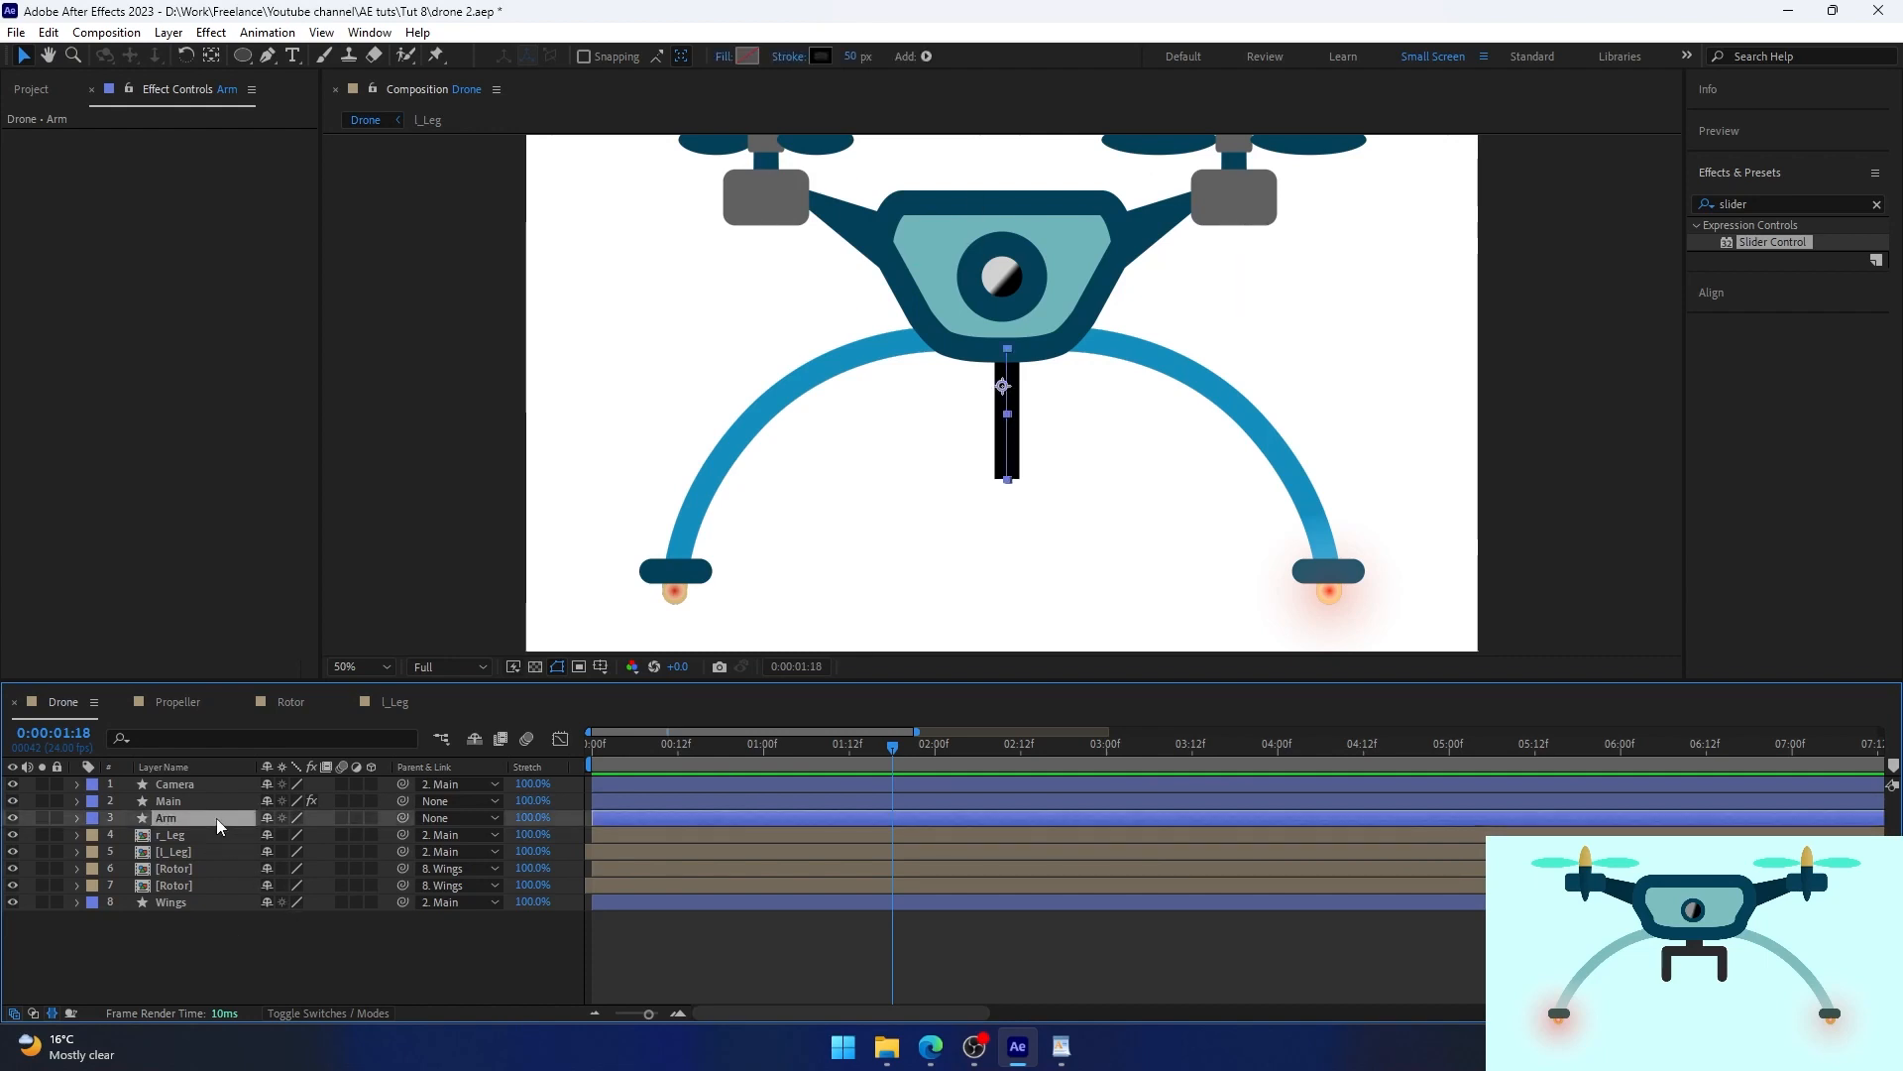
key(ctrl+shift+c)
key(Return)
click(199, 800)
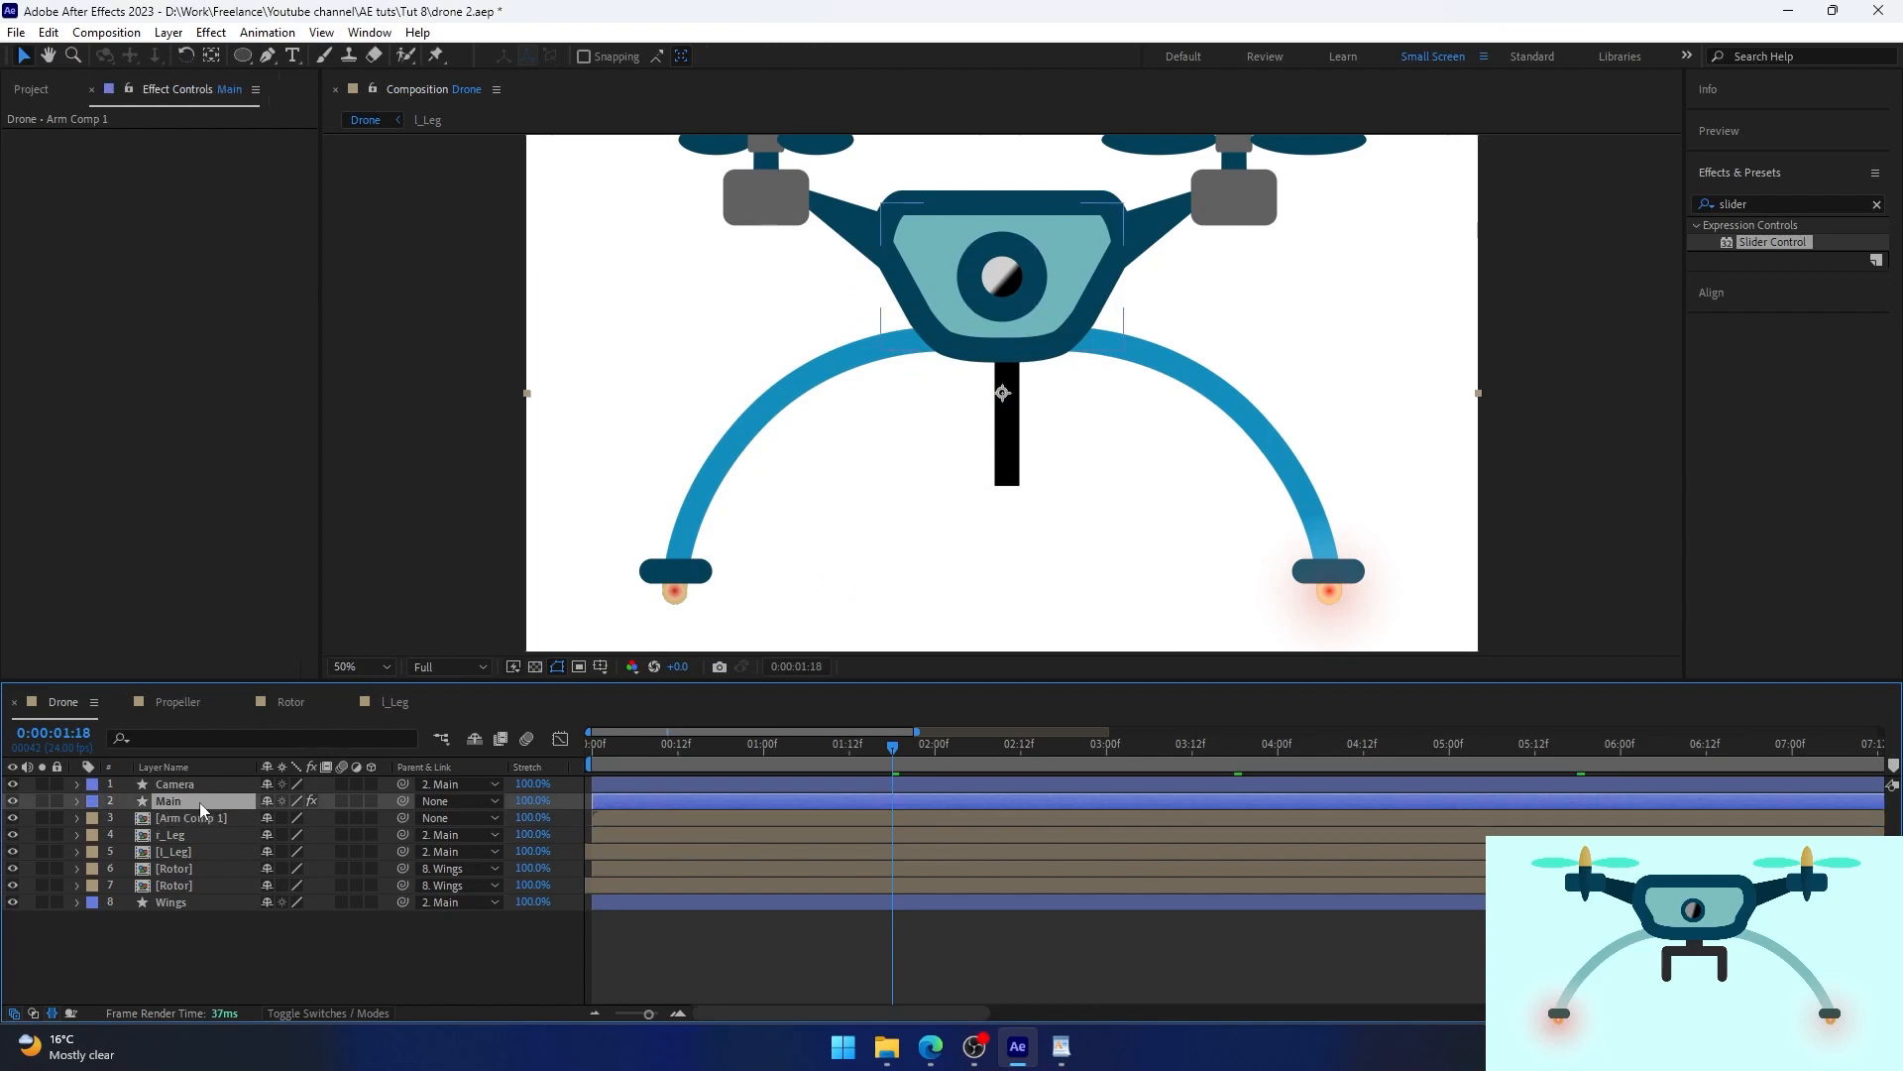
drag(222, 179, 57, 183)
key(ctrl+z)
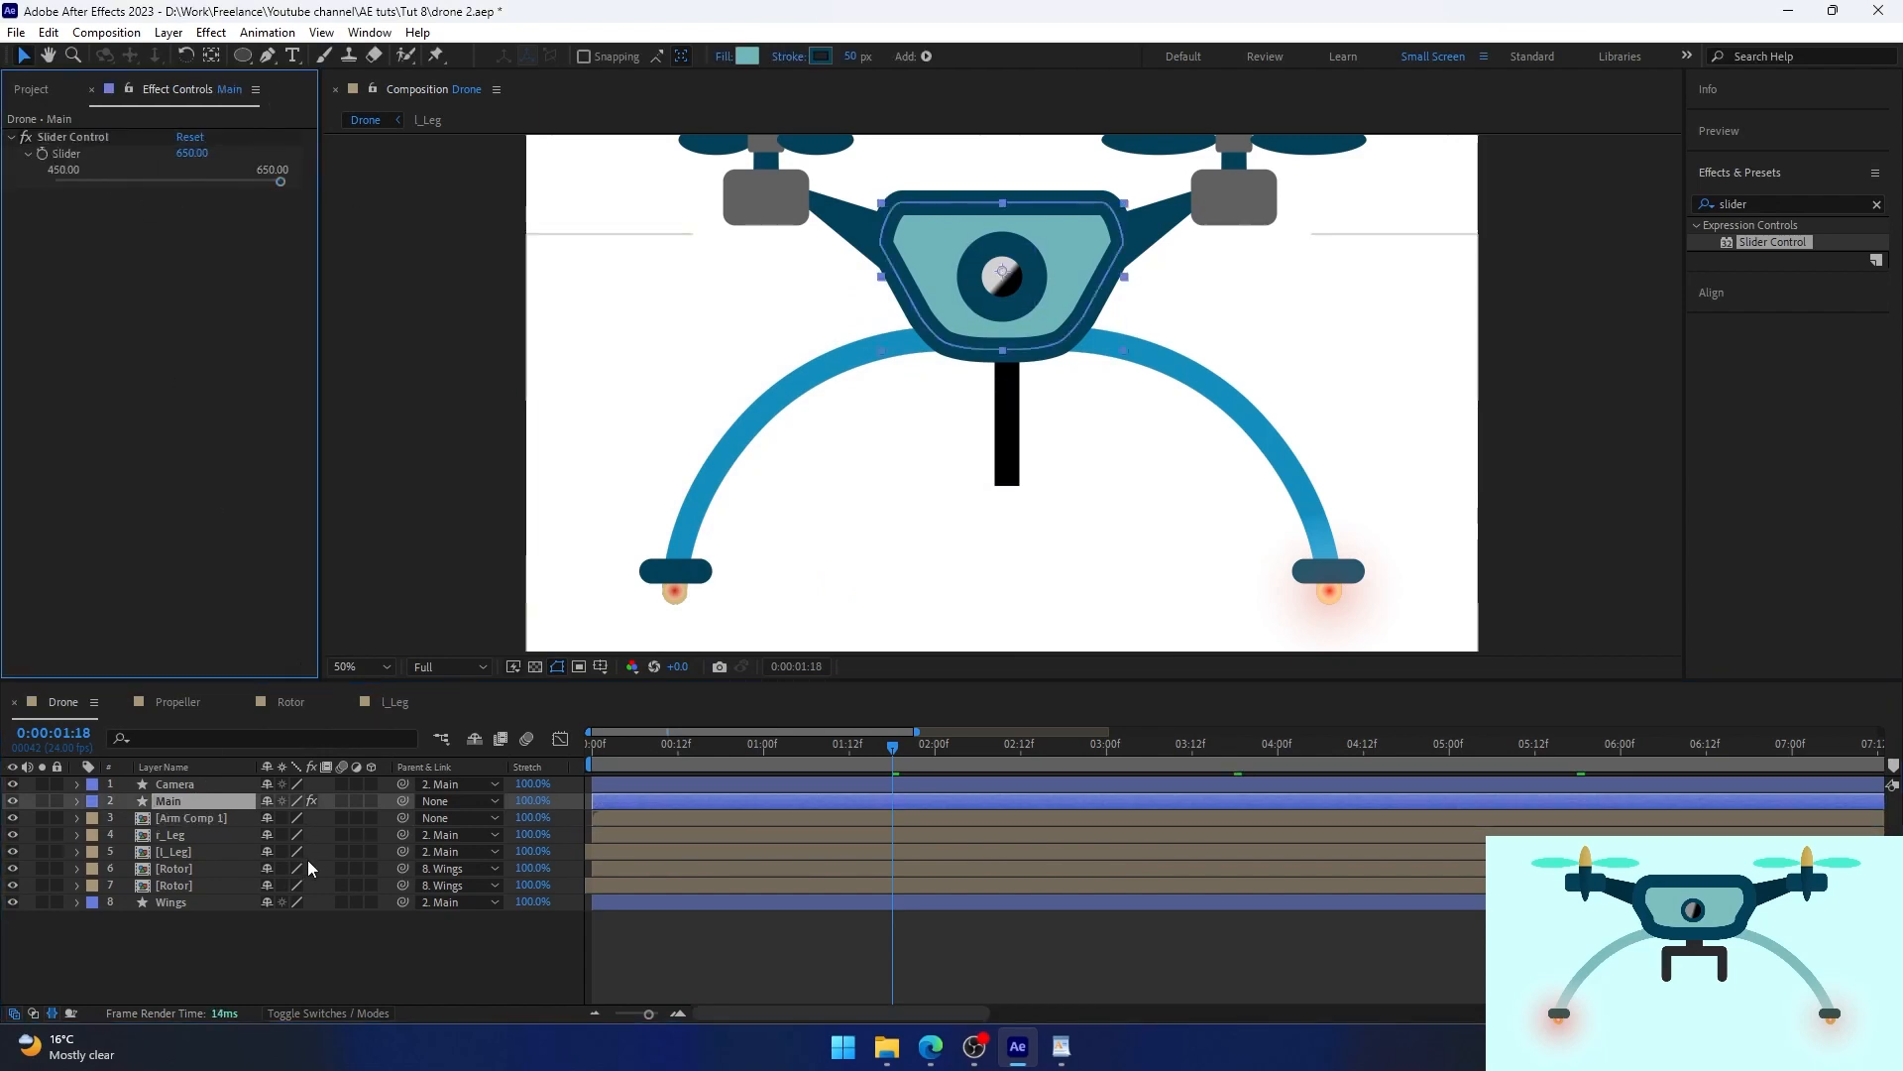
key(ctrl+z)
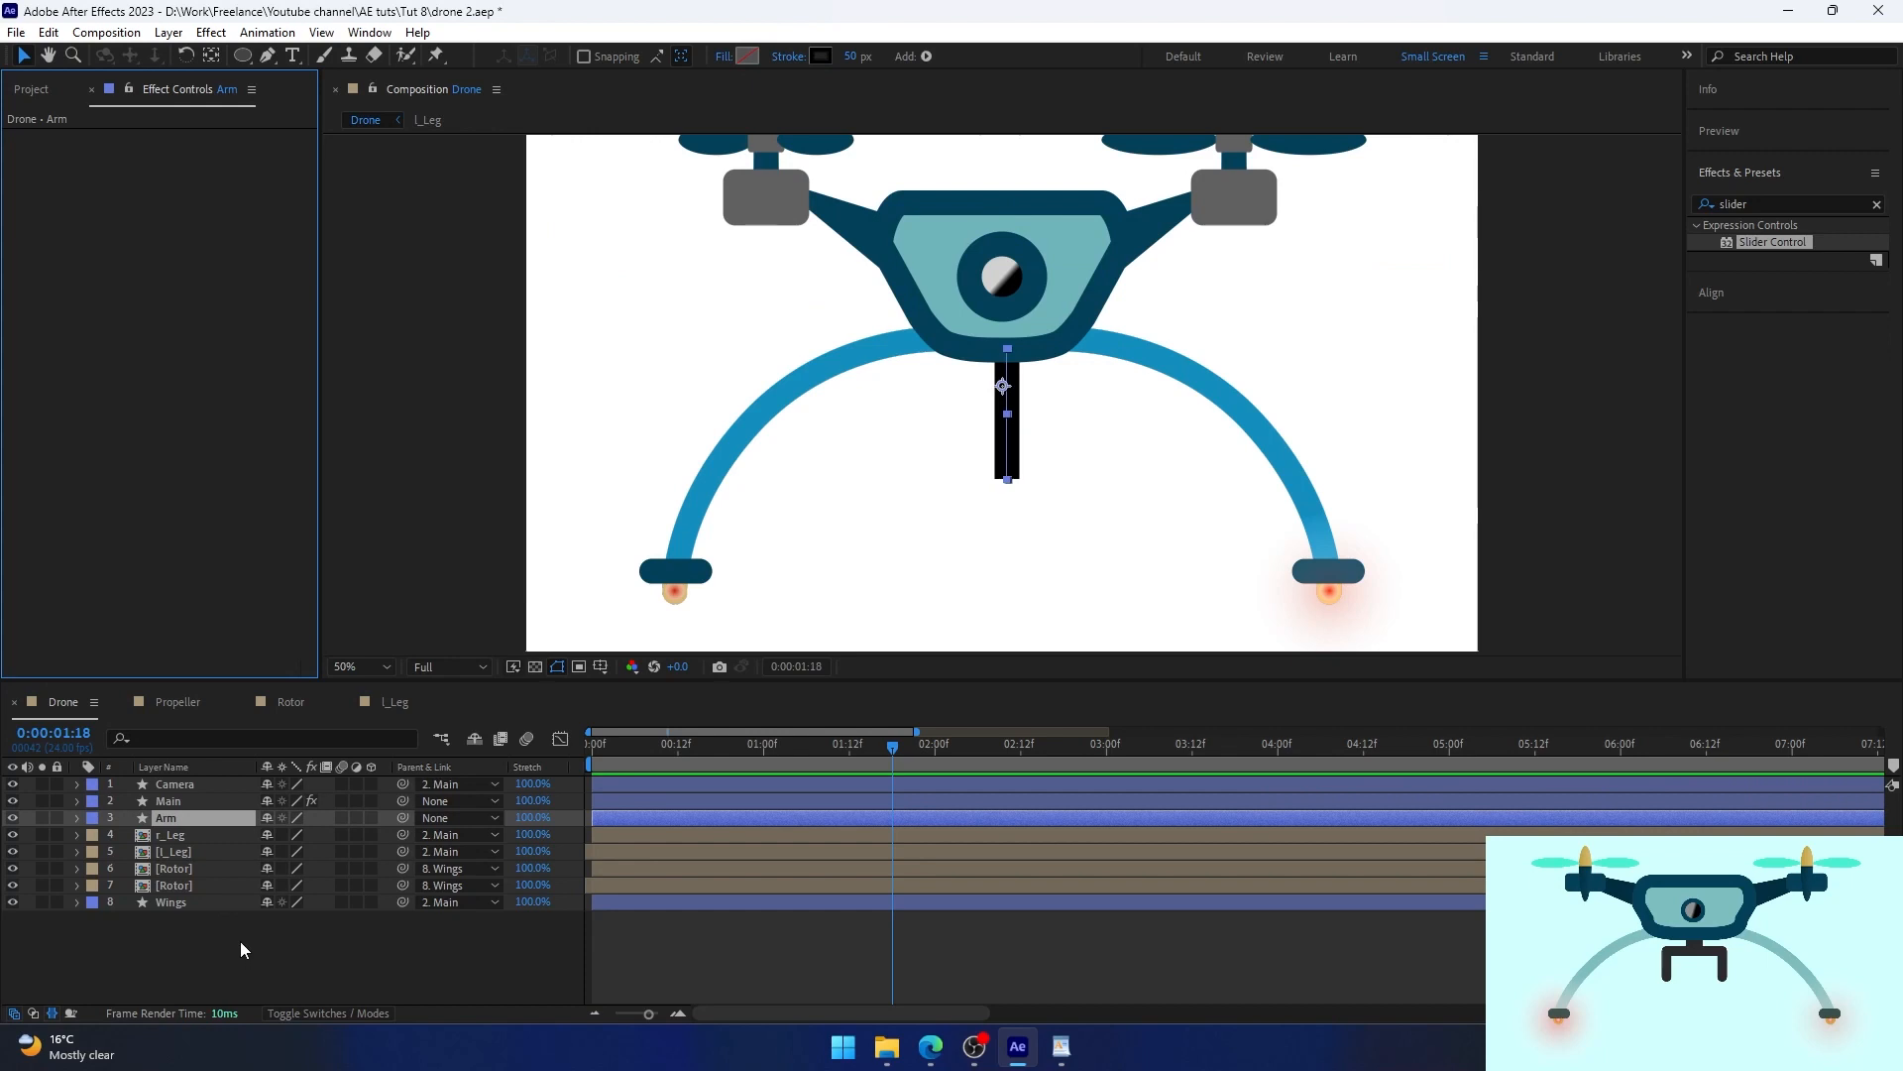
Add a Repeater to the Arm layer's contents and set its copies to 2.
click(76, 818)
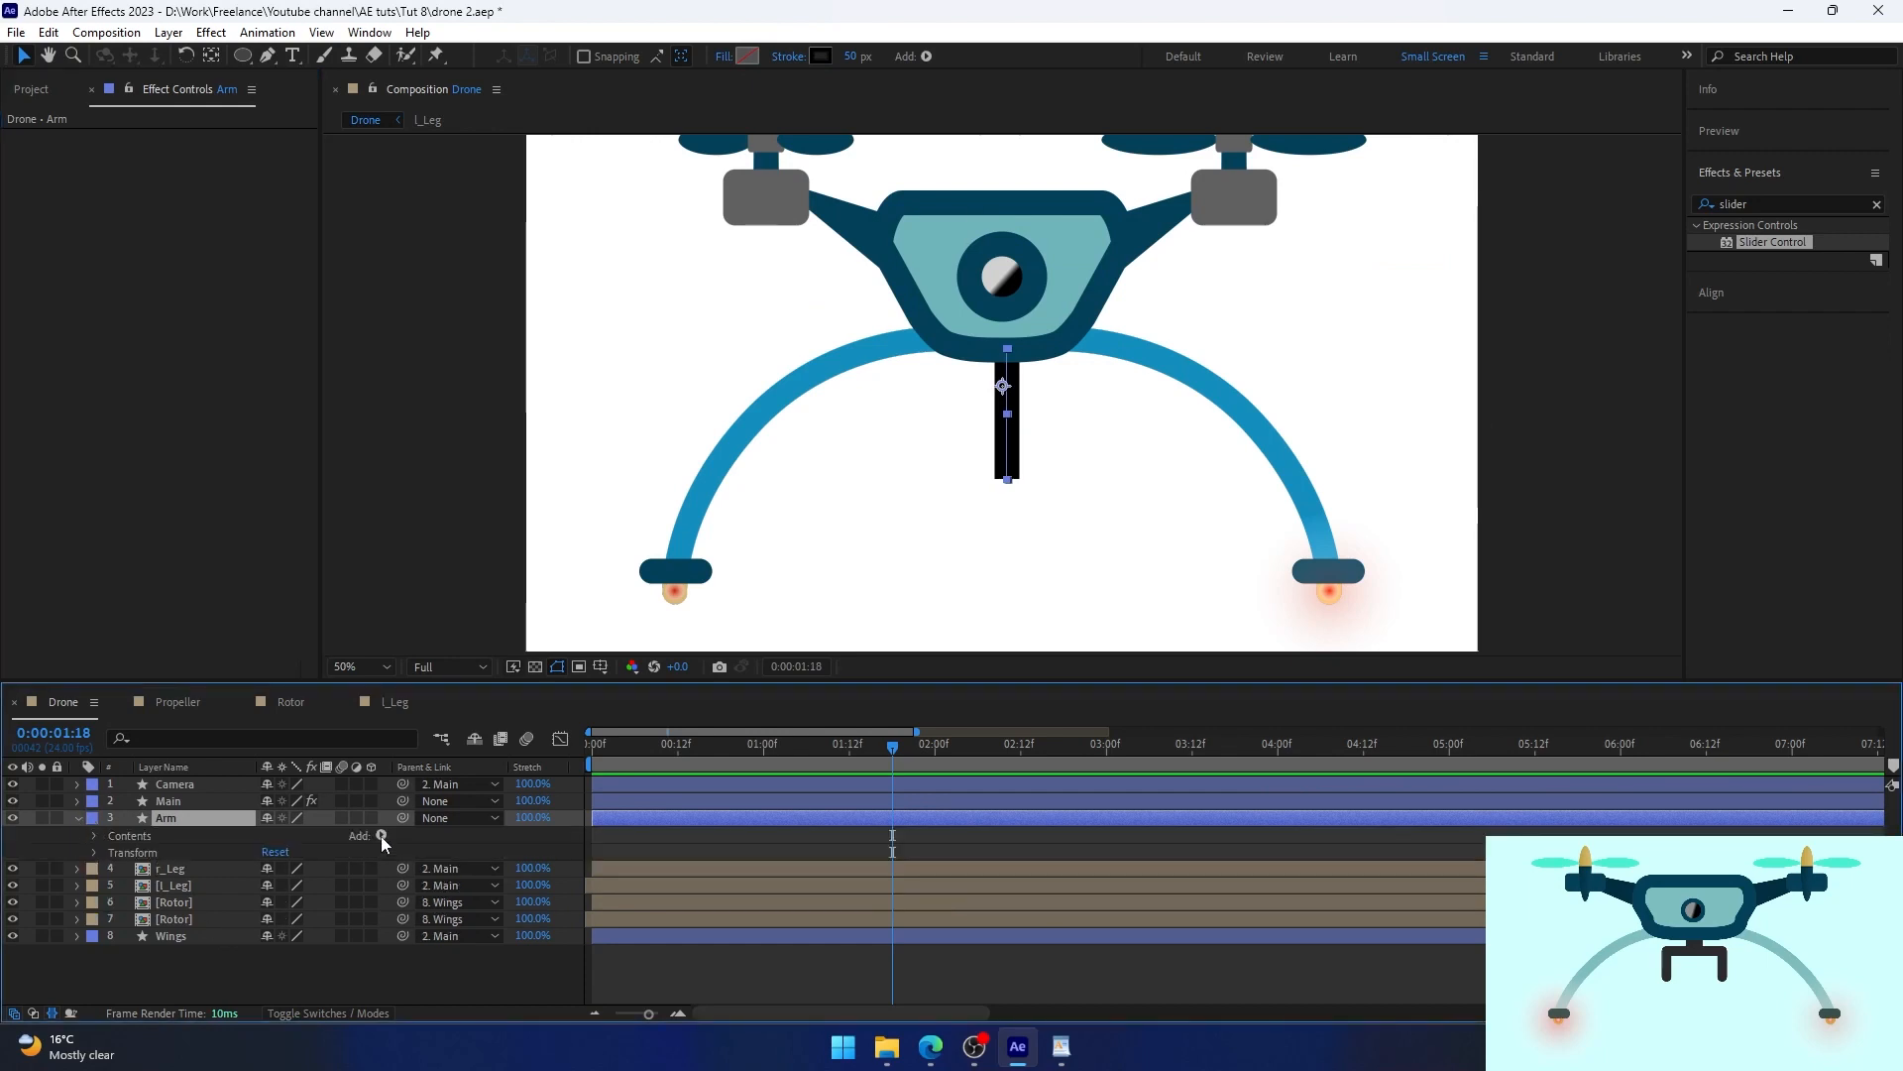
click(381, 836)
click(448, 683)
click(111, 869)
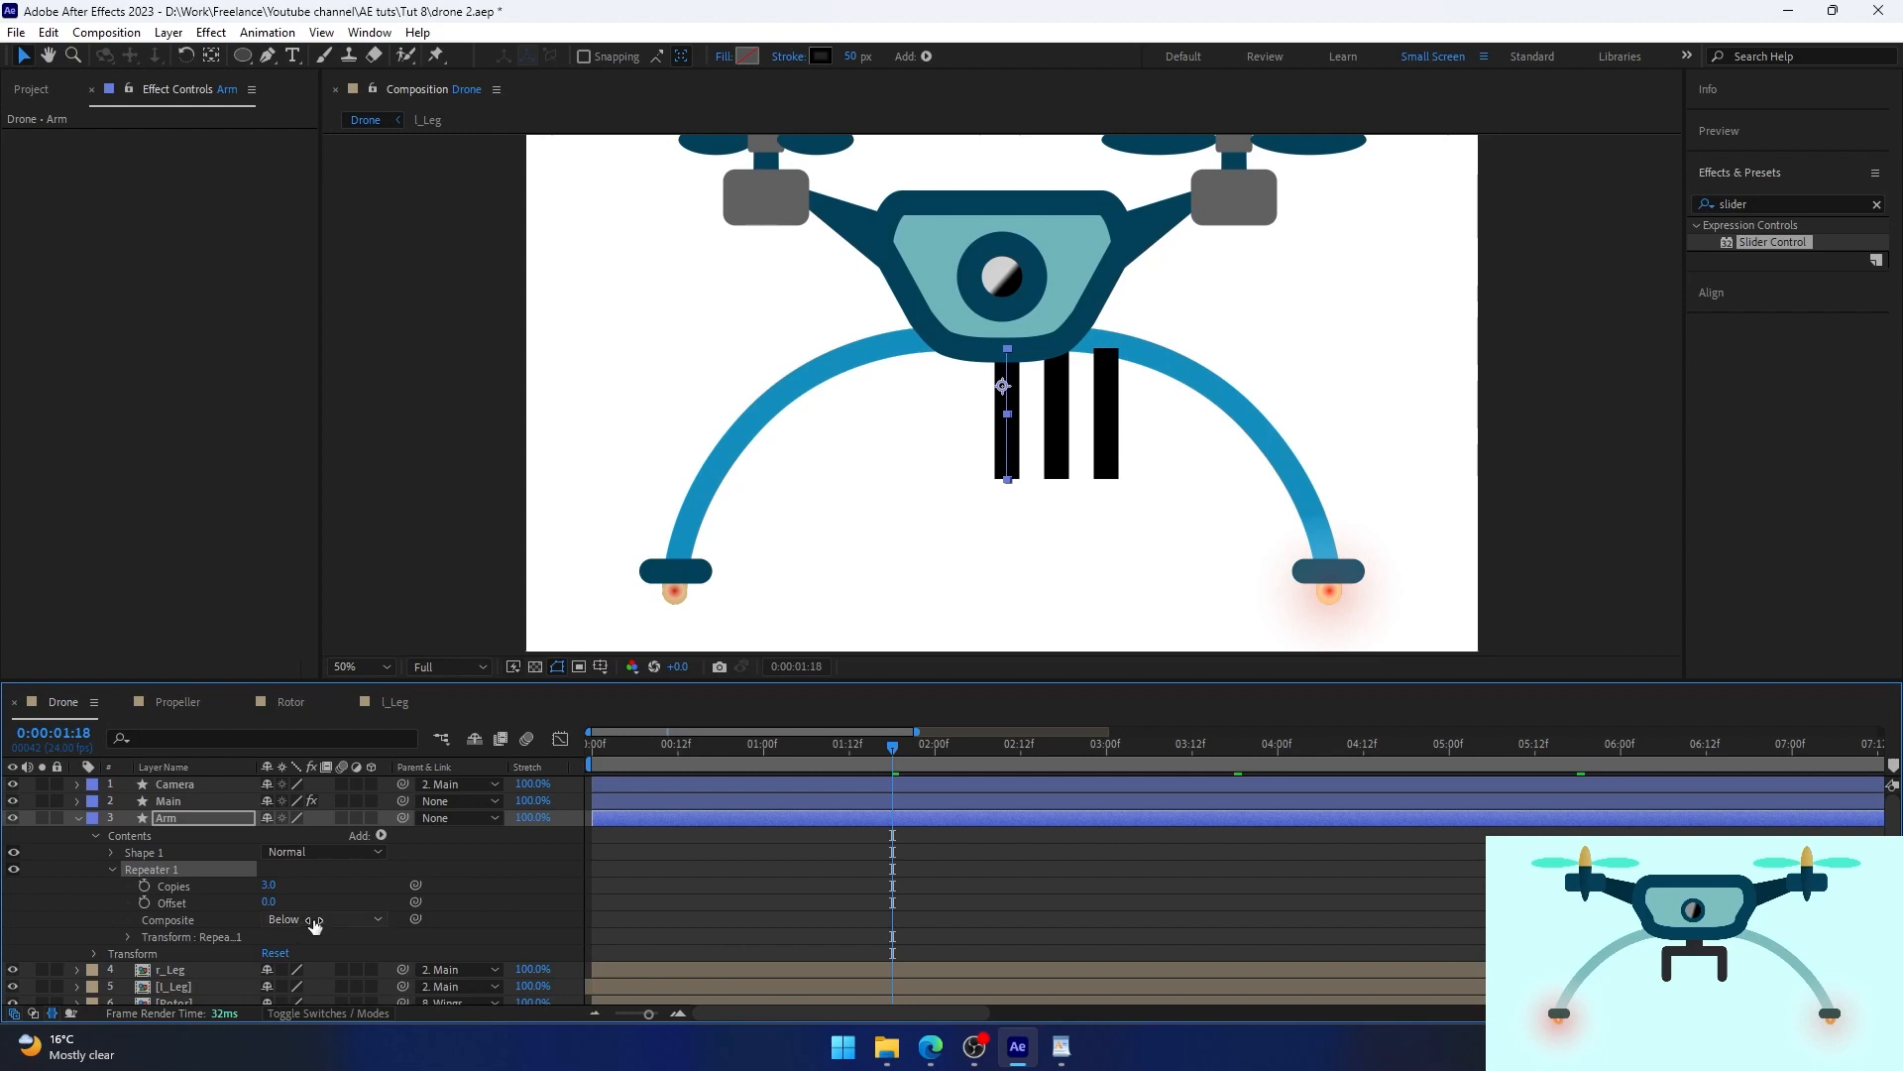
text(2)
key(Return)
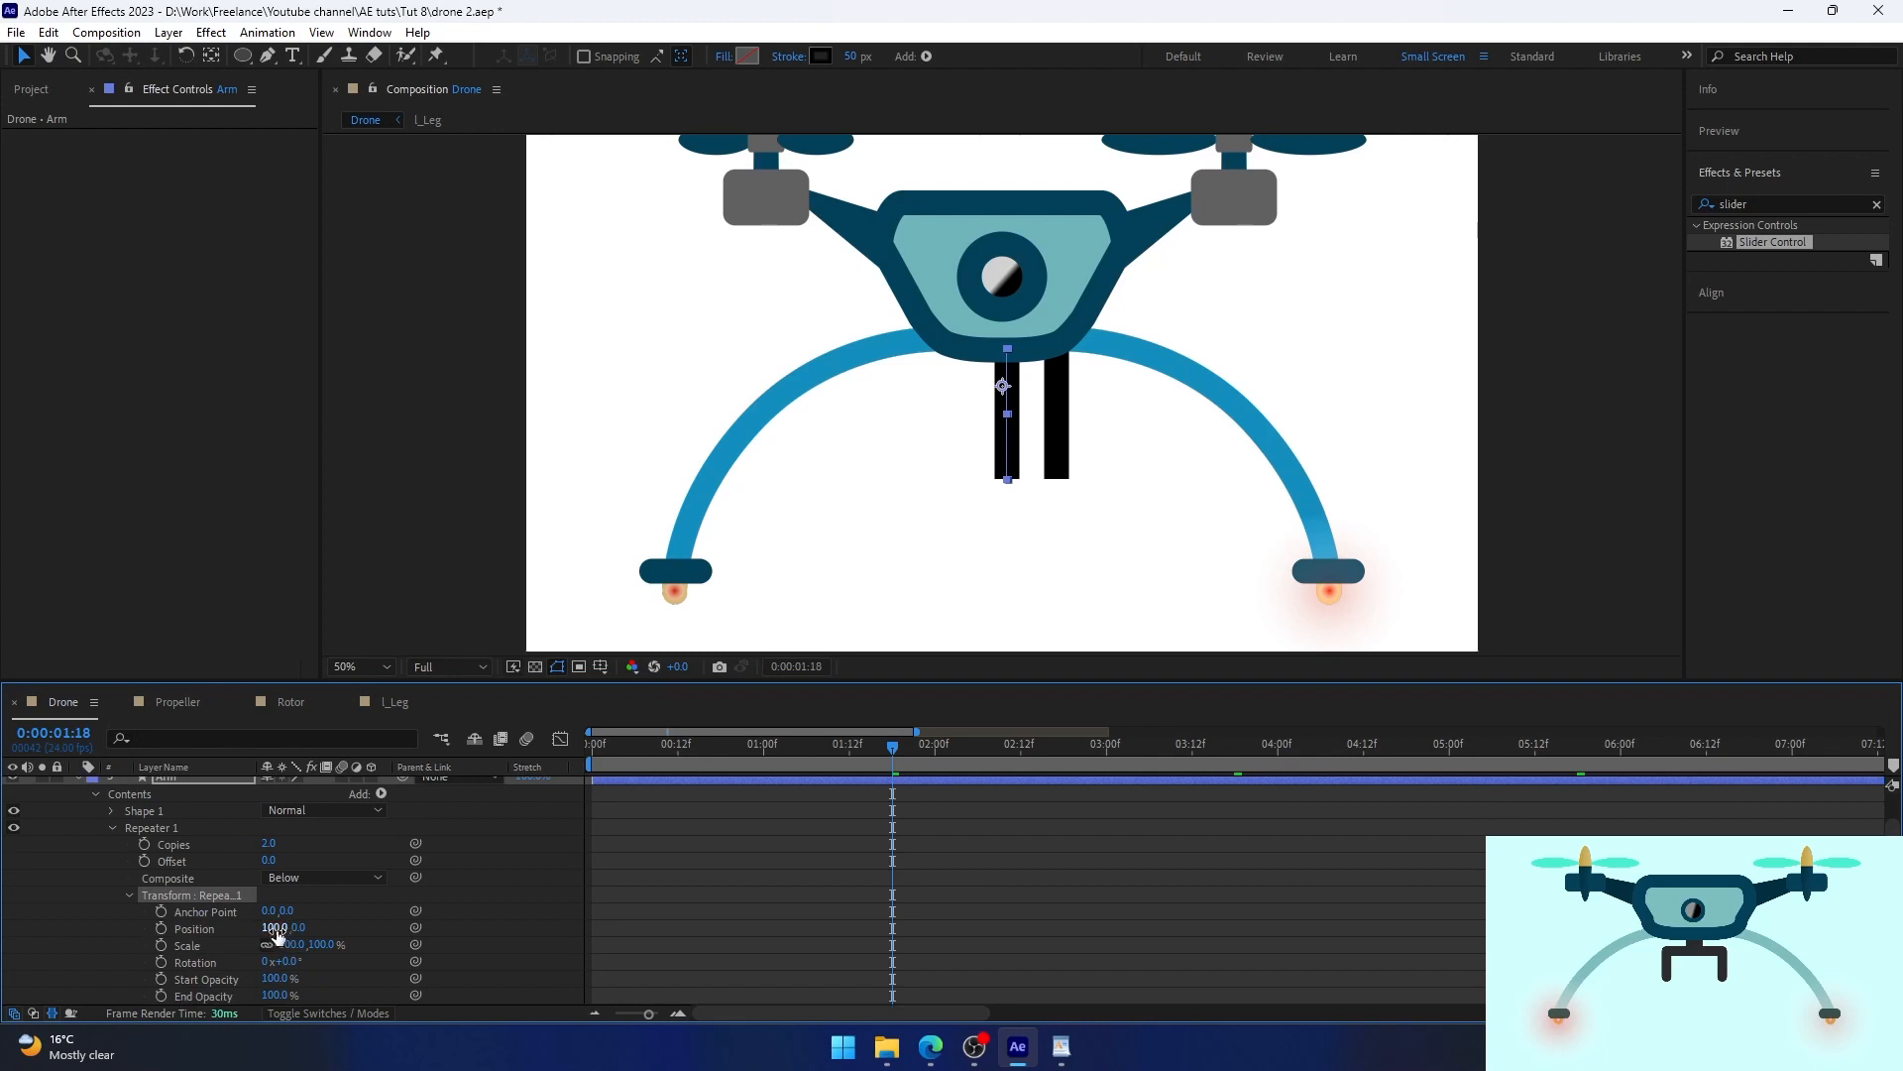
Set the Arm repeater's transform position to 0, 0 and its horizontal scale to -100% to mirror the copy.
click(292, 944)
text(-100)
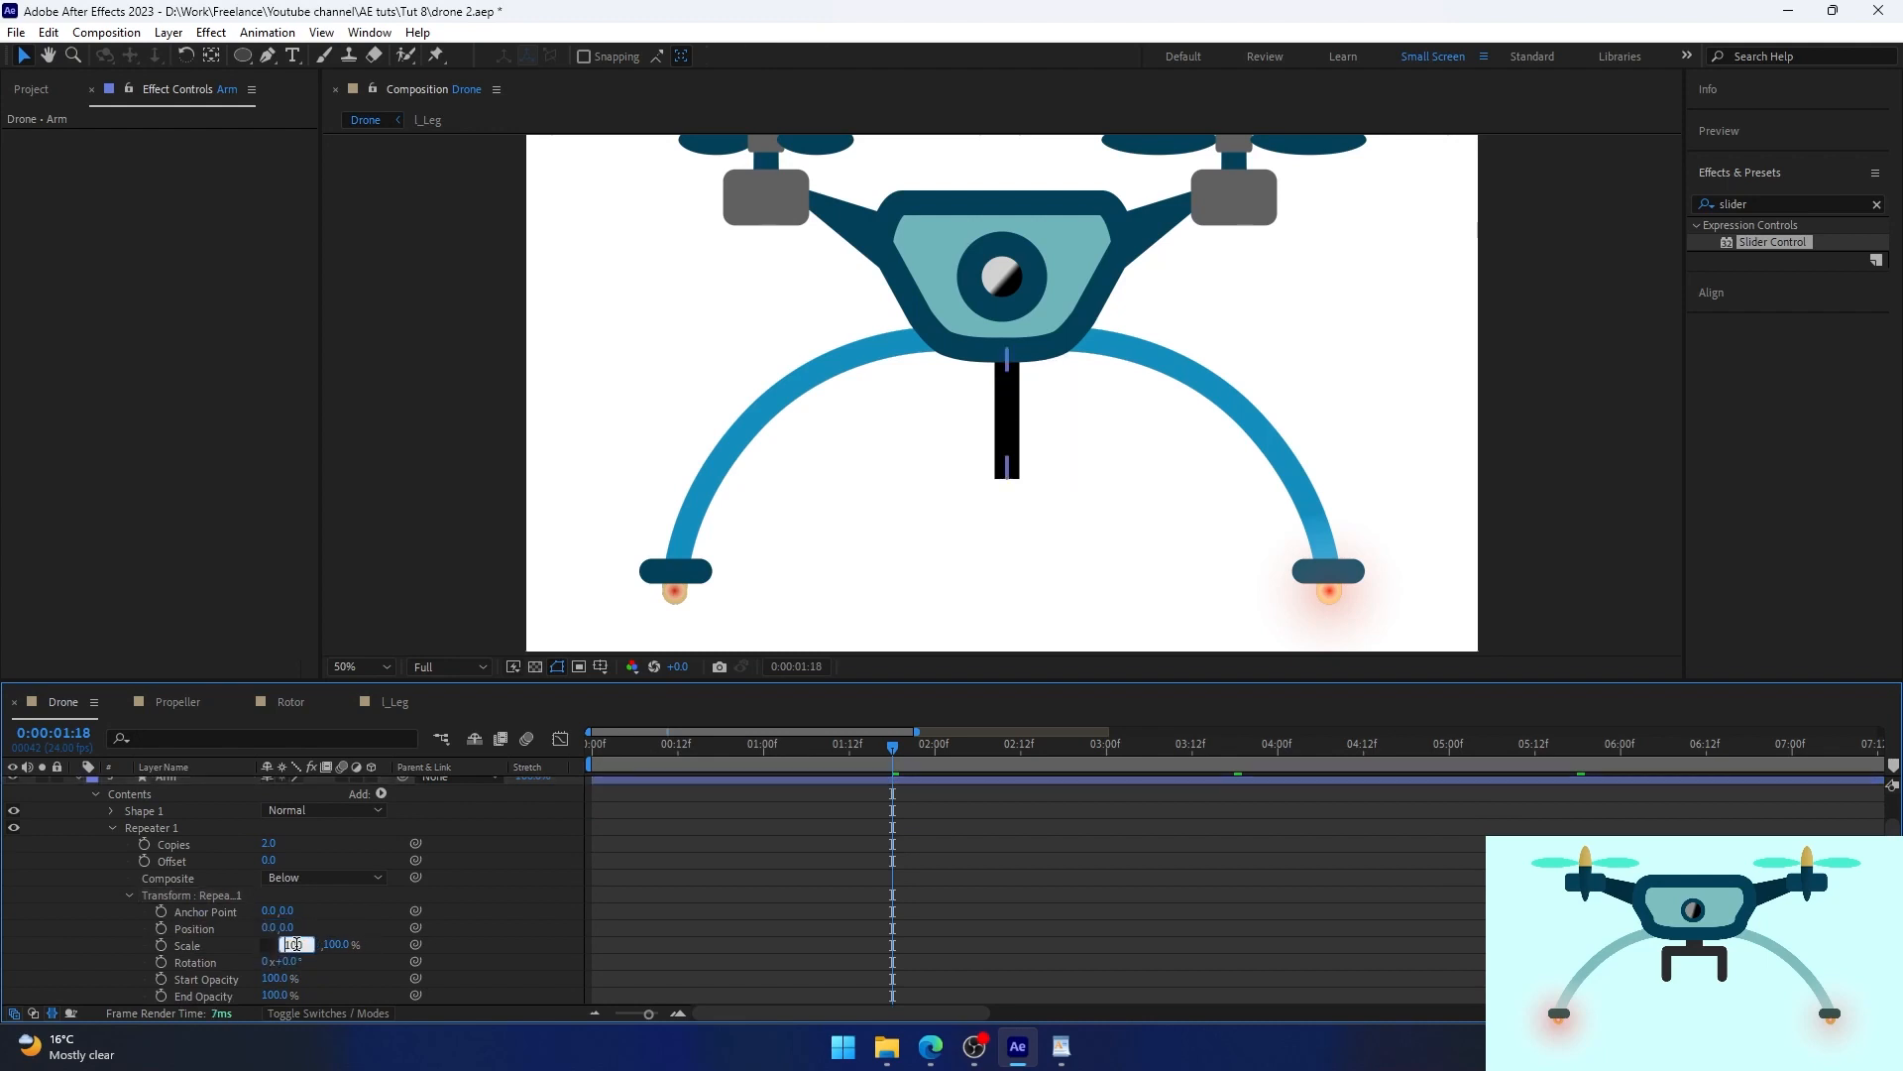
key(Return)
click(483, 906)
Shift the Arm's Shape 1 slightly left to centre the line with its mirrored copy below the drone body.
click(144, 811)
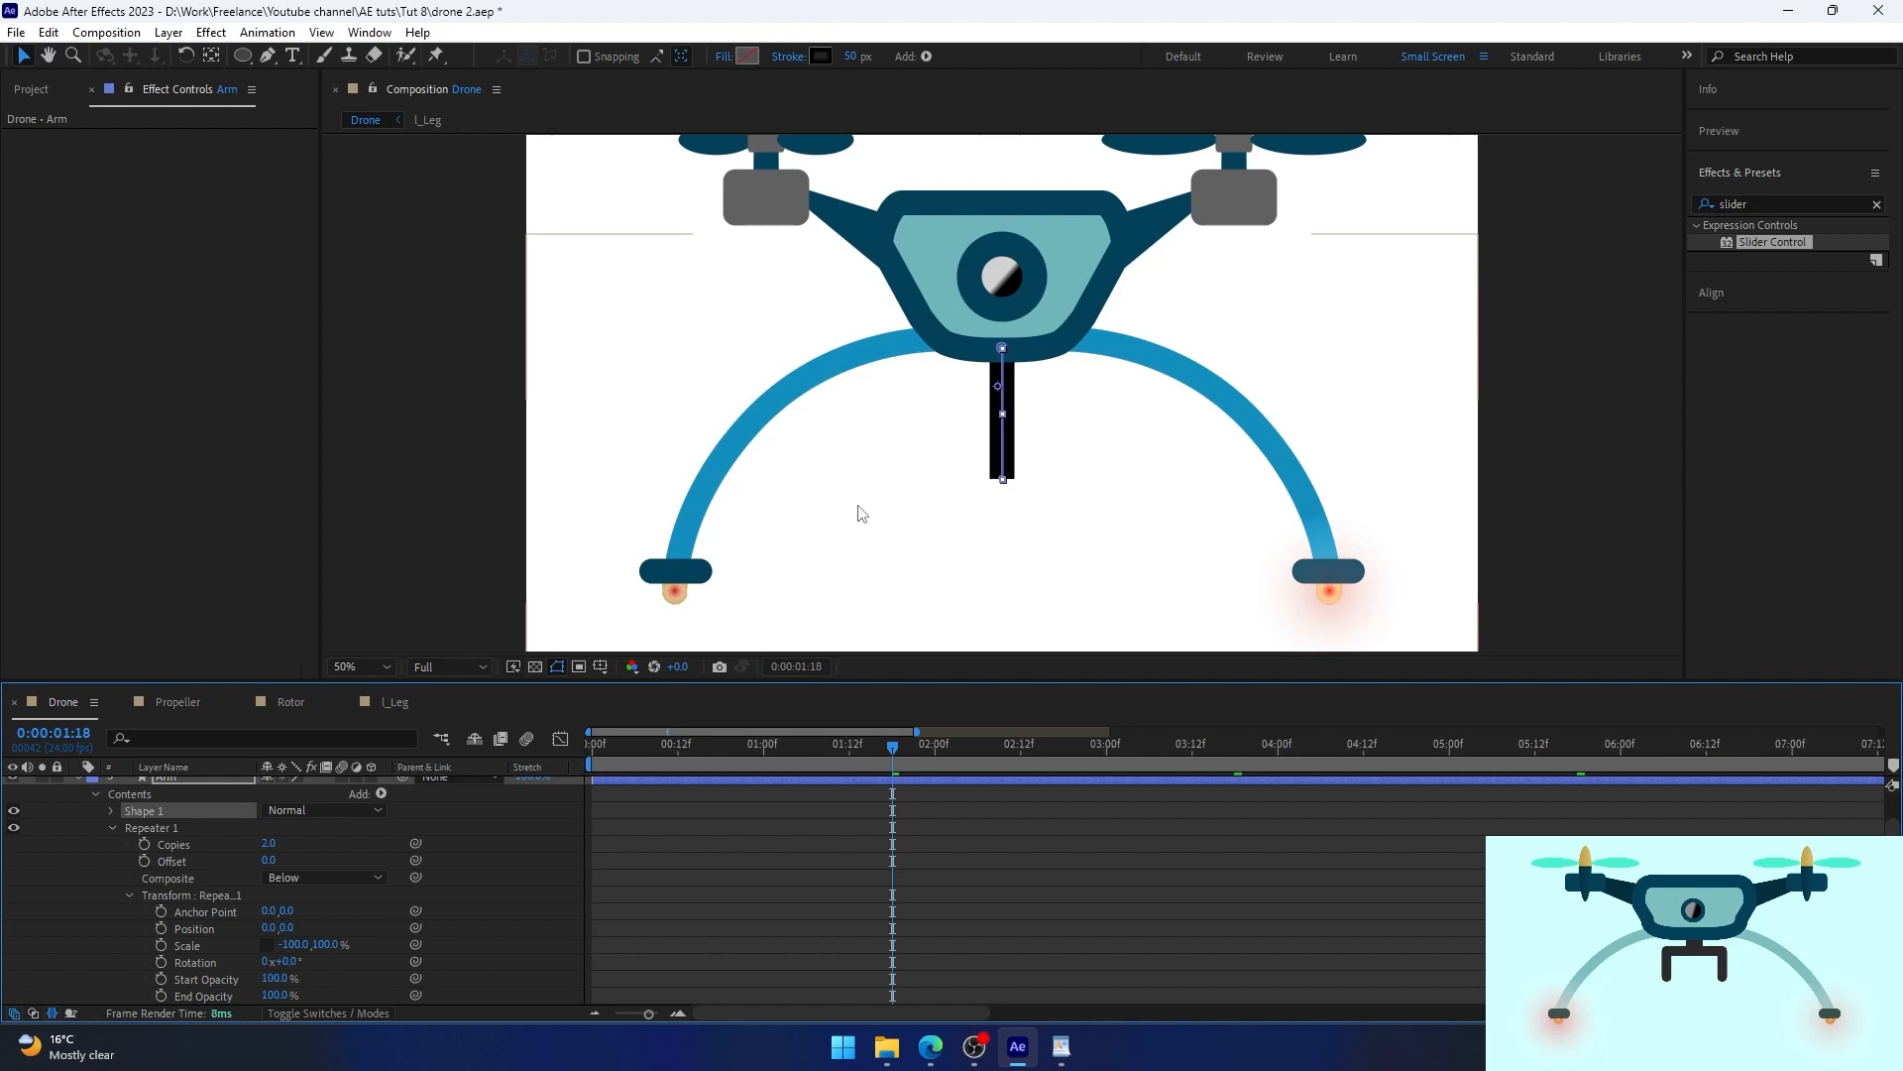
click(636, 818)
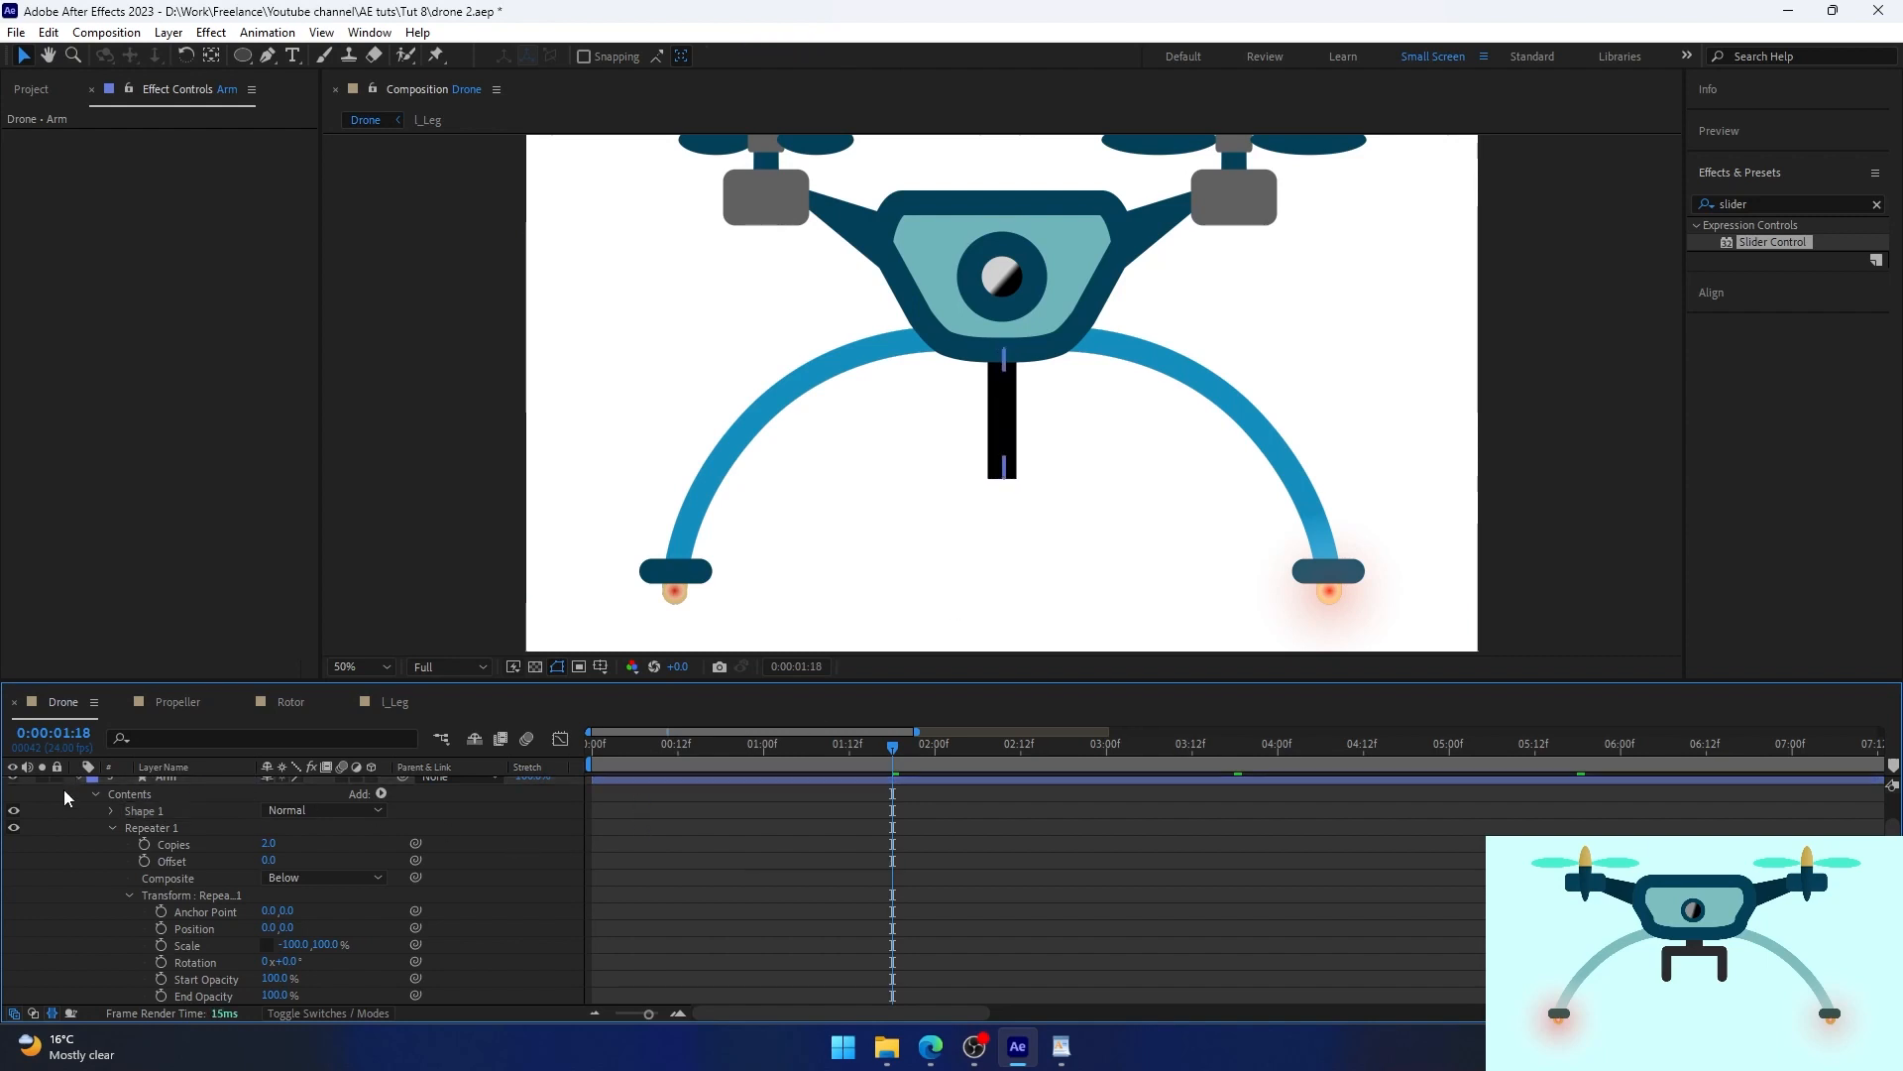
scroll(63, 789, up, 2)
click(77, 817)
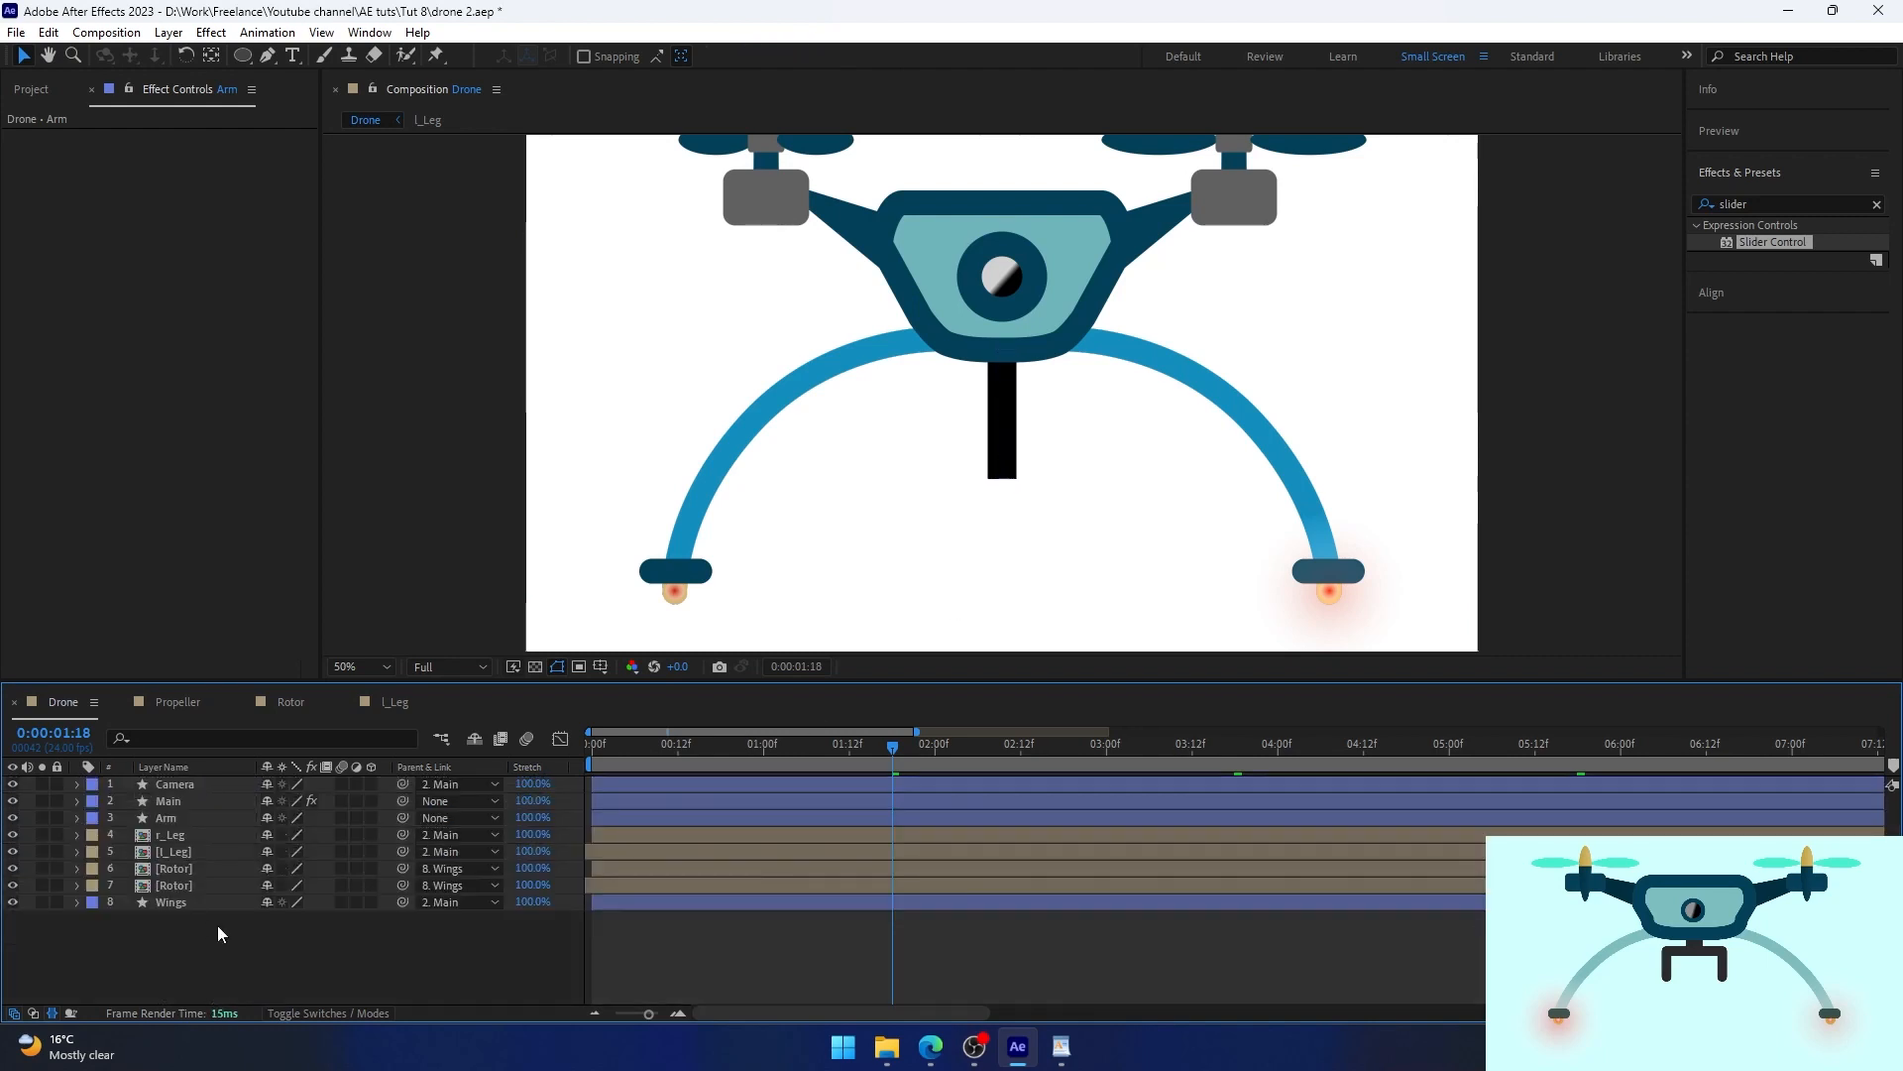
Draw an L-shaped holder line at the arm's lower end with the Pen tool, using Round Cap and Round Join for its stroke.
click(269, 62)
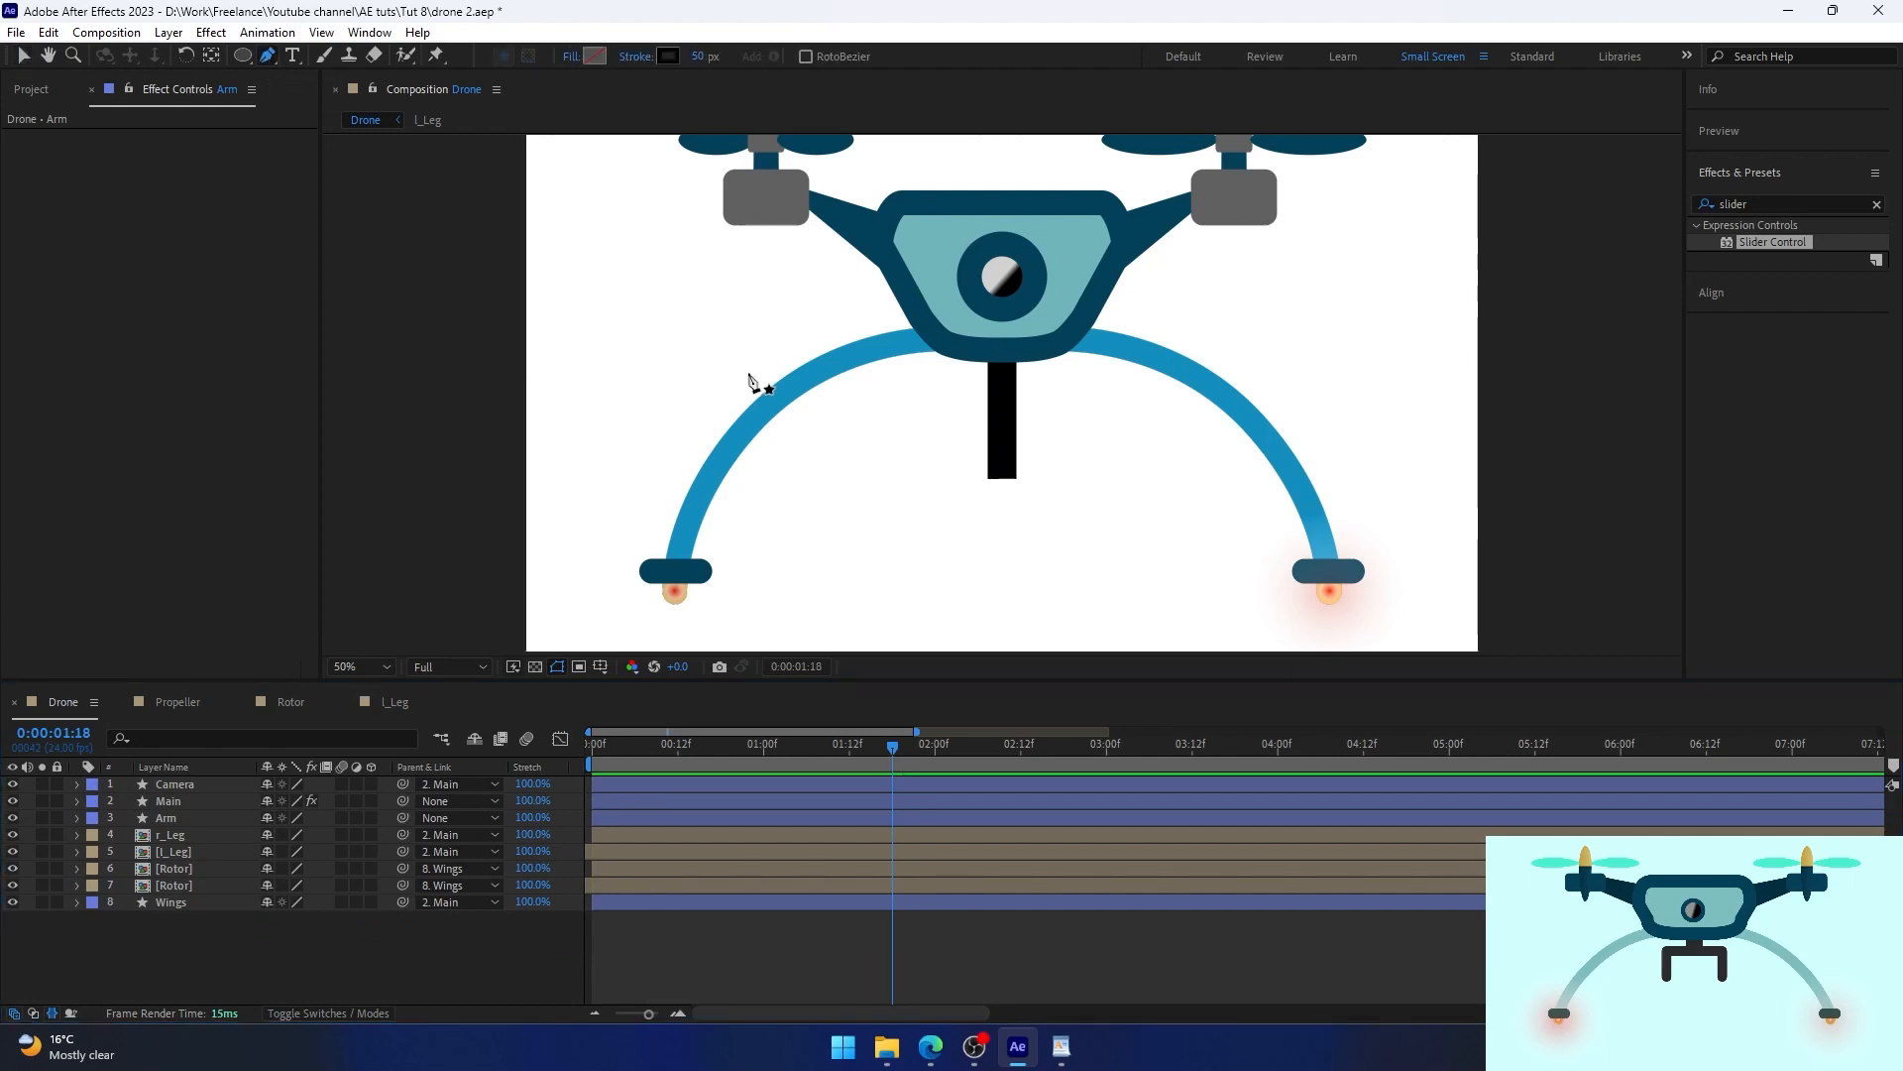
click(944, 475)
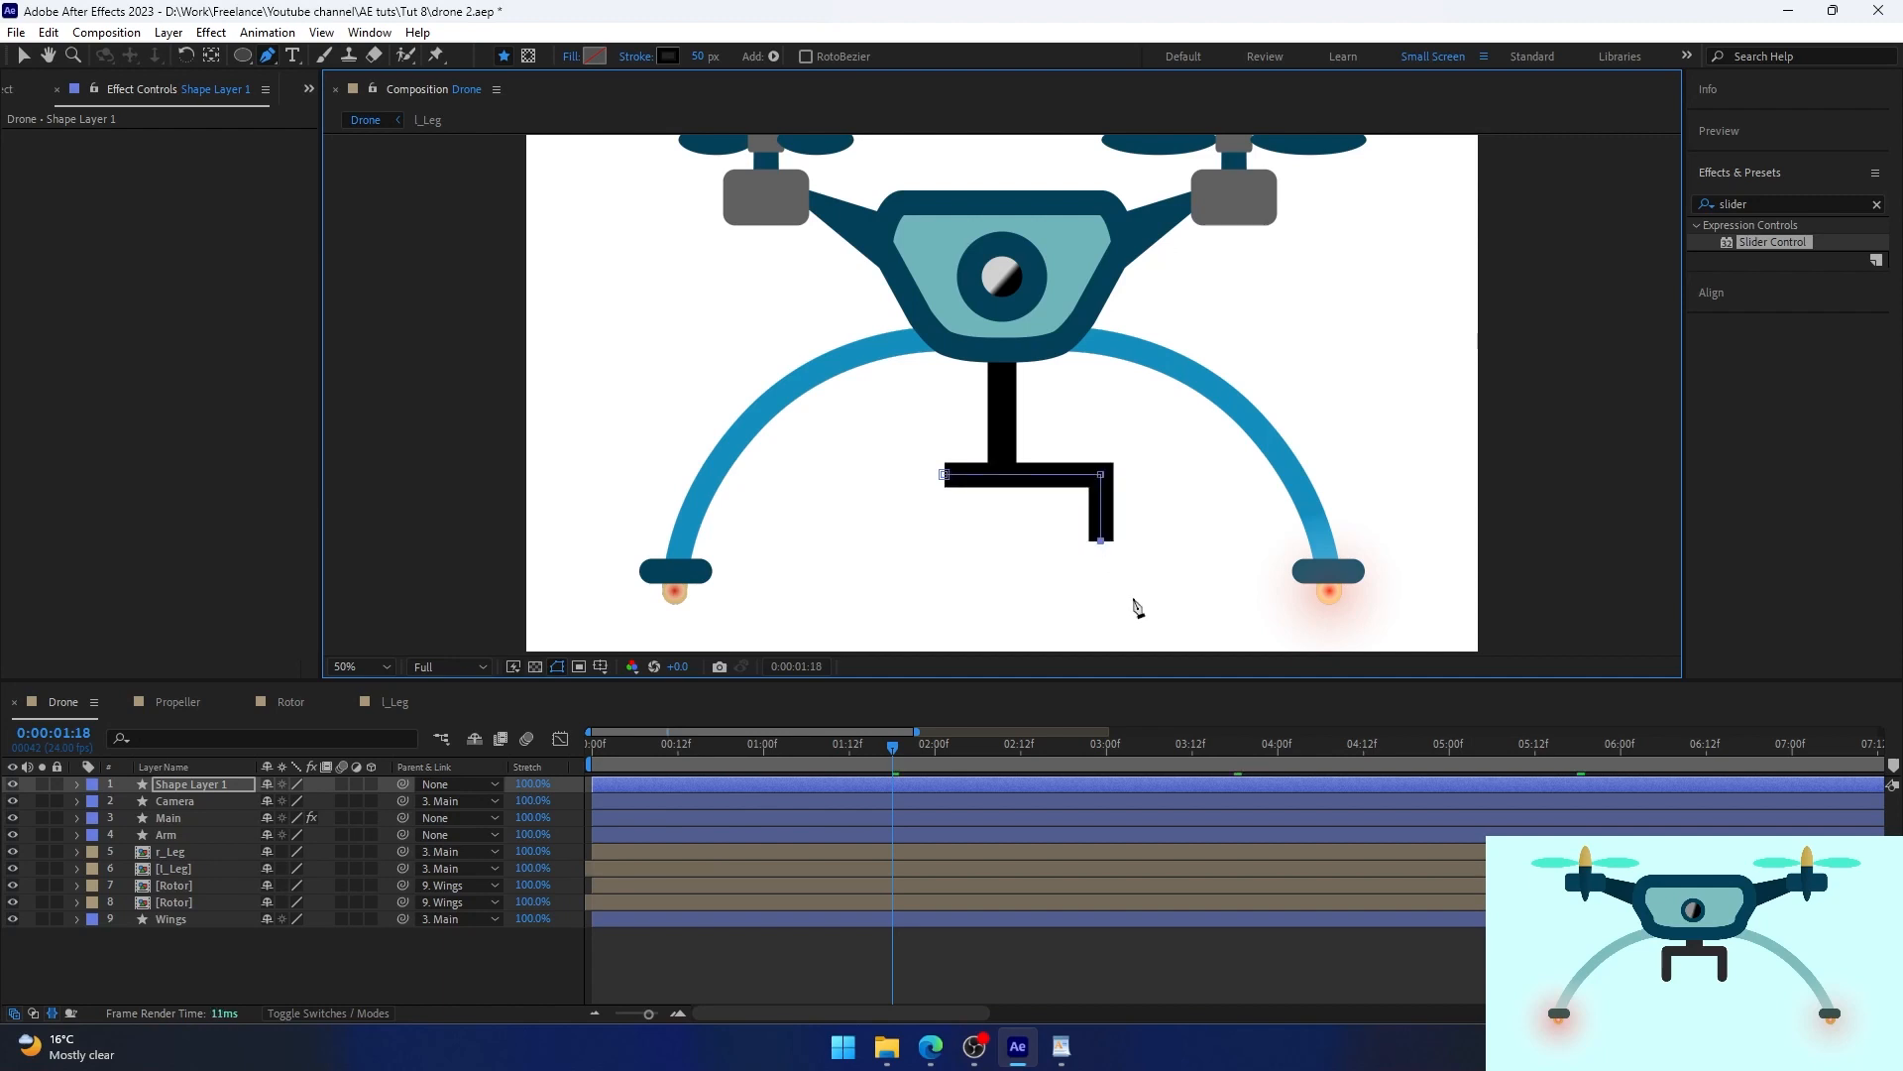
click(76, 784)
click(95, 801)
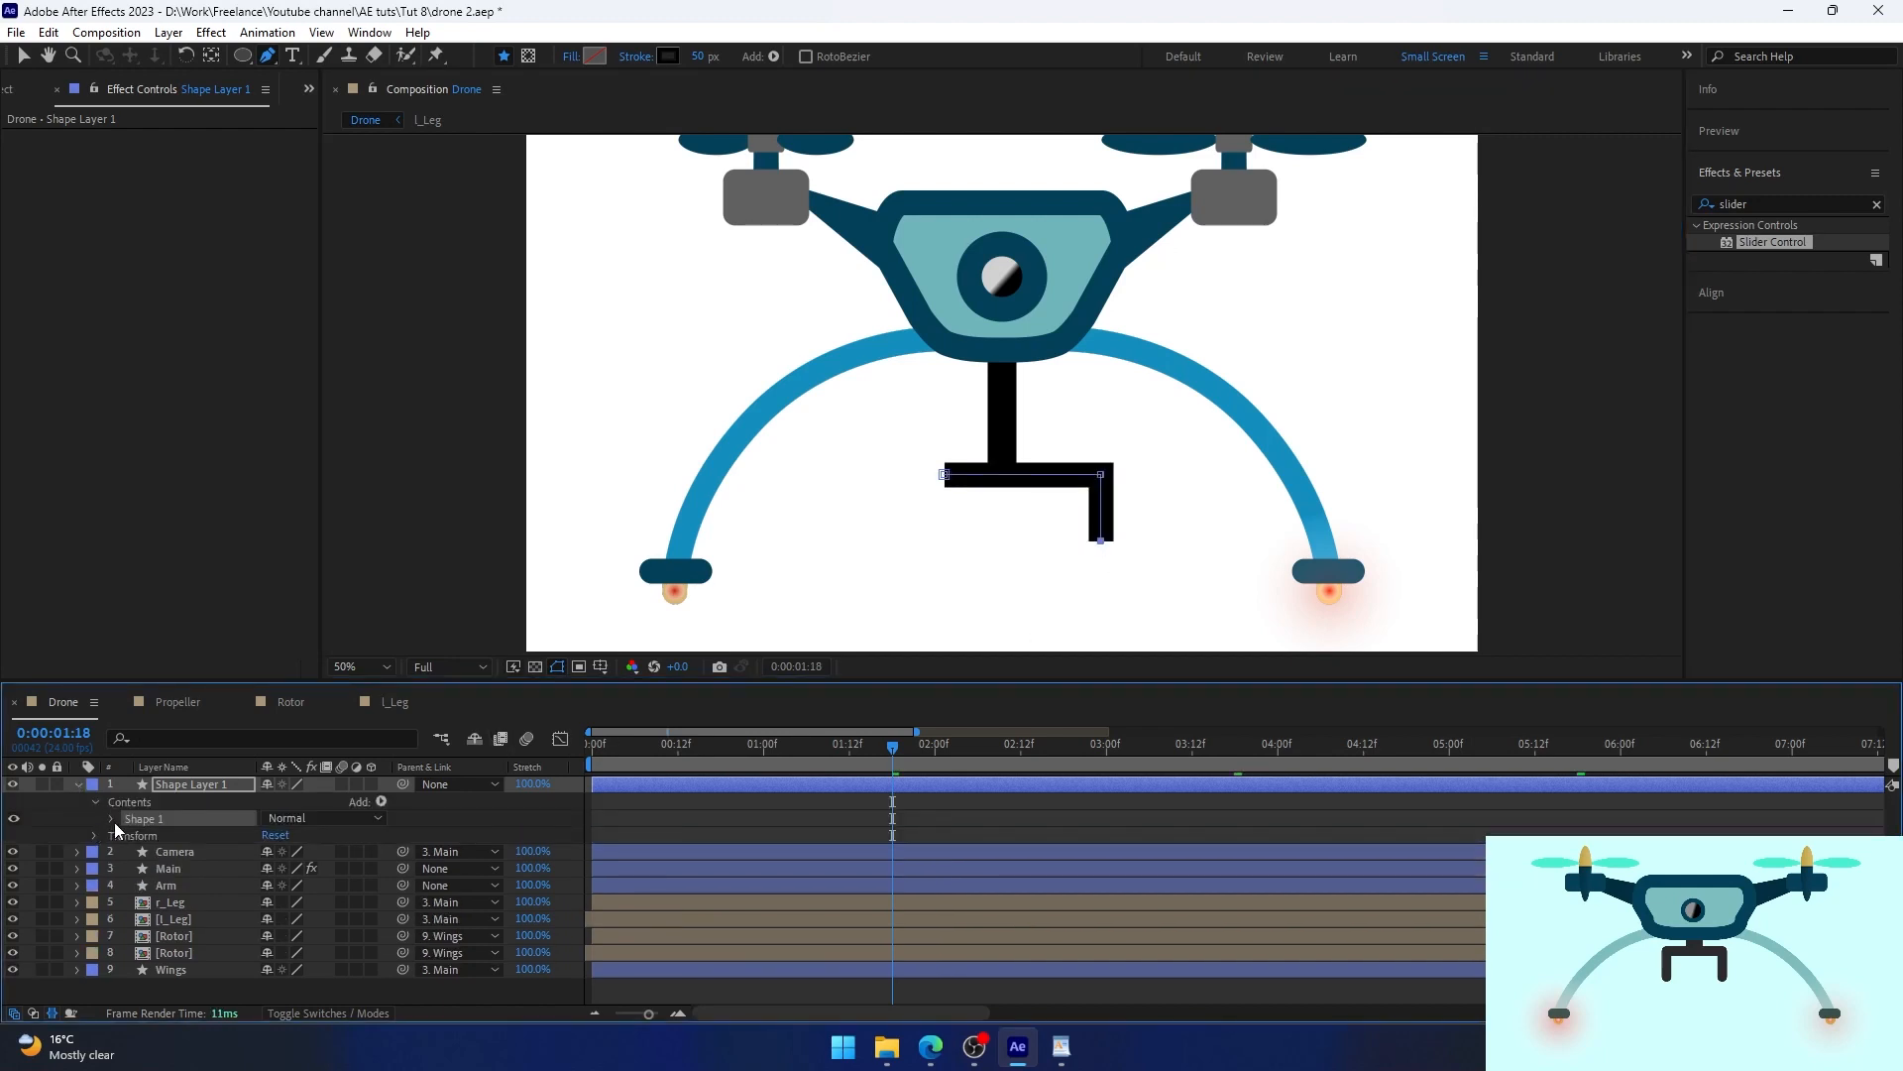
click(112, 818)
click(128, 853)
click(322, 911)
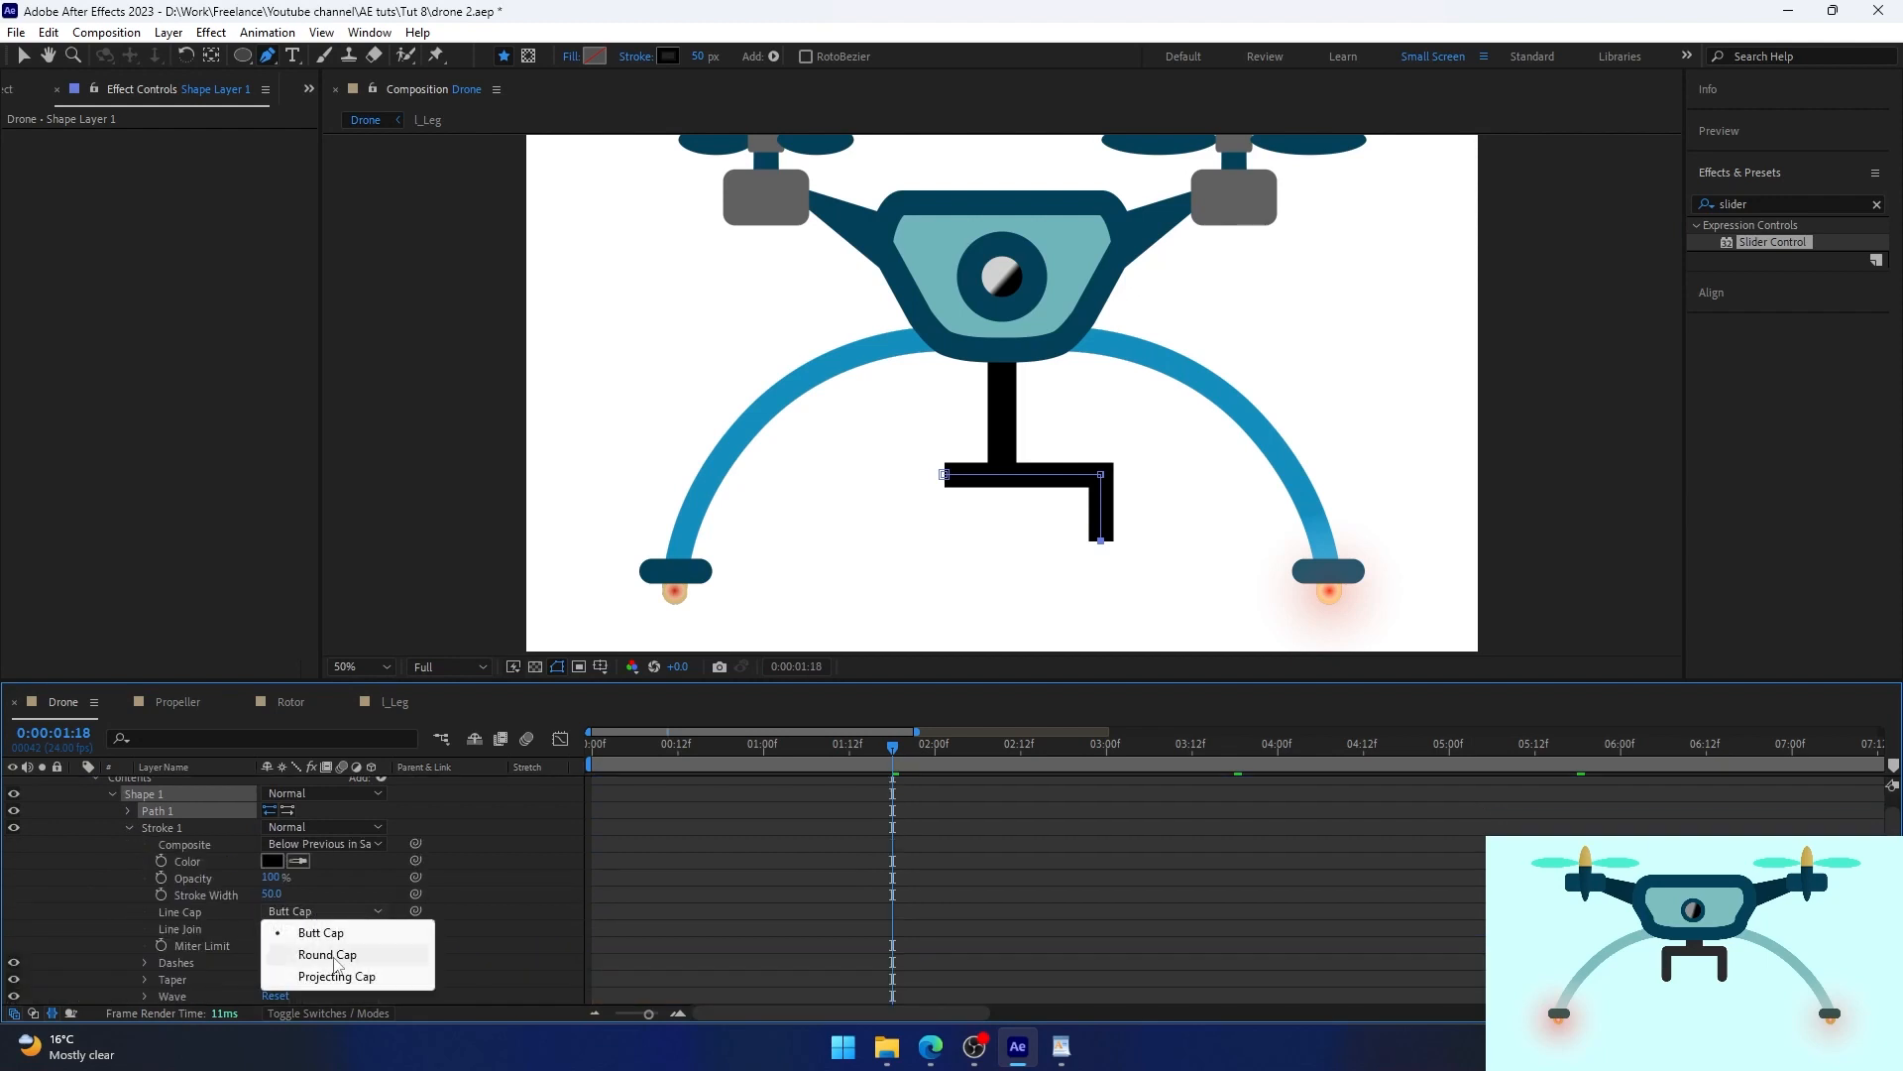
click(334, 957)
click(322, 928)
click(332, 974)
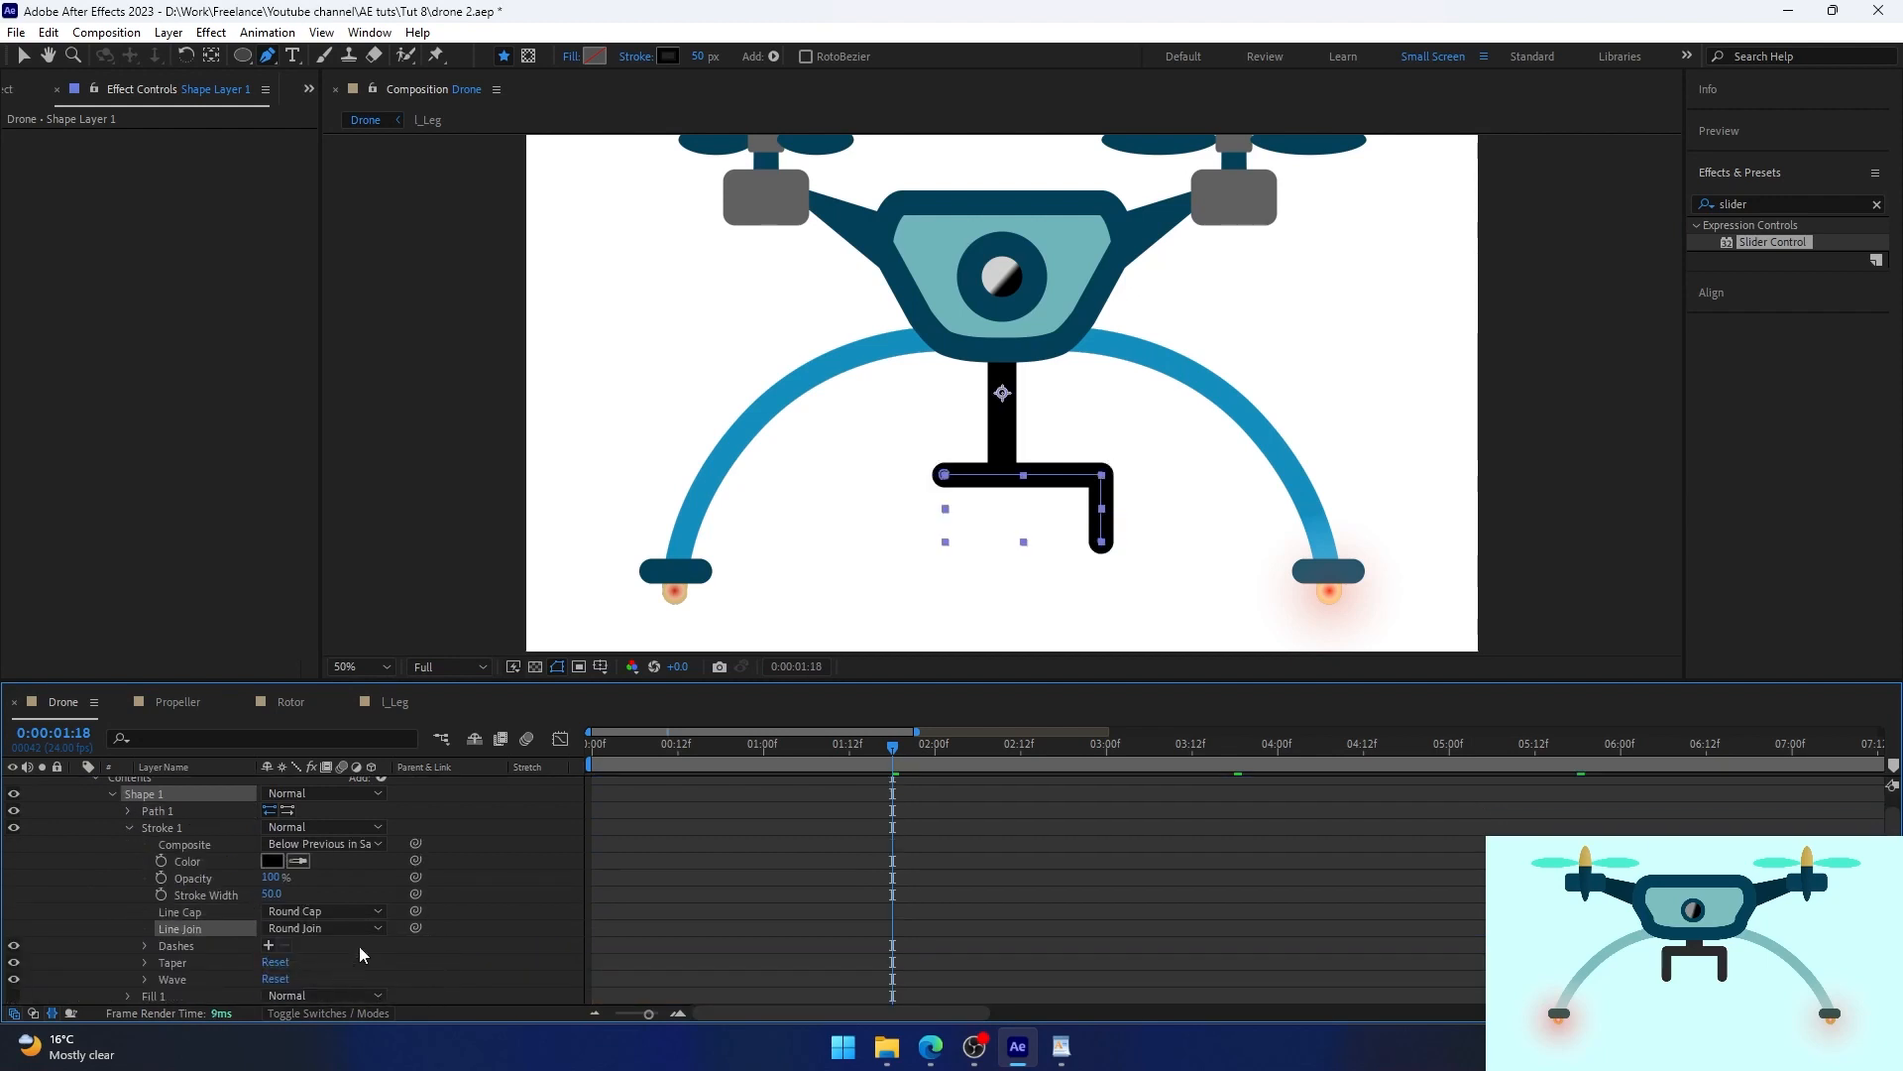
Add a Repeater to the L-shaped holder's layer and set its copies to 2.
scroll(129, 818, up, 1)
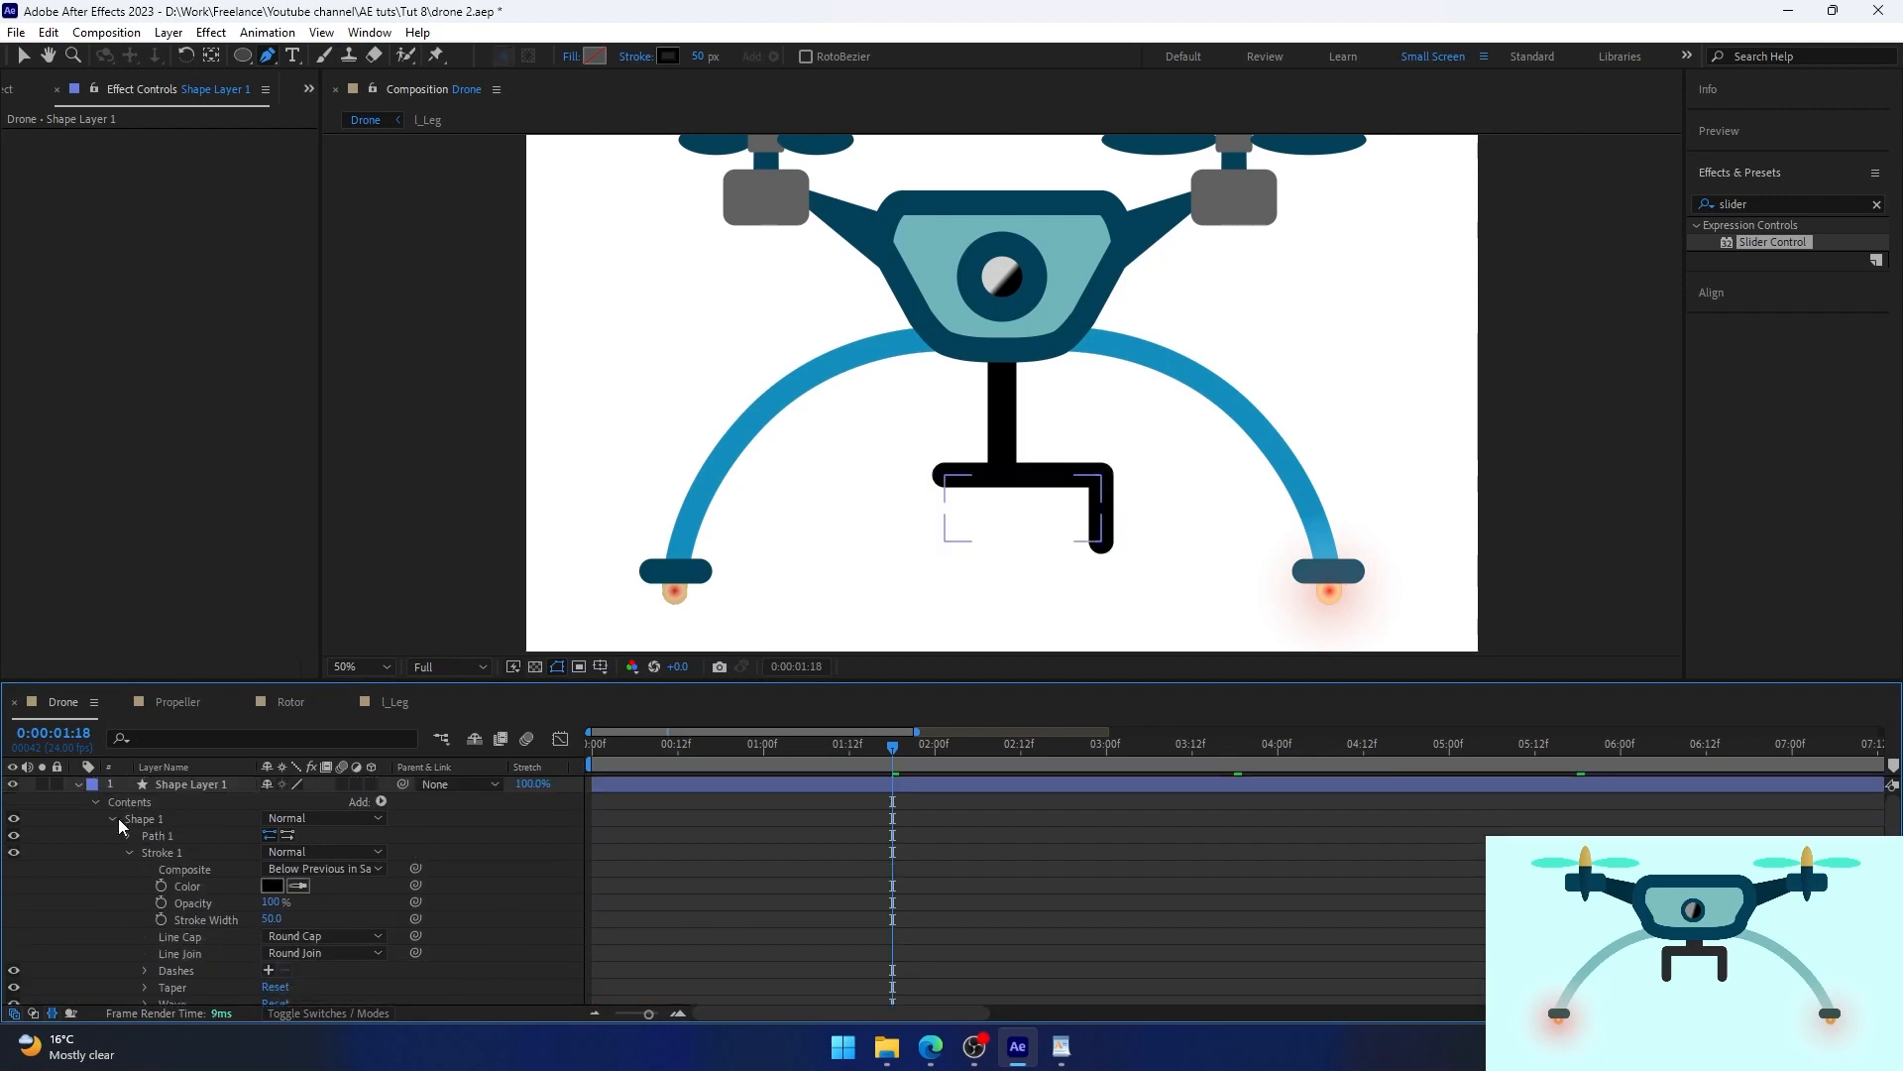
click(382, 802)
click(448, 649)
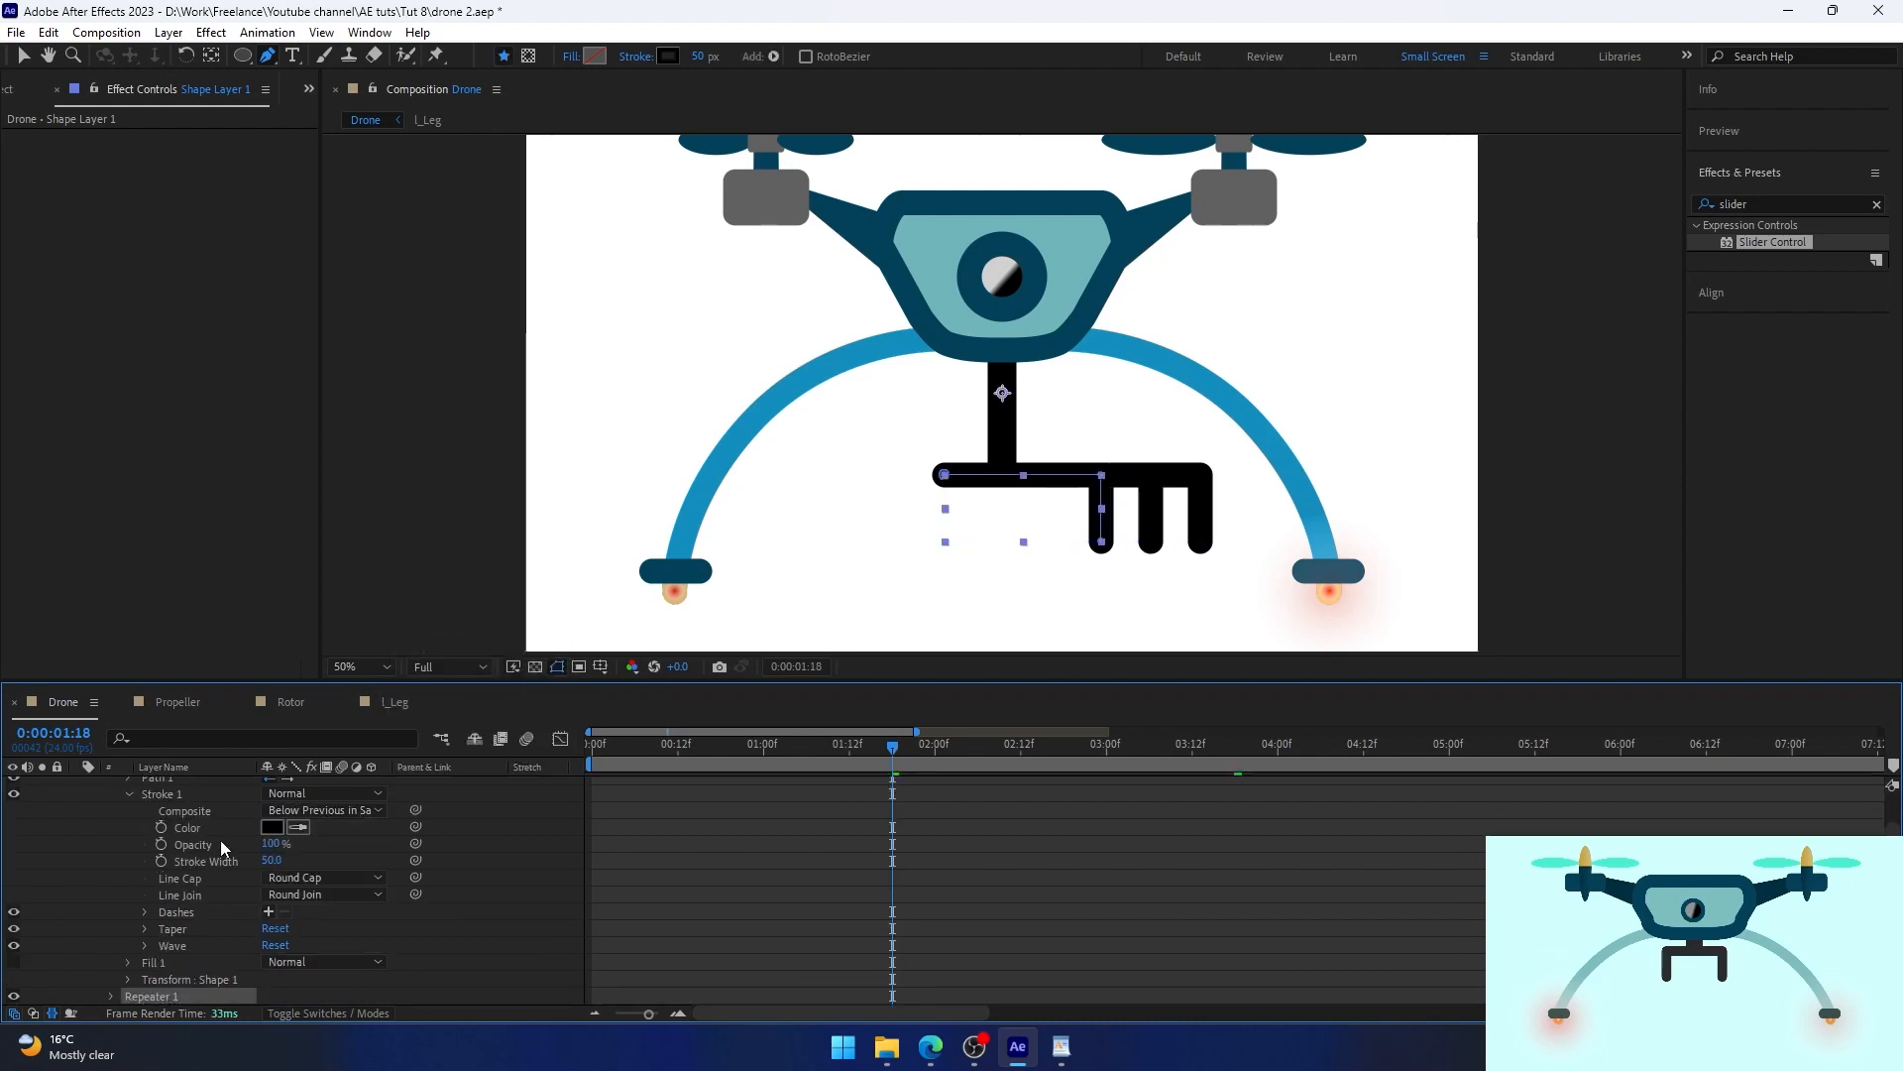
click(128, 844)
click(176, 893)
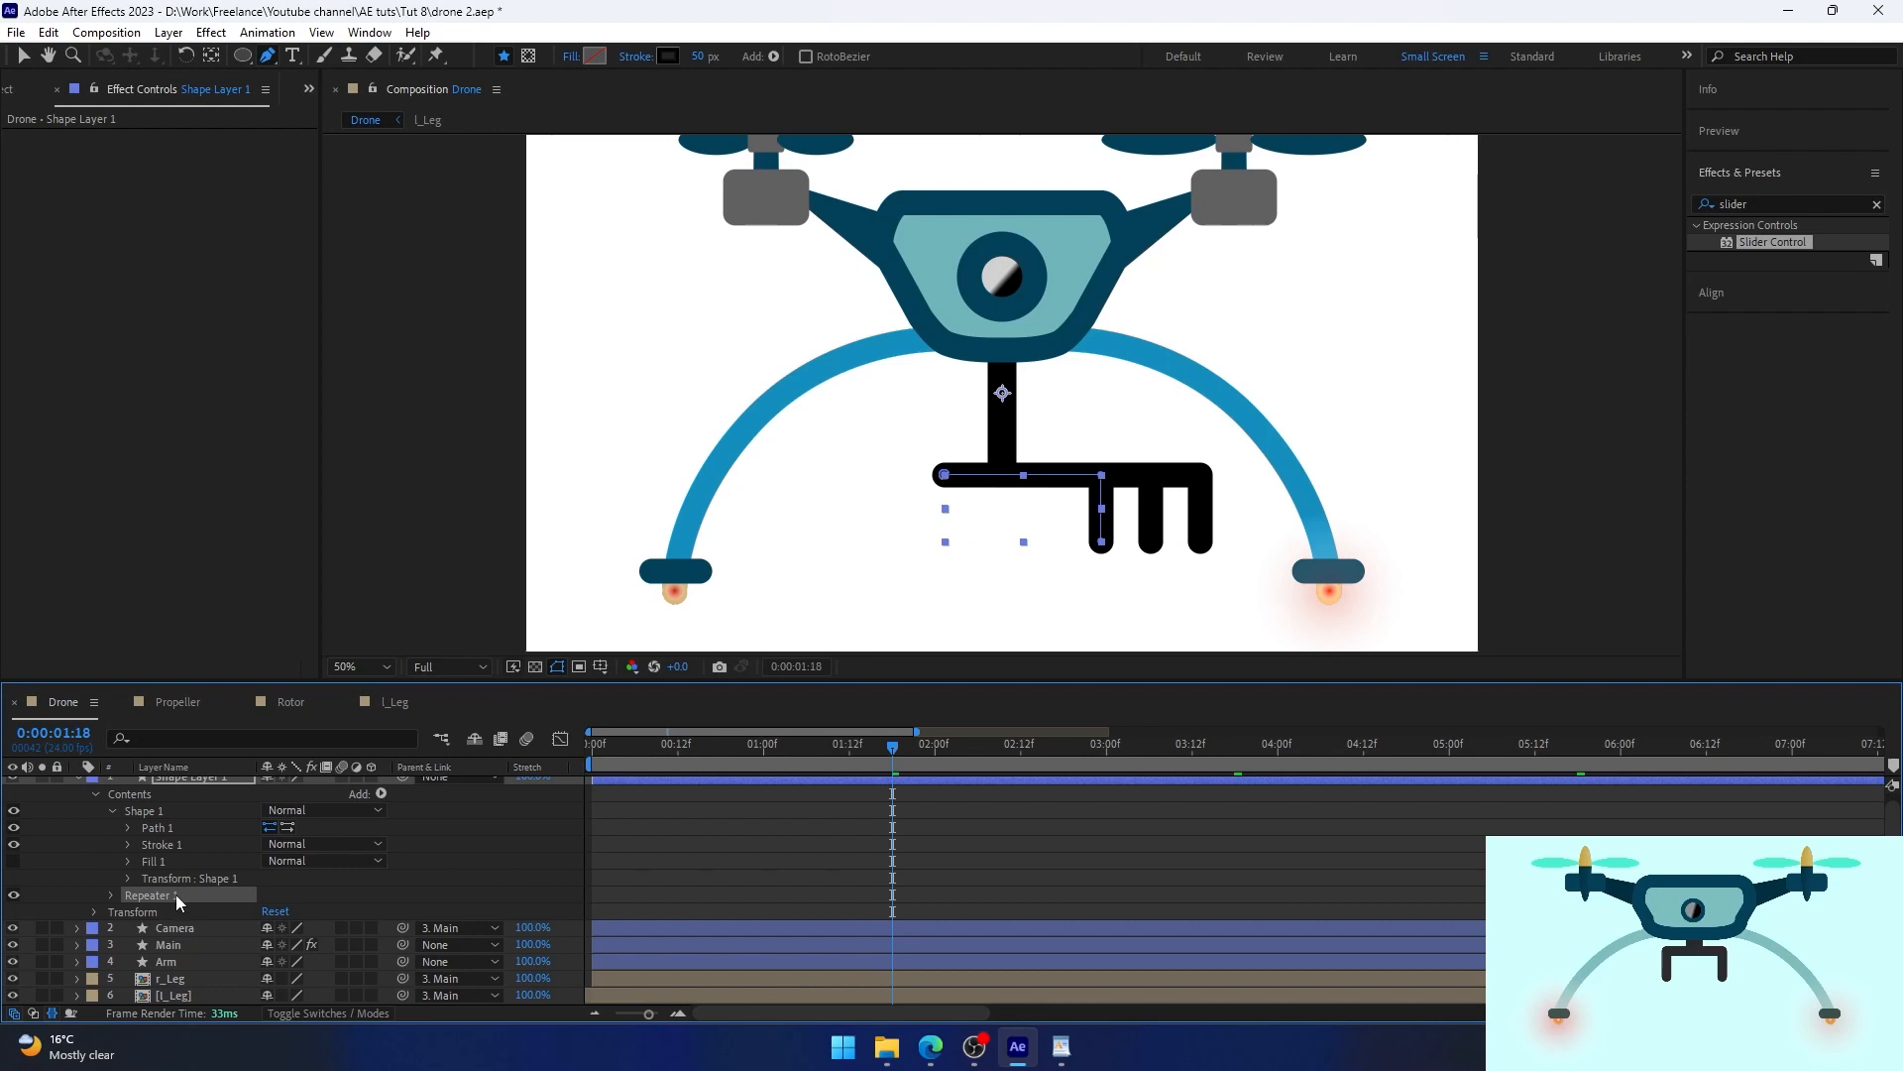
click(111, 894)
drag(273, 910, 256, 930)
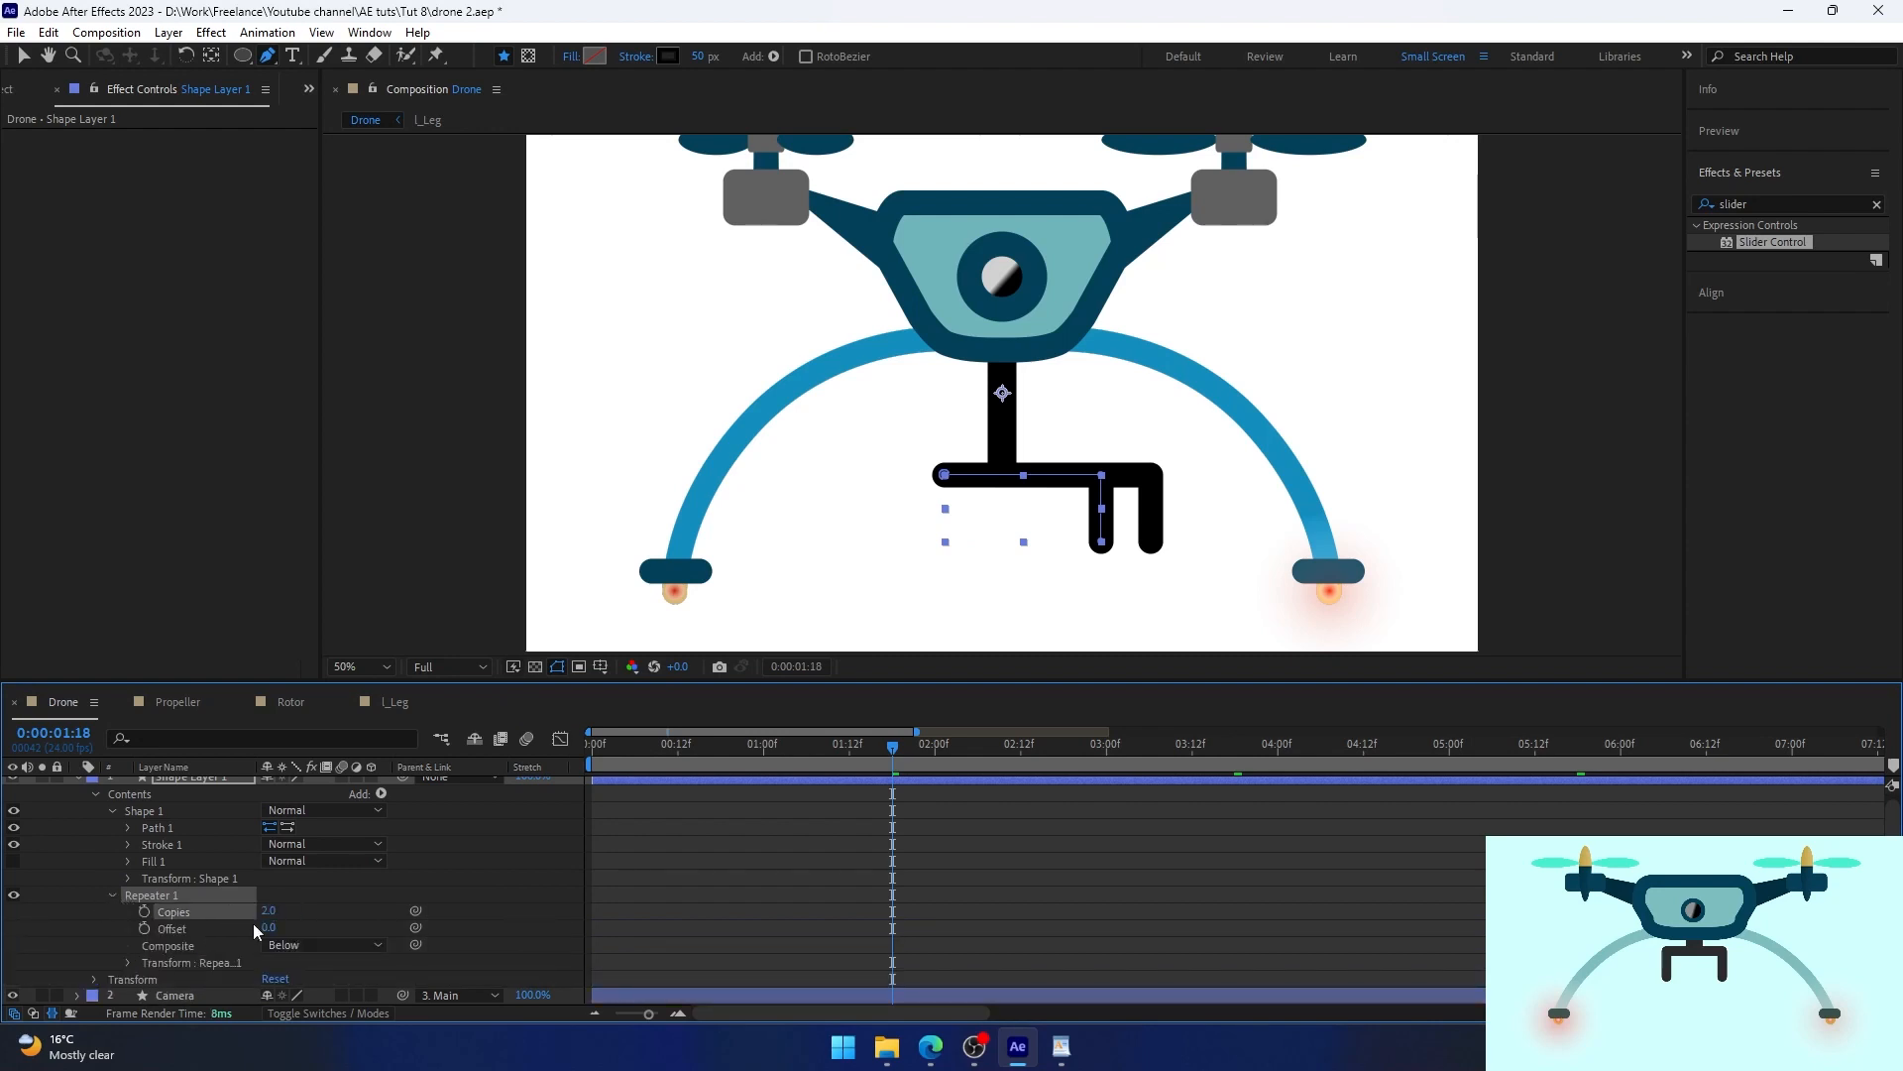
Set the holder repeater's transform position to 0, 0 and its horizontal scale to -100% to mirror the L shape.
click(128, 964)
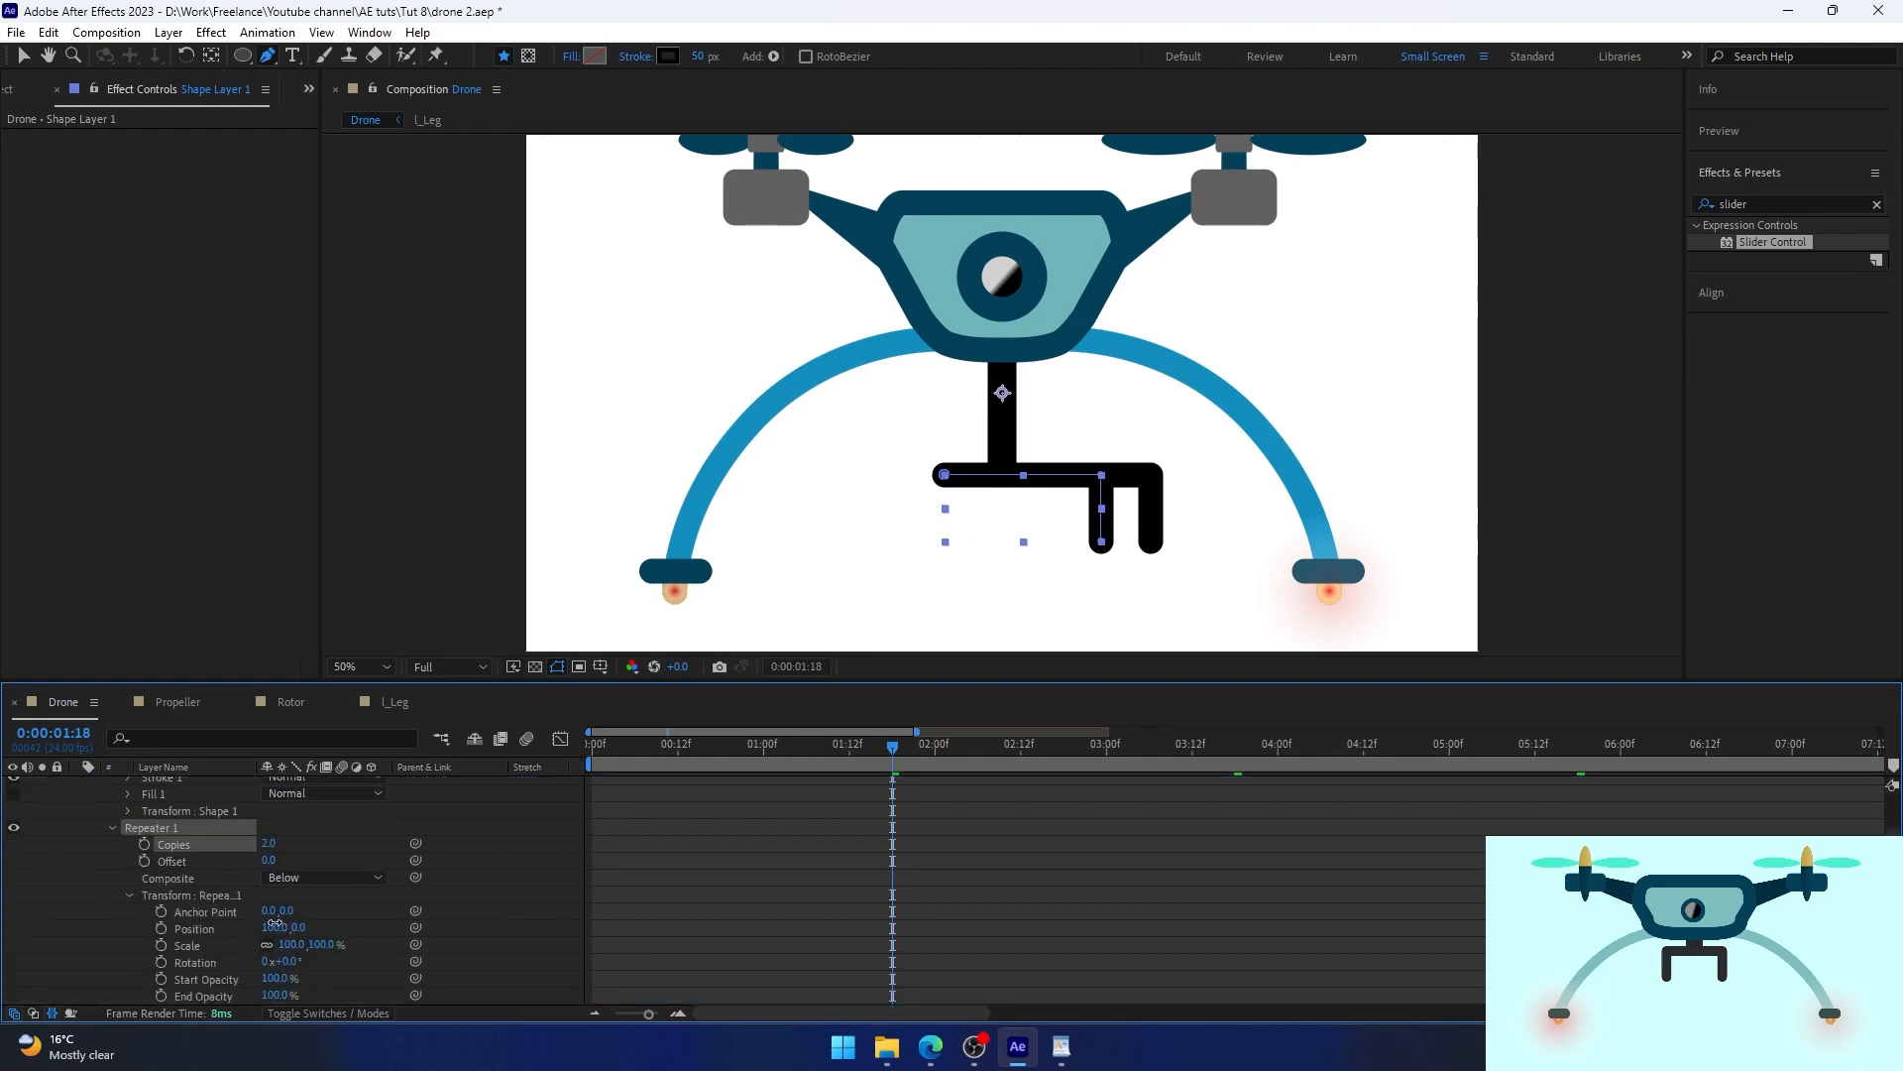
click(269, 926)
text(0)
key(Return)
click(284, 945)
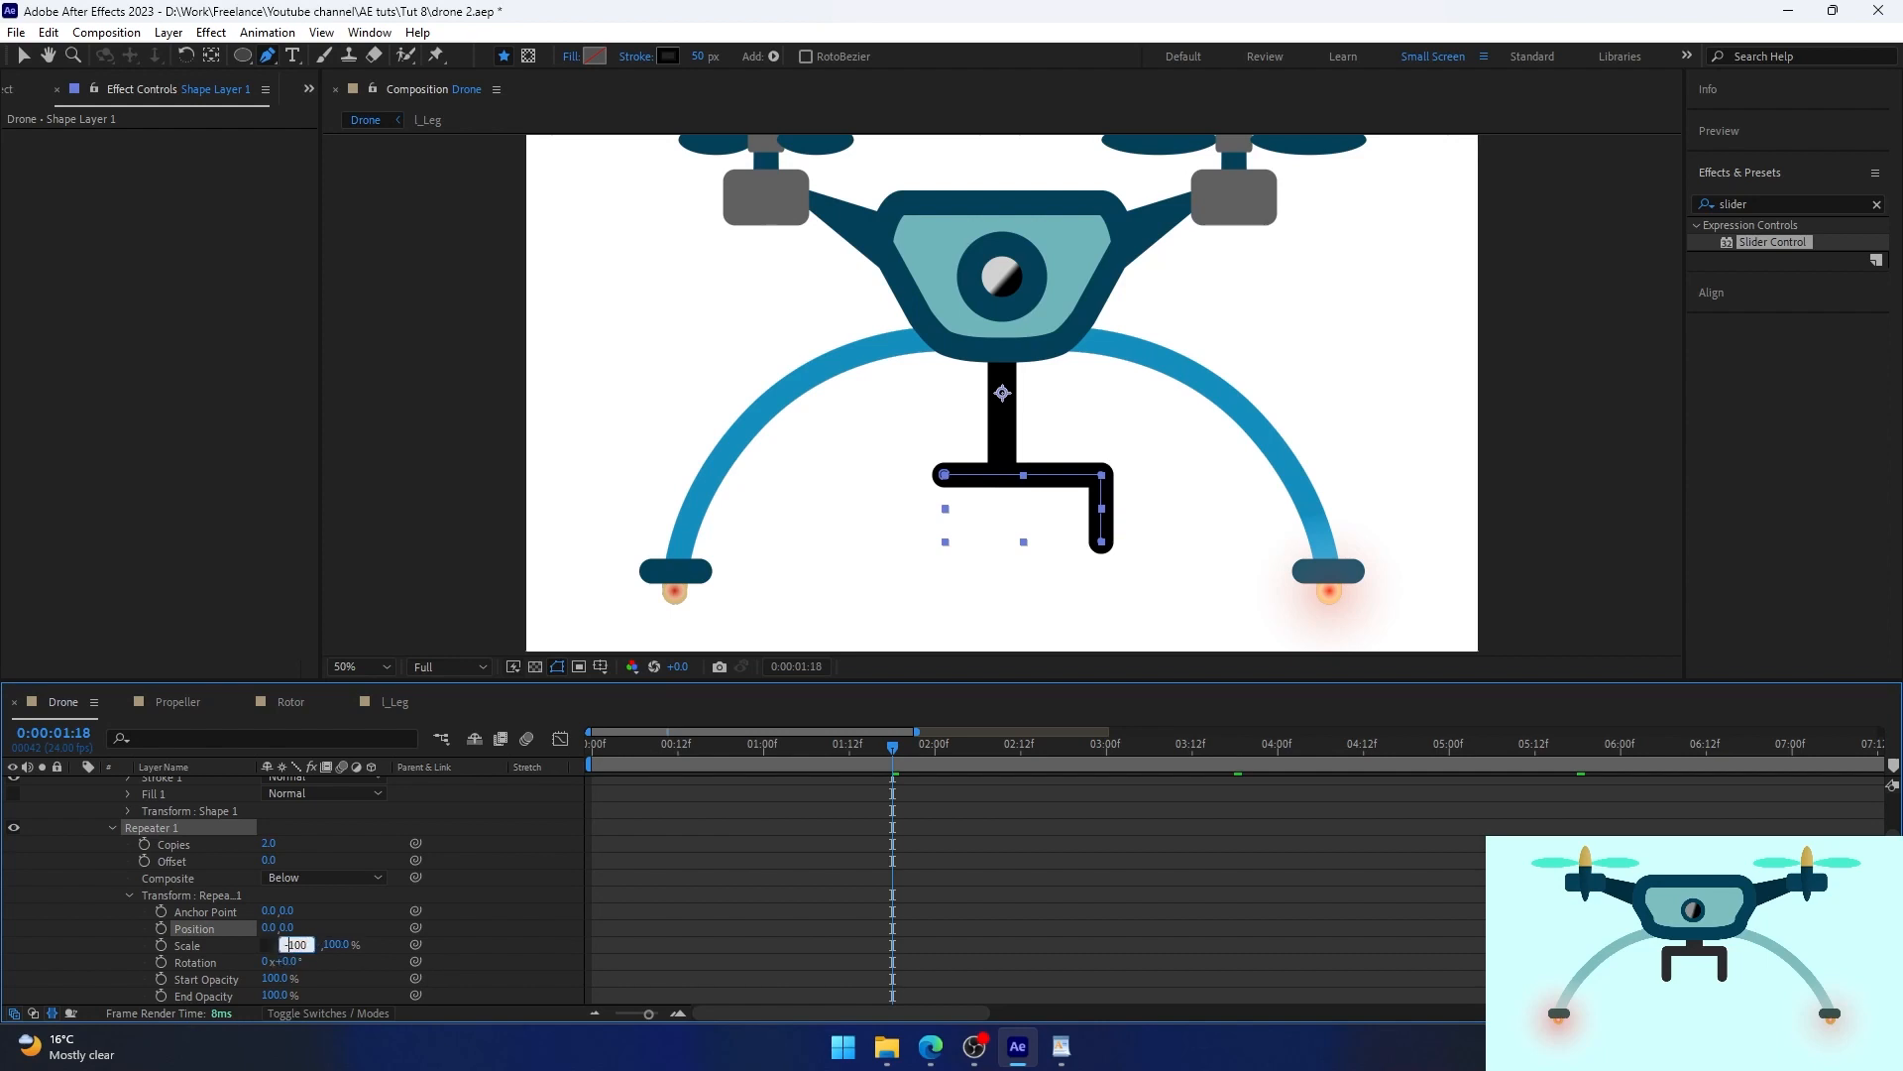
text(-100)
key(Return)
click(511, 869)
Set the holder's Shape 1 transform position to -36, 0 to narrow the gap between the two prongs.
scroll(443, 860, up, 1)
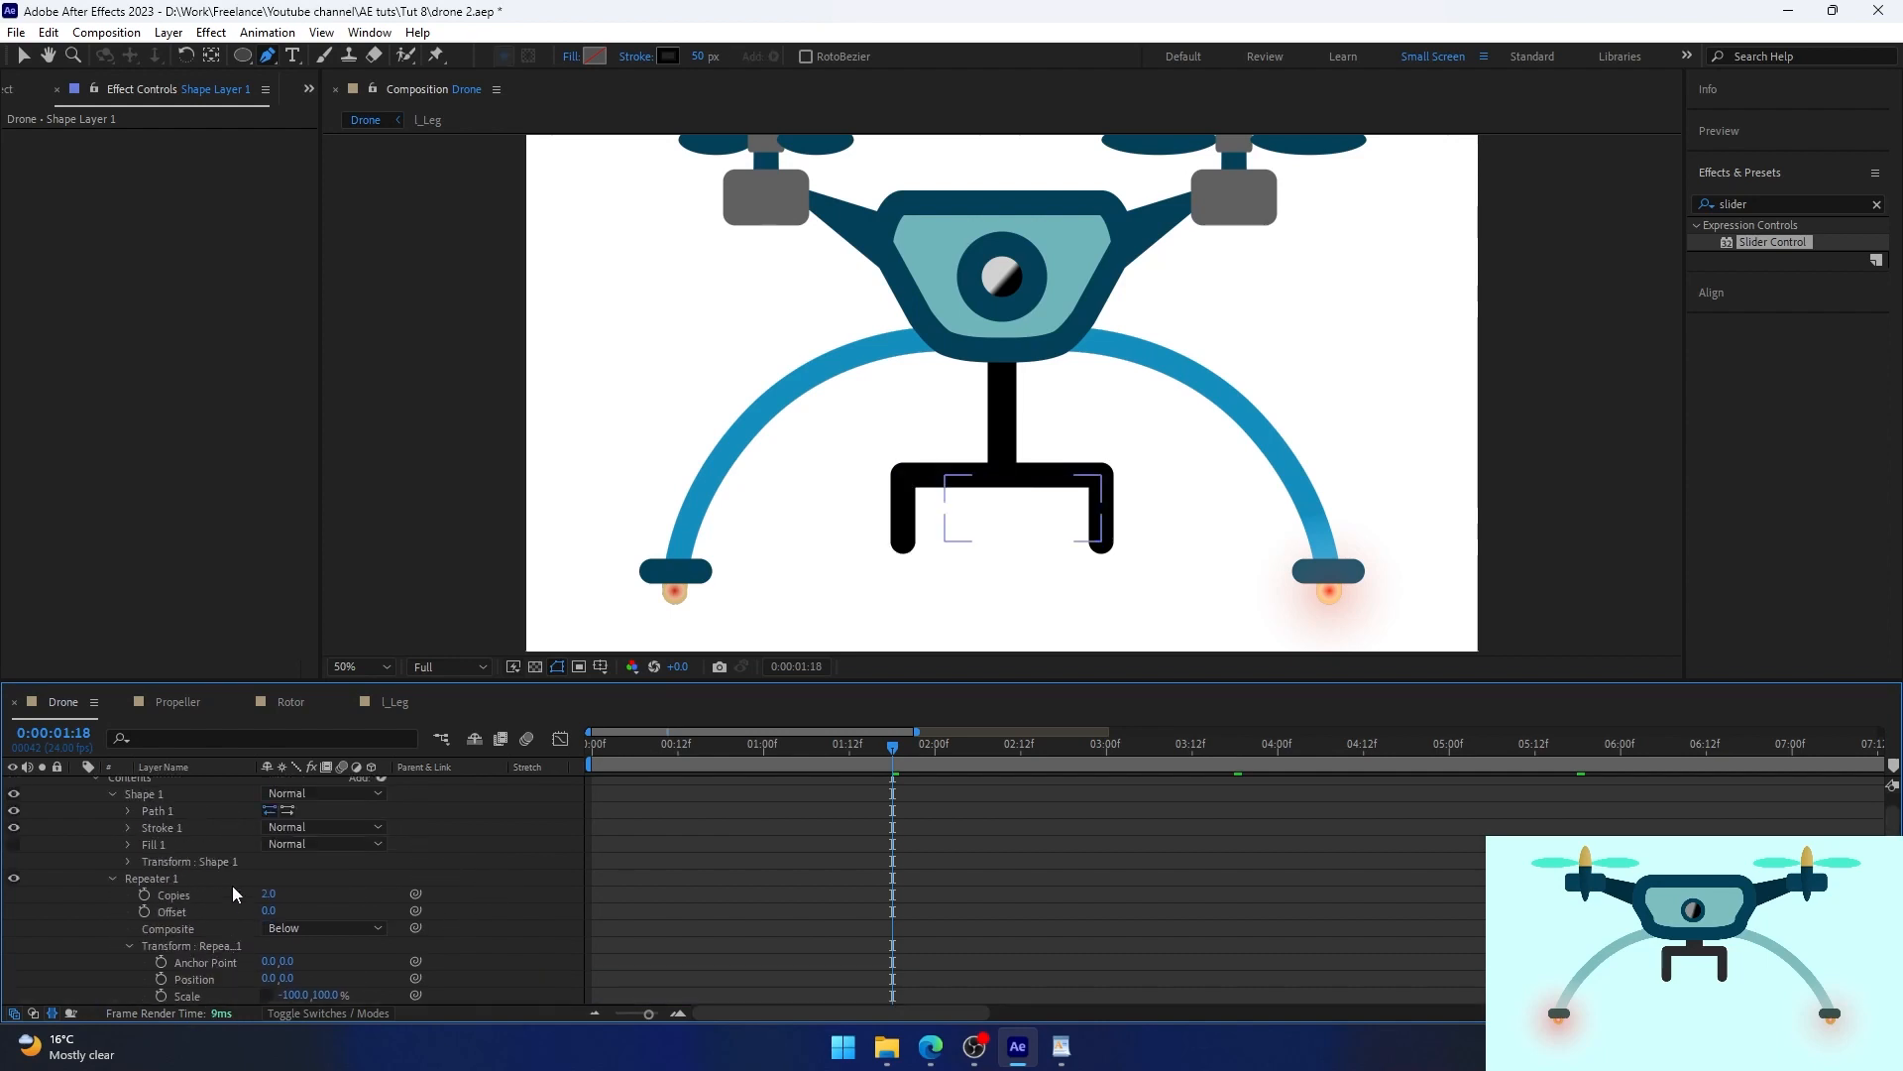
click(128, 861)
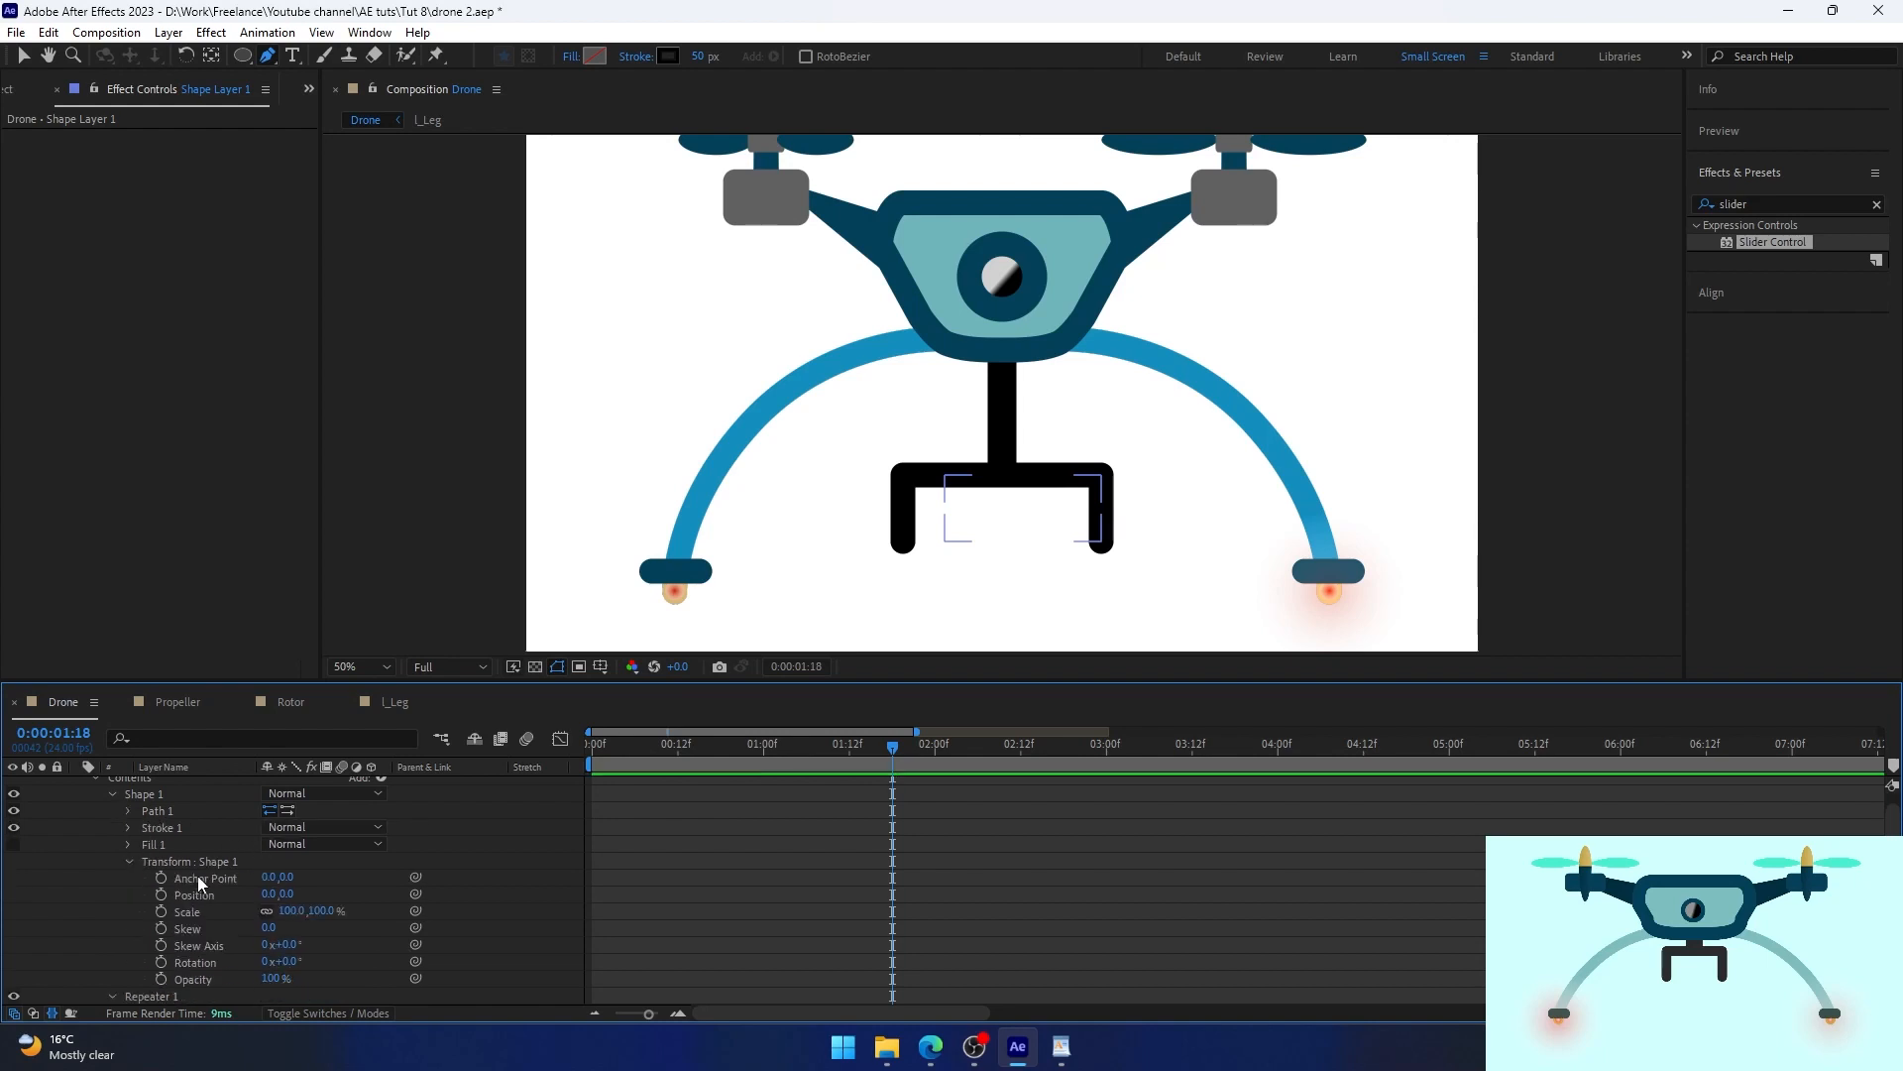
drag(270, 893, 235, 893)
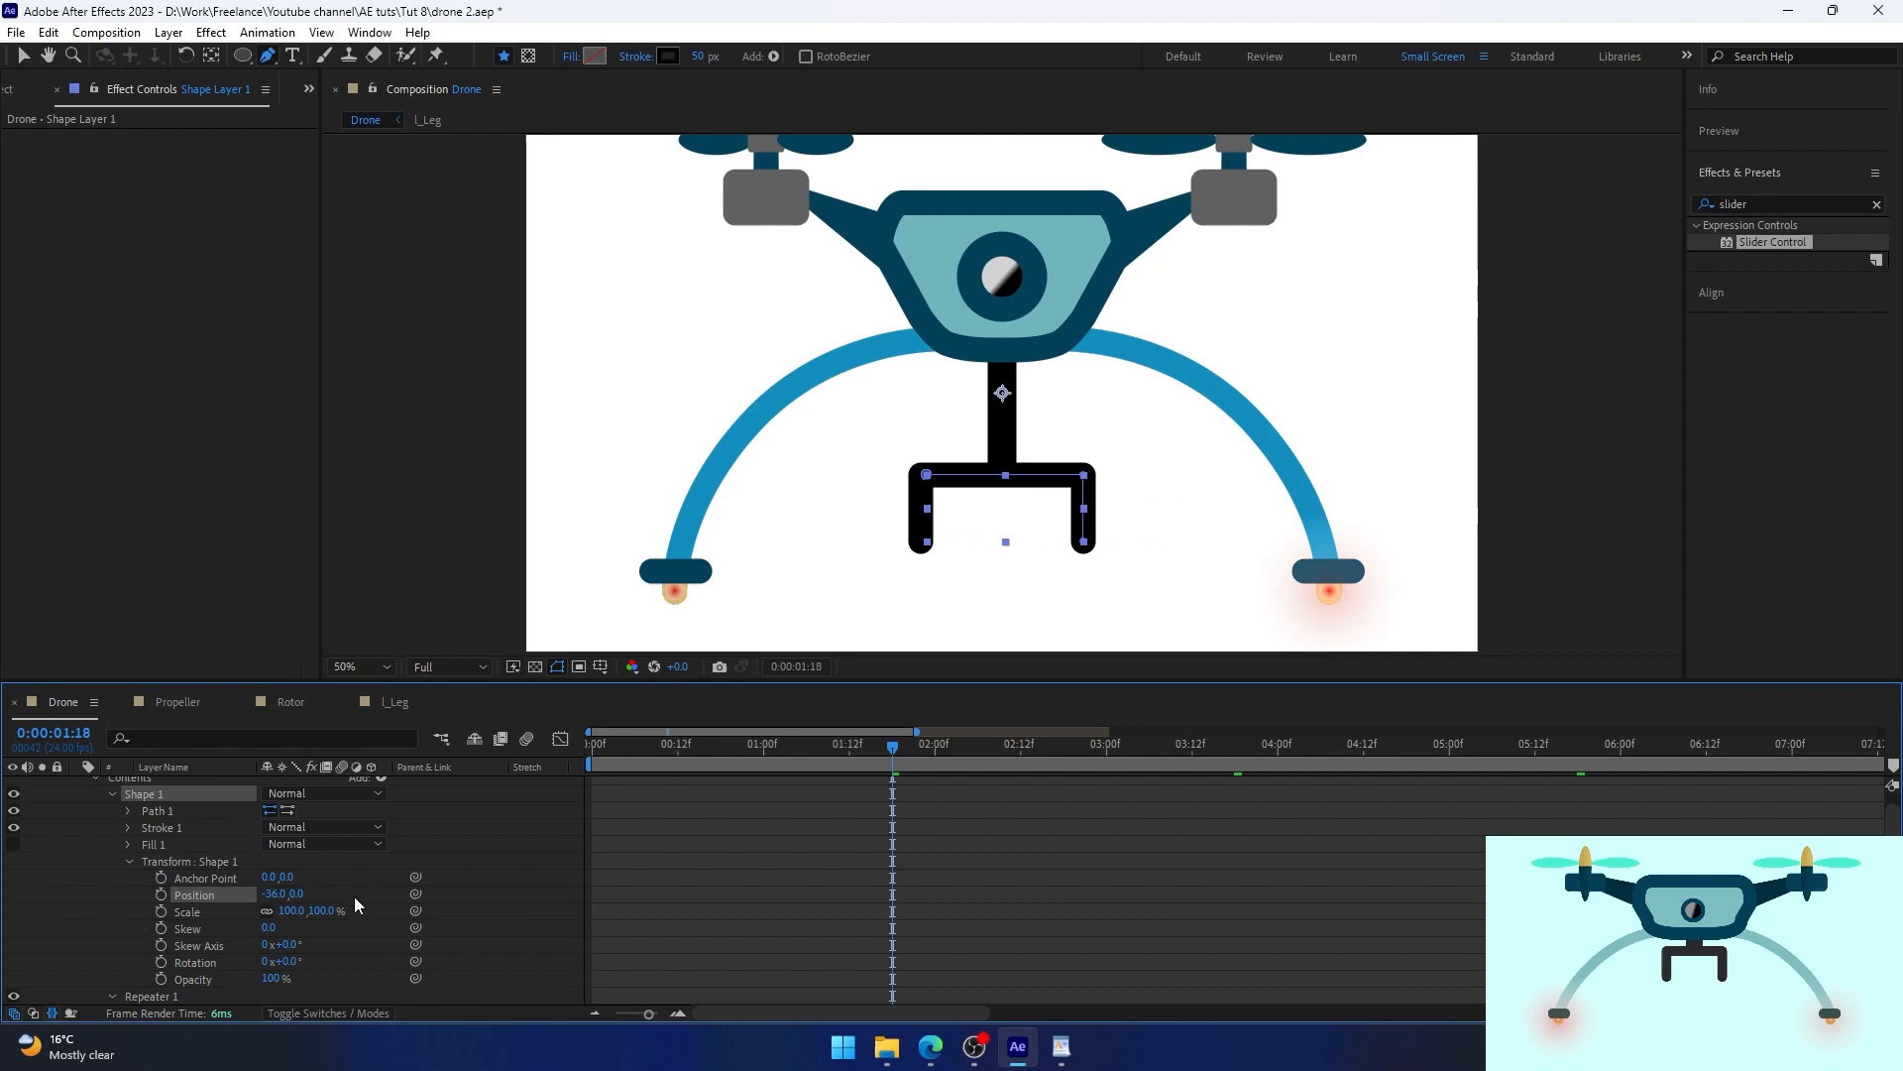
Add an expression to the holder's Shape 1 Position and try indexing it with [1].
right_click(198, 895)
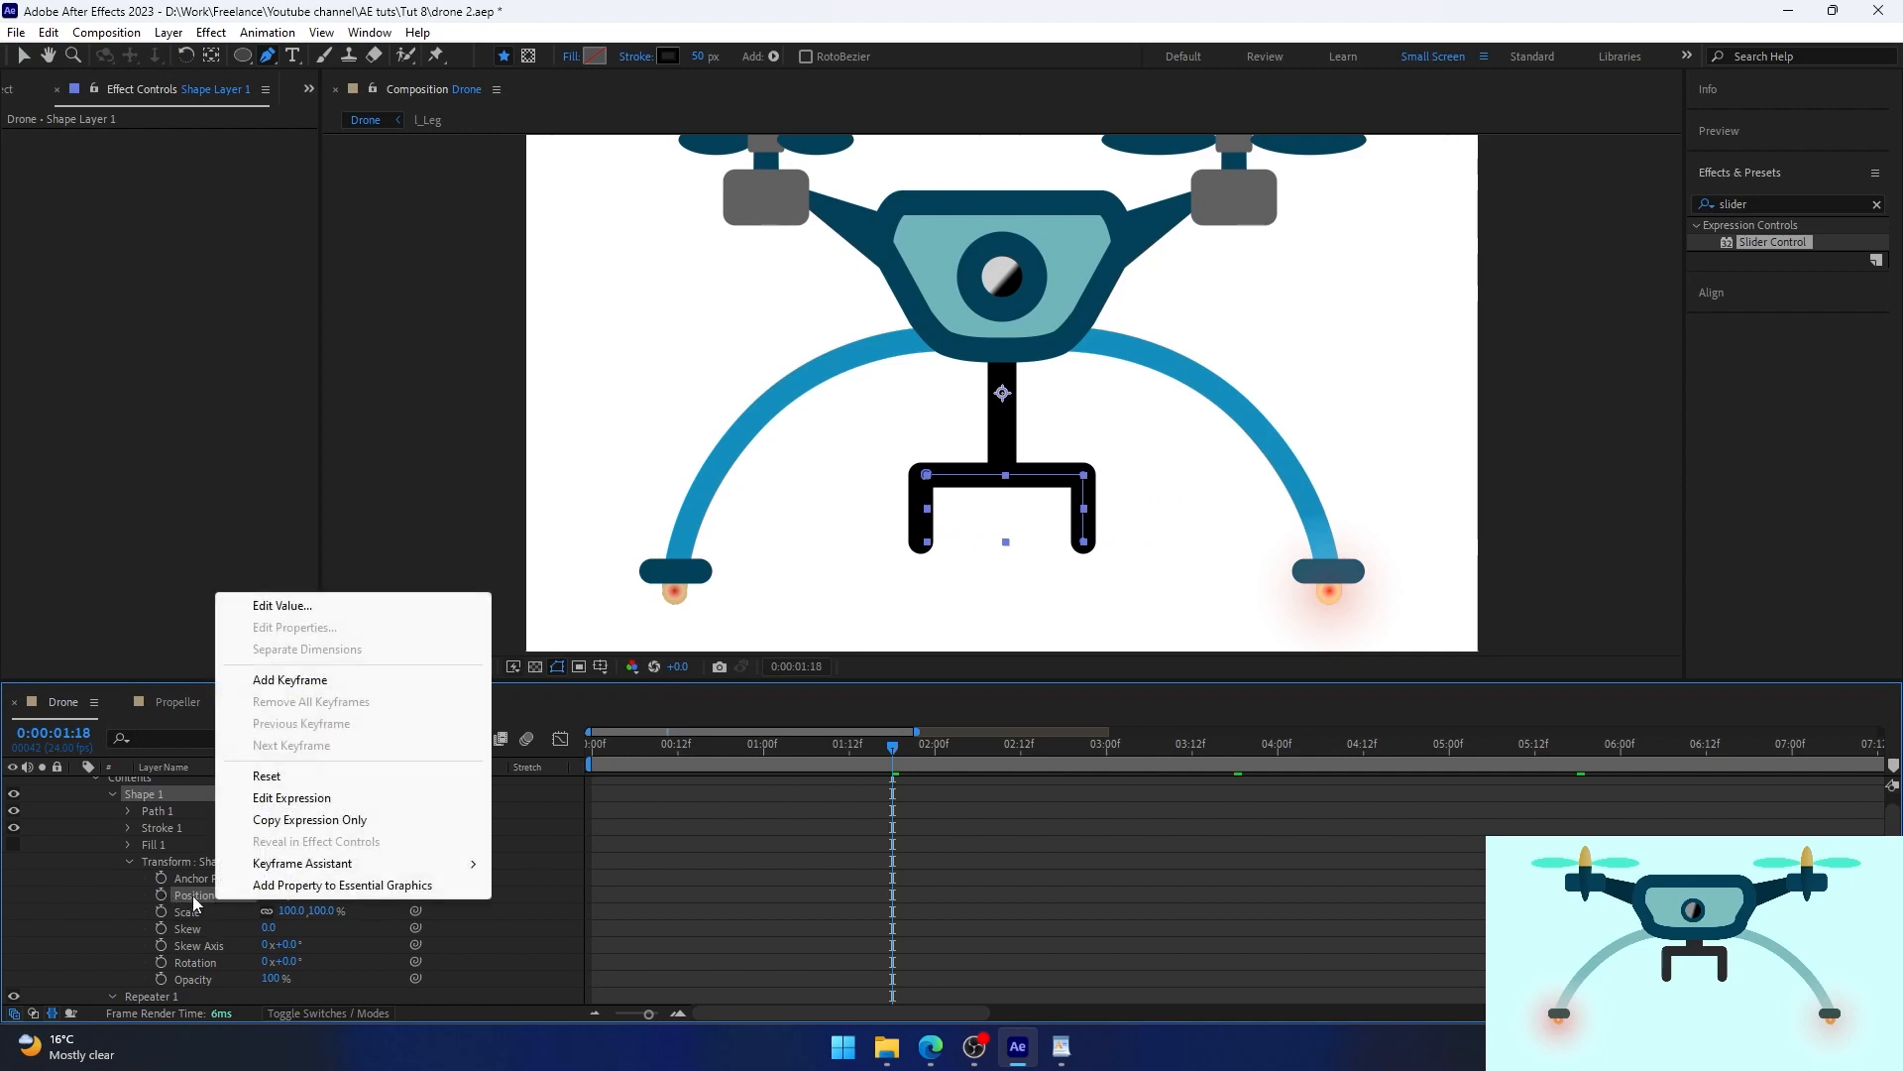
key(Escape)
alt+click(161, 895)
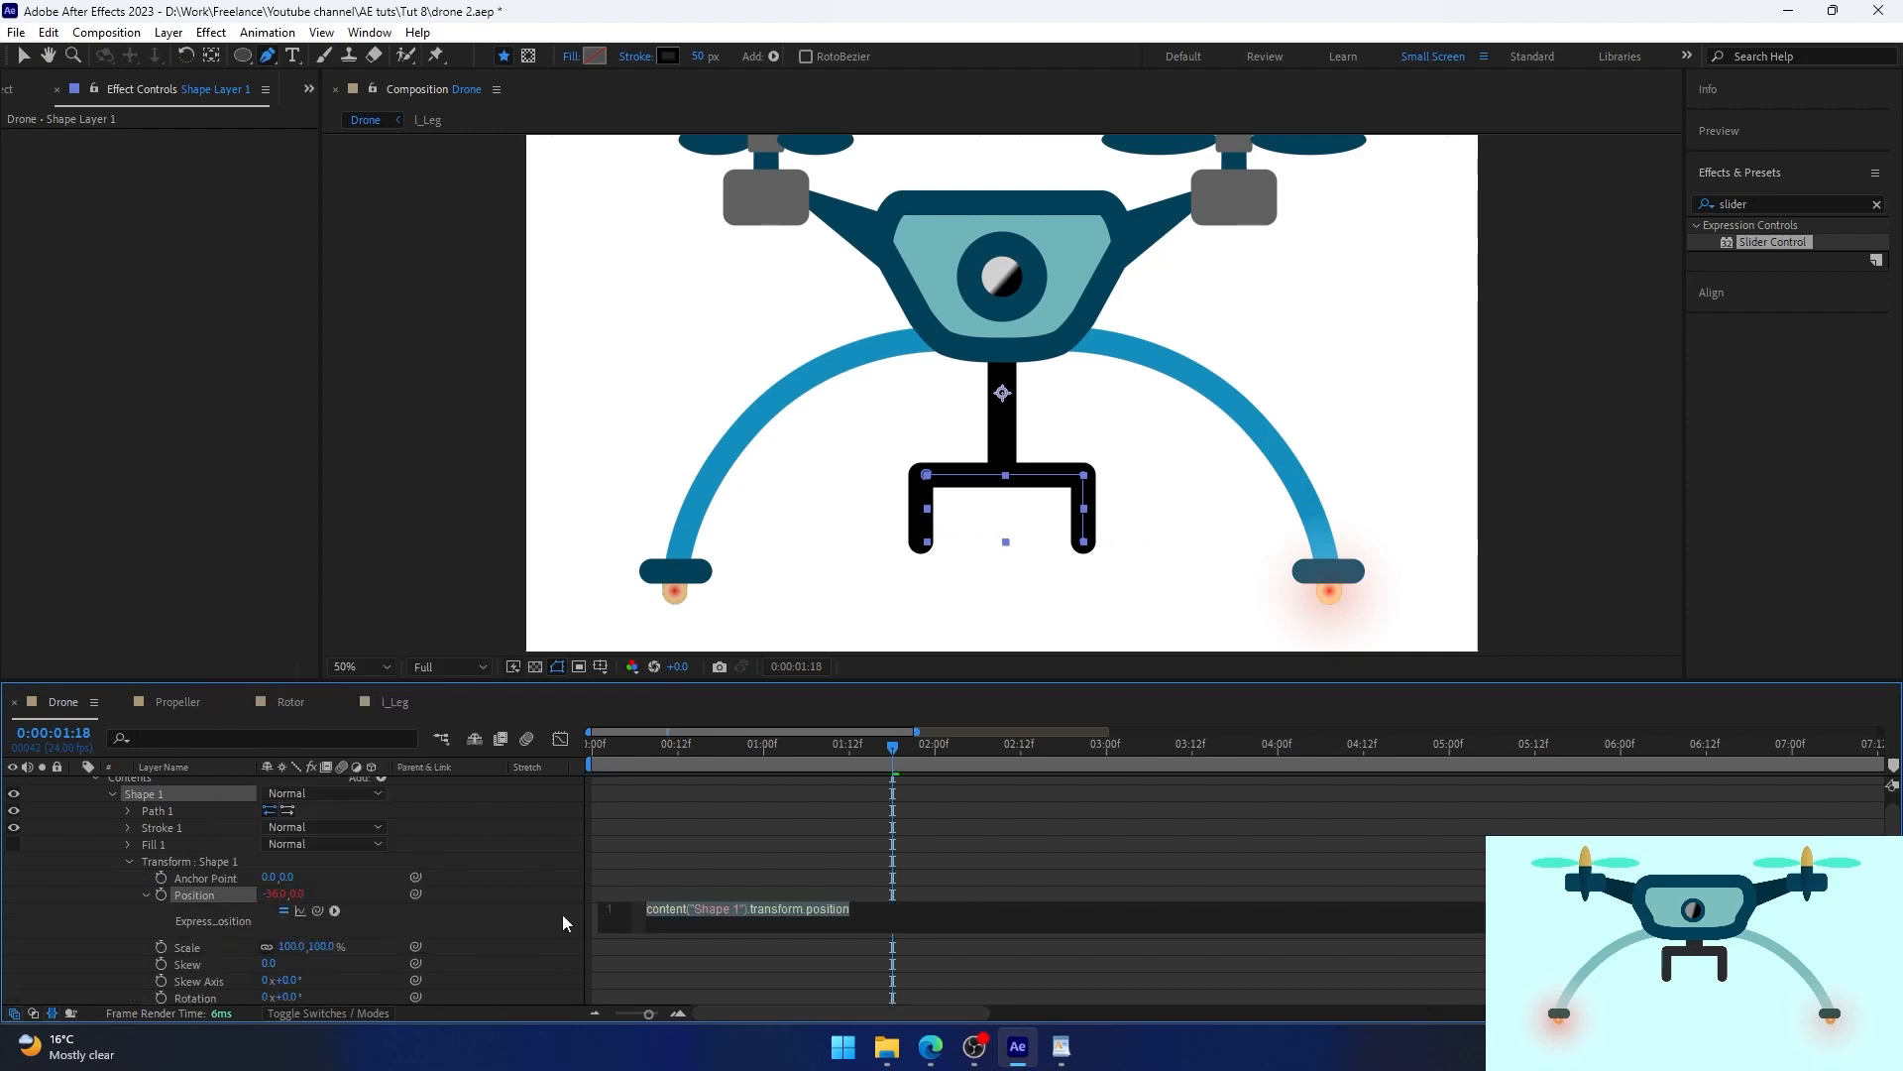
click(771, 924)
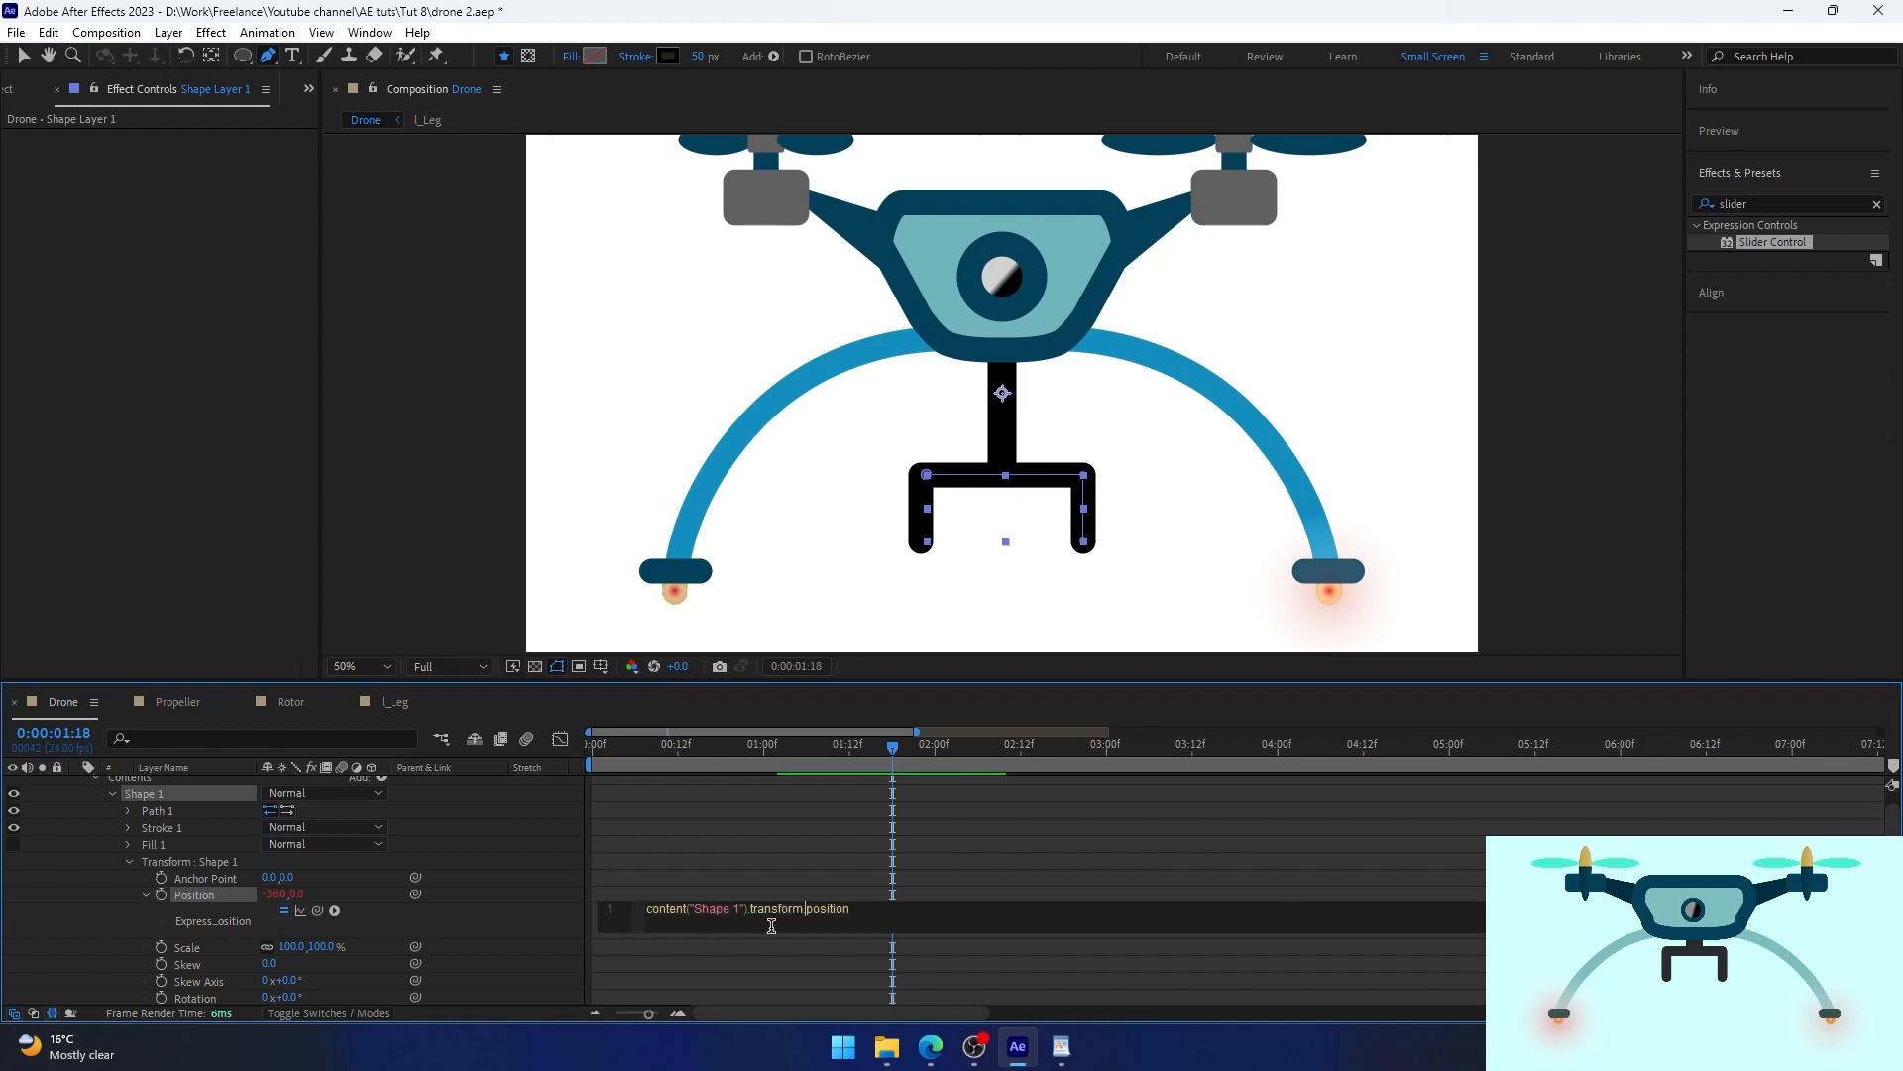
key(Delete)
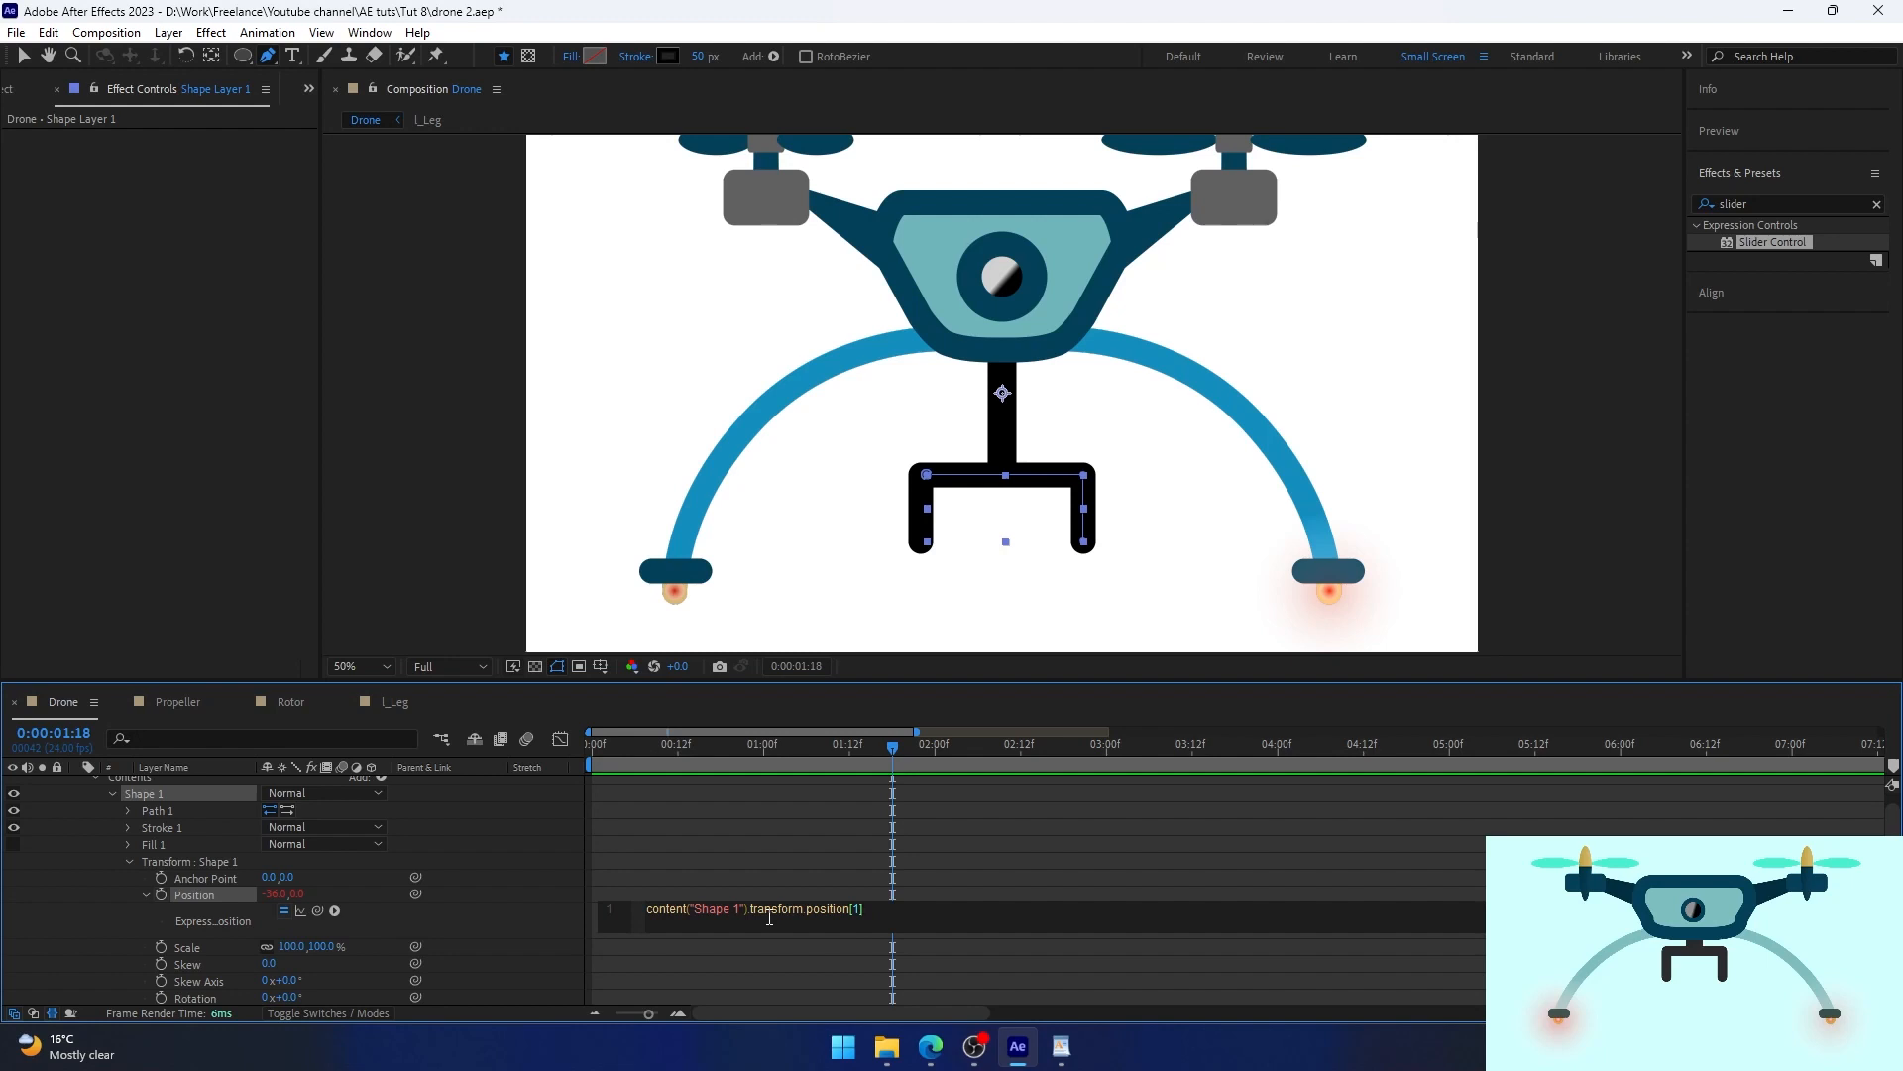
key(KP_Enter)
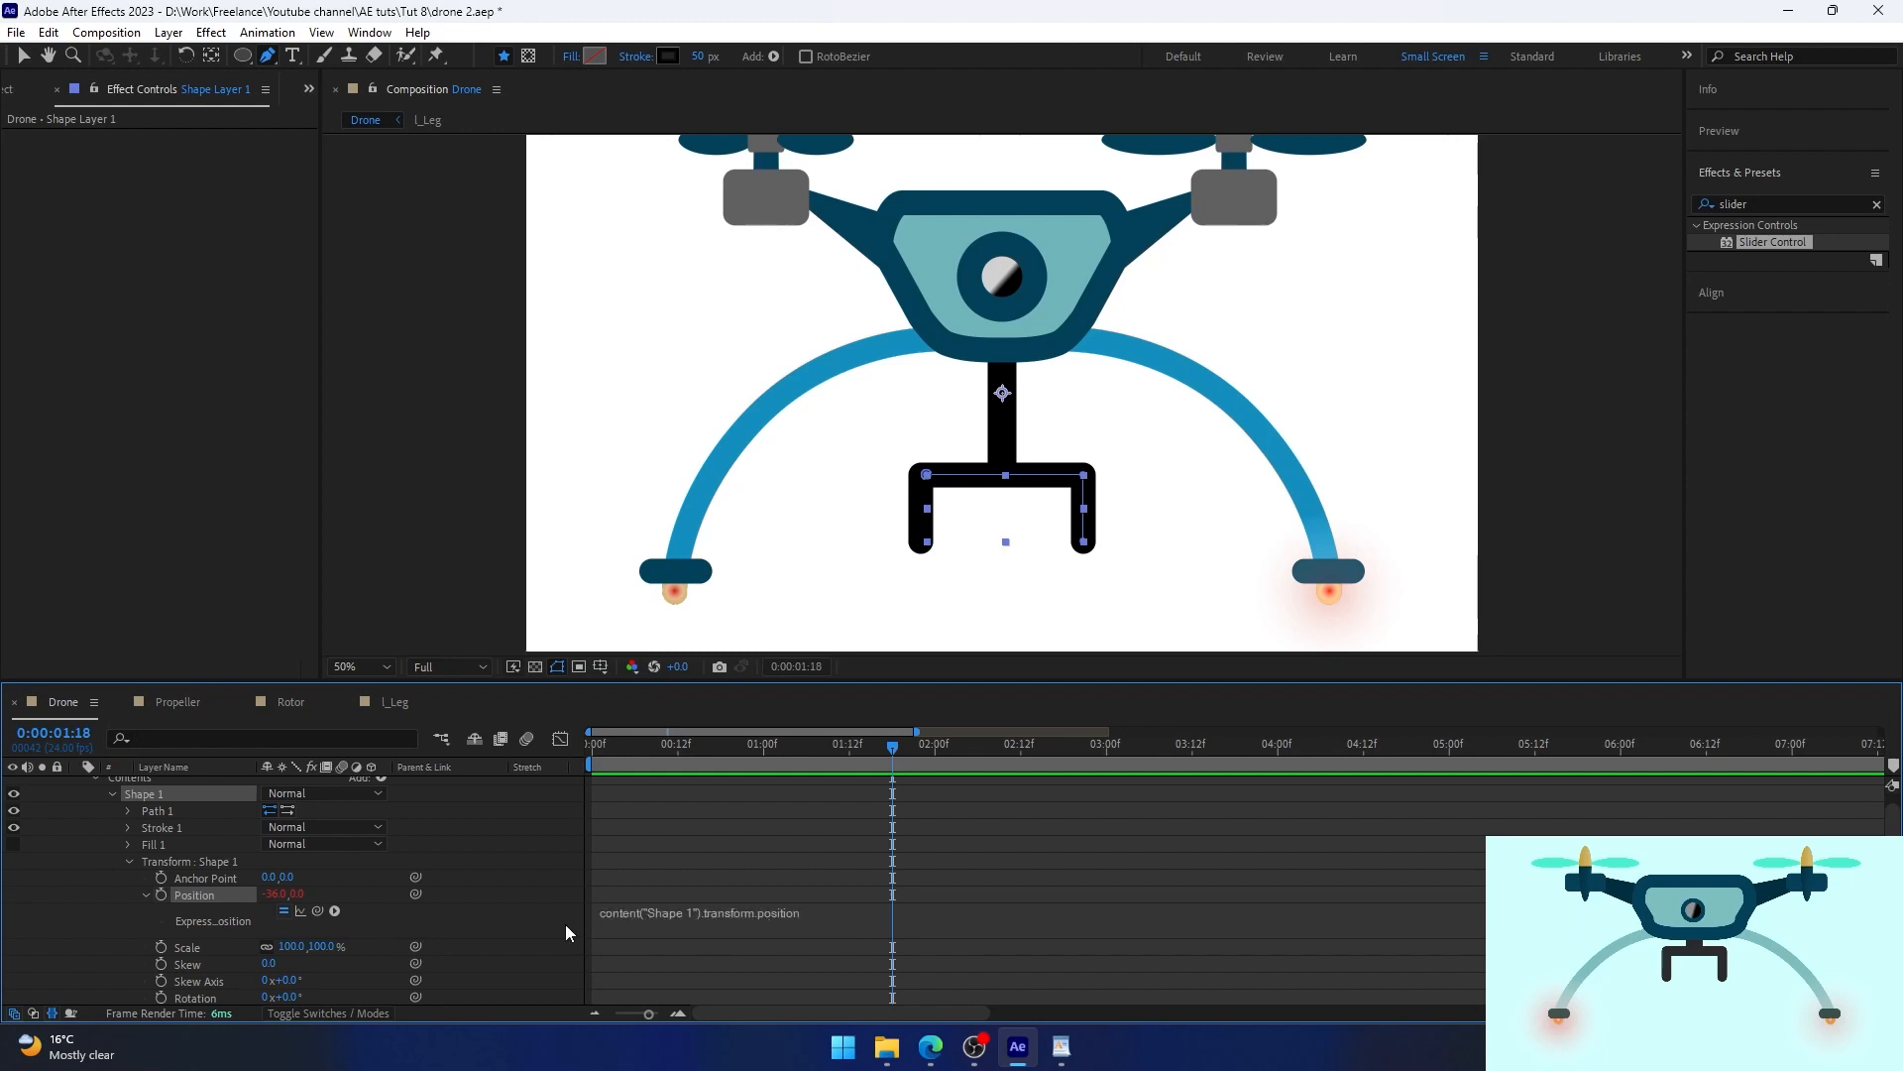
Move the holder's shape layer below the Camera and Main layers in the stacking order.
scroll(196, 865, down, 6)
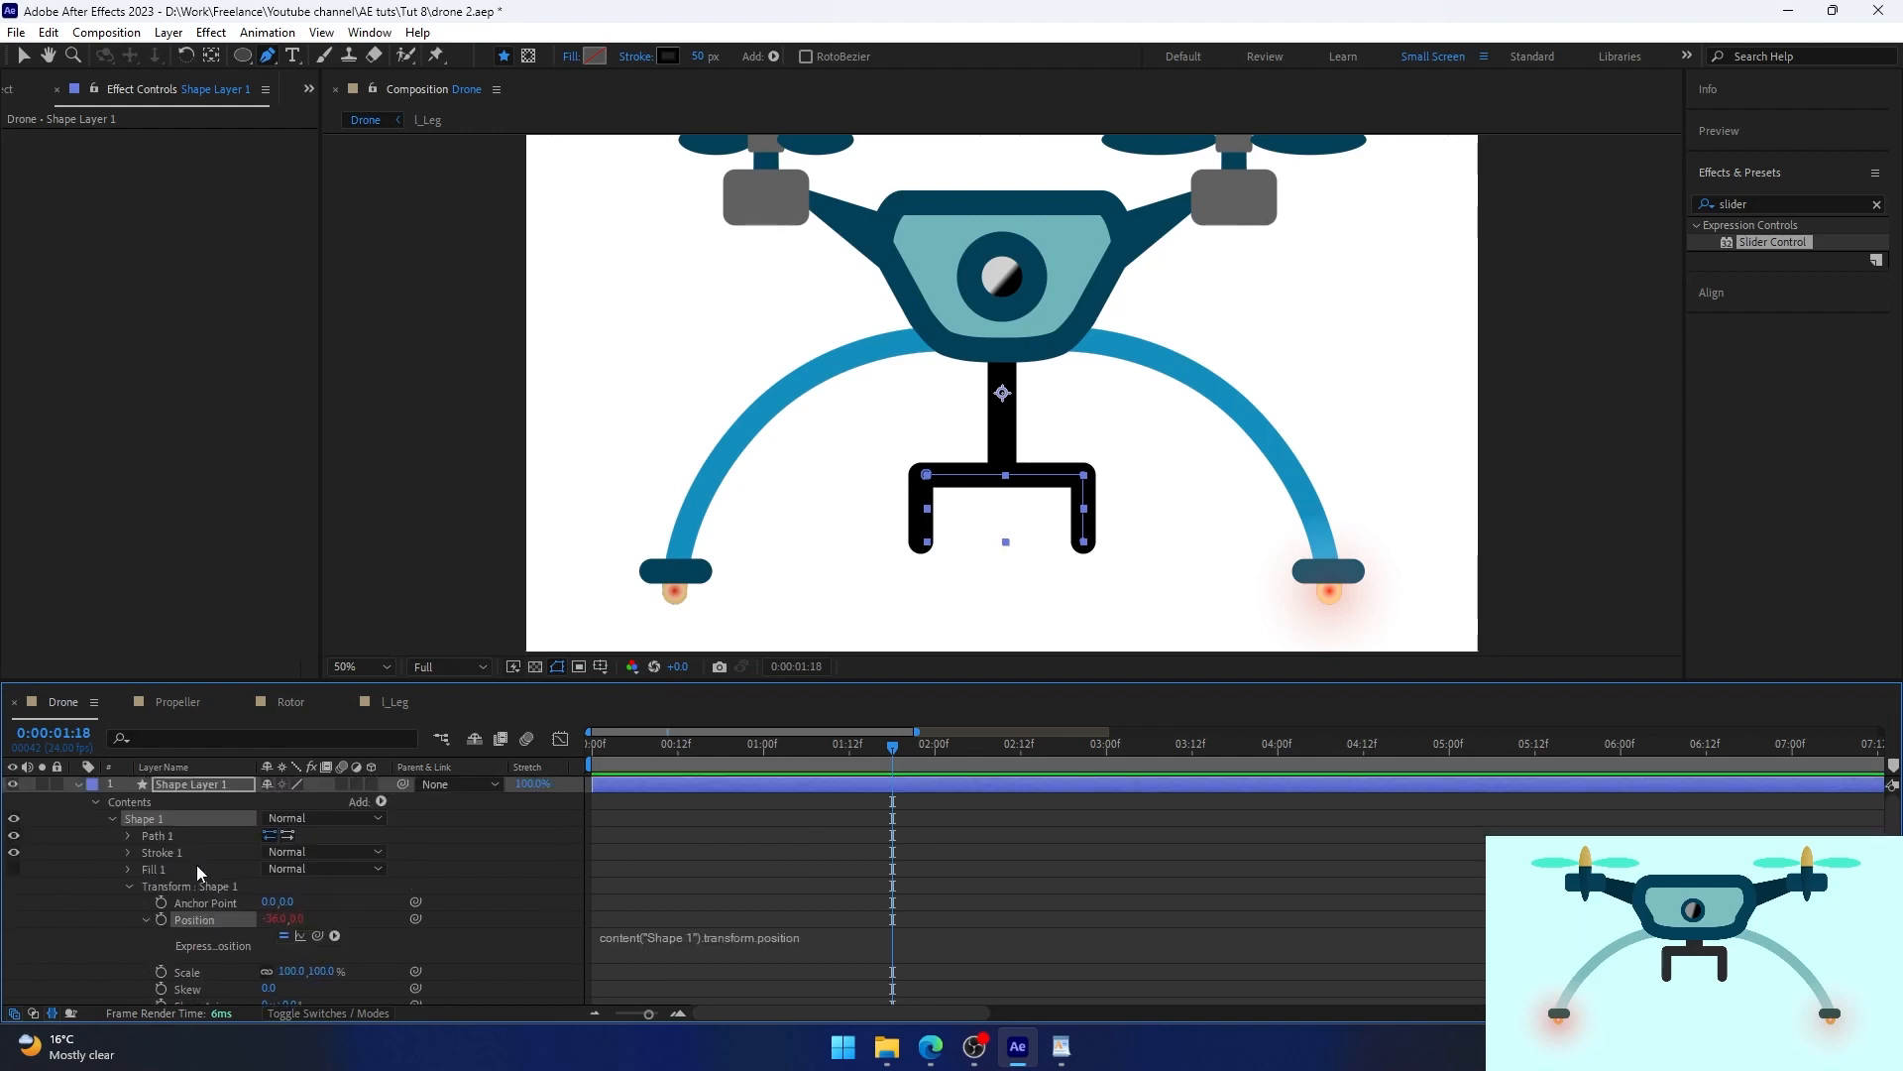
click(193, 923)
shift+click(191, 907)
drag(190, 906, 199, 783)
click(197, 816)
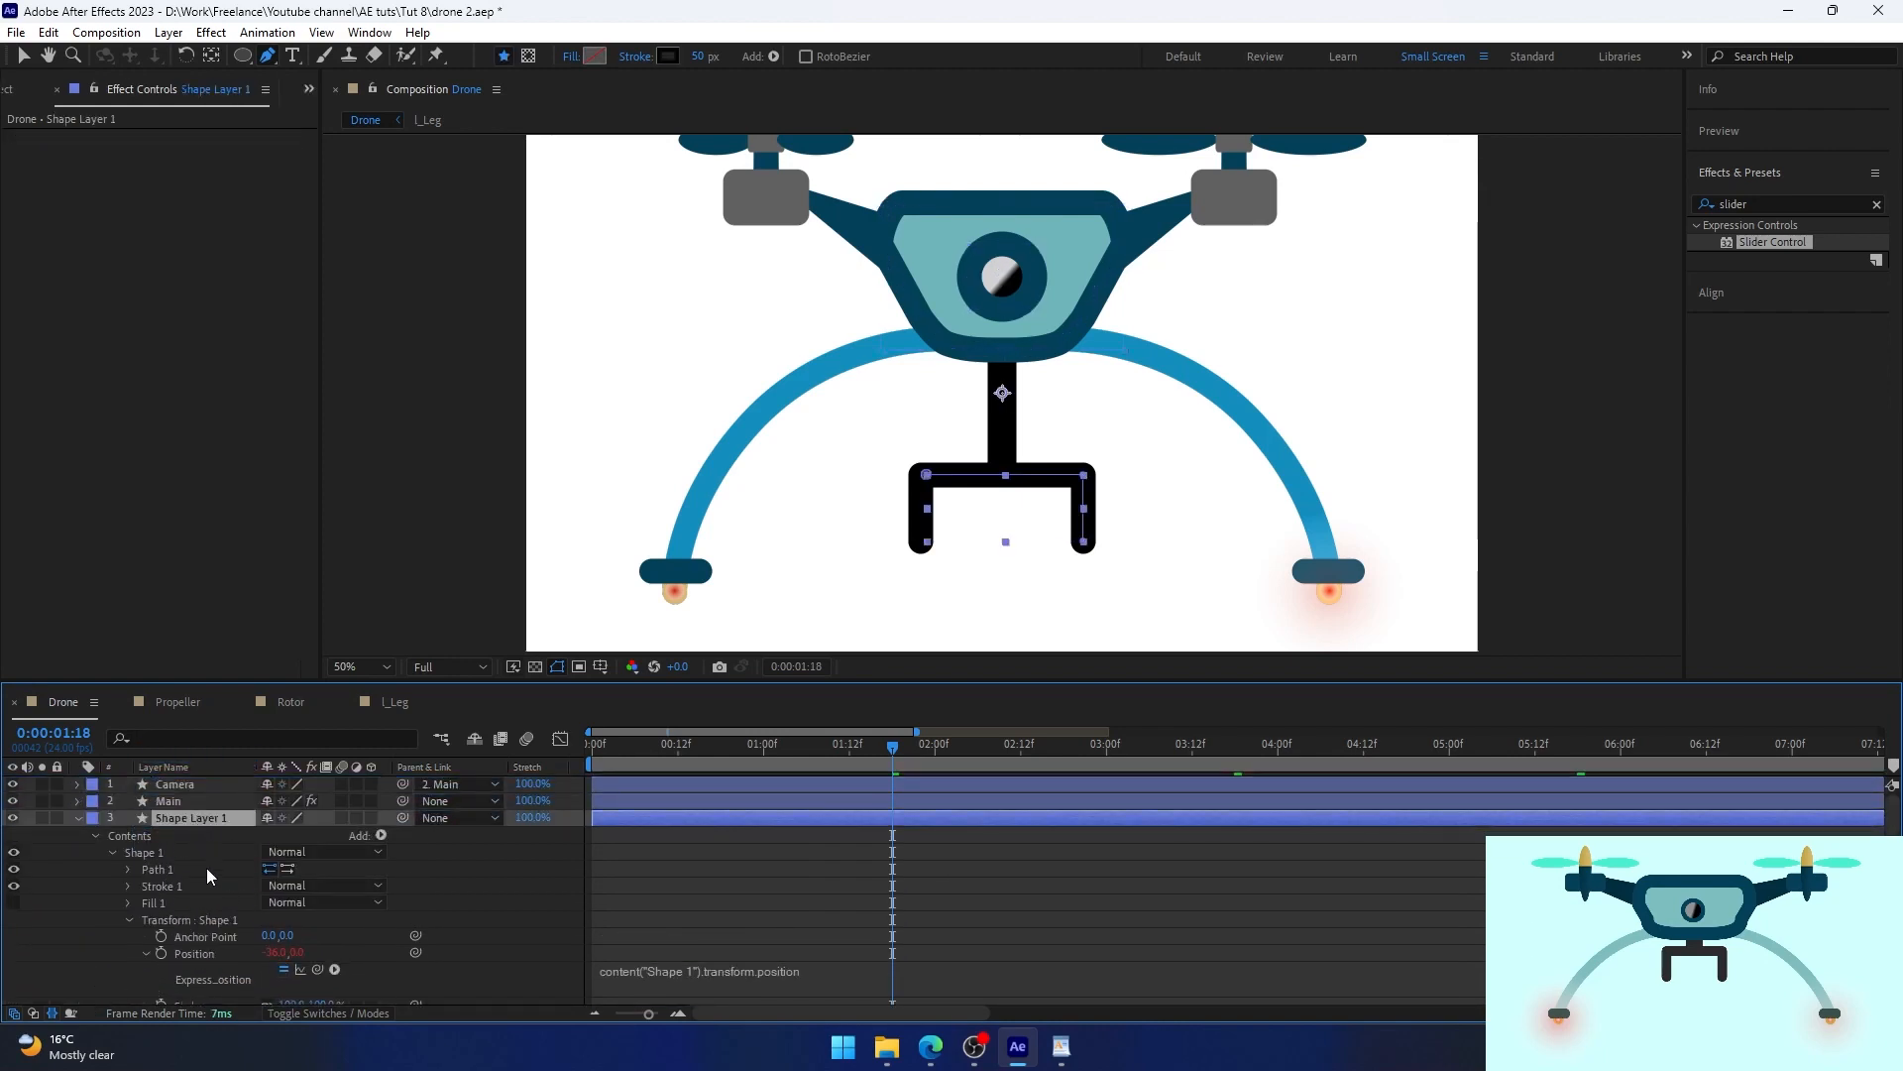
Add a second Slider Control to the Main layer and rename the existing first one Arm_Ext.
click(188, 801)
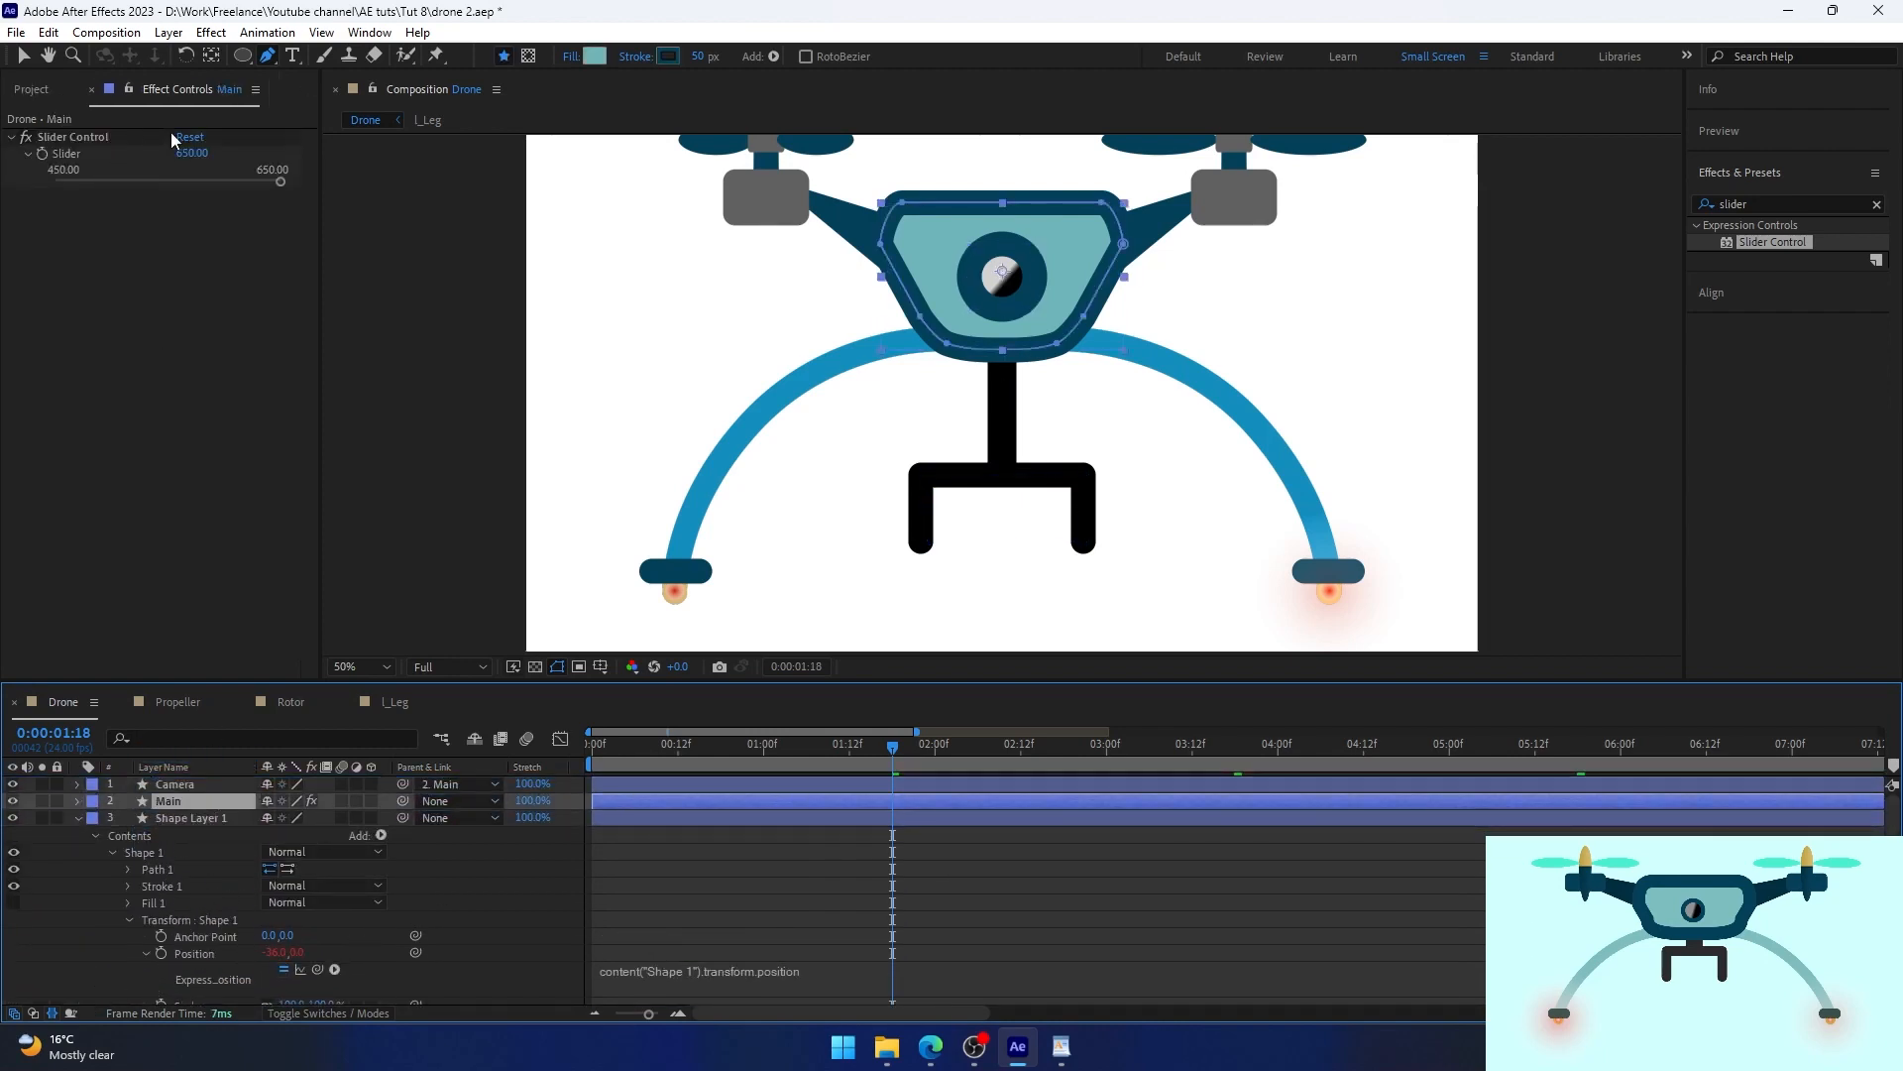
drag(1750, 244, 153, 292)
right_click(93, 138)
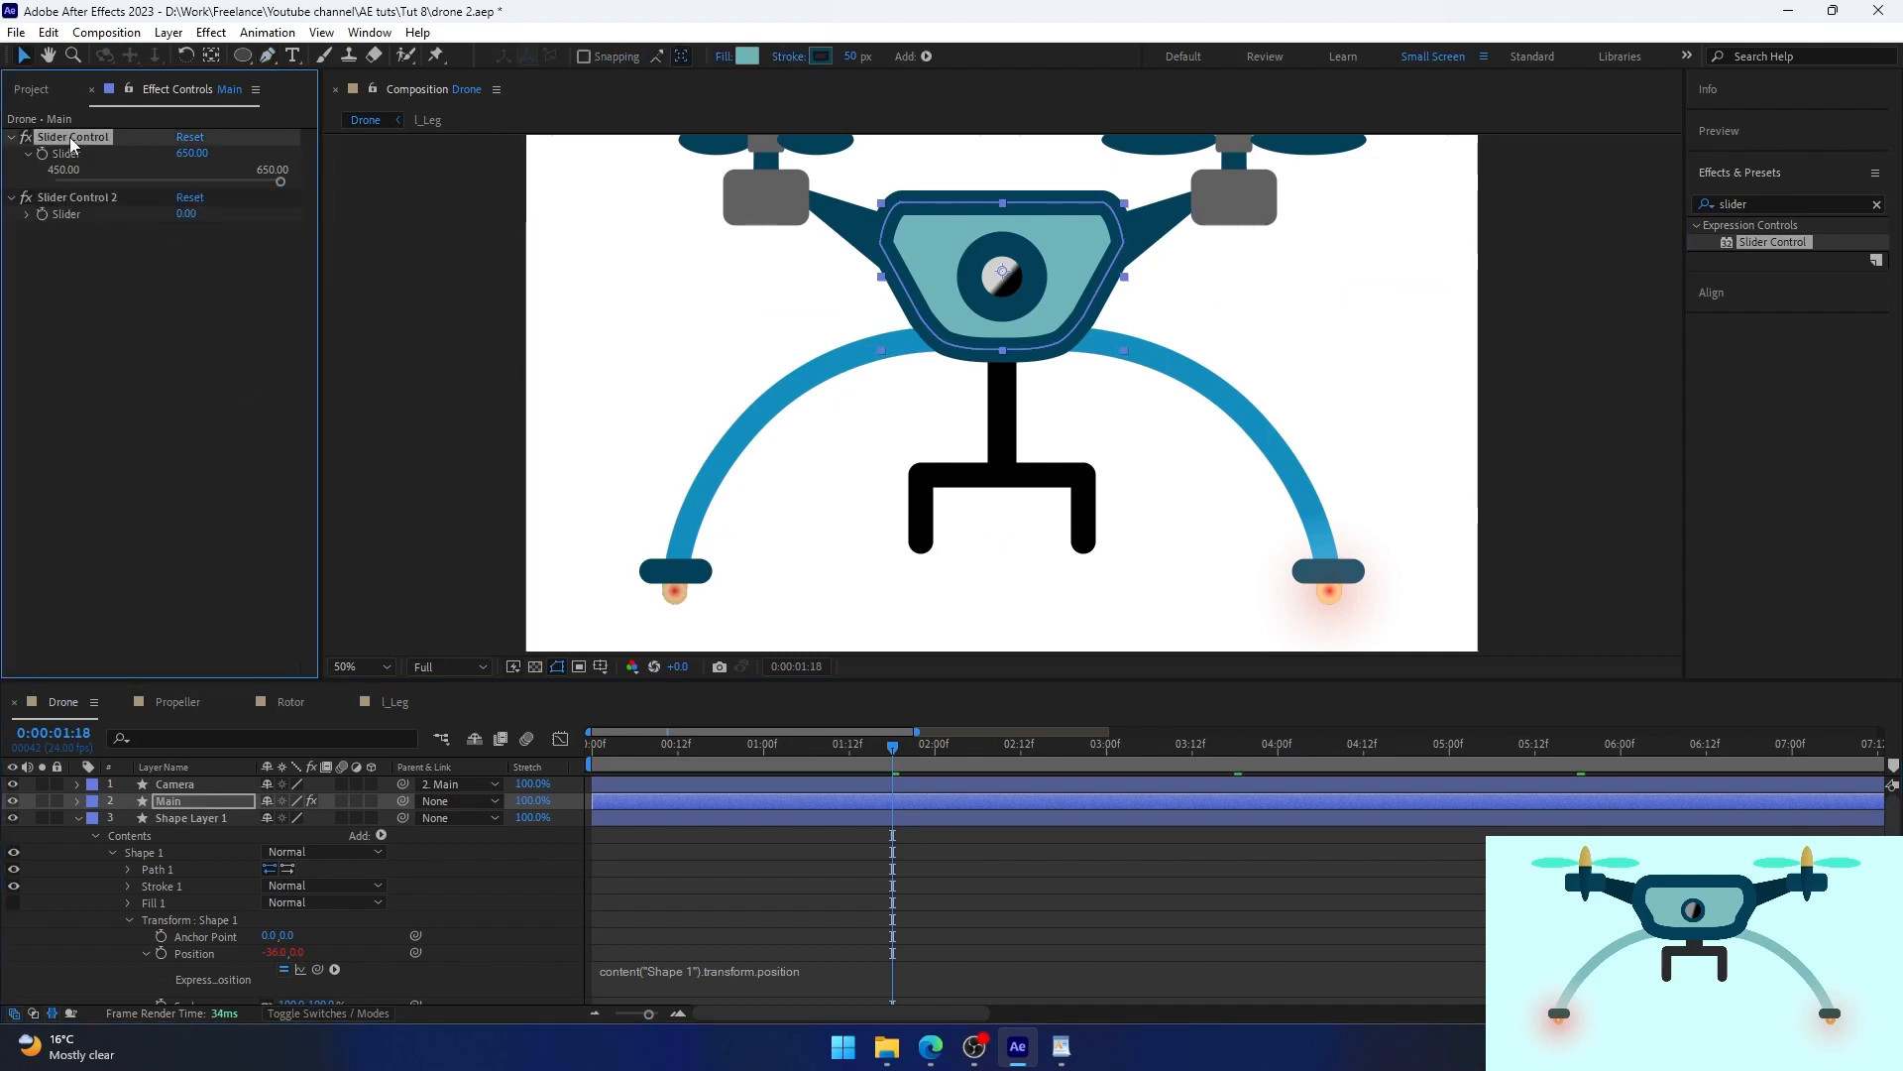
click(103, 146)
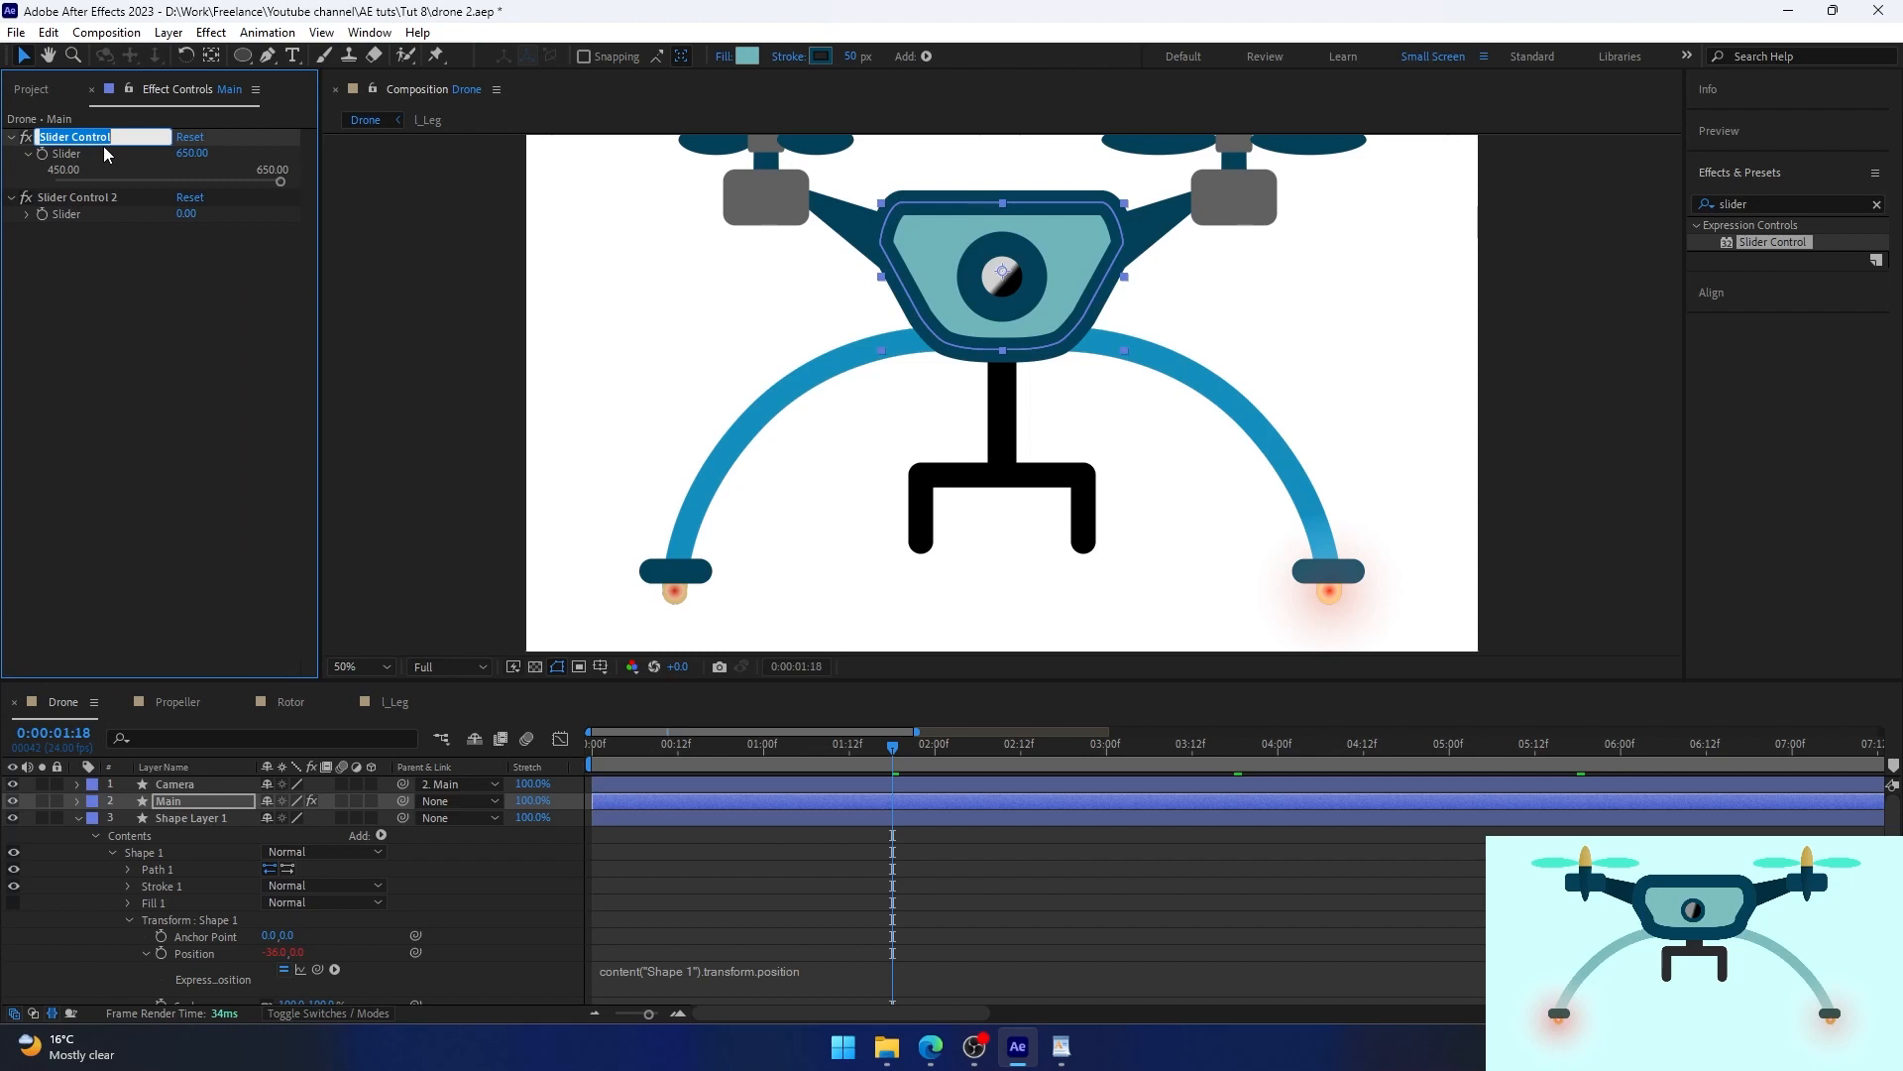
text(Arm_E)
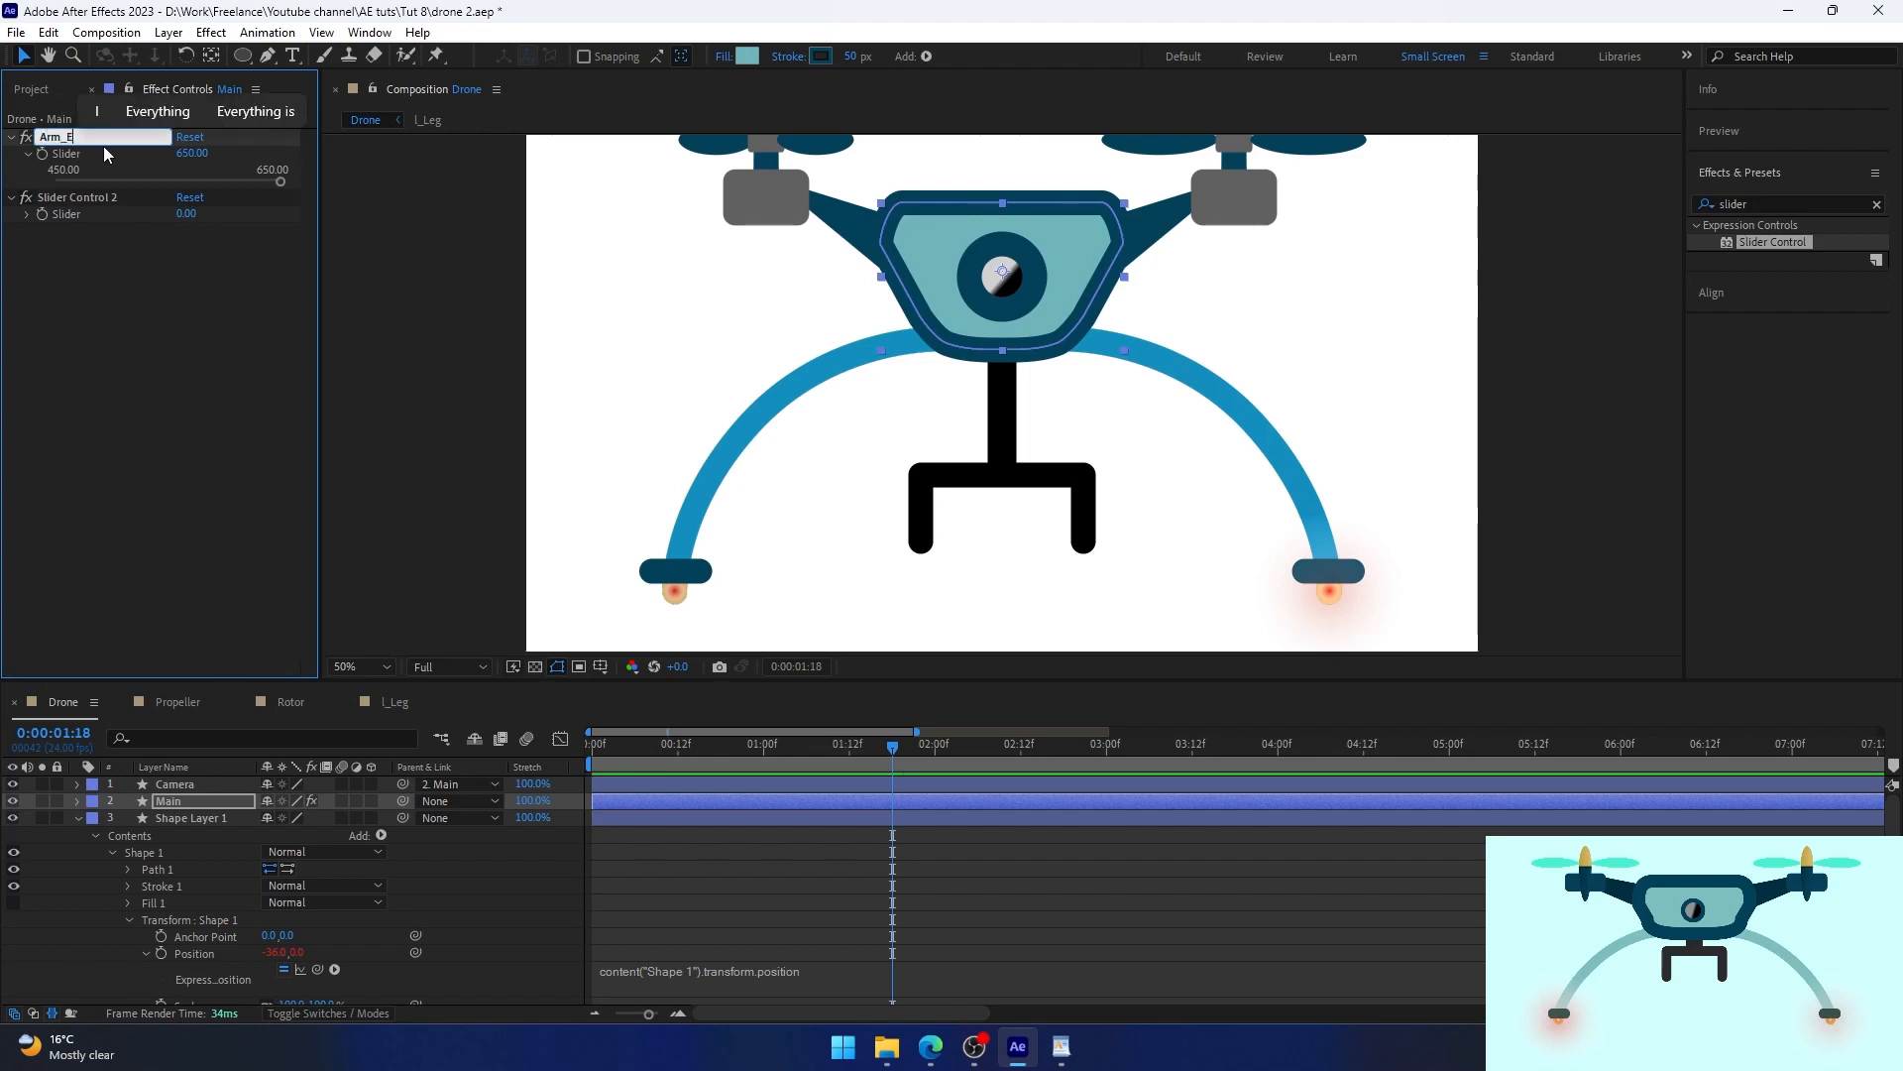
text(xt)
key(Return)
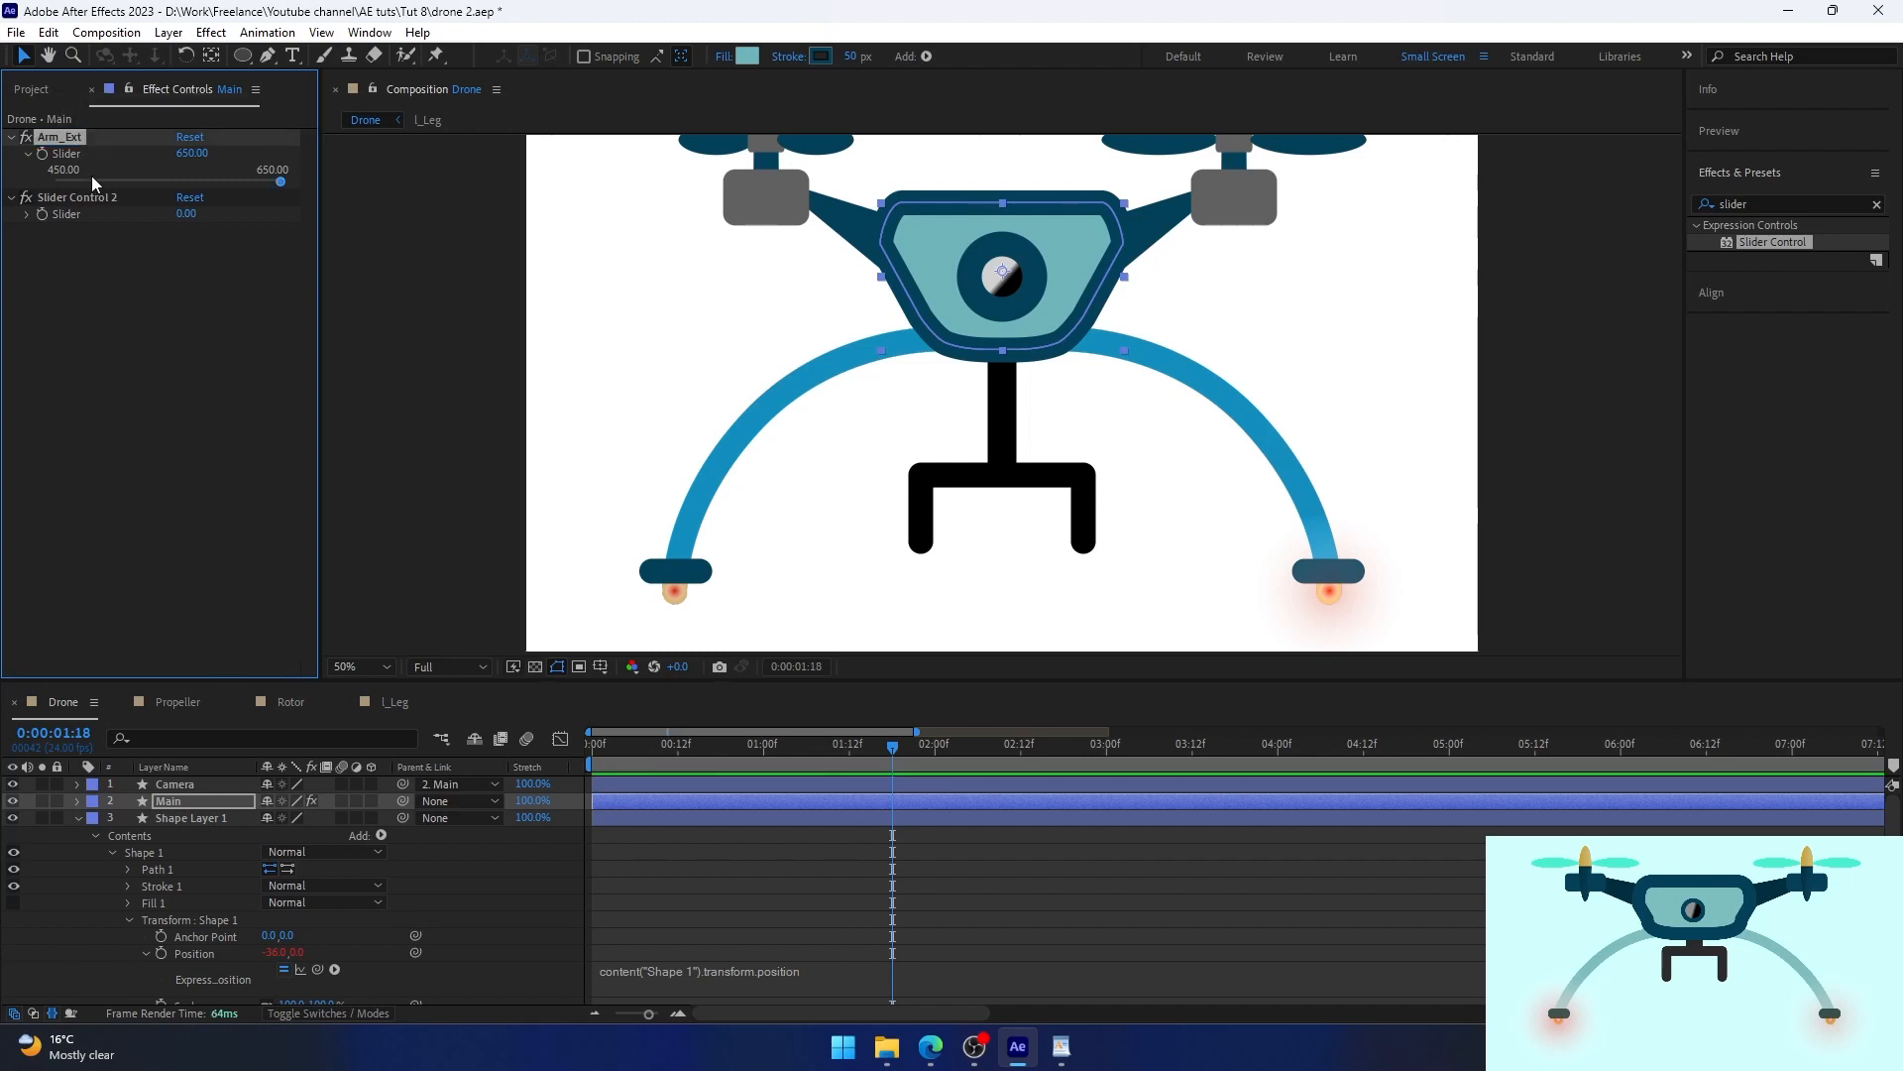
Rename the Main layer's second Slider Control as Holder_Ext.
right_click(93, 197)
click(103, 206)
text(H)
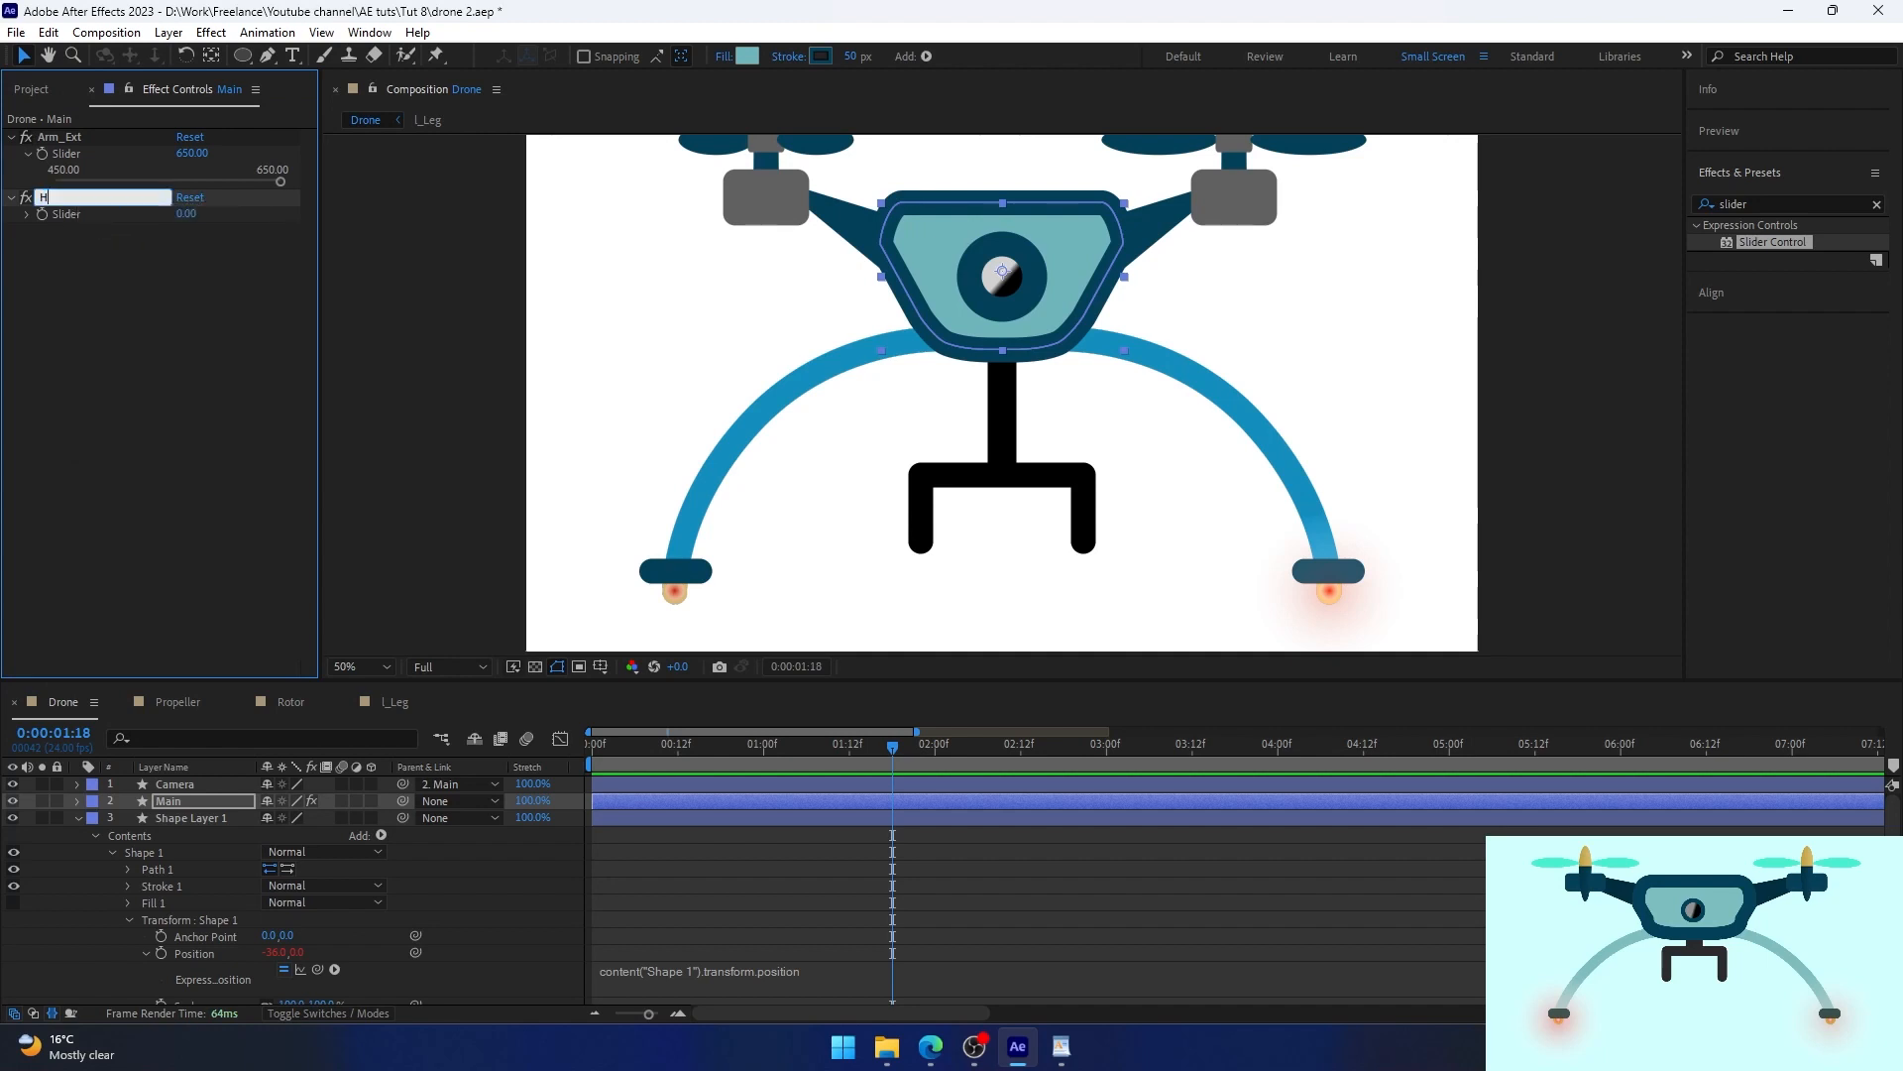
text(older_Ext)
key(Return)
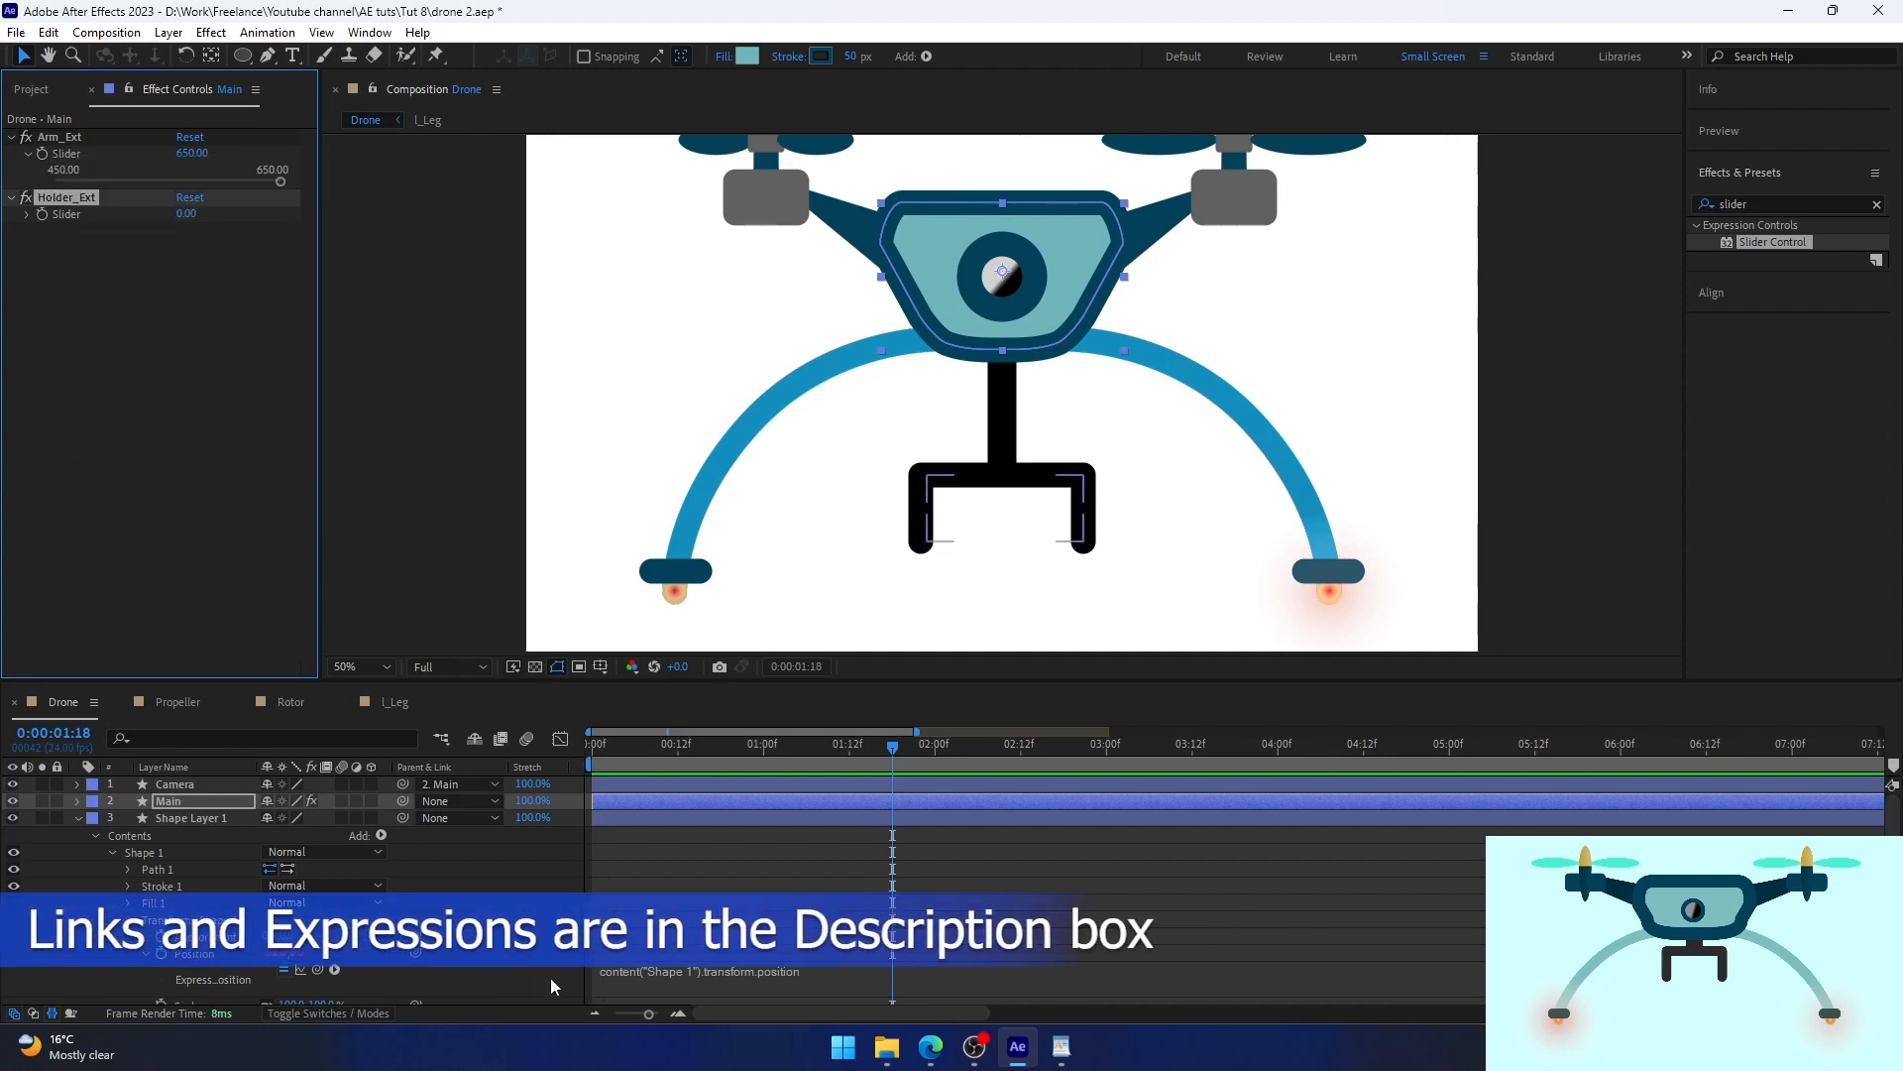
Link the X value of the holder's Shape 1 Position expression to Main's Holder_Ext slider, with content("Shape 1").transform.position[1] as the Y value.
drag(318, 970, 116, 227)
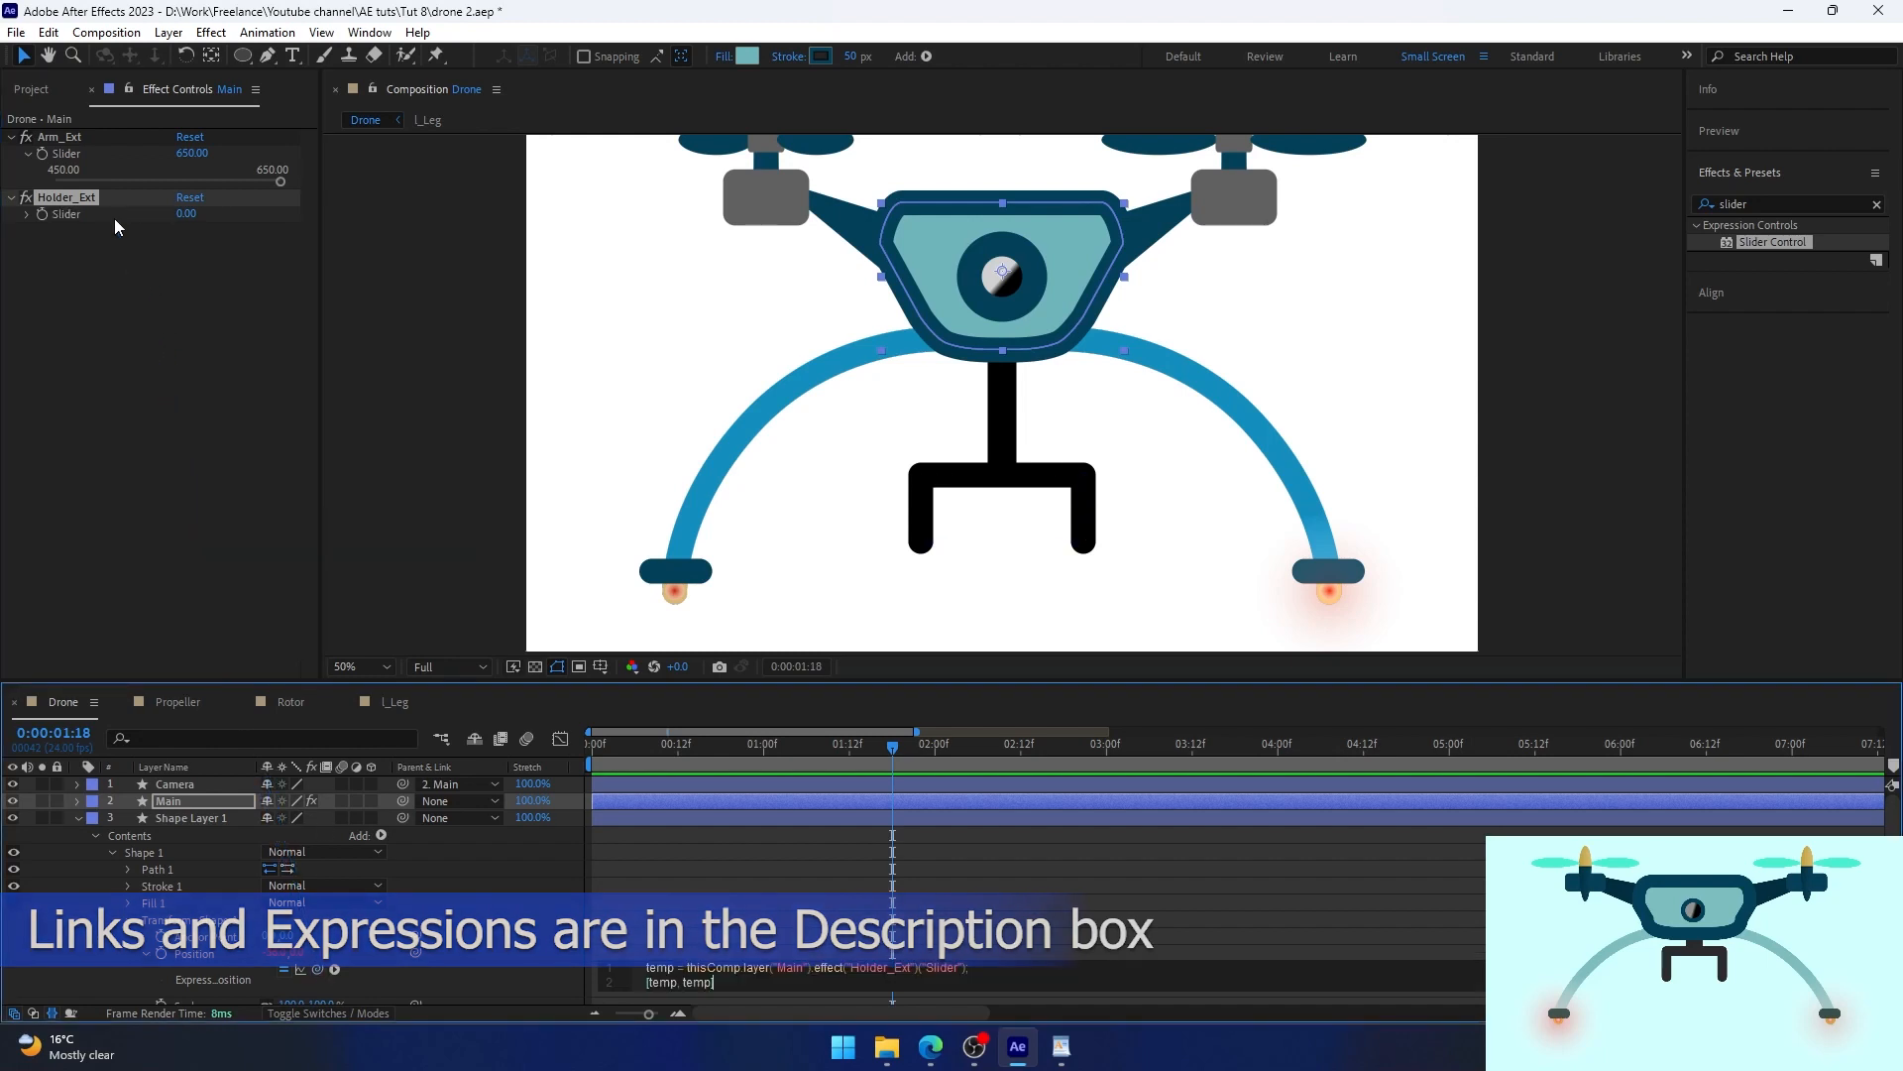
double_click(694, 982)
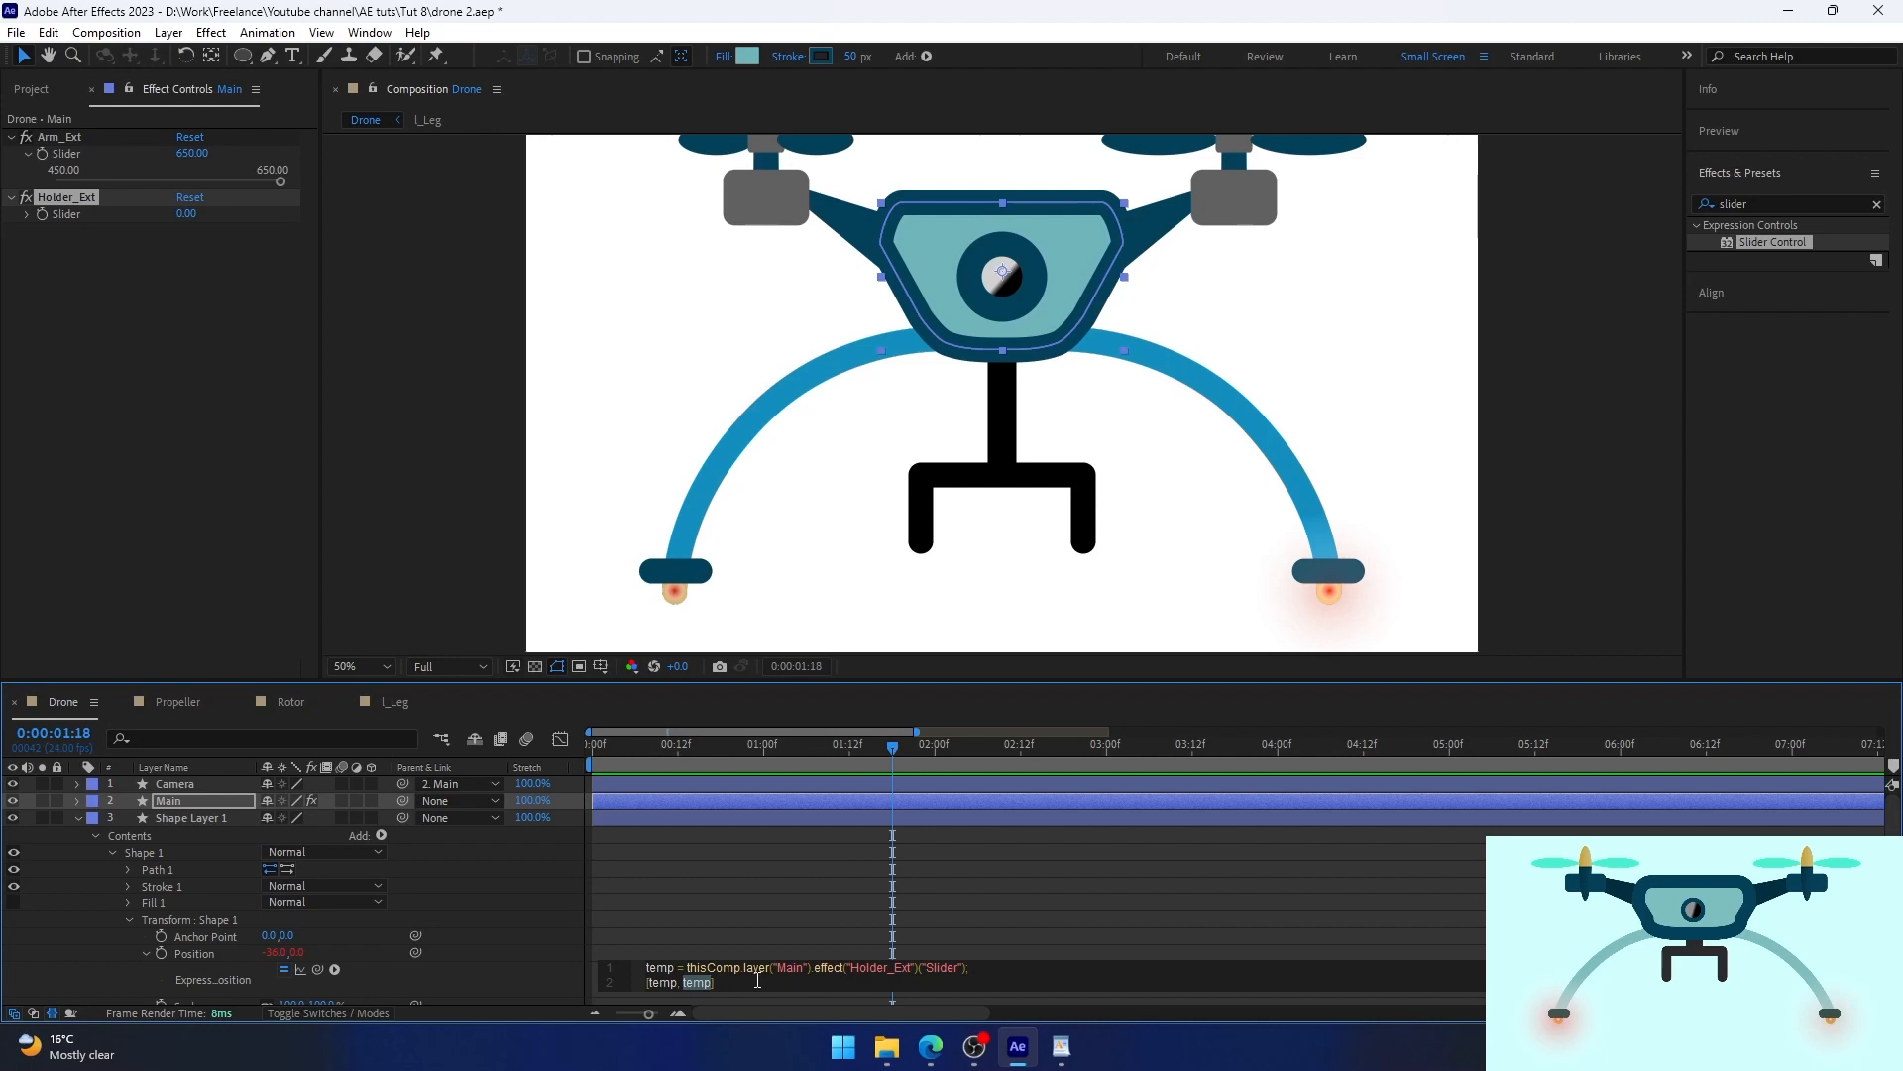
text(transform.position)
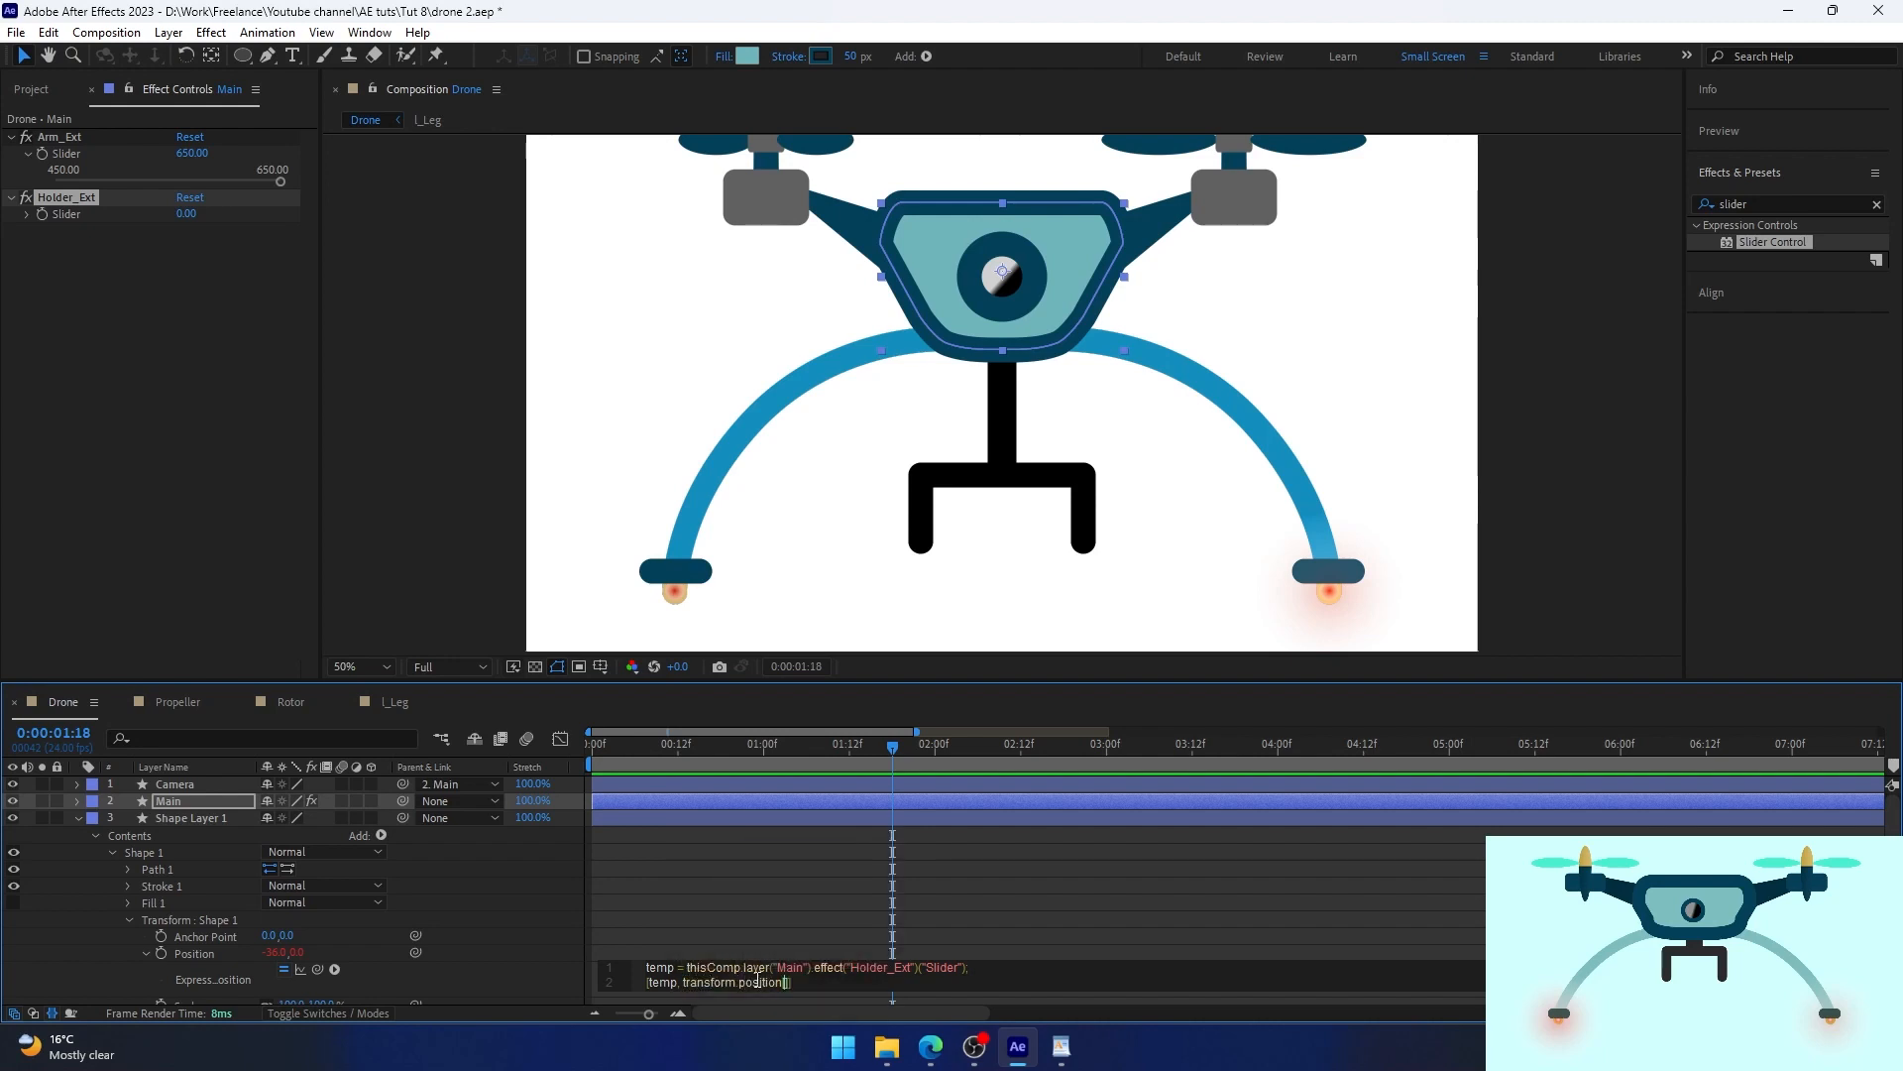
text([1])
key(Return)
key(BackSpace)
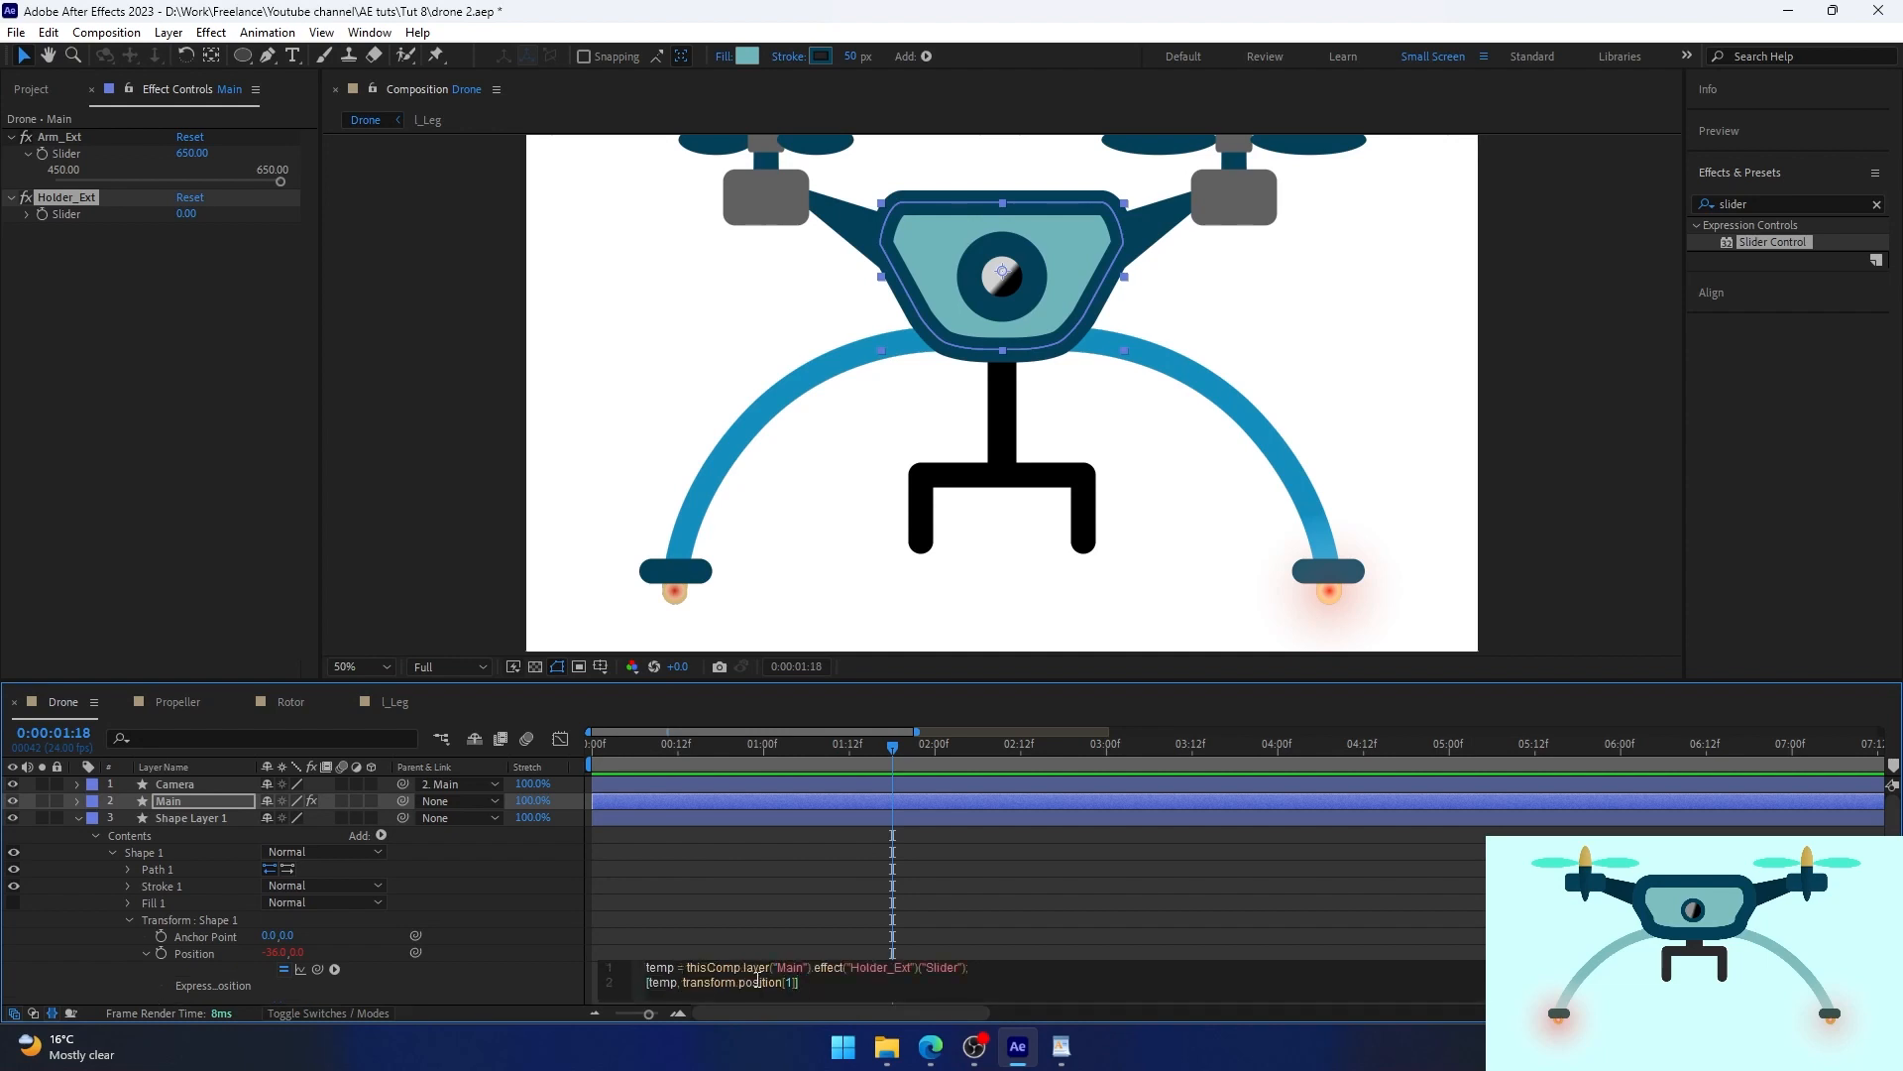
key(KP_Enter)
scroll(744, 557, down, 2)
drag(186, 214, 383, 208)
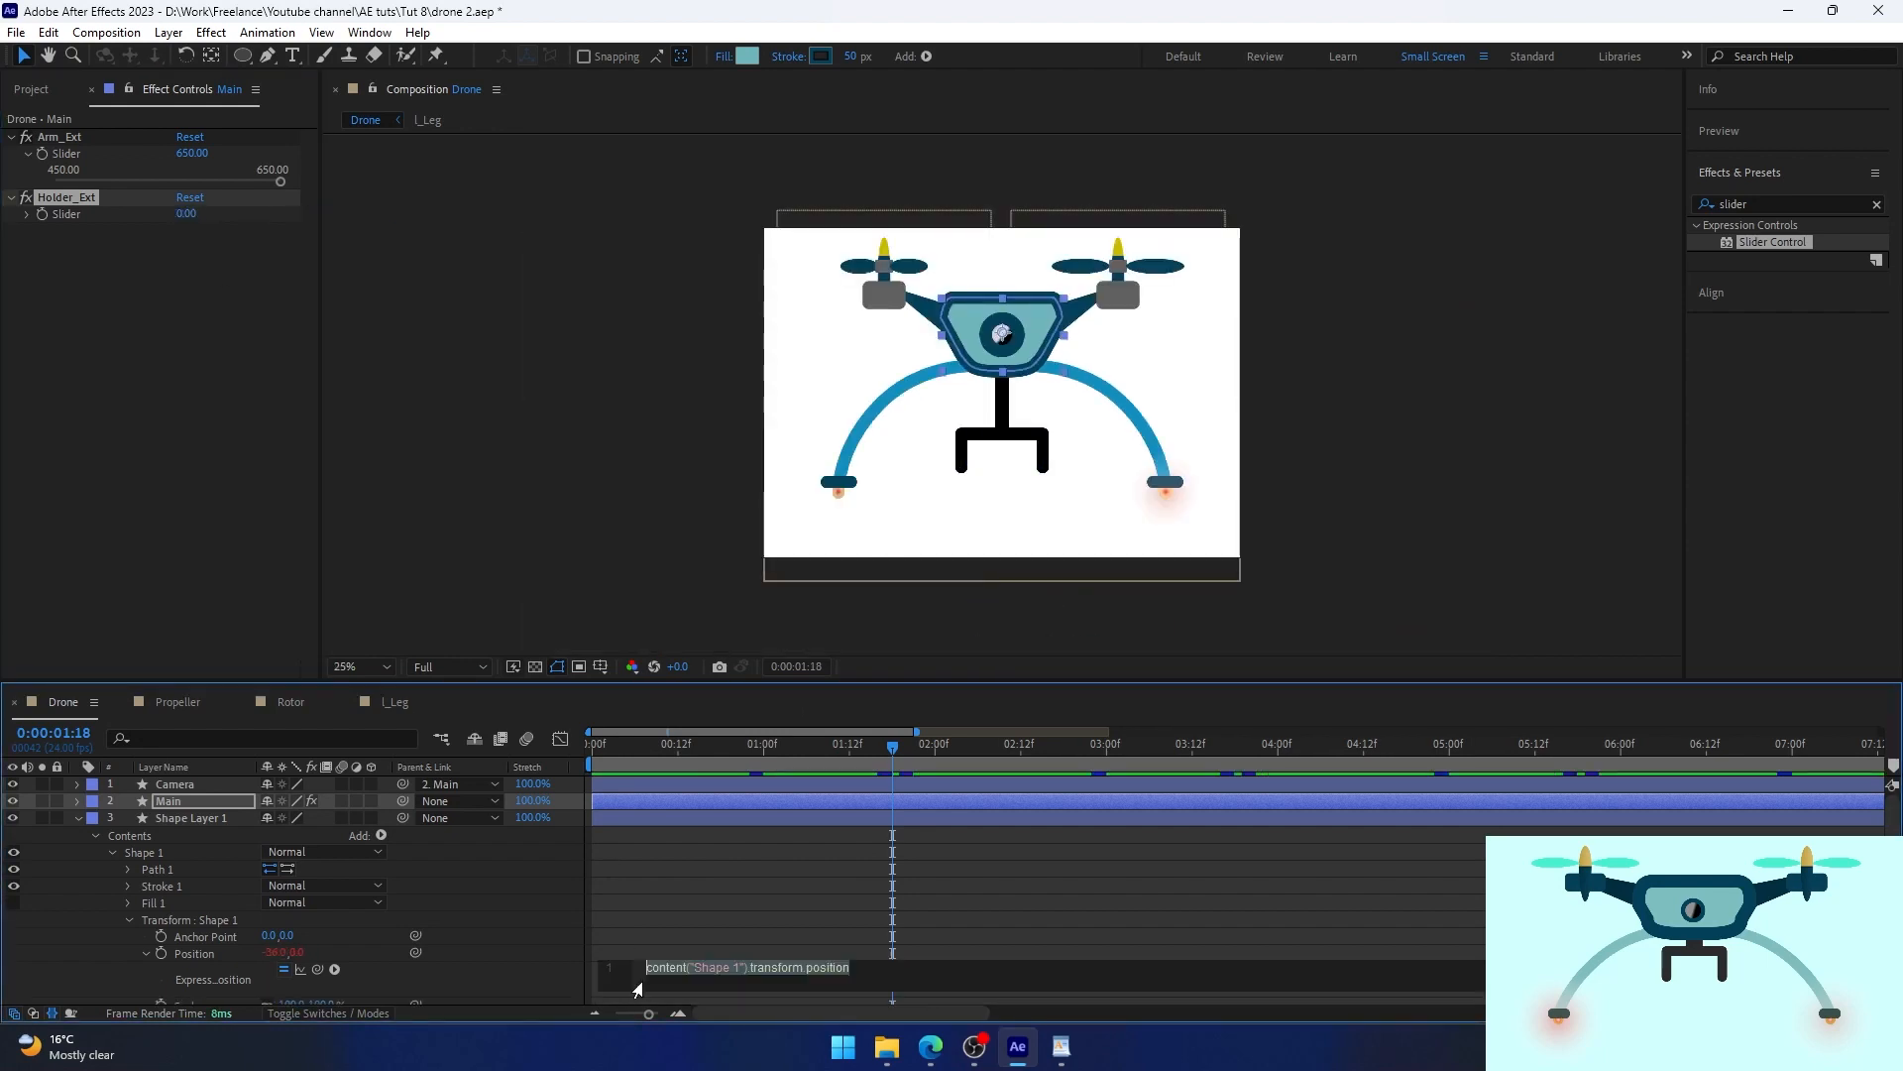
drag(318, 969, 72, 206)
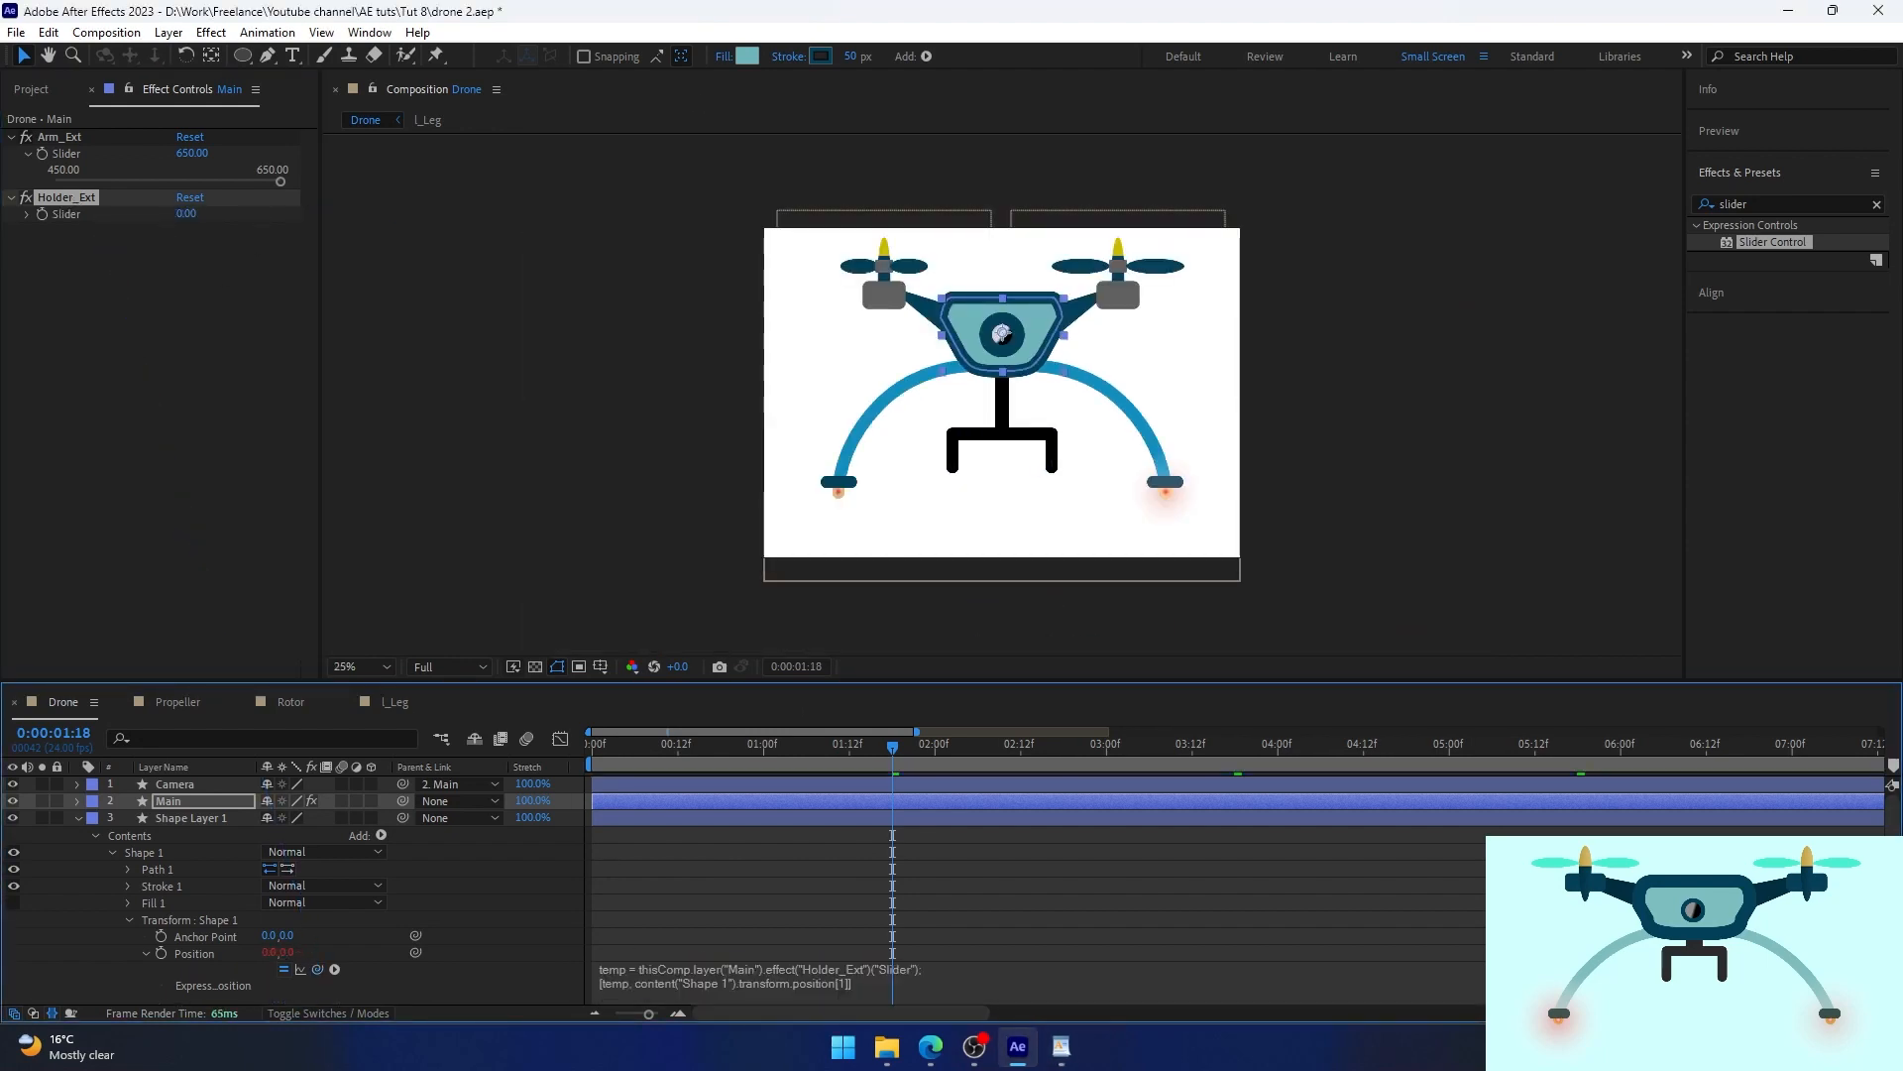
Set the Holder_Ext slider's range from -40 to 110 and raise its value to 110.
scroll(983, 392, up, 1)
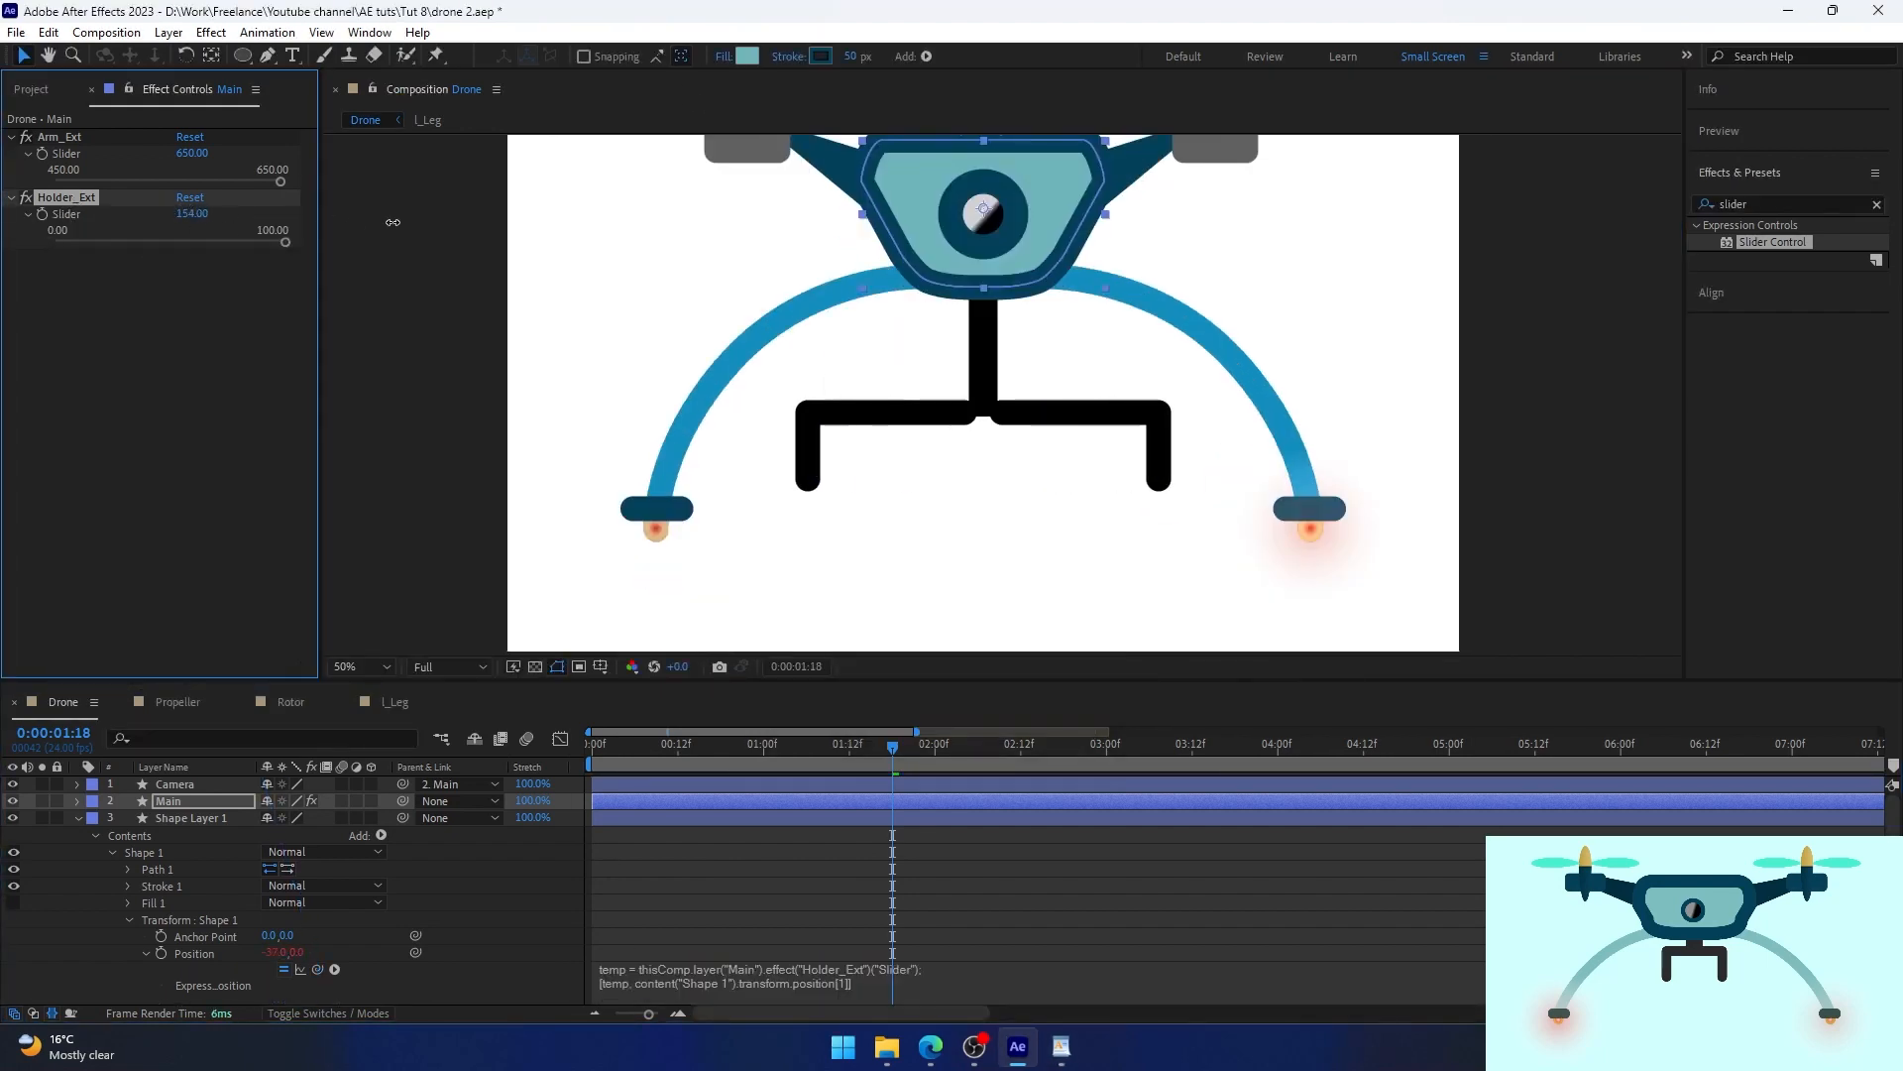
text(-40)
key(Tab)
text(110)
key(Return)
drag(285, 243, 357, 250)
Rename the holder's shape layer Holder, parent it to Arm, and parent Arm to Main.
click(663, 854)
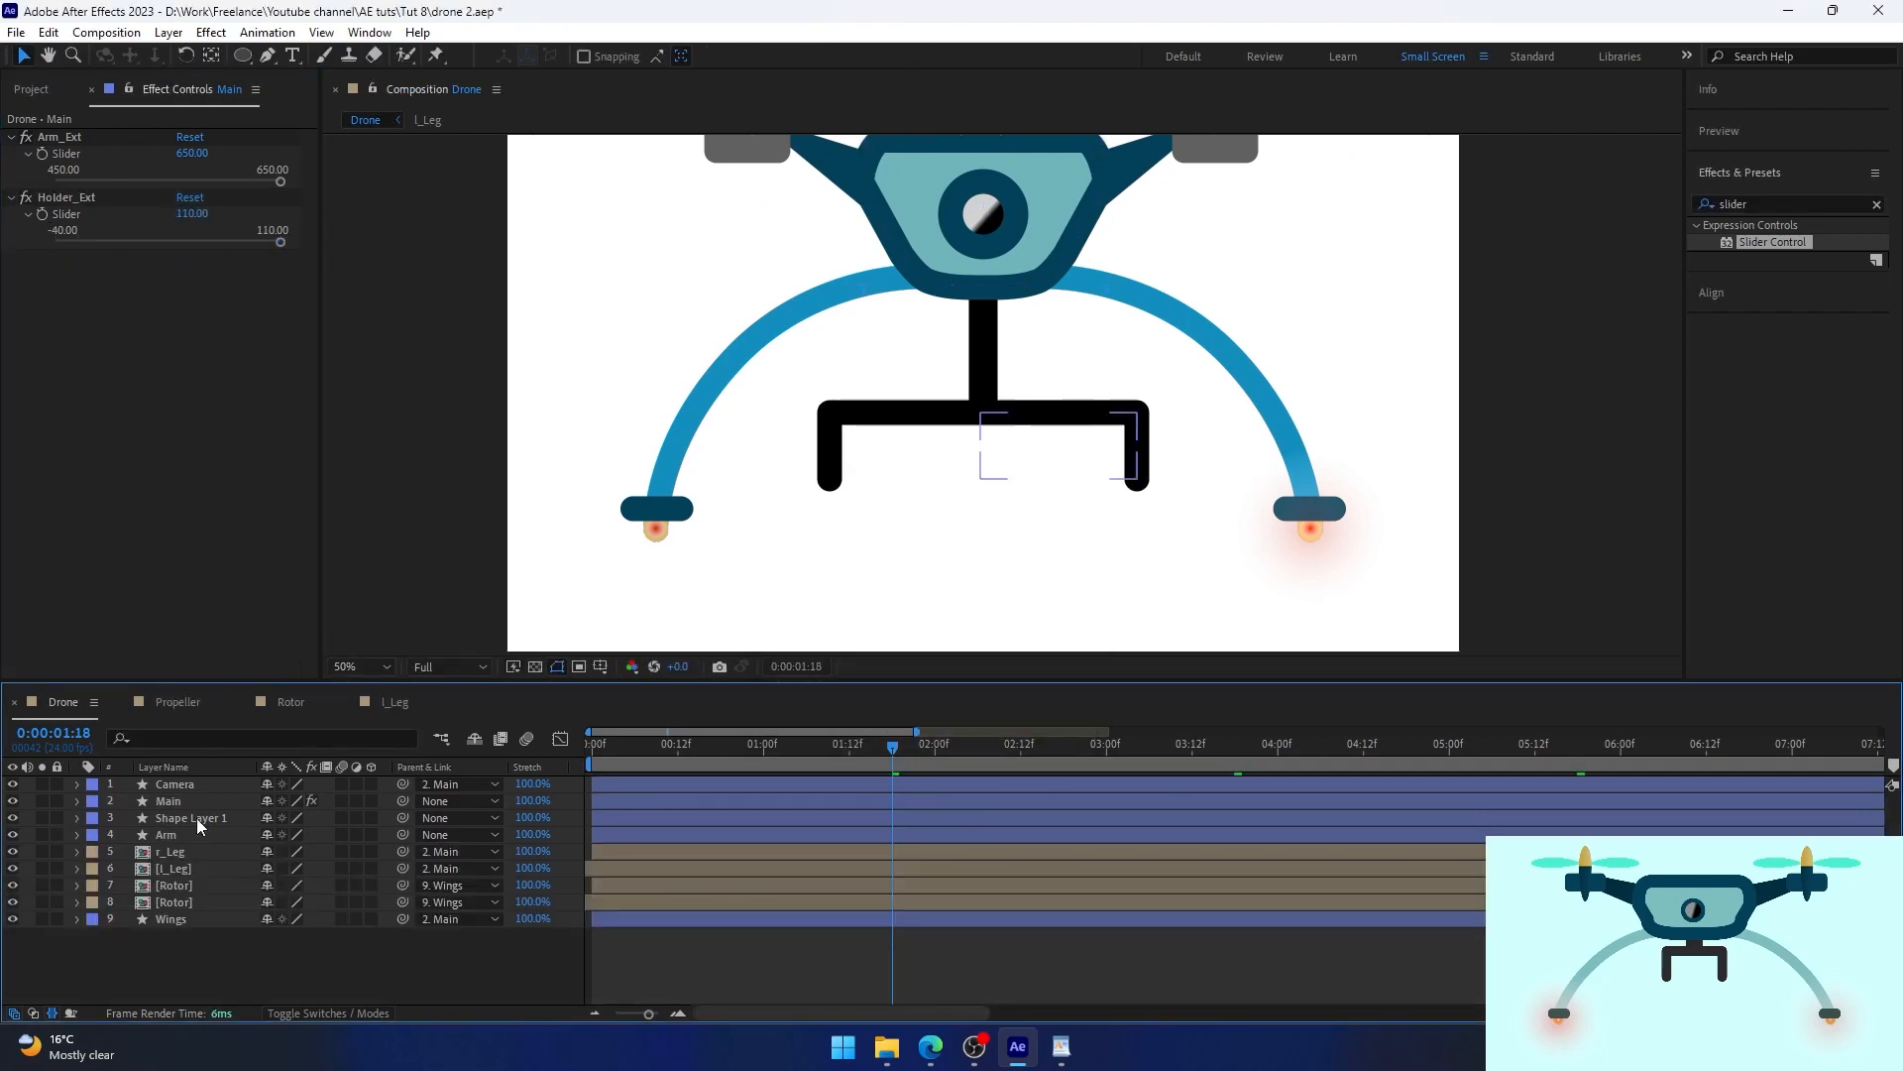
click(197, 818)
key(ctrl+Down)
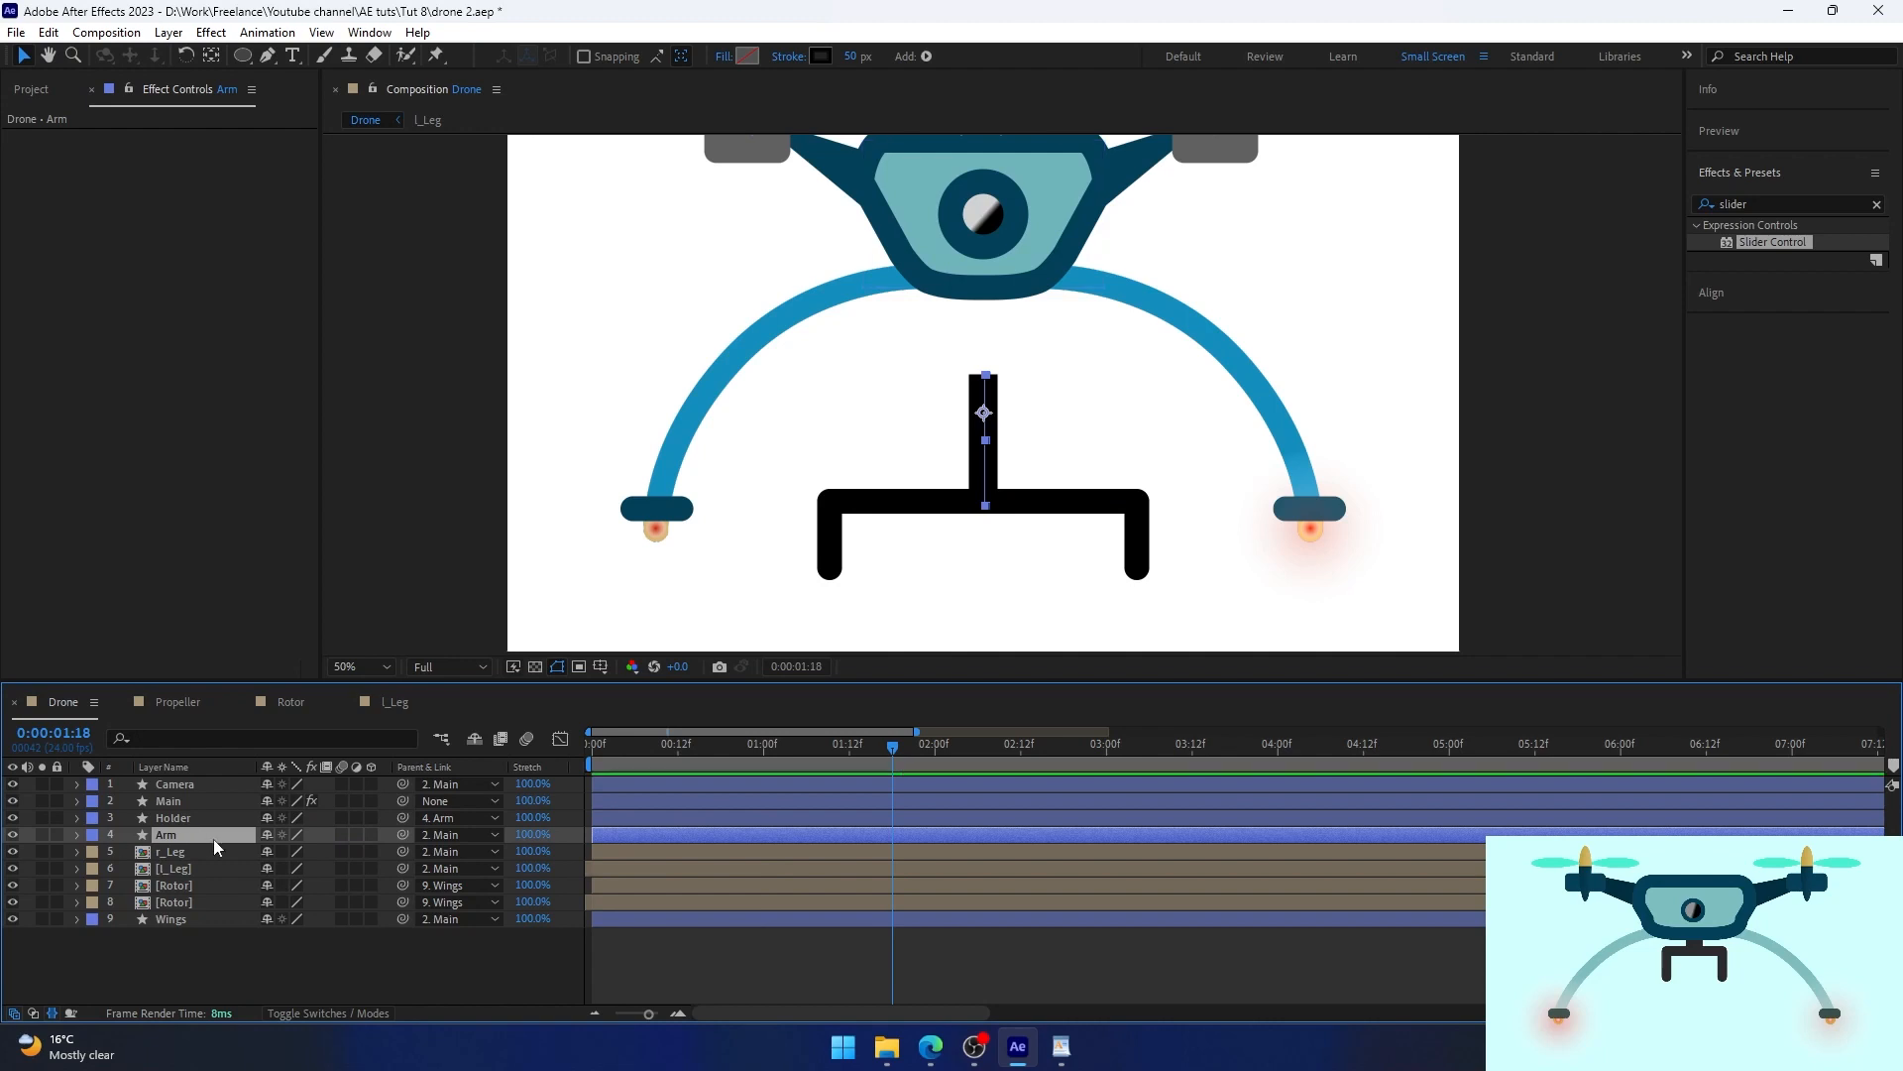
Reveal the Arm layer's position and set the Arm_Ext slider's range on Main from 300 to 500.
key(p)
click(234, 802)
mouse_move(282, 182)
mouse_down()
mouse_move(110, 183)
mouse_move(8, 156)
mouse_move(318, 187)
mouse_up()
right_click(63, 151)
click(104, 162)
text(300)
key(Tab)
text(500)
key(Return)
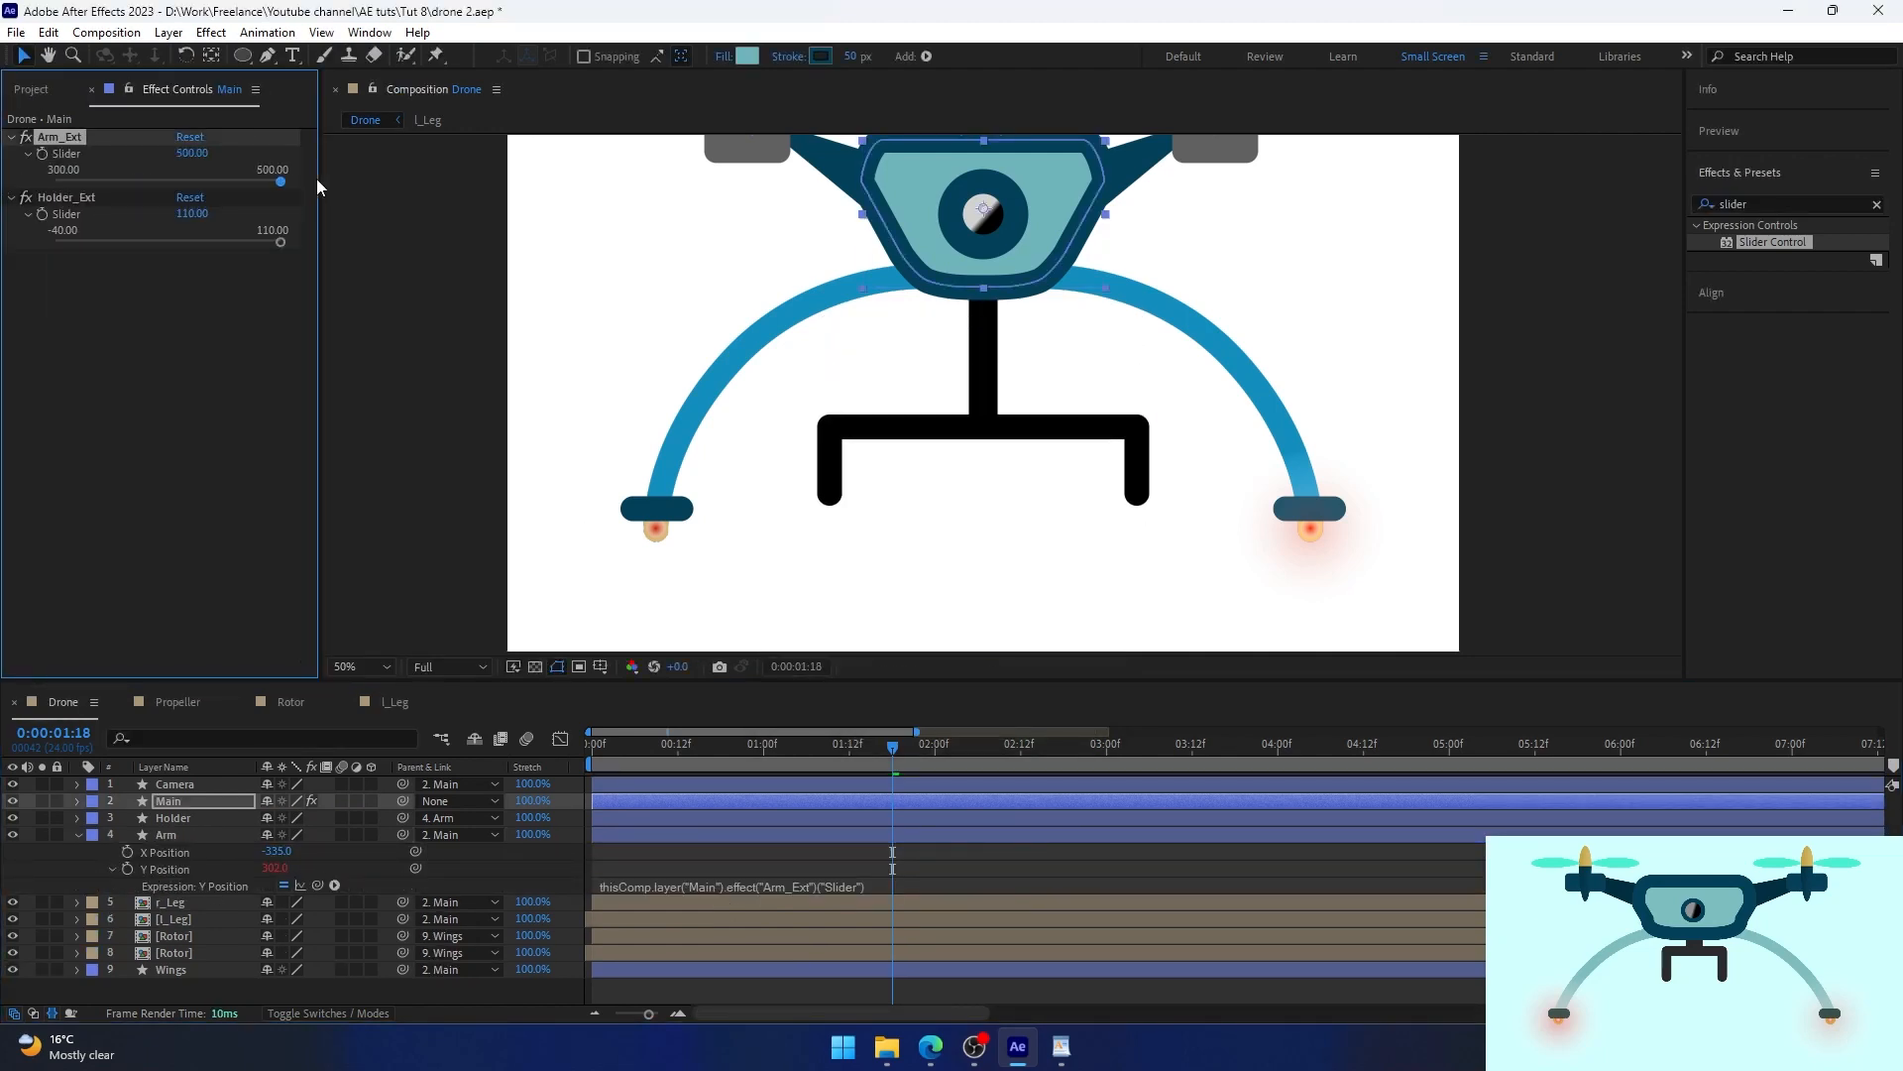
Set Holder_Ext to about -0.35 and Arm_Ext to 300, and check the whole drone at 0:00:02:10.
drag(160, 245, 115, 242)
drag(170, 183, 50, 197)
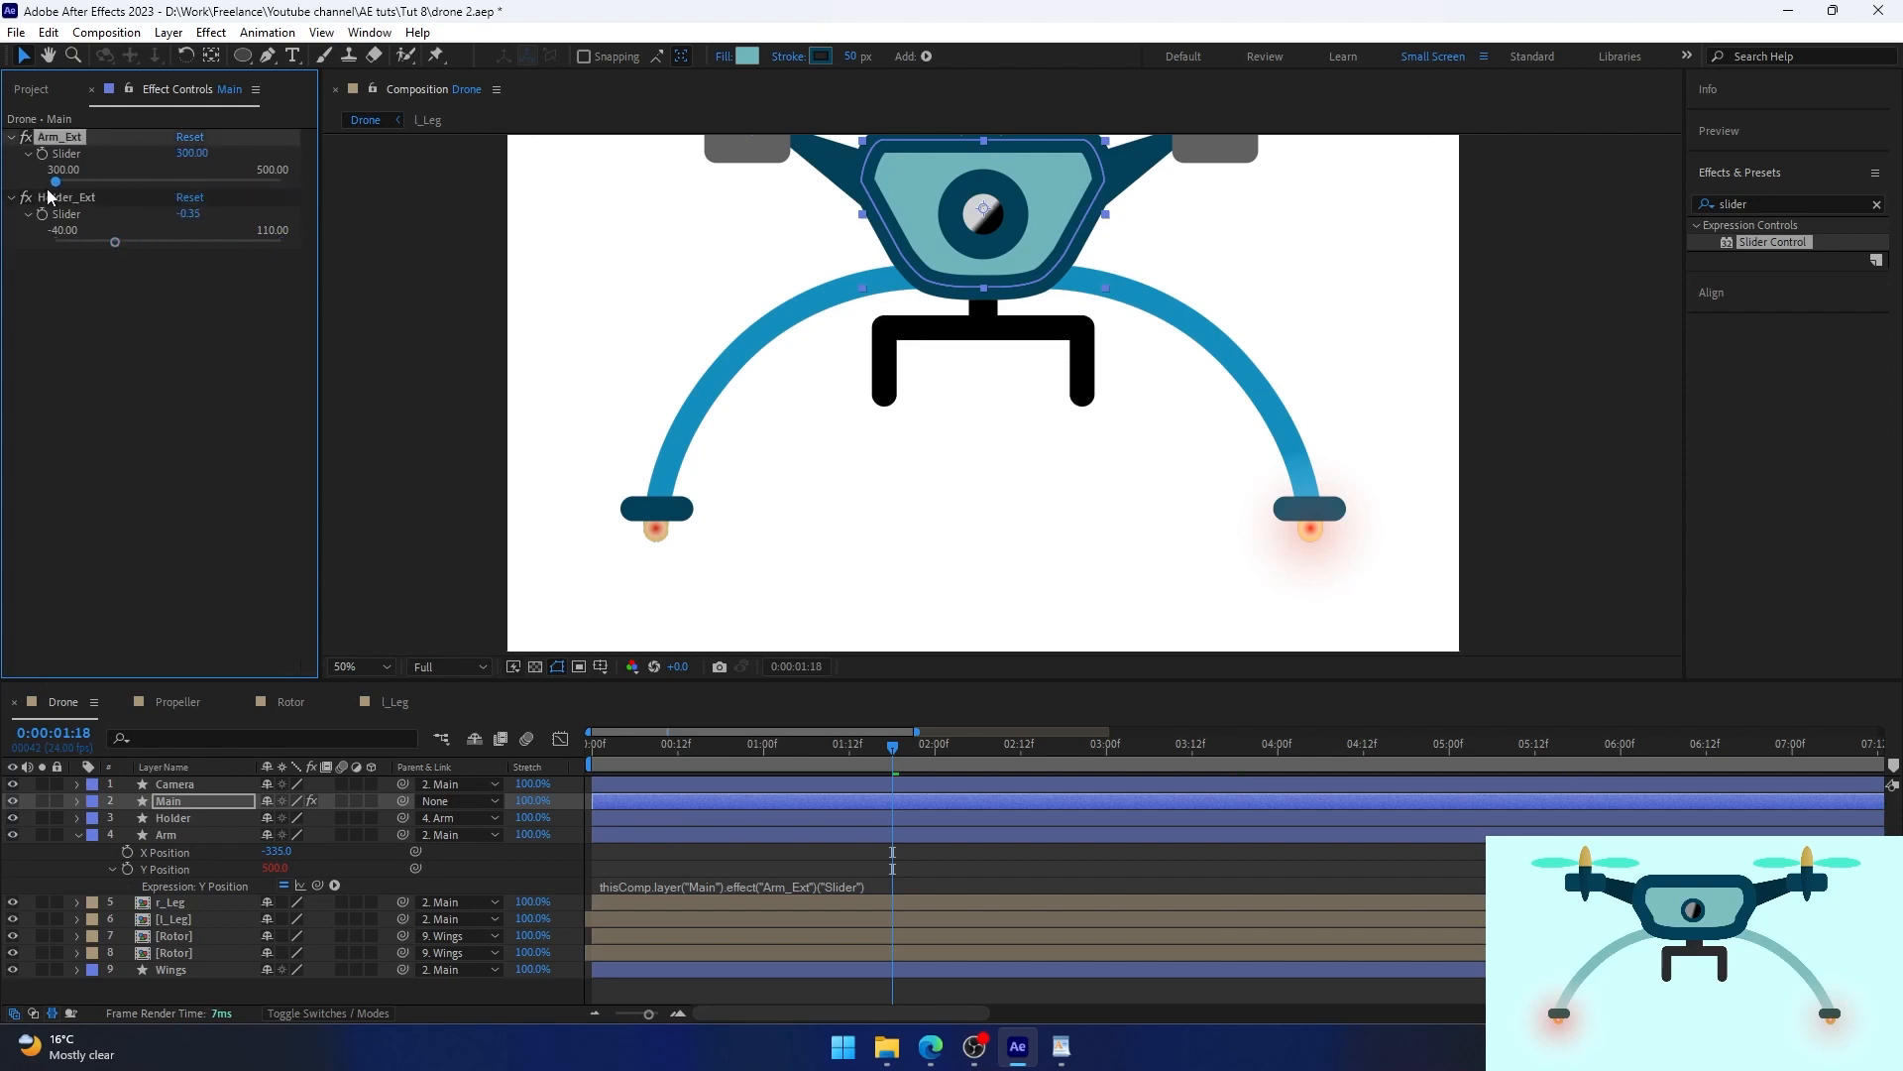
drag(693, 298, 710, 532)
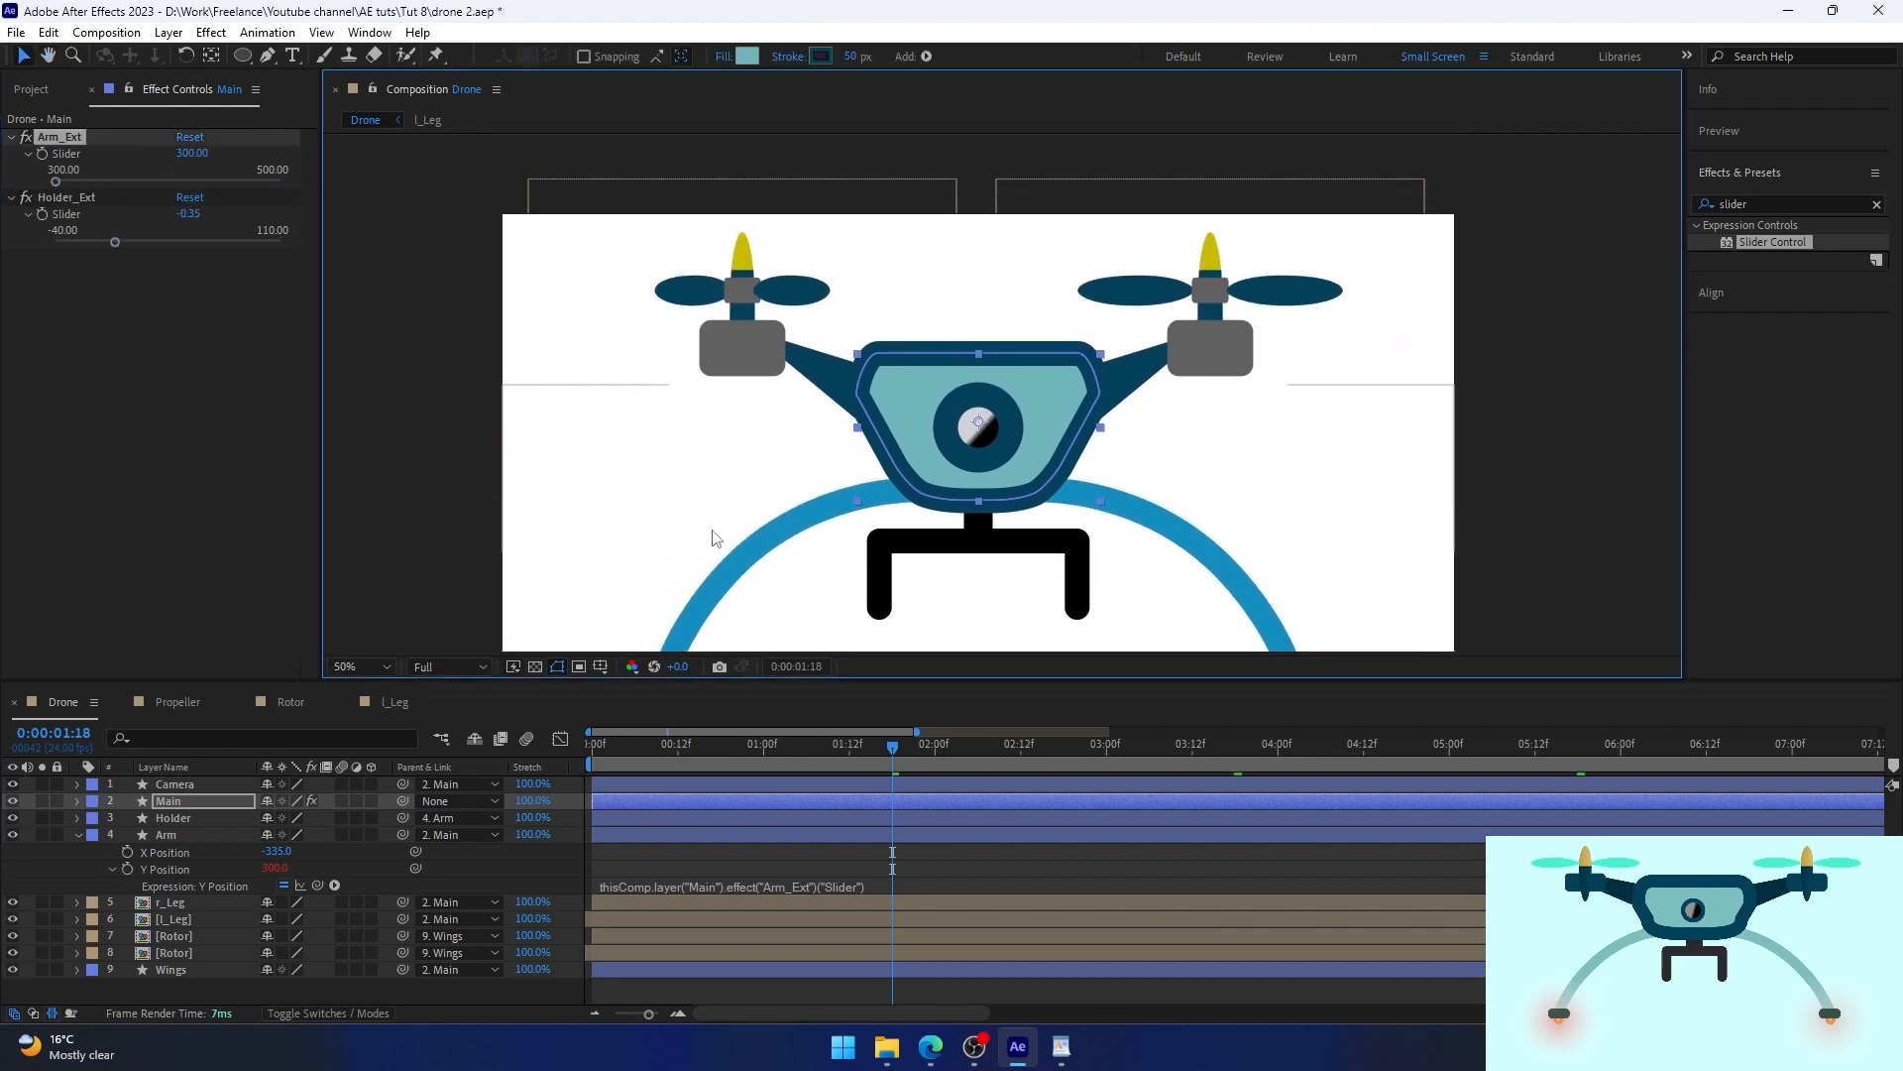
drag(757, 741, 1007, 779)
scroll(1028, 590, down, 2)
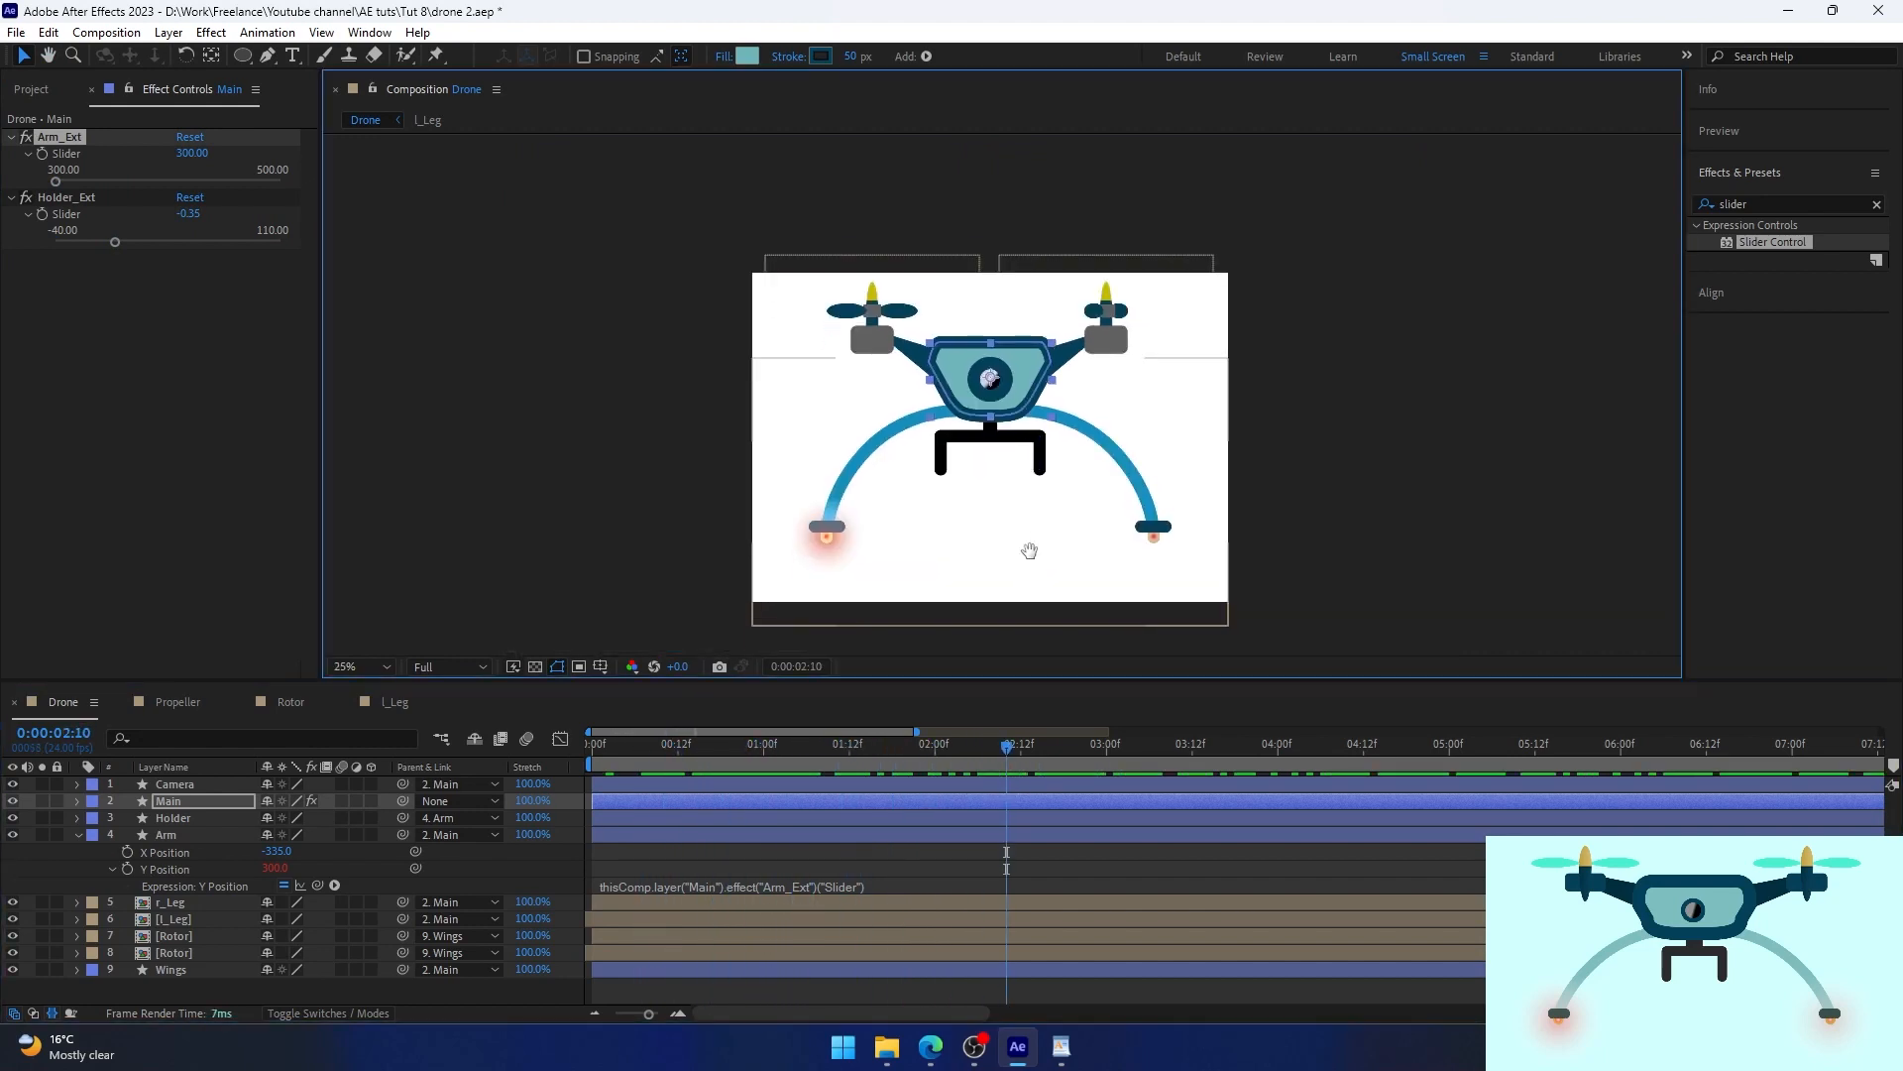
Add the Main layer's Arm_Ext and Holder_Ext sliders to the Drone composition's Essential Graphics.
click(321, 32)
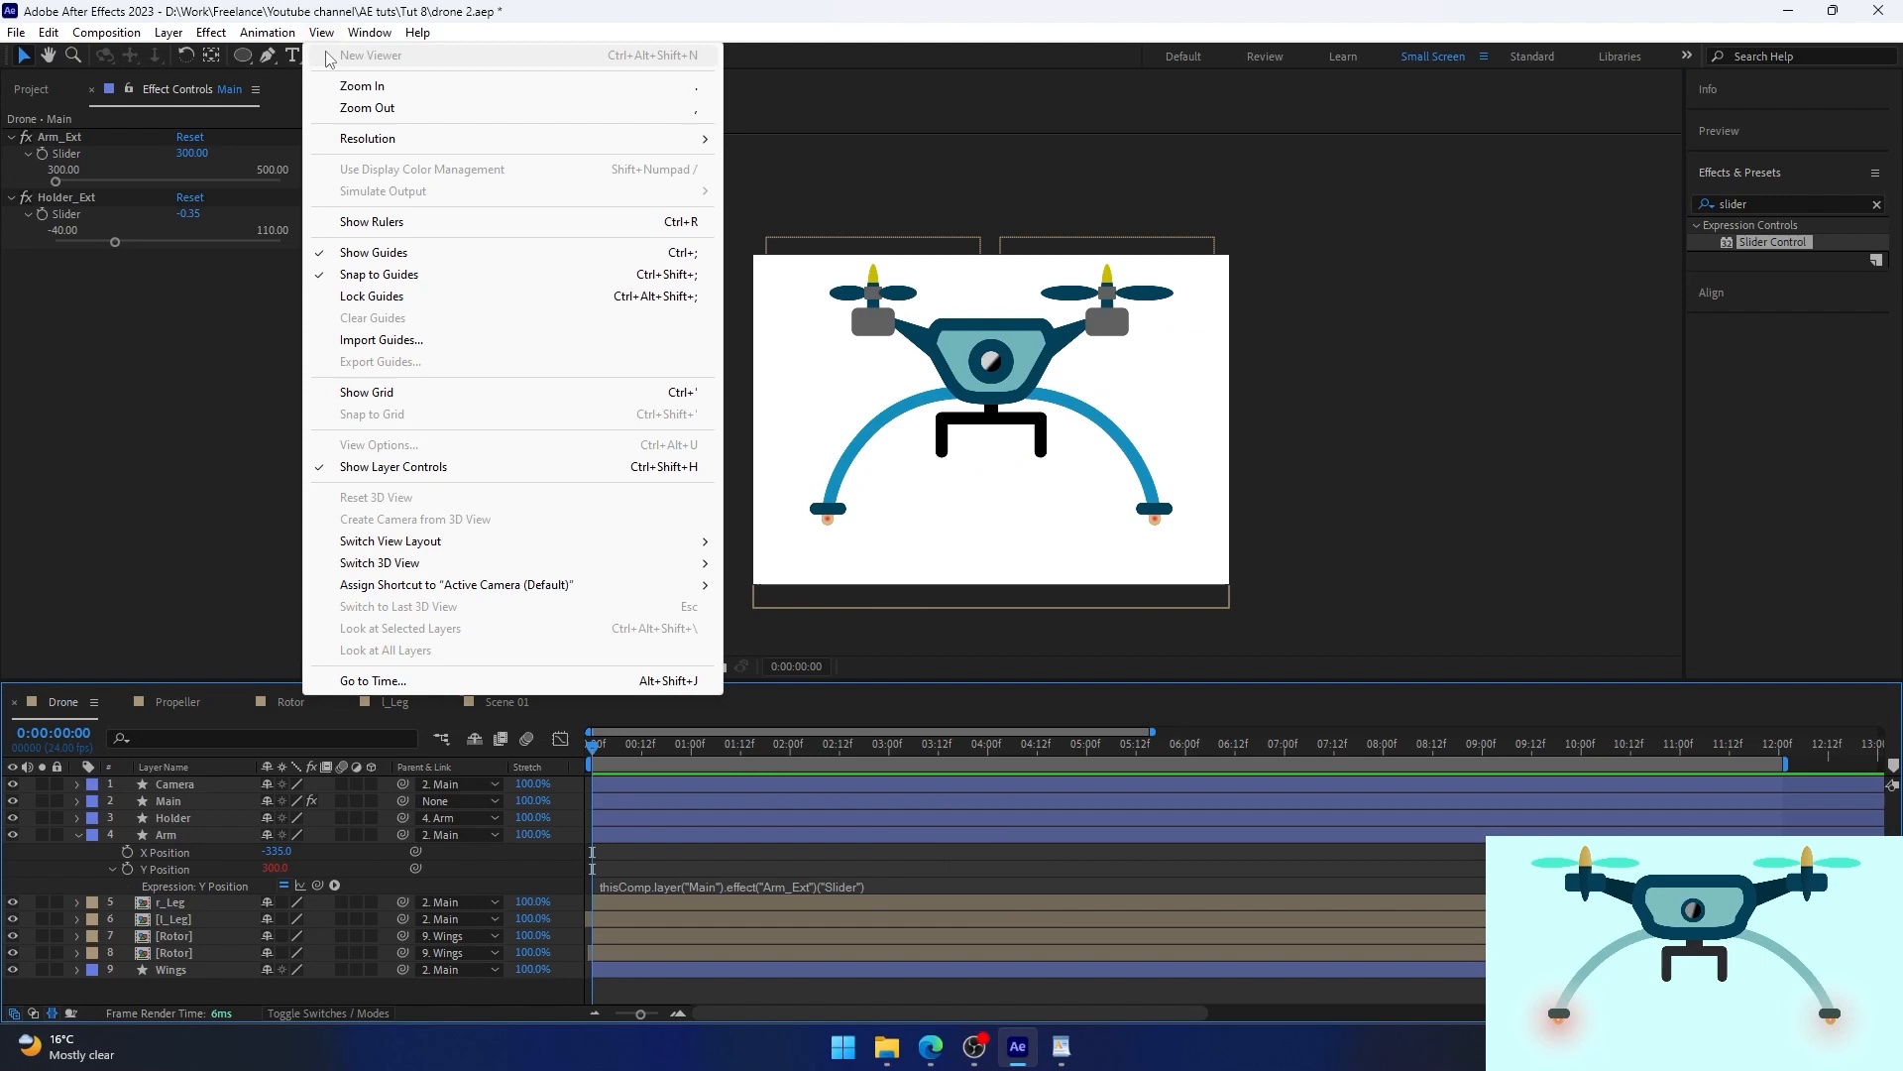
mouse_move(368, 31)
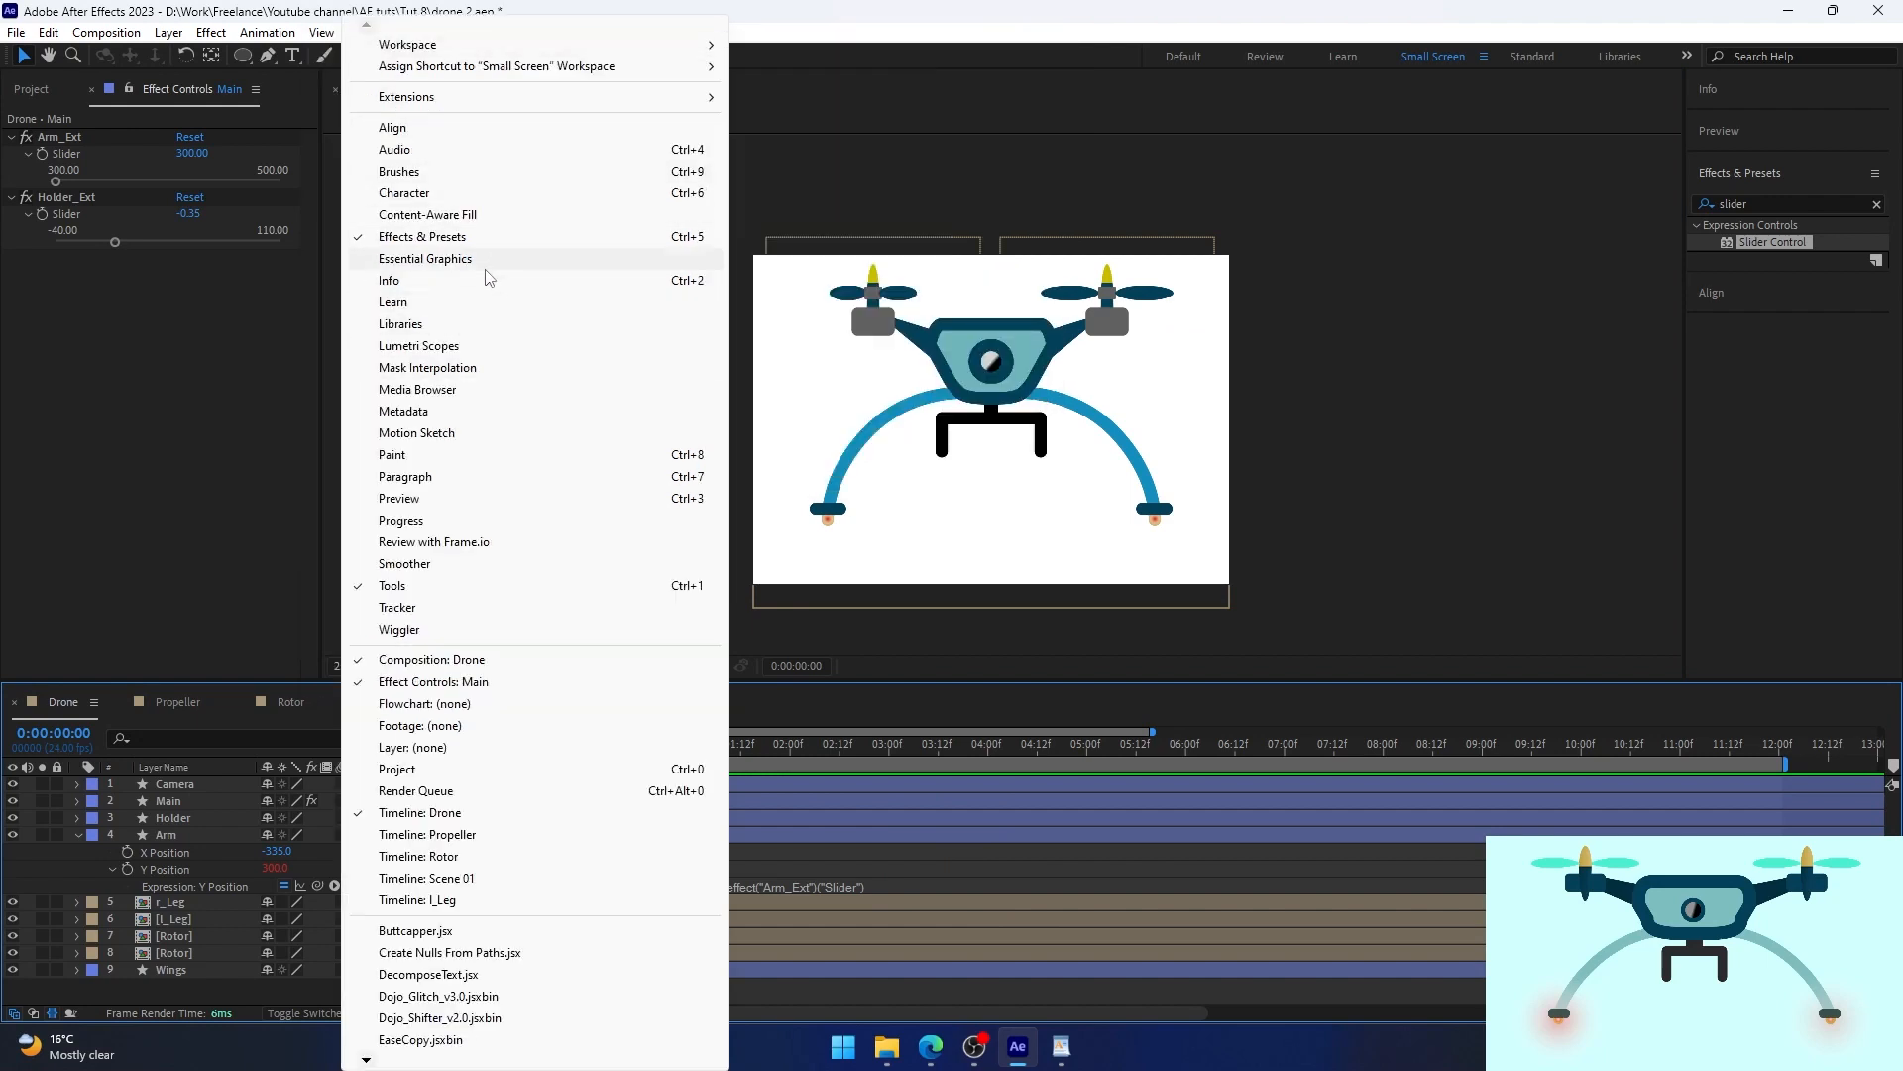
click(487, 260)
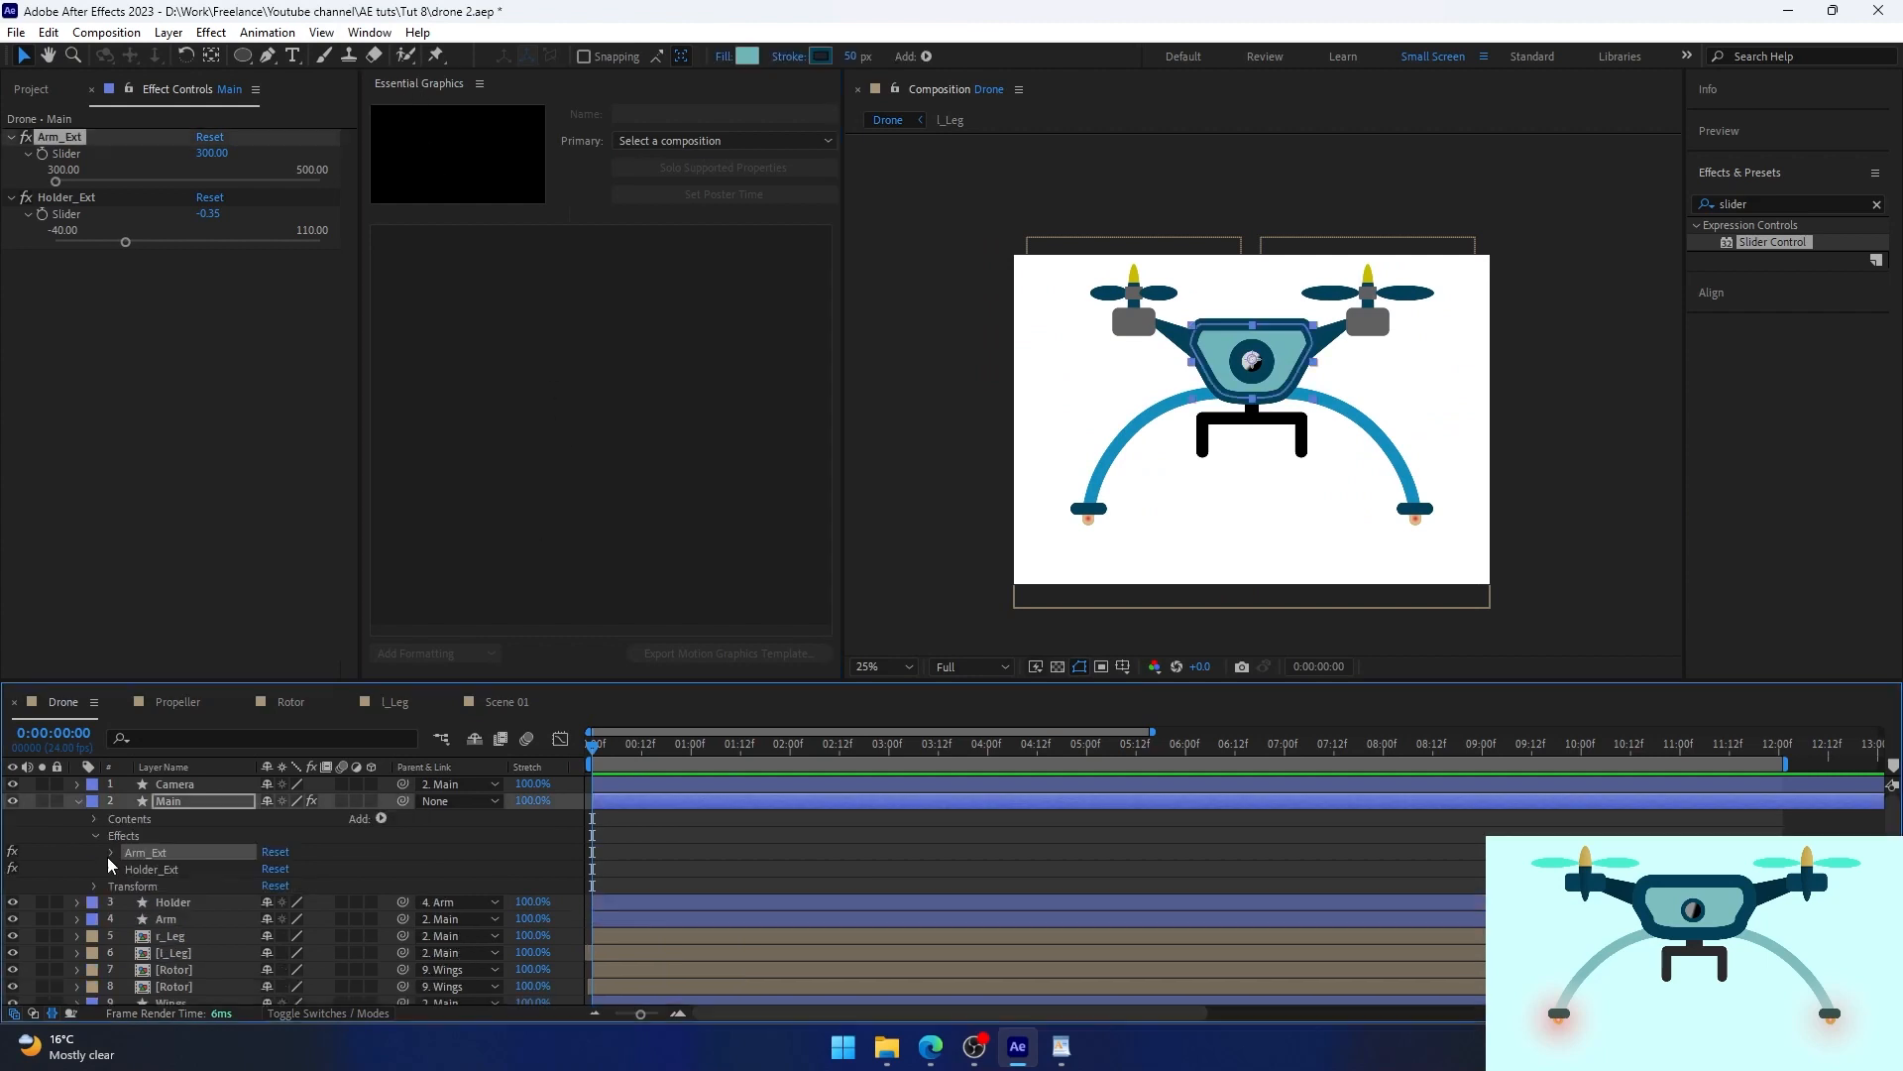
click(111, 853)
drag(170, 871, 495, 433)
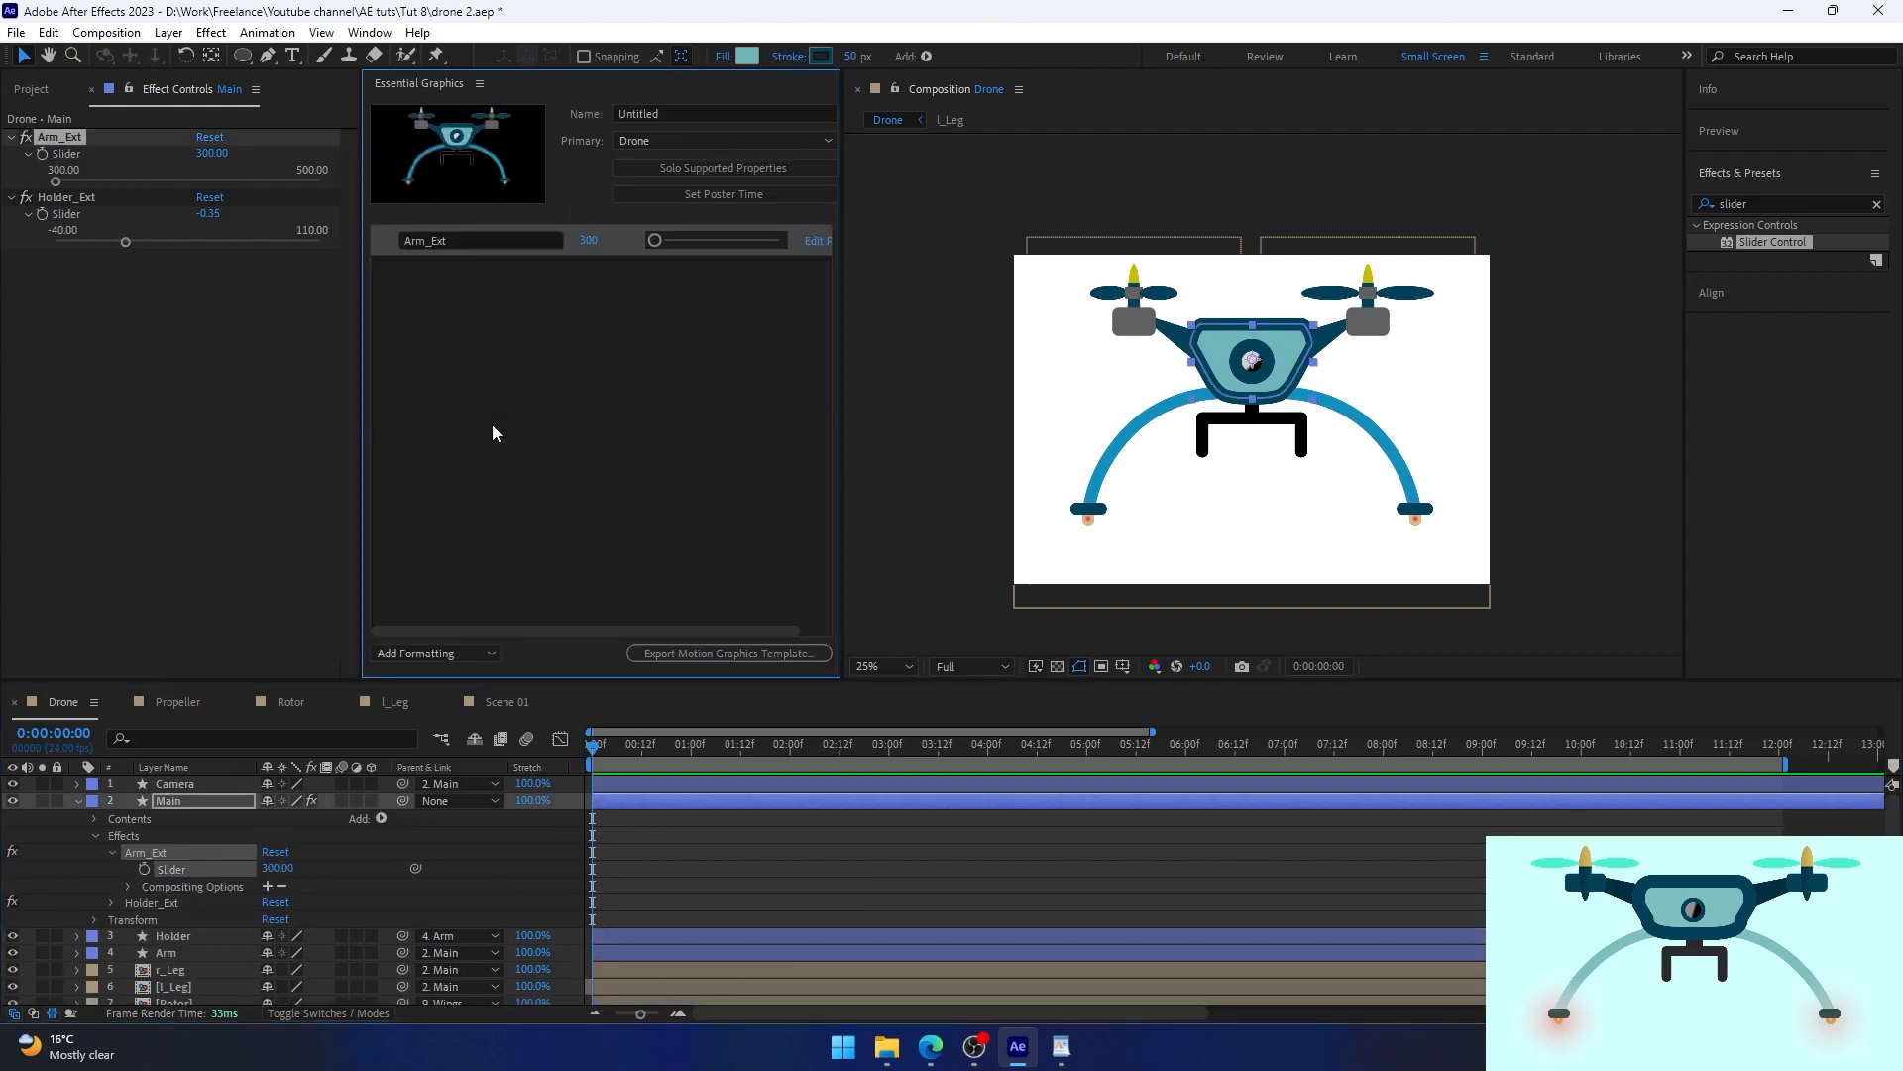
click(111, 903)
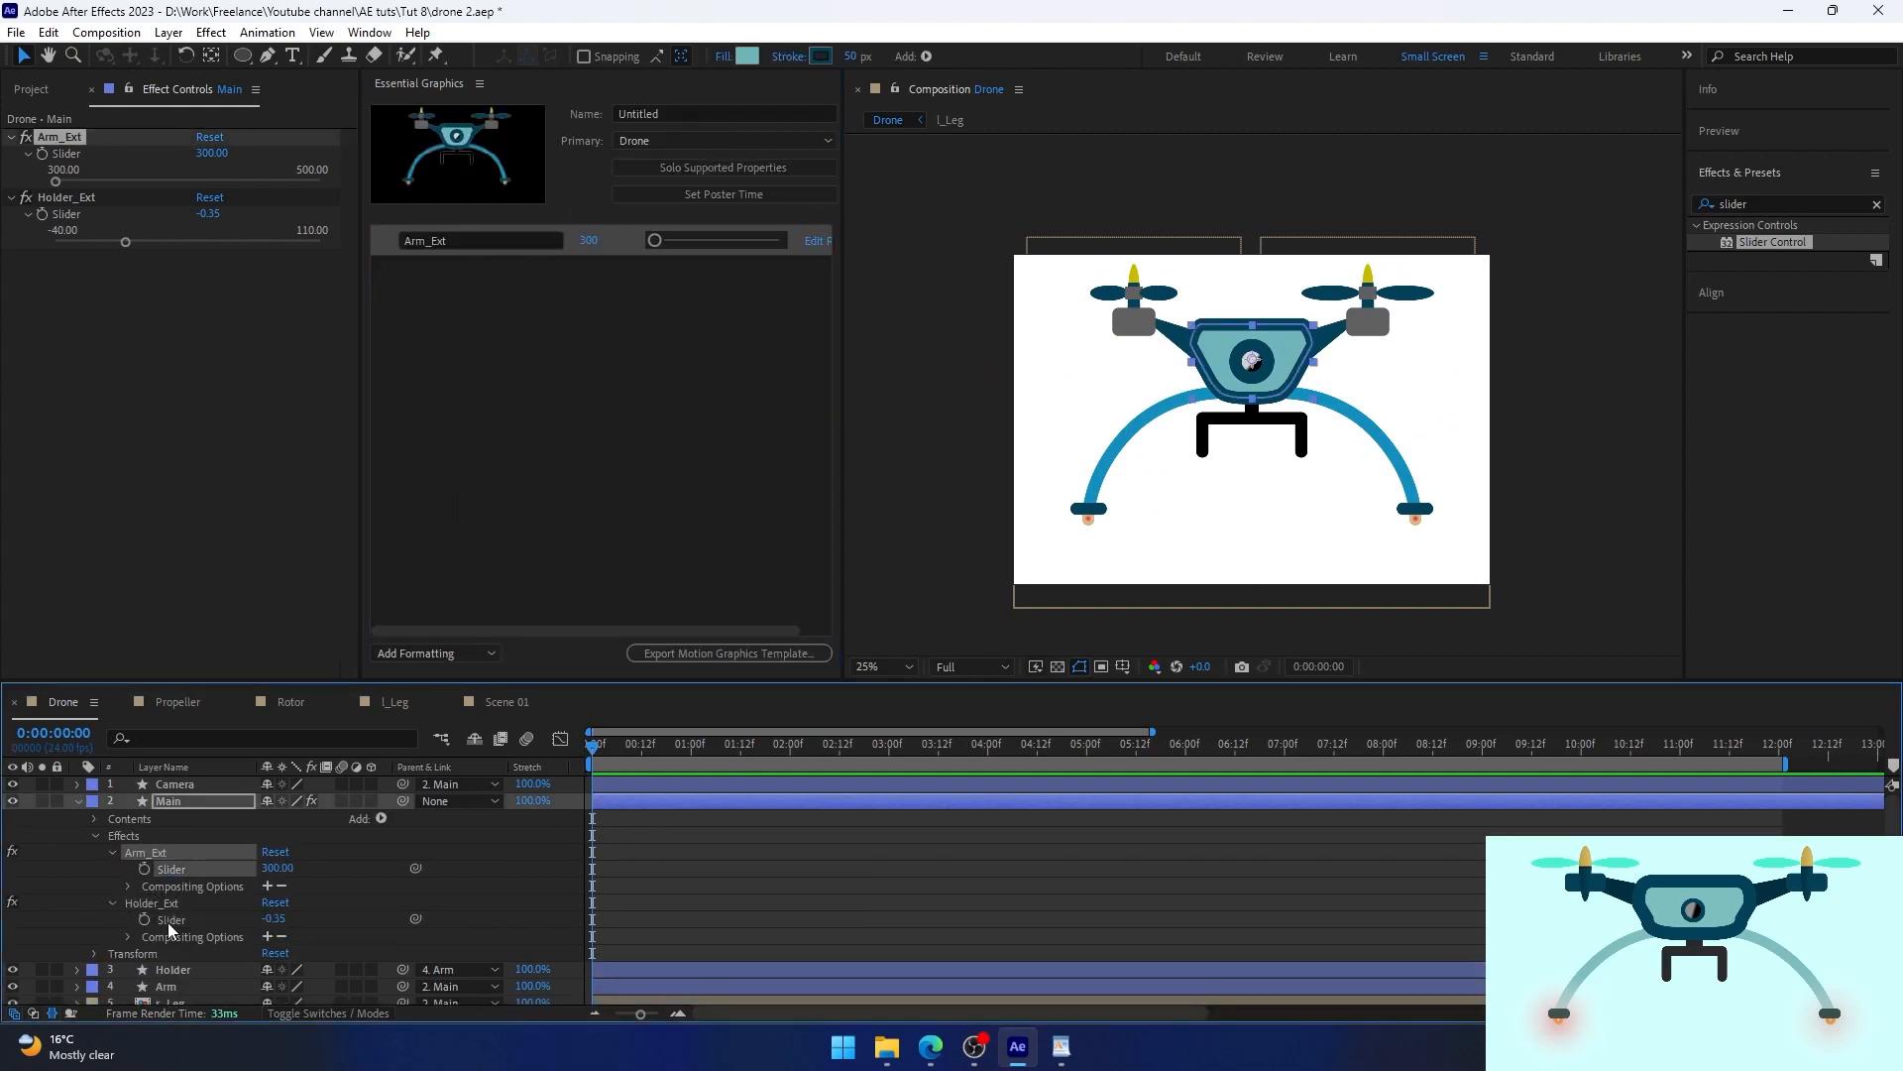
drag(168, 920, 574, 500)
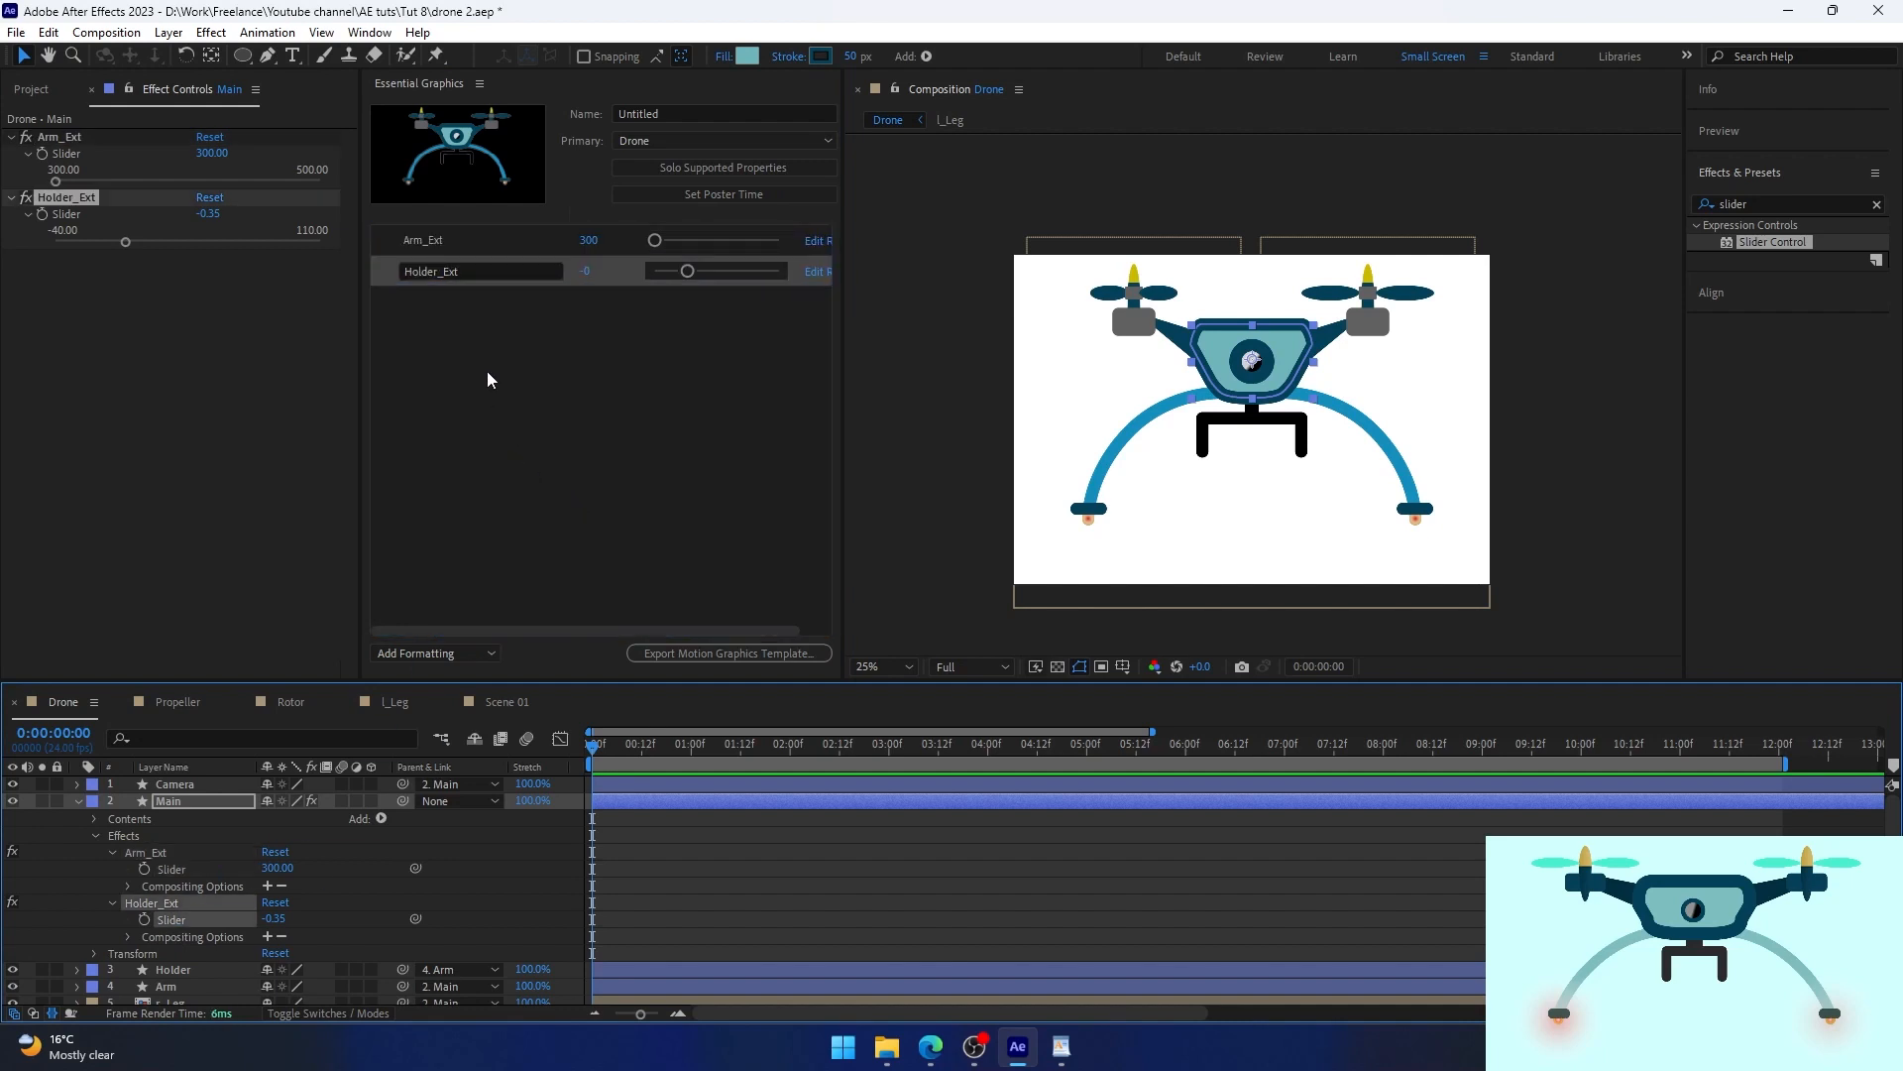
Create a new composition named Scene 01 using the HD 1920x1080 24 fps preset.
click(500, 704)
click(106, 32)
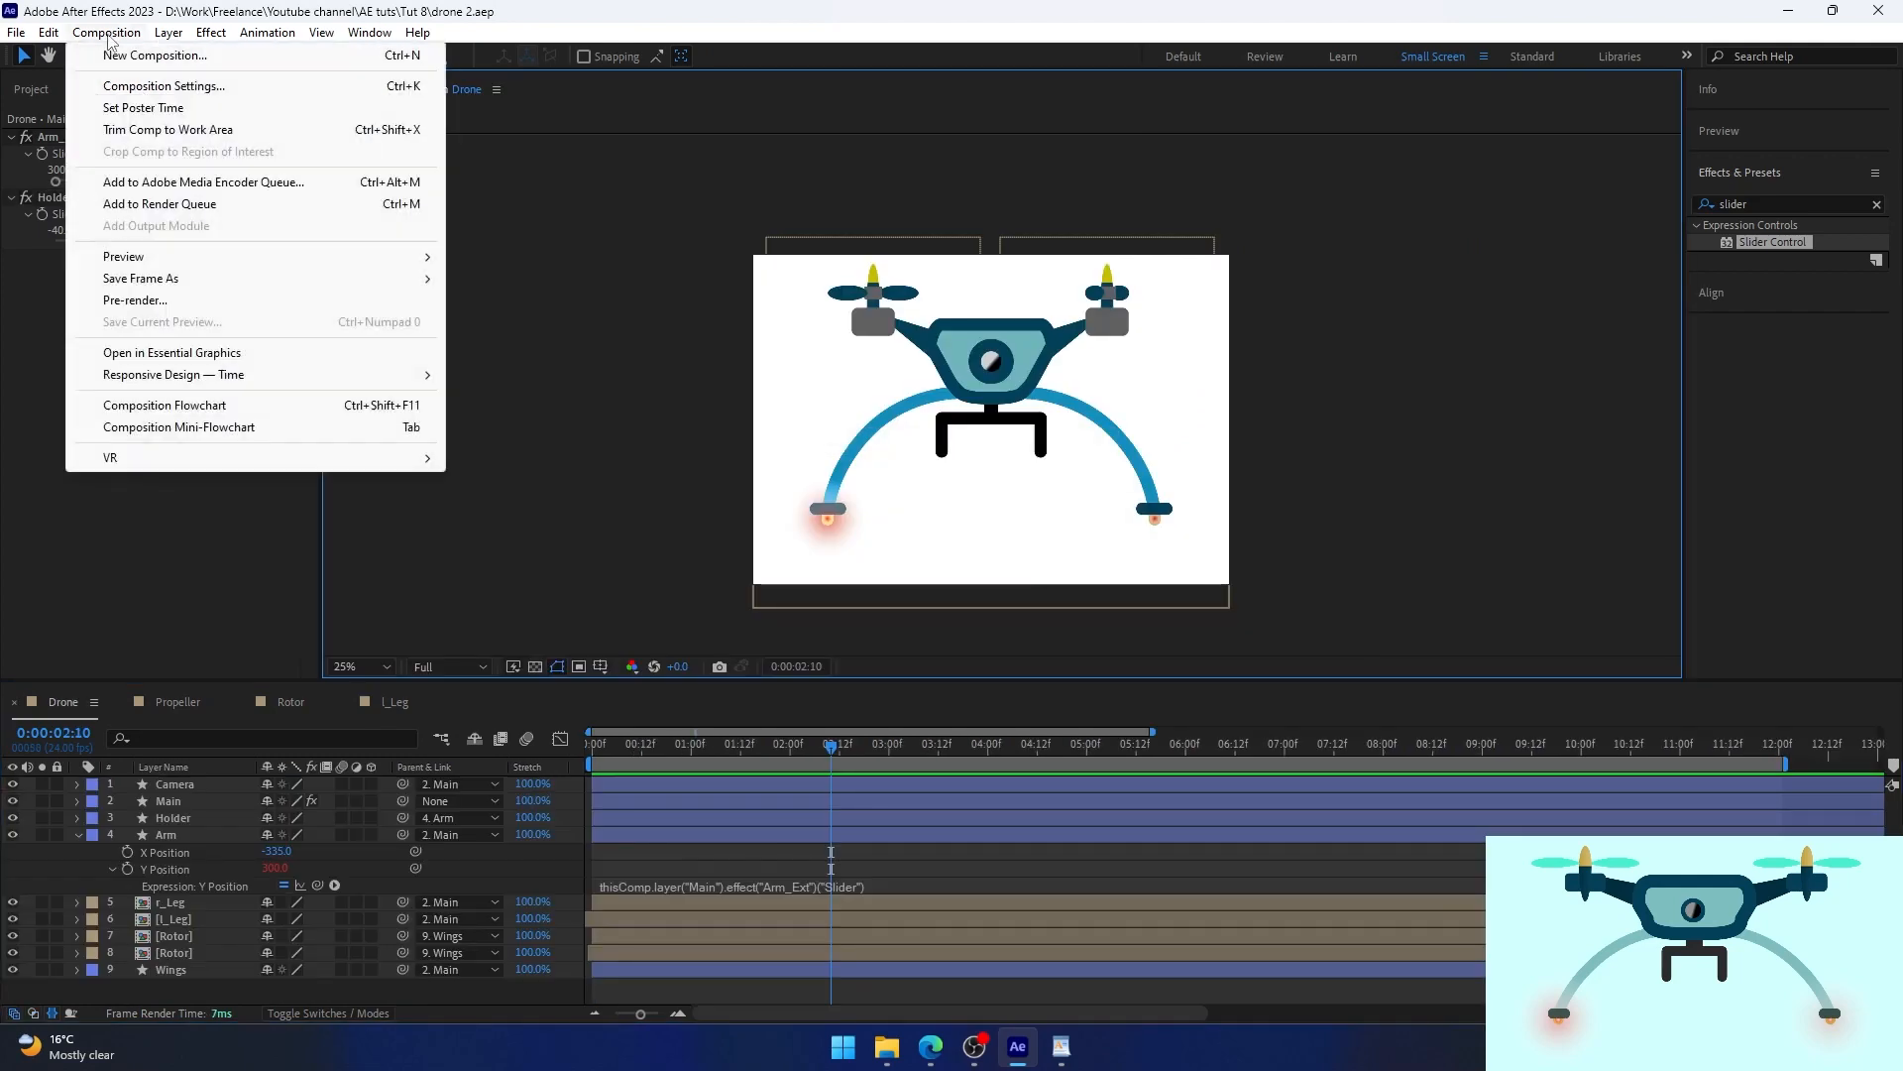
click(139, 82)
drag(1484, 202, 951, 257)
text(Scene)
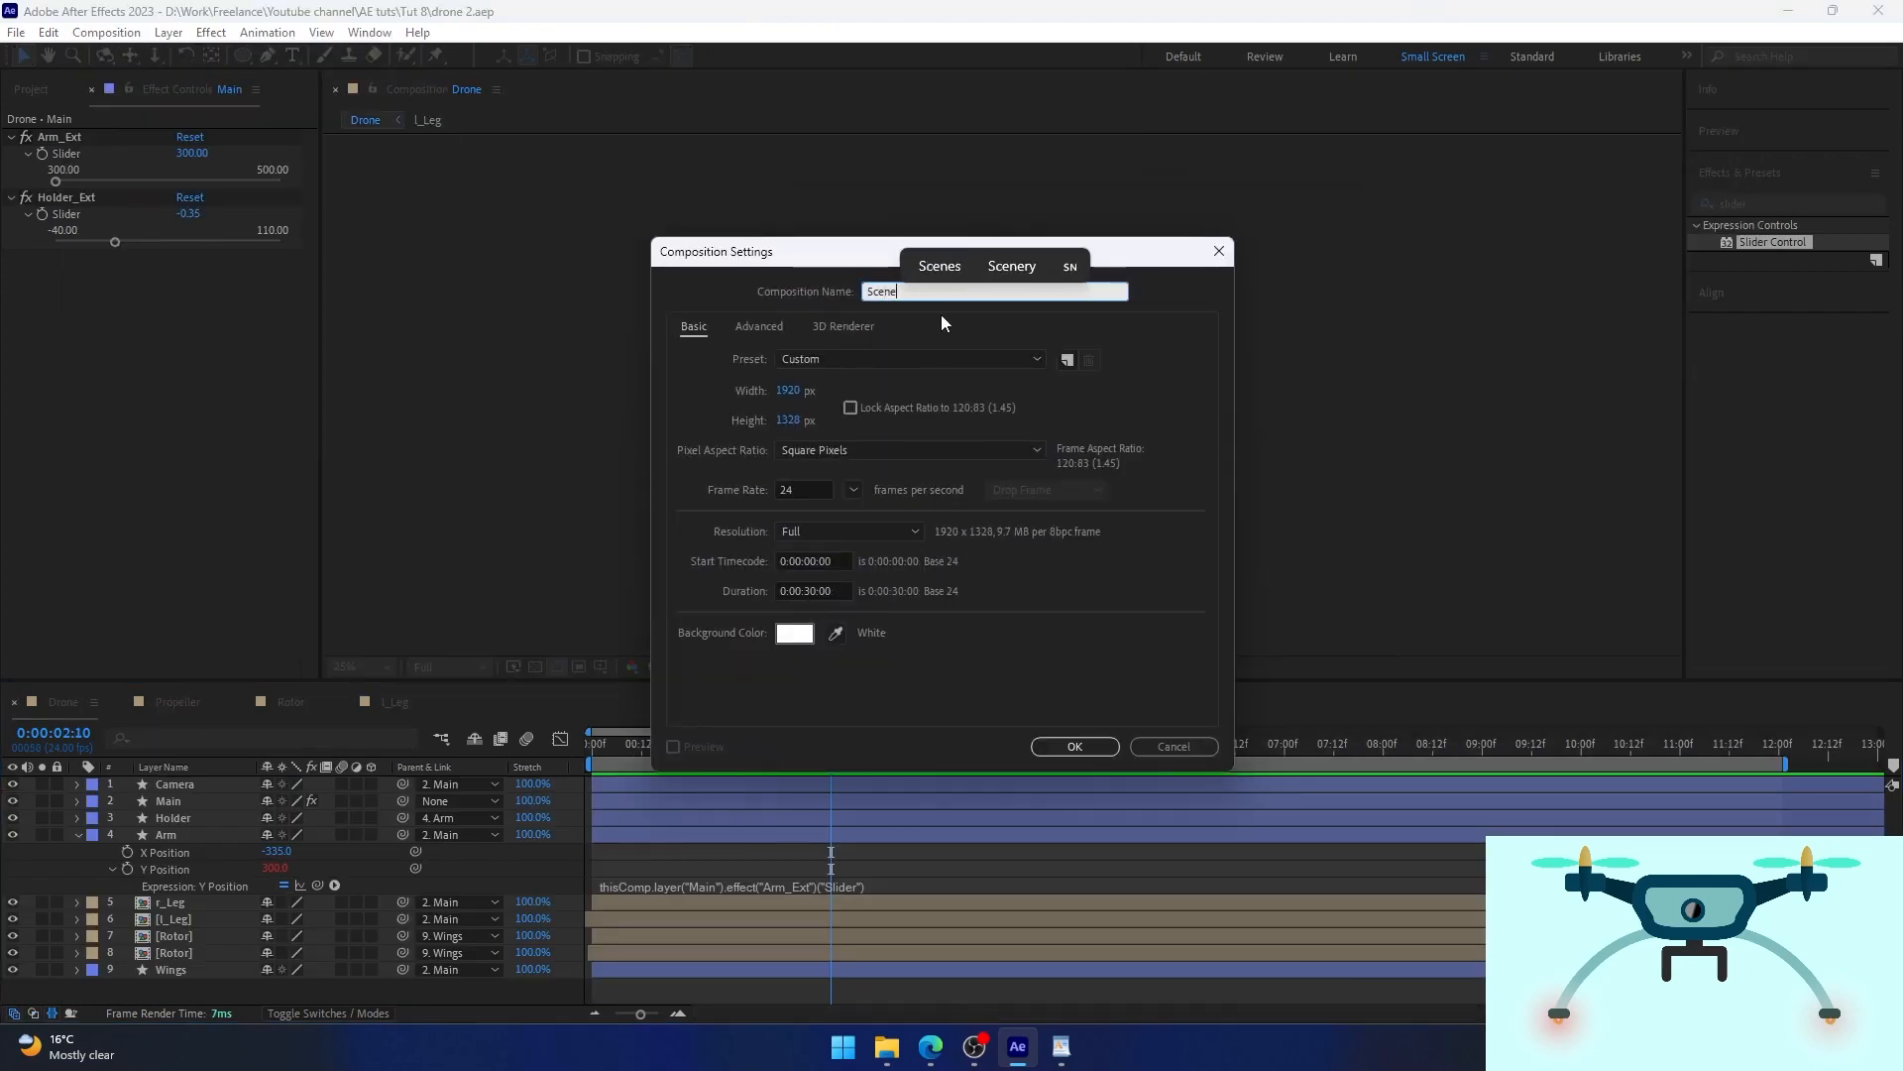
text( 01)
click(909, 359)
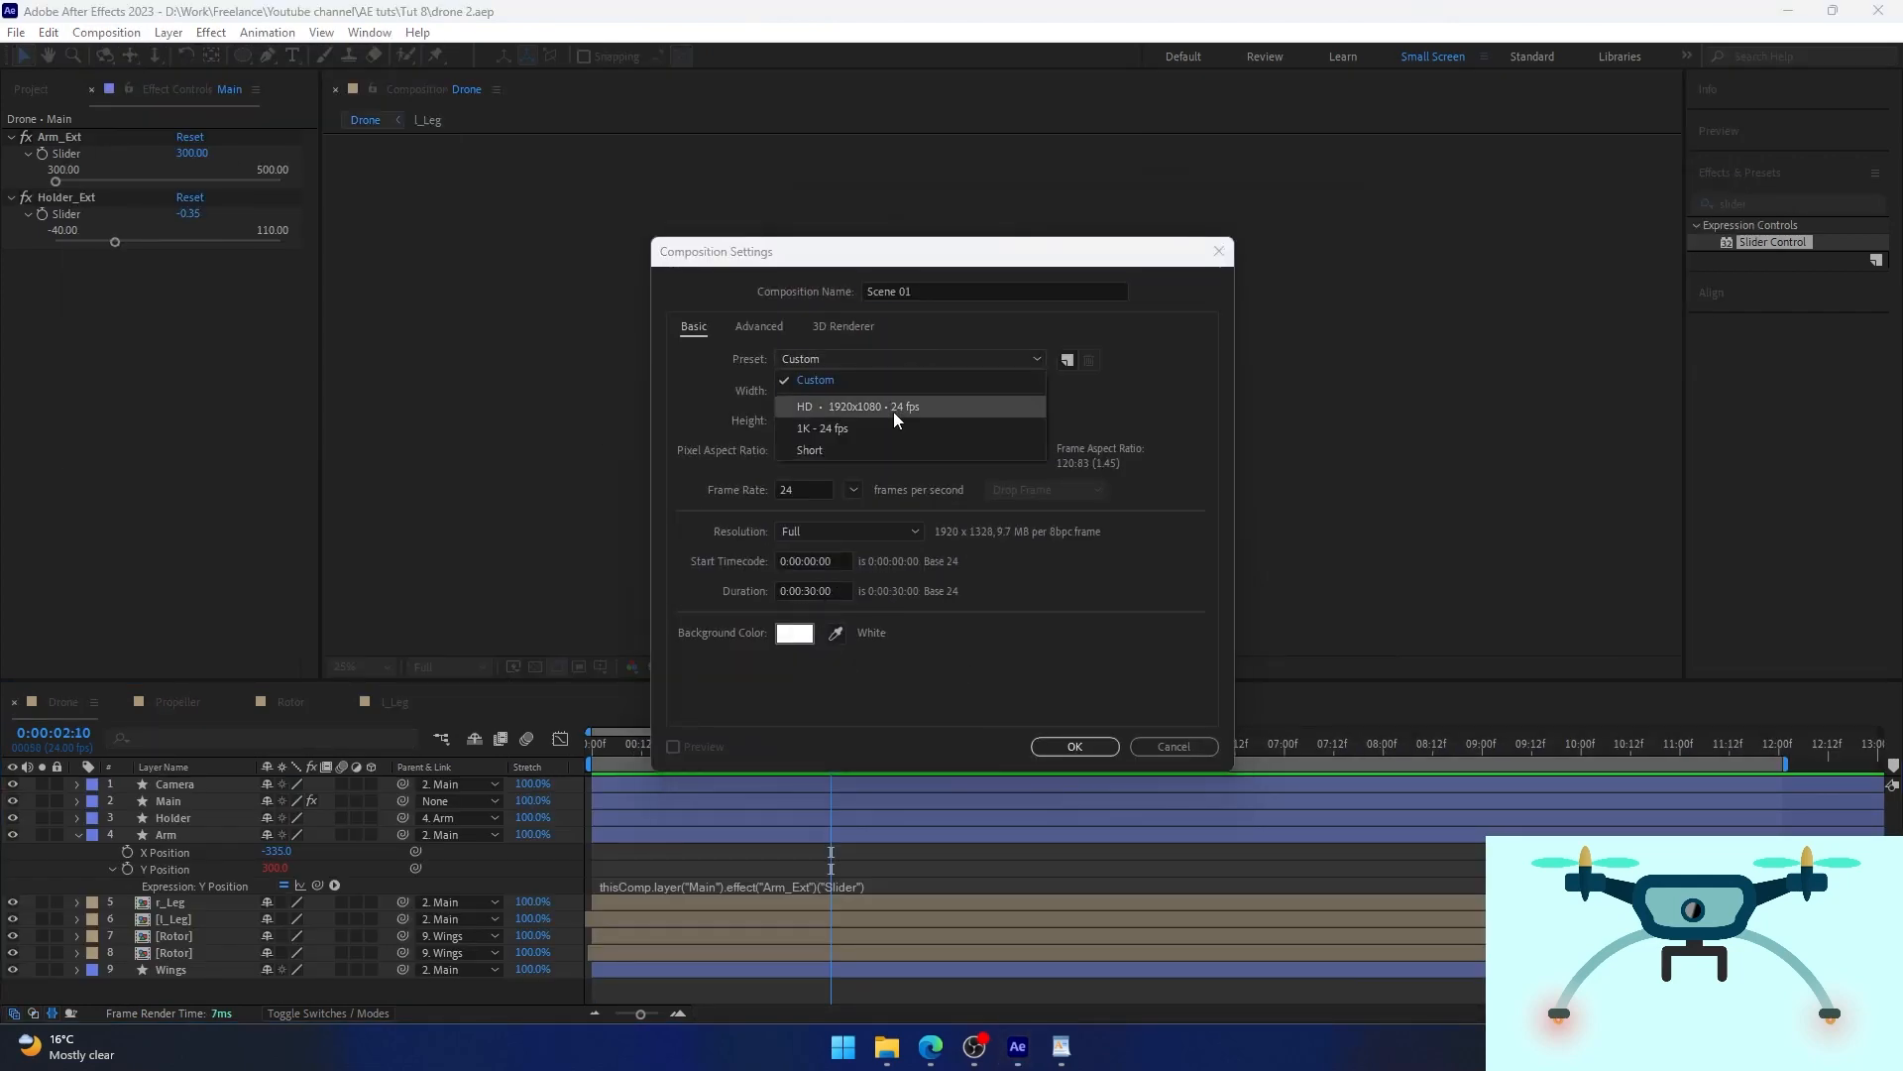
click(894, 411)
click(1074, 746)
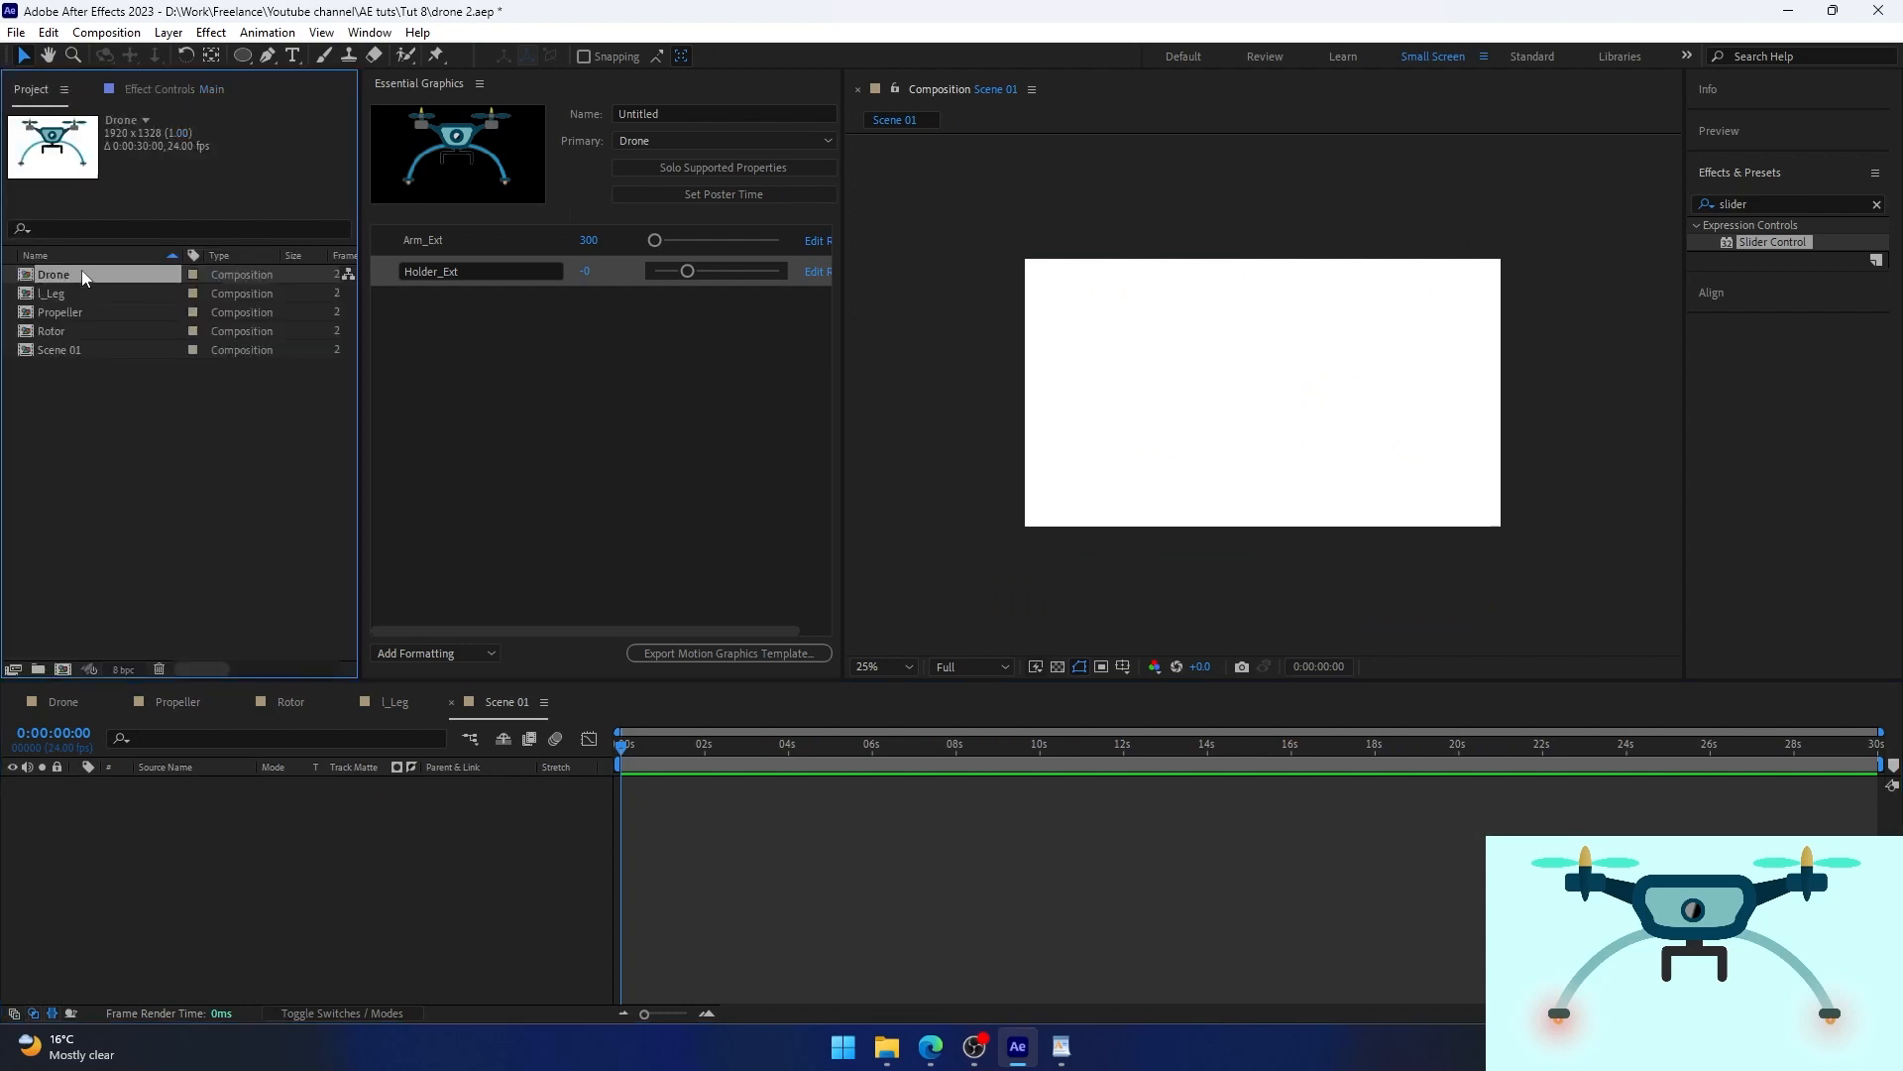
Place the Drone composition in Scene 01 and expand its layer's Essential Properties.
drag(156, 729, 179, 879)
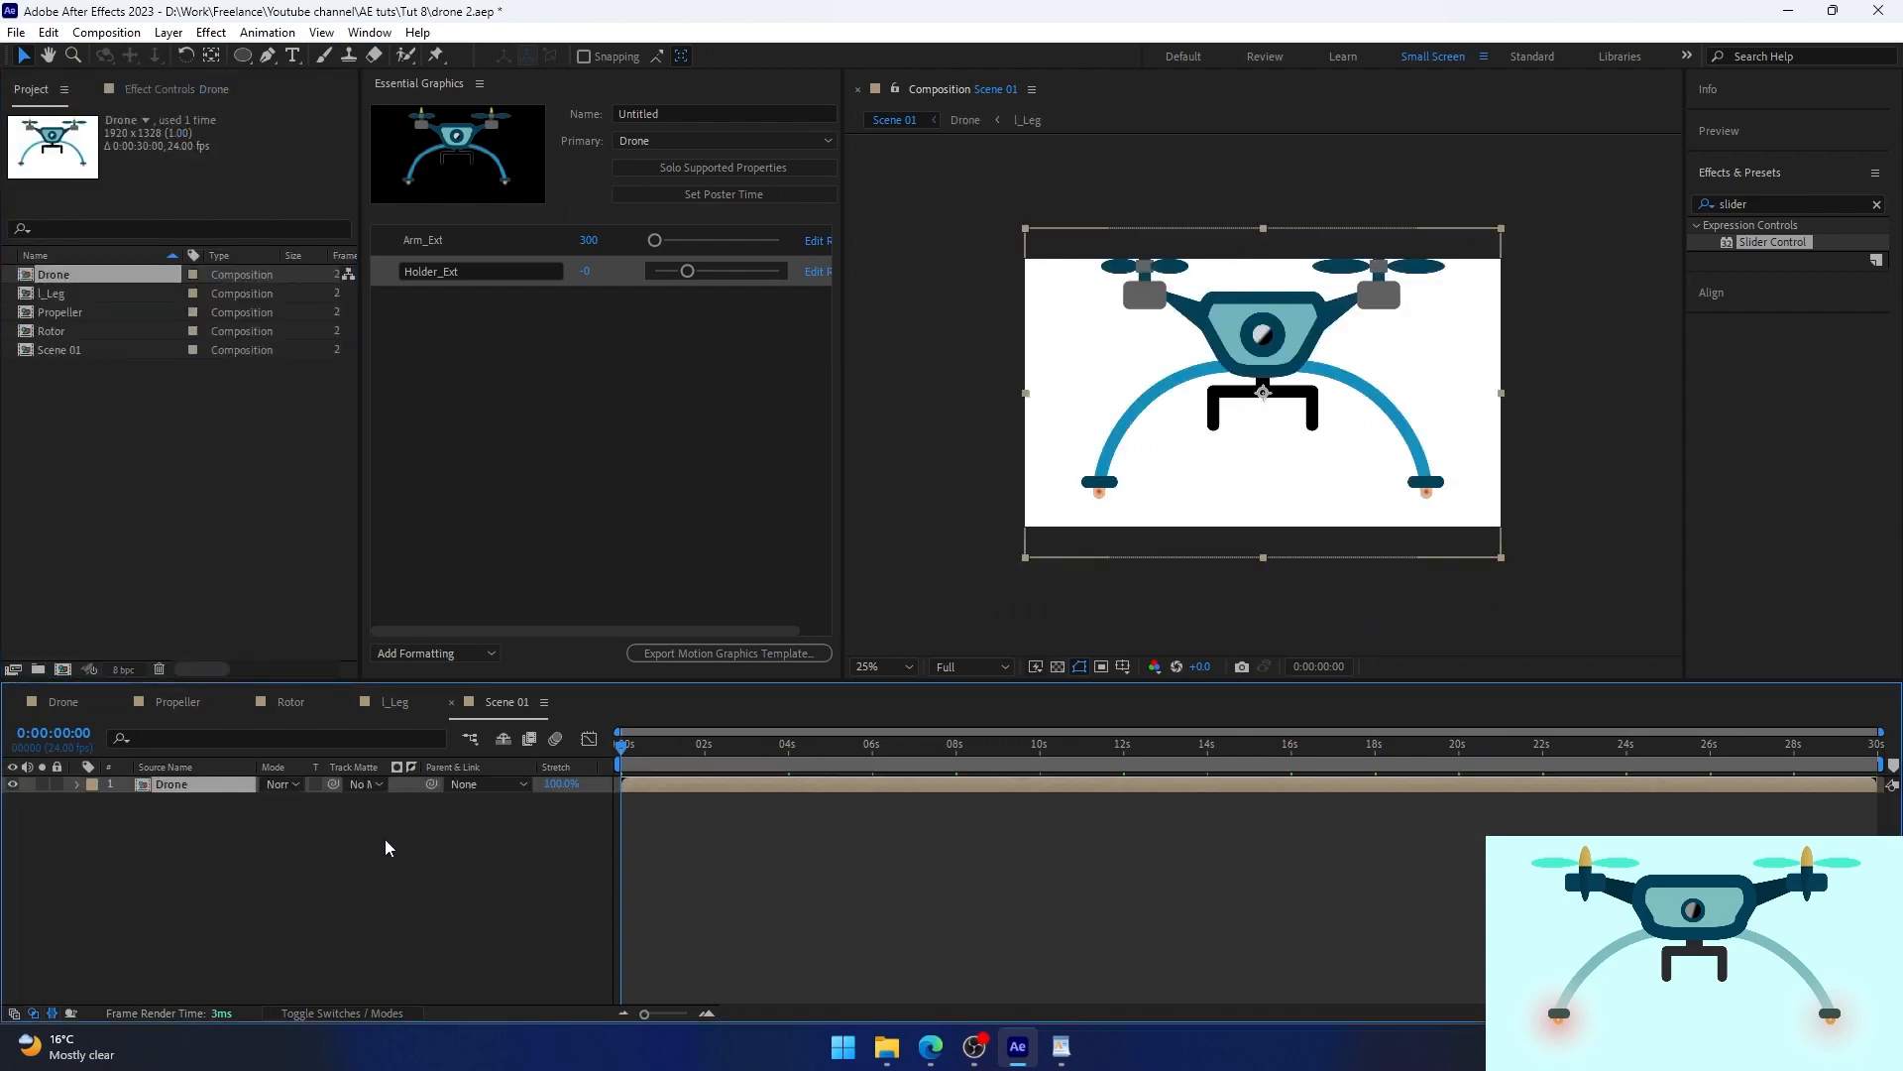
click(74, 784)
click(95, 819)
Try out the Arm_Ext and Holder_Ext essential properties on the Drone layer and undo the changes.
click(162, 835)
click(168, 853)
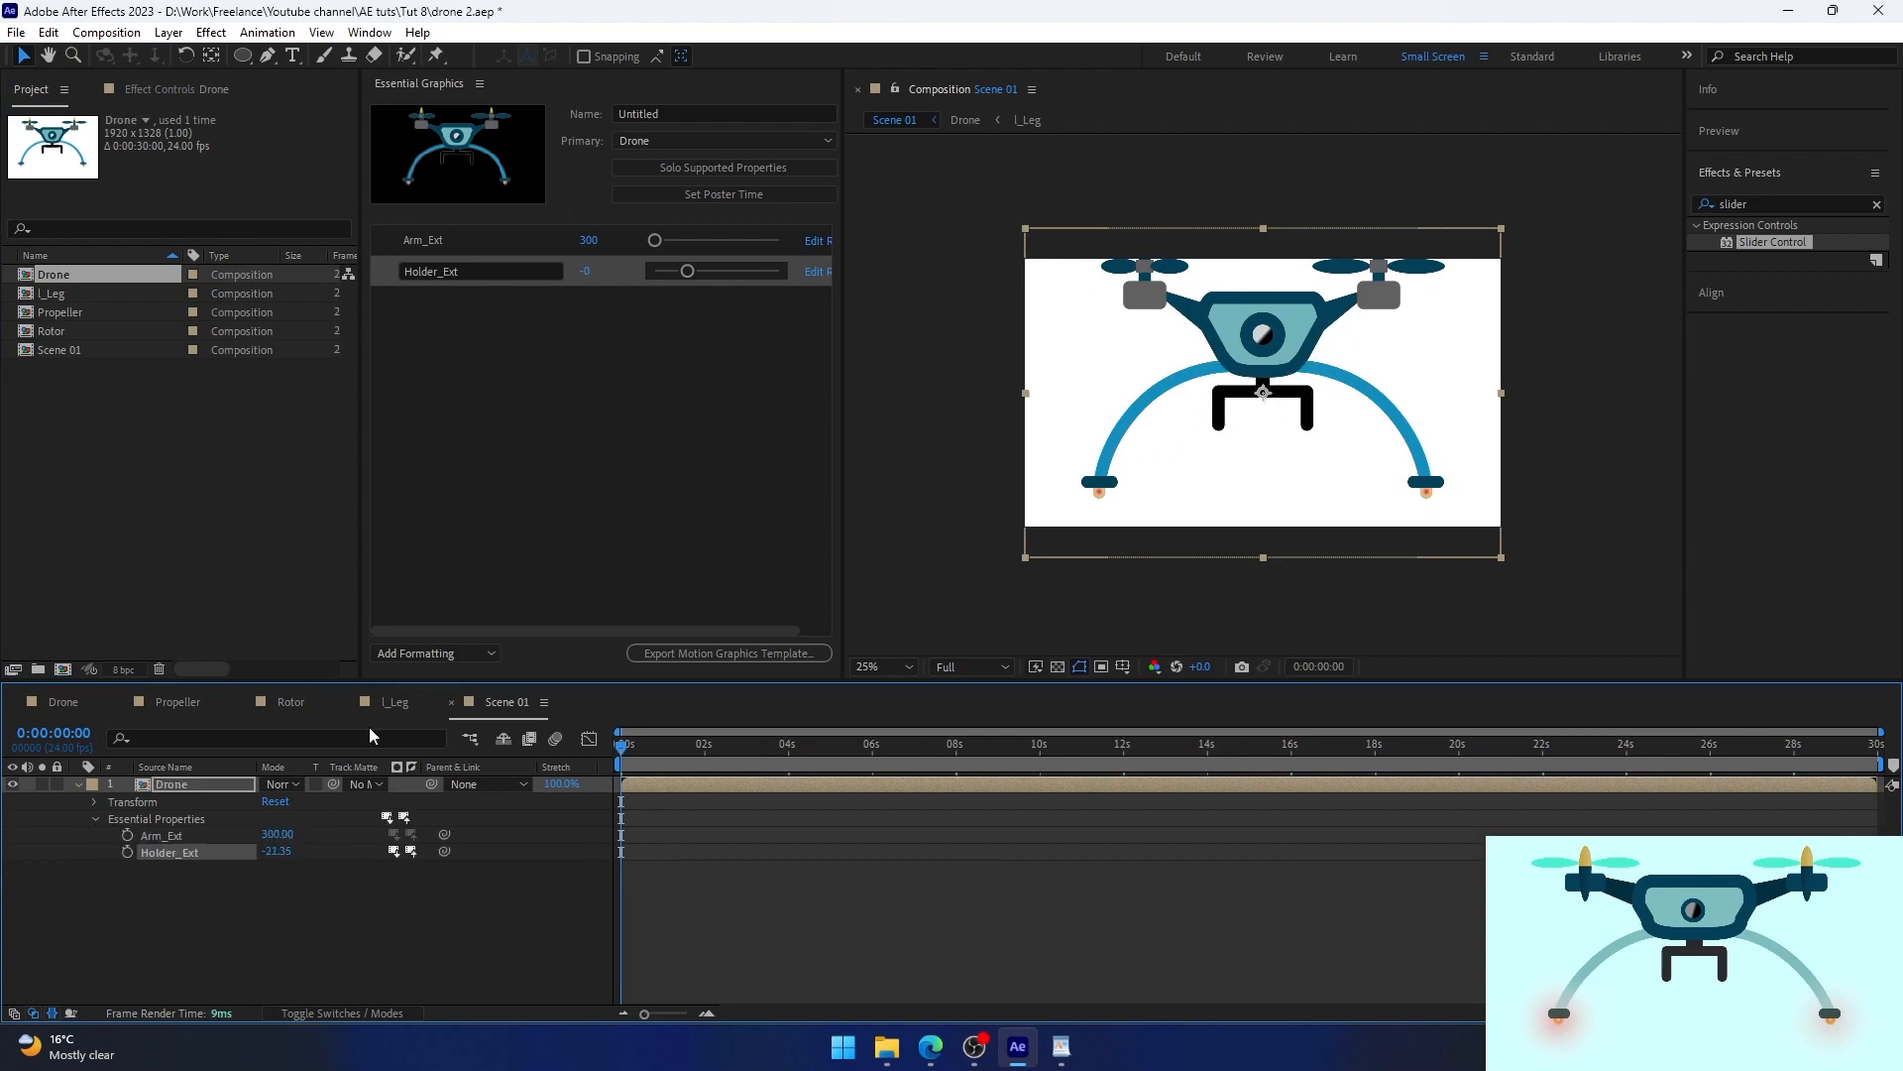
drag(278, 835, 432, 835)
key(ctrl+z)
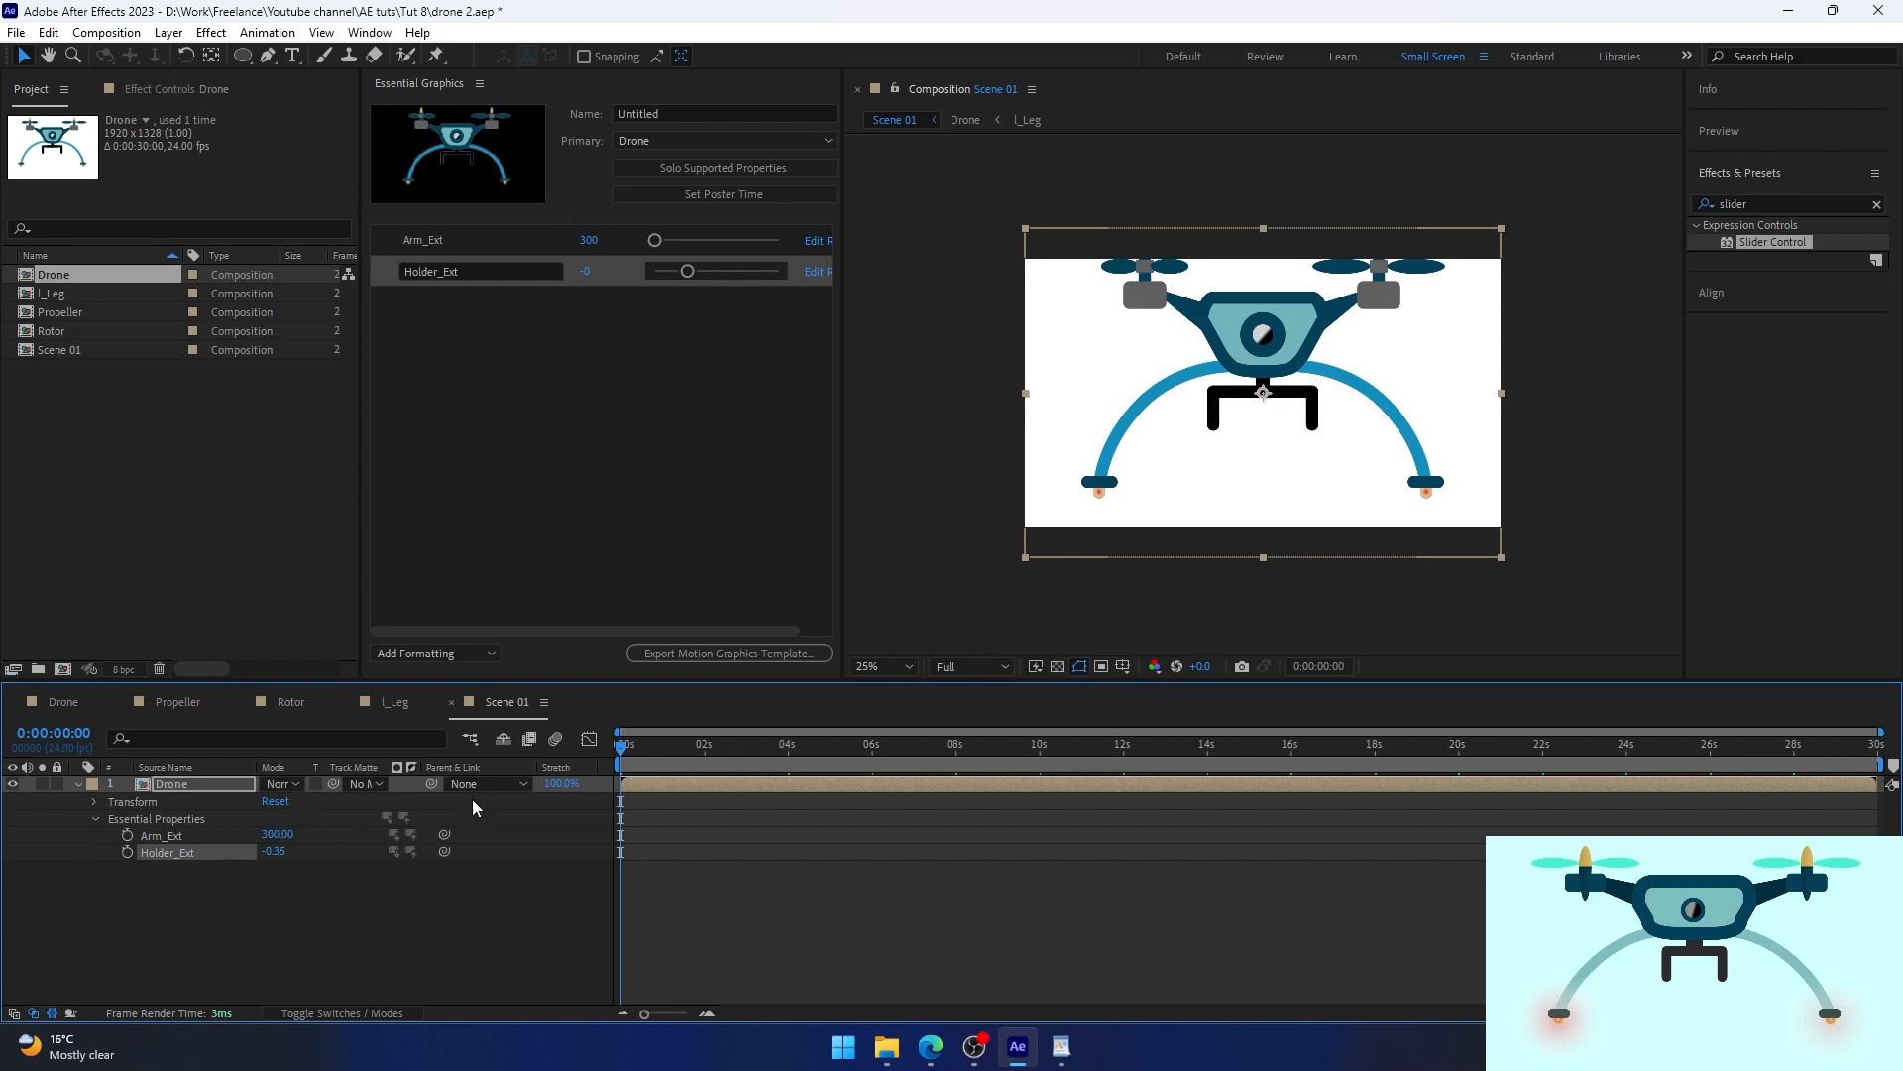
Scale the Drone layer to 39.6% and keyframe its position along a curve from beyond the frame's right edge to the lower centre.
drag(1502, 396, 1361, 405)
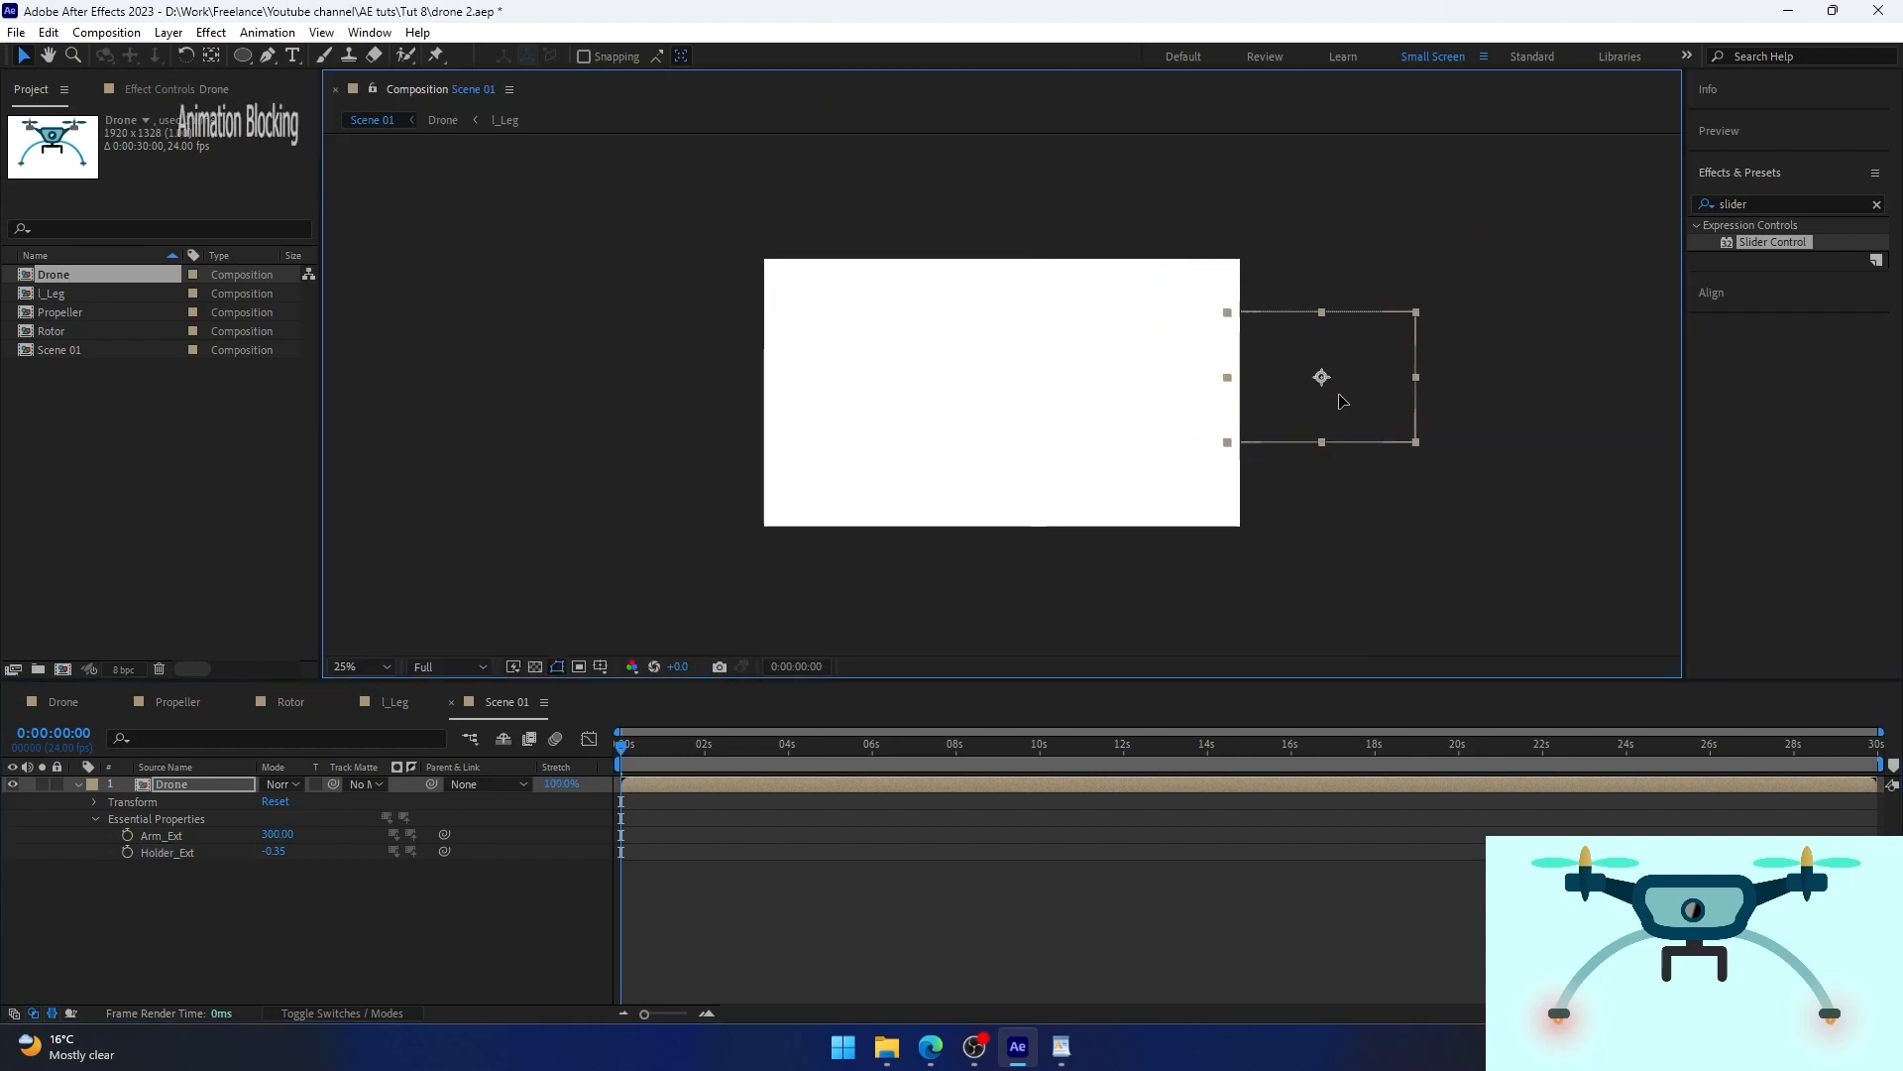
click(96, 801)
drag(1333, 382, 1004, 363)
click(267, 58)
drag(1337, 373, 1153, 376)
Keyframe the Drone's exit beyond the frame's left edge at 0:00:07:23 and curve the motion path with its handles.
click(1001, 749)
drag(1001, 750, 1057, 749)
key(v)
drag(975, 461, 671, 370)
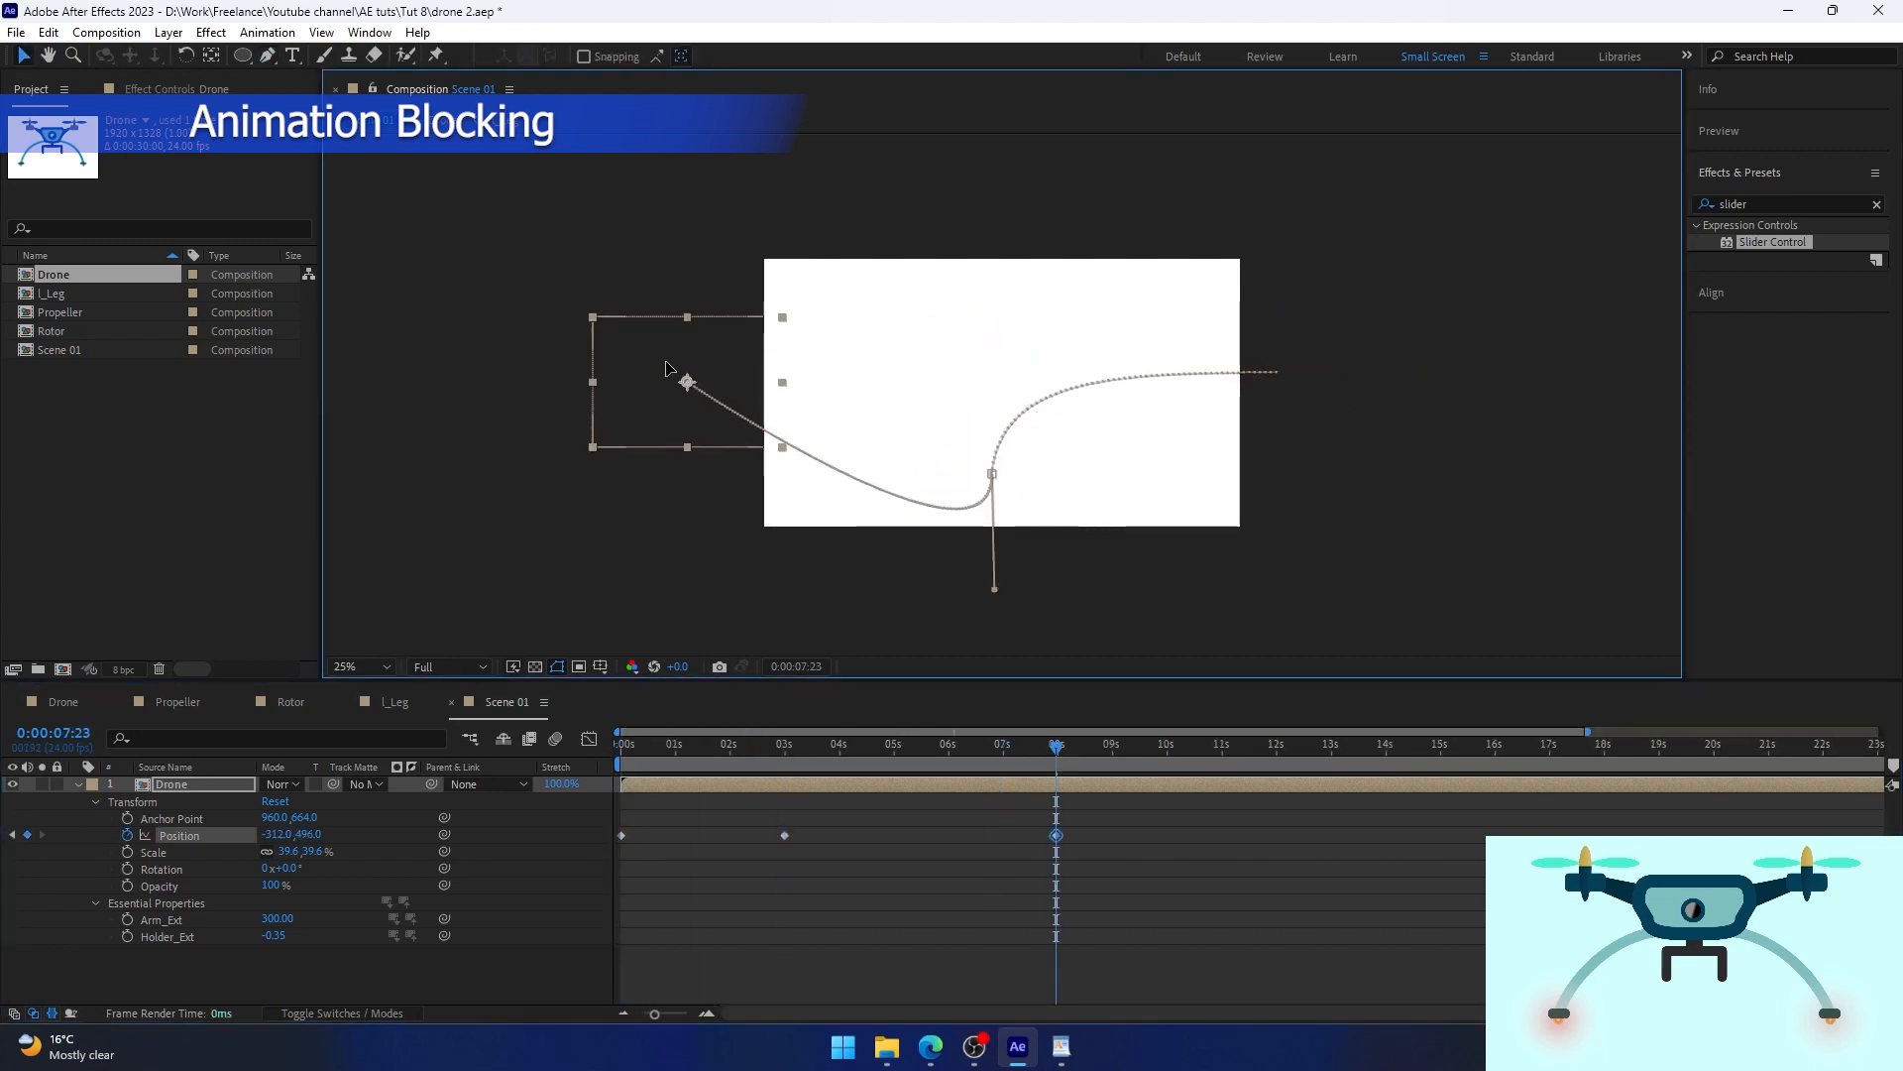
drag(995, 590, 989, 365)
drag(689, 383, 769, 369)
drag(990, 365, 964, 379)
key(v)
Copy the Drone's landing position keyframe to 5 seconds so it stays grounded, and preview the movement.
click(785, 835)
key(ctrl+c)
drag(1057, 747, 895, 748)
key(ctrl+v)
key(space)
Bring up the speed graph for the Drone's landing and take-off position keyframes.
drag(761, 871, 921, 814)
click(589, 739)
key(shift+F3)
drag(851, 750, 784, 842)
right_click(784, 836)
click(843, 732)
key(shift+F3)
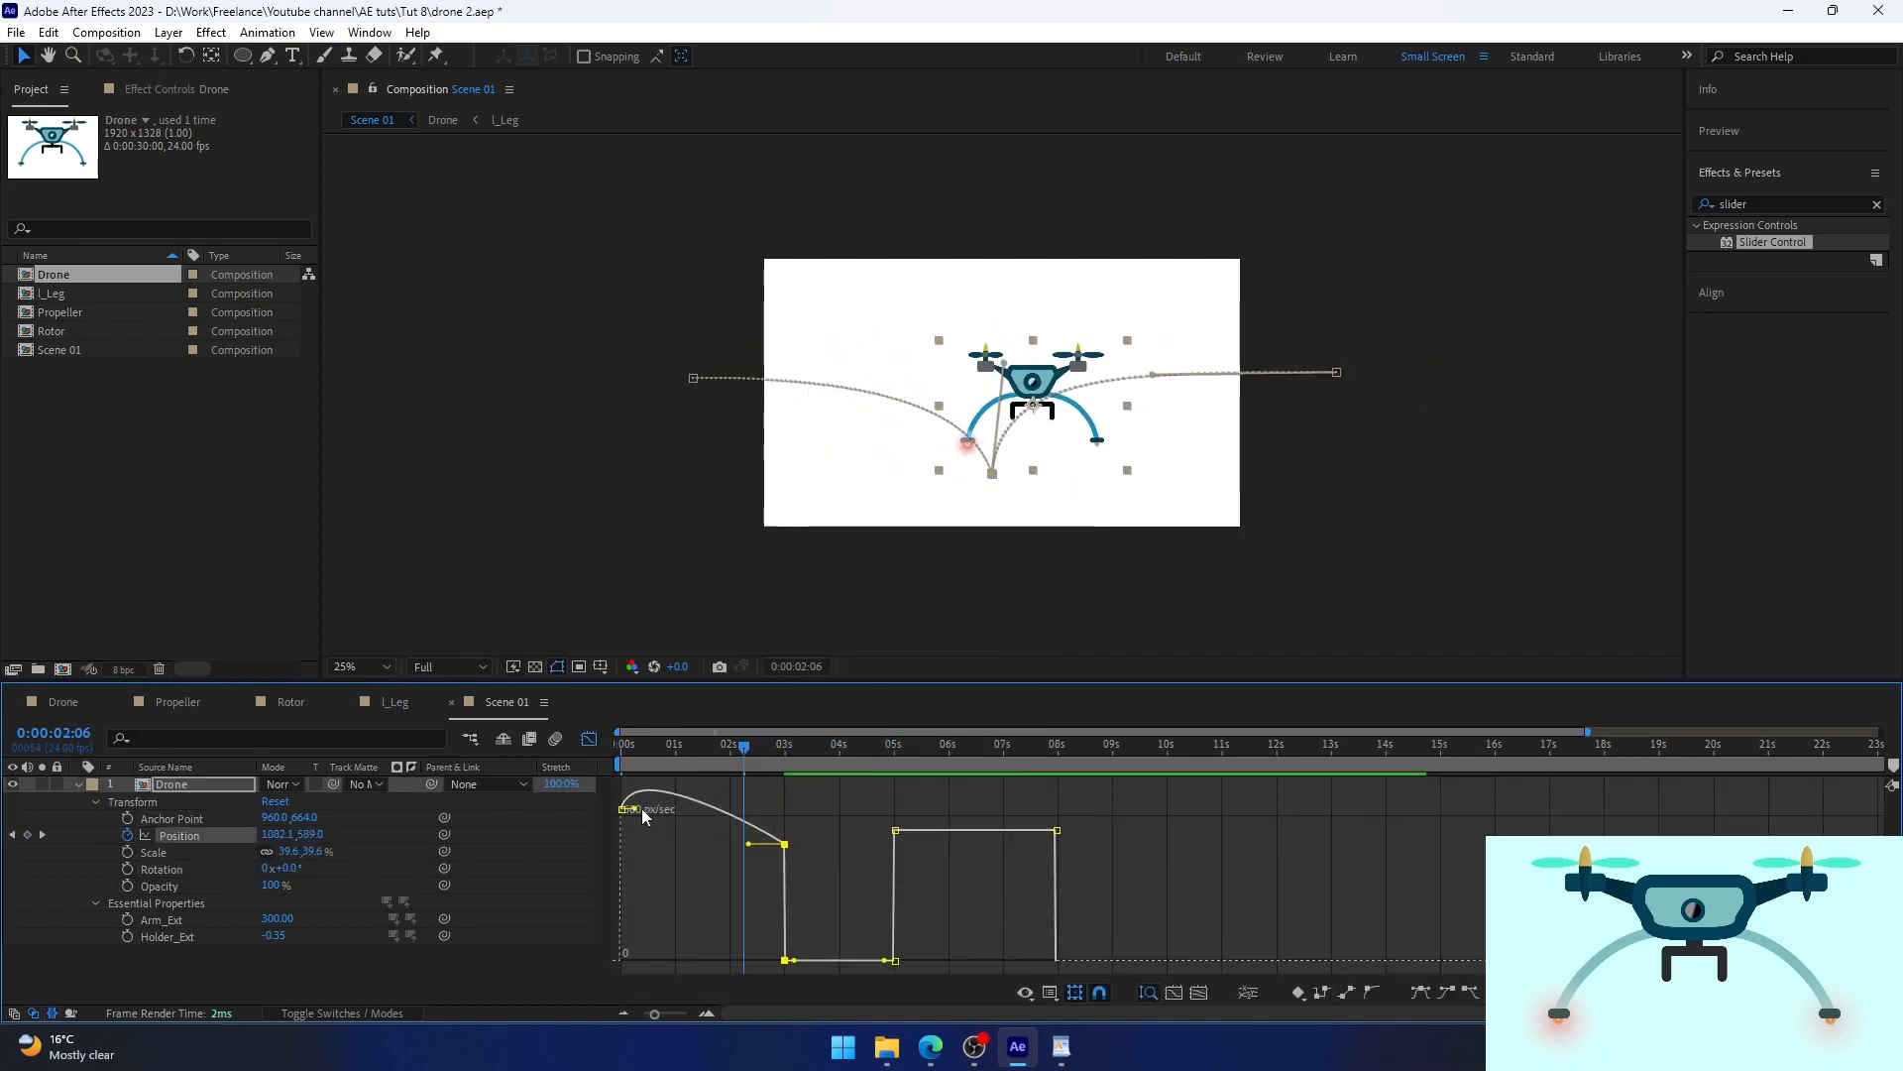
Shape the position speed curves to slow the Drone into its 3-second landing and accelerate it away from the 5-second take-off.
drag(636, 811, 636, 791)
drag(771, 873, 744, 960)
drag(768, 750, 620, 750)
key(space)
key(space)
drag(895, 919, 912, 960)
drag(1056, 919, 1041, 792)
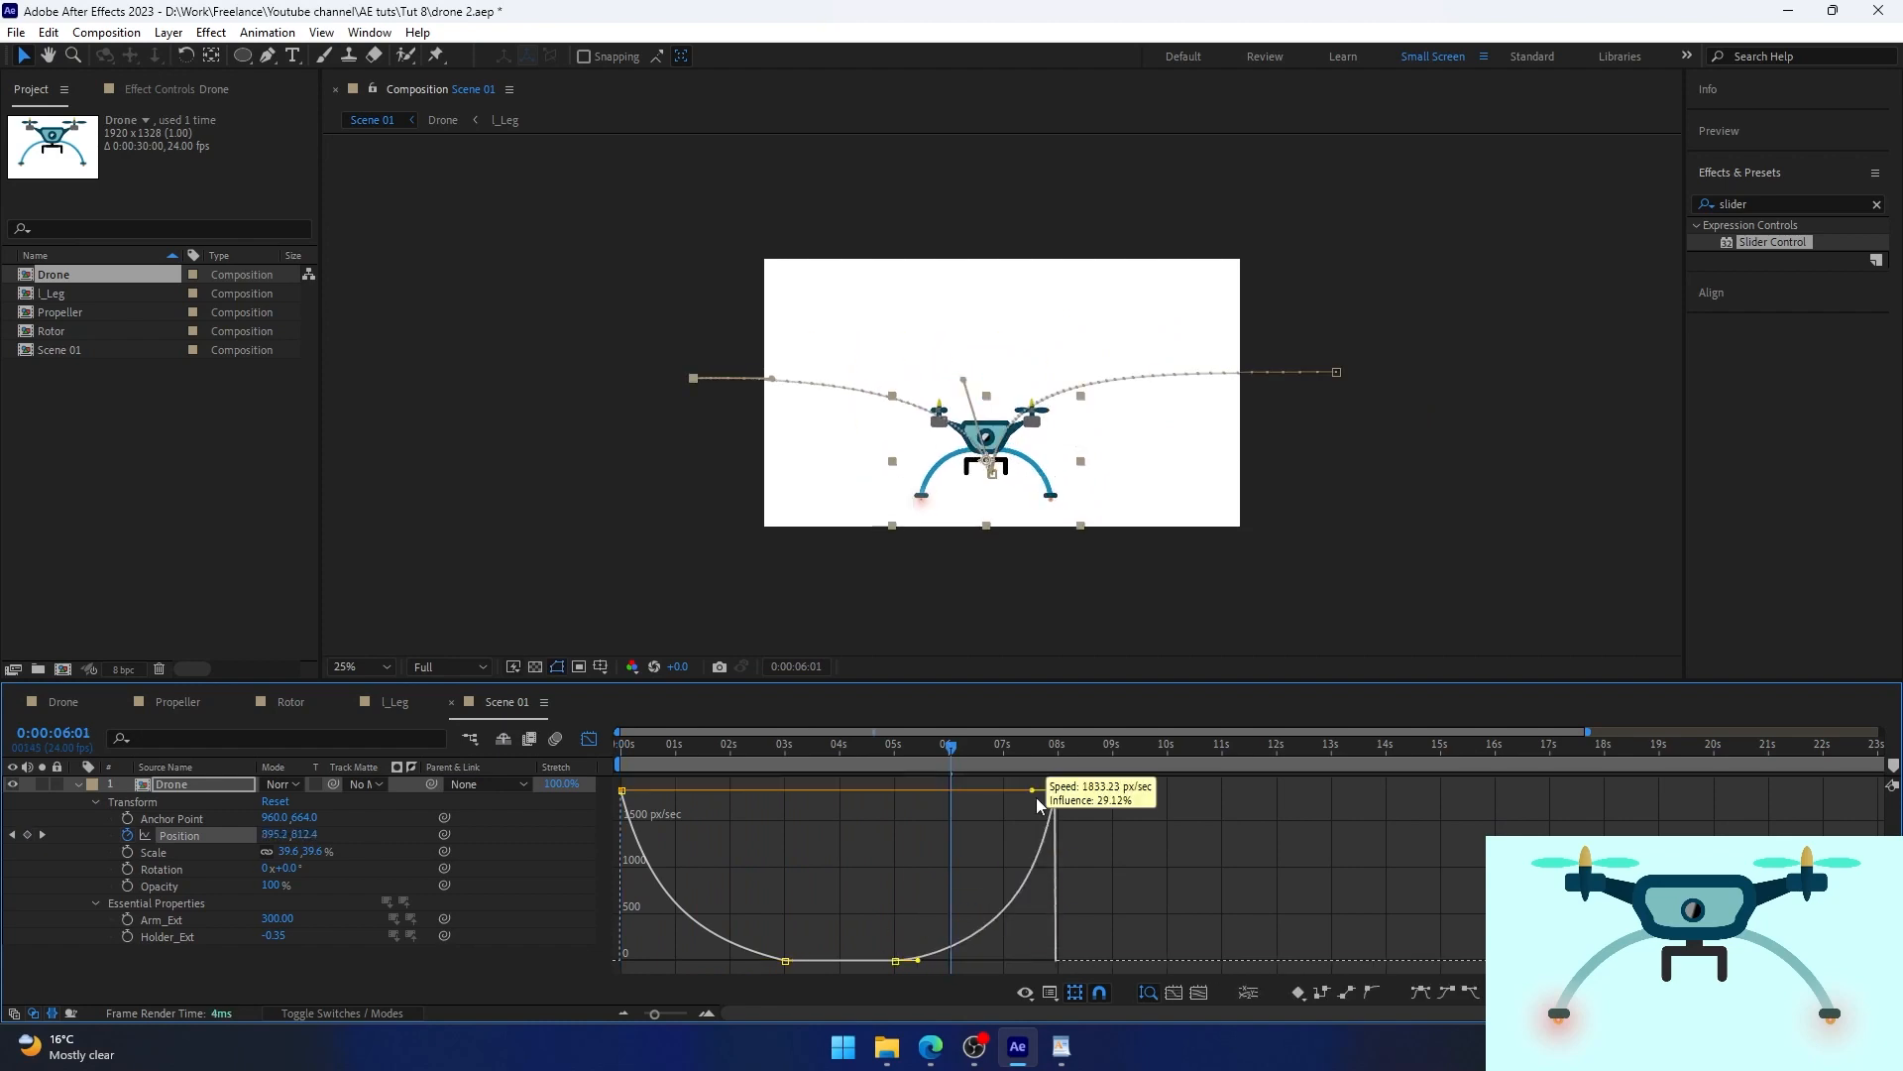
Keyframe the Drone's rotation at about 1.5 seconds and at −30° on the first frame, with Easy Ease.
drag(949, 750, 700, 749)
click(127, 869)
drag(287, 869, 309, 868)
drag(700, 749, 620, 751)
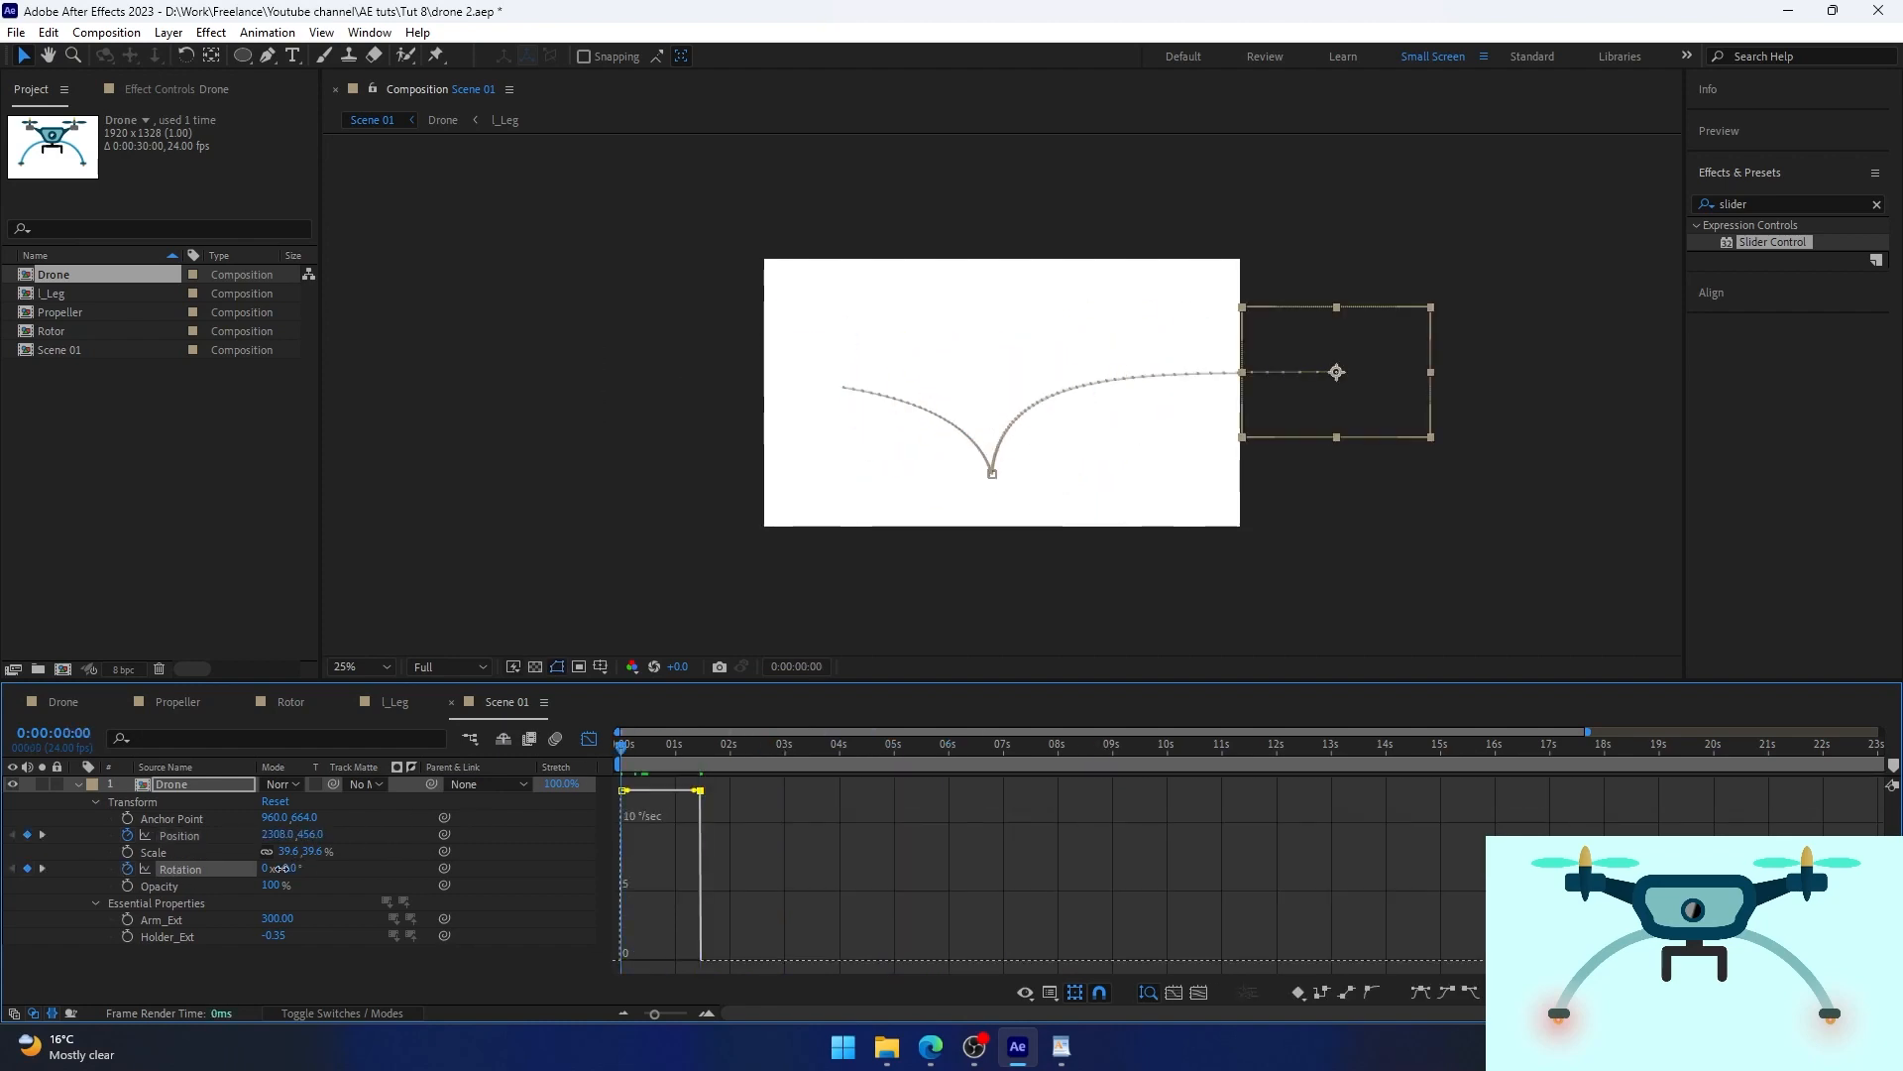
drag(288, 868, 262, 869)
key(shift+F3)
key(F9)
Level the Drone's rotation to 0° at 3 seconds and hold it with a keyframe at 5 seconds.
drag(620, 751, 788, 759)
drag(287, 868, 265, 868)
drag(784, 751, 976, 752)
click(27, 869)
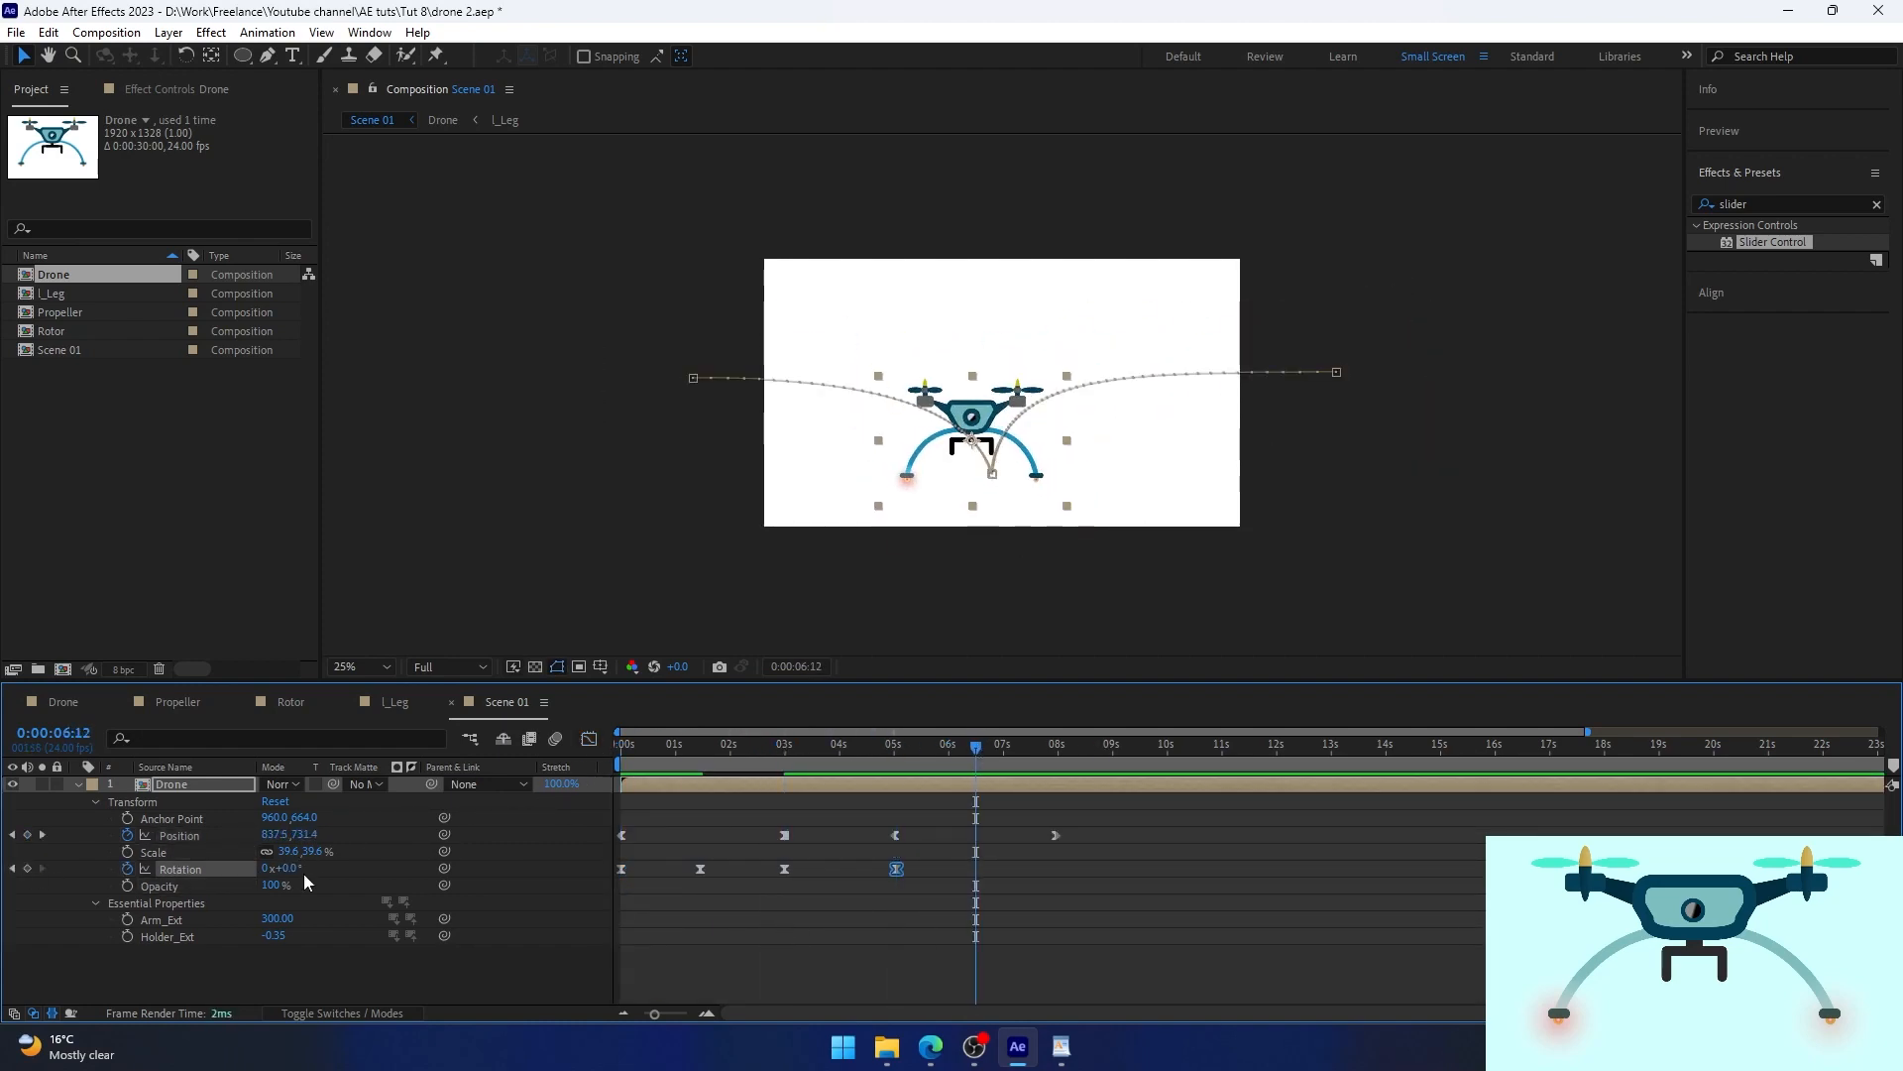
Set the Drone's rotation to −12° at 0:00:06:12 and shift the 5-second rotation keyframe slightly later.
drag(287, 868, 268, 869)
drag(976, 751, 897, 751)
drag(893, 871, 898, 873)
Copy the Drone's first rotation keyframe to 0:00:07:23 and preview the flight.
drag(897, 750, 1056, 752)
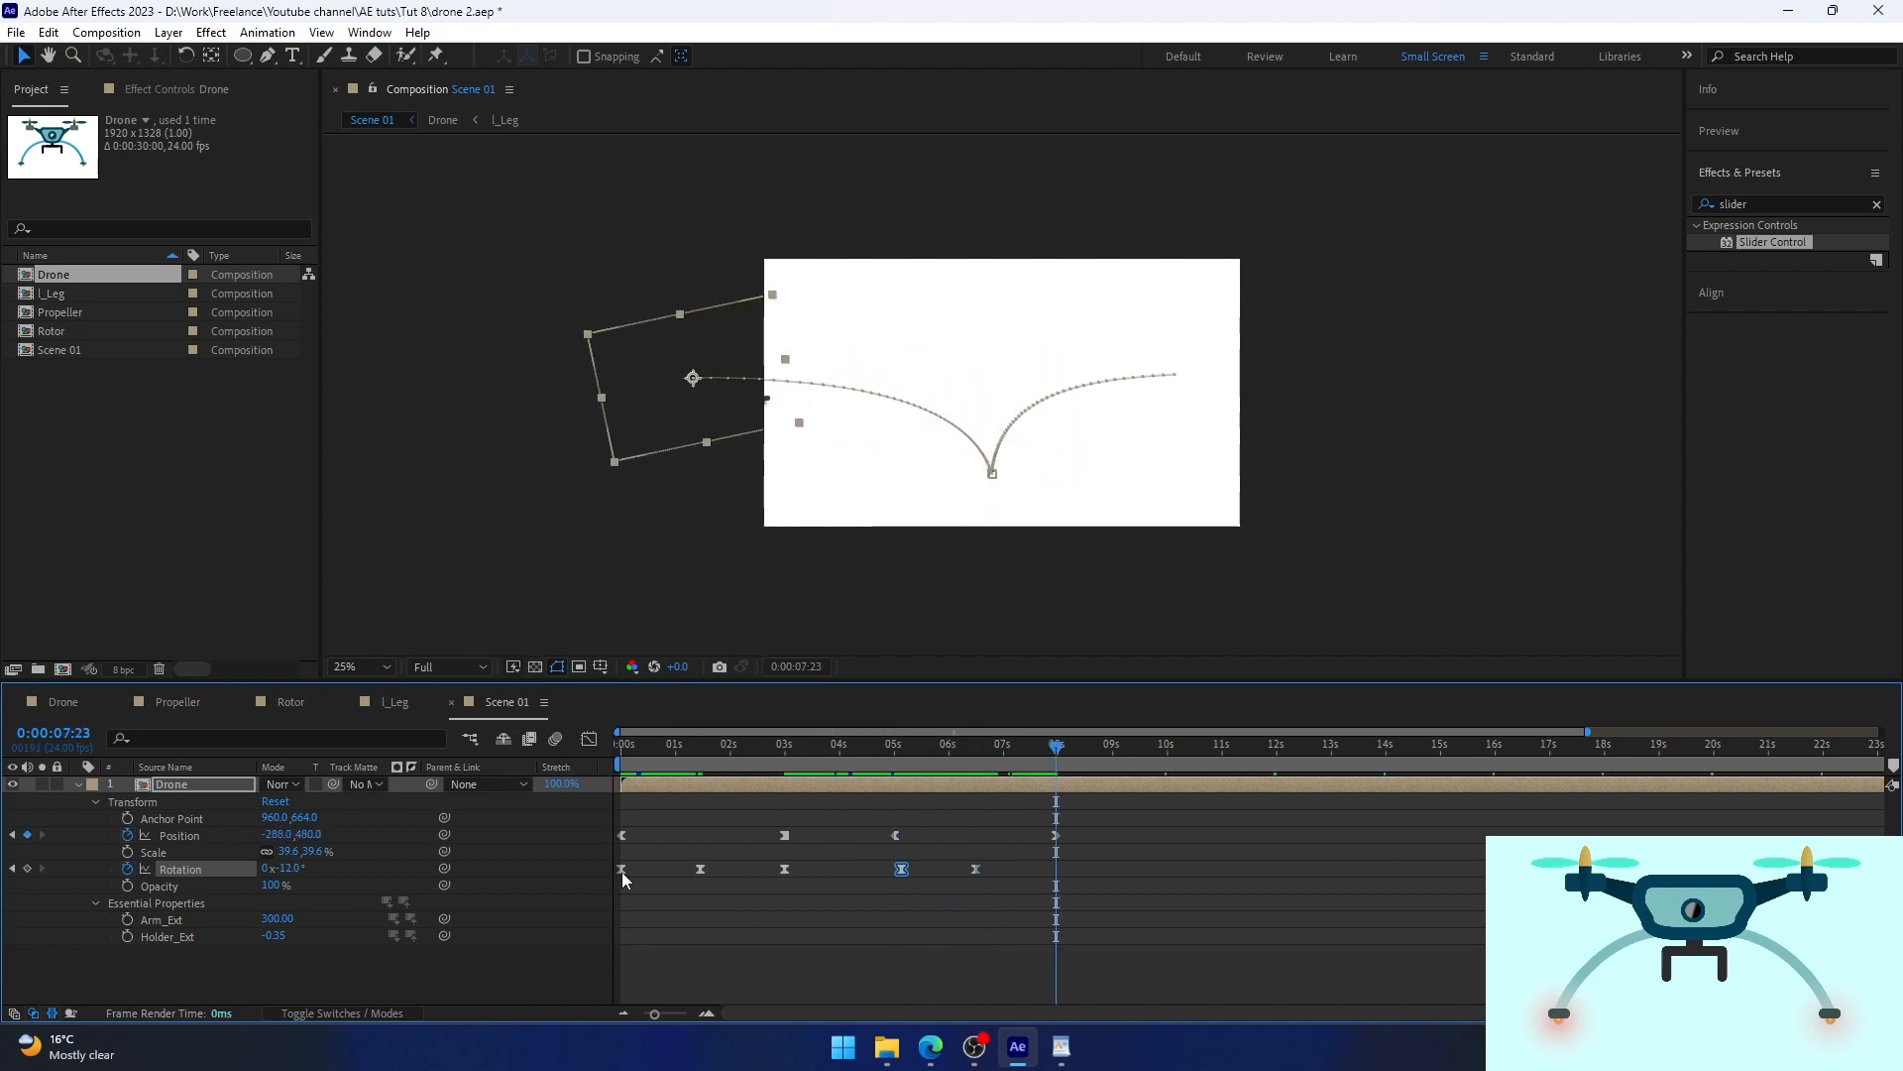
click(622, 870)
key(ctrl+c)
drag(621, 751, 1055, 758)
key(ctrl+v)
key(space)
key(space)
Set the Drone's final X position to −339, end the work area at 0:00:07:23, and preview the animation.
drag(274, 833, 224, 833)
key(n)
key(space)
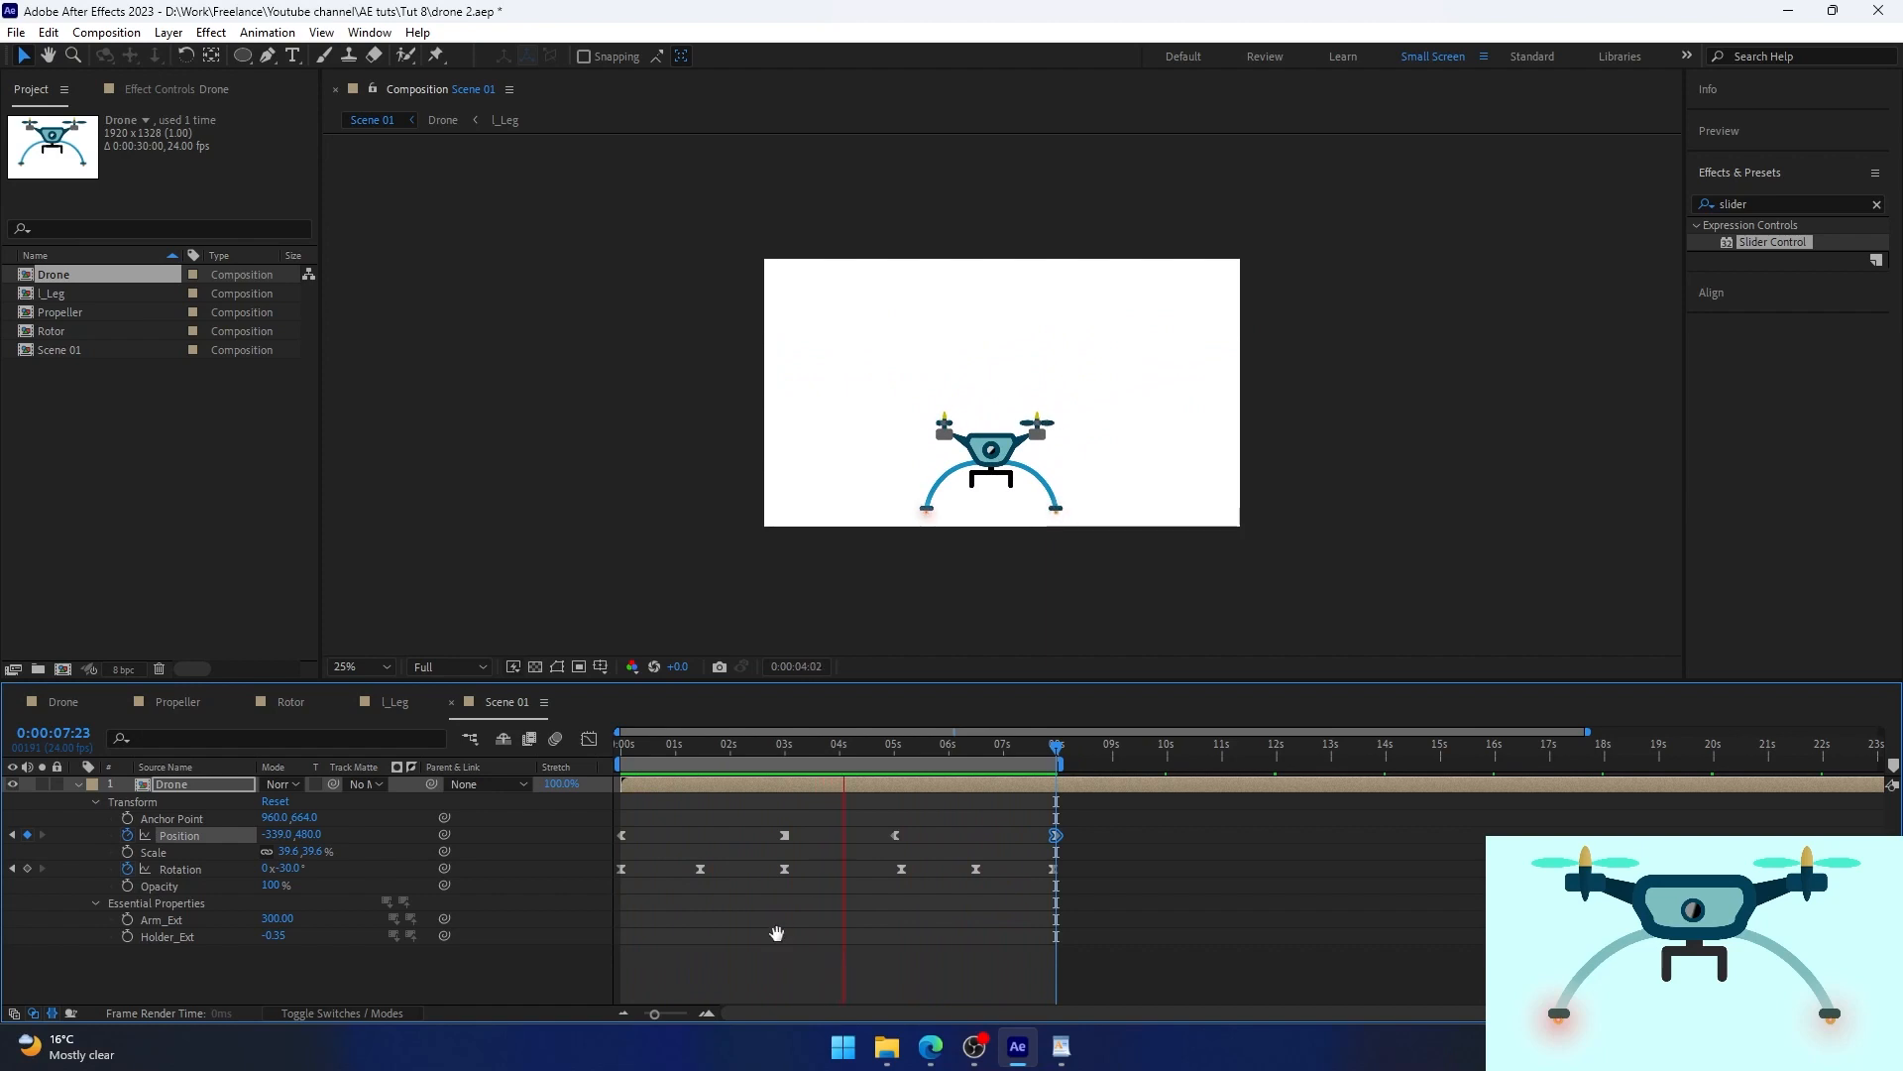
key(space)
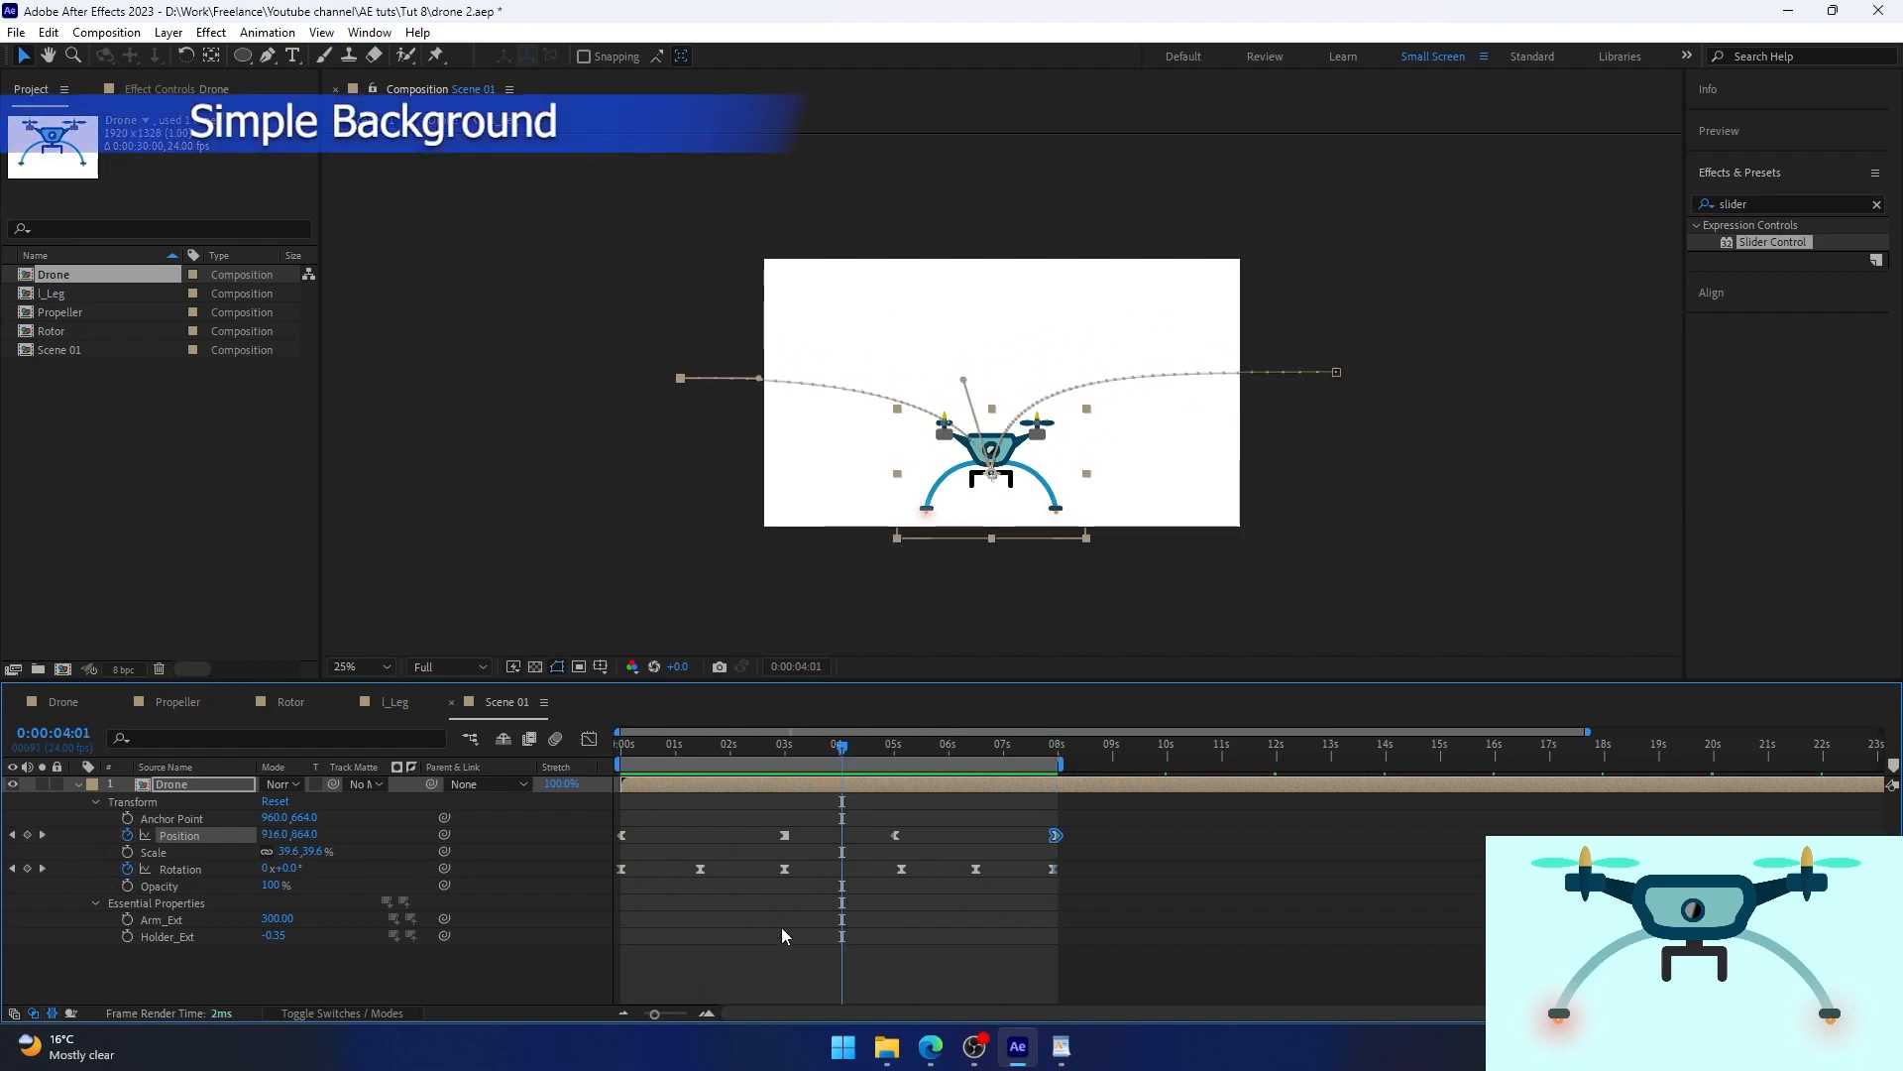
Create a 1920 x 1080 pale cyan solid in Scene 01 and send it behind the Drone layer.
click(77, 785)
click(680, 813)
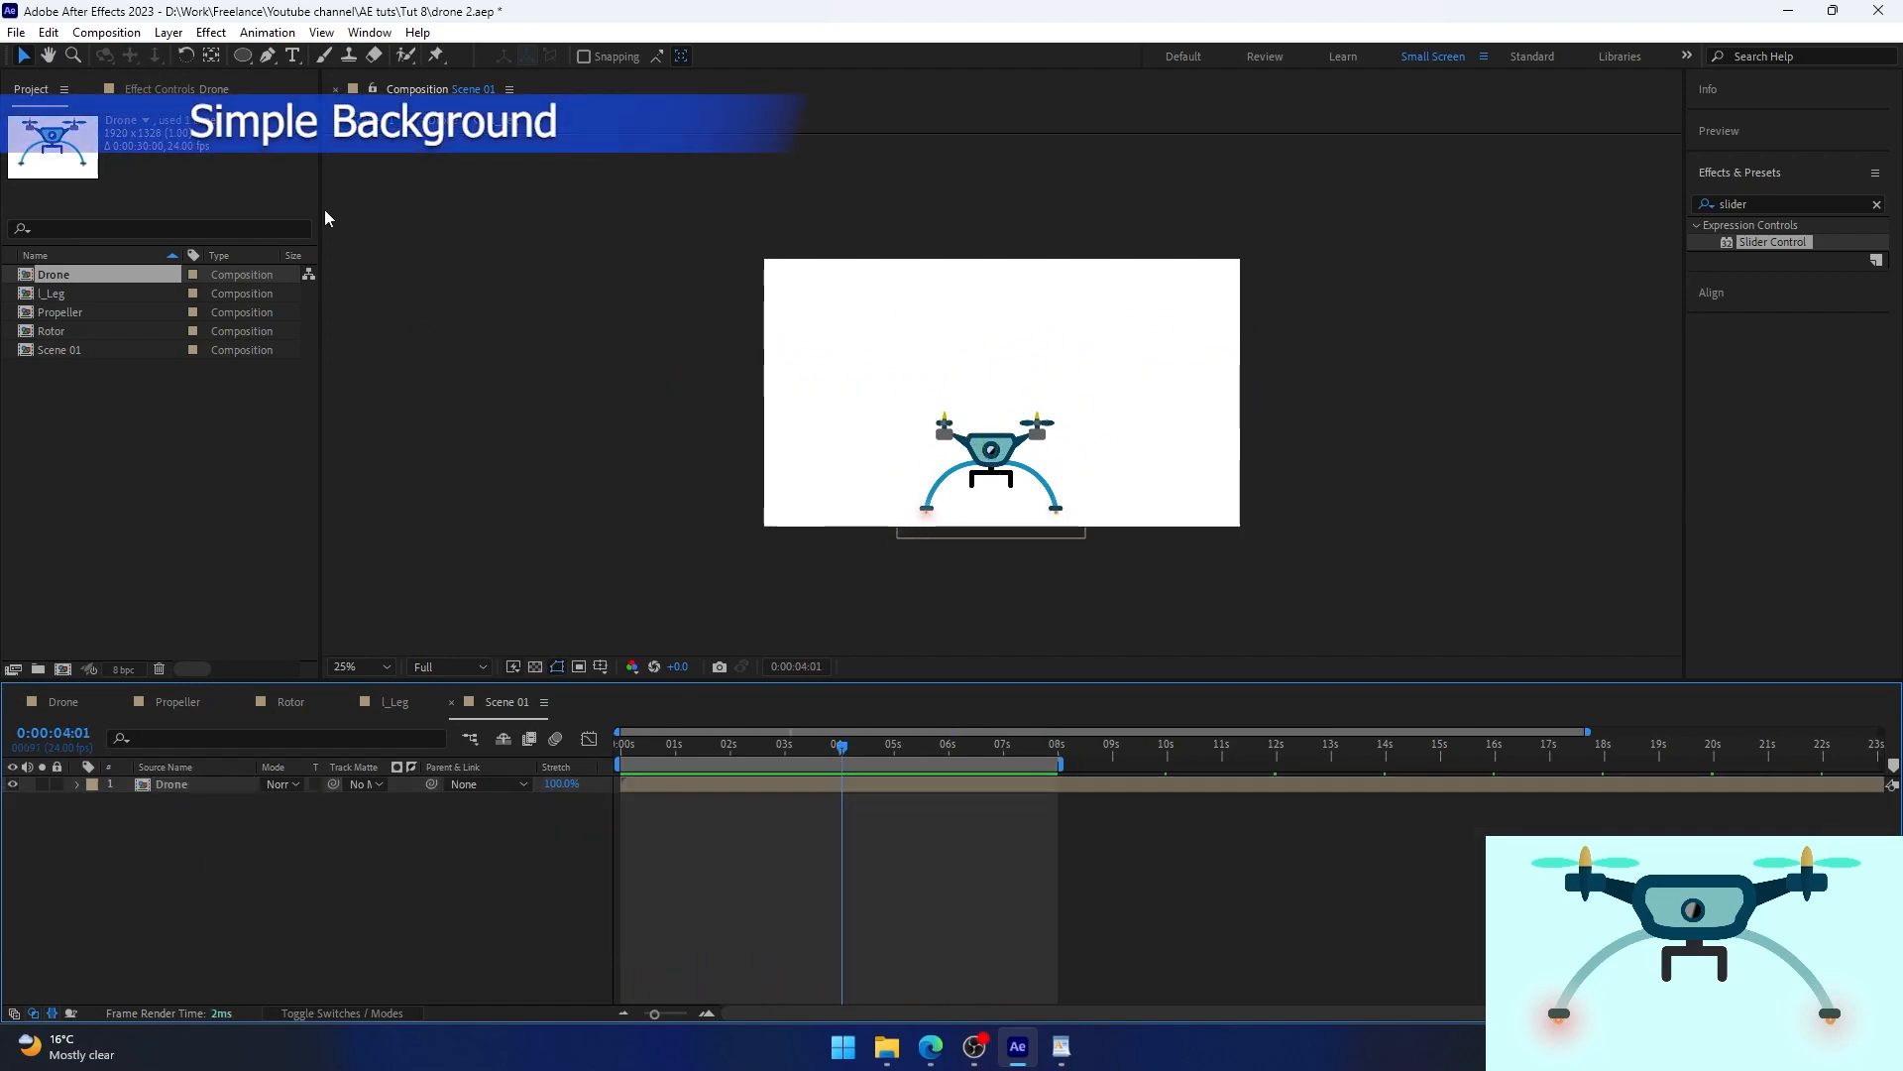
right_click(393, 843)
mouse_move(442, 595)
click(694, 646)
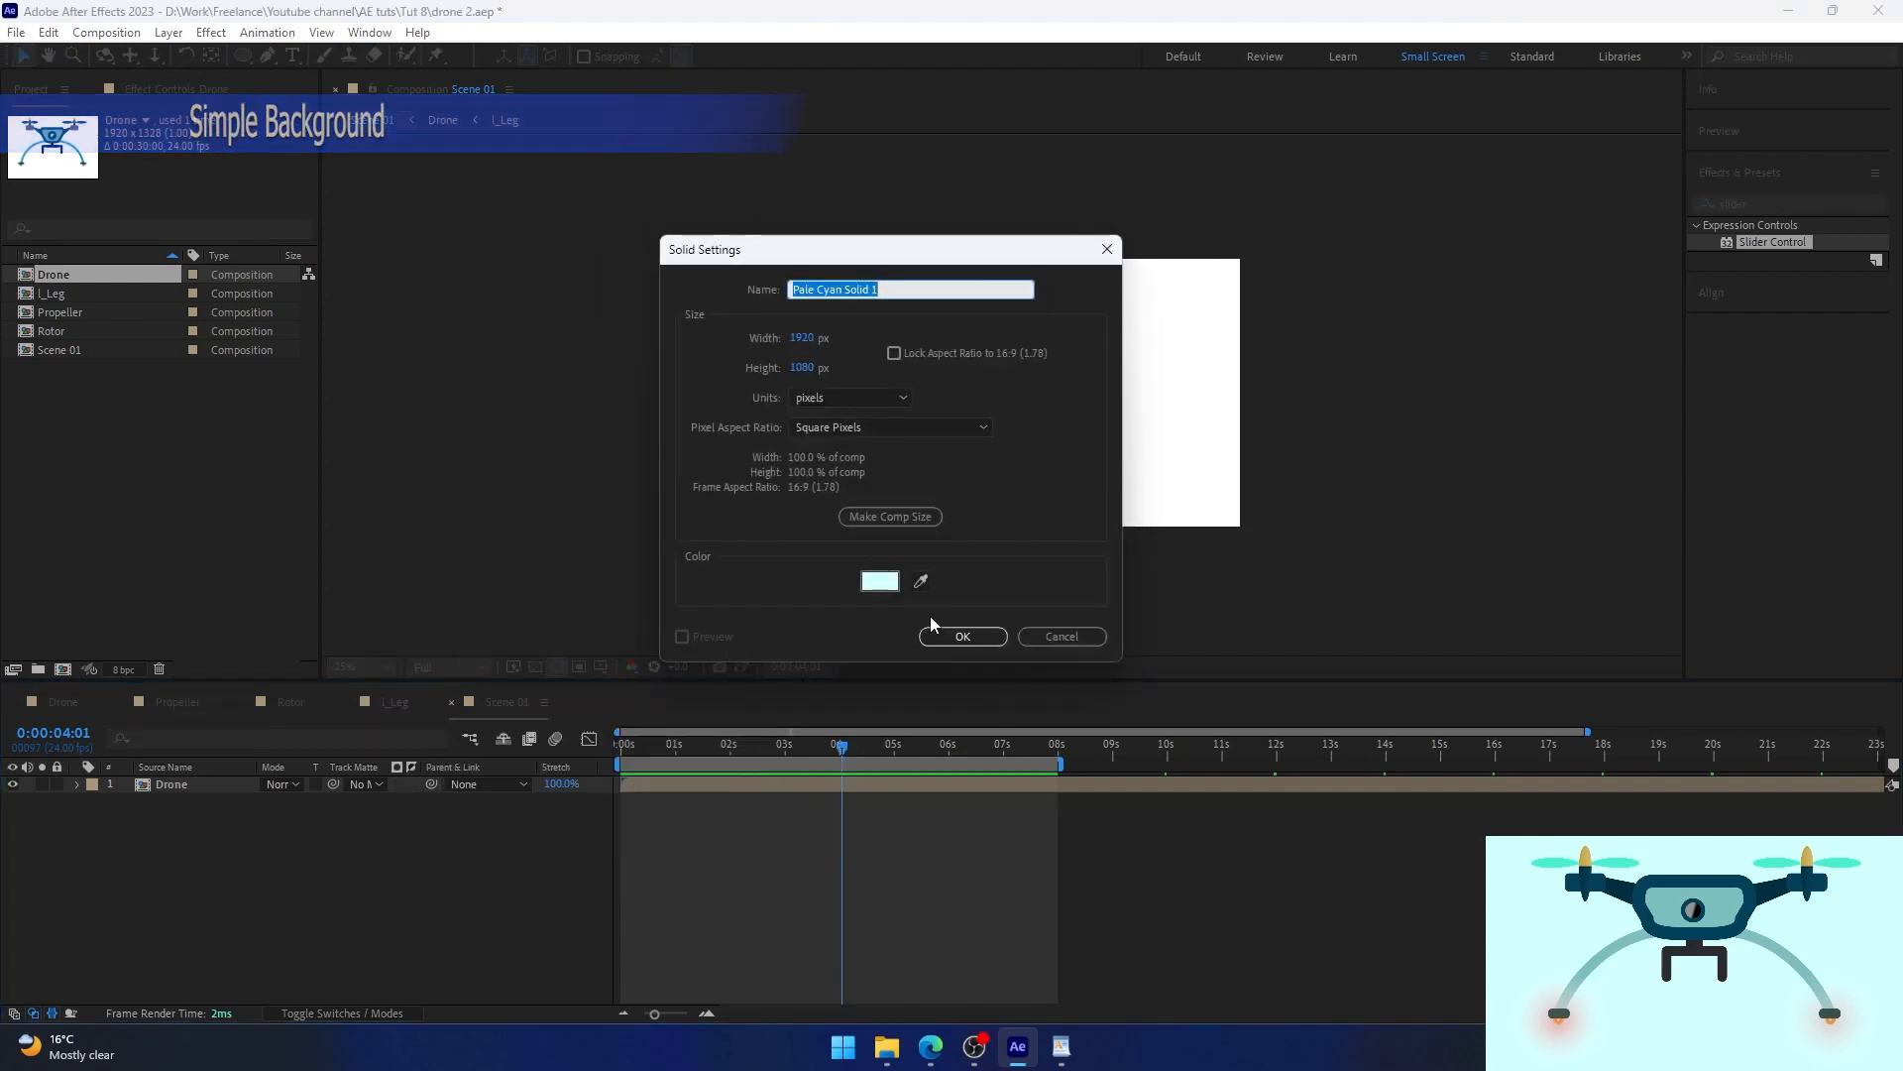
click(880, 581)
click(691, 655)
key(Return)
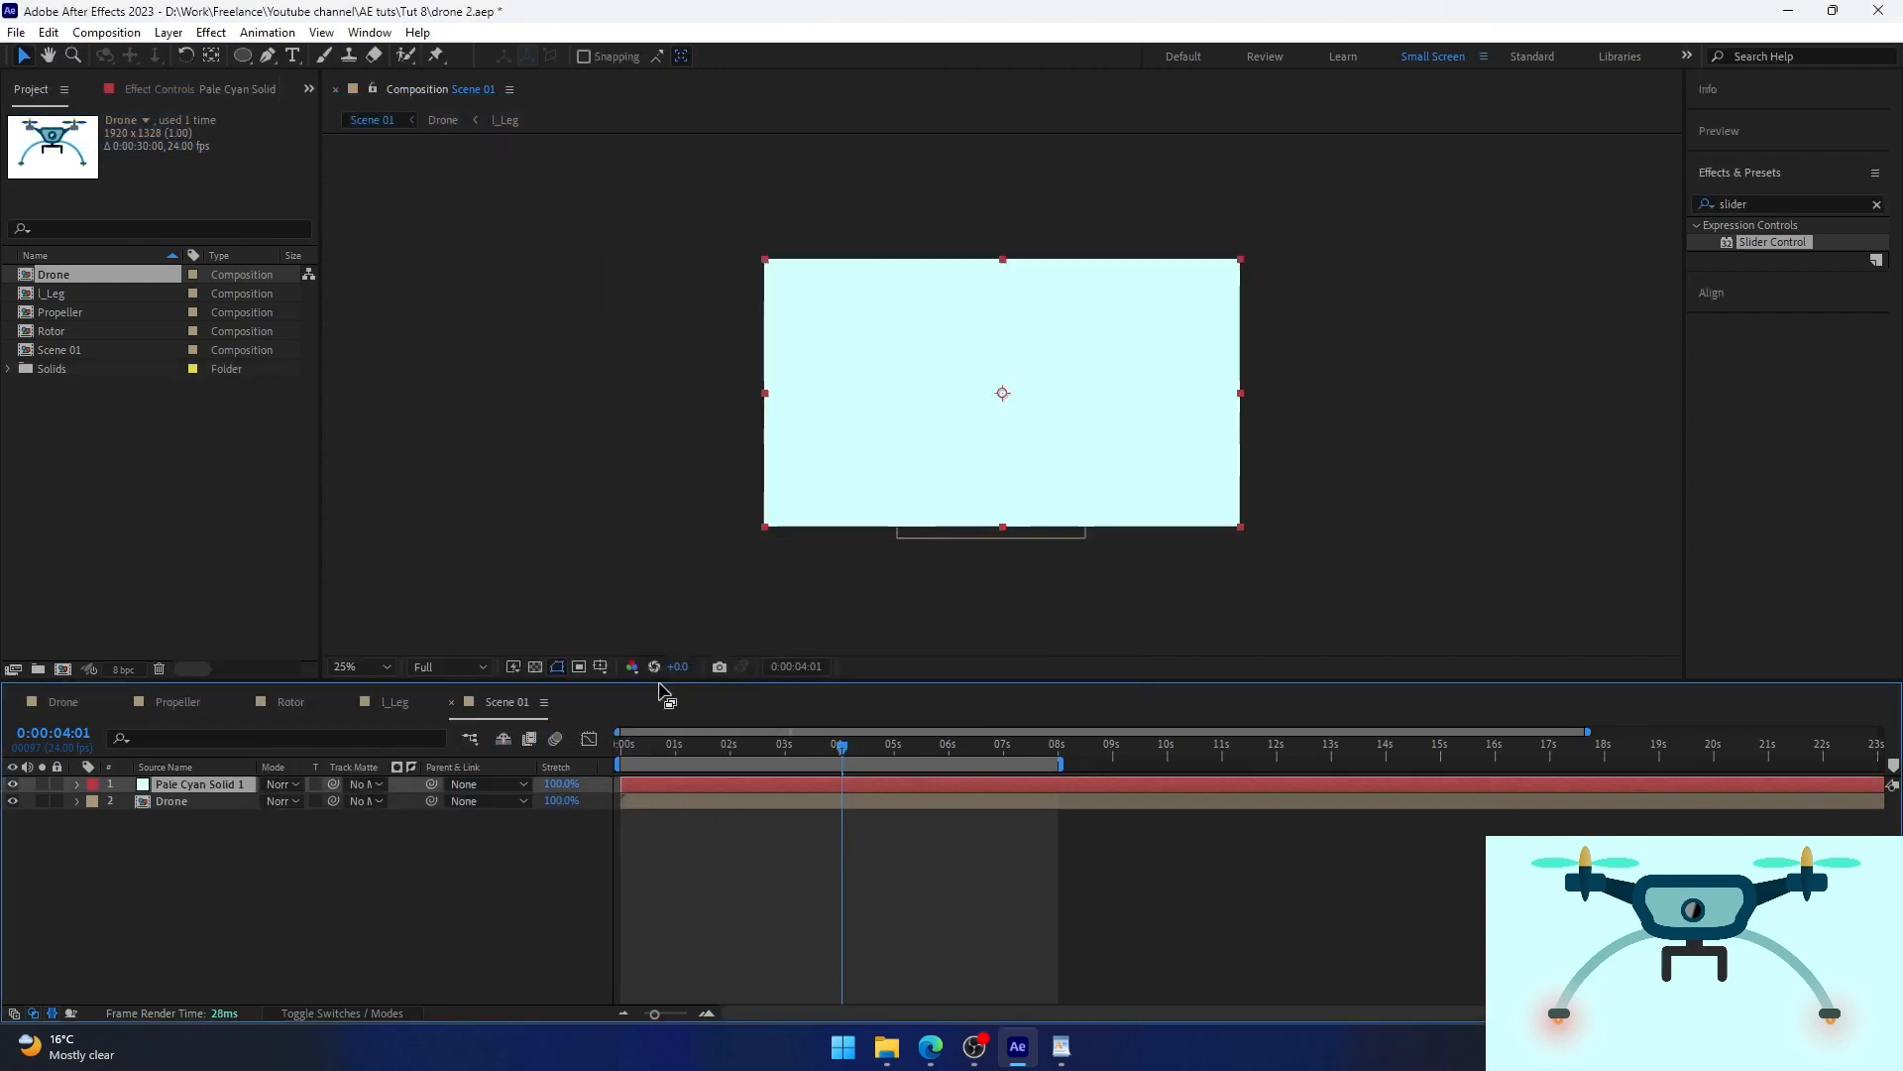
key(ctrl+shift+bracketleft)
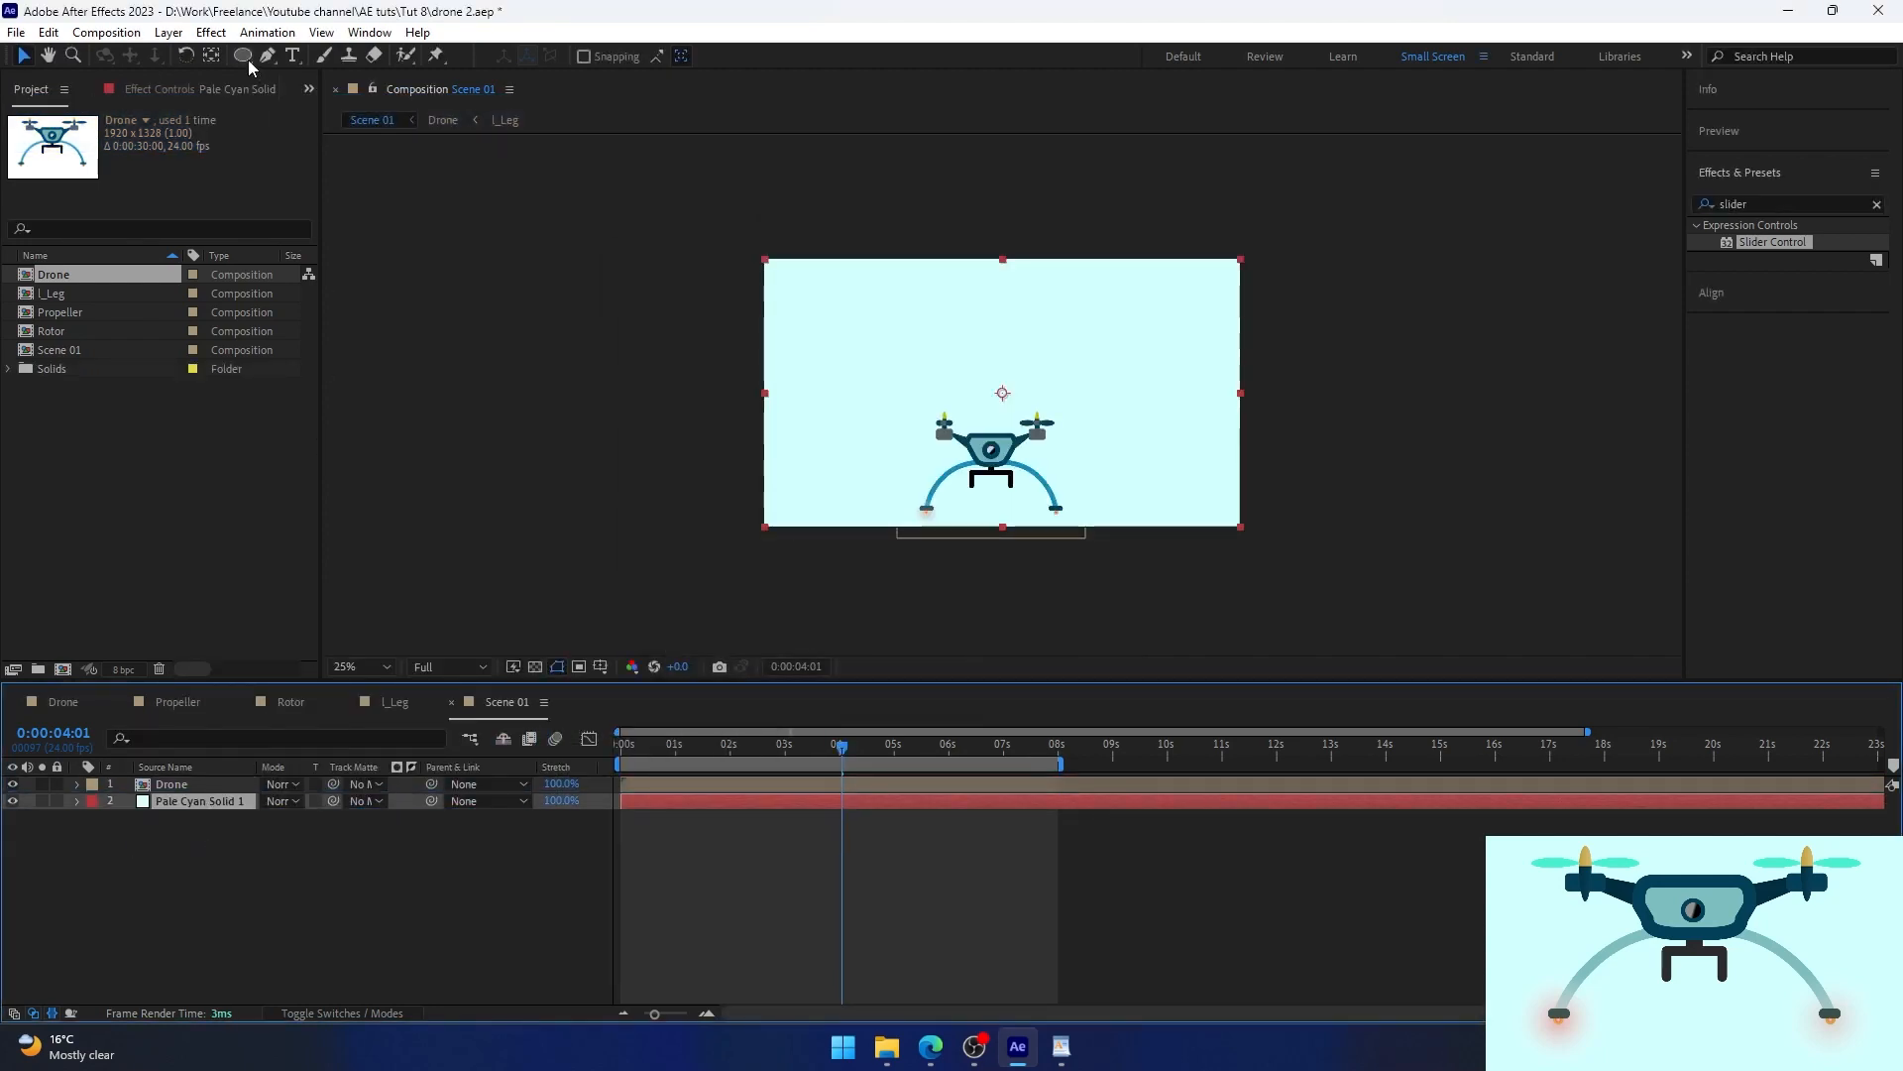
Draw a rectangle across the lower part of the frame as the ground and remove its stroke.
drag(249, 65, 282, 71)
click(714, 578)
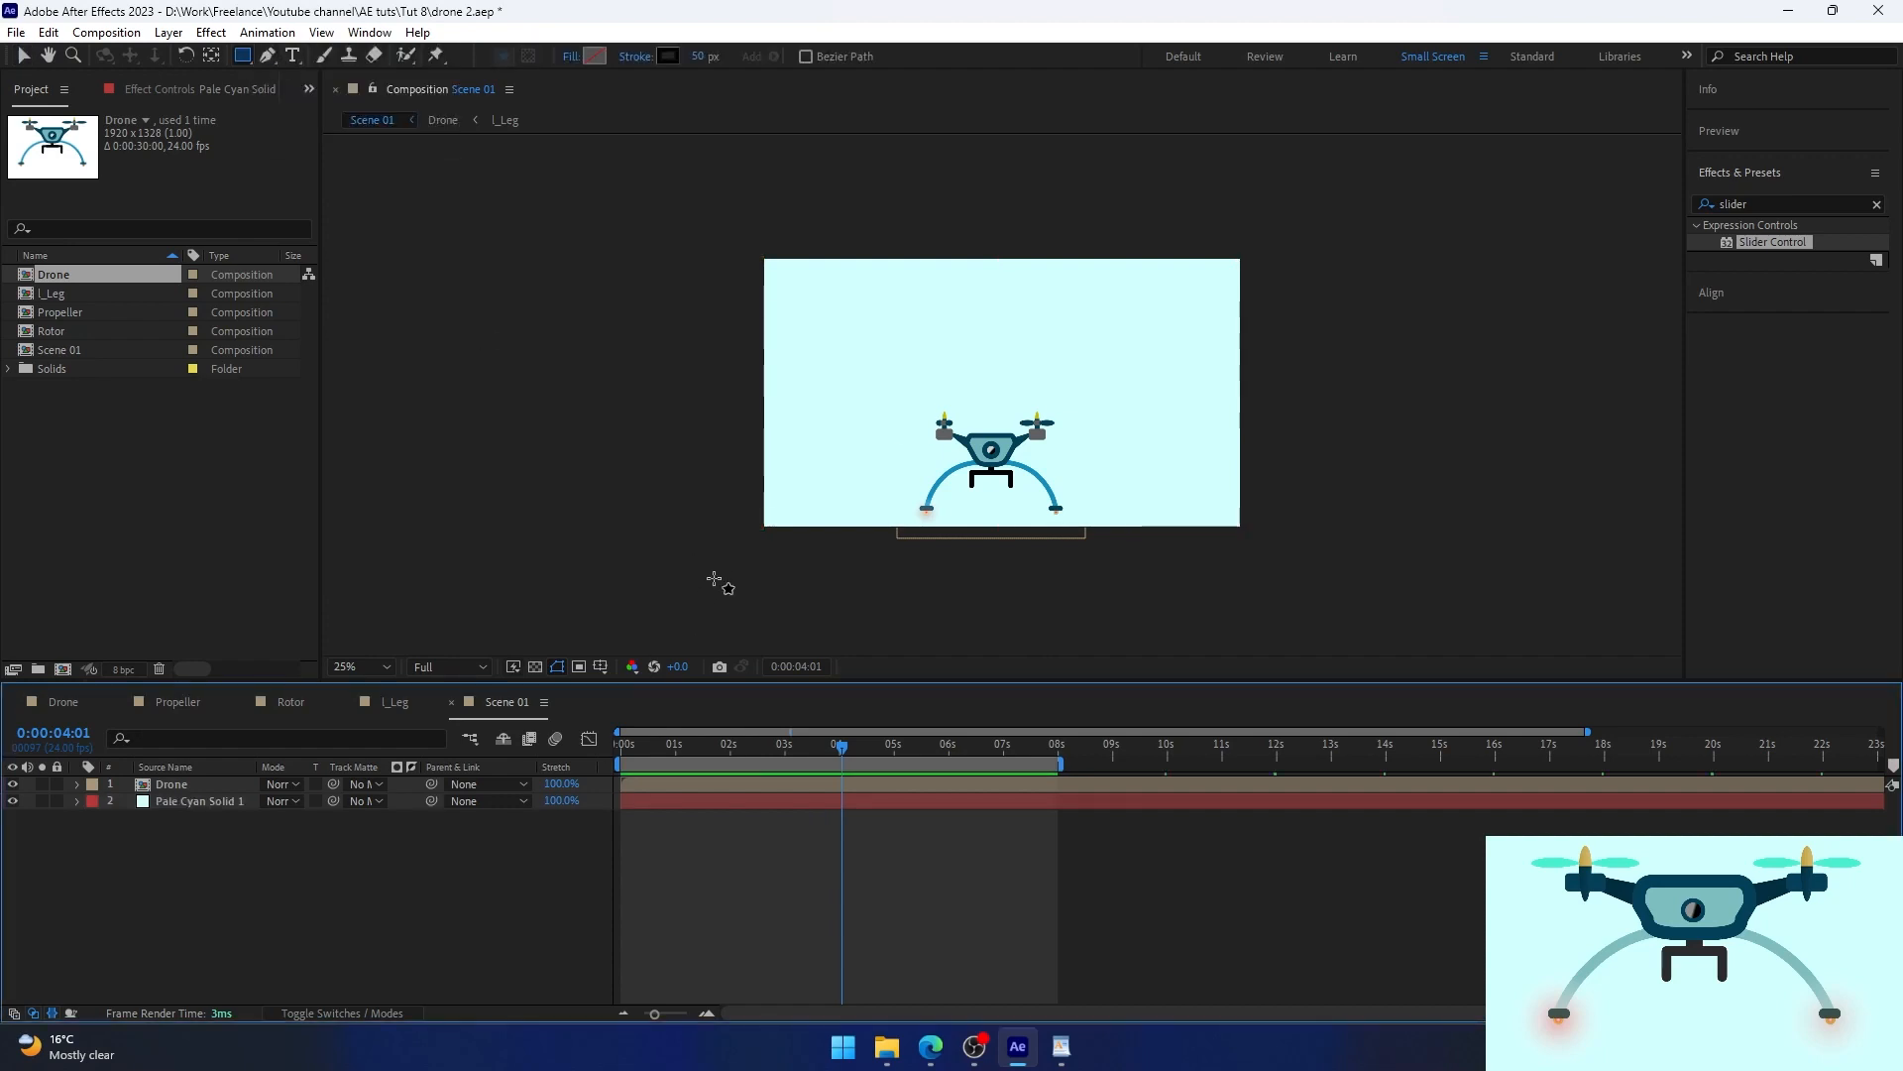
drag(714, 578, 1281, 461)
click(668, 55)
key(Escape)
click(634, 55)
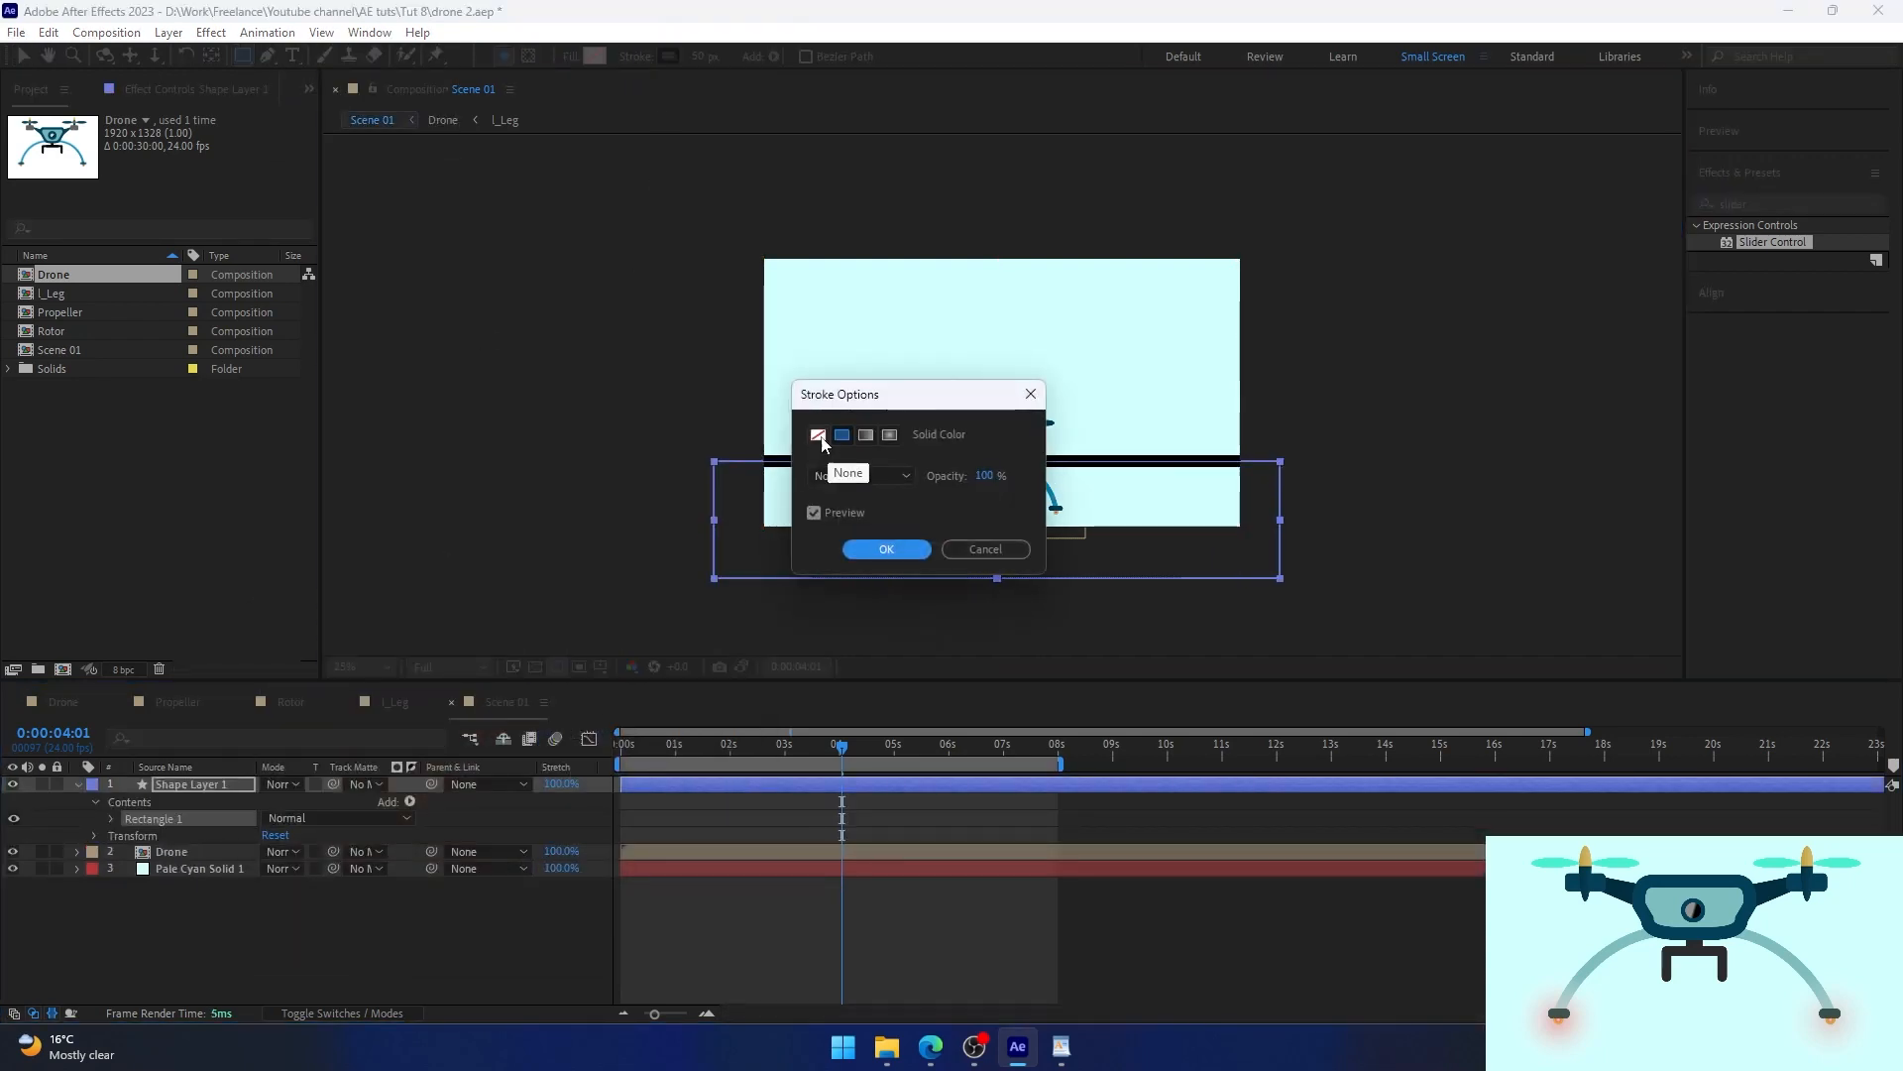
click(819, 435)
click(886, 549)
Fill the ground rectangle with a light sandy colour and move its layer below the Drone.
click(595, 55)
click(361, 659)
drag(548, 897, 553, 878)
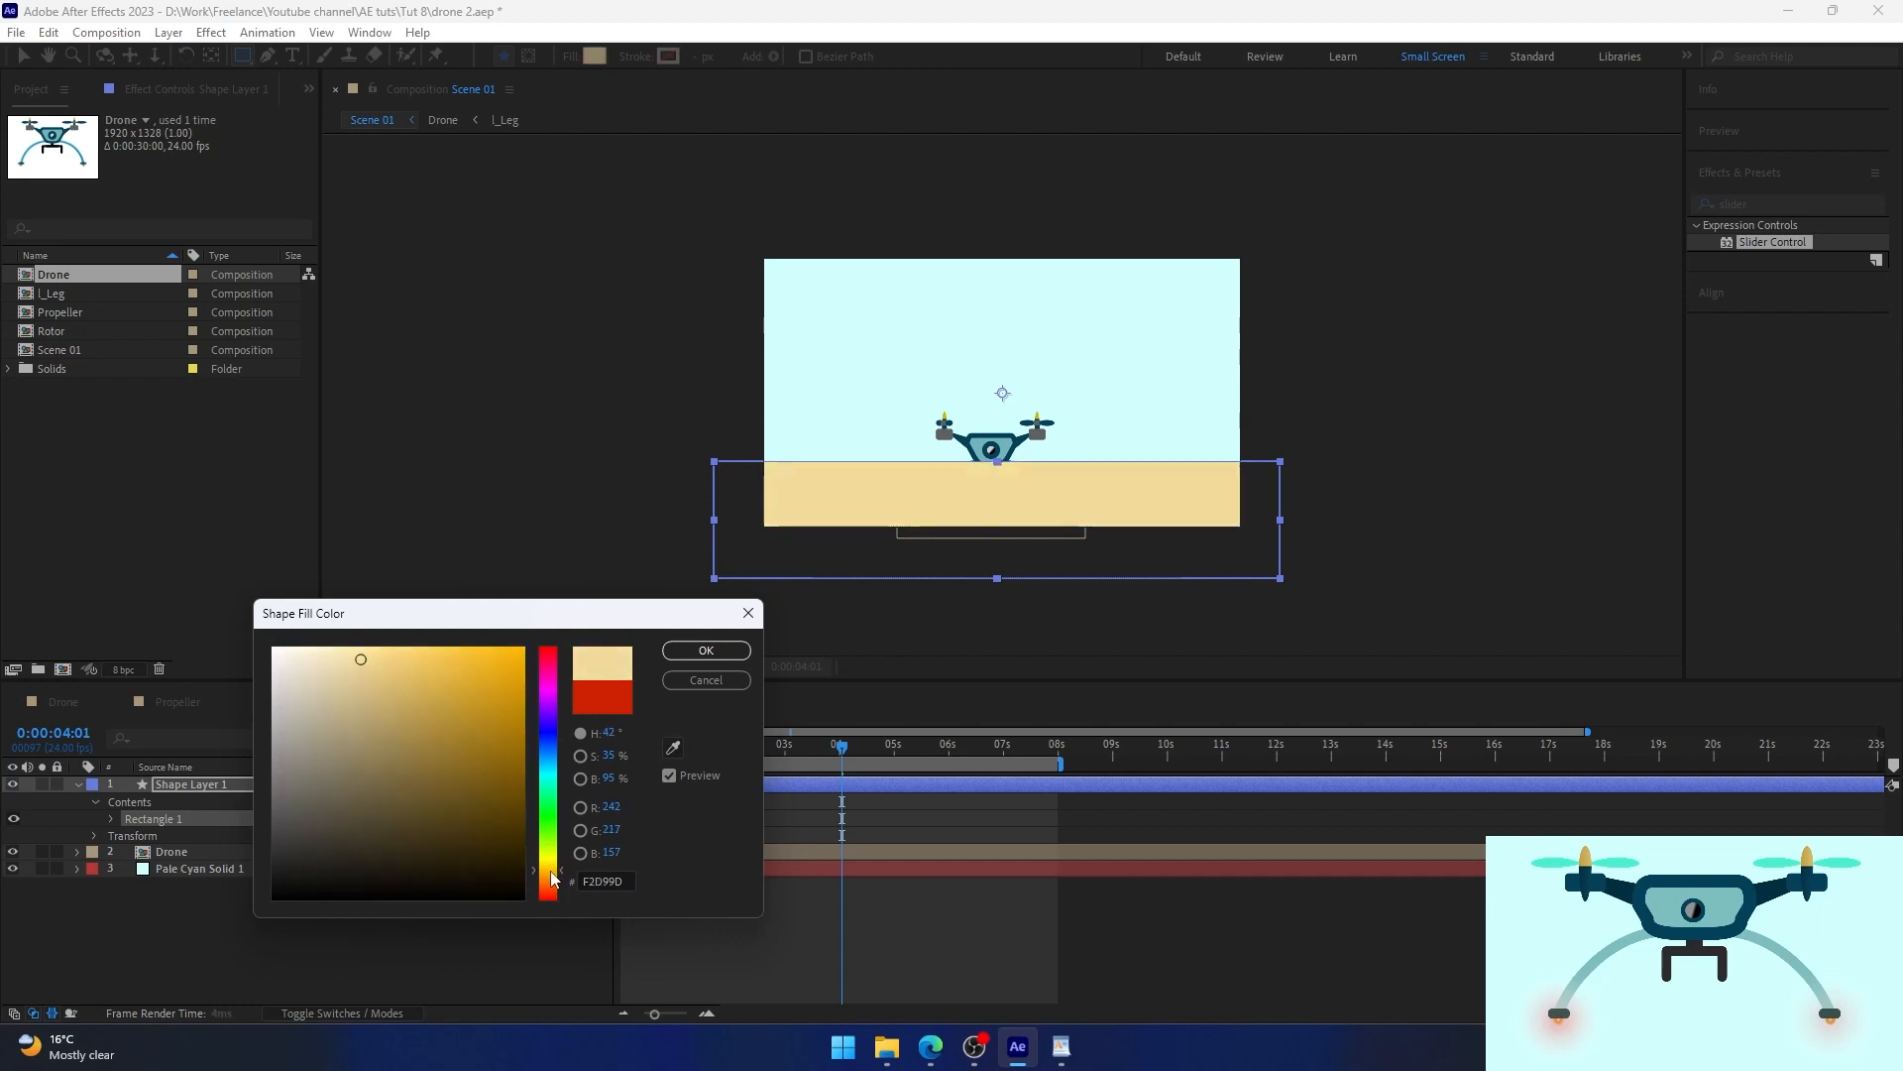
key(Return)
drag(189, 784, 188, 858)
click(78, 800)
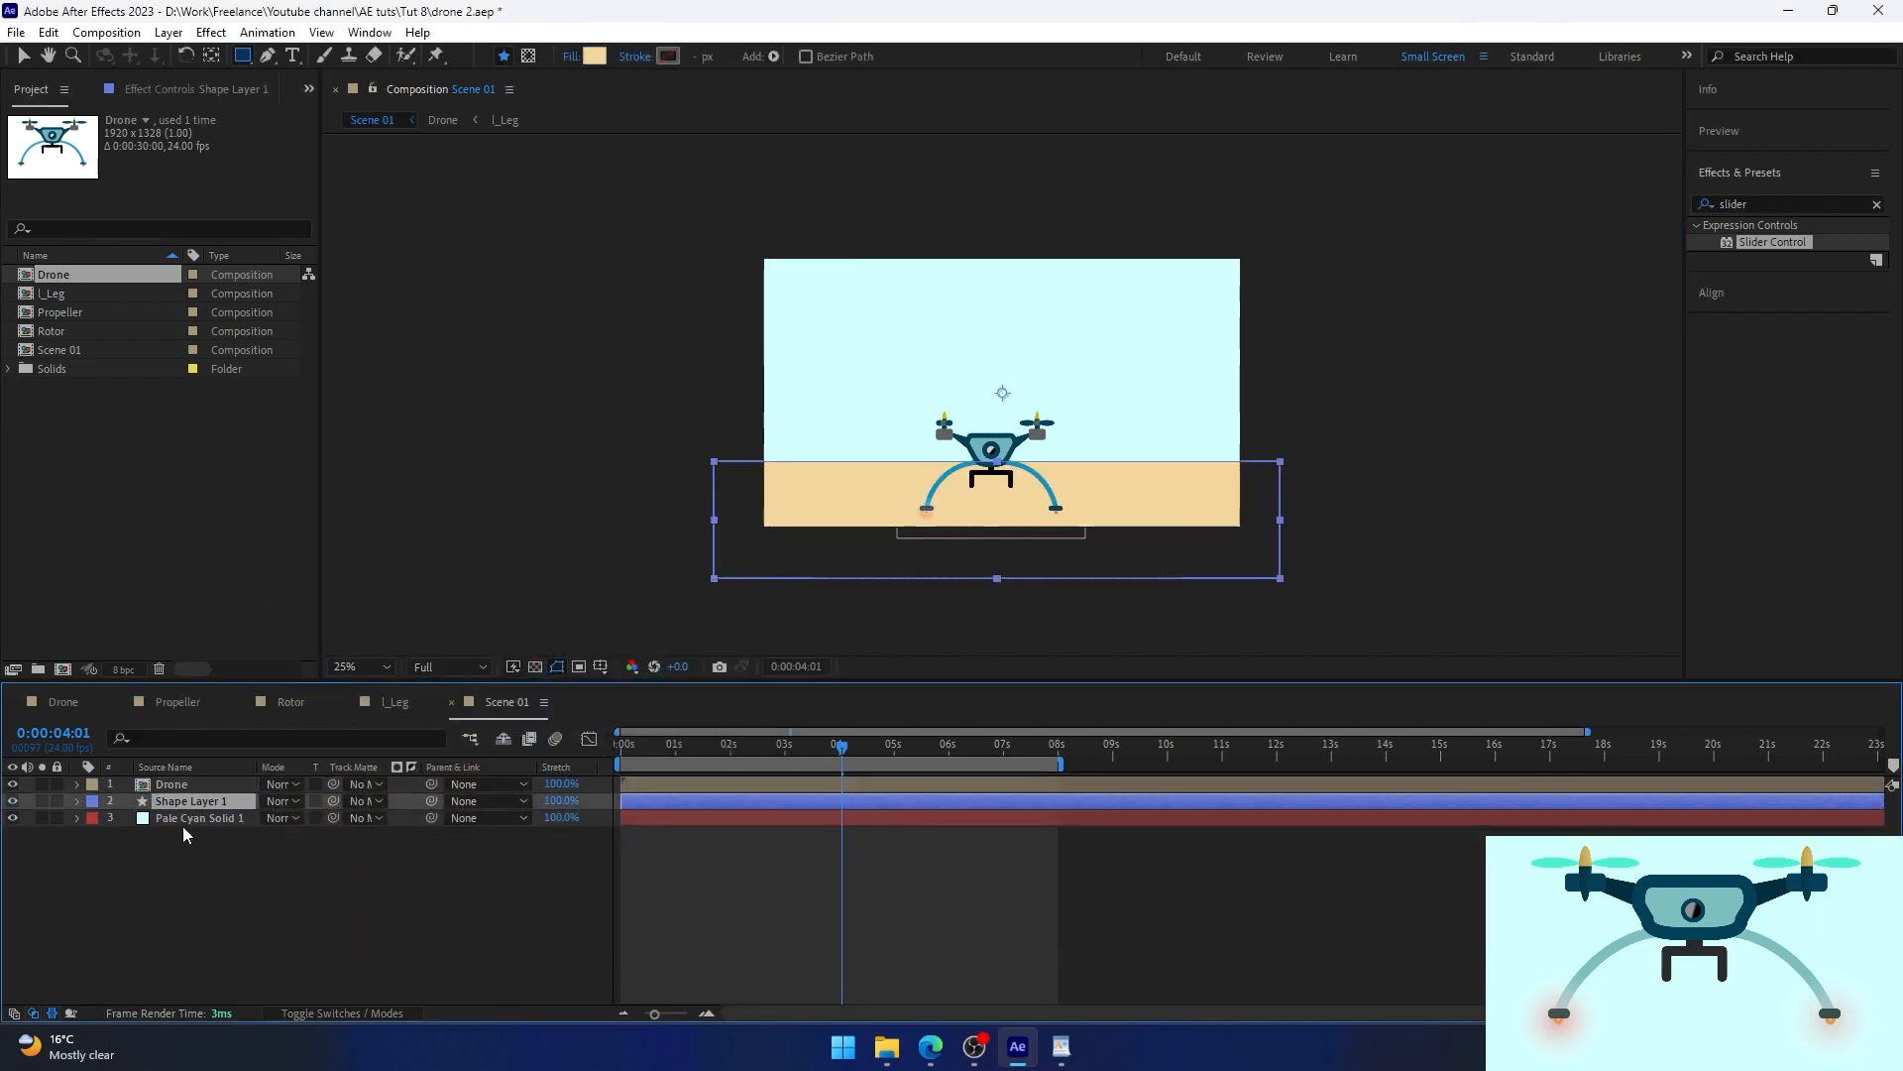
Precompose the ground shape and cyan solid as BG and give the BG layer a pink label.
shift+click(183, 819)
key(ctrl+shift+c)
text(BG)
key(Return)
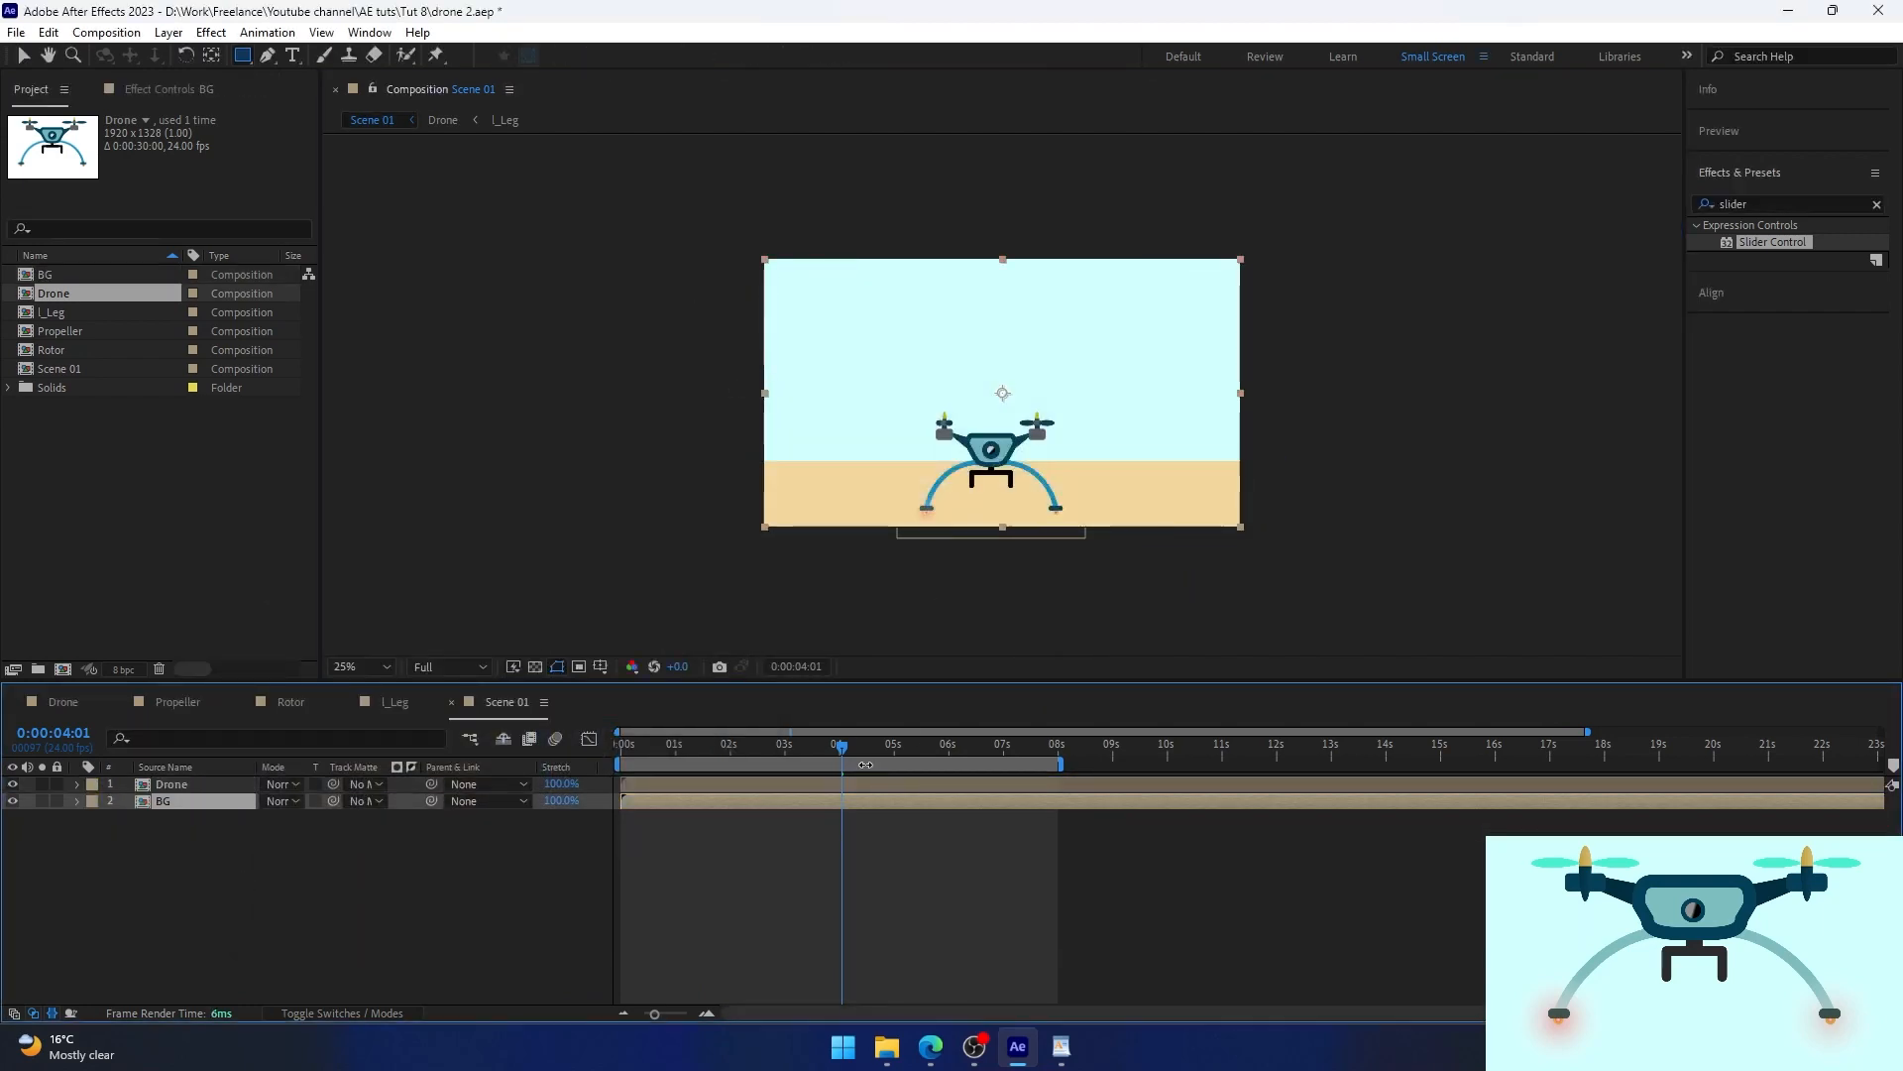
click(92, 800)
click(124, 496)
Import the Cardboard Boxes set.ai file into the project as a layered composition.
click(213, 878)
drag(214, 878, 153, 501)
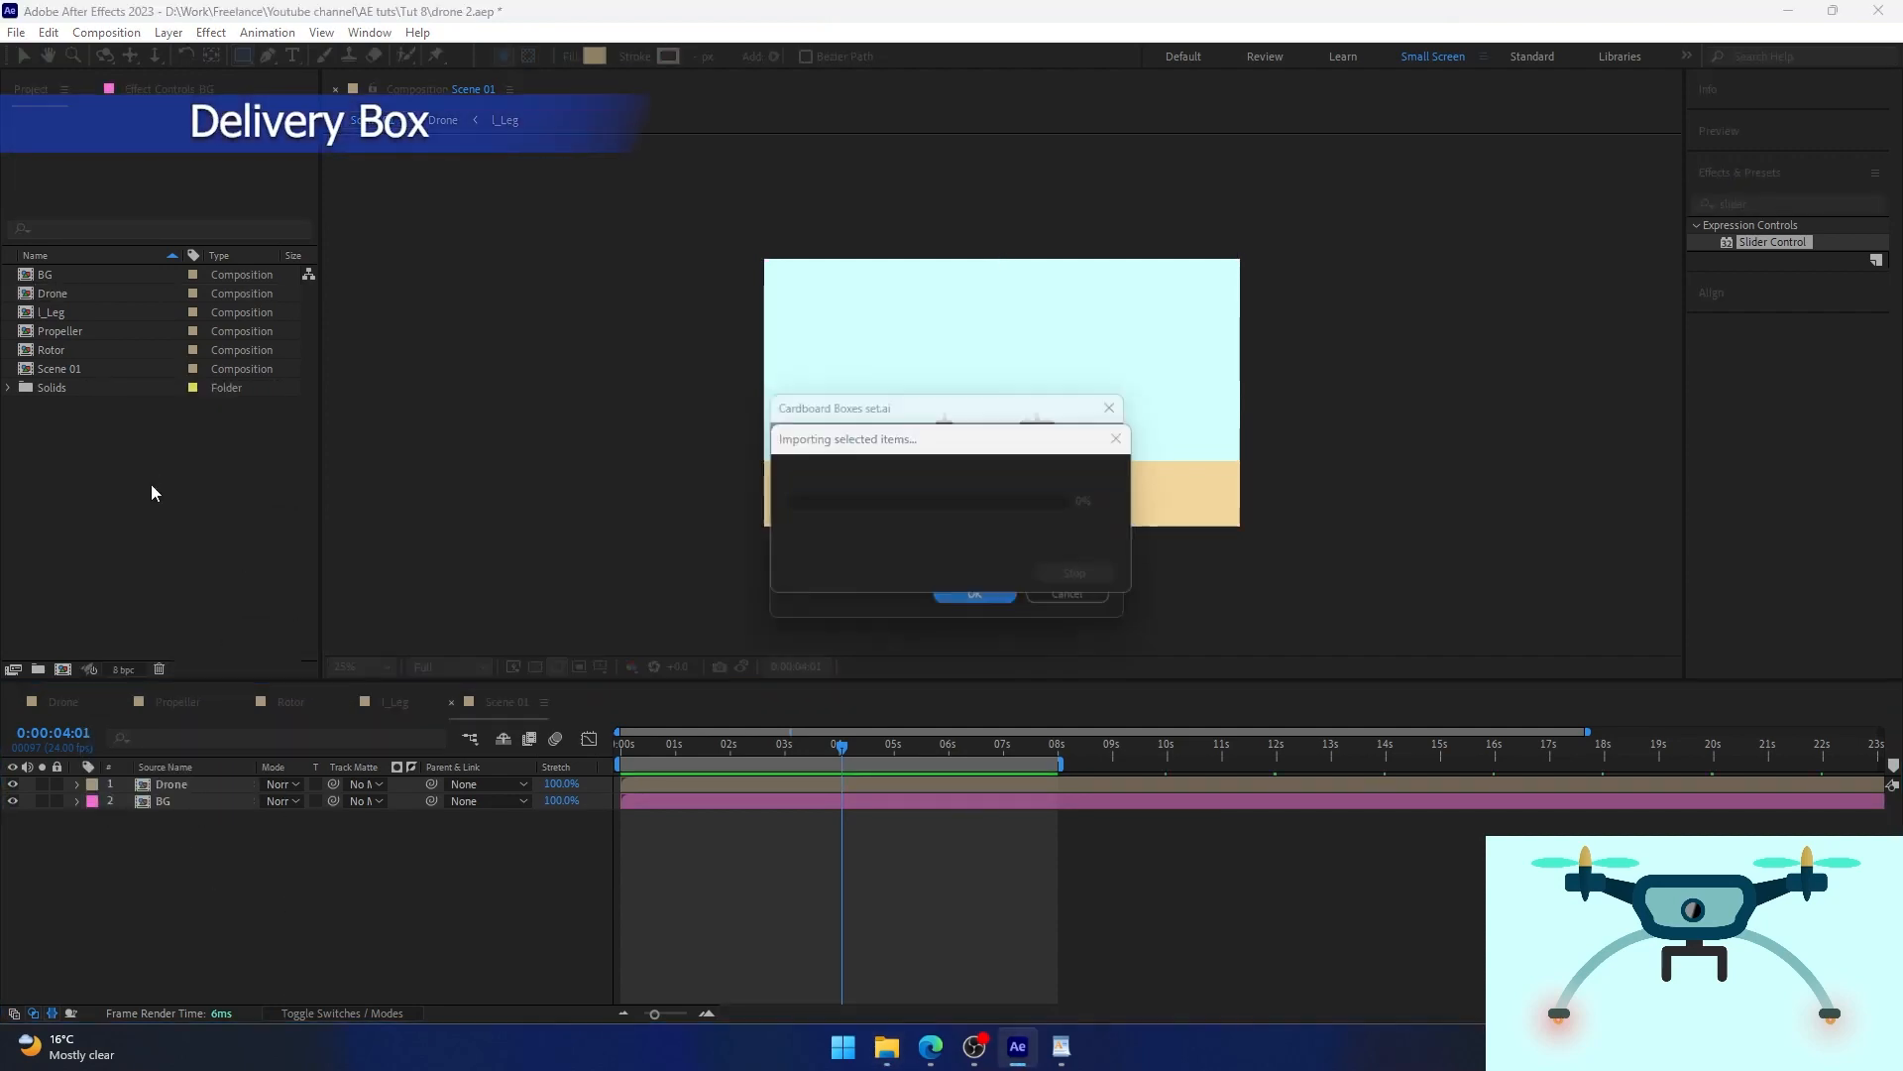
click(981, 601)
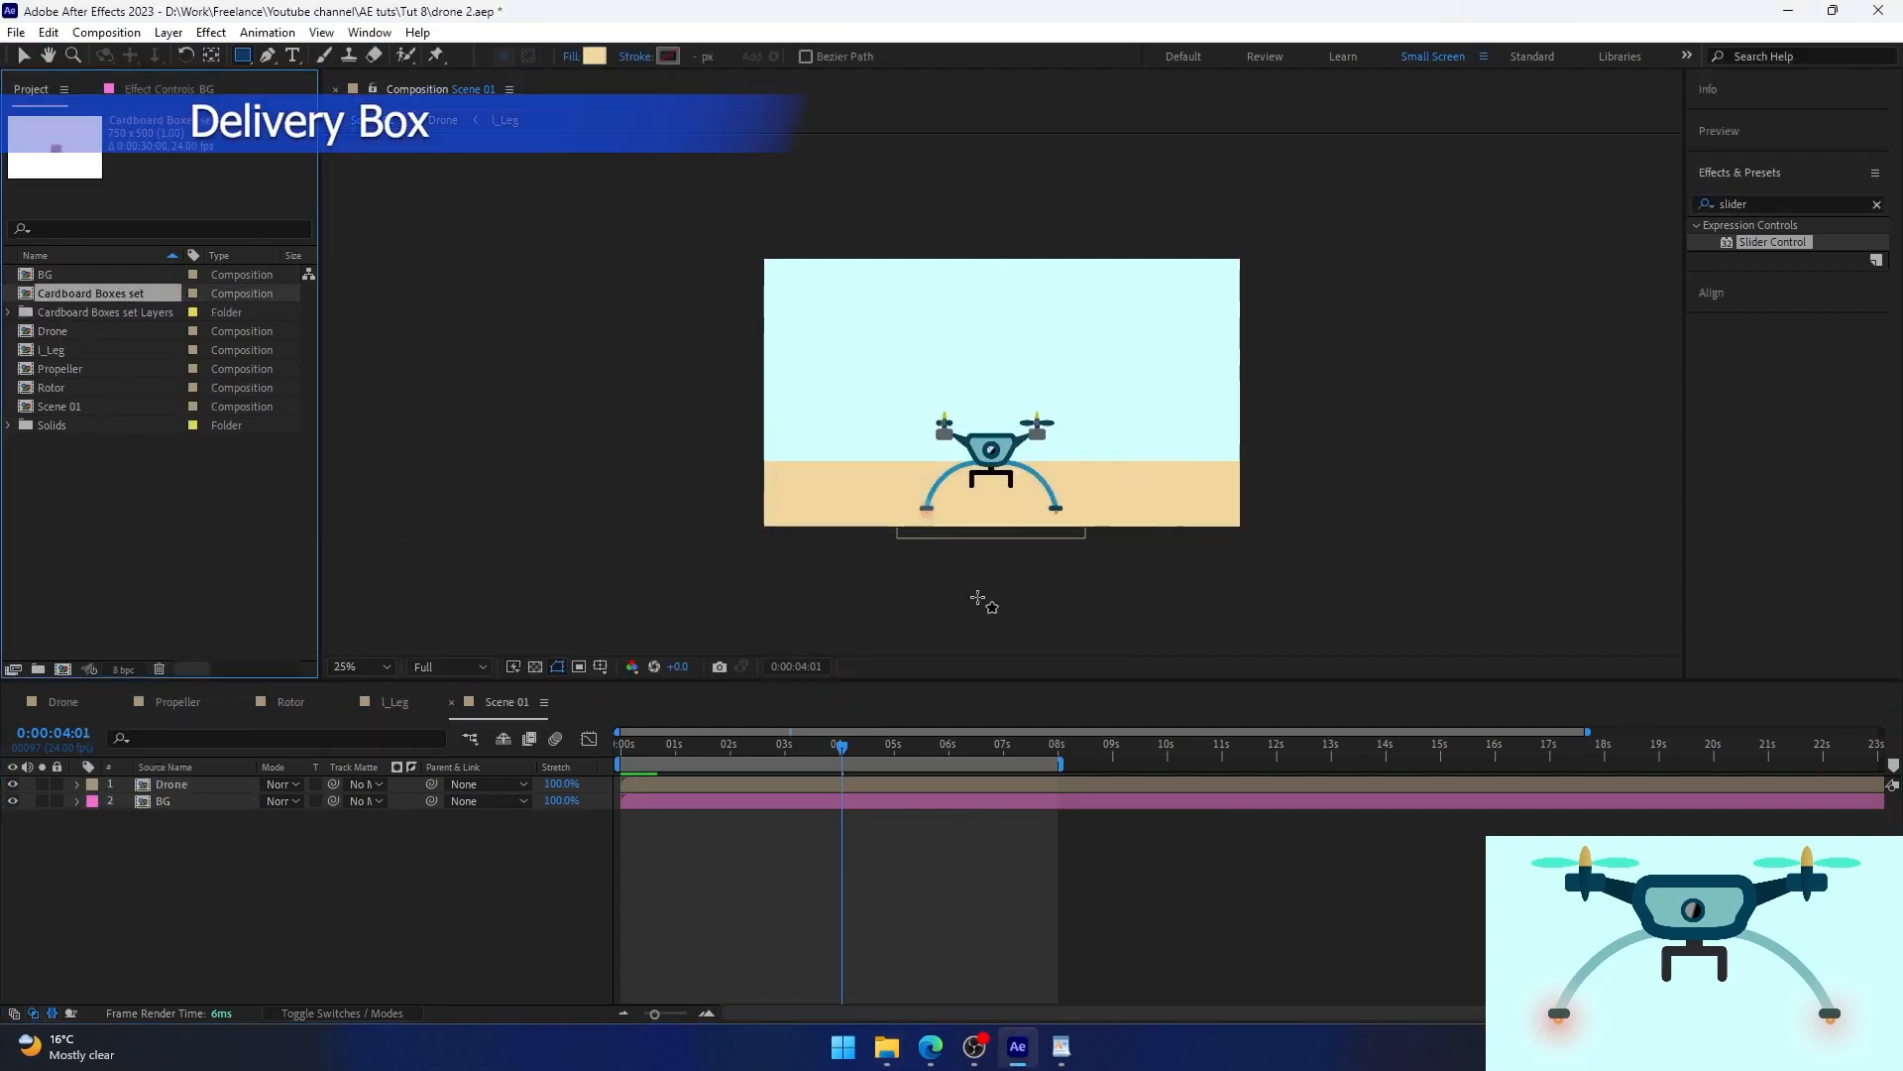
Copy the Box Elements layer from the Cardboard Boxes set composition into Scene 01.
double_click(96, 294)
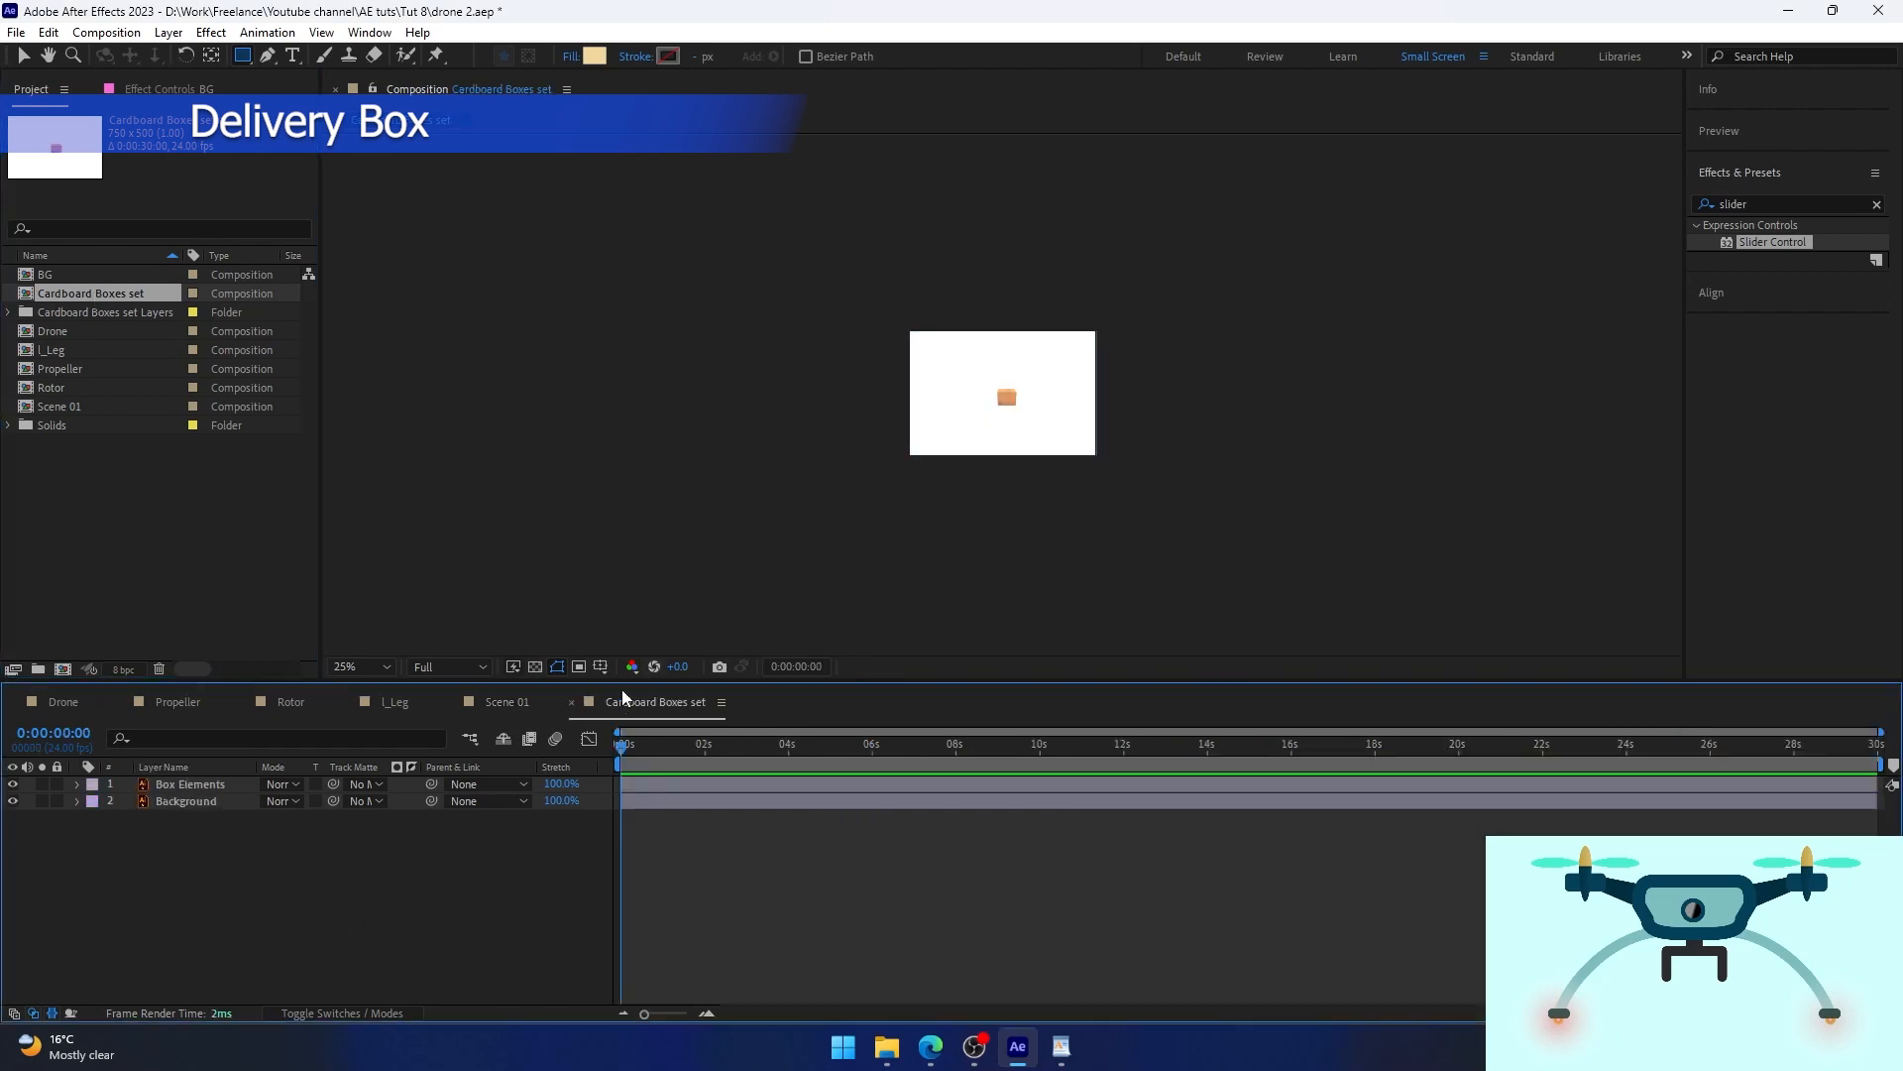
click(180, 785)
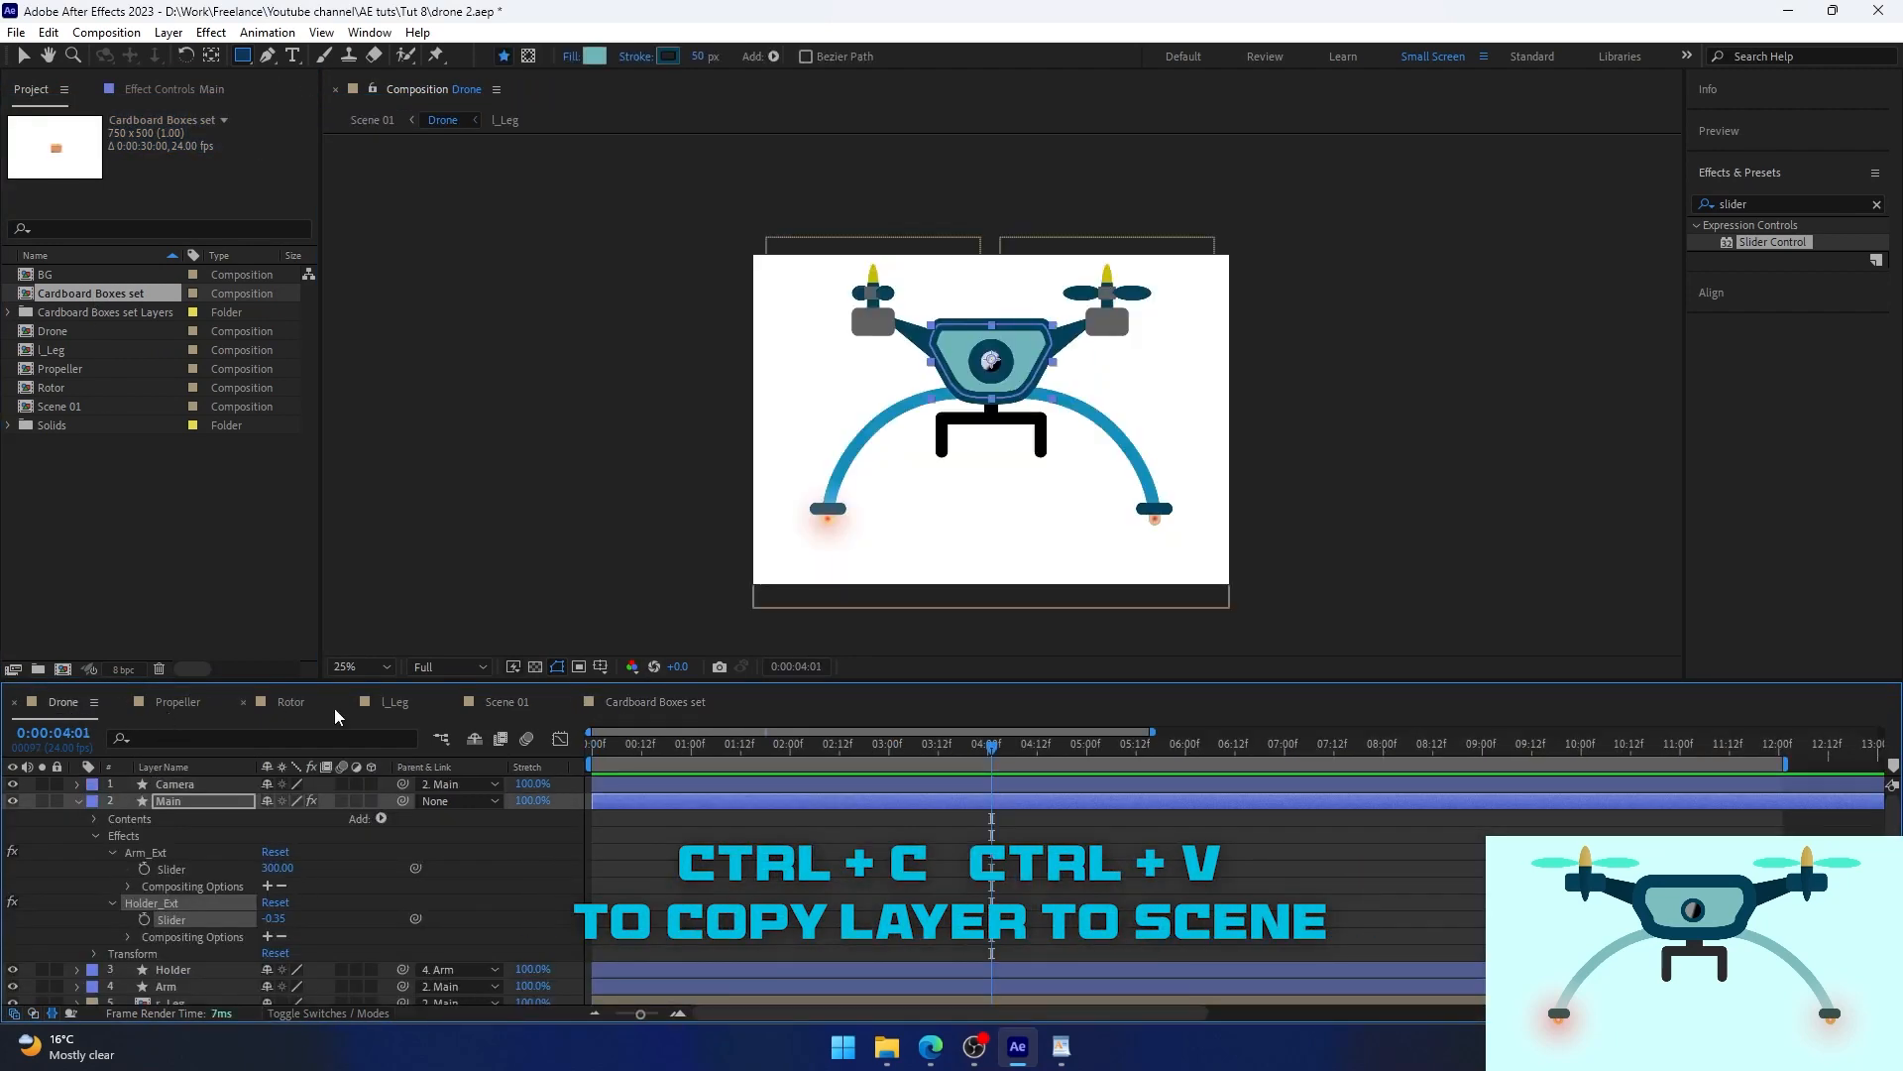
drag(502, 706, 5, 709)
key(ctrl+v)
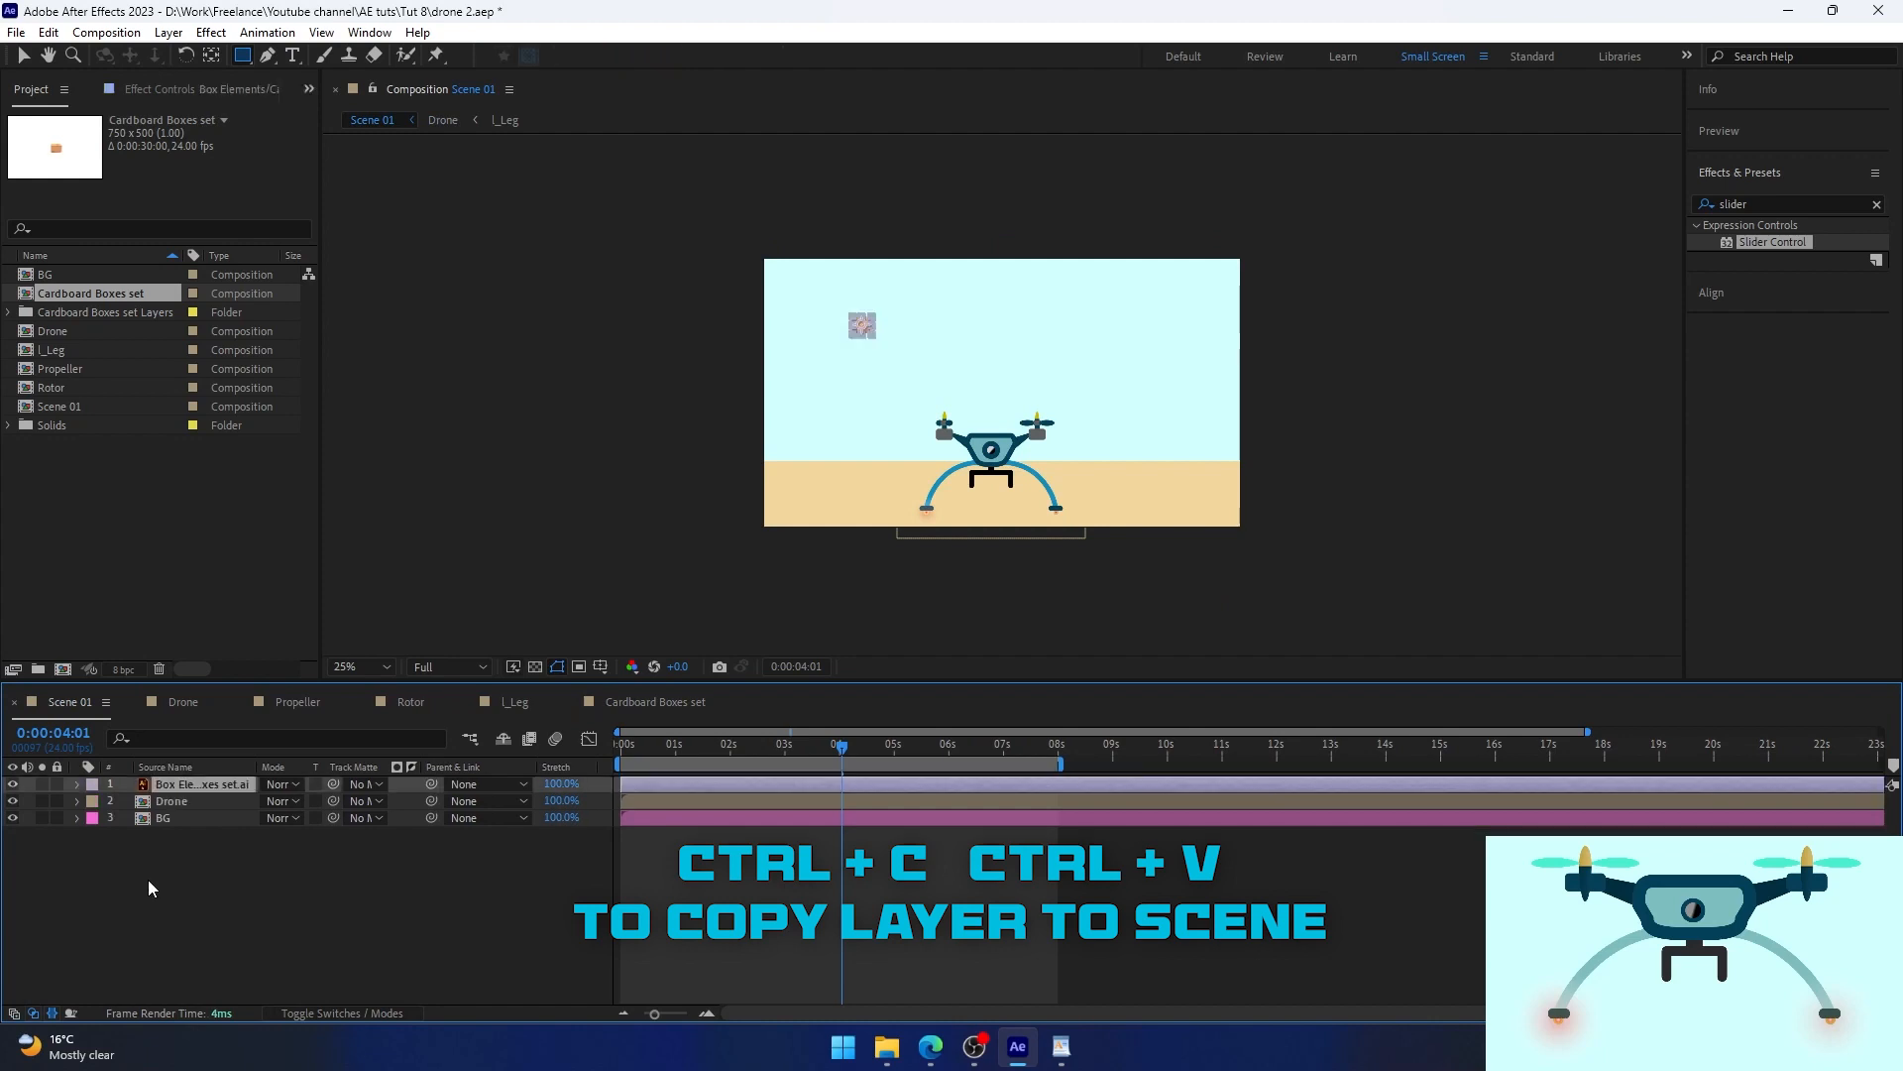
Move the cardboard box from the sky to just beneath the drone's holder.
key(v)
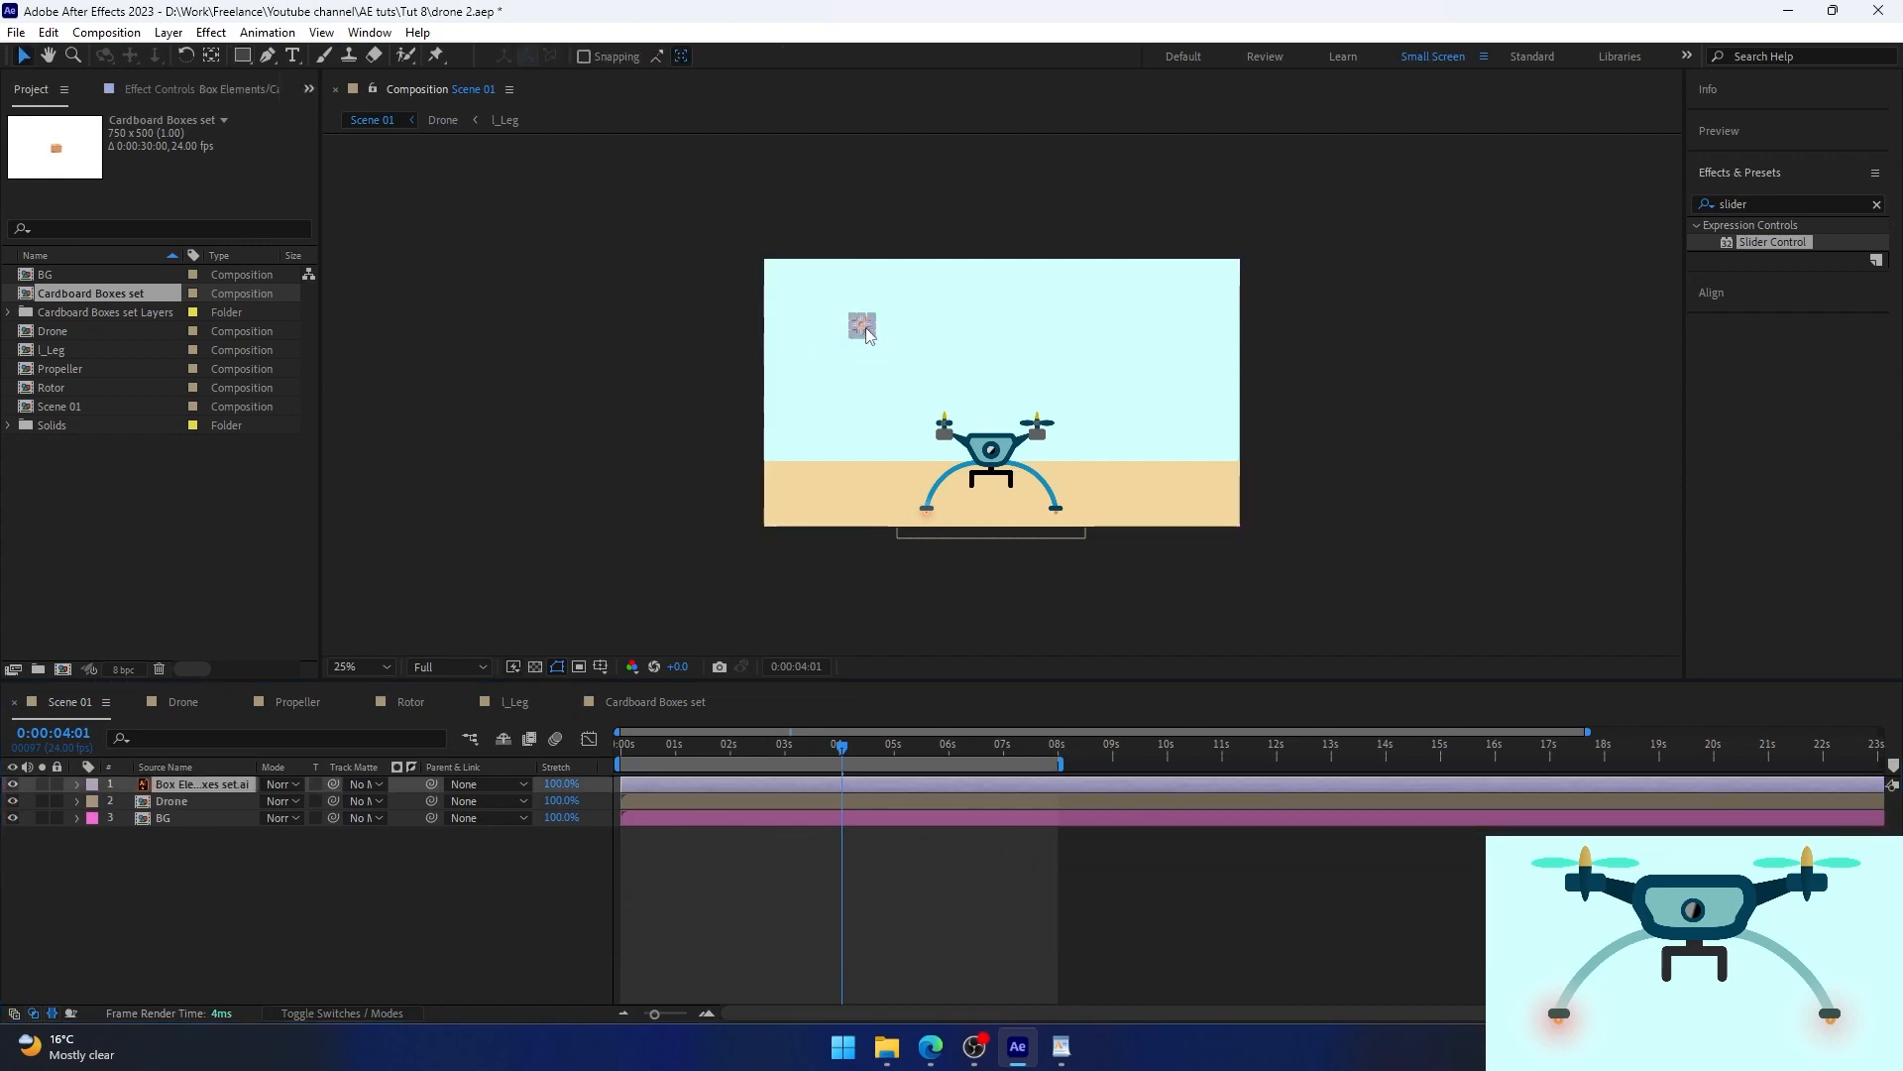
drag(866, 333, 967, 448)
key(period)
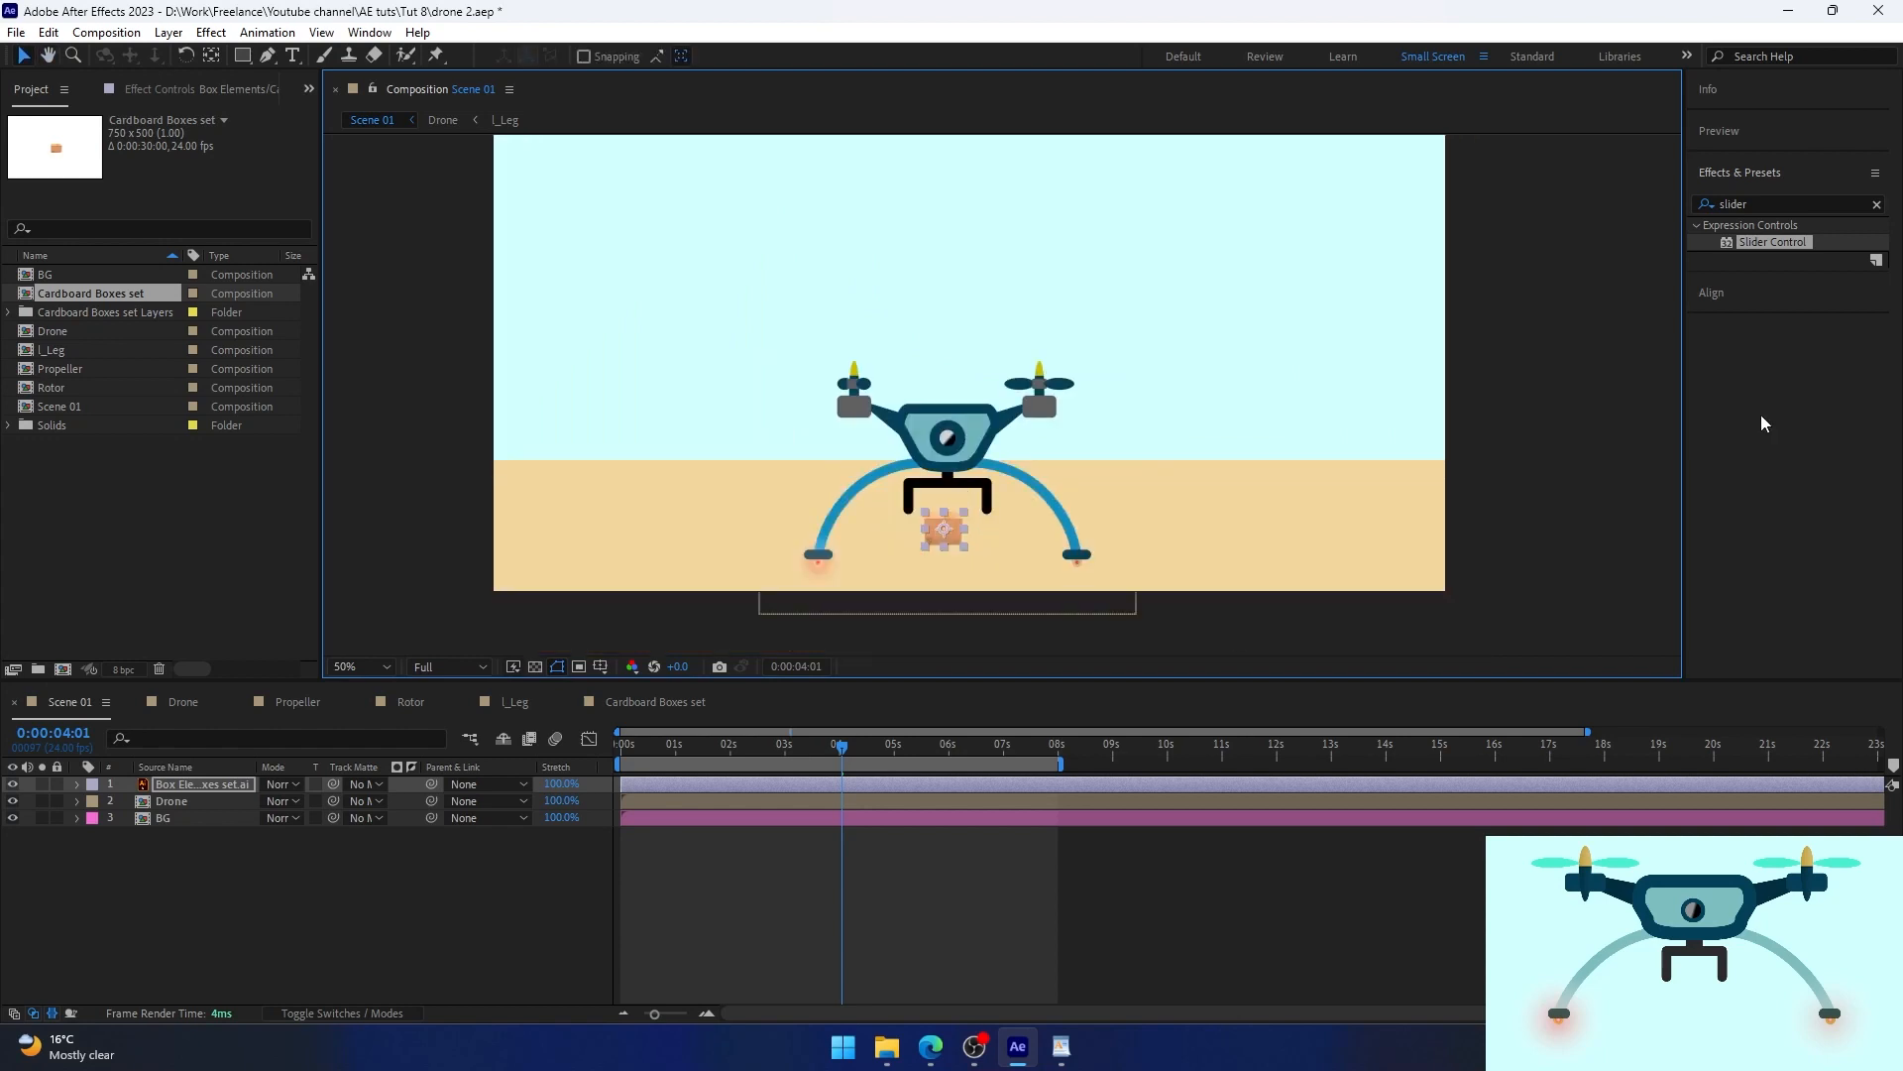
click(1712, 293)
Set the Drone layer's scale to 23.6%.
click(172, 801)
key(s)
drag(305, 817, 289, 818)
Centre the cardboard box below the resized drone's holder and set the current time to 0:00:04:07.
click(944, 533)
scroll(940, 525, up, 1)
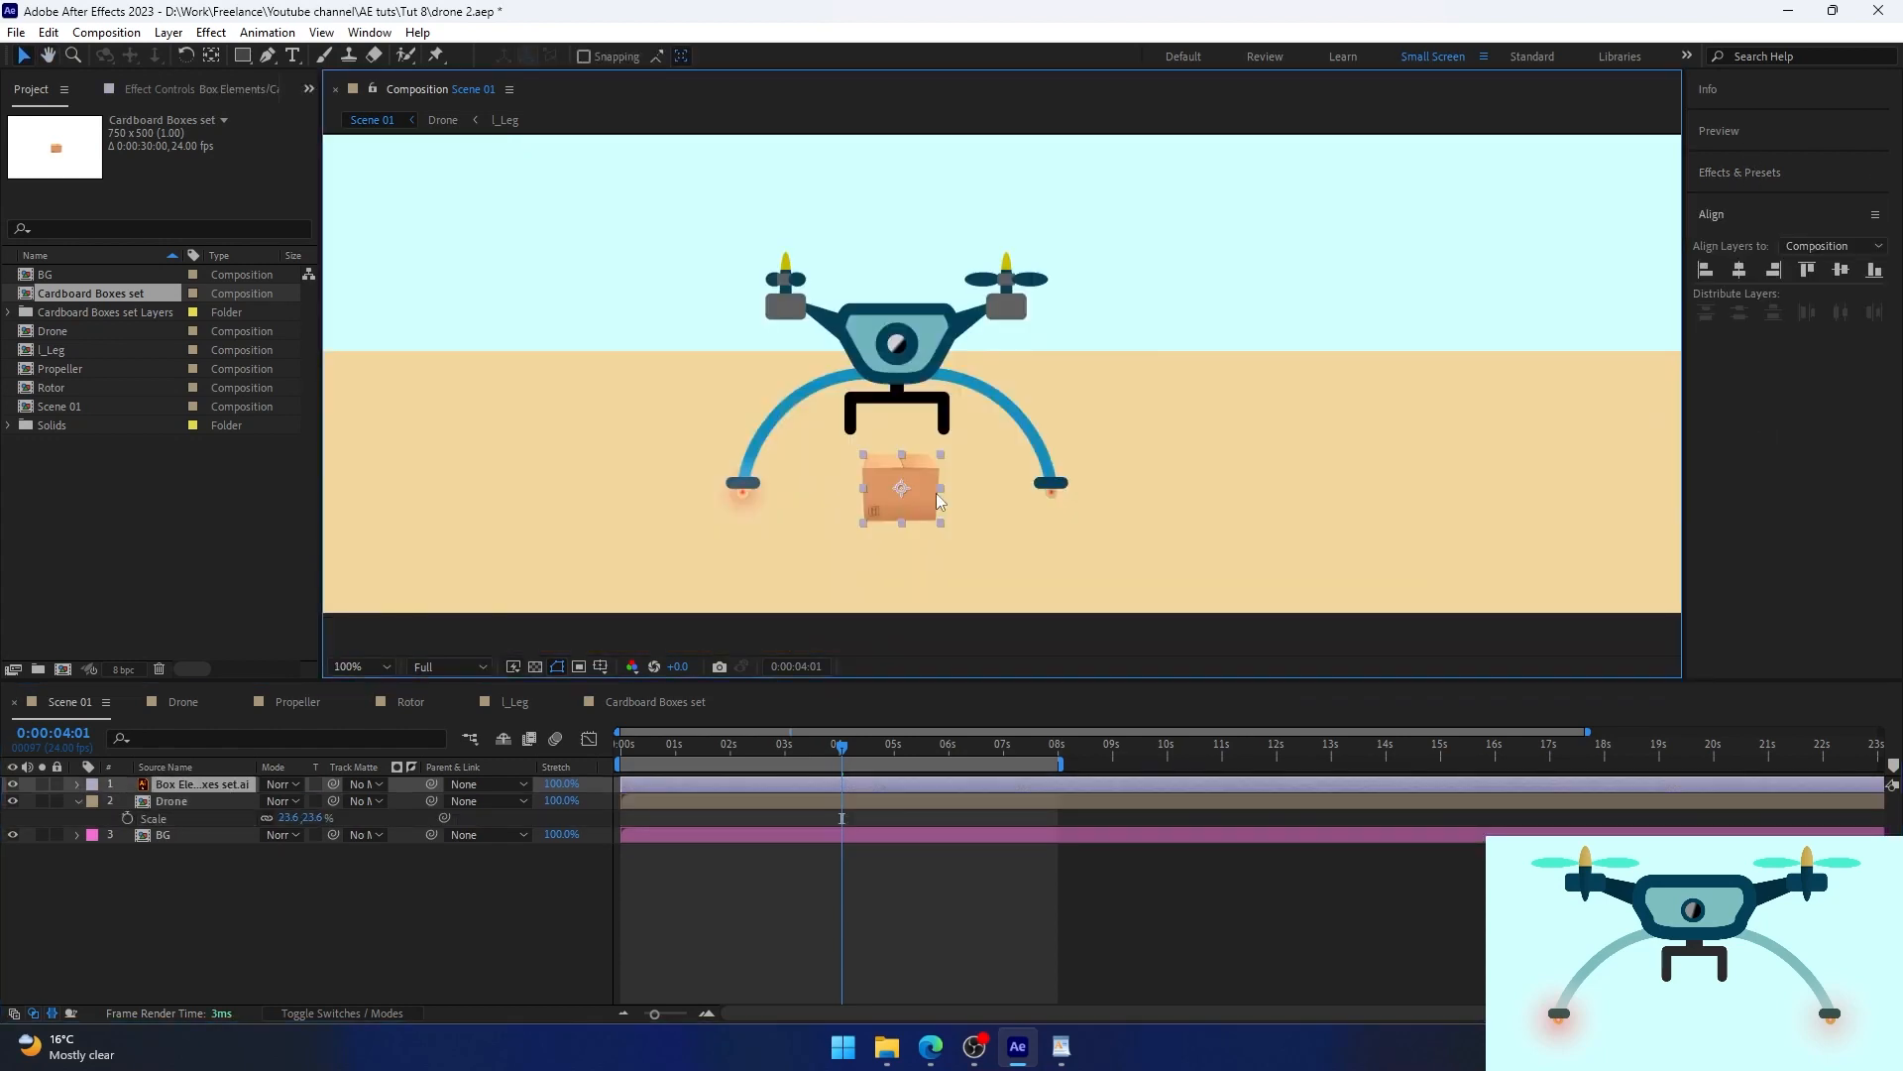
key(Page_Up)
key(Page_Up)
key(Page_Up)
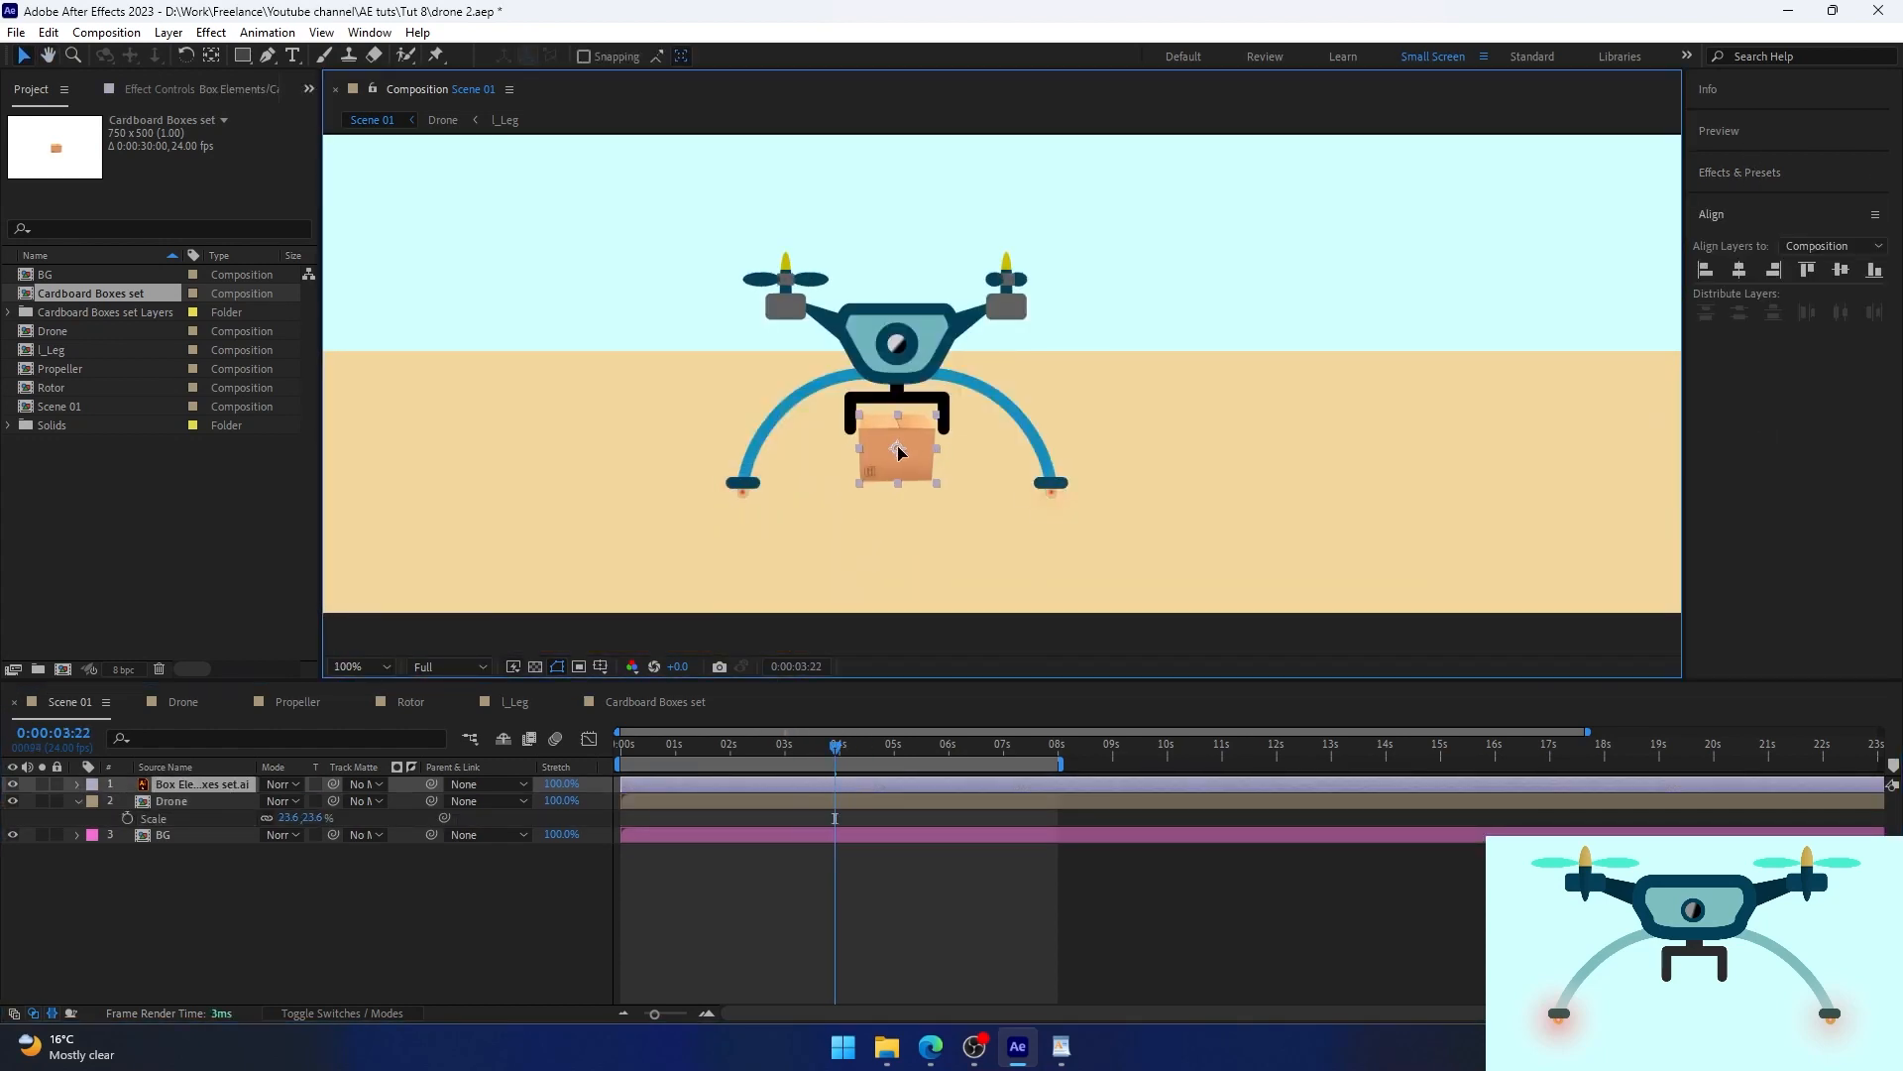
scroll(942, 486, up, 1)
drag(836, 754, 855, 759)
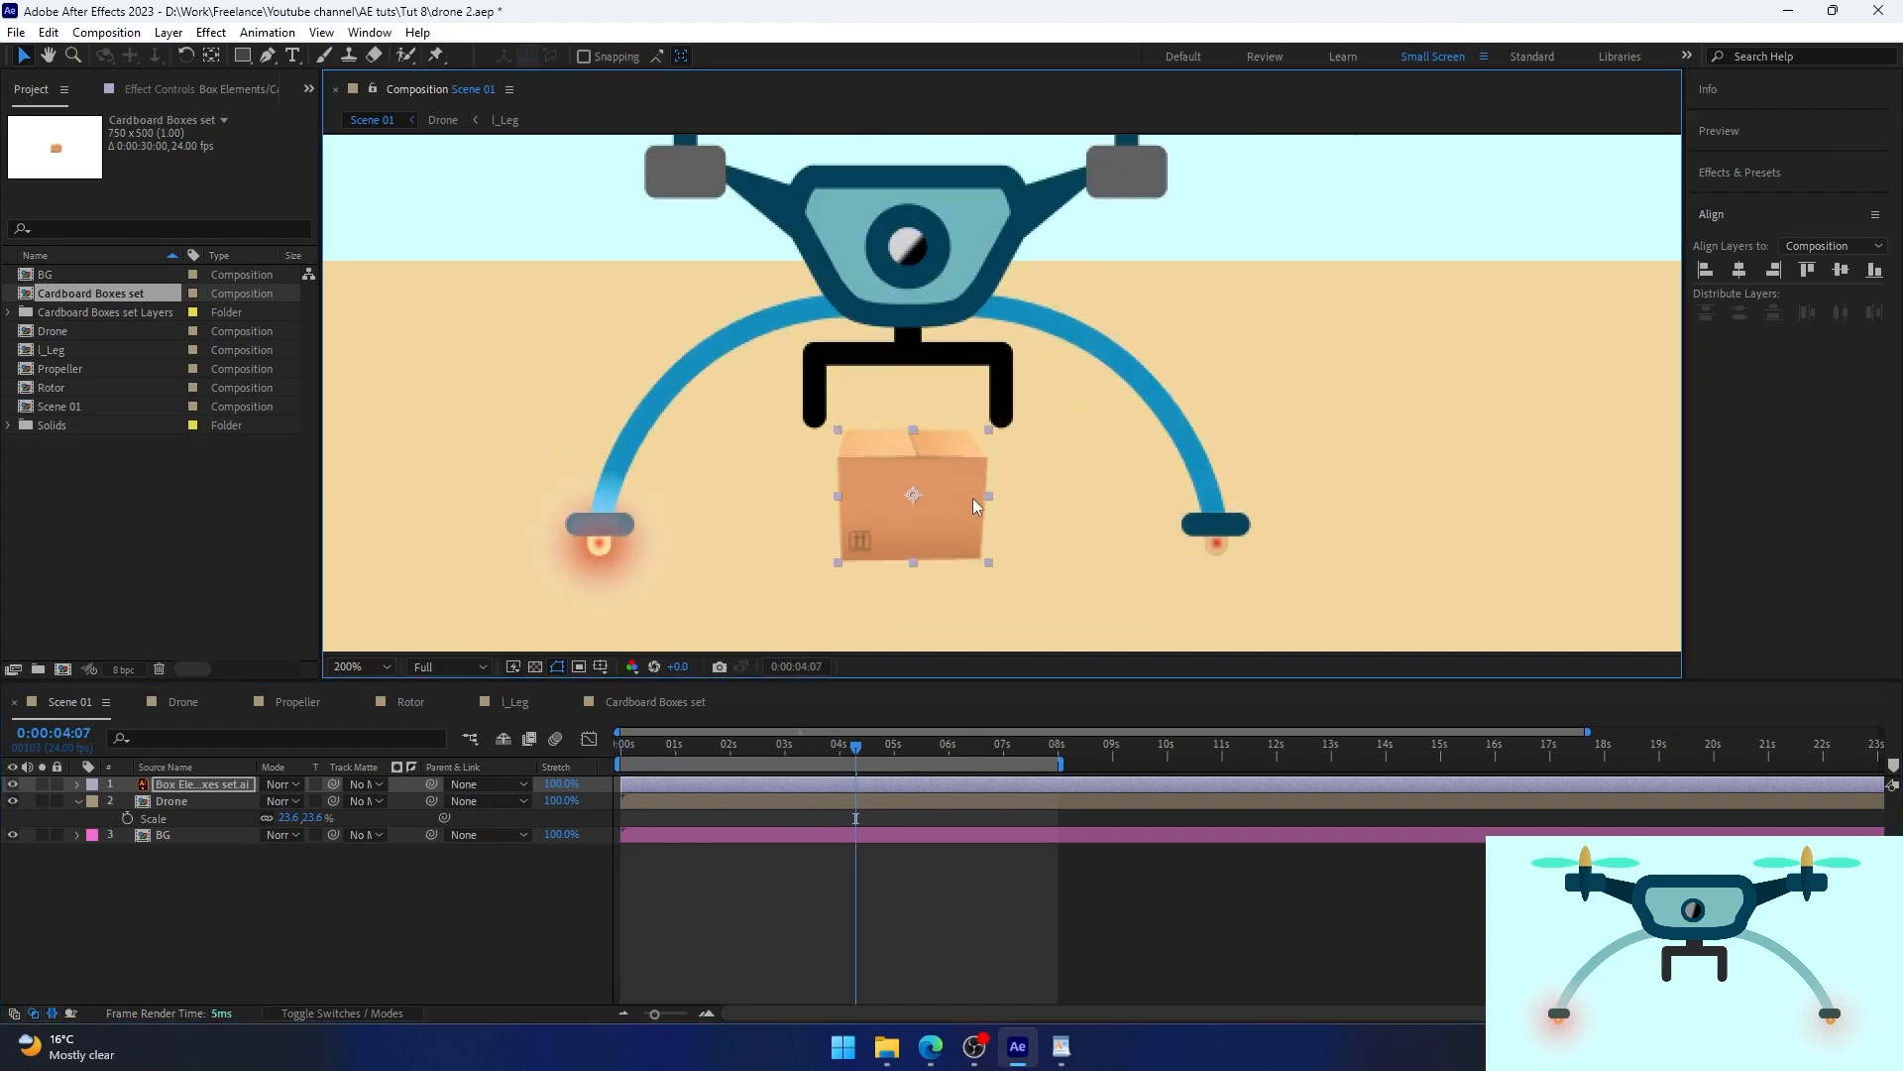
Set the Drone layer's Arm_Ext to 455 and Holder_Ext to −32.35 so the holder grips the box.
click(166, 802)
key(u)
click(79, 802)
click(78, 802)
mouse_move(275, 853)
mouse_down()
mouse_move(299, 855)
mouse_move(271, 869)
mouse_up()
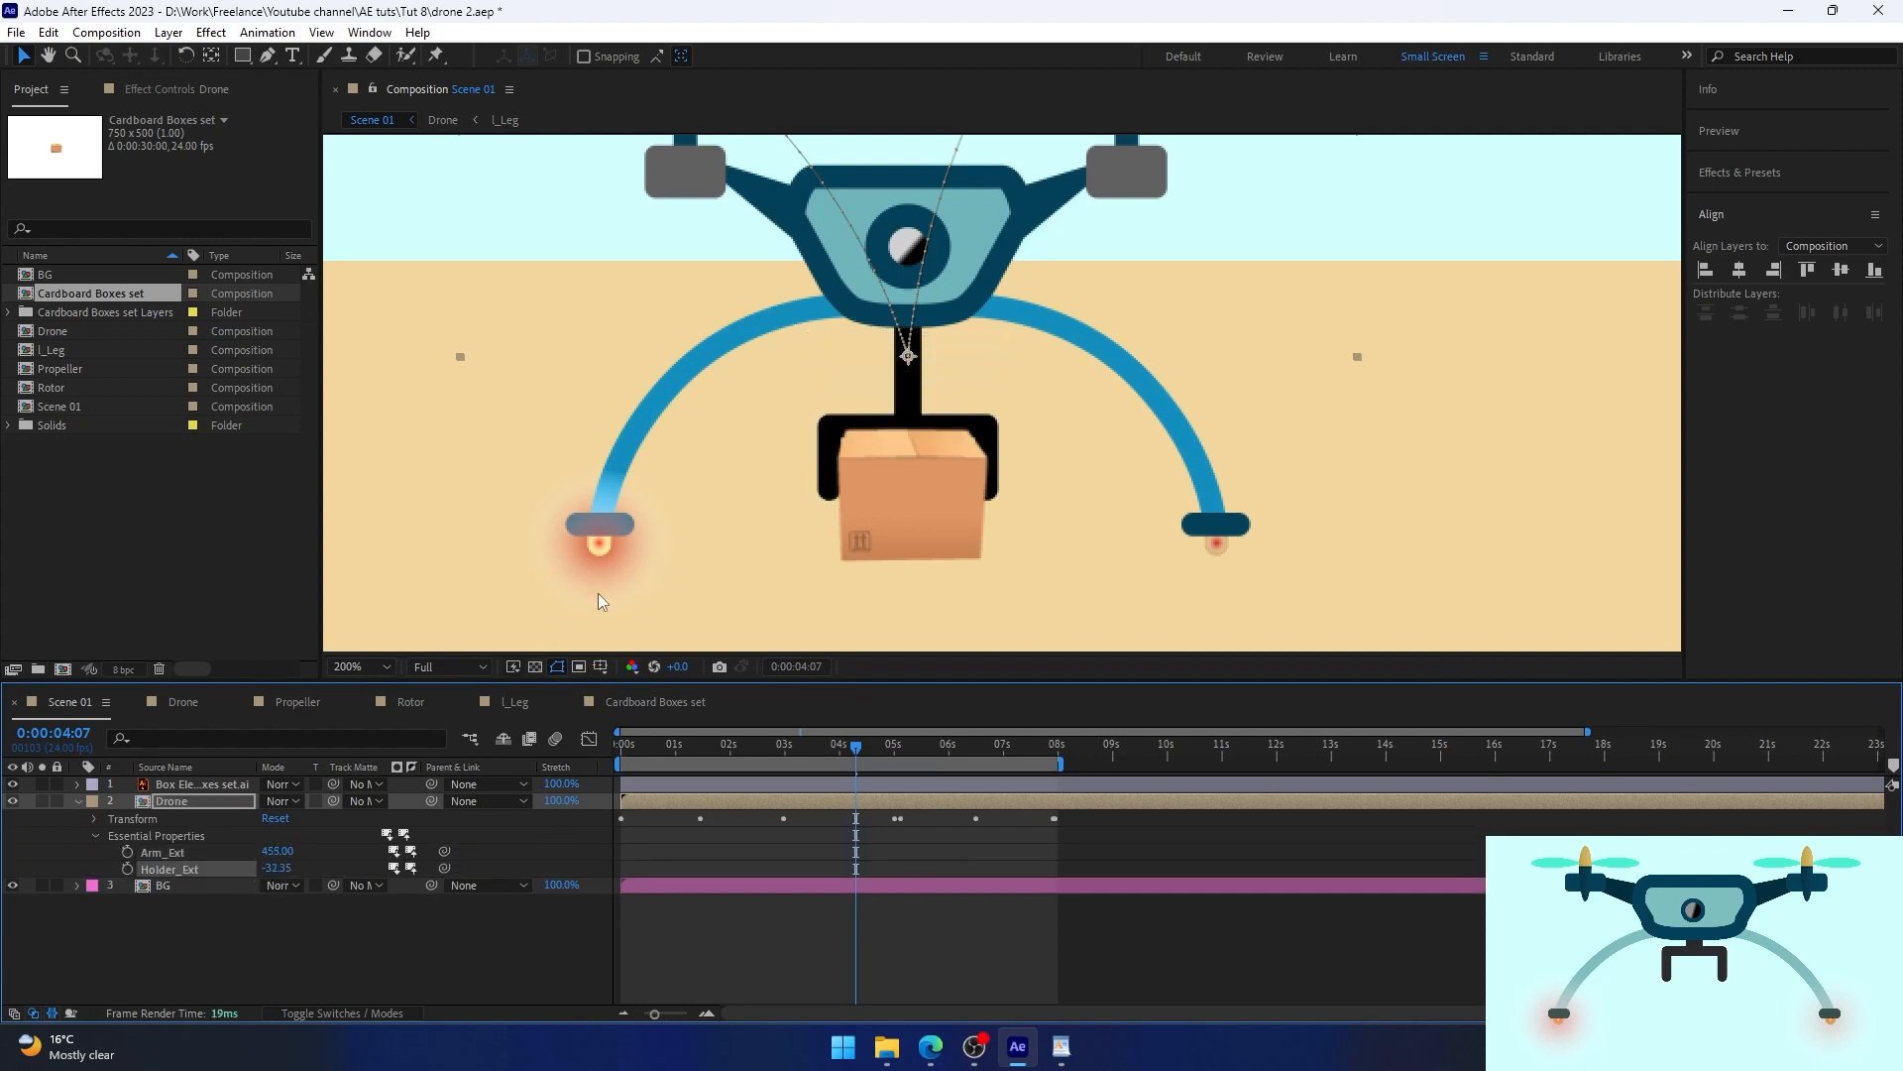
Draw a rectangular mask on the box layer around its top strip, at the holder's crossbar.
click(907, 516)
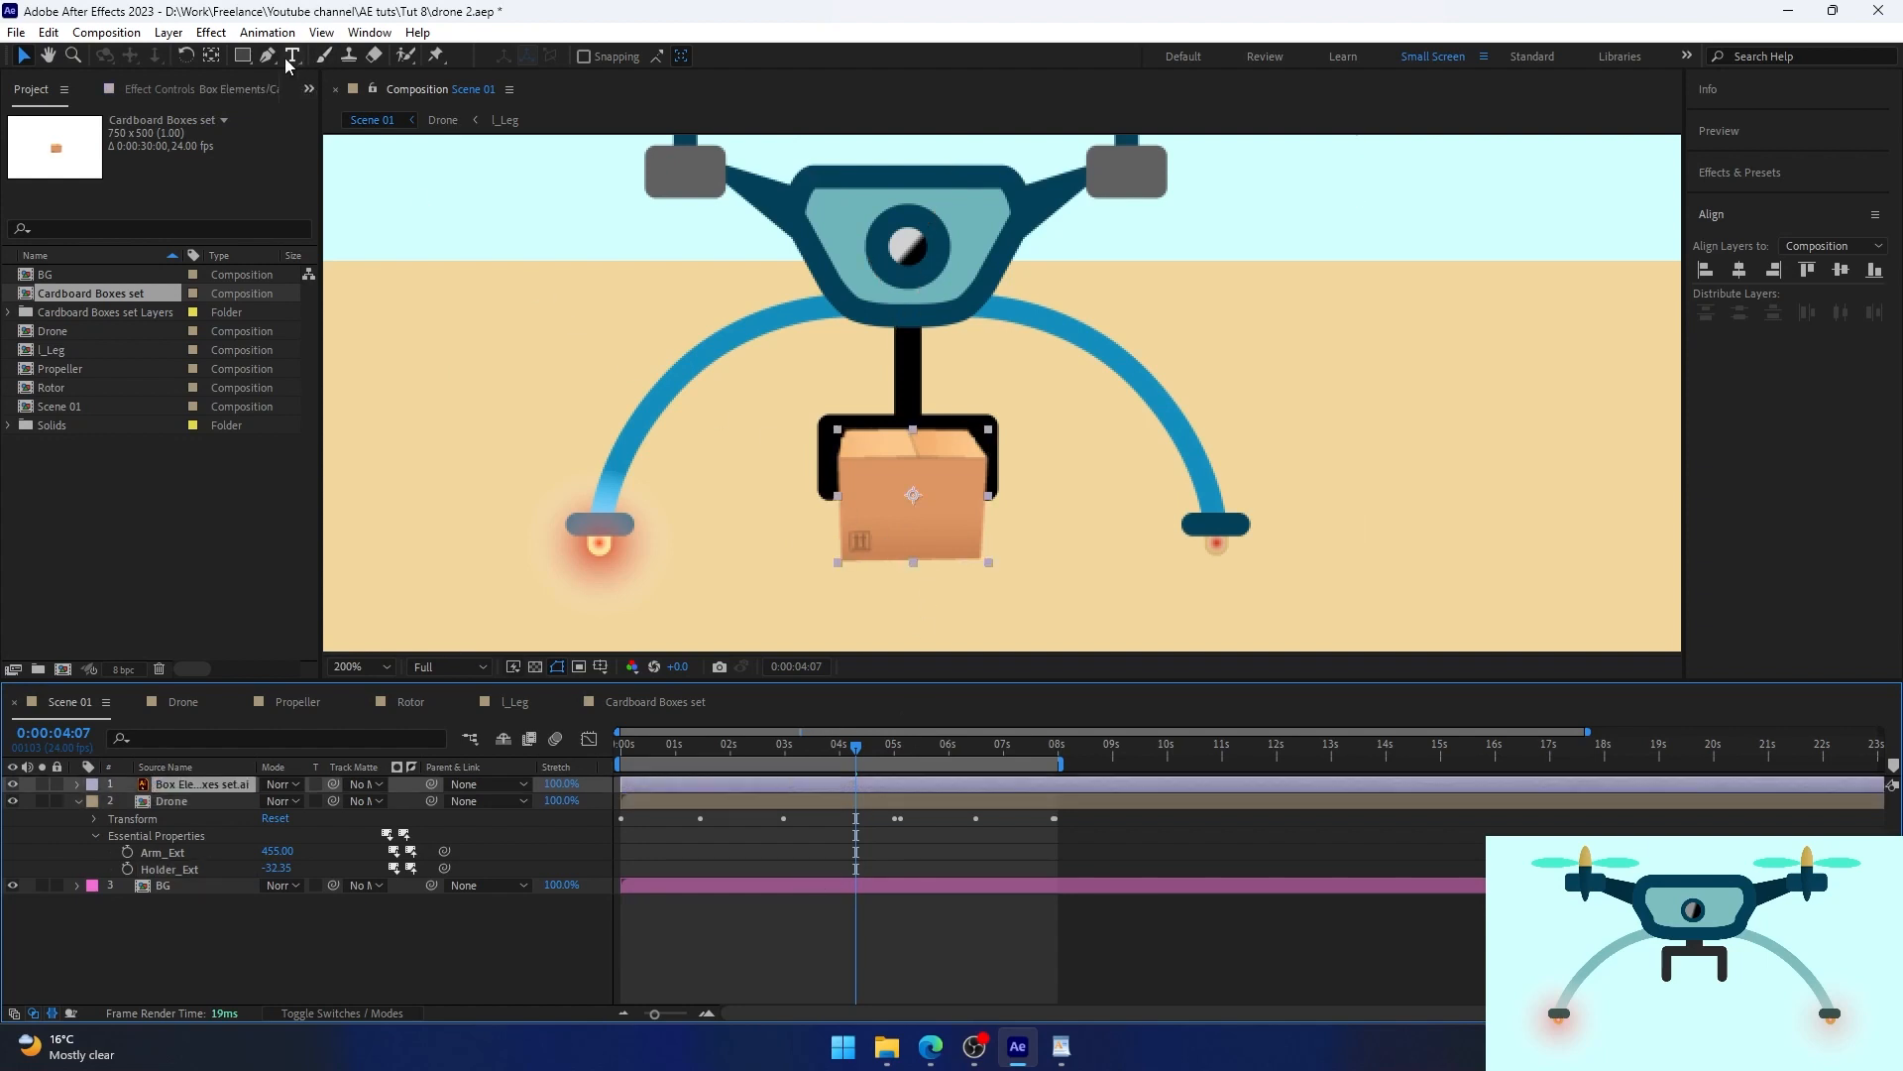
click(243, 57)
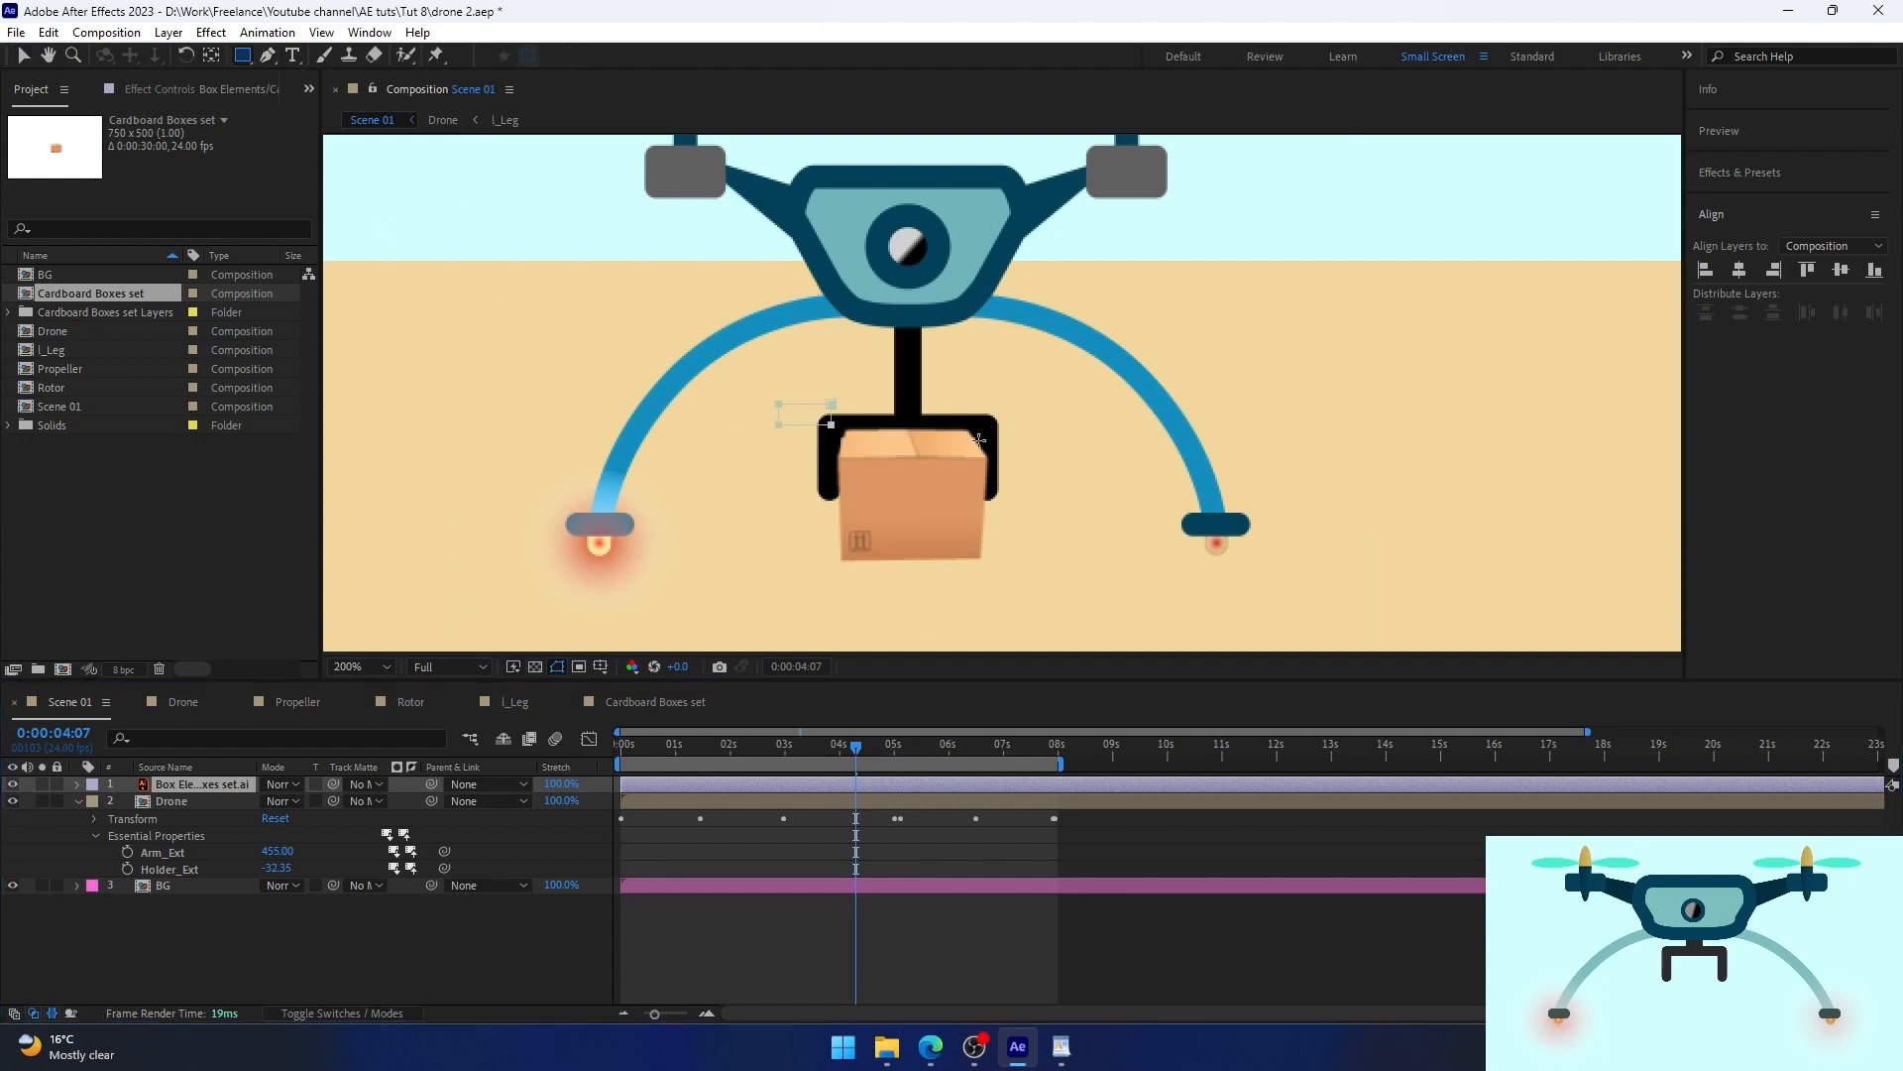
drag(980, 439, 1017, 443)
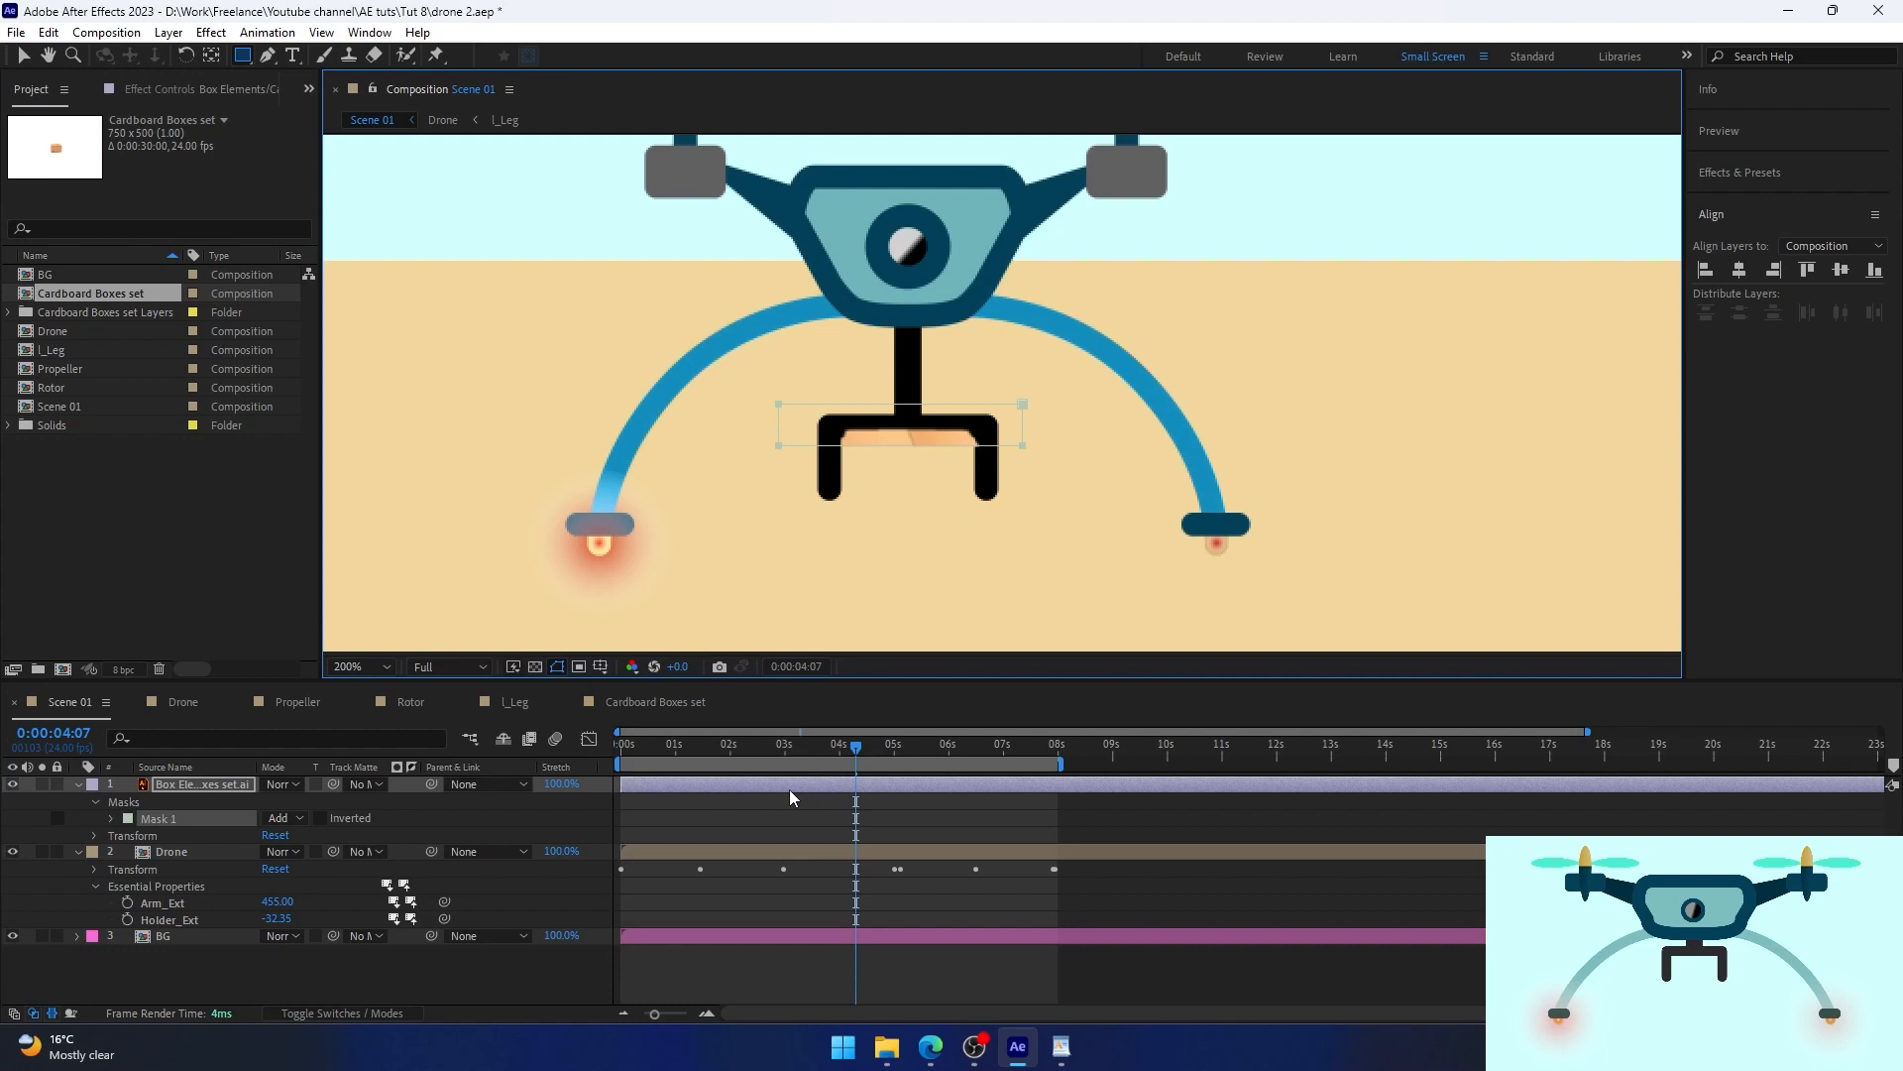
Duplicate the masked box layer and set the lower copy's mask mode to Subtract.
key(ctrl+d)
key(Delete)
key(ctrl+d)
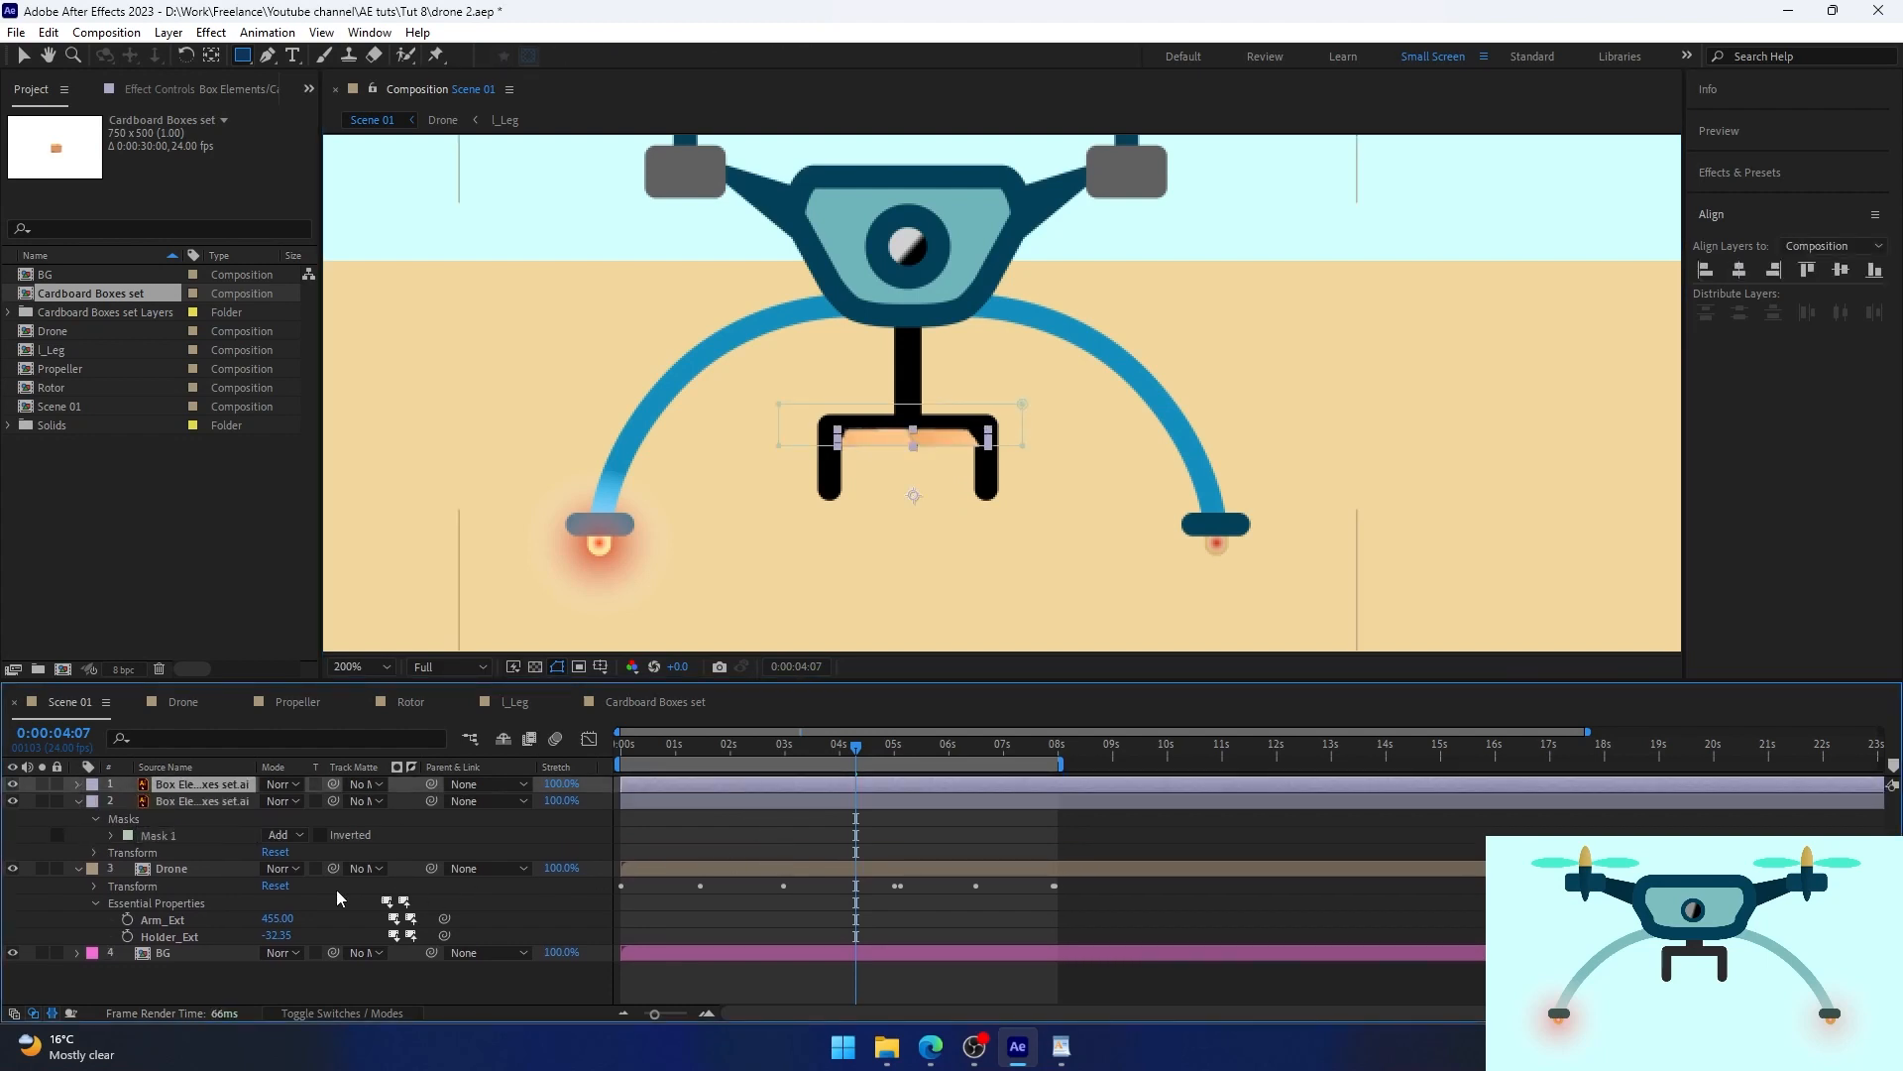
click(282, 835)
click(327, 900)
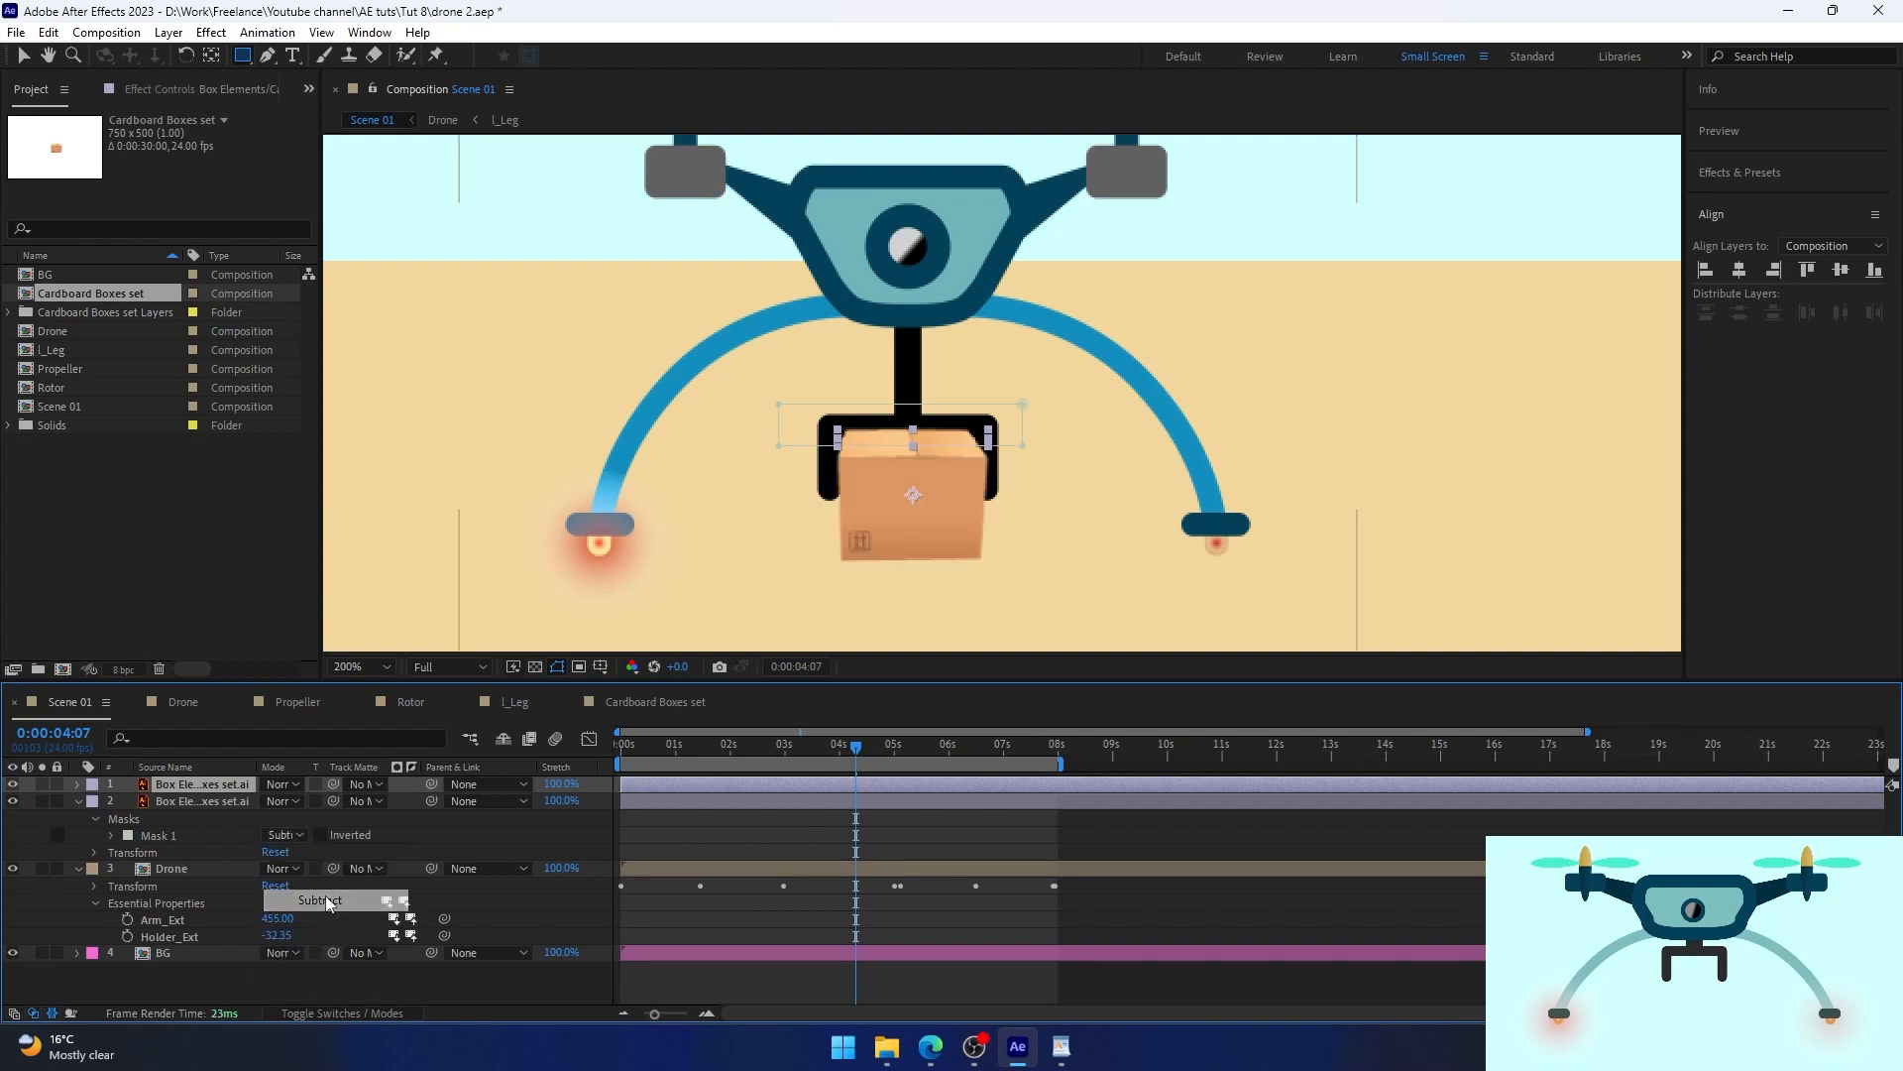
click(794, 914)
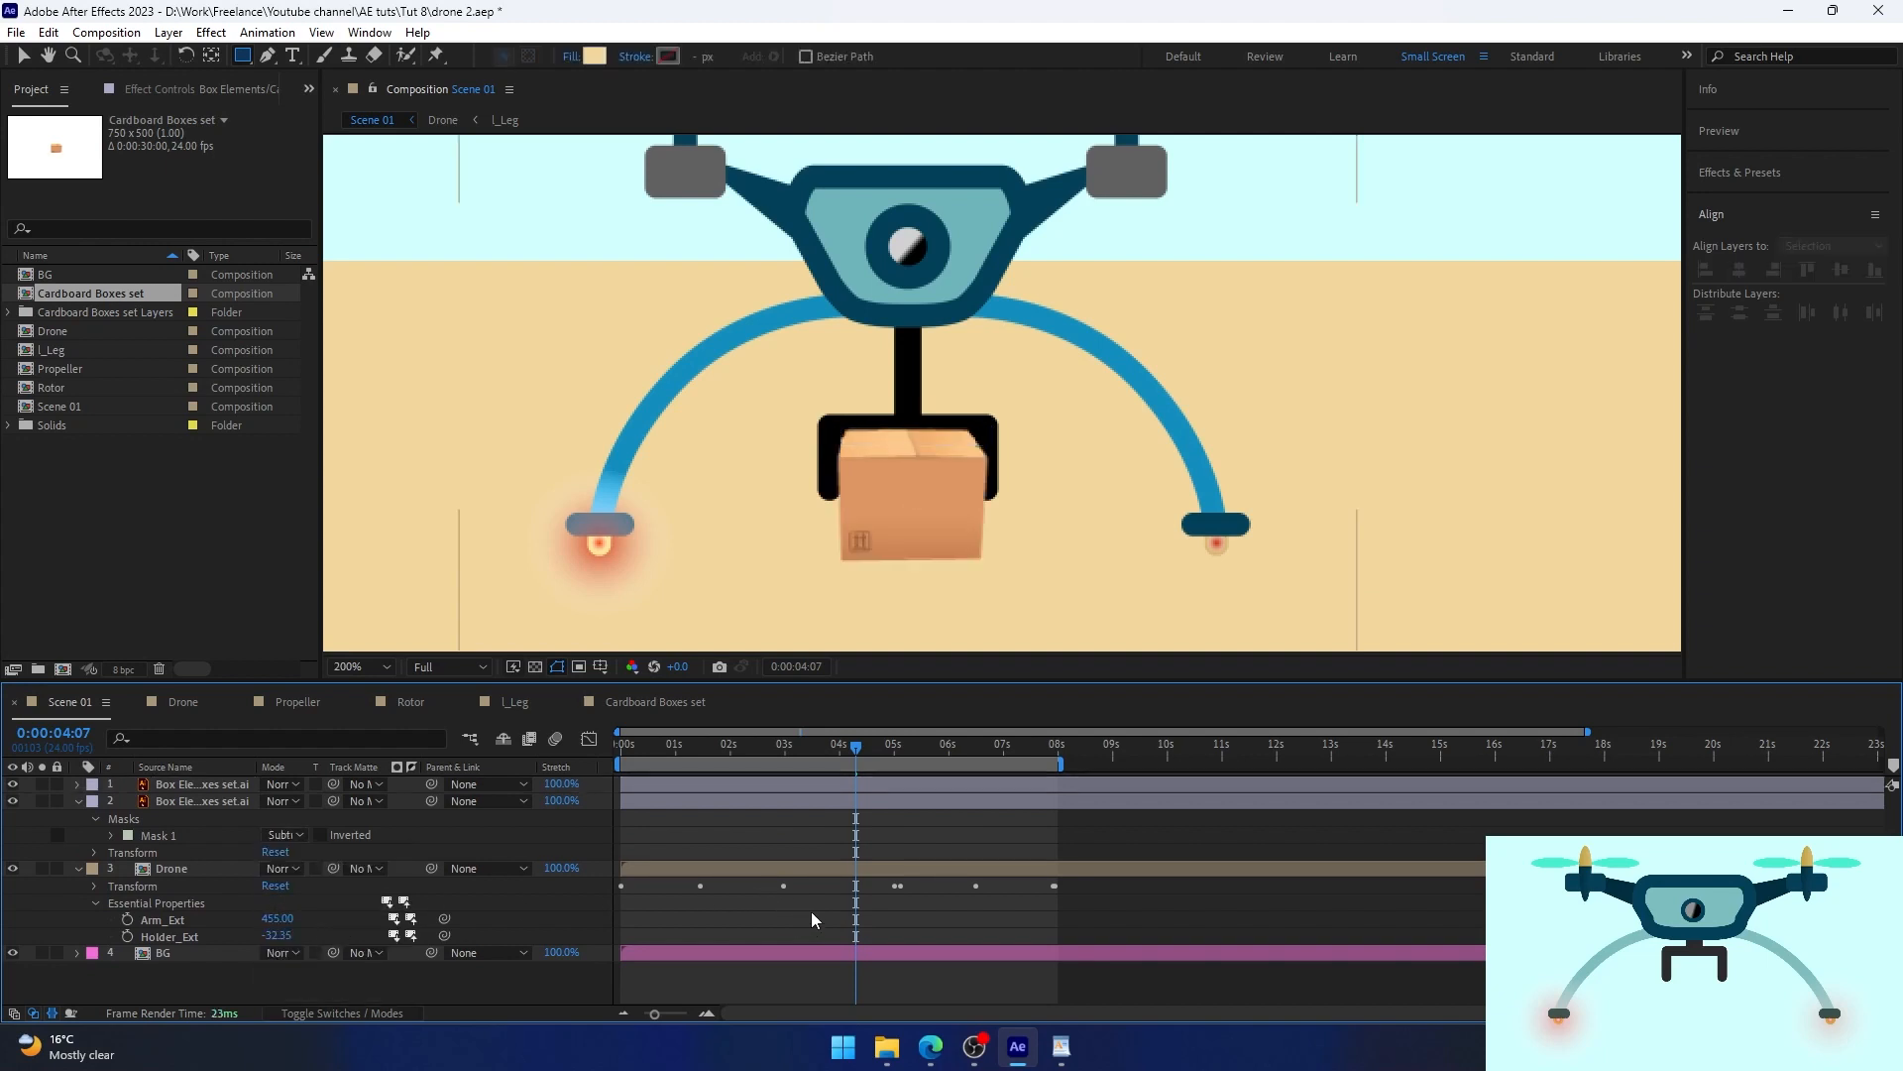
Move the box layer holding the masked top strip below the Drone layer so the holder's crossbar covers it.
click(692, 800)
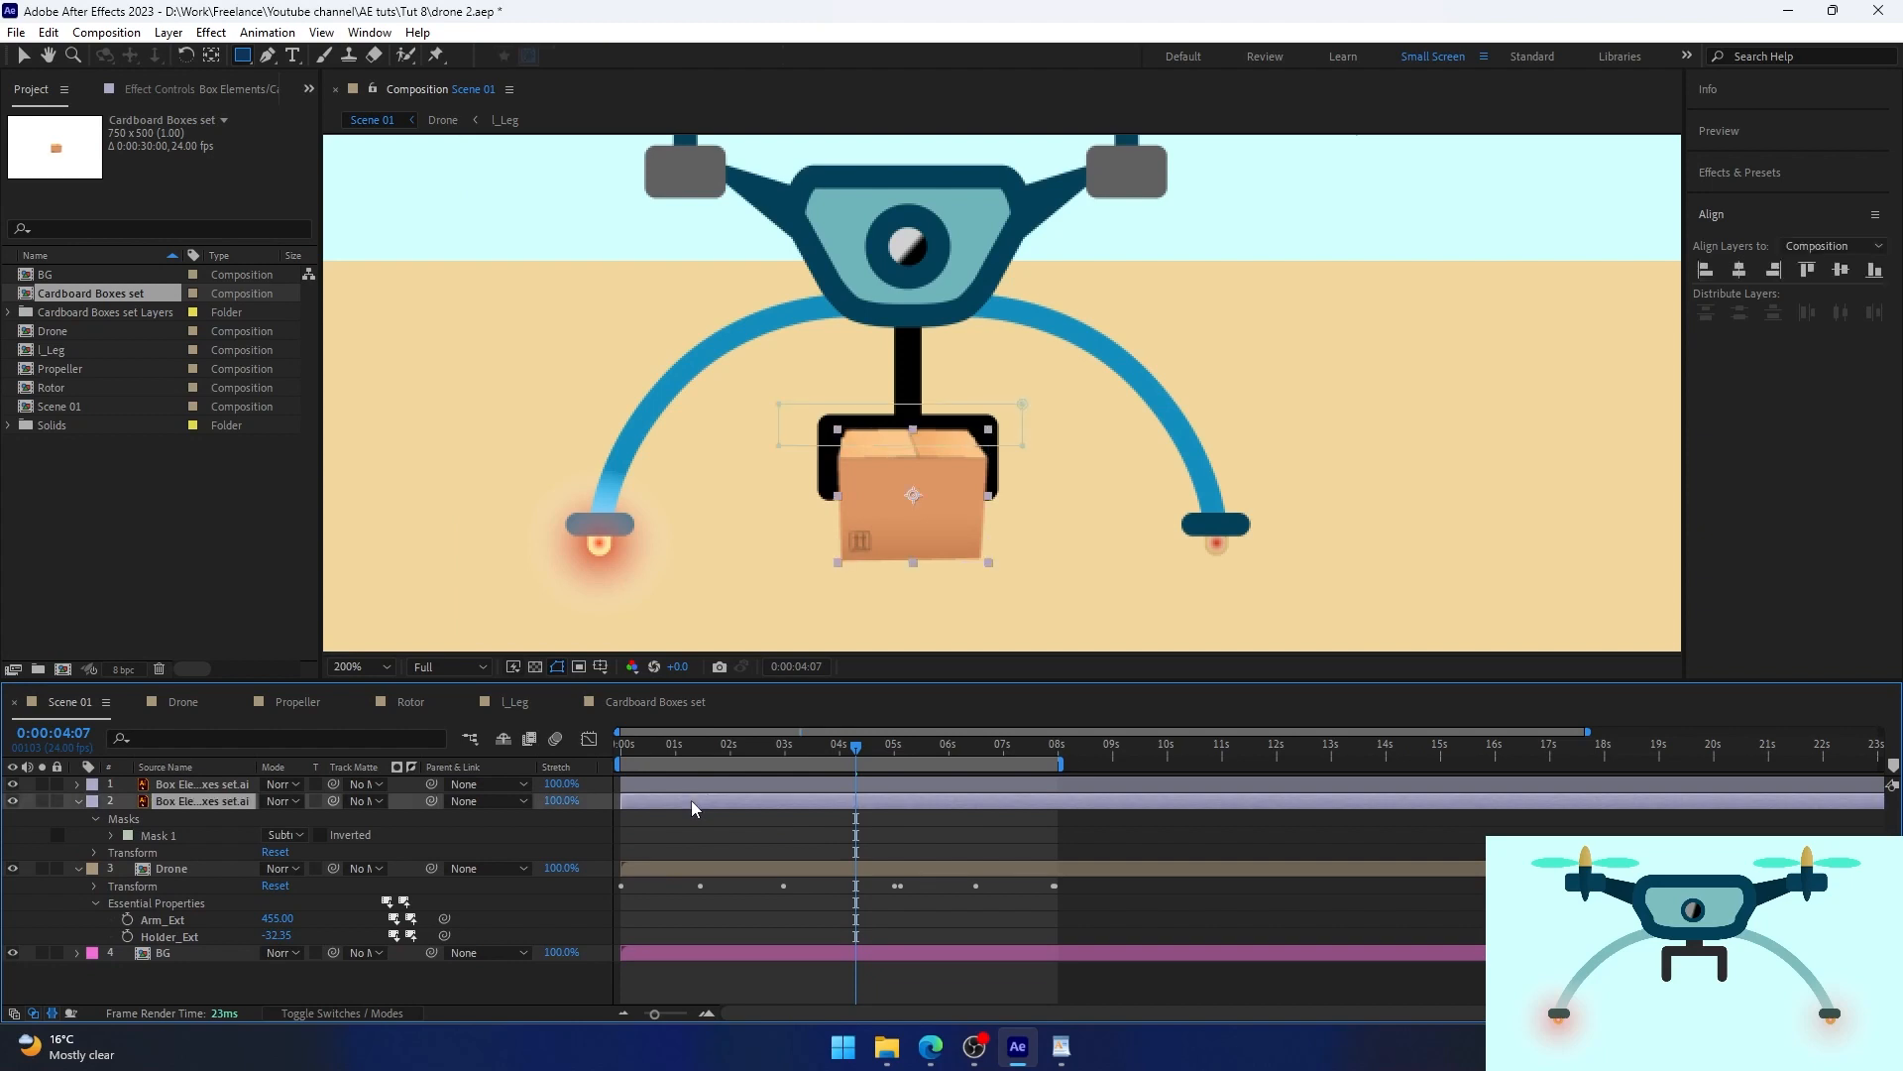
click(680, 784)
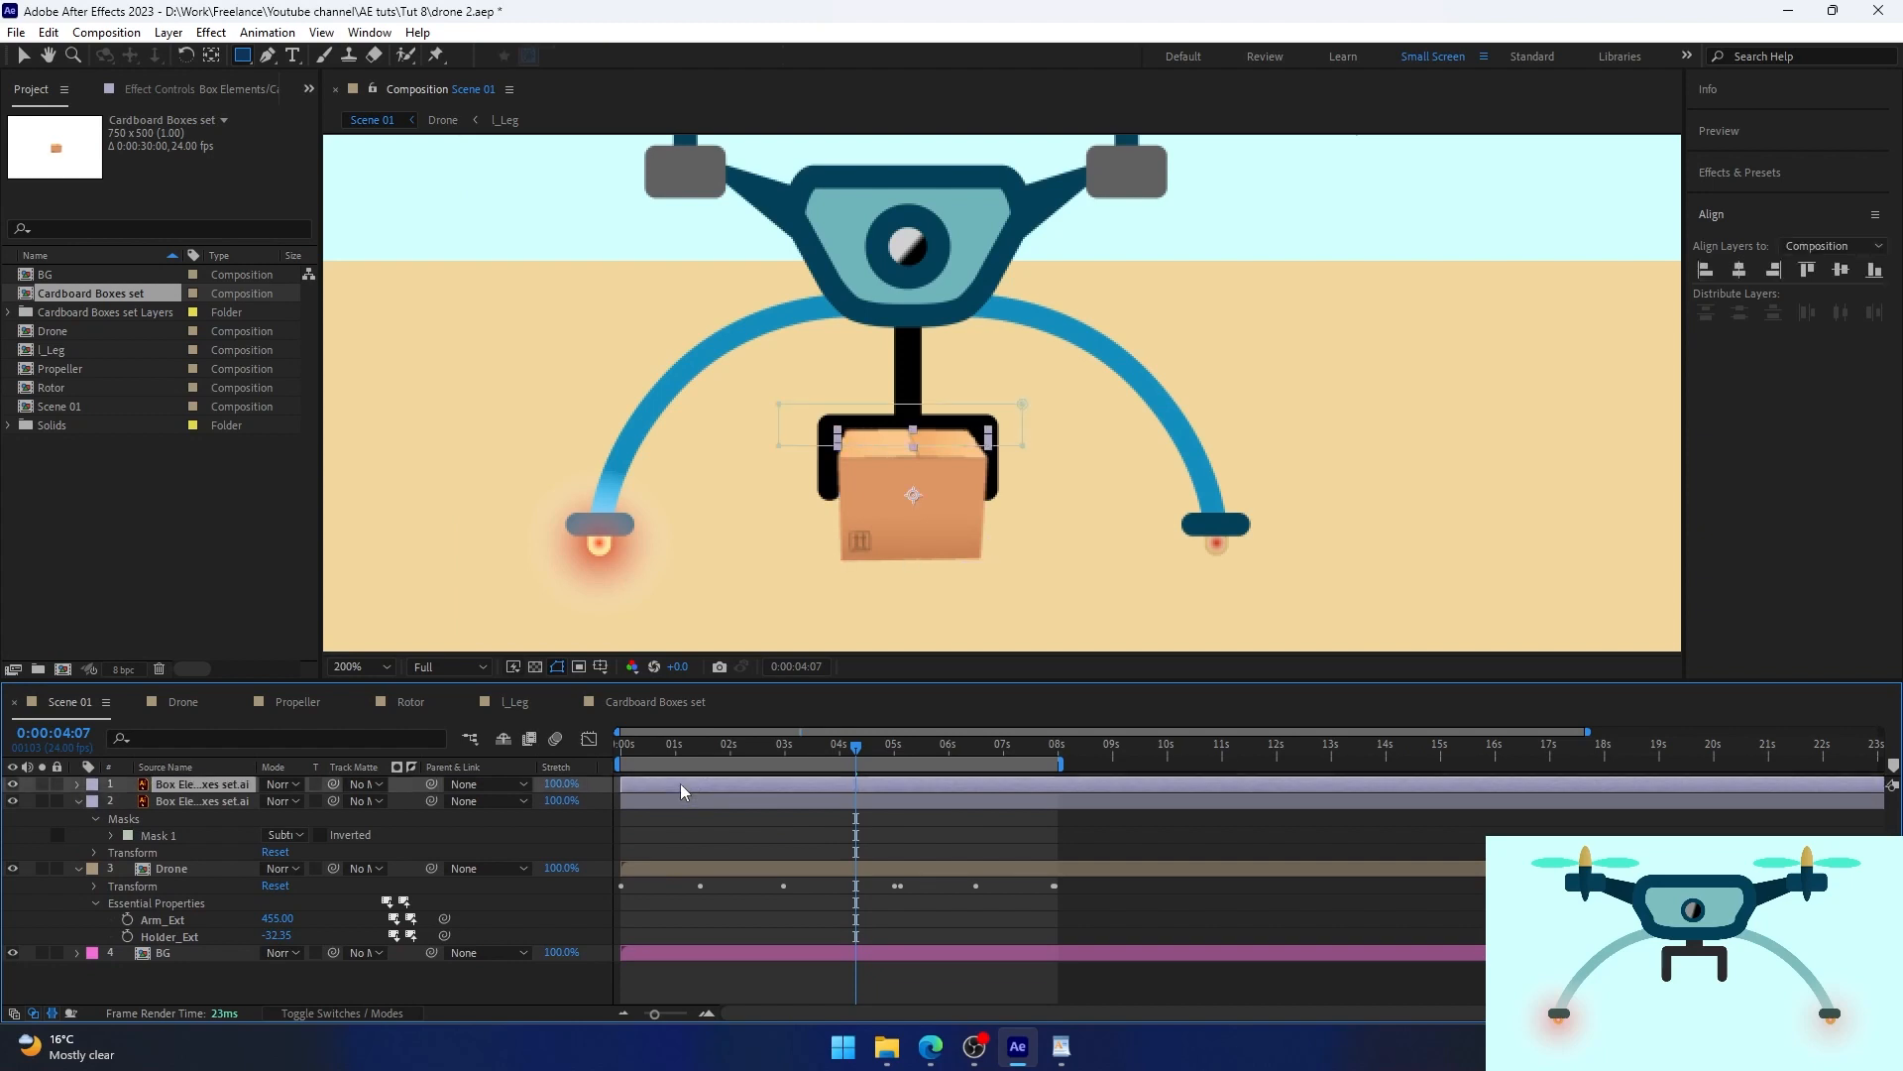
drag(680, 783, 216, 887)
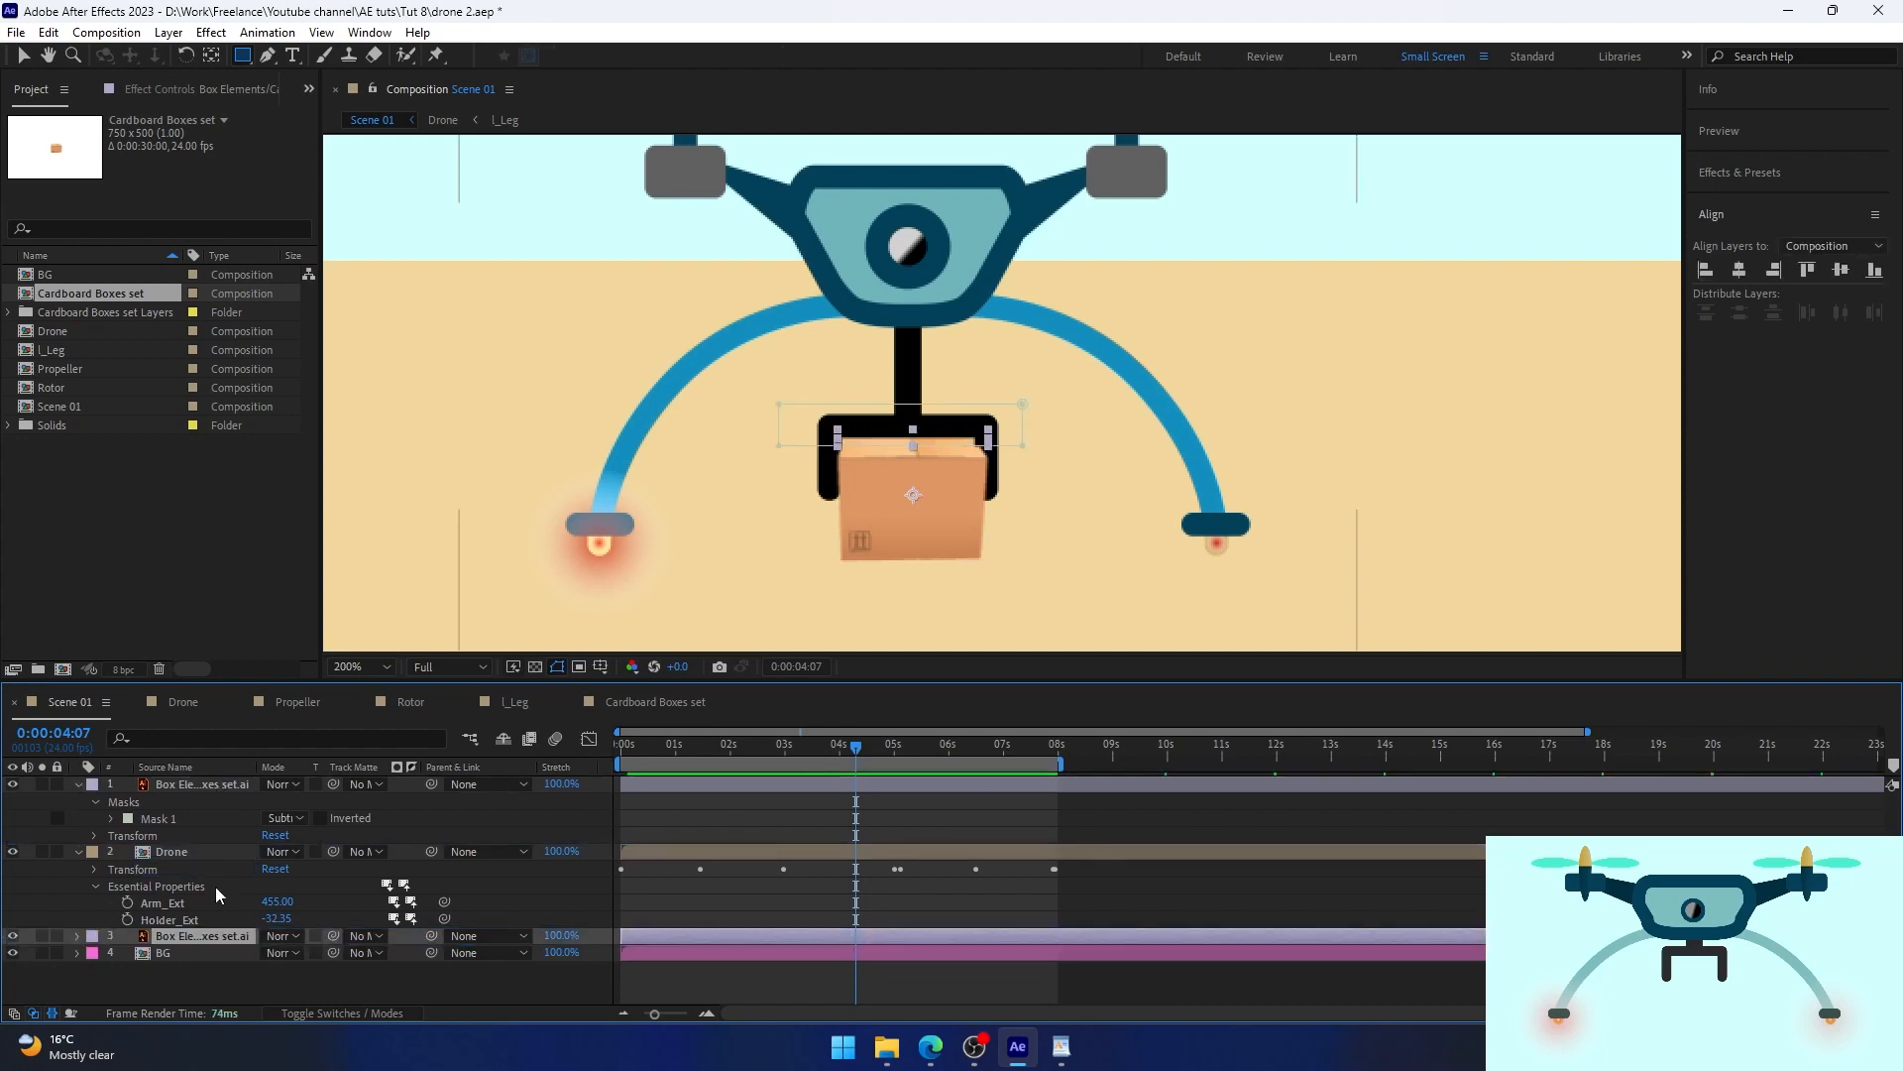
click(776, 868)
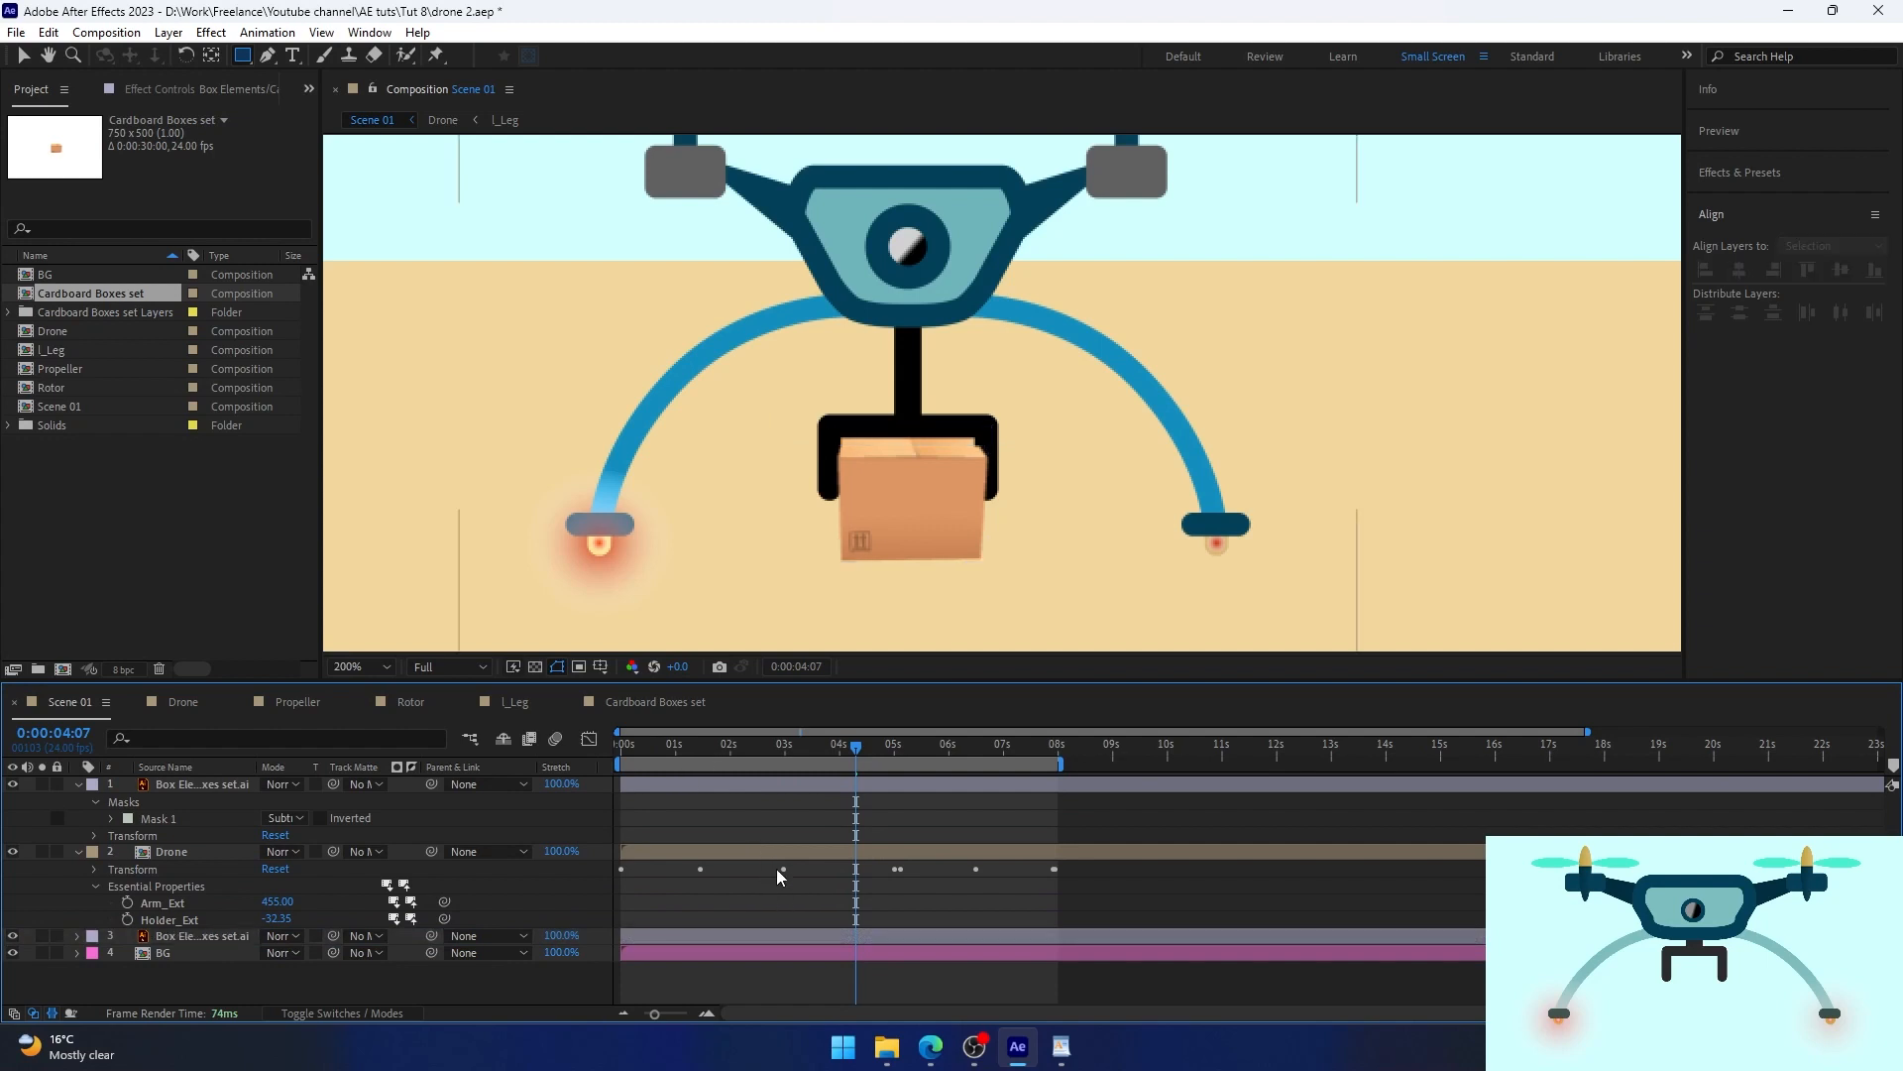
Keyframe the gripping Arm_Ext and Holder_Ext values near 0:00:05:00 and set them to 305 and 108.65 at 0:00:03:00.
drag(852, 756, 785, 766)
click(127, 902)
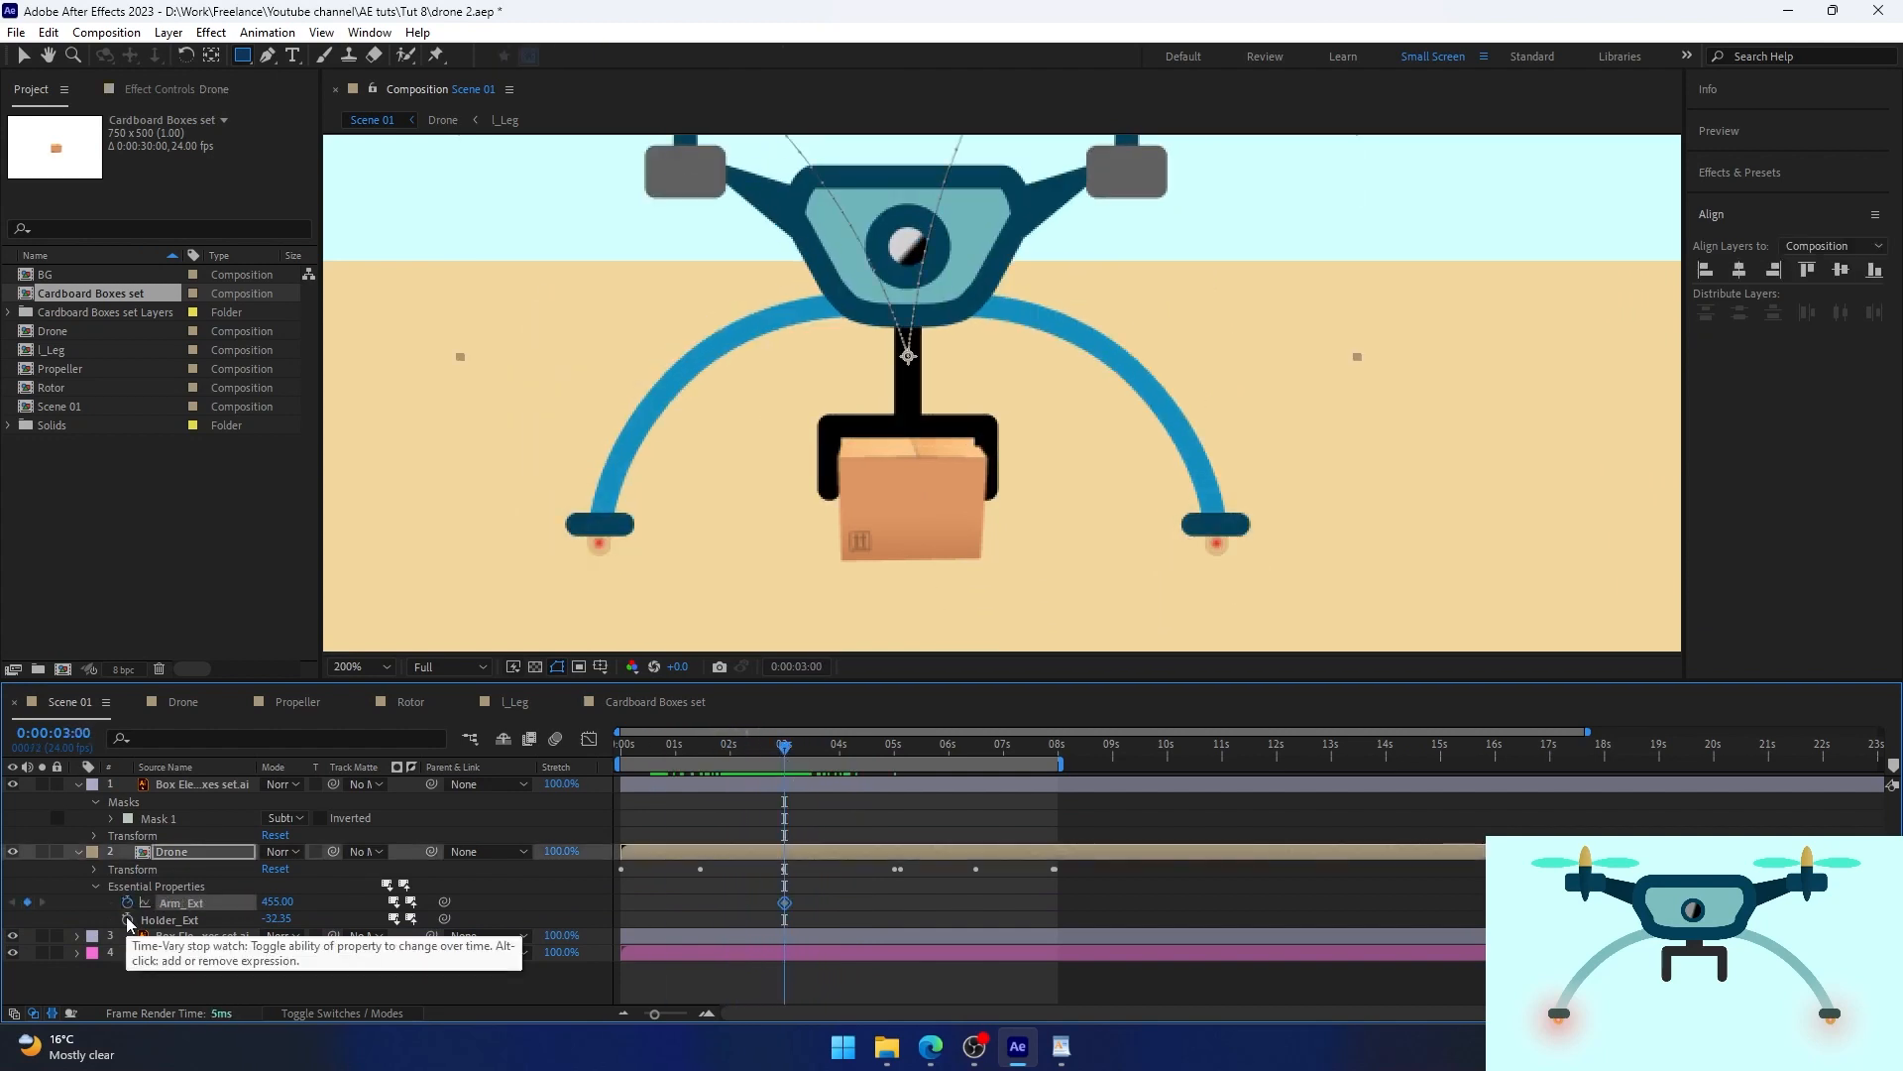
click(127, 919)
drag(785, 919, 891, 919)
drag(278, 902, 129, 902)
drag(277, 919, 416, 919)
Preview the holder's gripping motion and apply Easy Ease to all Arm_Ext and Holder_Ext keyframes.
click(741, 761)
key(space)
key(space)
drag(761, 759, 808, 759)
drag(762, 894, 920, 926)
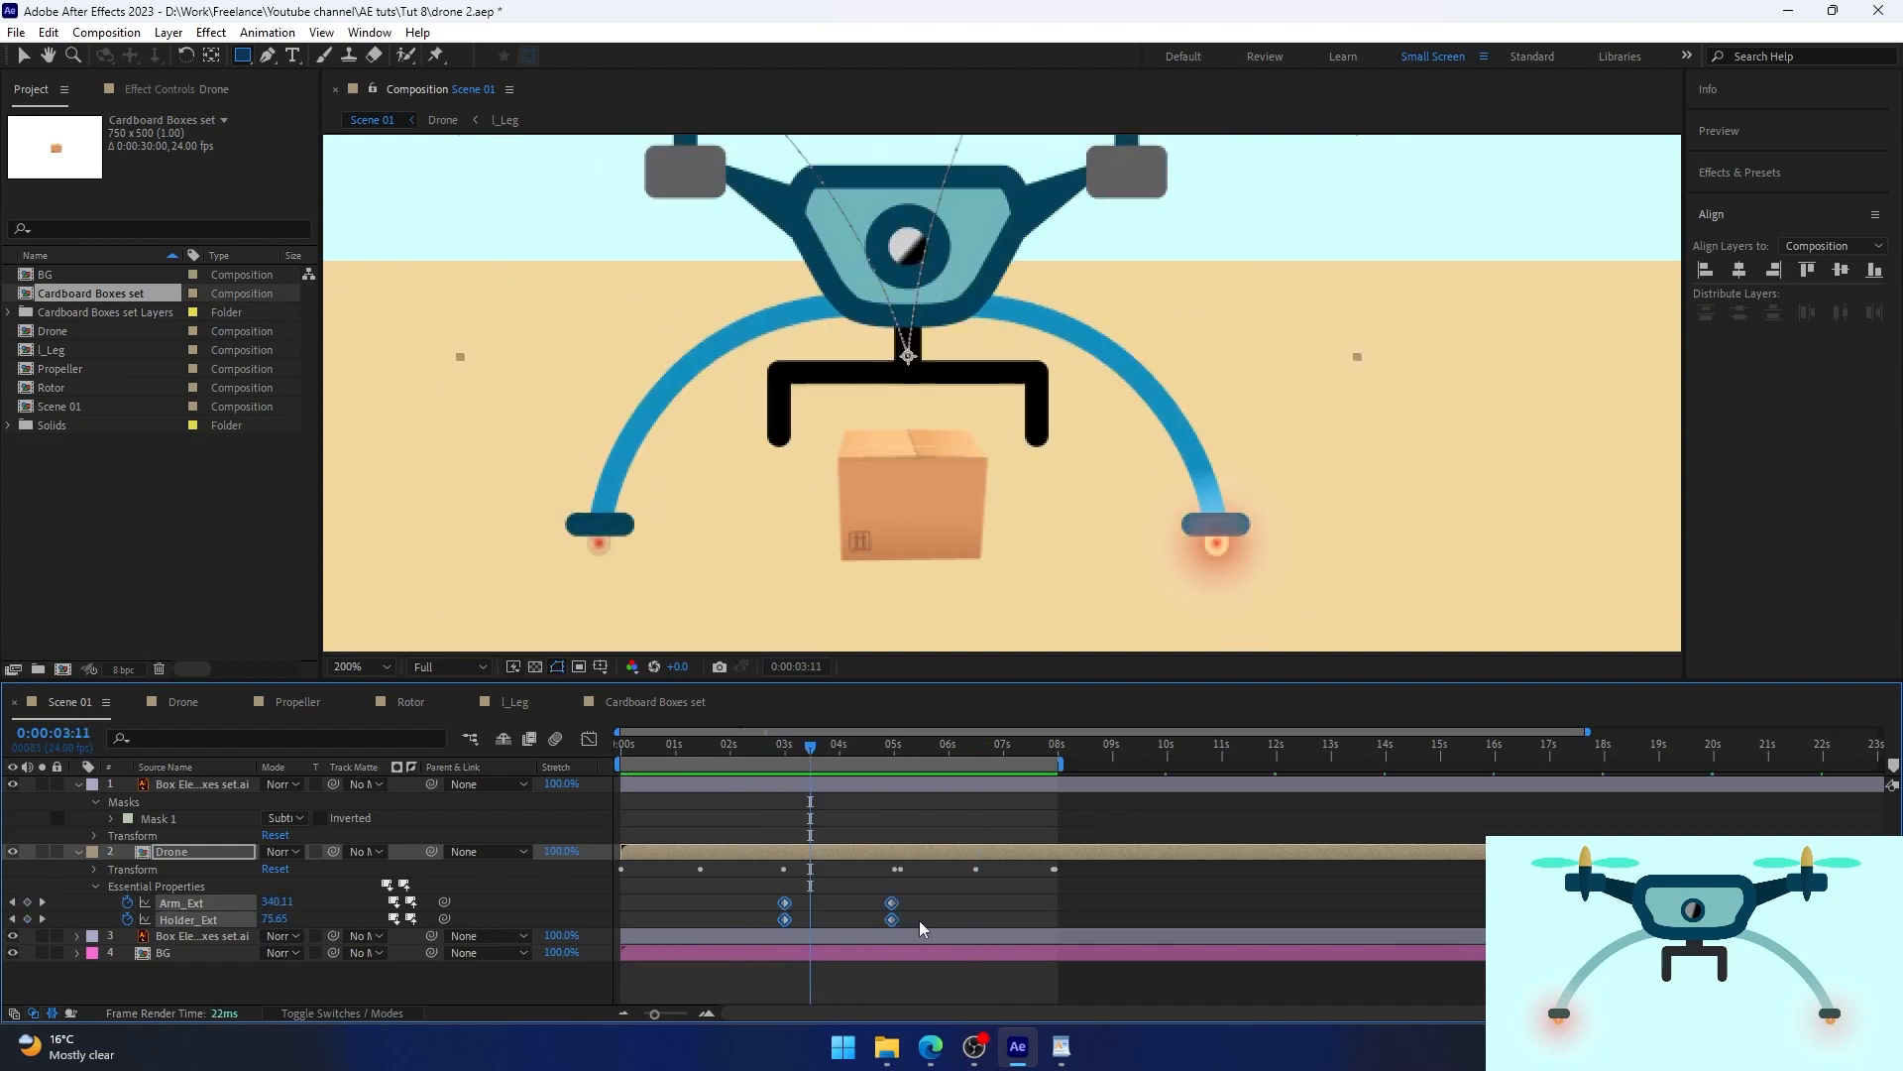
key(F9)
click(777, 762)
key(space)
Nudge both box layers slightly left to centre the box within the closed holder.
drag(788, 759, 900, 756)
click(833, 784)
ctrl+click(846, 936)
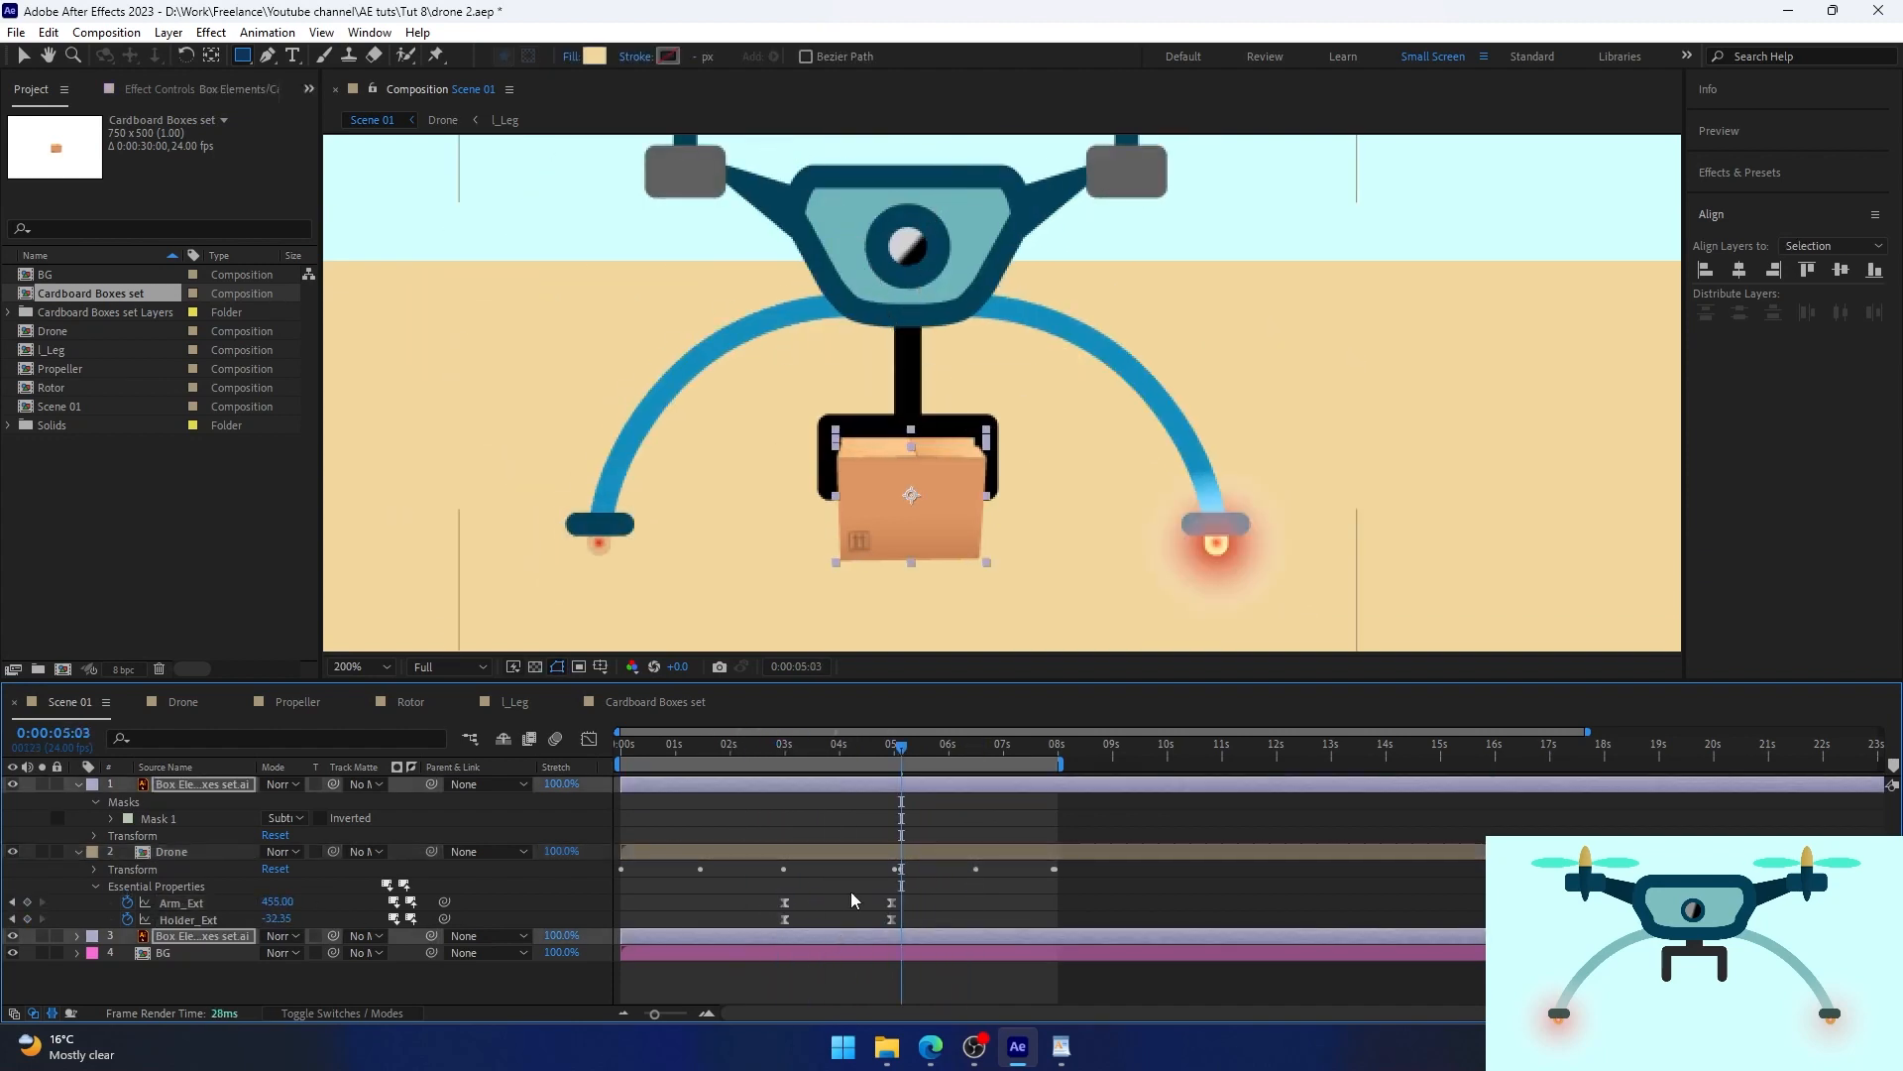
key(Left)
key(Left)
Adjust the Drone's closing keyframes at 0:00:04:23 to Arm_Ext 462 and Holder_Ext −25.35.
click(854, 902)
click(888, 756)
drag(276, 919, 284, 902)
click(713, 892)
Split both box layers at 0:00:04:23.
click(845, 785)
ctrl+click(846, 936)
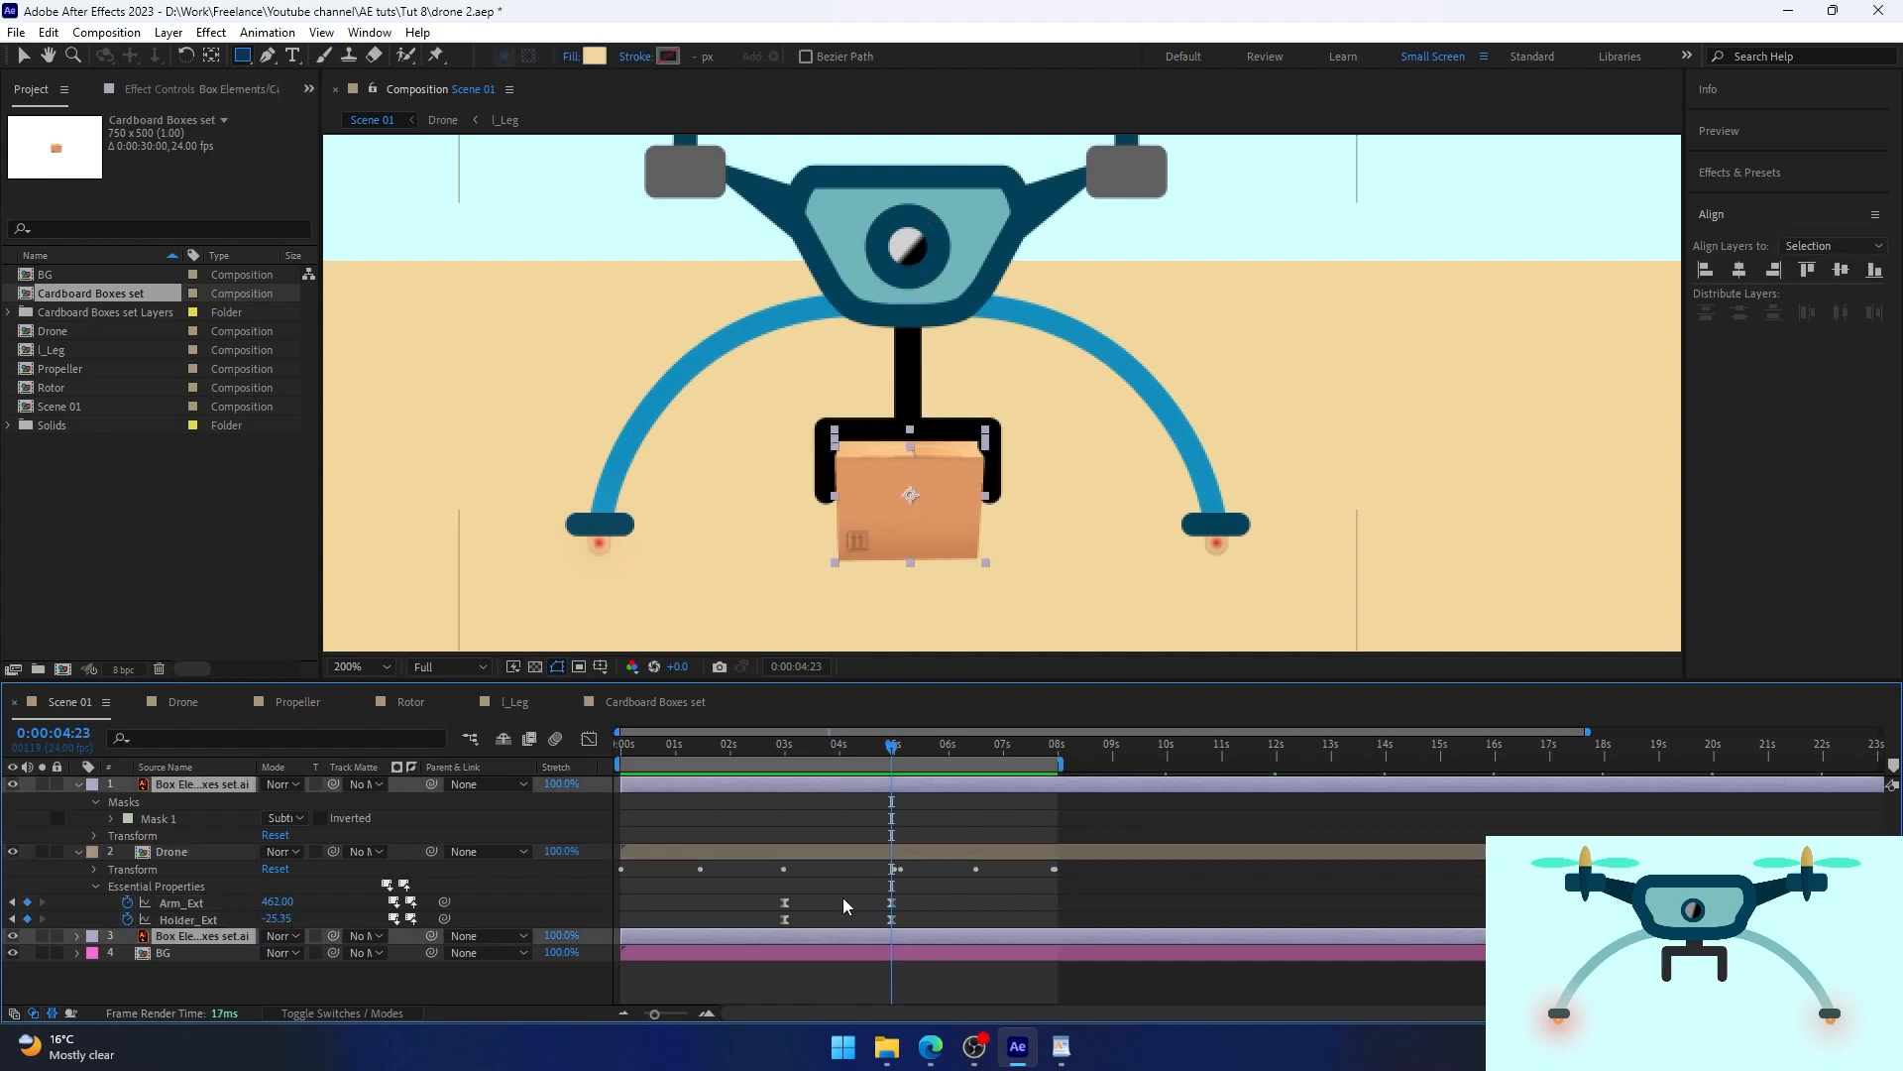
key(ctrl+shift+d)
Parent the second halves of both split box layers to the Drone layer and check the take-off.
click(926, 801)
ctrl+click(926, 970)
click(488, 800)
click(510, 896)
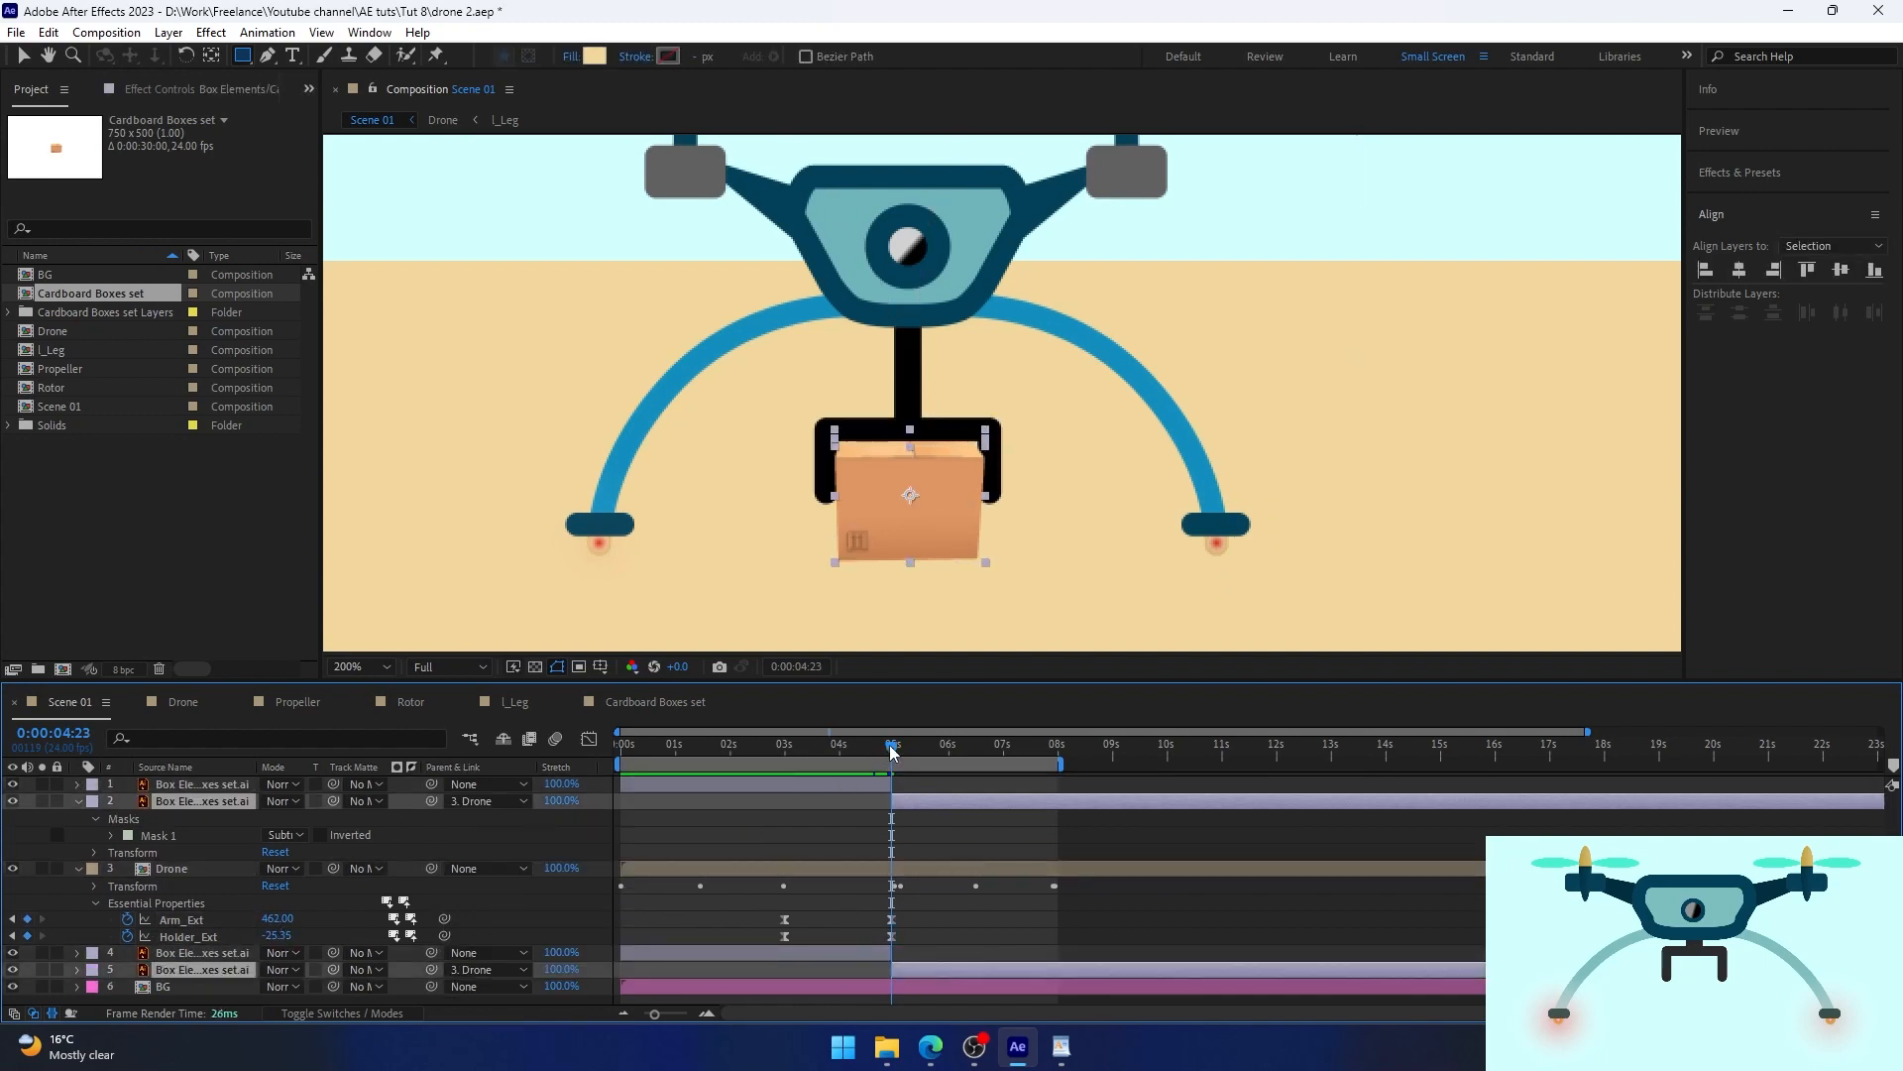
drag(894, 752, 1027, 762)
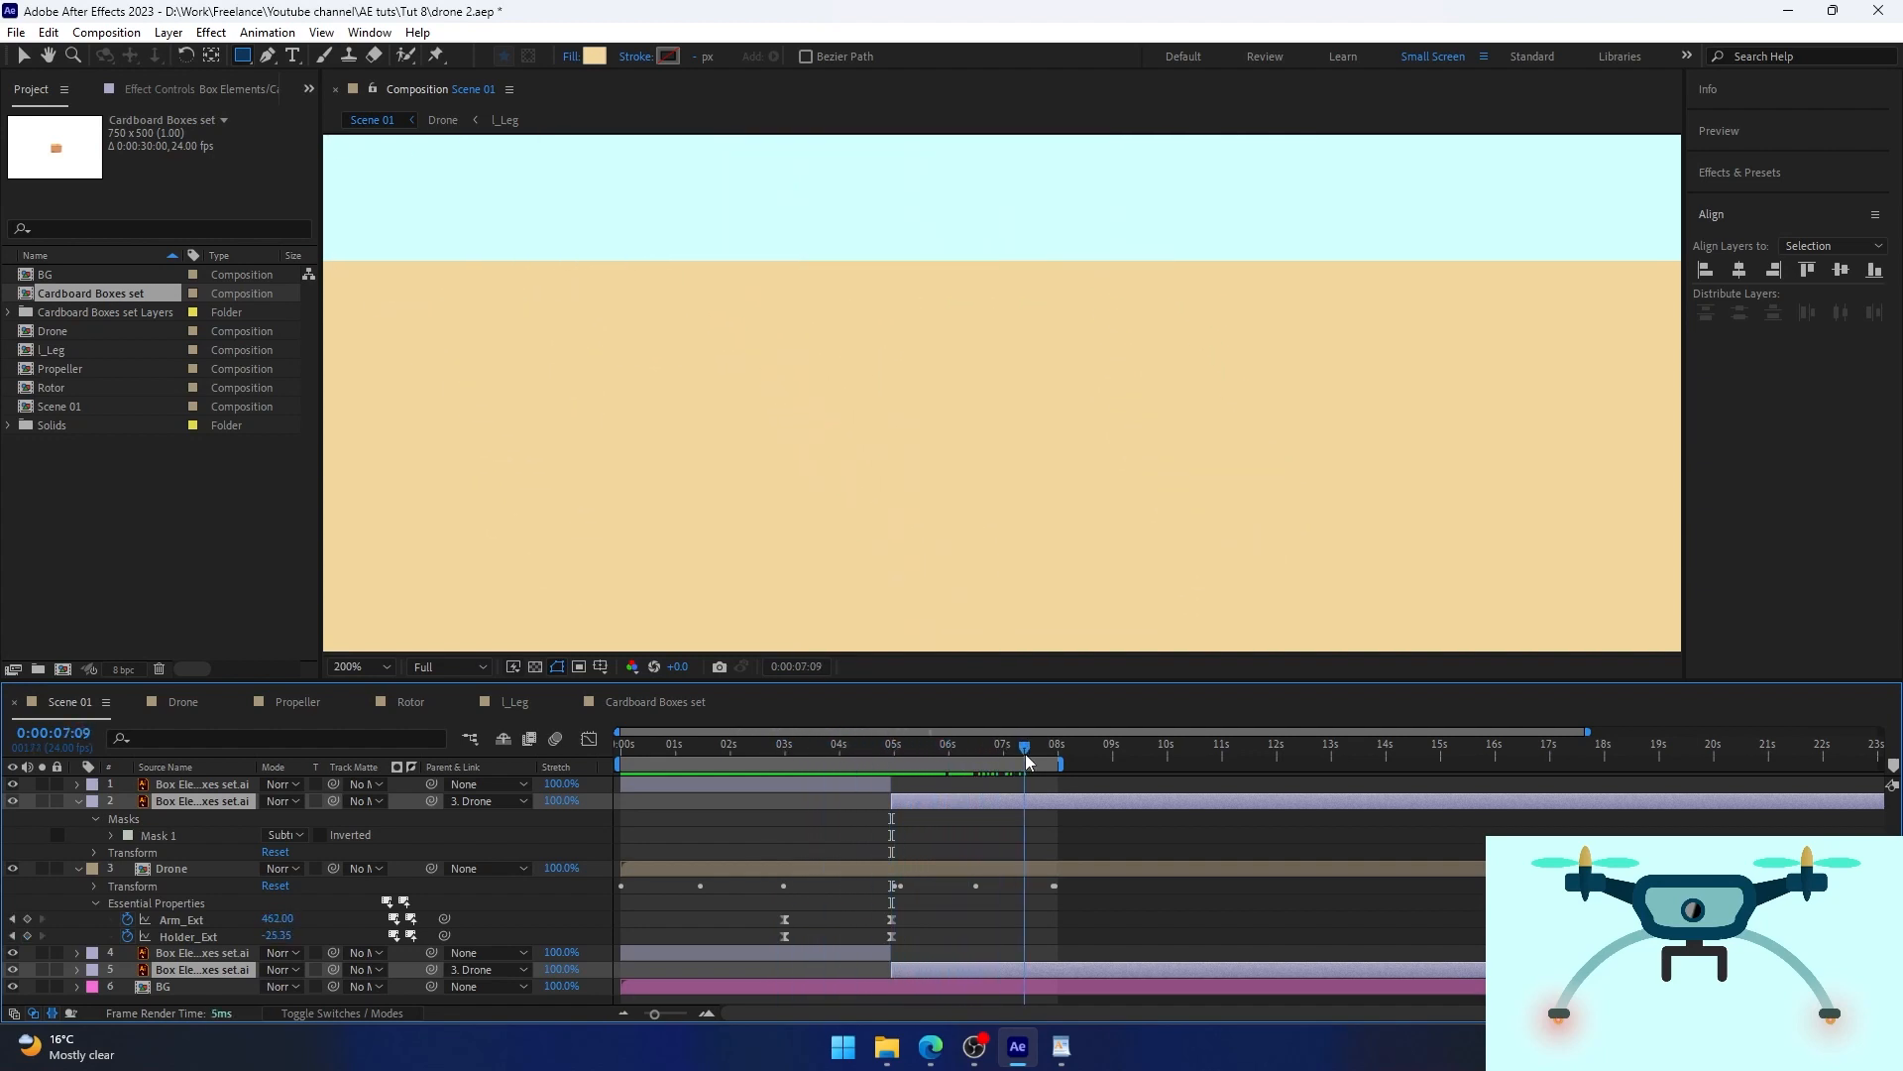
click(888, 753)
Place the unparented first half of the lower box layer beneath its parented half and duplicate it.
click(228, 970)
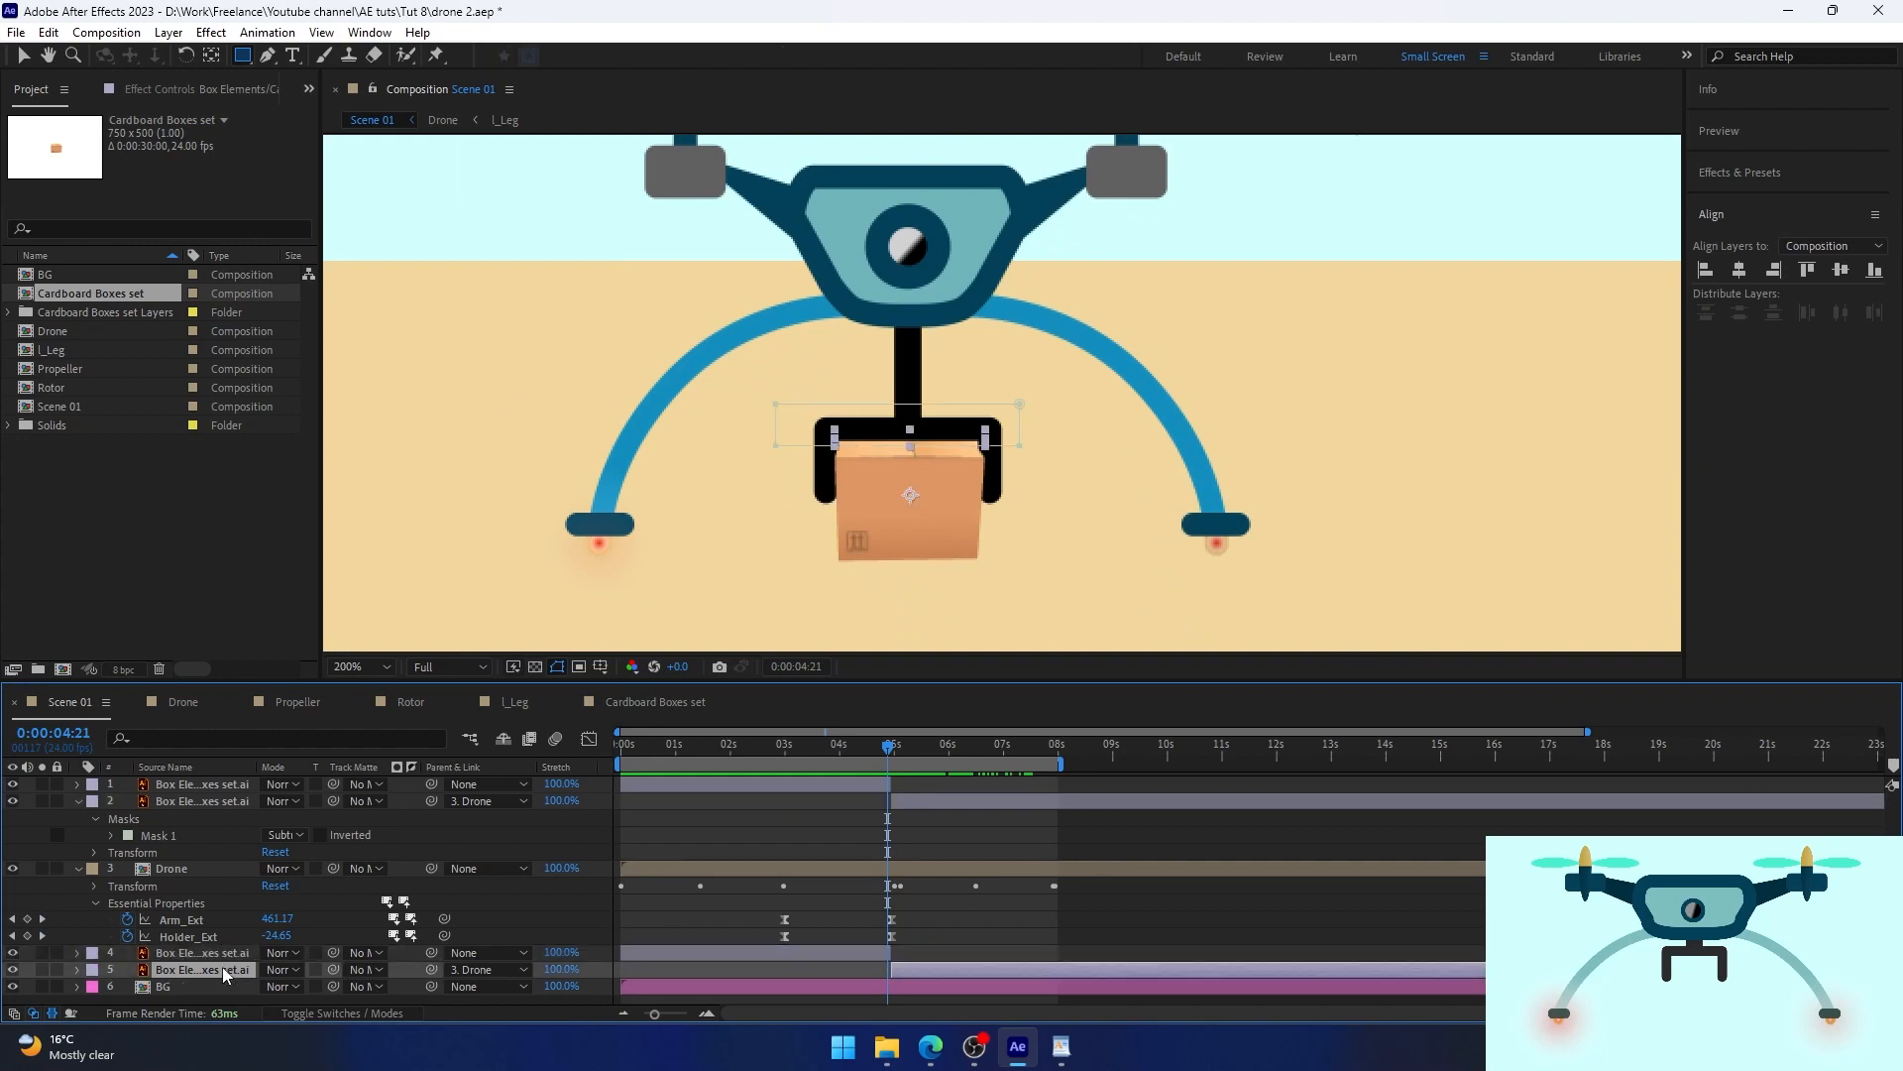
drag(226, 953, 226, 976)
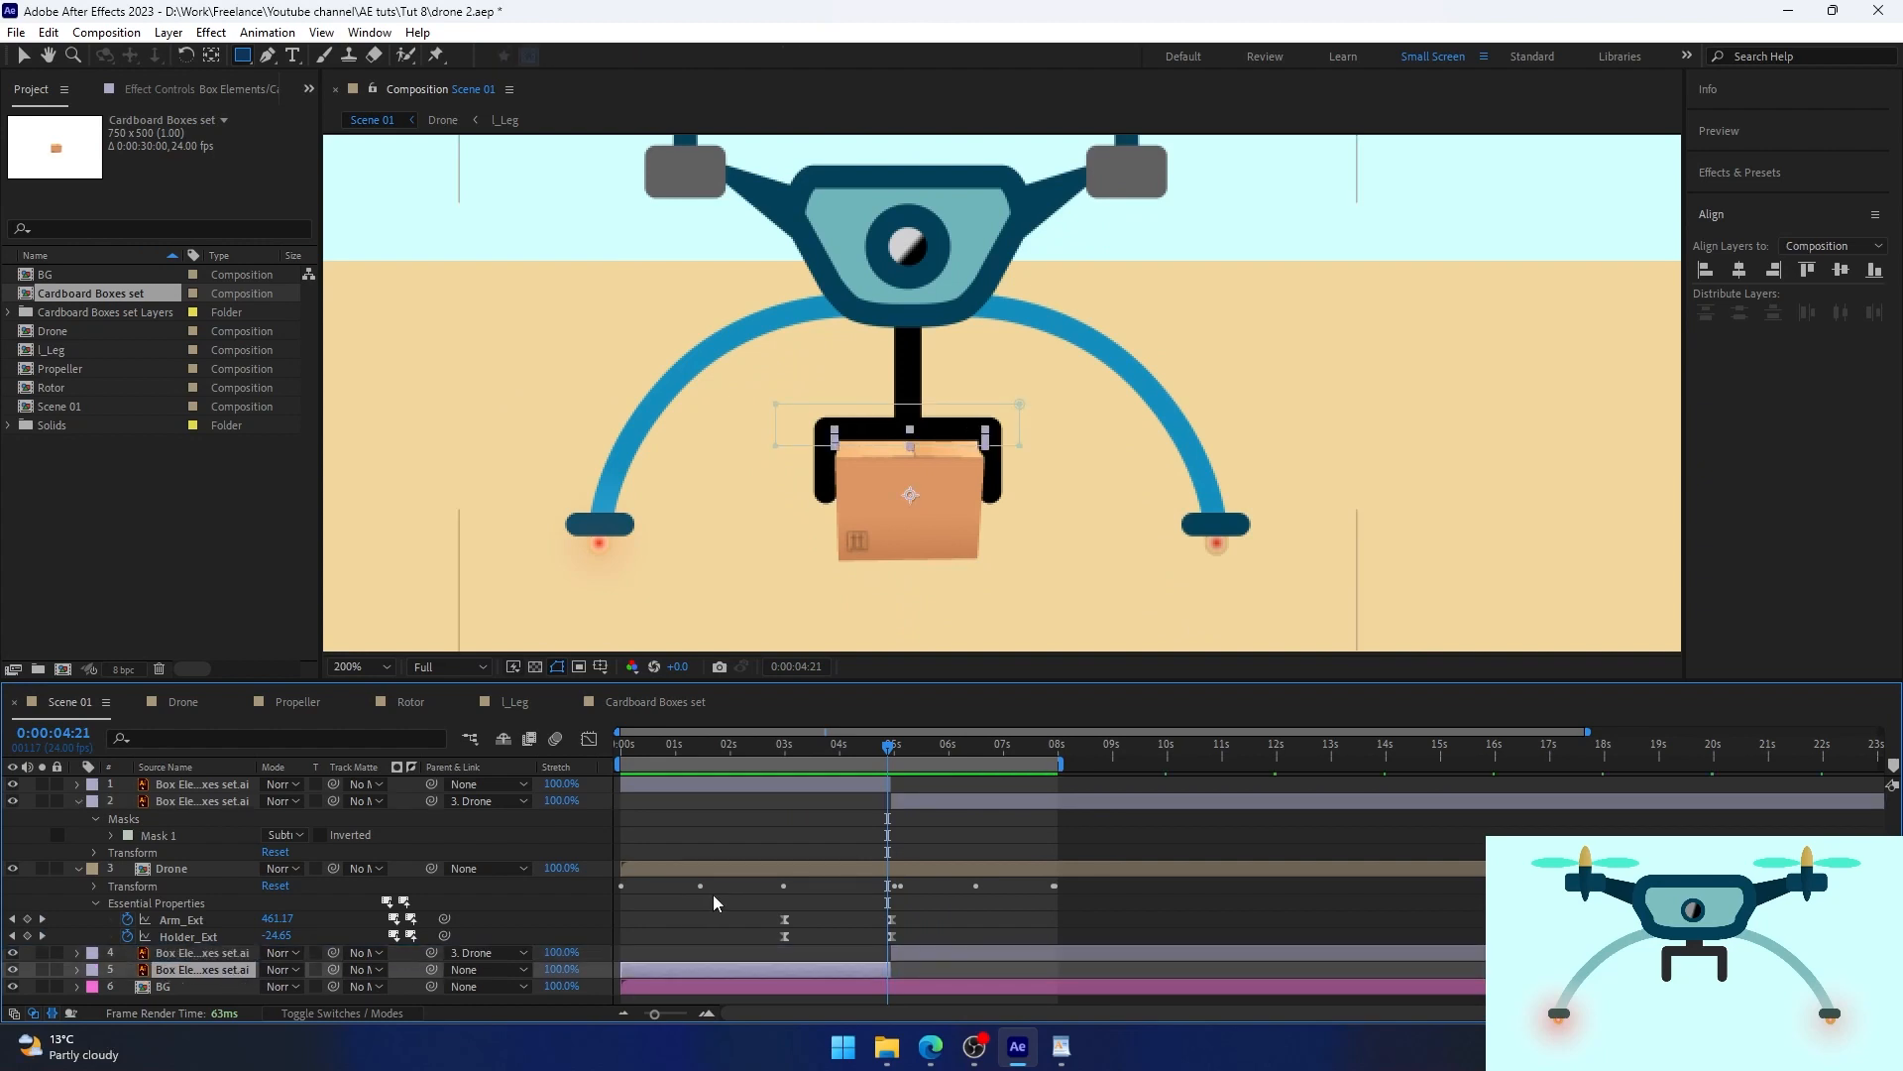
key(ctrl+d)
scroll(999, 595, down, 2)
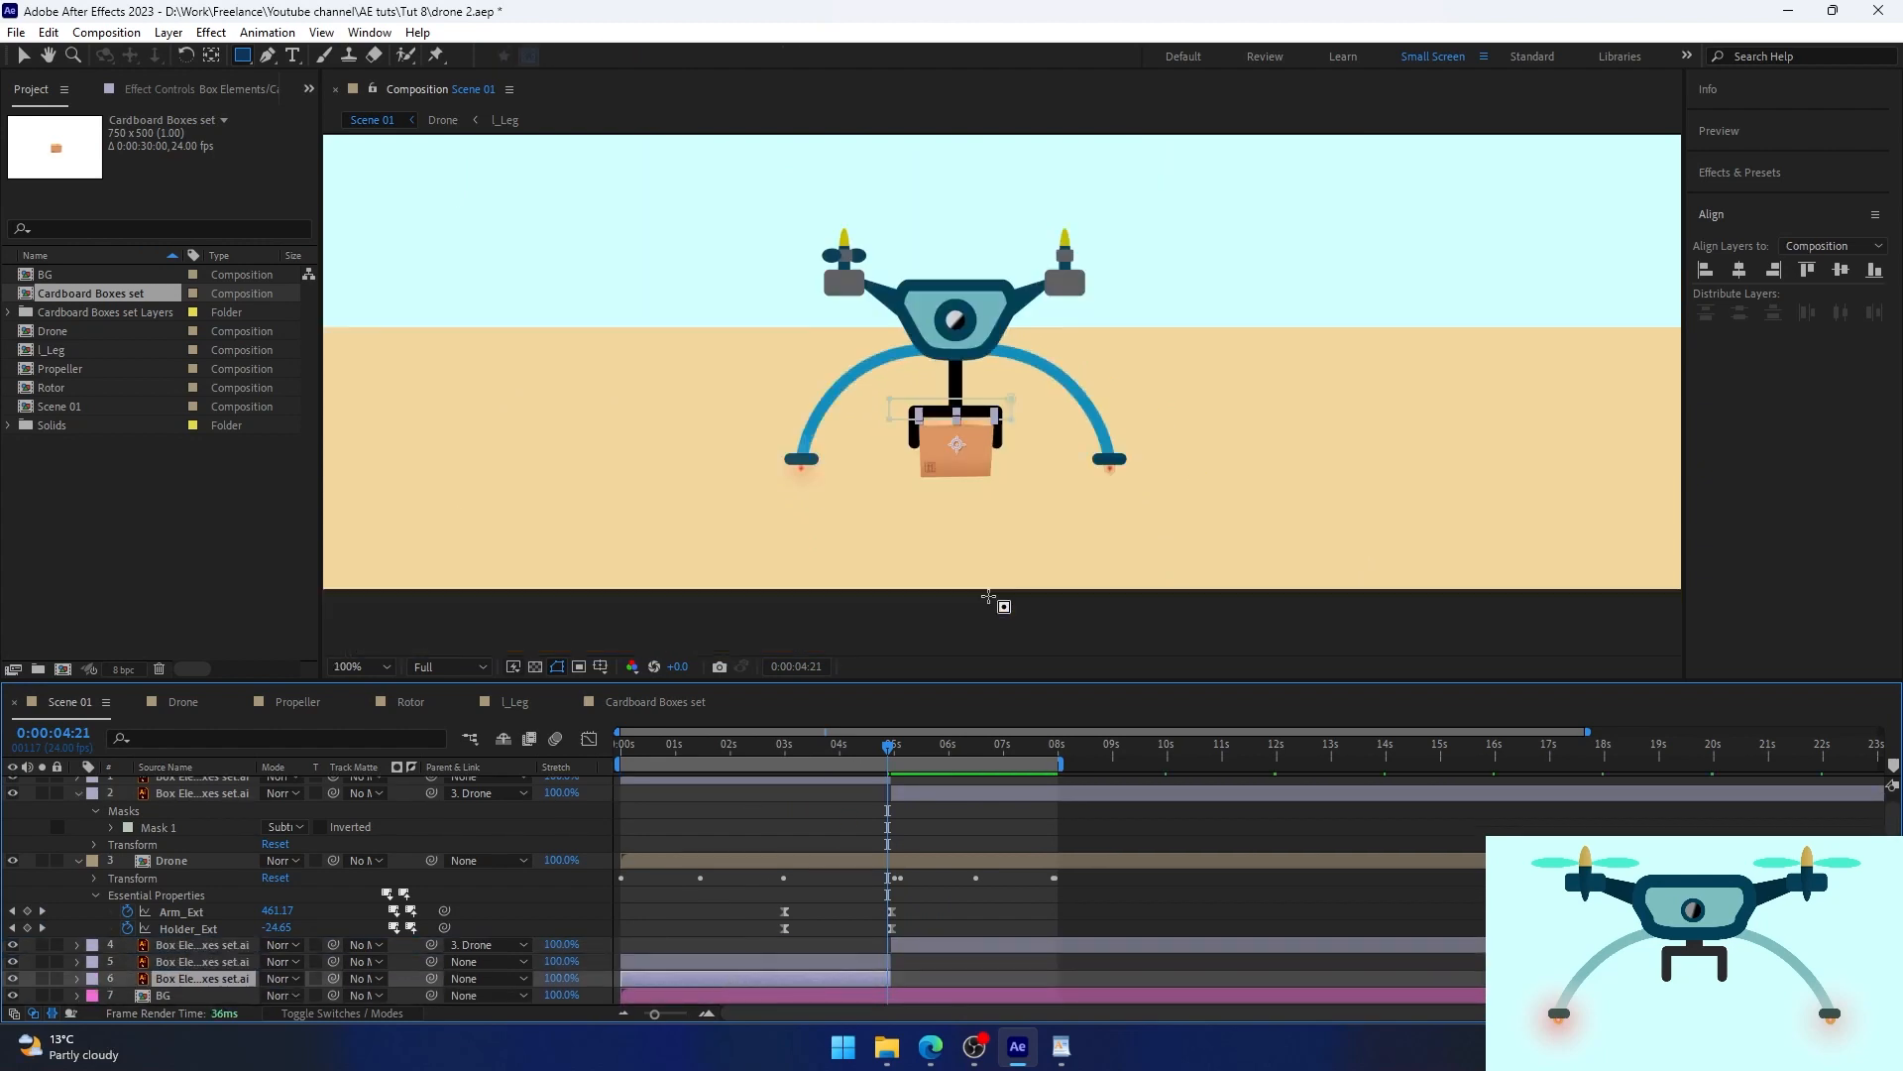
drag(1050, 525, 975, 509)
Add X Position keyframes at 0:00:01:23 and 0:00:03:00 to the lowest box copy.
key(p)
click(730, 941)
scroll(187, 978, down, 2)
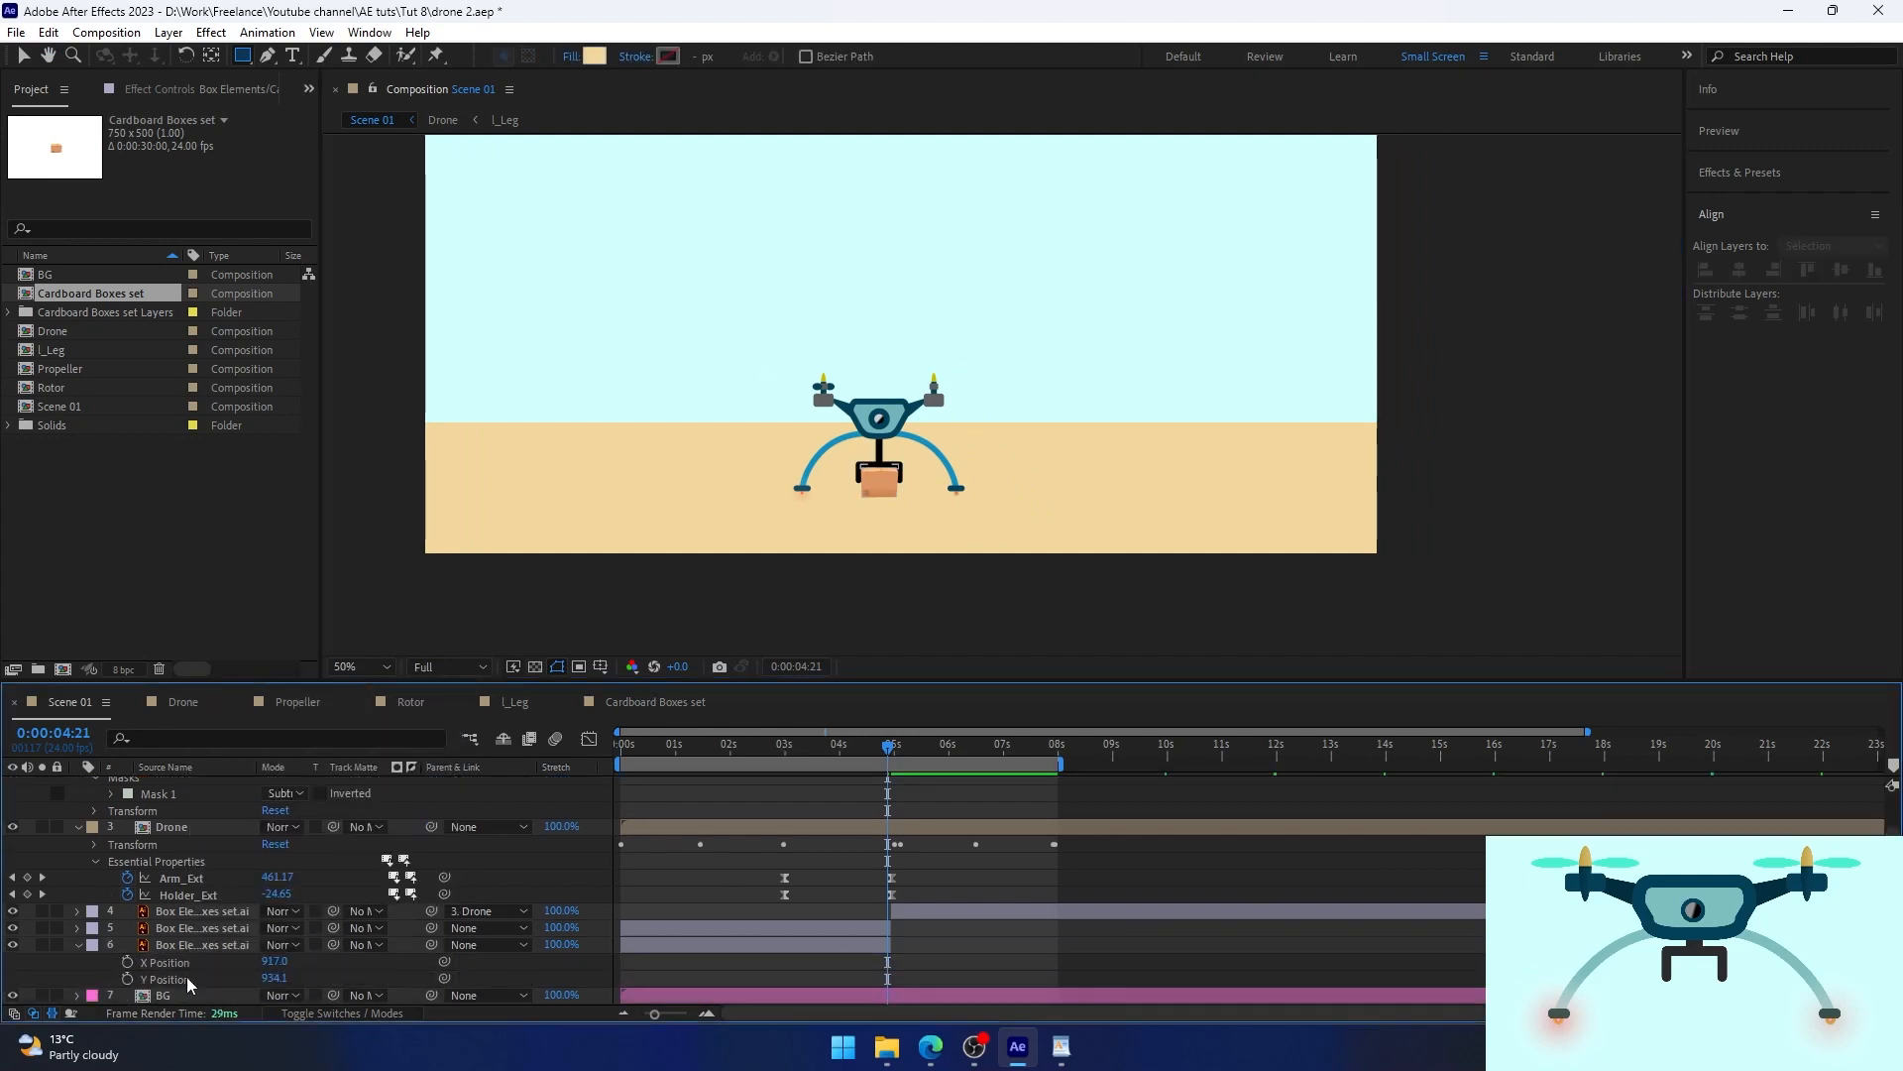
drag(888, 750, 731, 751)
click(127, 961)
key(ctrl+v)
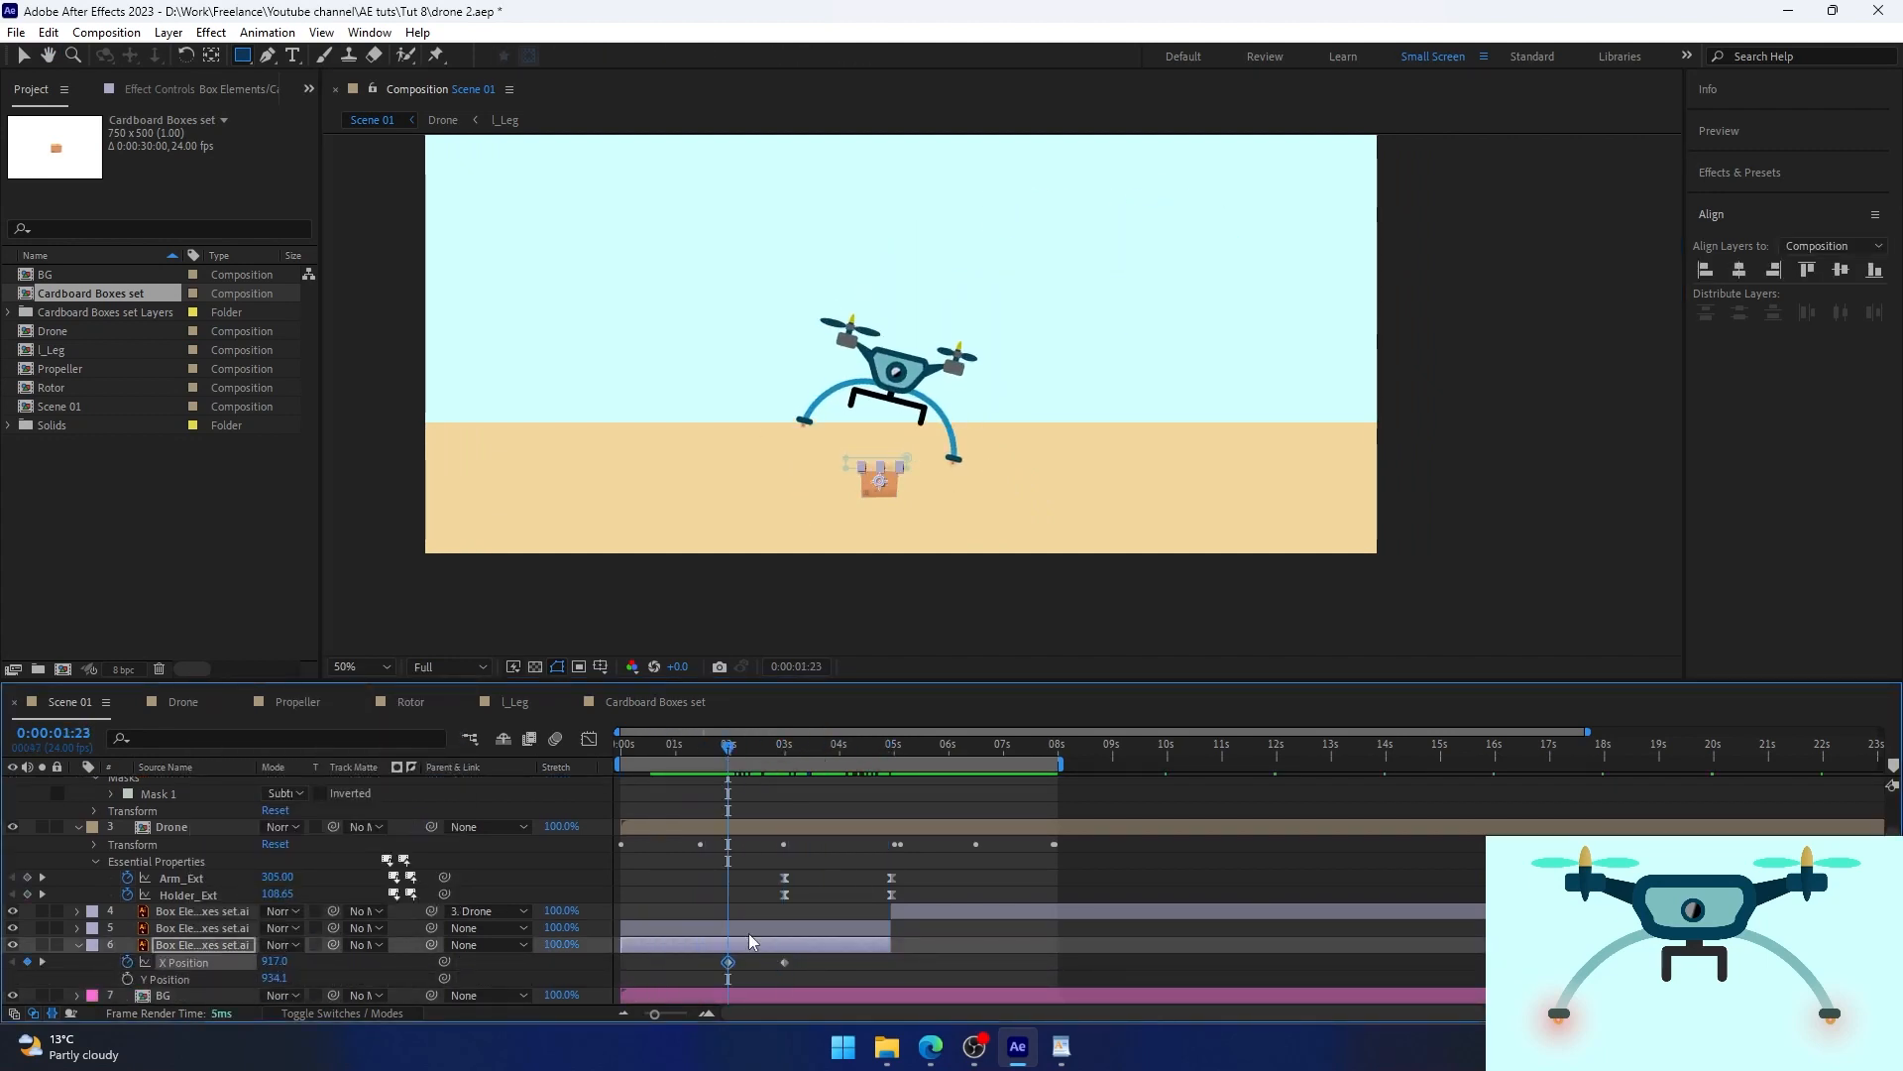
Set the box copy's earlier X Position keyframe to 1157 and move it to the start of the composition.
key(shift+Right)
key(shift+Right)
key(shift+Right)
key(shift+Right)
key(shift+Right)
key(shift+Right)
key(shift+Right)
key(shift+Right)
key(shift+Right)
key(shift+Right)
key(shift+Right)
key(shift+Right)
key(shift+Right)
key(shift+Right)
key(shift+Right)
key(shift+Right)
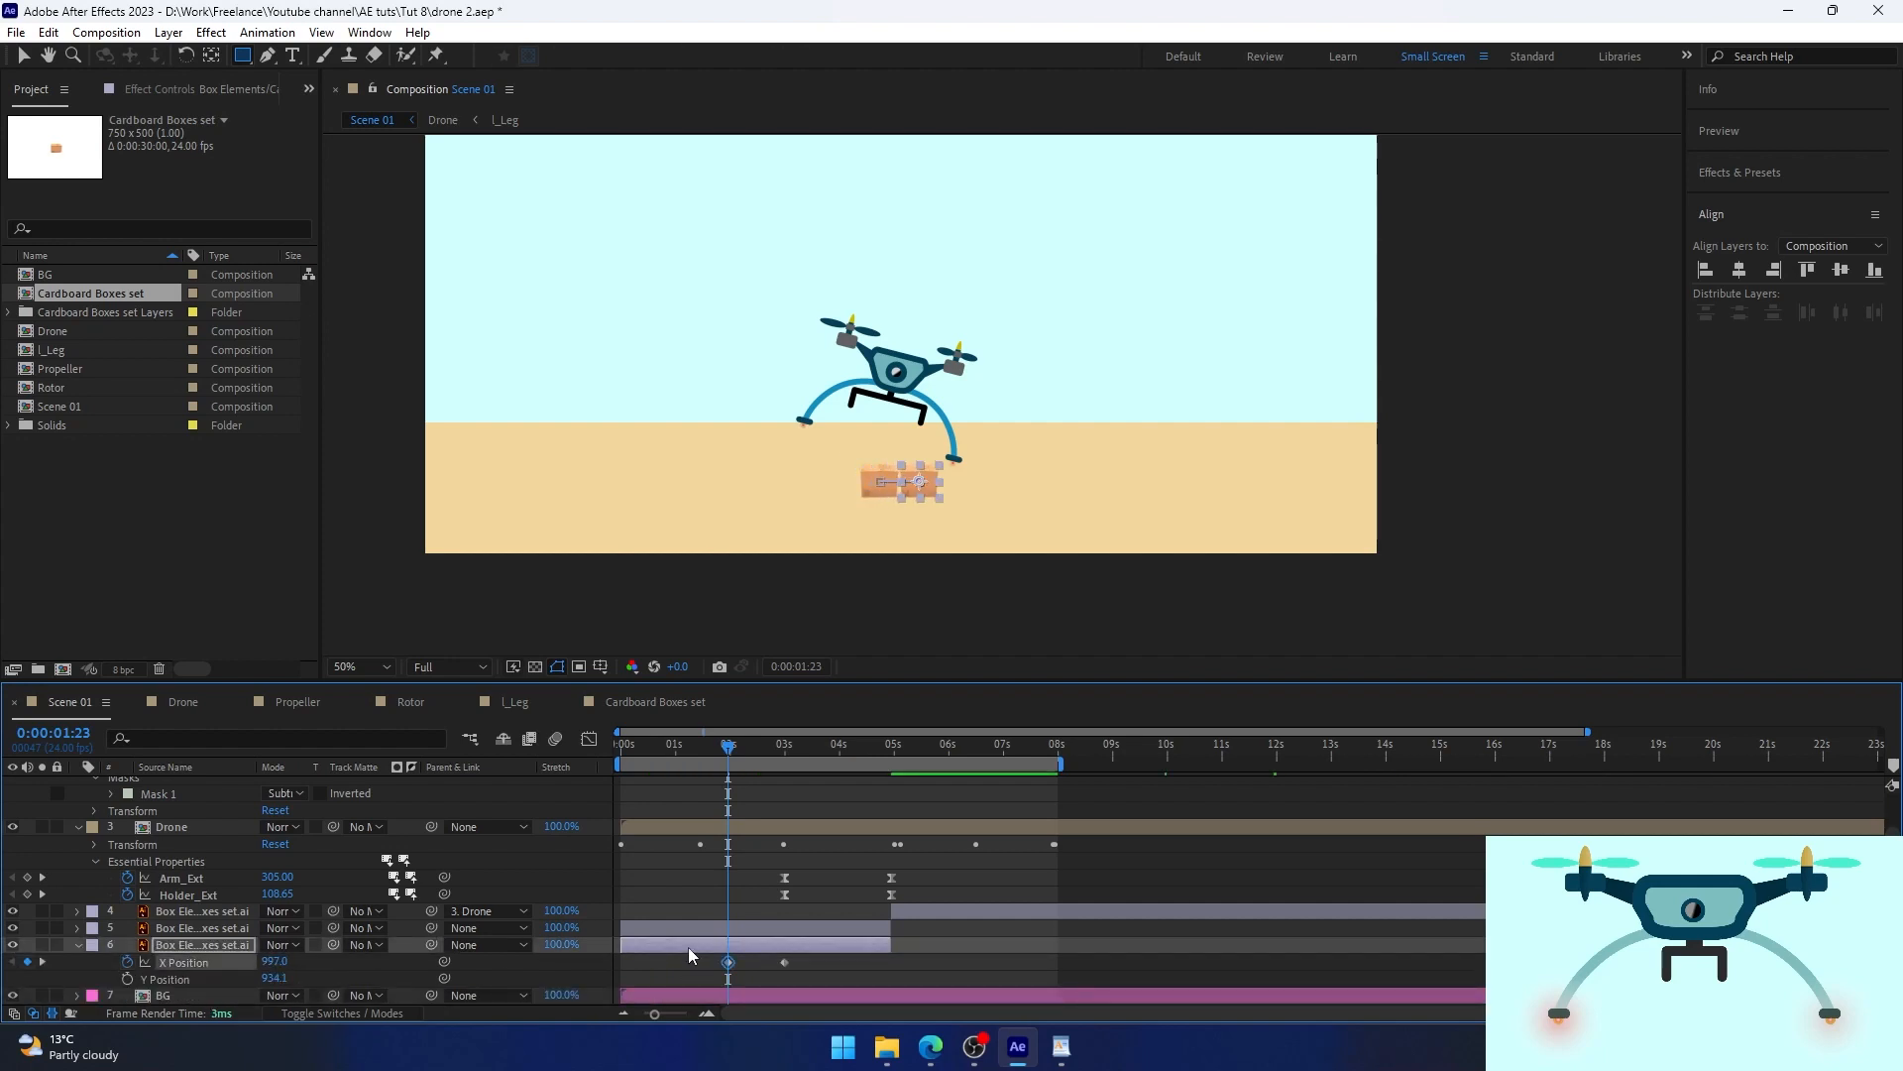
key(shift+Right)
key(shift+Right)
key(shift+Right)
key(shift+Right)
key(shift+Right)
key(shift+Right)
key(shift+Right)
key(shift+Right)
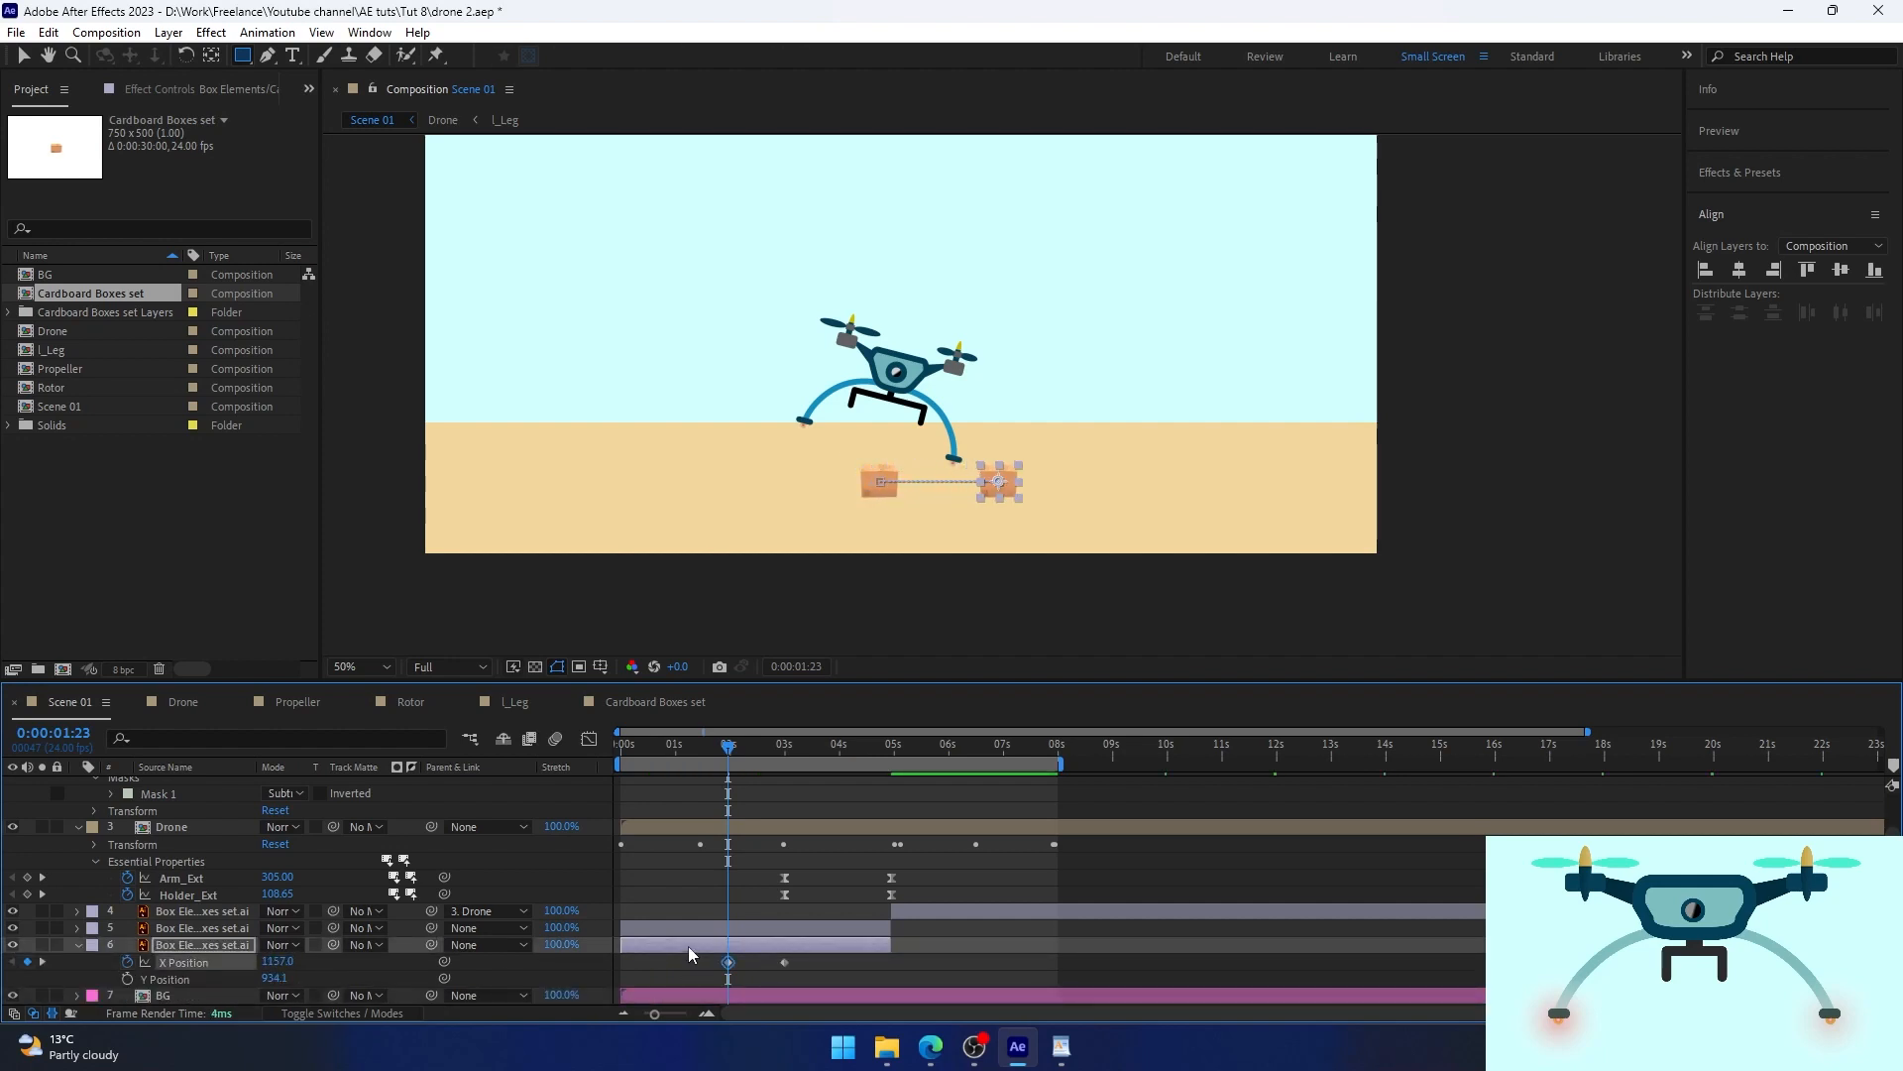
drag(729, 962, 628, 965)
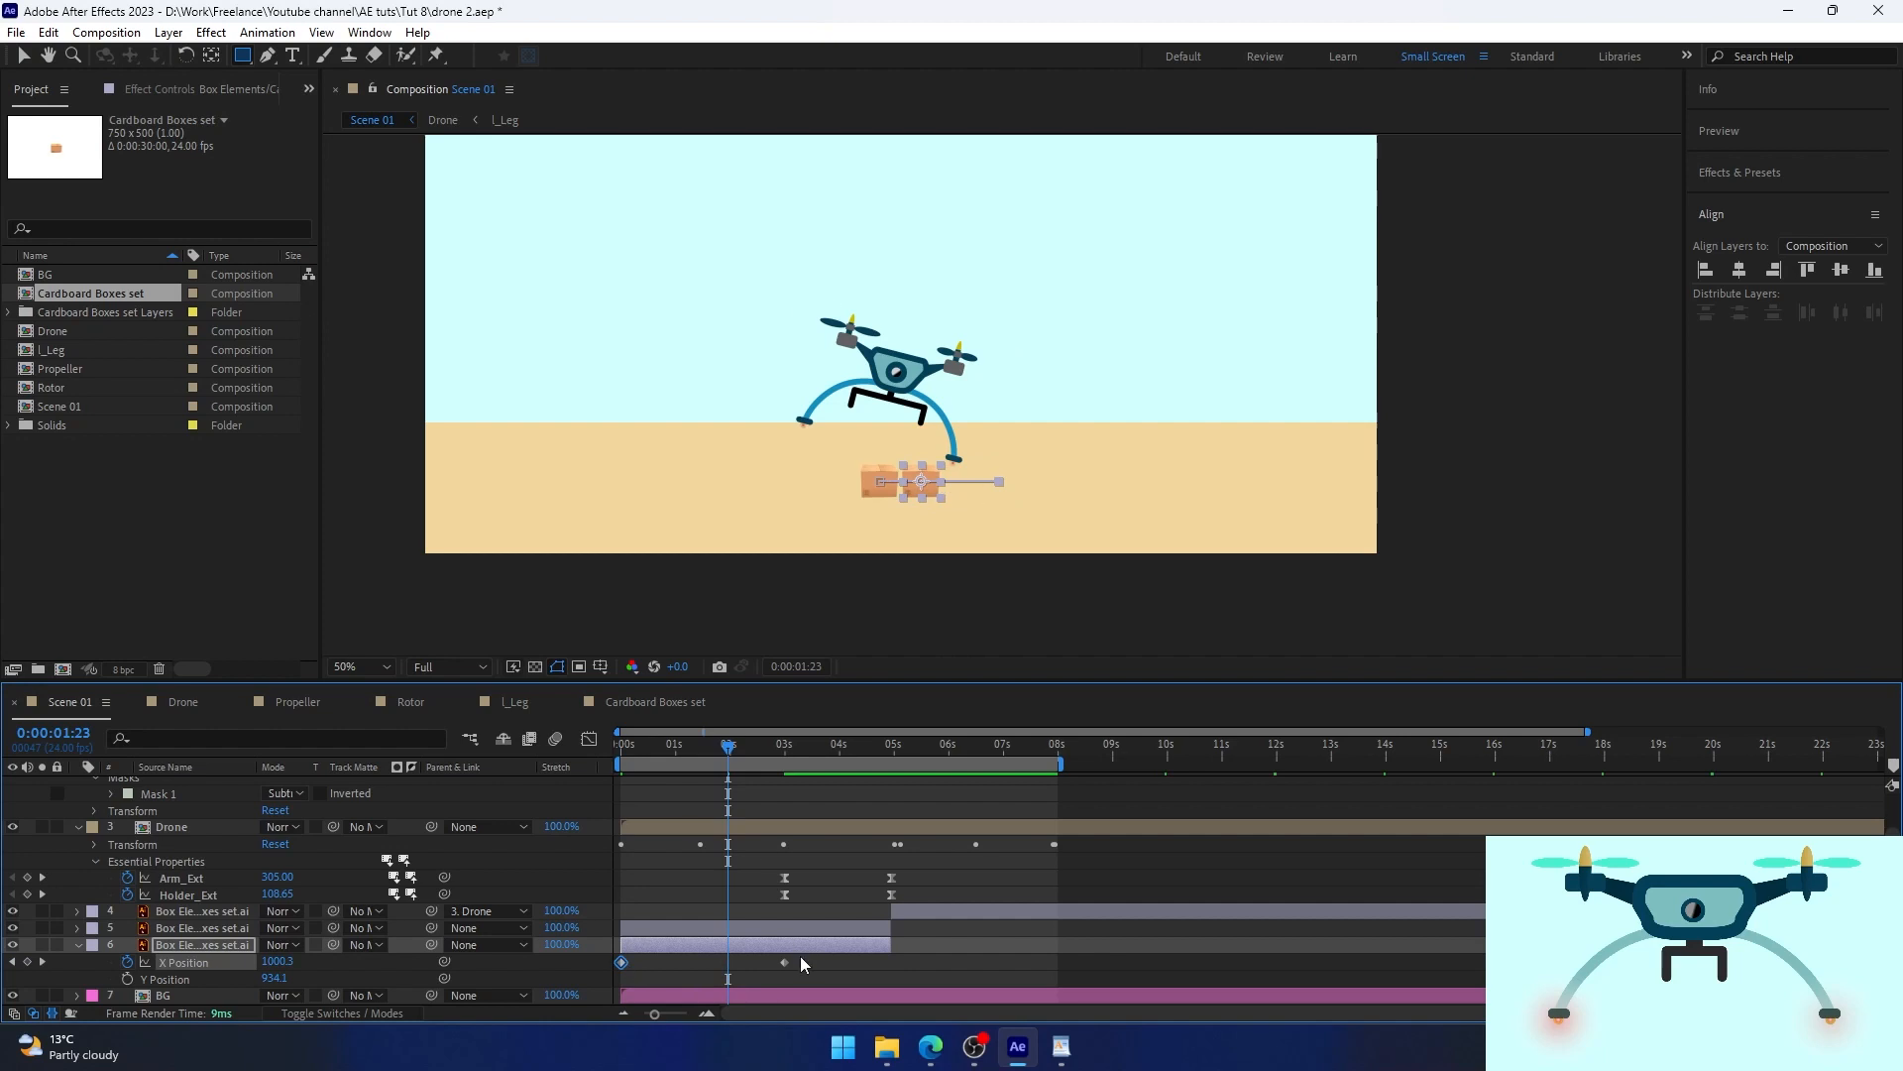
drag(759, 749, 783, 771)
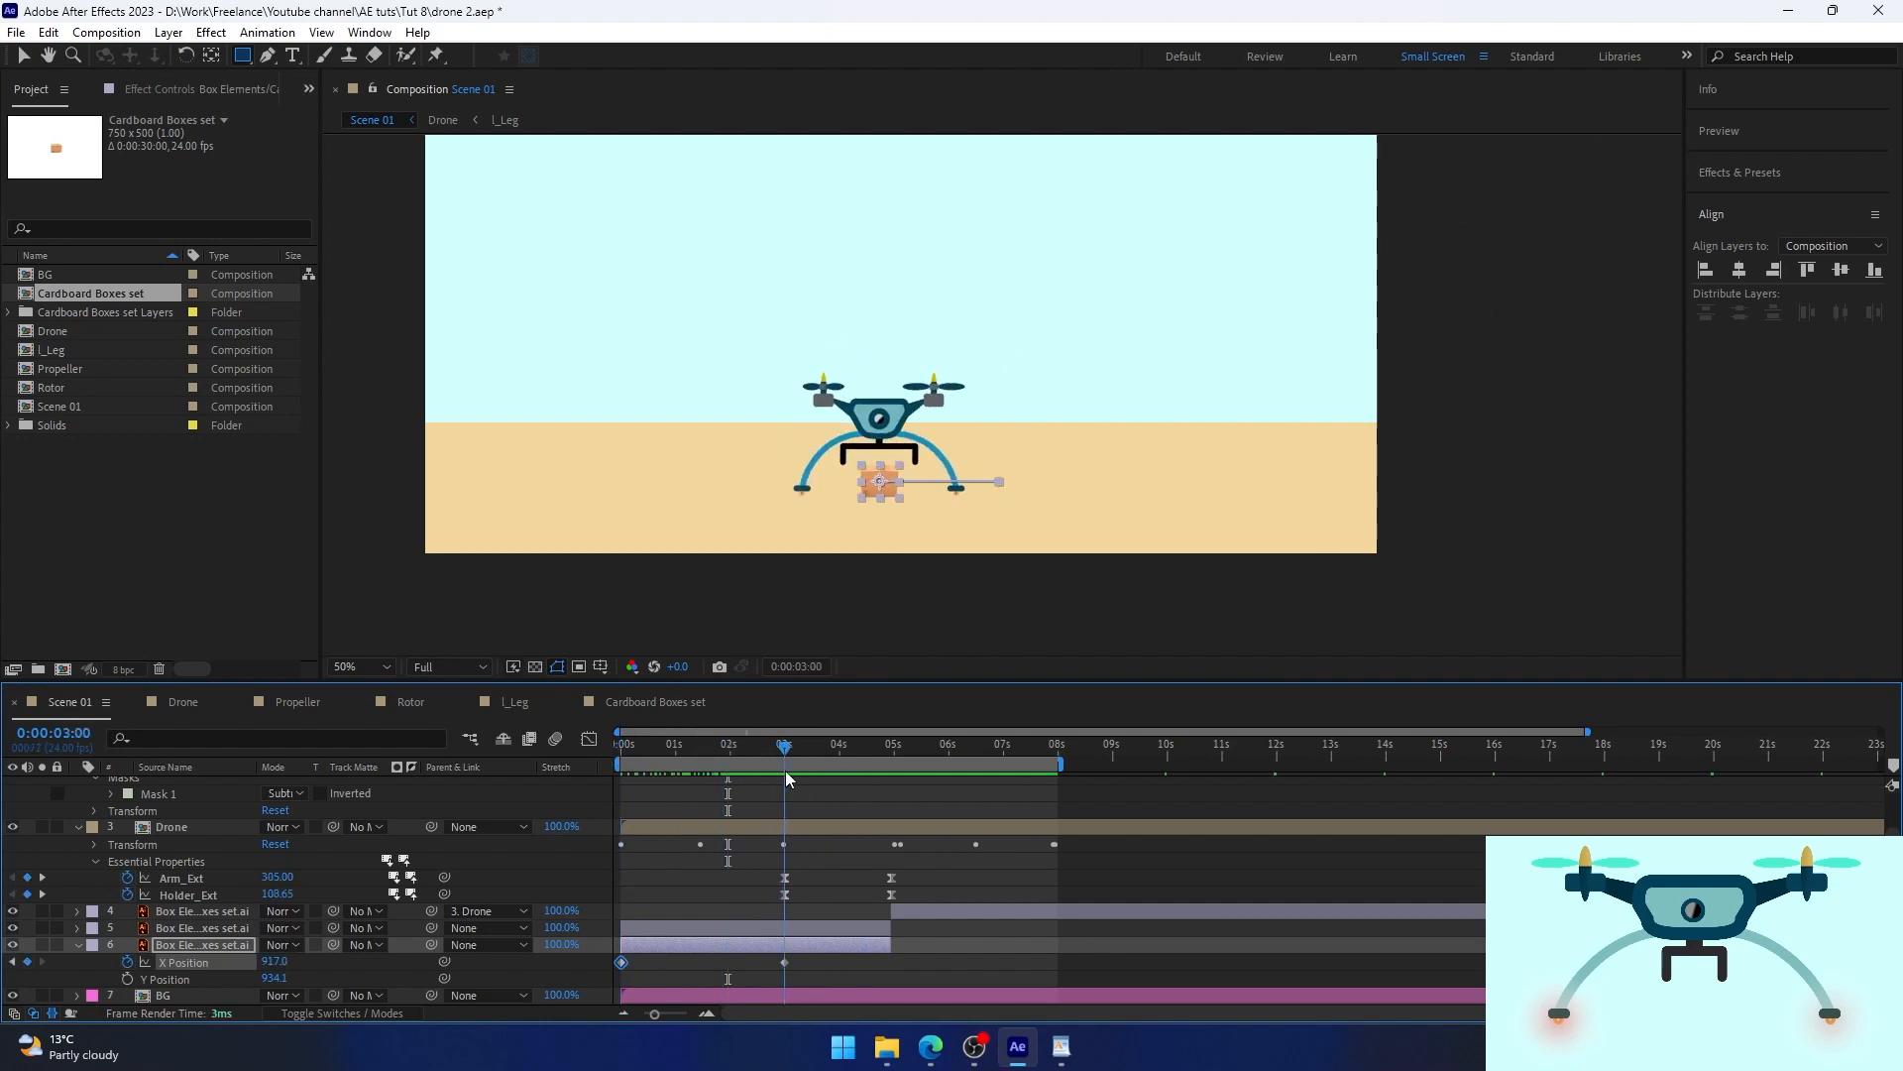
Duplicate the animated box and shift both its X Position keyframes right, reaching 1157 at 0:00:03:00.
click(718, 947)
key(ctrl+d)
drag(805, 991, 608, 969)
scroll(684, 931, down, 1)
key(shift+Right)
key(shift+Right)
key(shift+Right)
key(shift+Right)
key(shift+Right)
key(shift+Right)
key(shift+Right)
key(shift+Right)
key(shift+Right)
key(shift+Right)
key(shift+Right)
key(shift+Right)
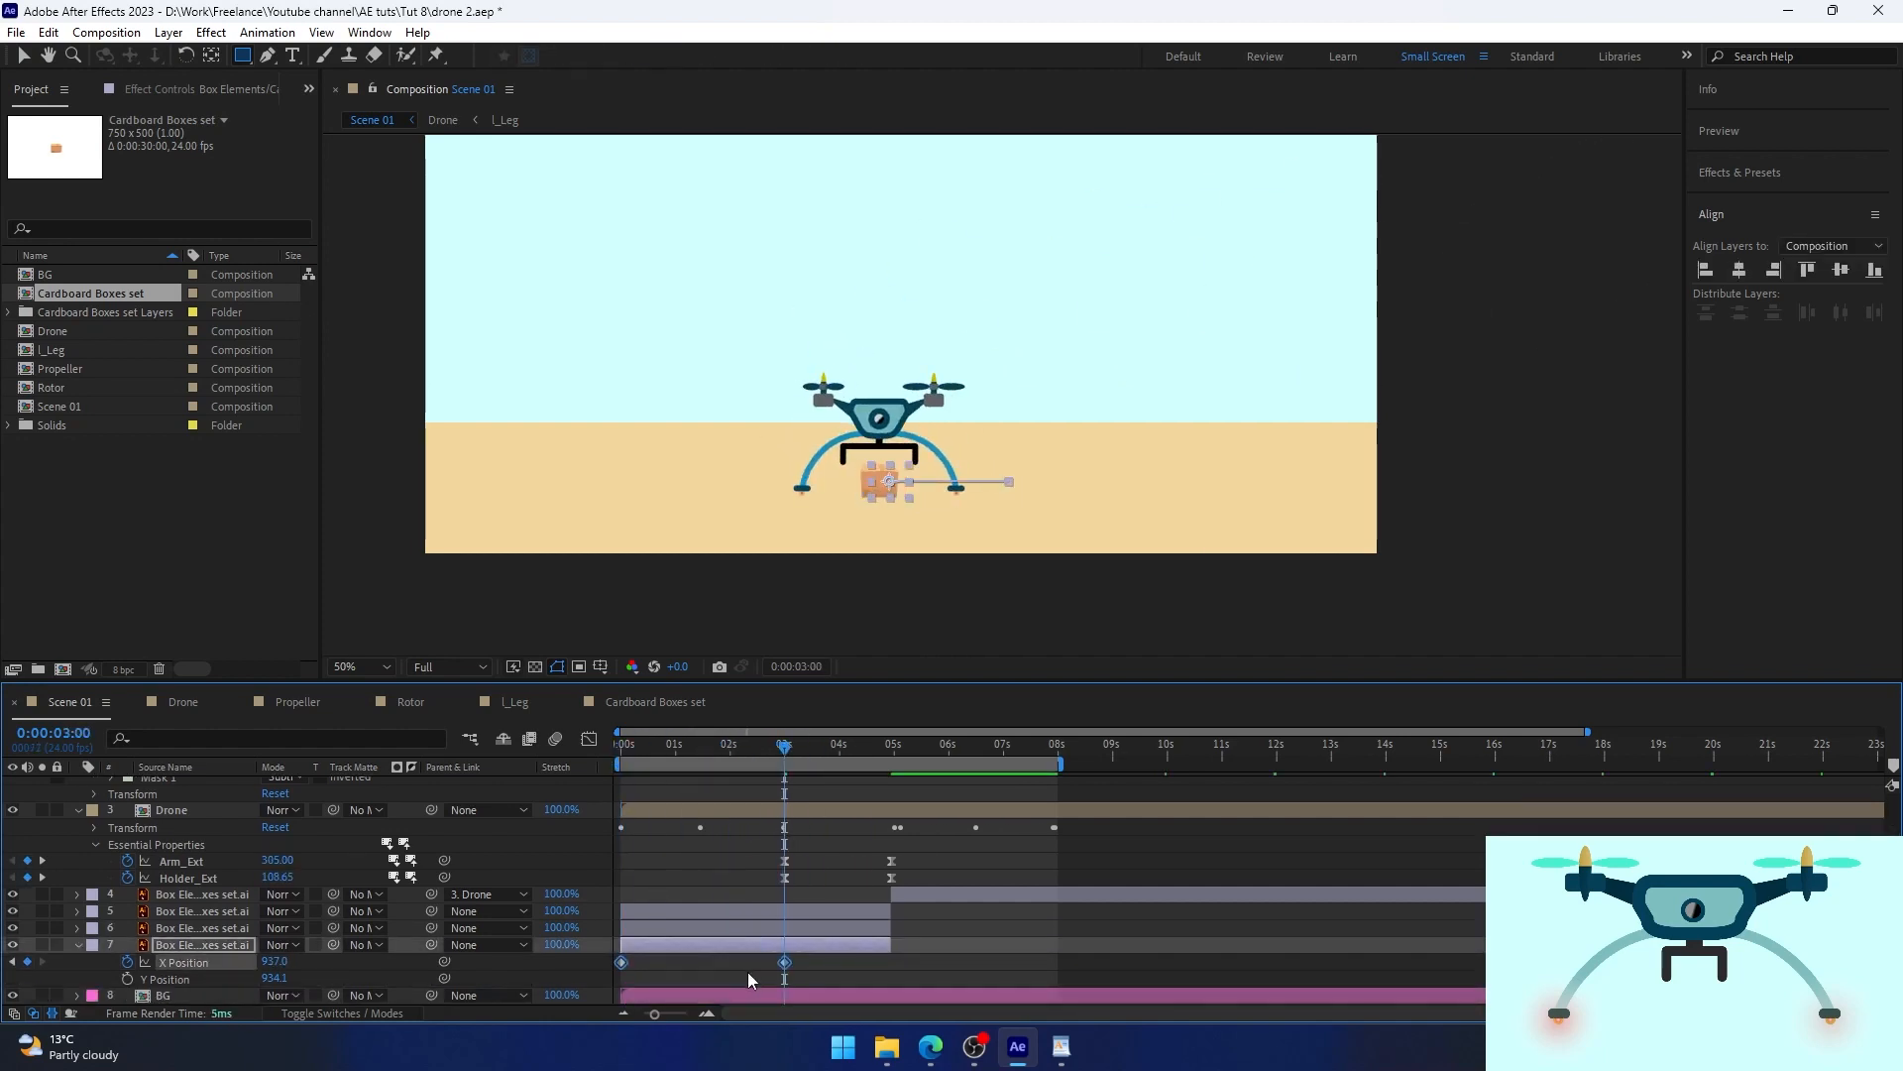
drag(628, 748, 785, 743)
Duplicate the shifted box and offset both X Position keyframes to the right, reaching 1397 at 0:00:03:00.
click(684, 948)
key(ctrl+d)
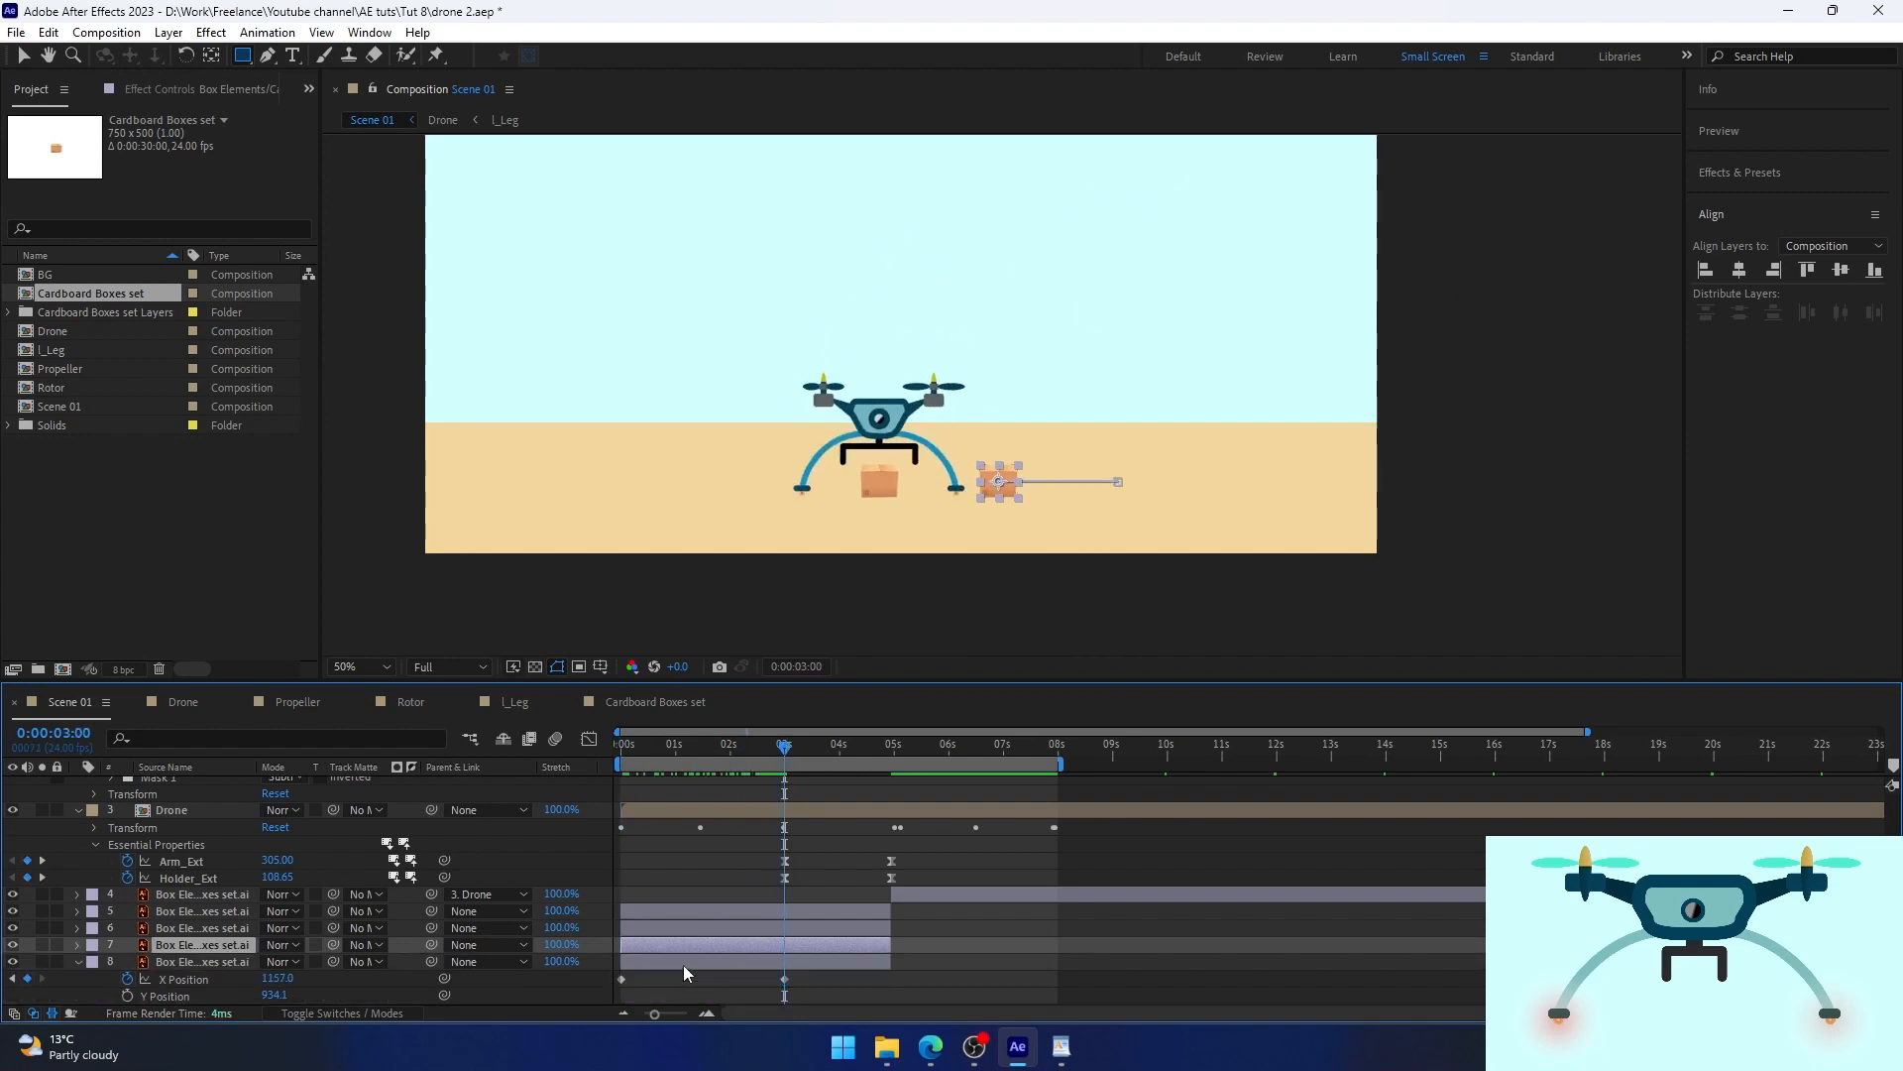
drag(805, 992, 603, 967)
key(shift+Right)
key(shift+Right)
key(shift+Right)
key(shift+Right)
key(shift+Right)
key(shift+Right)
key(shift+Right)
key(shift+Right)
key(shift+Right)
key(shift+Right)
key(shift+Right)
key(shift+Right)
Add another box copy farther right with both X Position keyframes offset, reaching 1637 at 0:00:03:00.
scroll(684, 942, down, 1)
click(717, 947)
key(ctrl+d)
scroll(716, 948, down, 1)
click(204, 963)
key(shift+Right)
key(shift+Right)
key(shift+Right)
key(shift+Right)
key(shift+Right)
key(shift+Right)
key(shift+Right)
key(shift+Right)
key(shift+Right)
key(shift+Right)
key(shift+Right)
key(shift+Right)
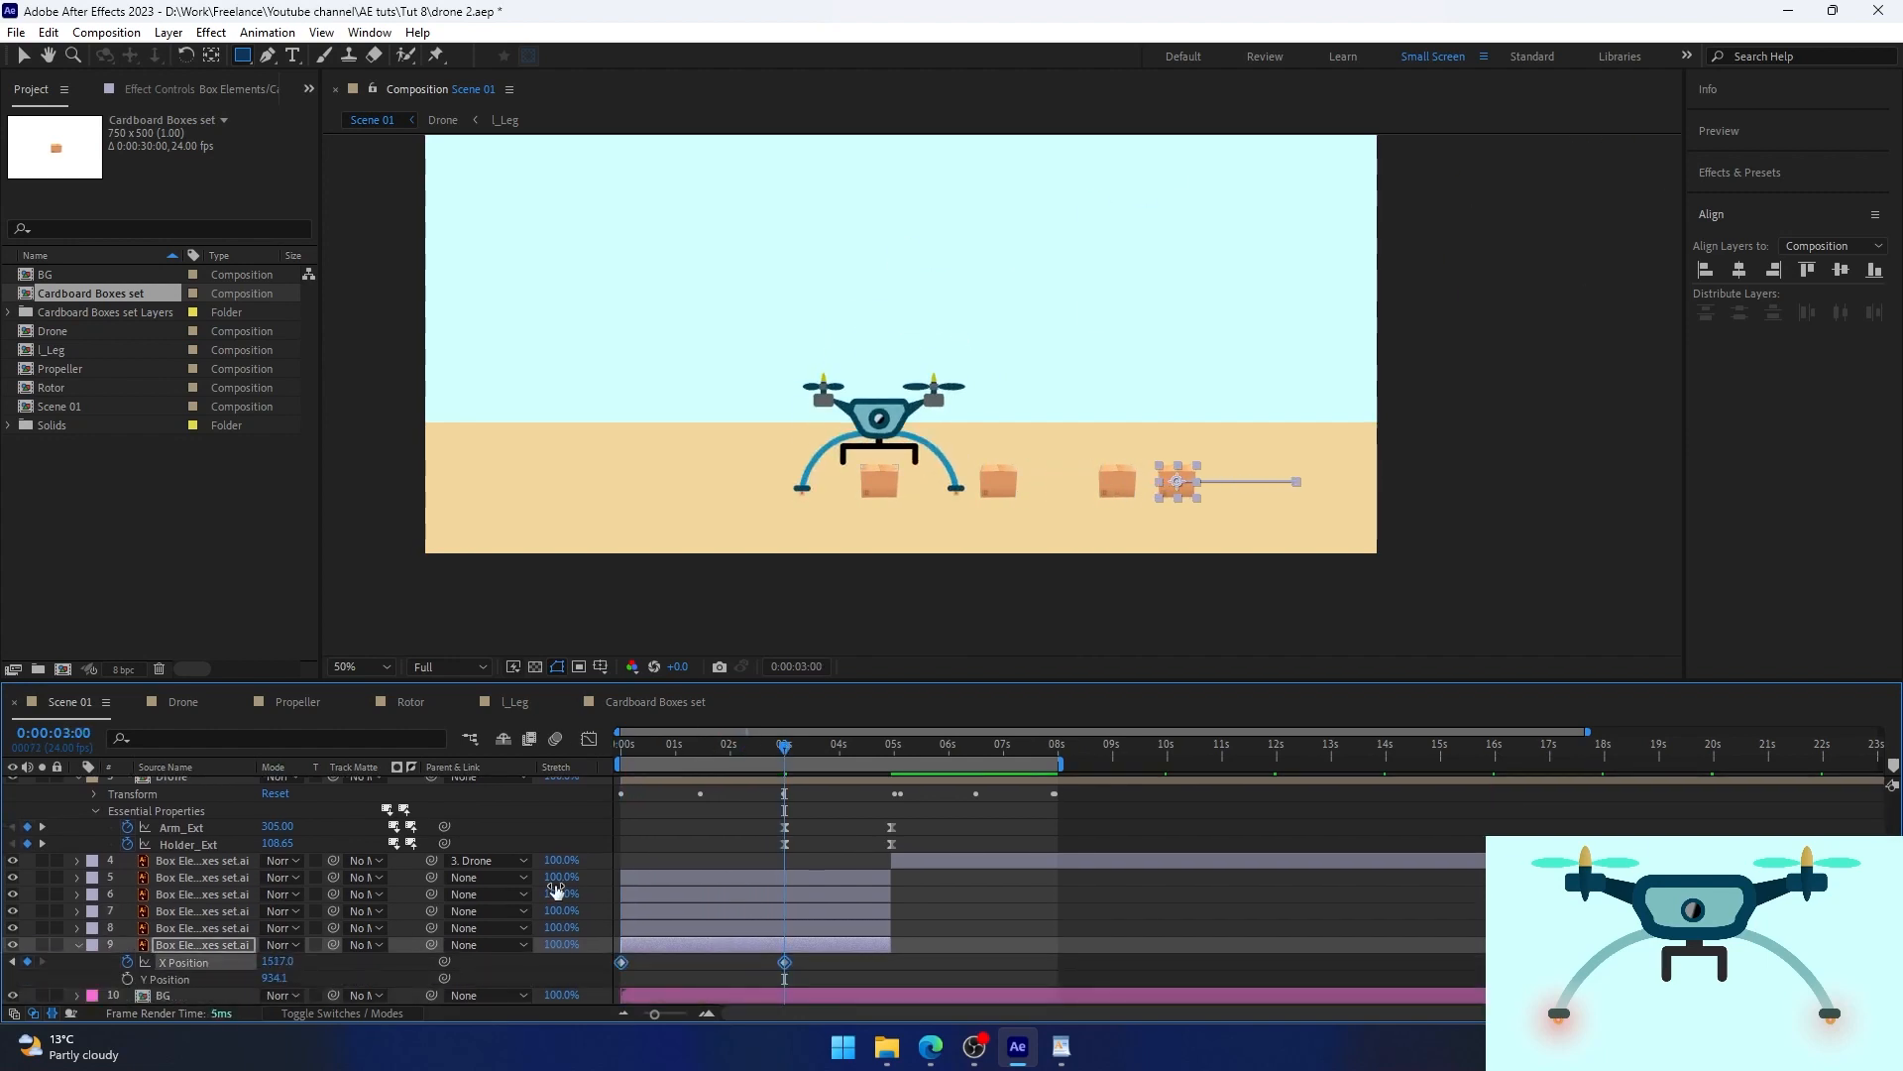
Add a last box copy at the right edge of the frame, with its X Position reaching 1877.
click(679, 949)
key(ctrl+d)
click(208, 978)
key(shift+Right)
key(shift+Right)
key(shift+Right)
key(shift+Right)
key(shift+Right)
key(shift+Right)
key(shift+Right)
key(shift+Right)
key(shift+Right)
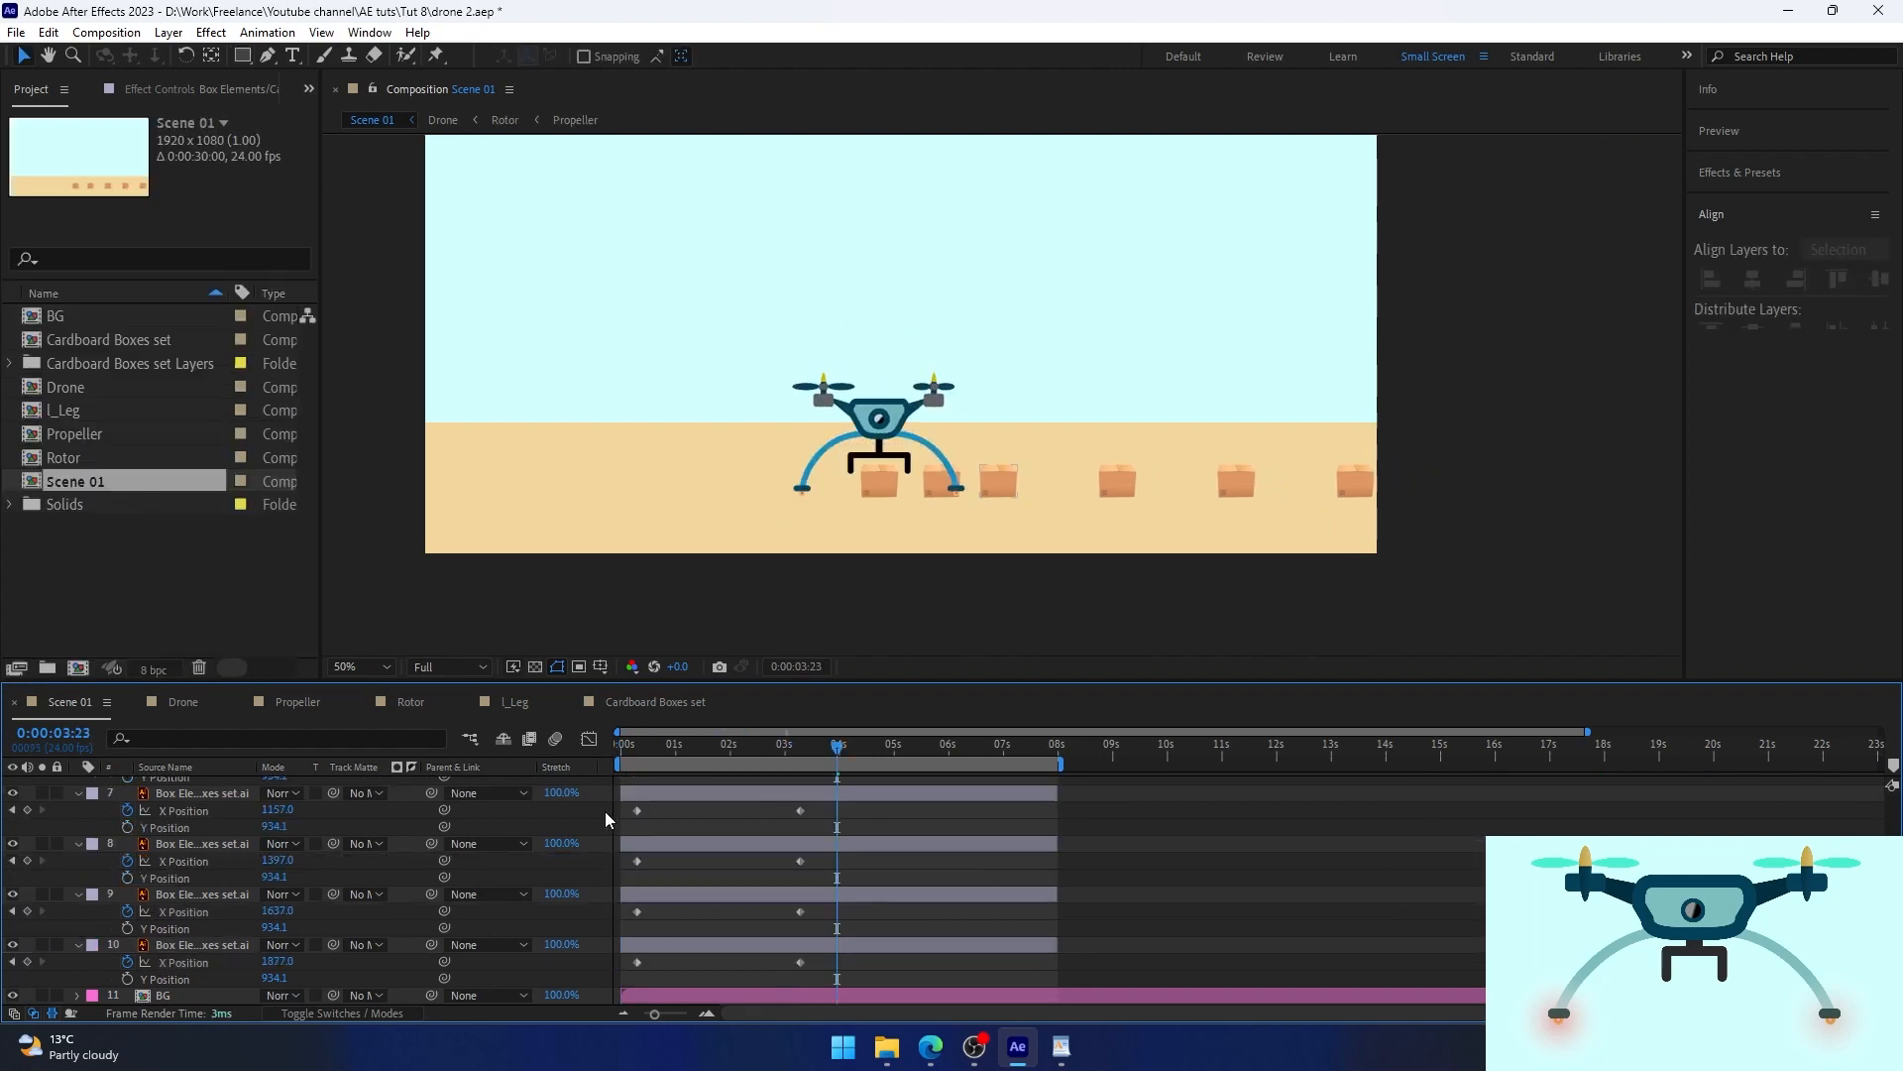
Hold the four trailing boxes' X Positions with keyframes at 0:00:03:23 and shift them to 917, 1157, 1397 and 1637 at 0:00:05:09.
click(206, 878)
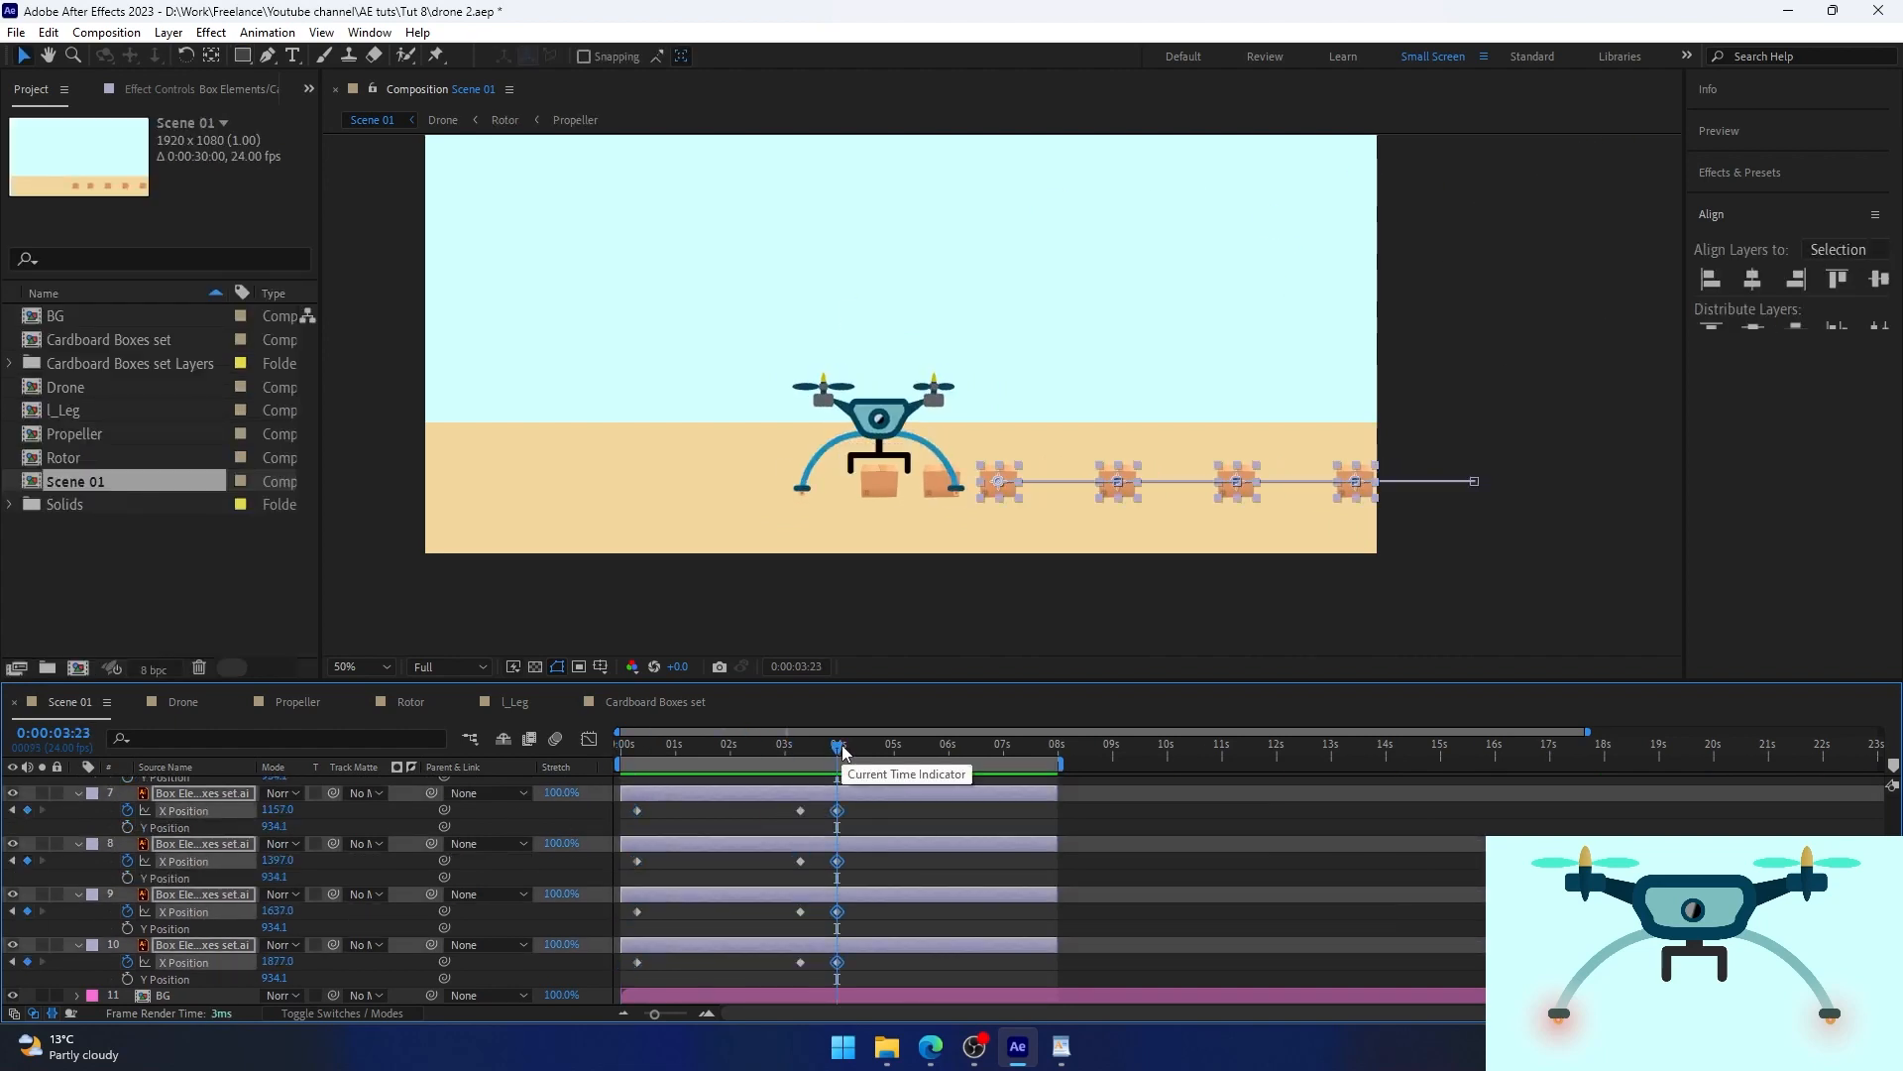
drag(838, 754, 914, 759)
key(shift+Left)
key(shift+Left)
key(shift+Left)
key(shift+Left)
key(shift+Left)
key(shift+Left)
key(shift+Left)
key(shift+Left)
key(shift+Left)
key(shift+Left)
key(shift+Left)
key(shift+Left)
key(shift+Left)
key(shift+Left)
key(shift+Left)
key(shift+Left)
key(shift+Left)
key(shift+Left)
key(shift+Left)
key(shift+Left)
key(shift+Left)
key(shift+Left)
key(shift+Left)
key(shift+Left)
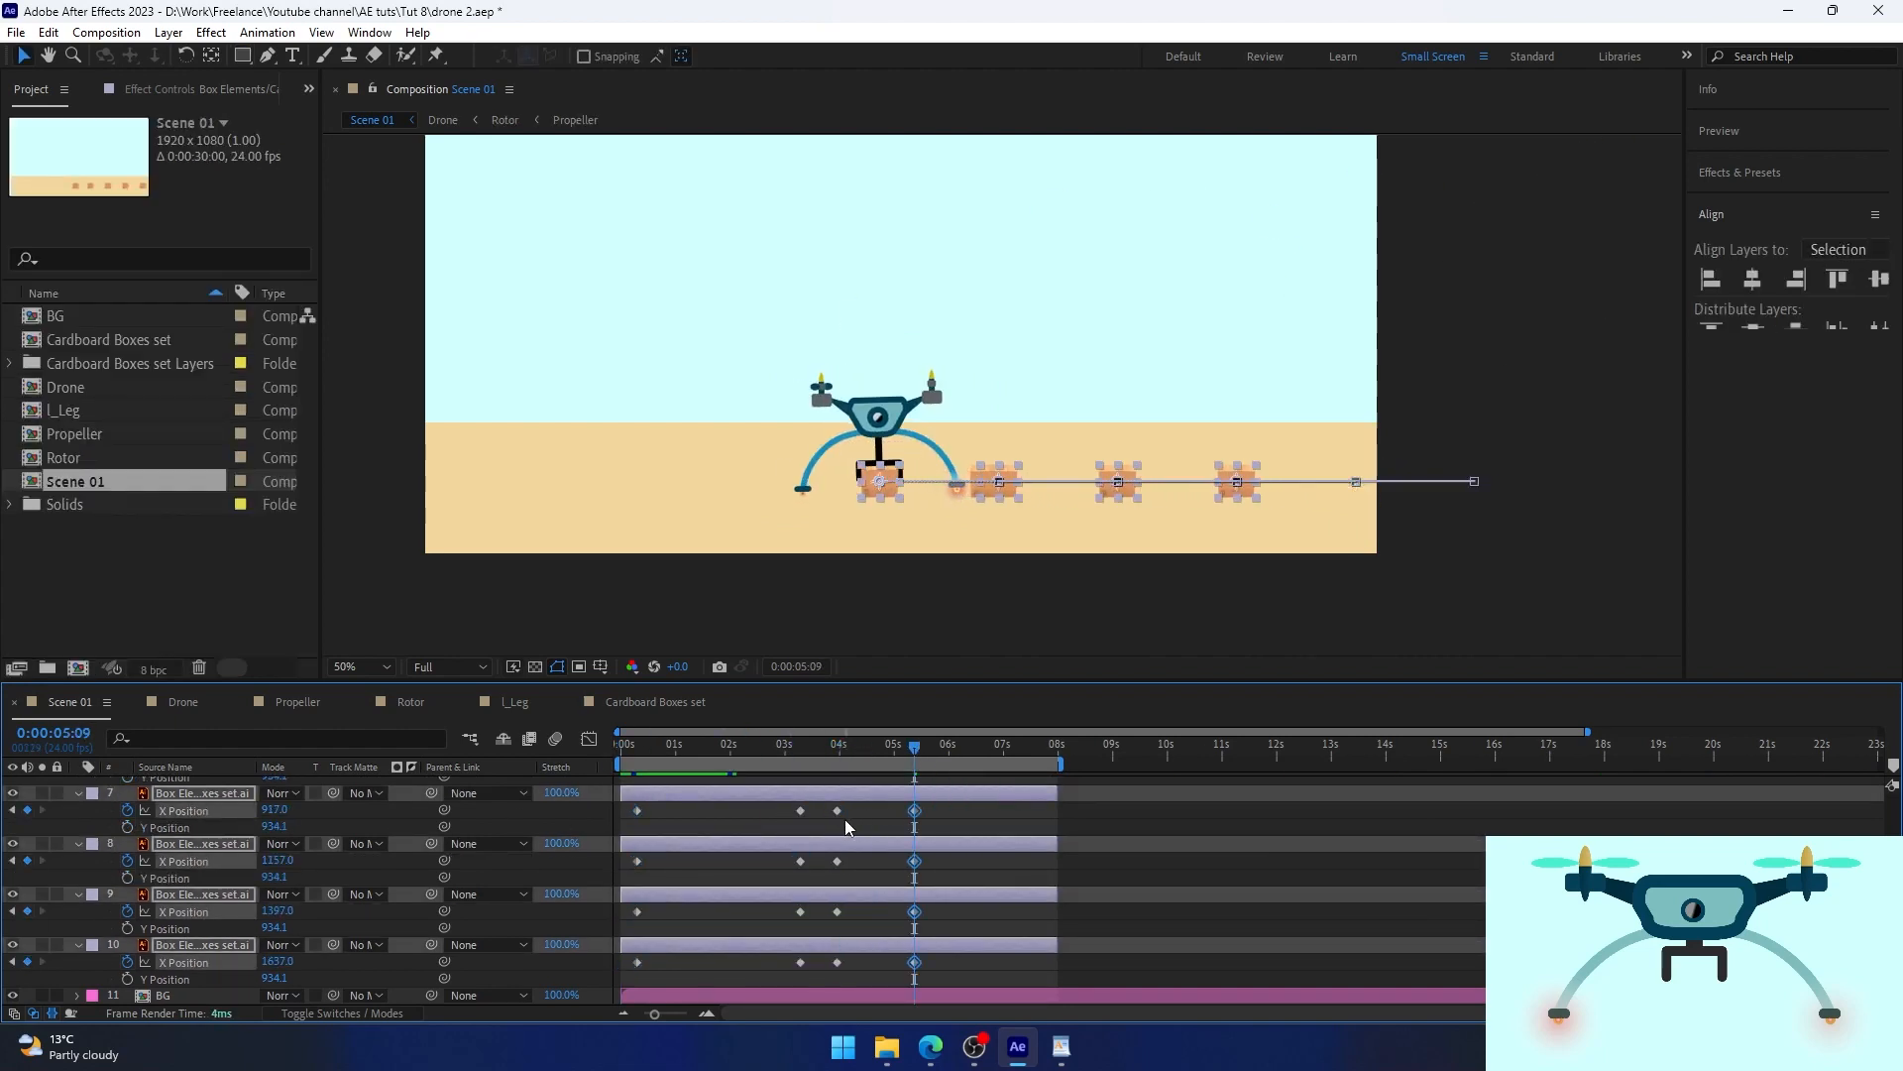
Try moving the four trailing boxes' X Position keyframes near 0:00:03:23 to an earlier time.
drag(828, 806, 843, 968)
mouse_move(838, 963)
mouse_down()
mouse_move(643, 970)
mouse_move(812, 964)
mouse_up()
key(ctrl+z)
key(ctrl+z)
key(ctrl+z)
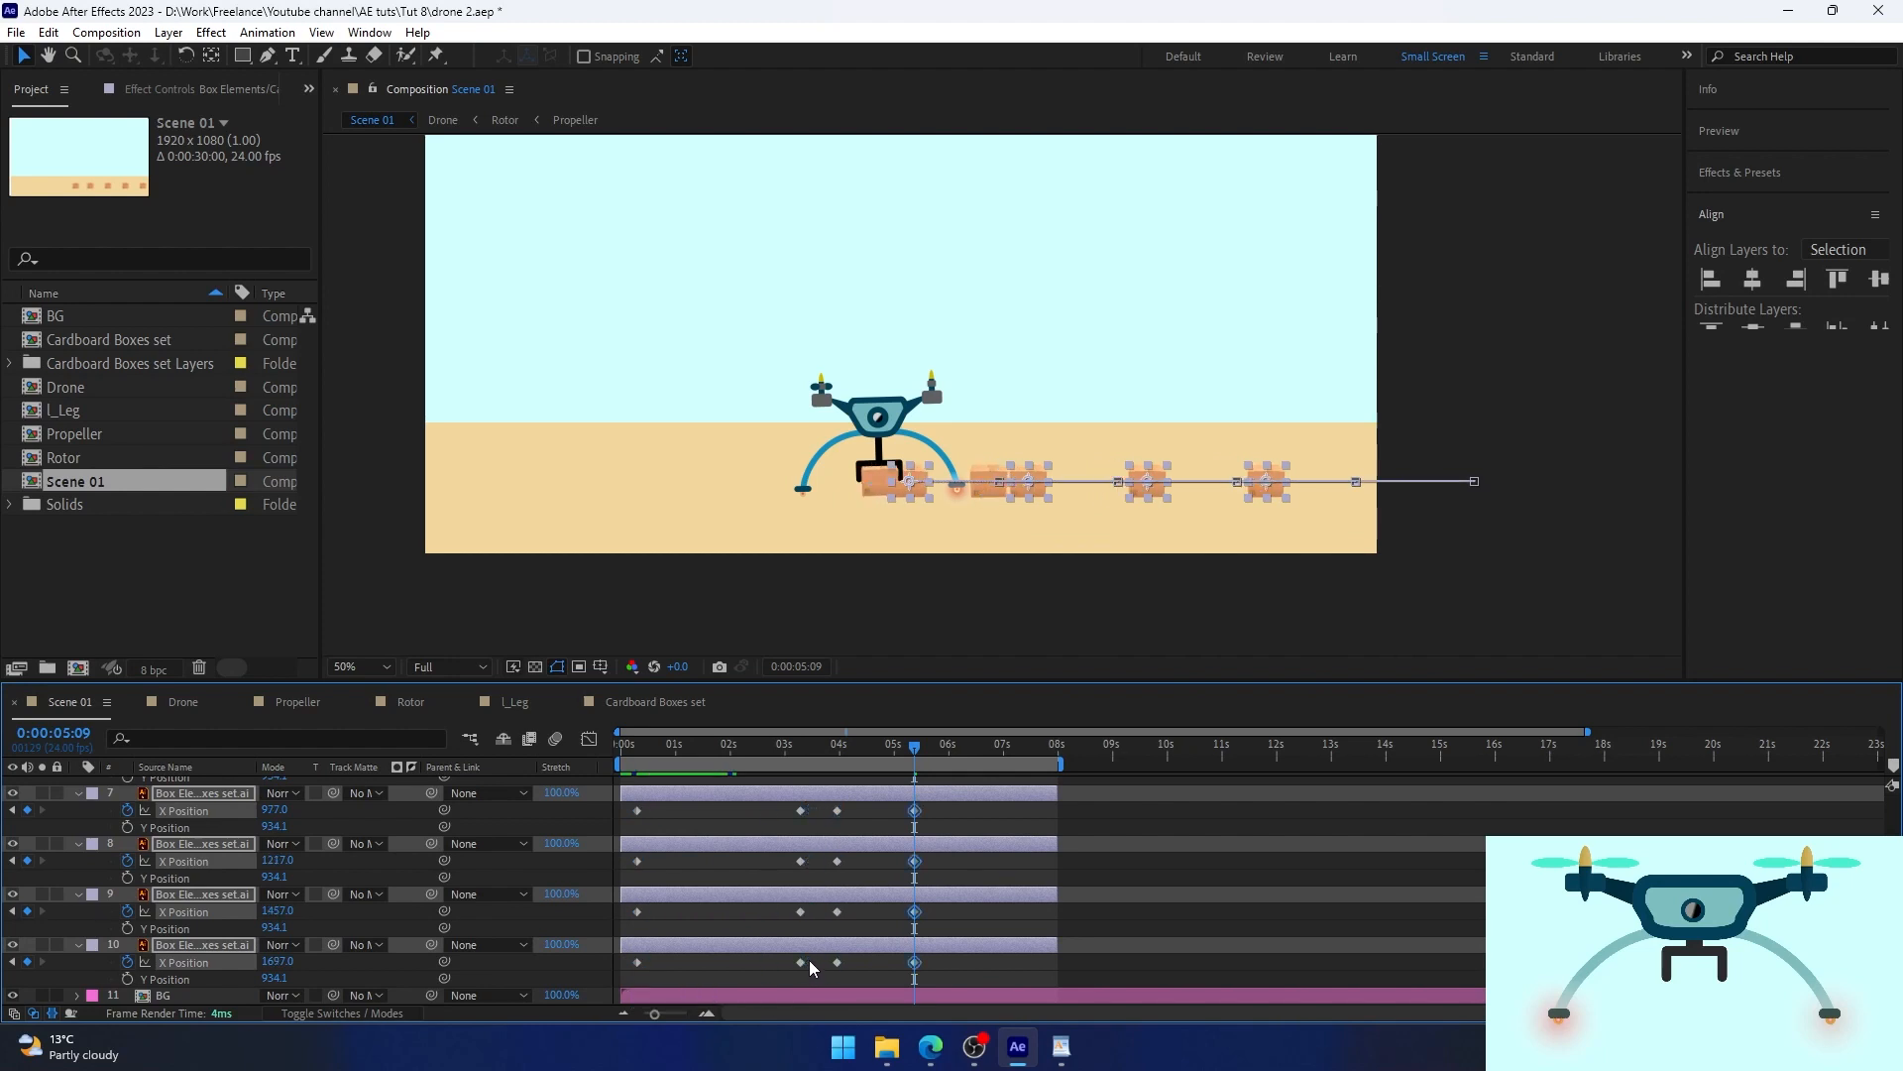
key(ctrl+shift+z)
key(ctrl+shift+z)
Retime the four trailing boxes' X Position keyframes to about 0:00:01:17, 0:00:06:10 and 0:00:09:12, and preview the result.
drag(891, 806, 922, 970)
drag(914, 962, 1005, 964)
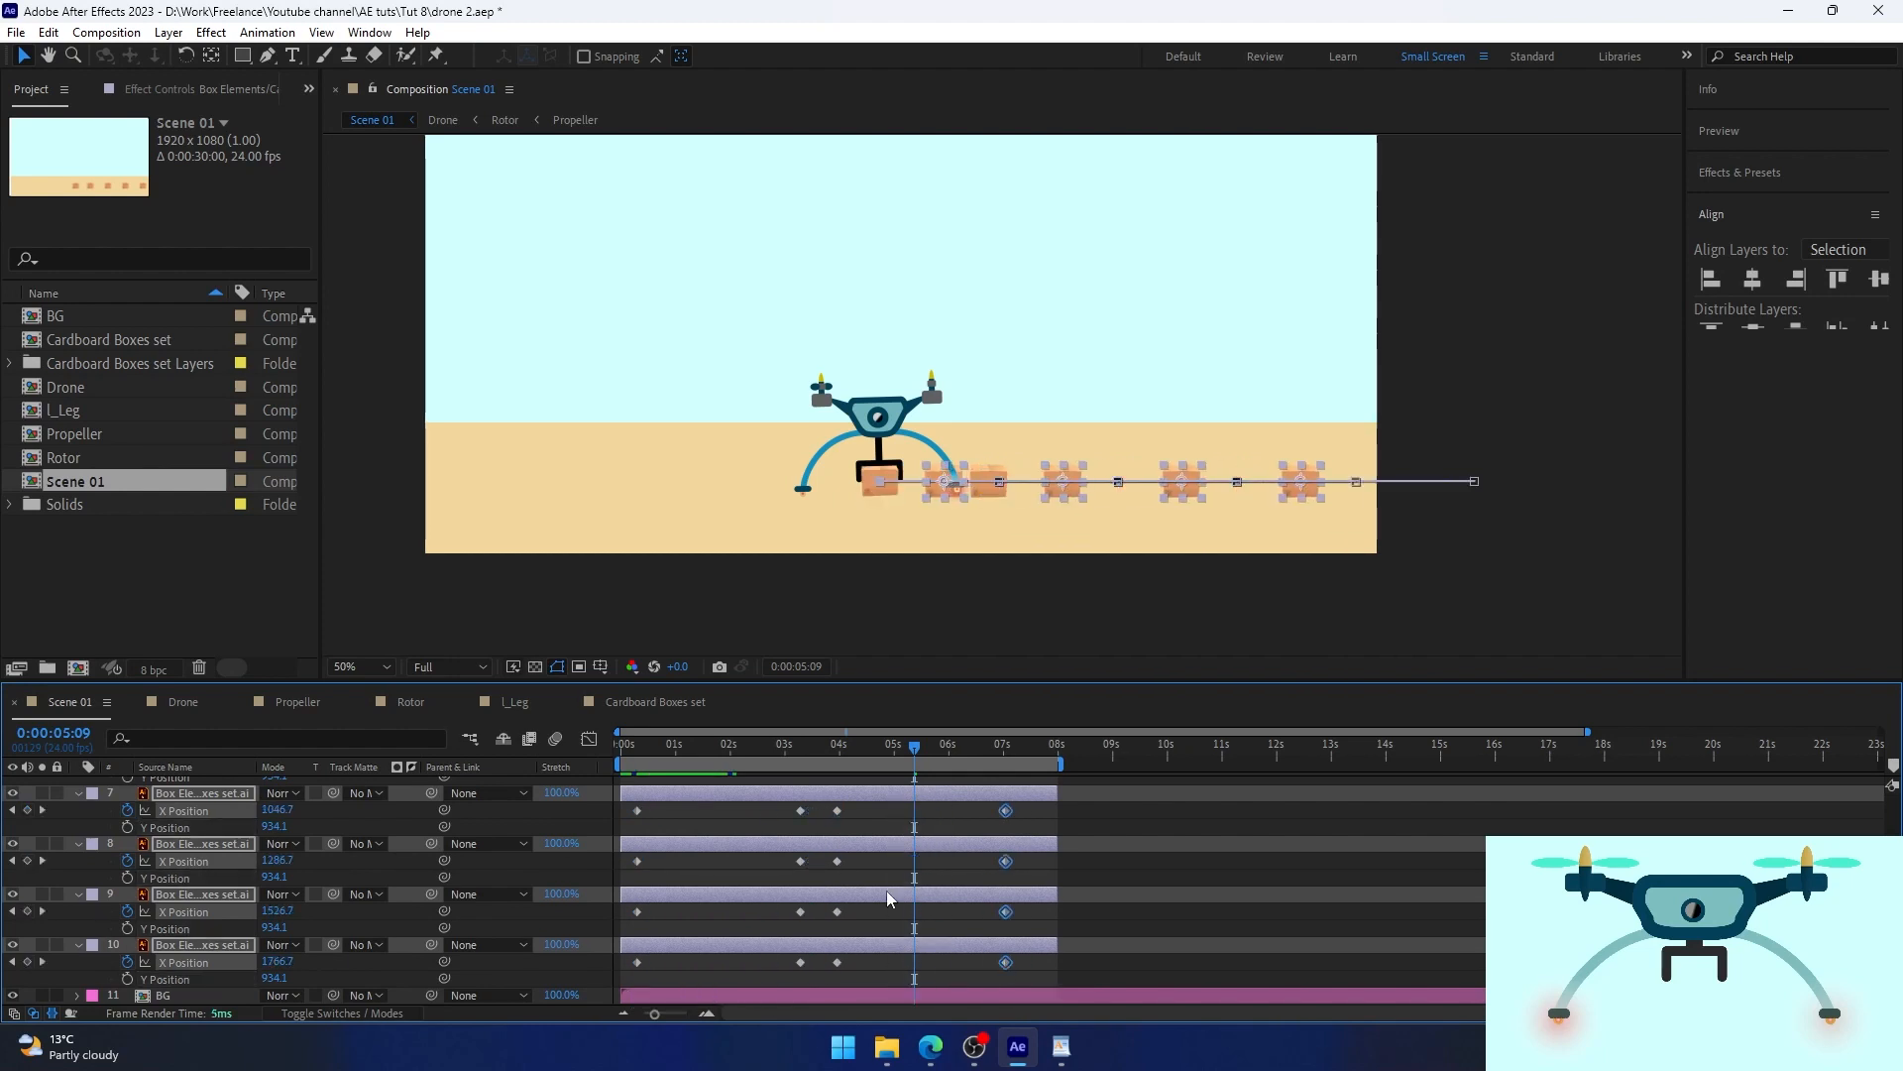
drag(822, 805, 973, 964)
drag(820, 805, 615, 986)
drag(800, 963, 714, 963)
drag(917, 747, 1037, 748)
key(space)
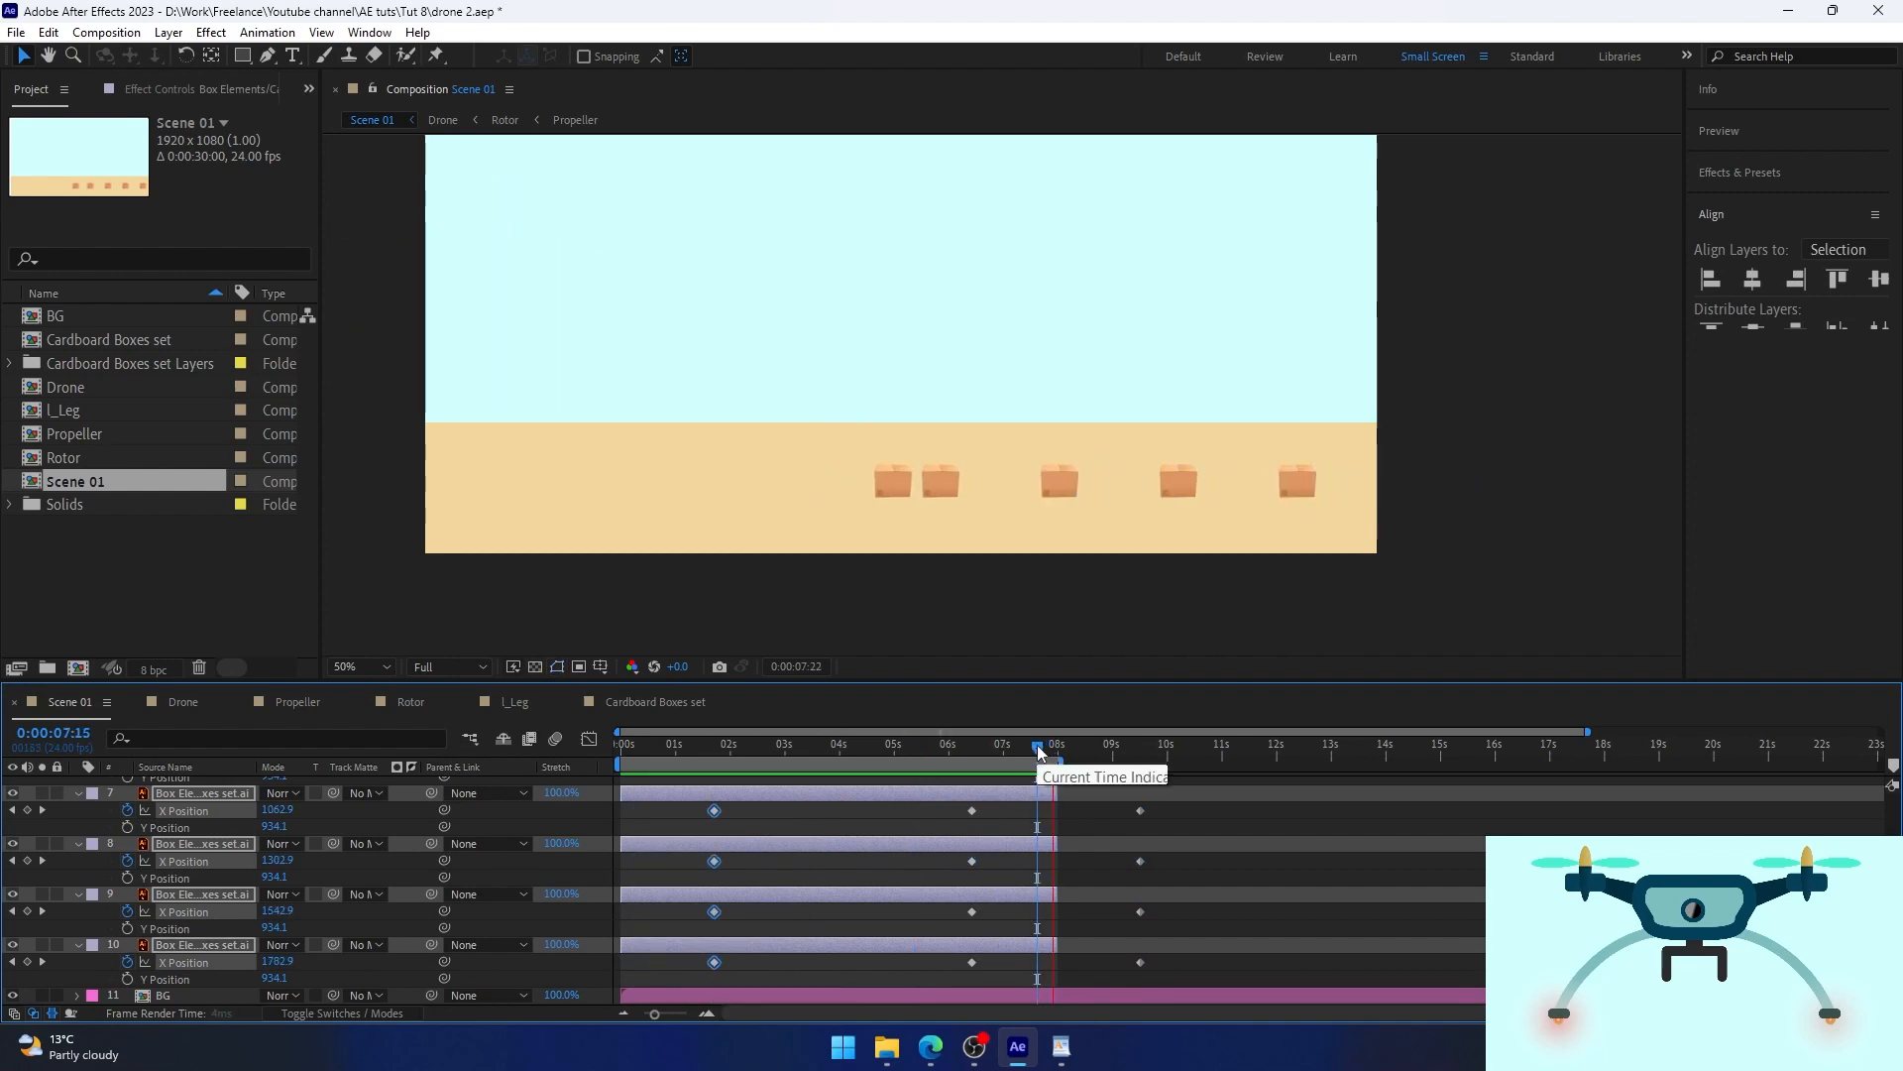
key(space)
Hide the first moving box's layer and preview the scene without it.
scroll(836, 895, up, 3)
click(837, 896)
click(13, 895)
click(898, 876)
scroll(898, 876, down, 1)
key(space)
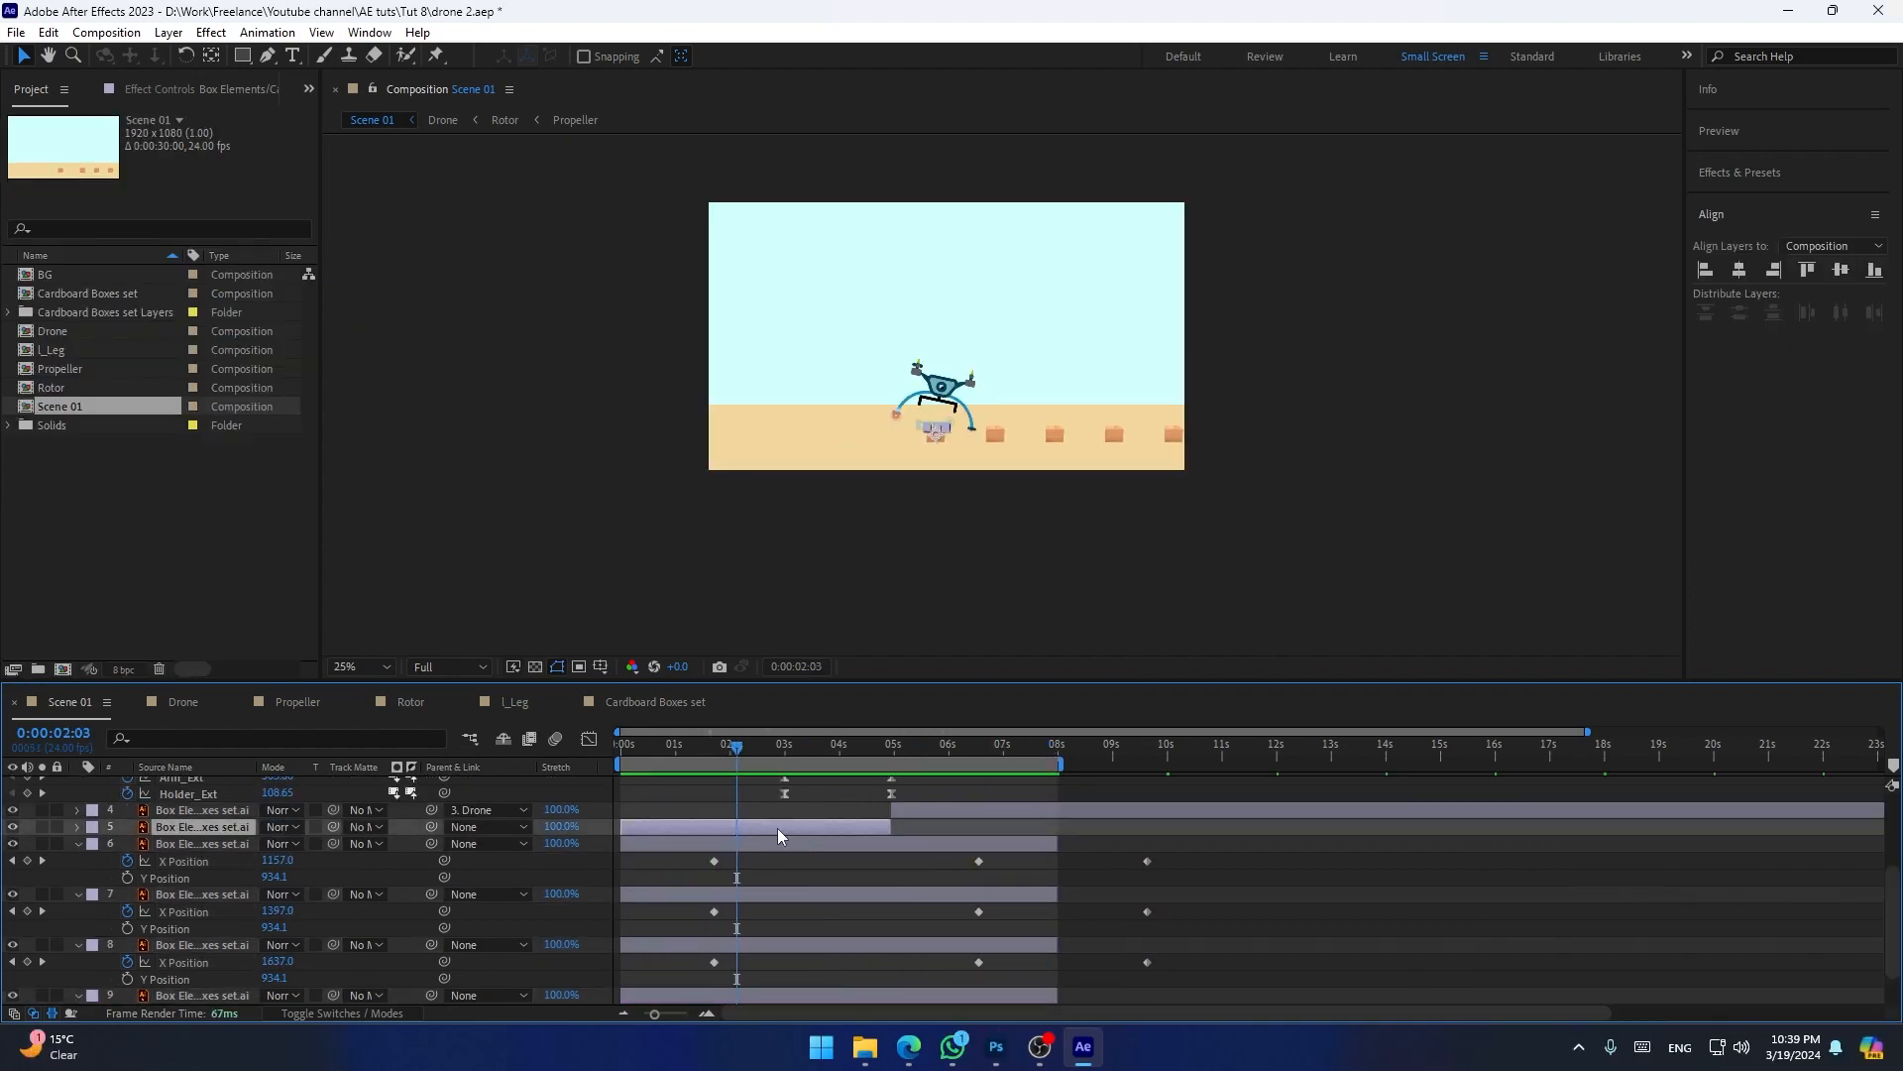
Try pasting layer 6's X Position keyframes onto the stationary box in layer 5, and preview from the start.
scroll(777, 829, up, 1)
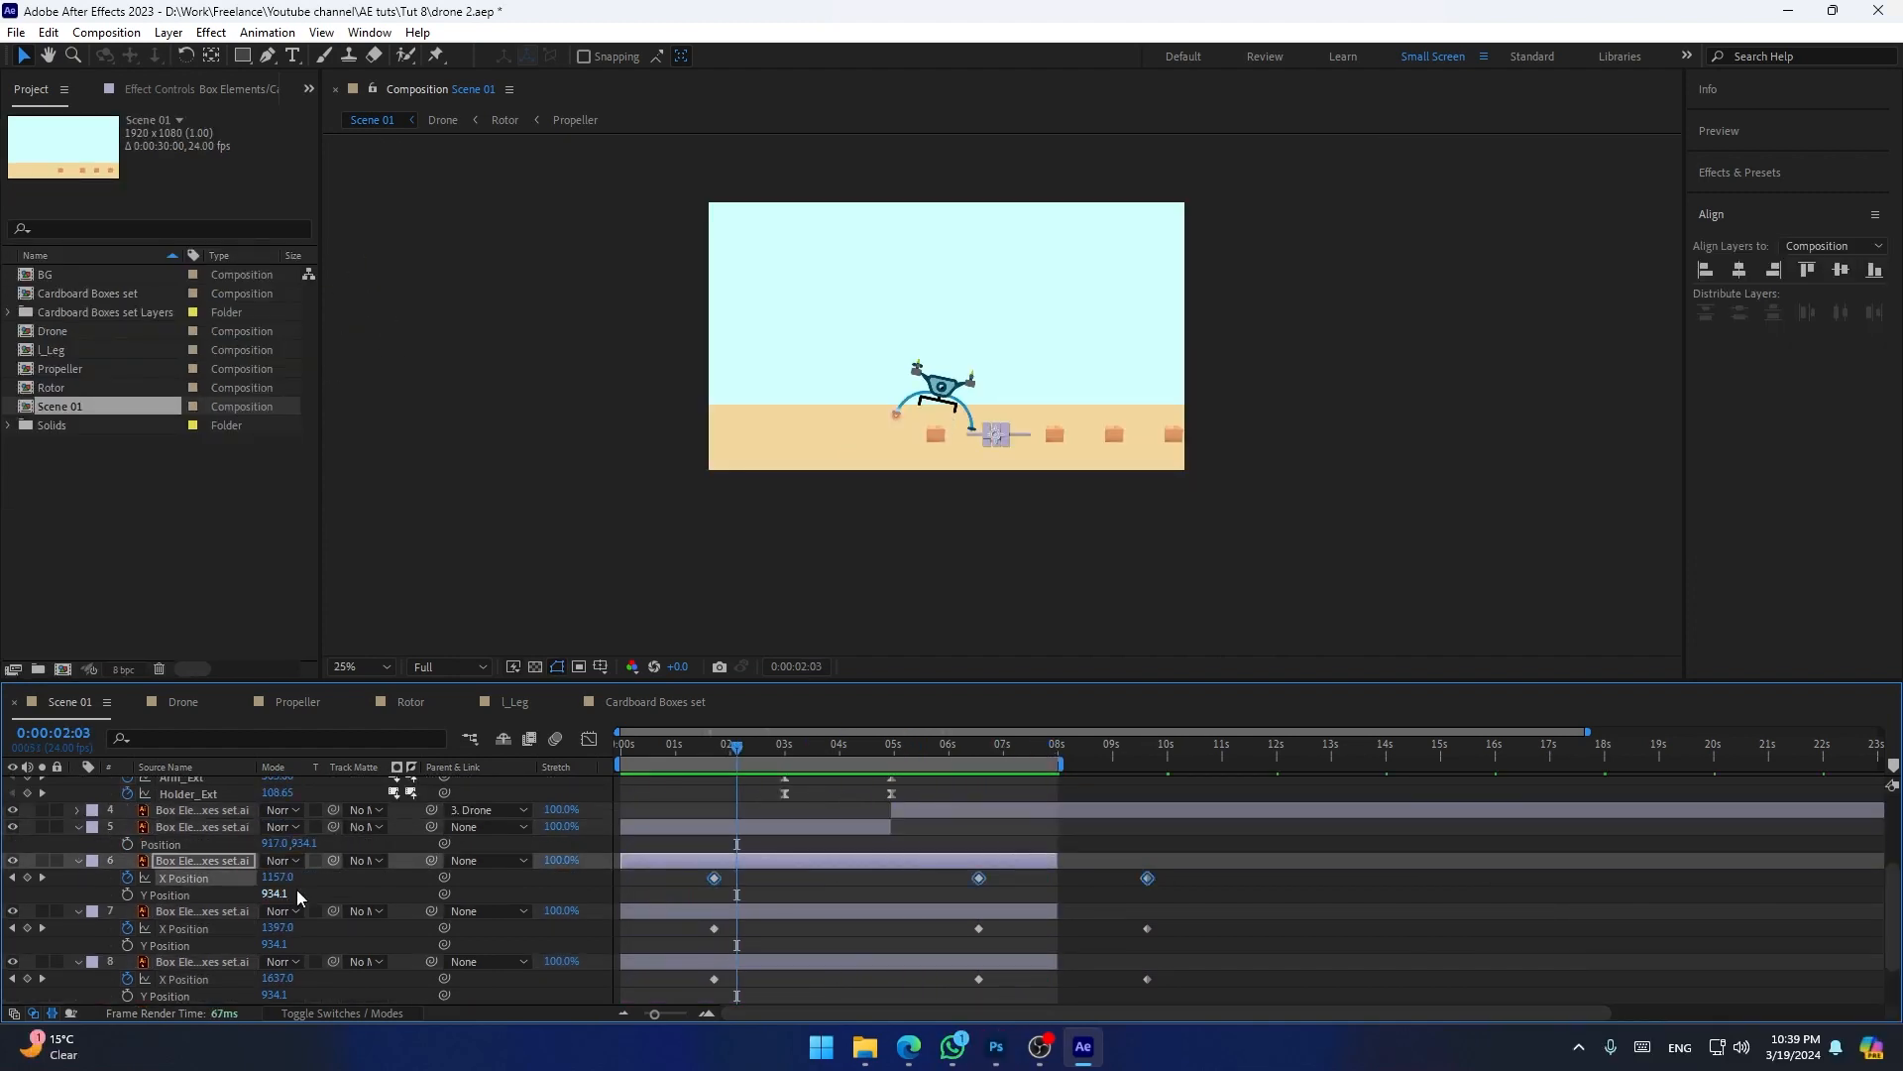
click(191, 828)
key(ctrl+v)
drag(1167, 845, 1147, 845)
drag(737, 748, 616, 748)
key(space)
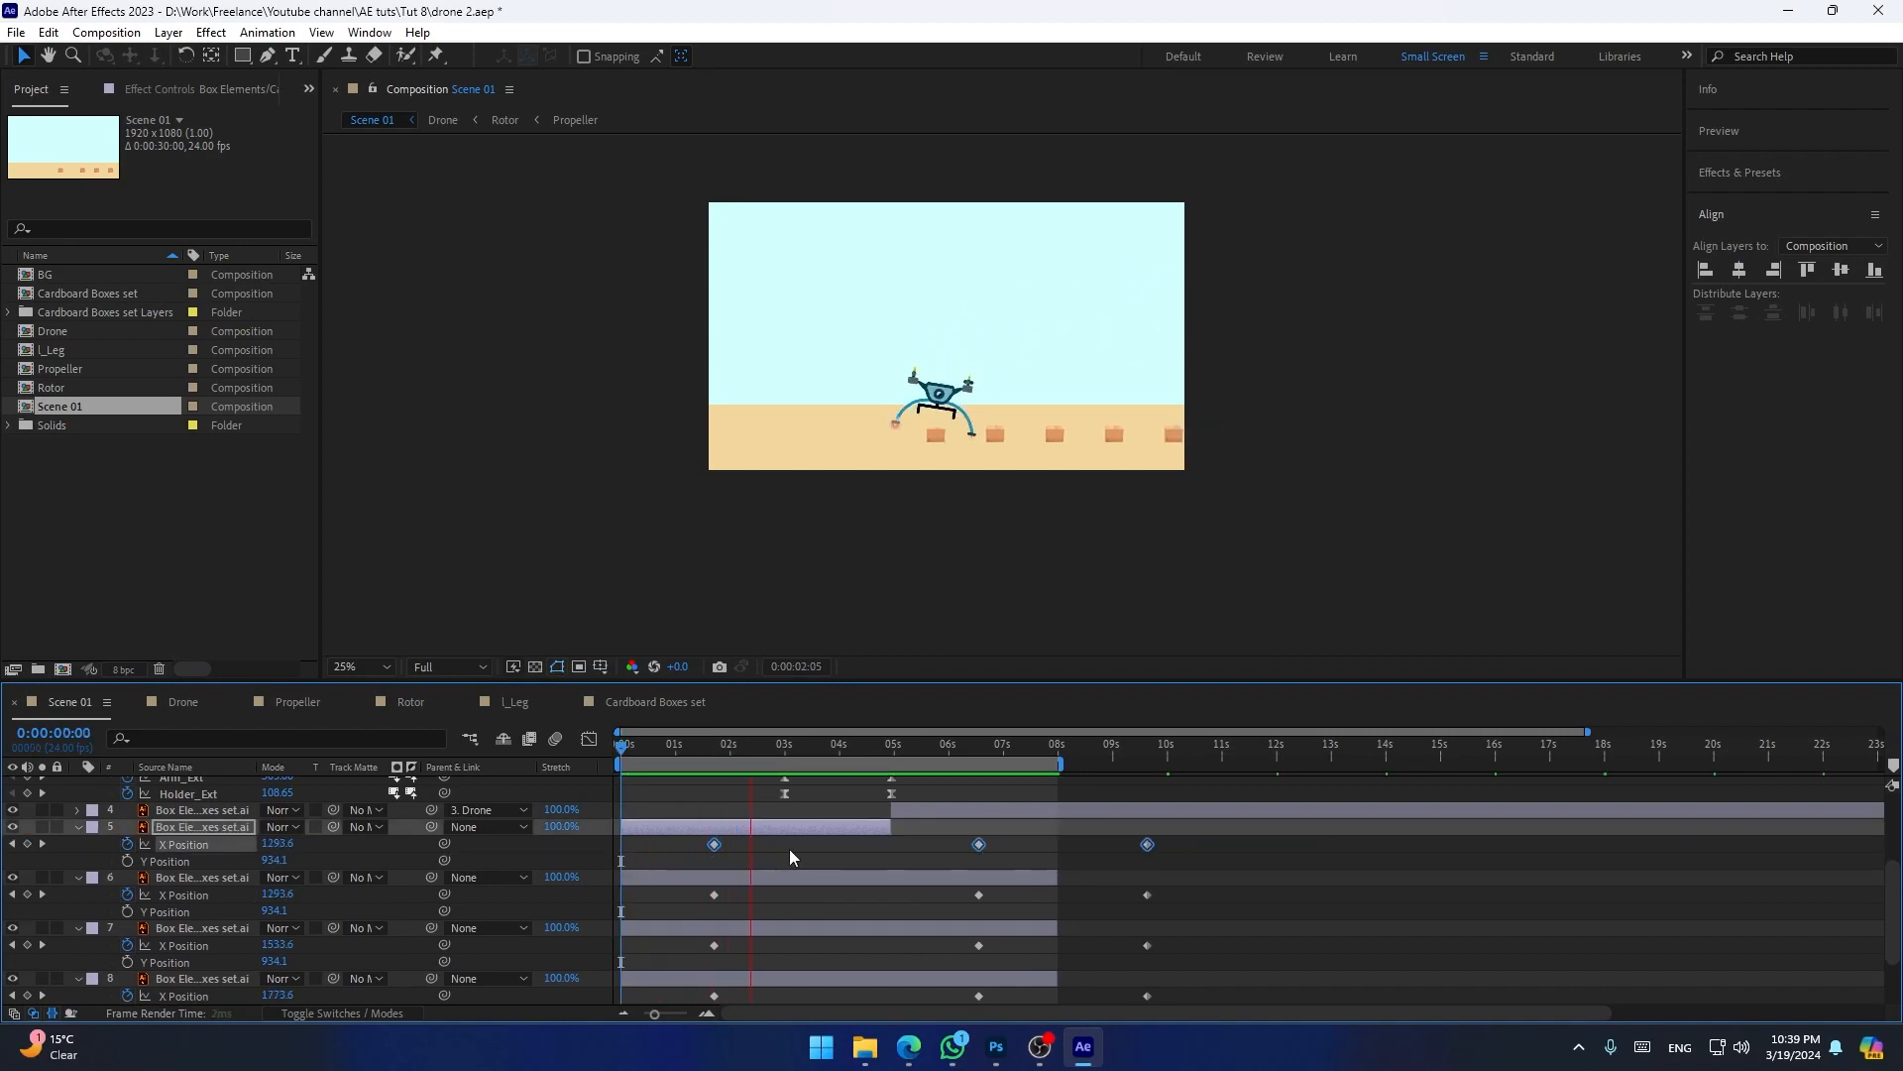
key(space)
click(790, 825)
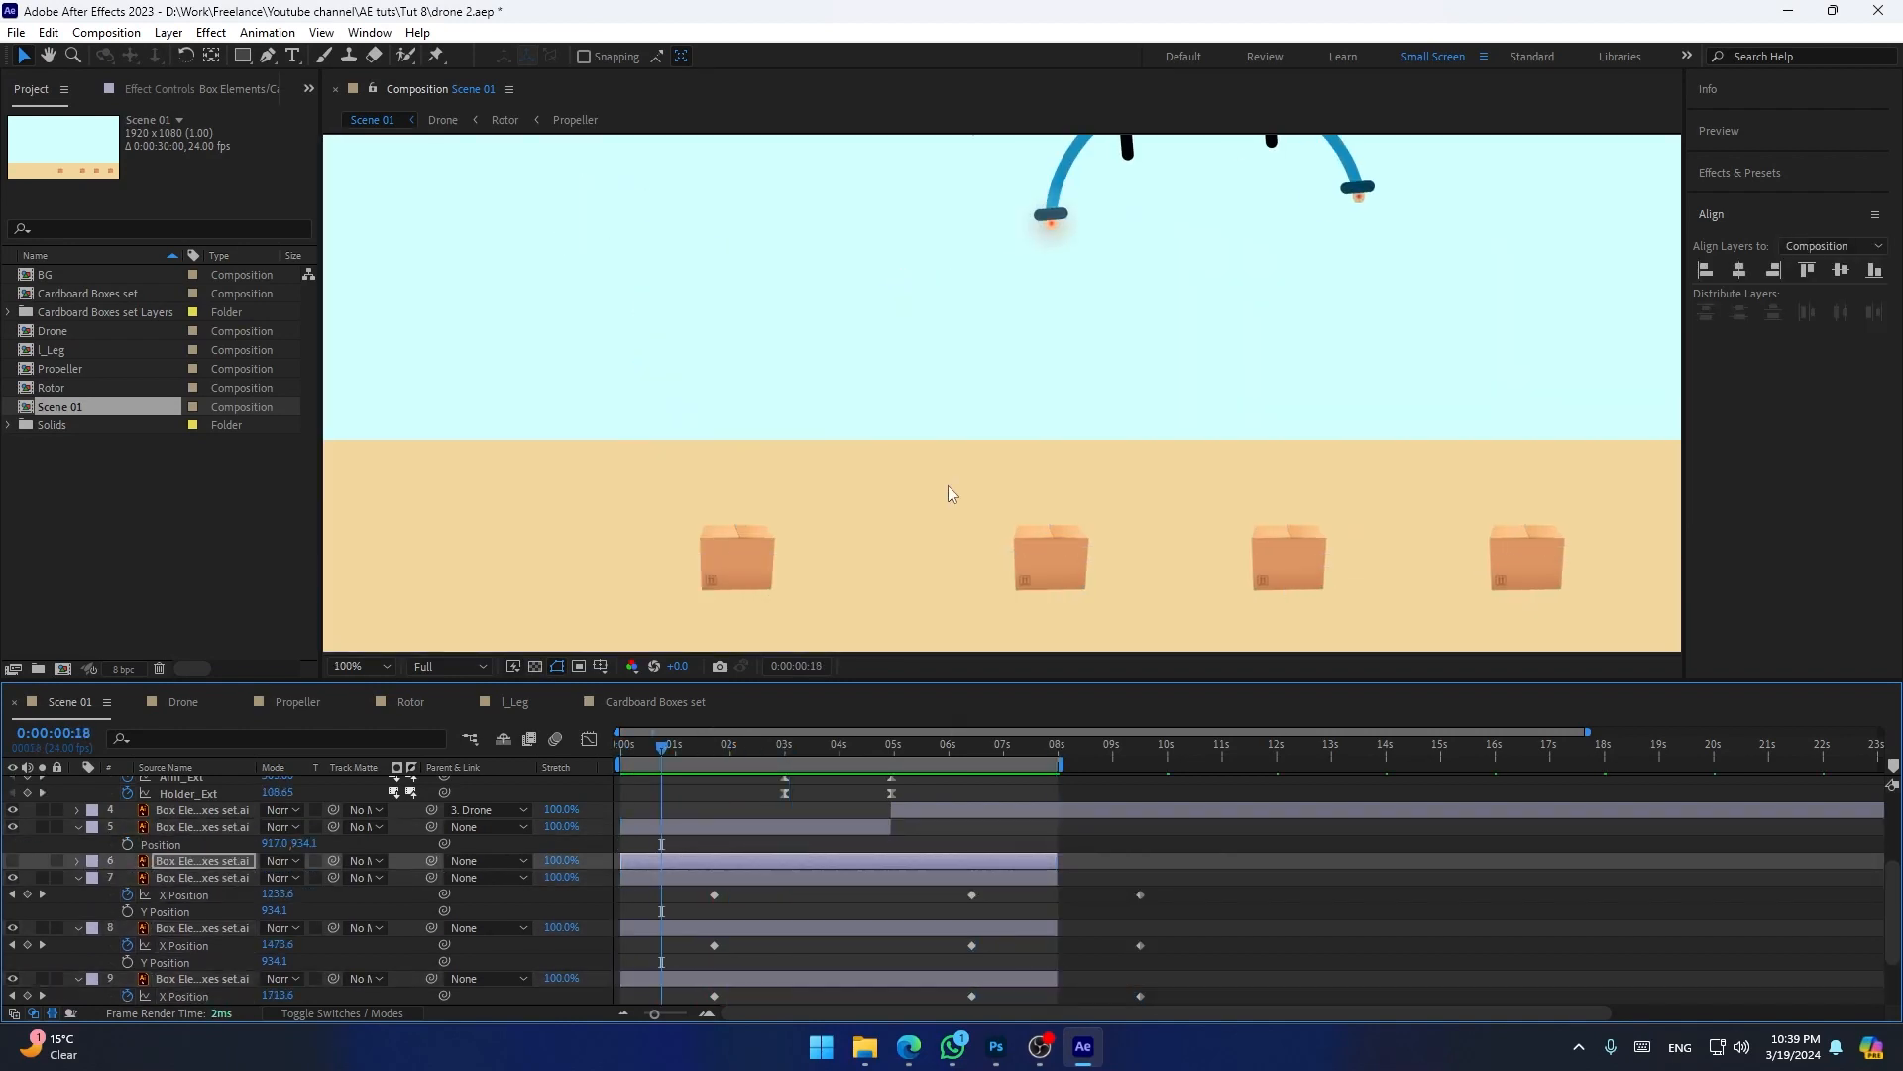
Show layer 6 again and retime its X Position keyframes to match layer 7's, keeping both layers starting at 0:00.
click(13, 861)
drag(663, 748, 738, 793)
key(p)
drag(785, 861, 909, 911)
drag(642, 871, 841, 888)
drag(821, 878, 800, 878)
drag(1001, 873, 1201, 891)
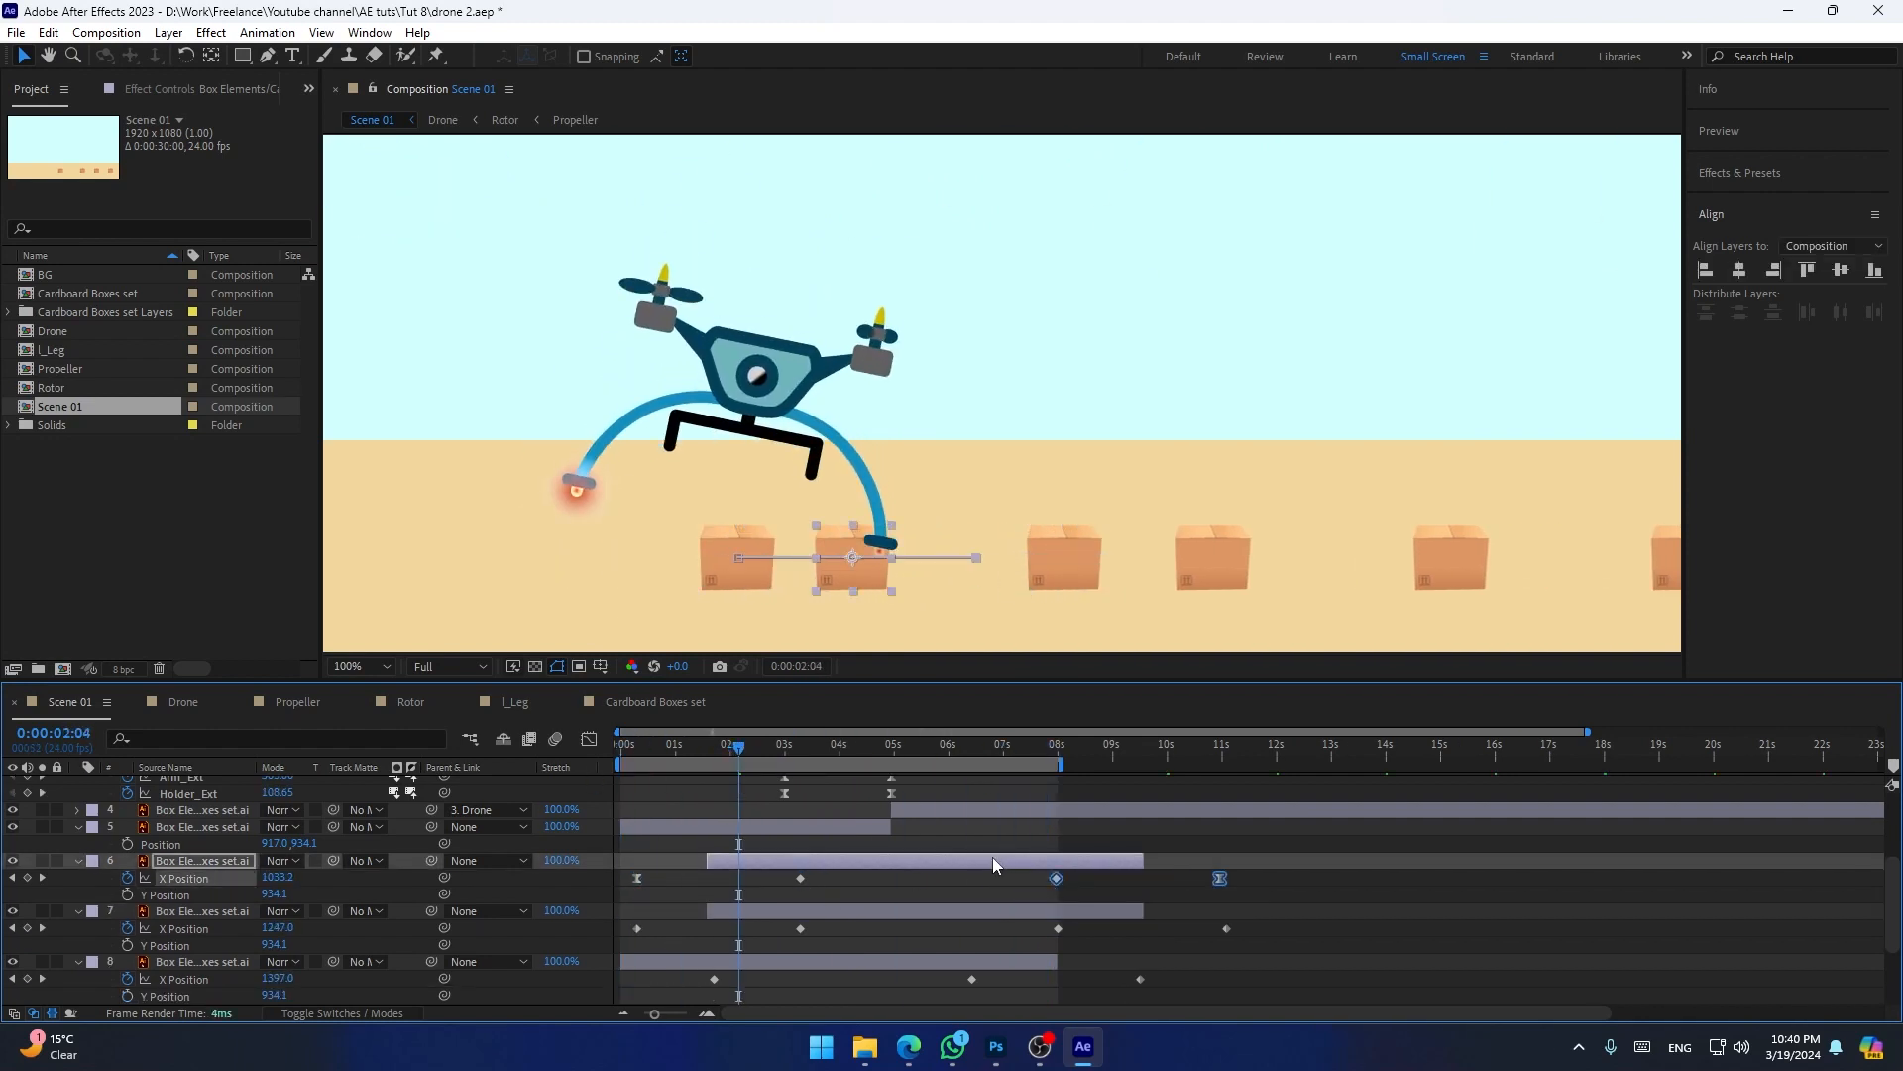
shift+click(991, 911)
drag(989, 911, 903, 911)
Copy layer 7's X Position keyframes and paste them onto layer 6 at 0:00:01:17.
drag(706, 751, 766, 759)
click(205, 929)
click(203, 878)
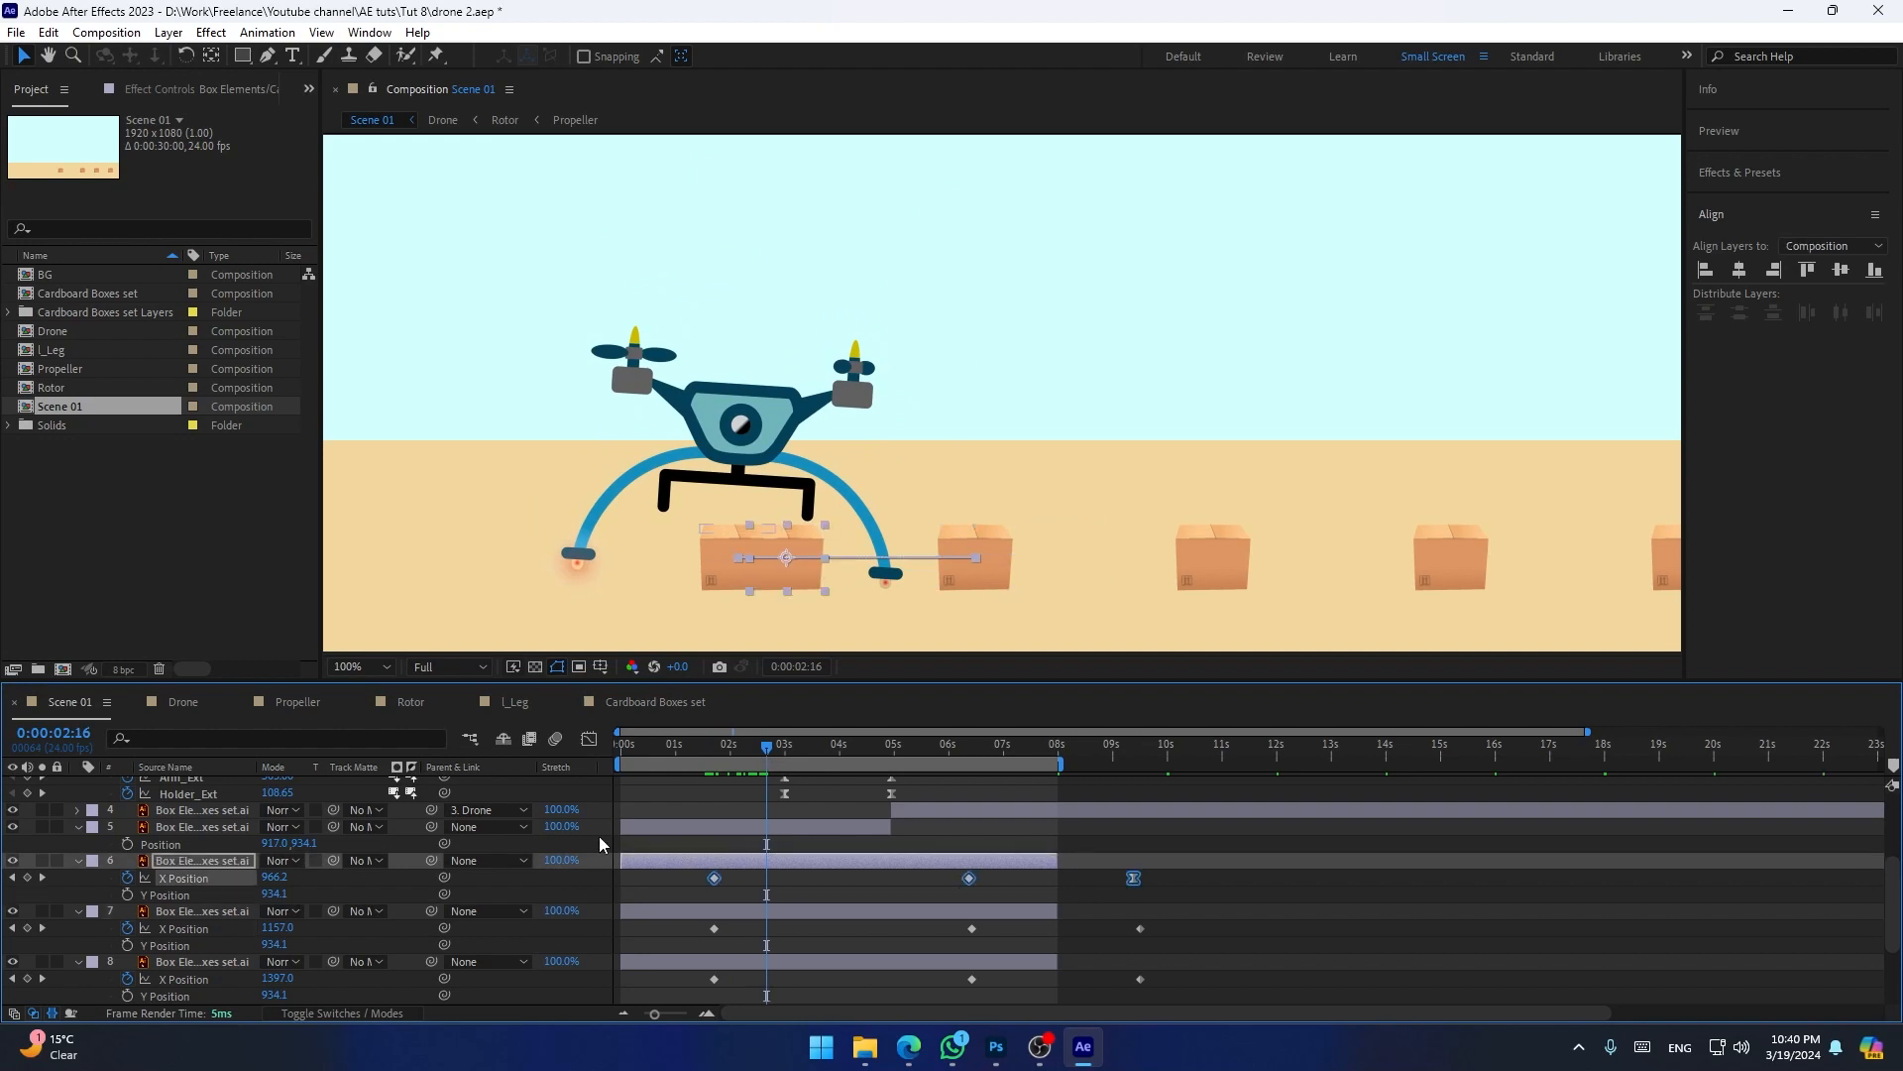
mouse_move(695, 860)
mouse_down()
mouse_move(913, 862)
mouse_move(680, 859)
mouse_up()
key(ctrl+v)
drag(636, 754, 712, 761)
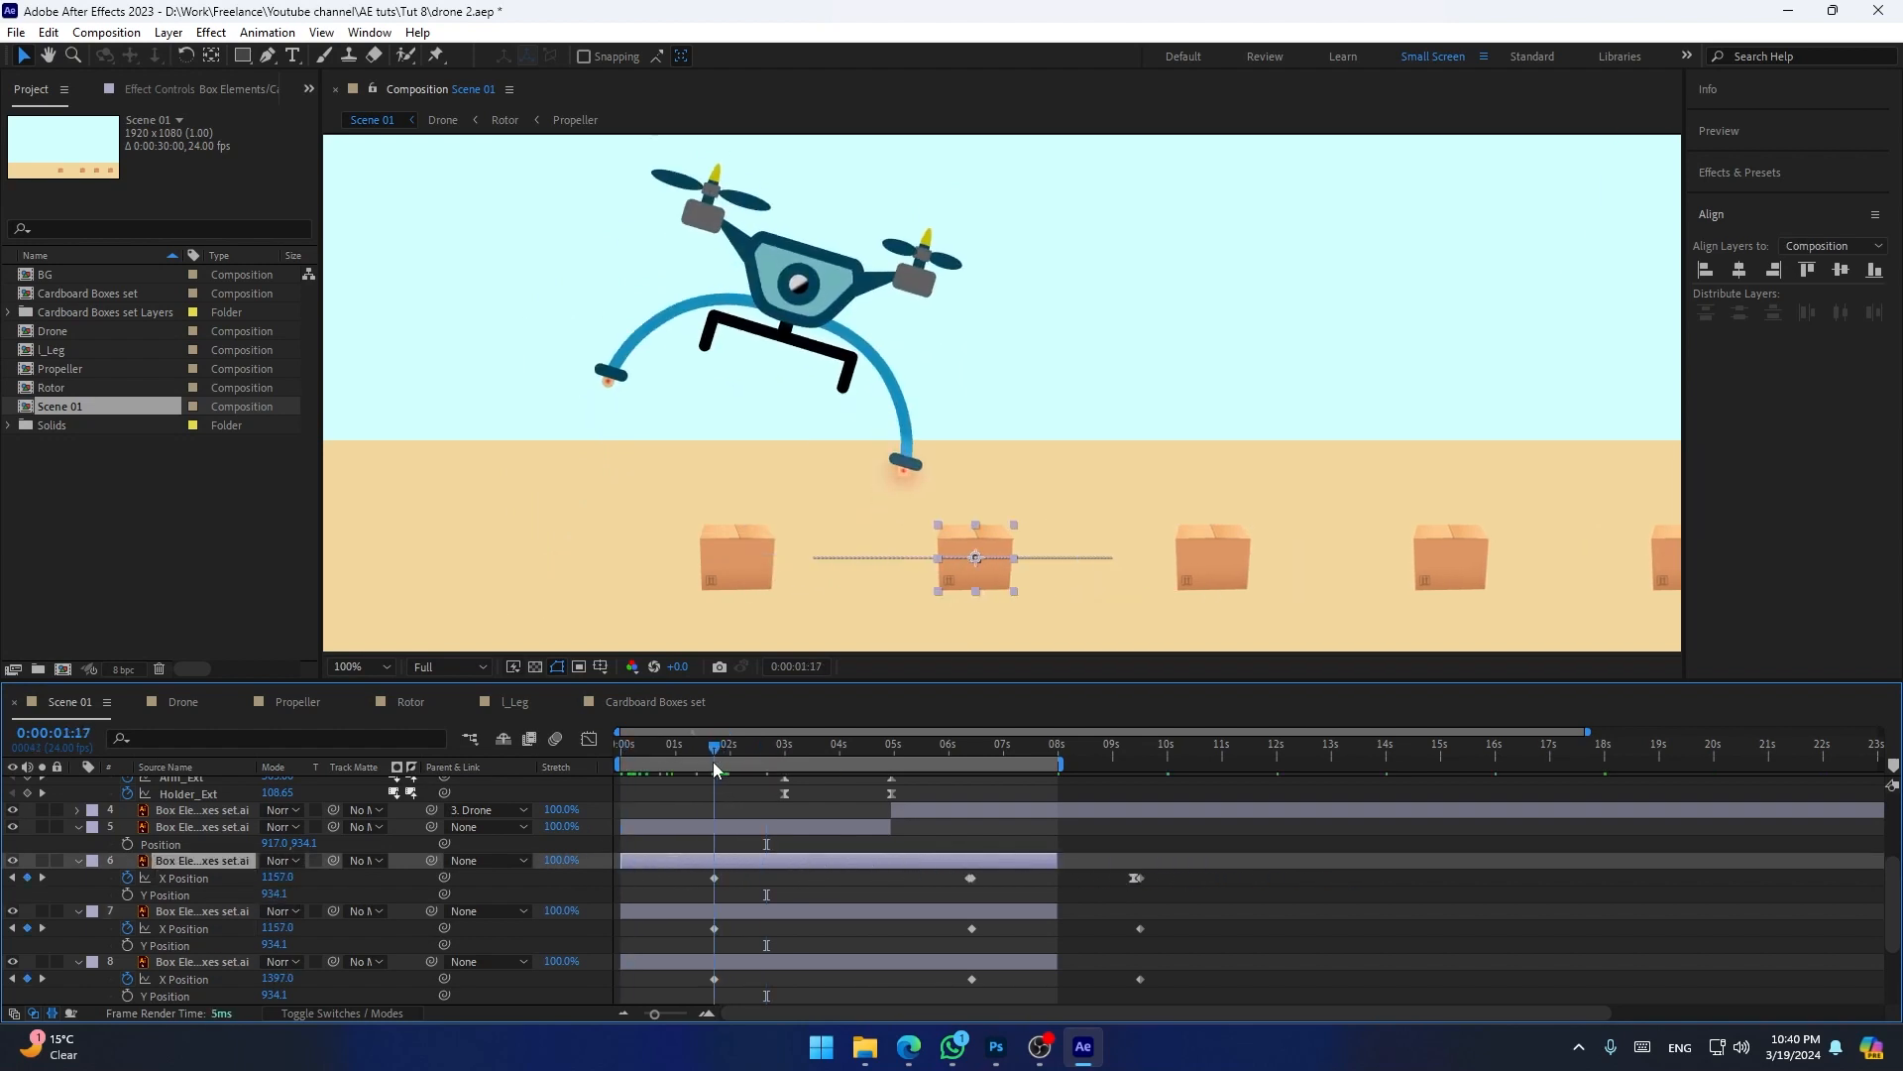
Shift all of layer 6's X Position keyframes left so the box stops at 917 over the stationary box.
click(204, 878)
key(shift+Left)
key(shift+Left)
key(shift+Left)
key(shift+Left)
key(shift+Left)
key(shift+Left)
key(shift+Left)
key(shift+Left)
key(shift+Left)
key(shift+Left)
key(shift+Left)
key(shift+Left)
key(shift+Left)
key(shift+Left)
key(shift+Left)
key(shift+Left)
key(shift+Left)
key(shift+Left)
key(shift+Left)
key(shift+Left)
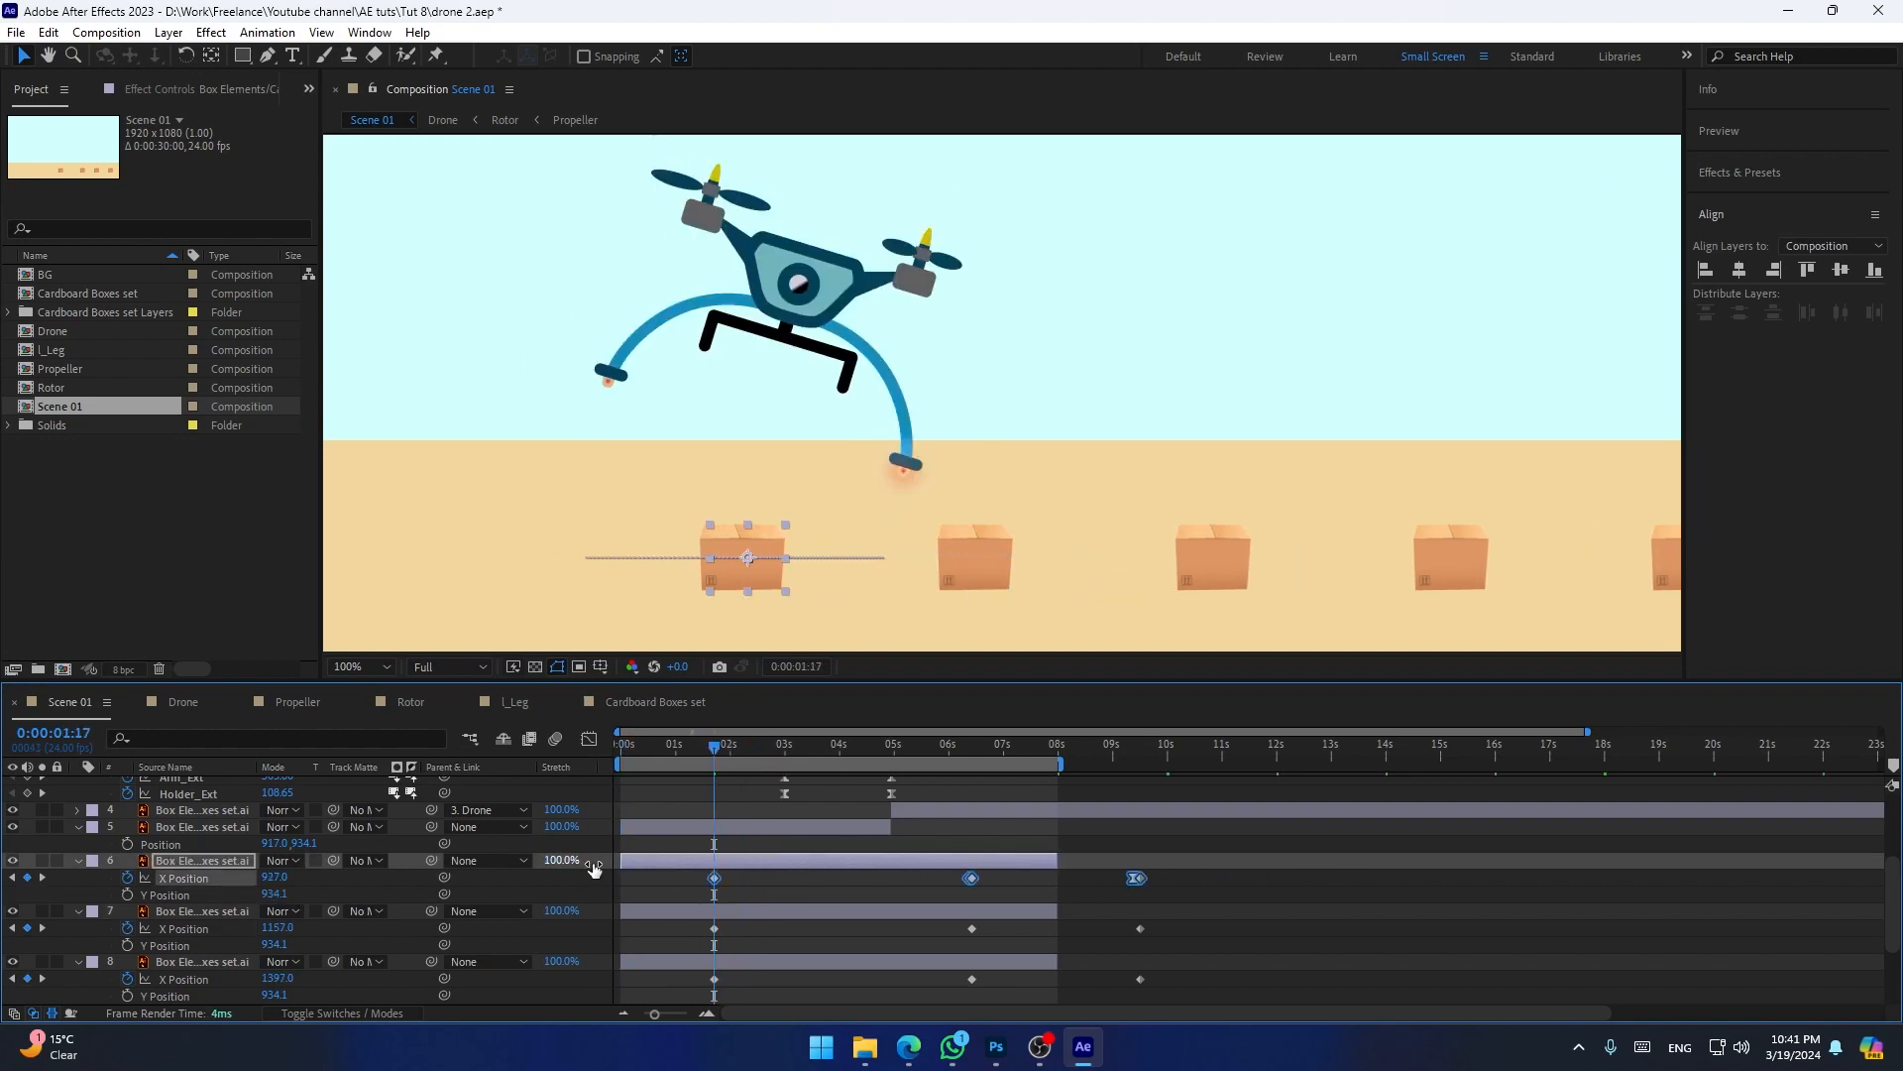
click(662, 844)
mouse_move(732, 756)
mouse_down()
mouse_move(1057, 766)
mouse_move(755, 751)
mouse_up()
Trim layer 6 to end at 0:00:02:19 and box layers 5 and 1 to start at that same time.
drag(1054, 857, 785, 857)
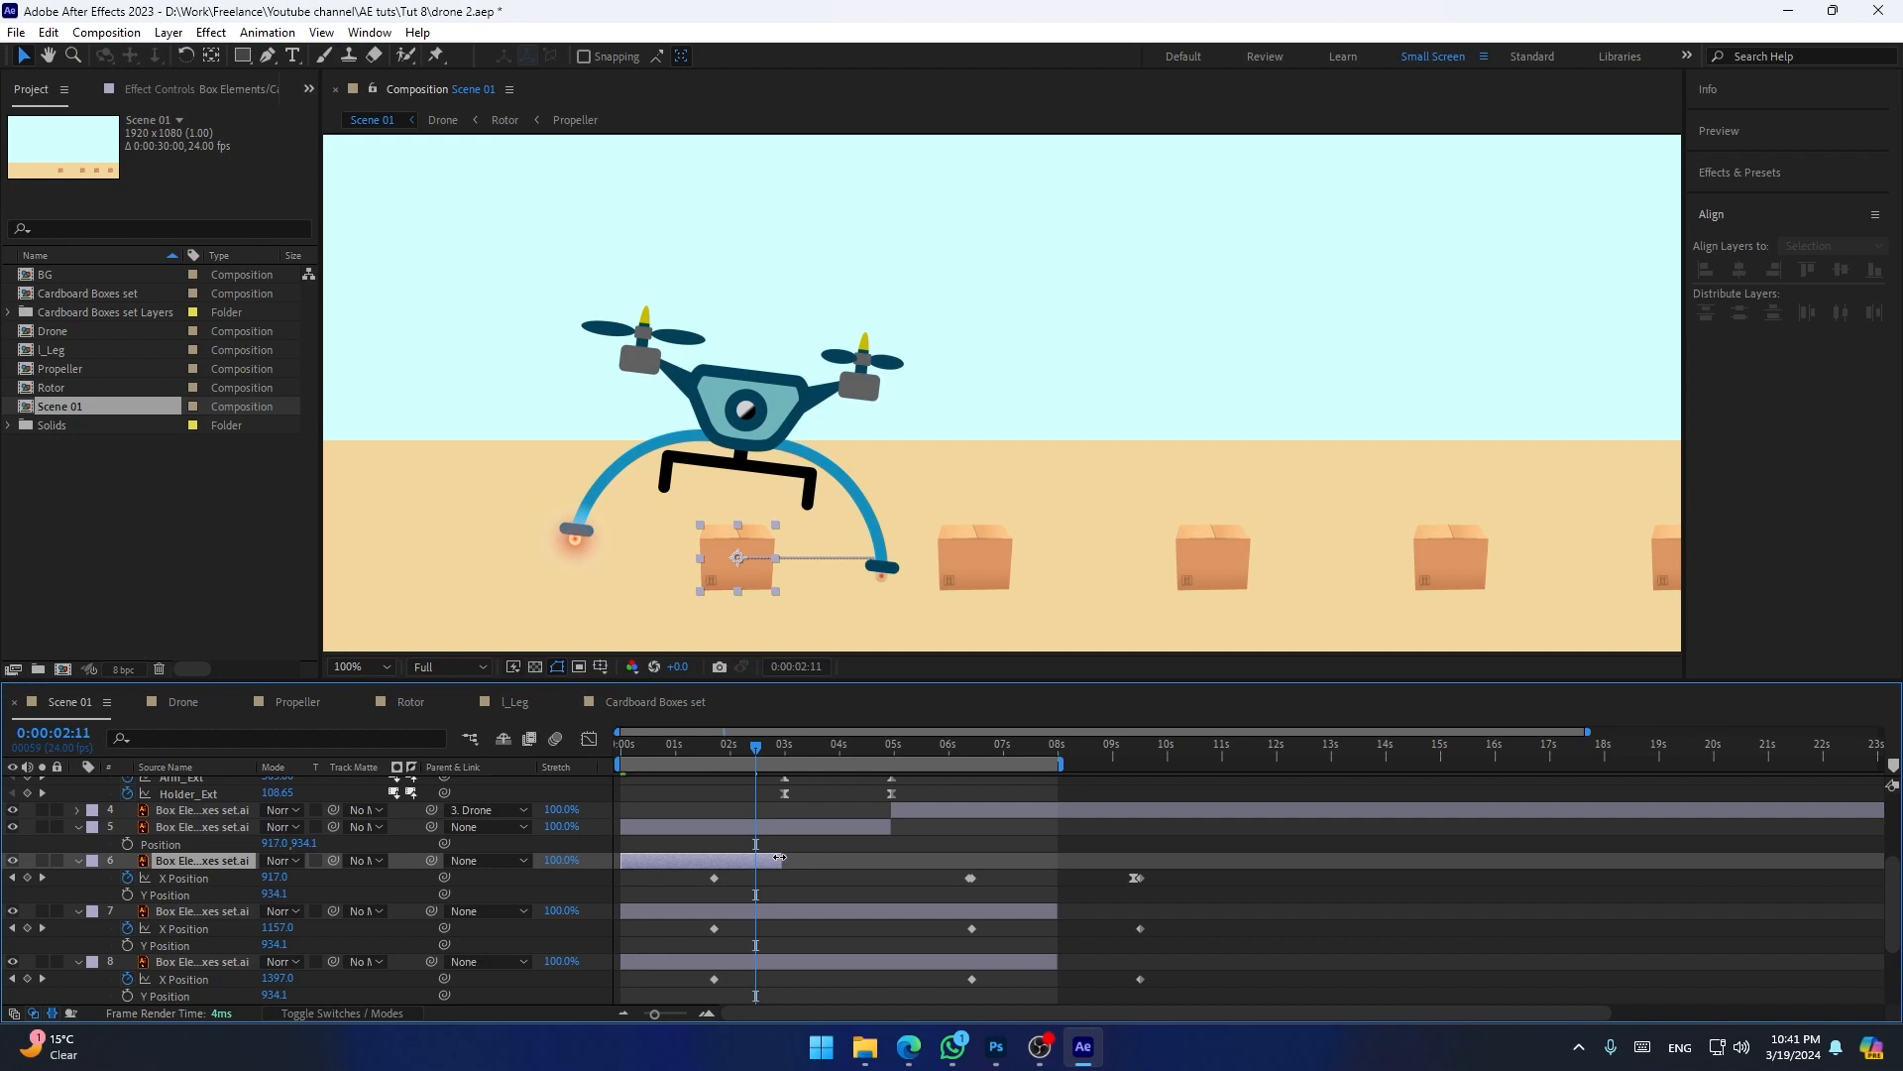
click(773, 752)
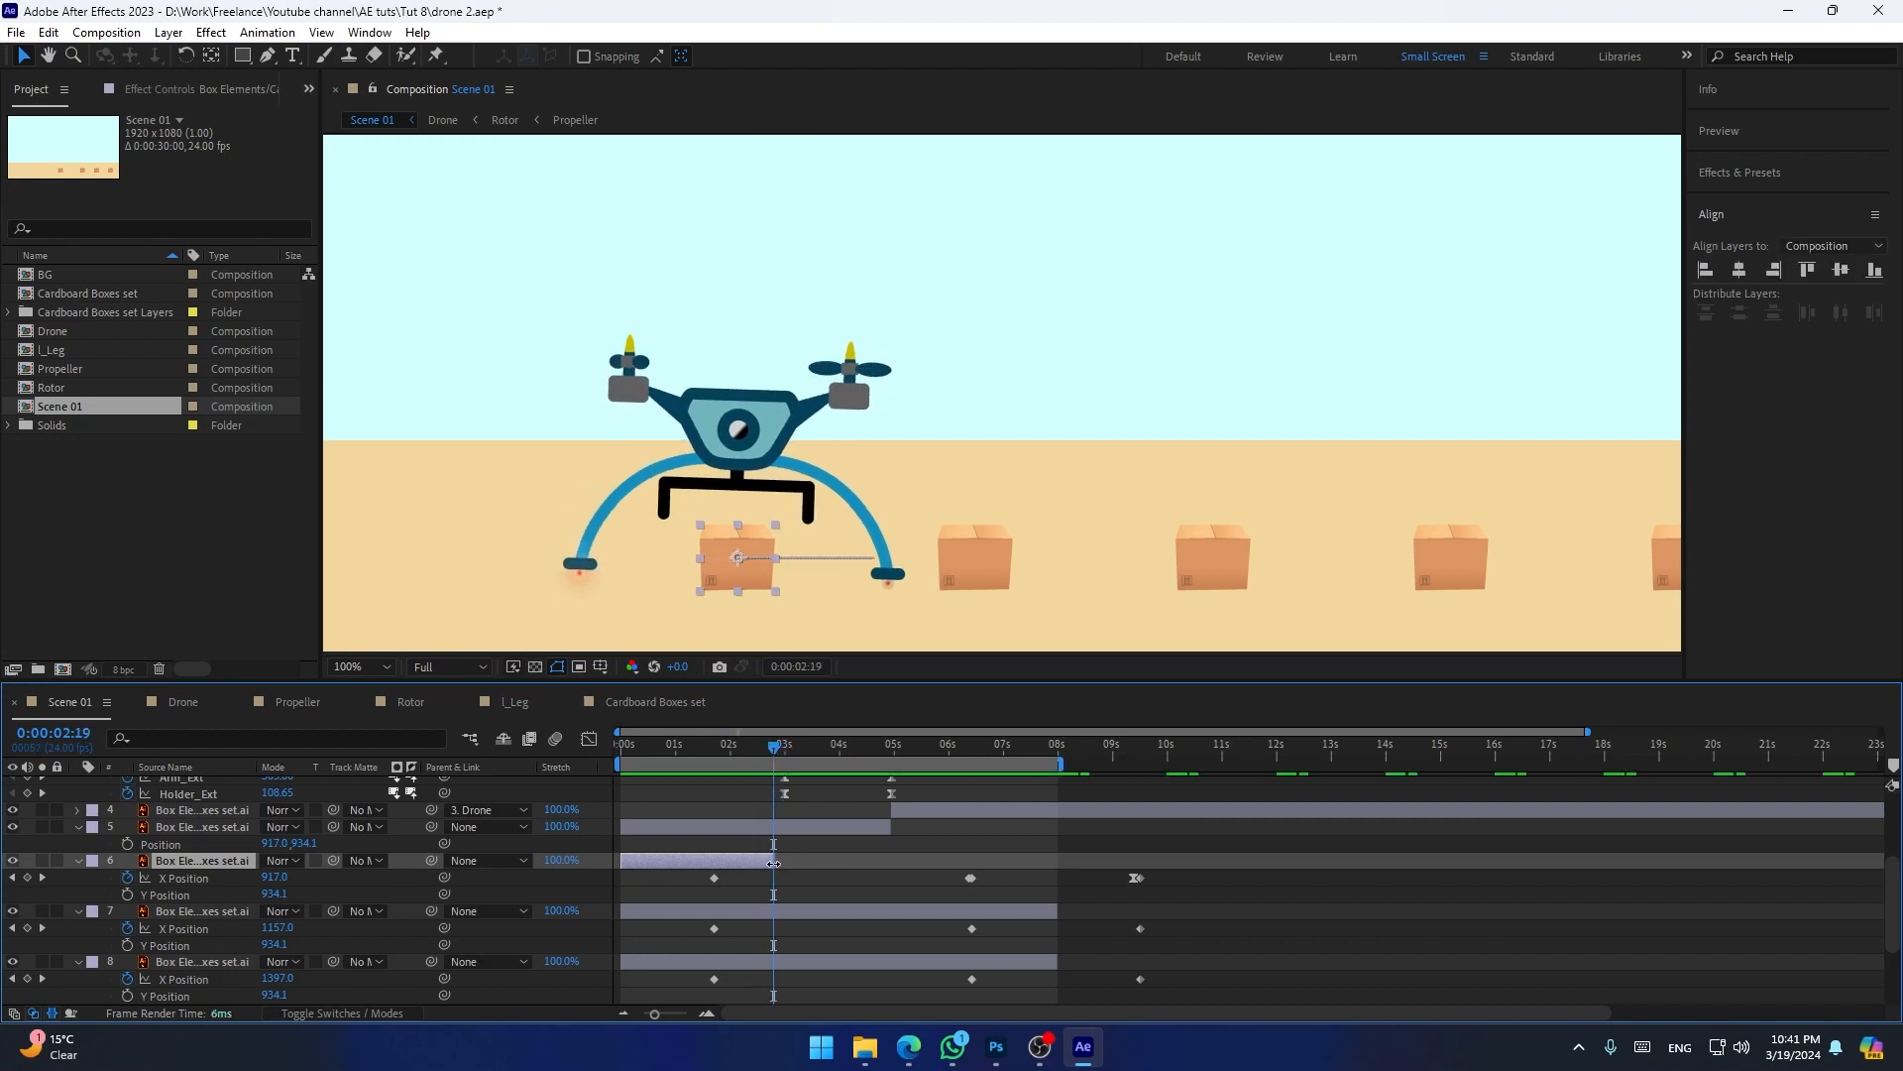
scroll(772, 860, up, 3)
click(766, 930)
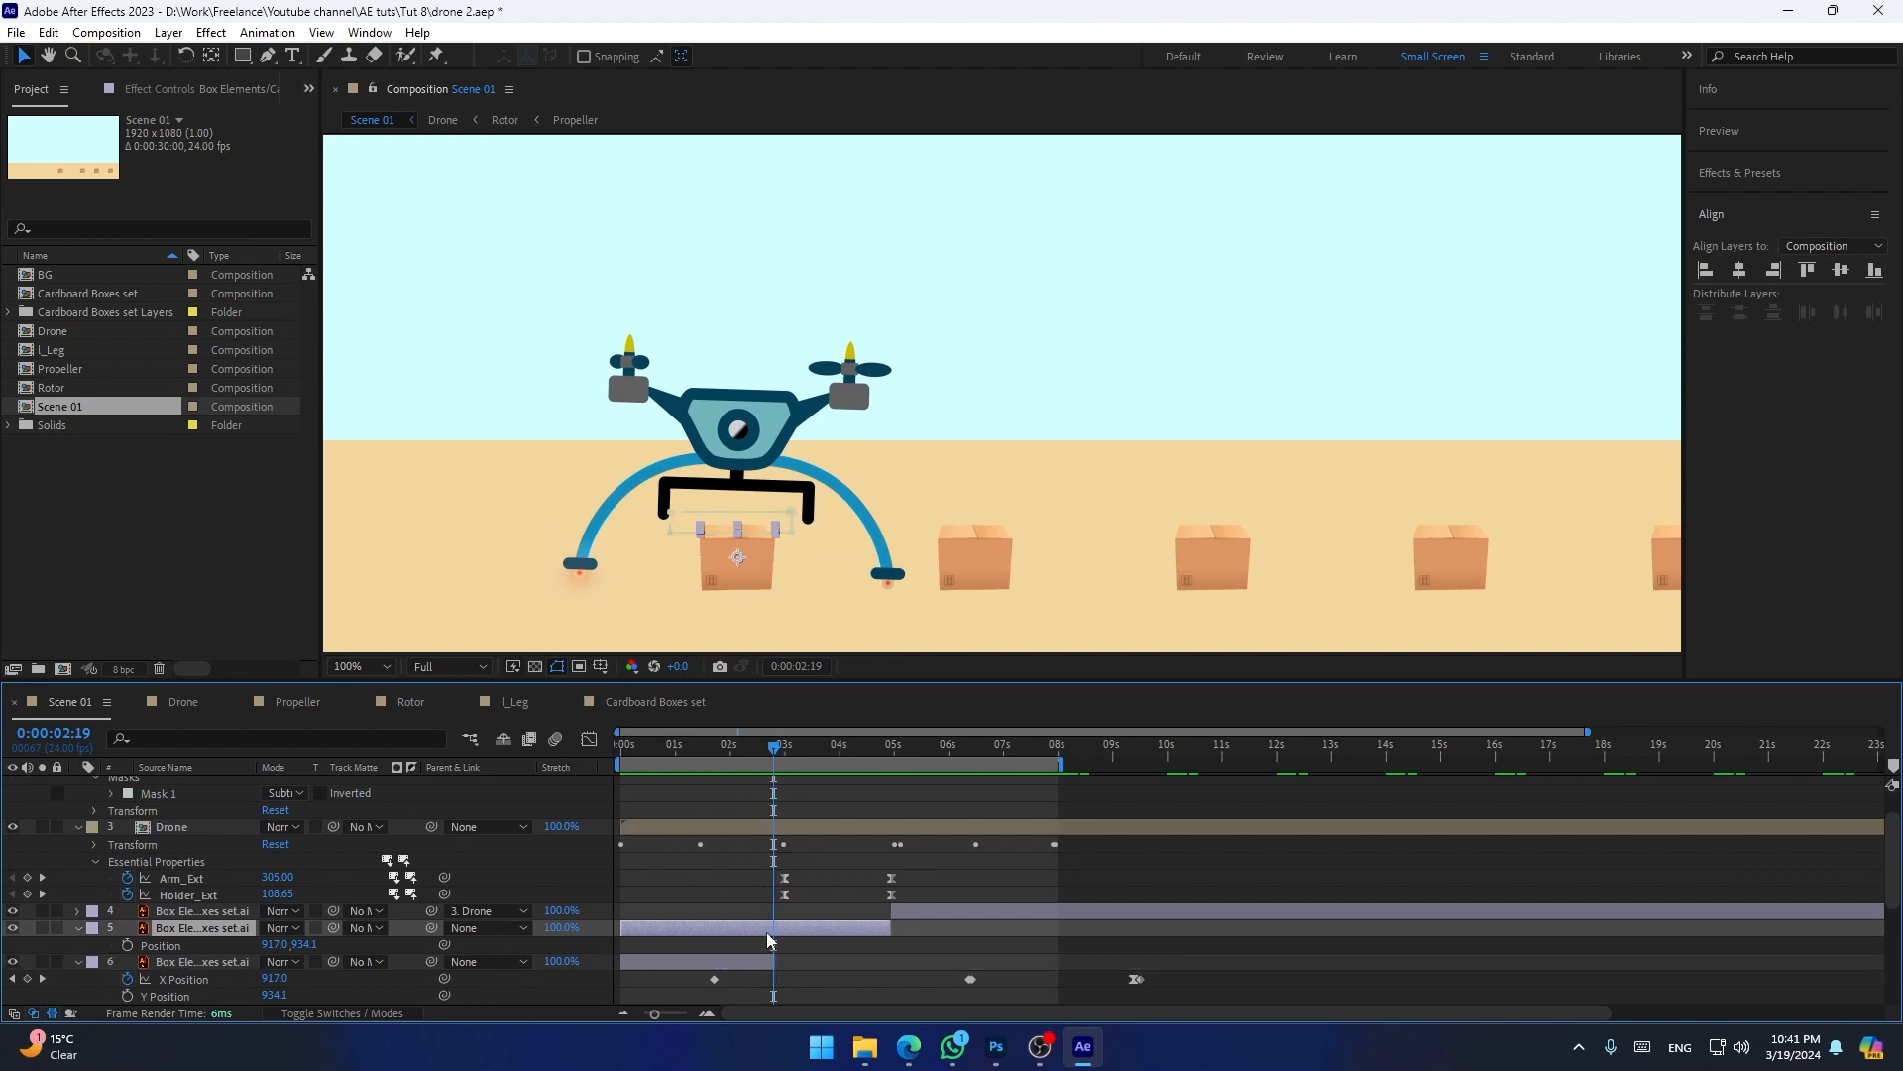
key(alt+bracketleft)
scroll(783, 917, up, 1)
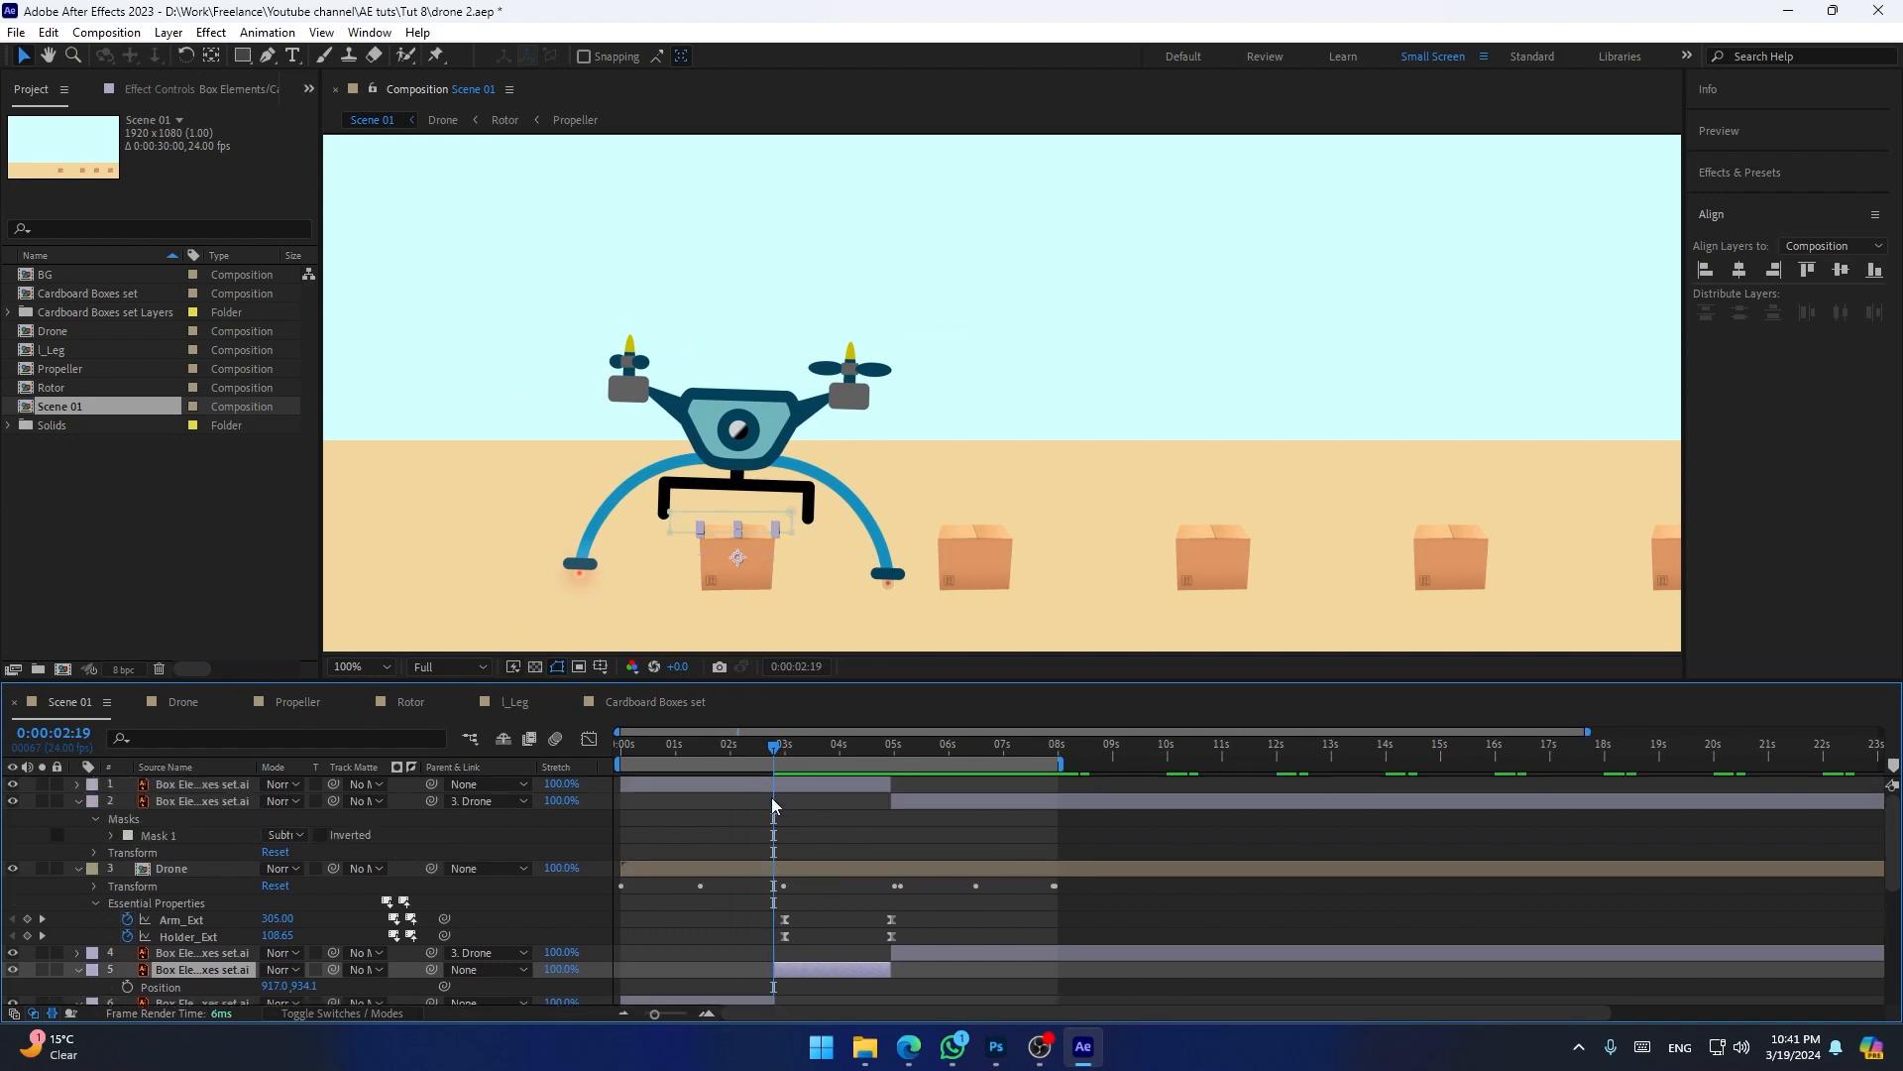
click(771, 788)
key(alt+bracketleft)
Preview the loop and move the boxes' middle X Position keyframes to about 0:00:06:16.
key(space)
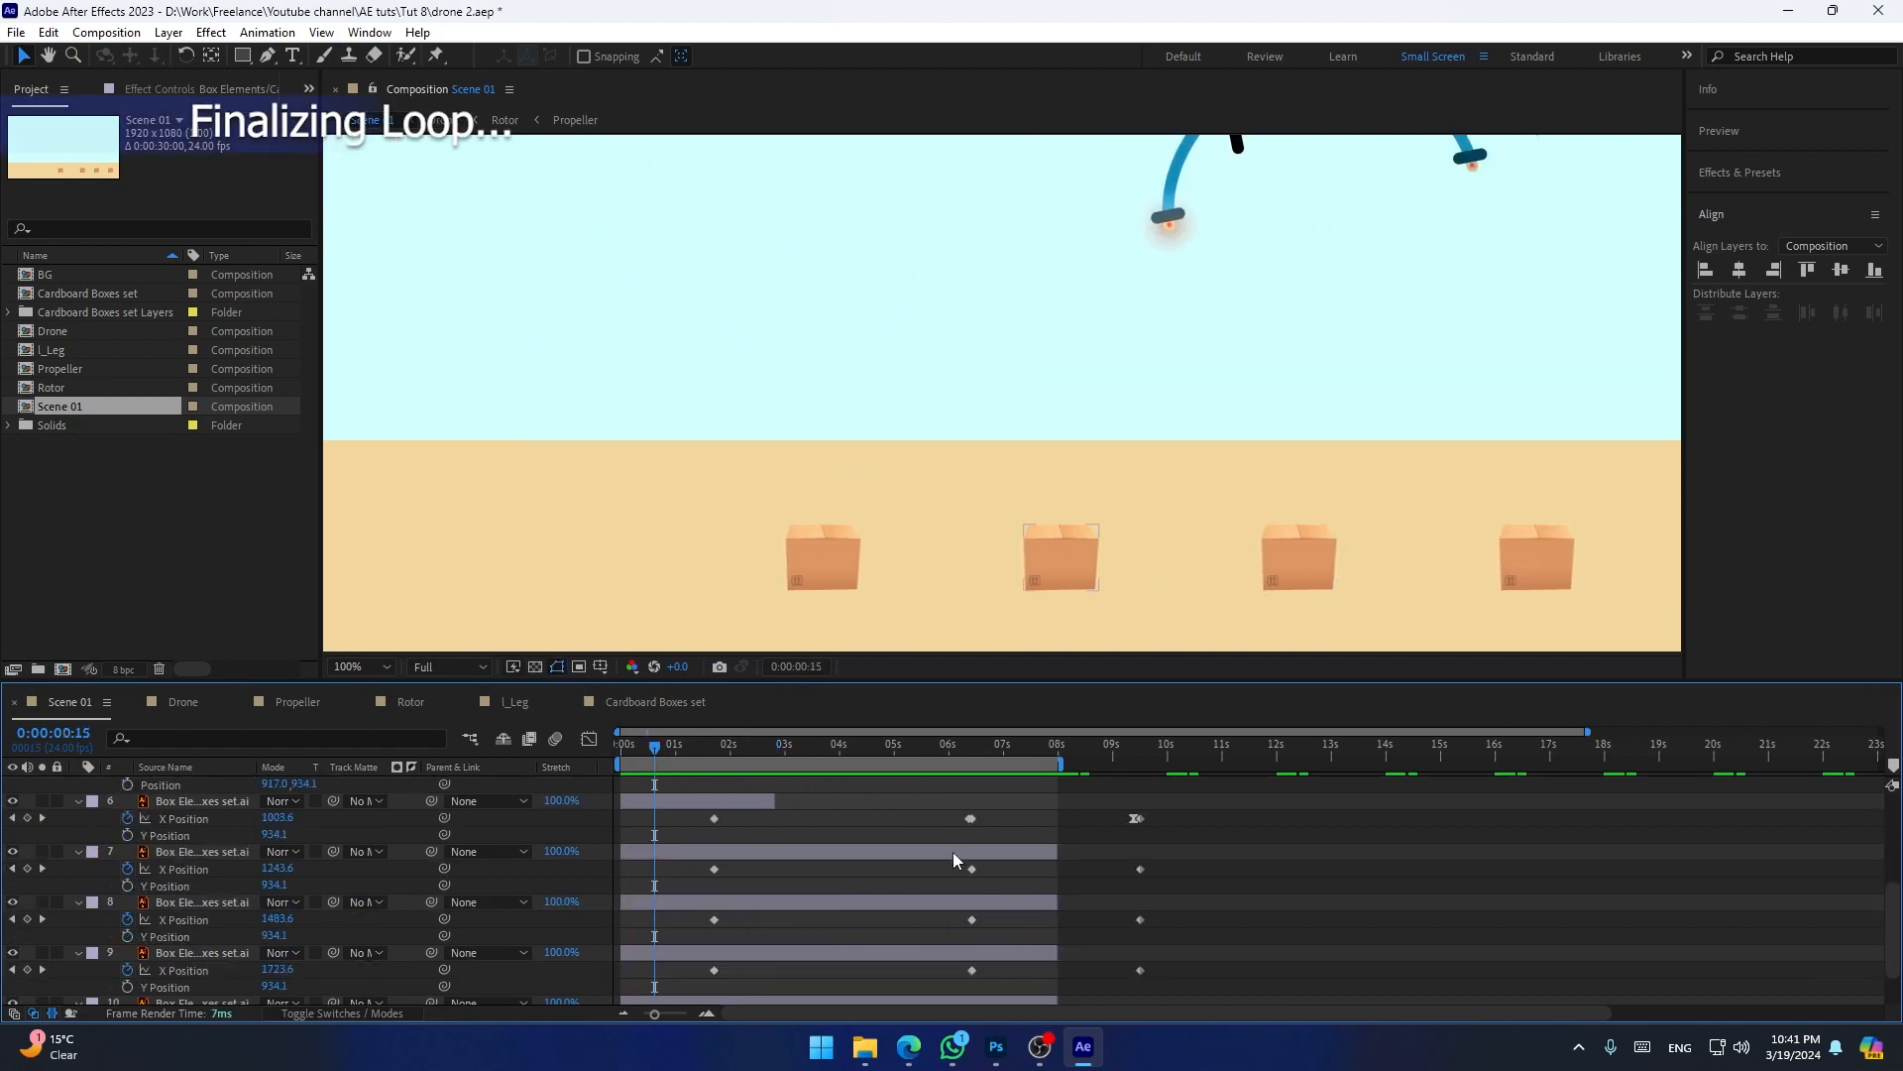
mouse_move(954, 853)
mouse_down()
mouse_move(1132, 823)
mouse_move(1133, 990)
mouse_move(1004, 866)
mouse_move(1037, 858)
mouse_move(985, 865)
mouse_up()
key(space)
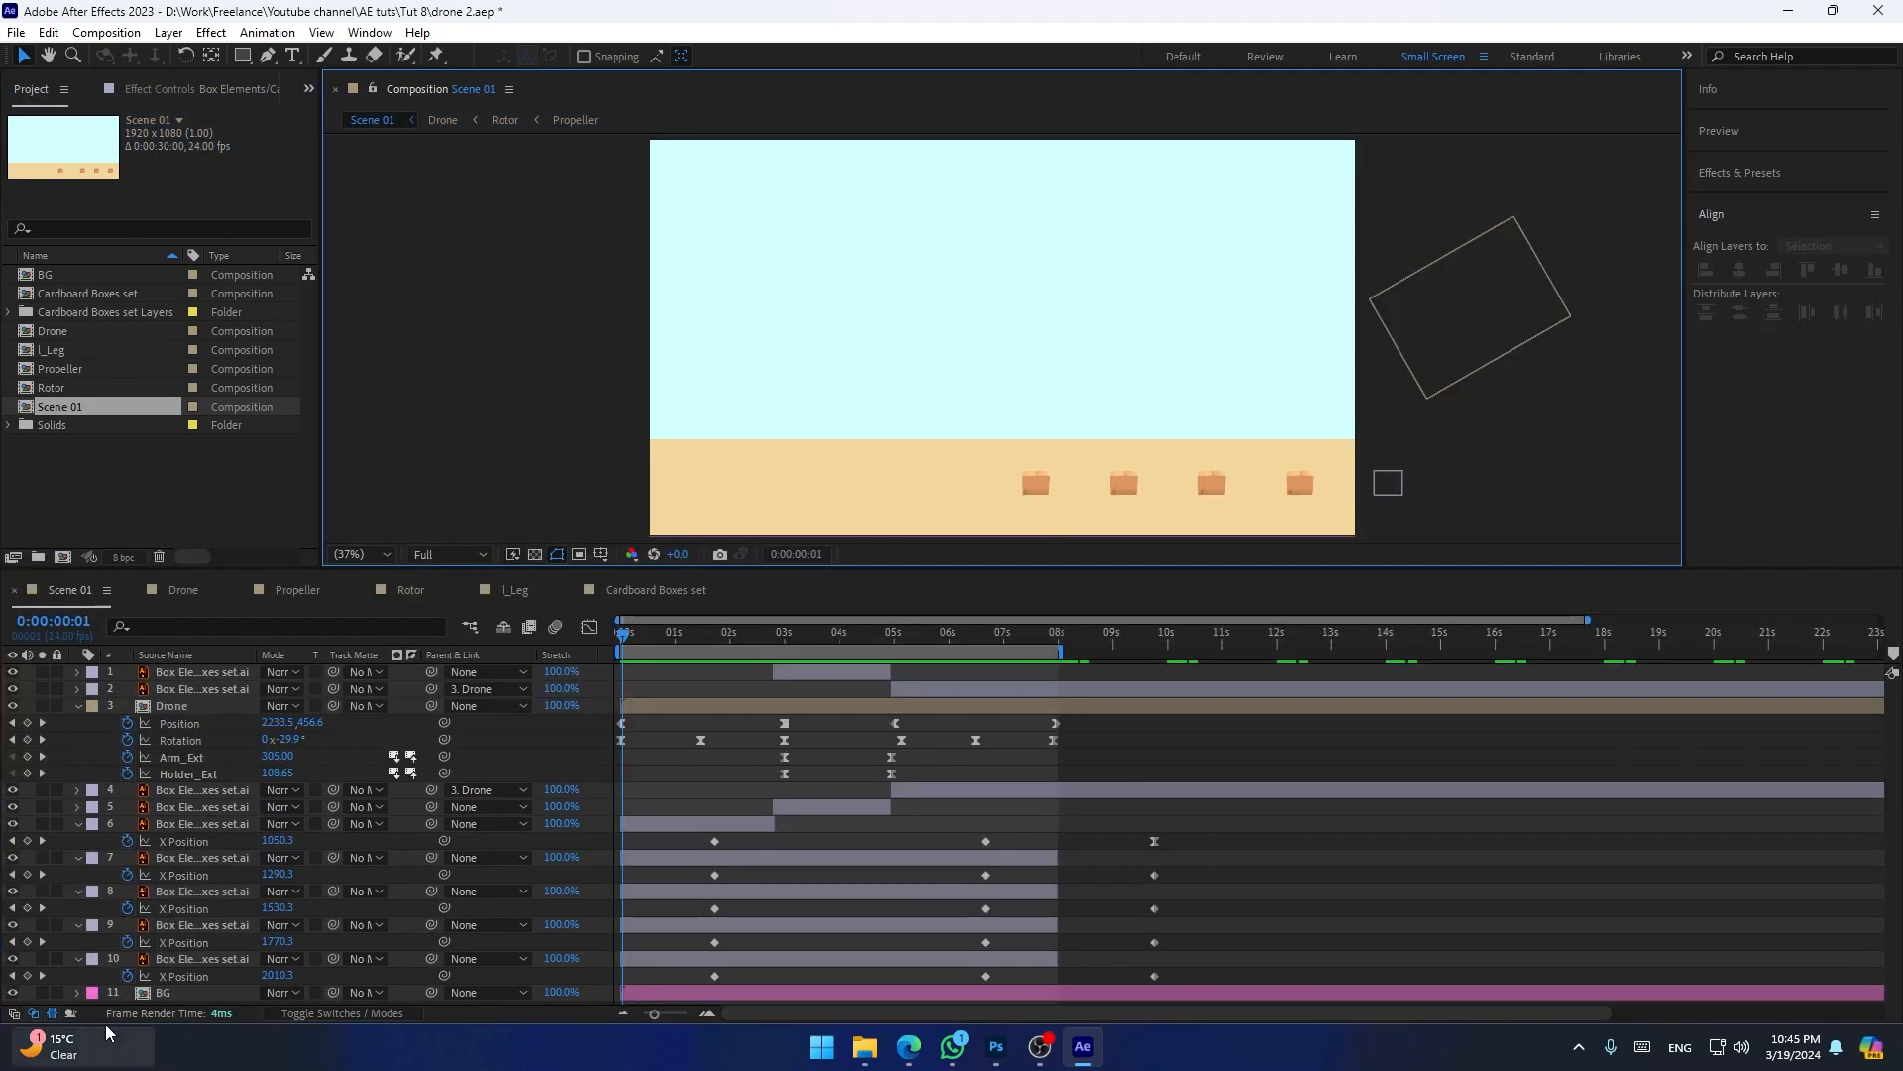
Import Project_161-01.jpg into the BG composition and place it beneath Shape Layer 1.
double_click(163, 992)
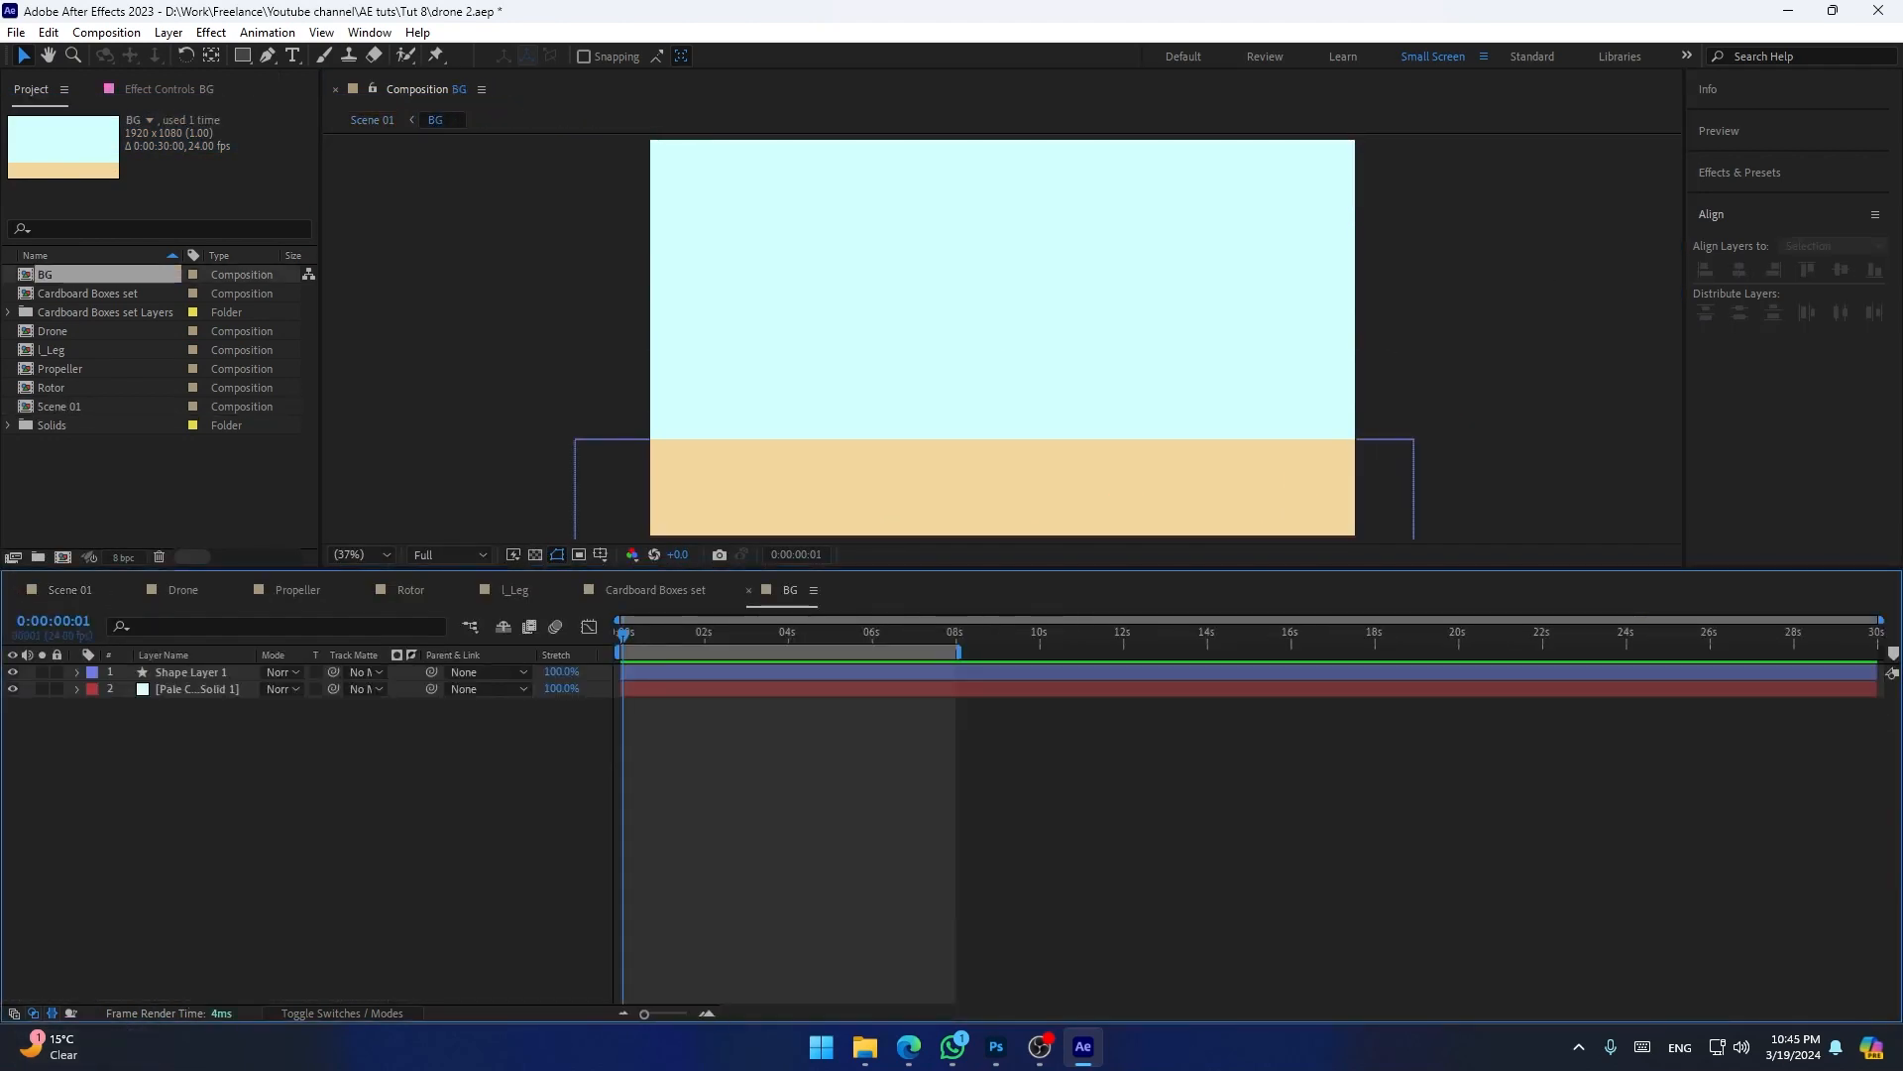
drag(236, 900, 244, 811)
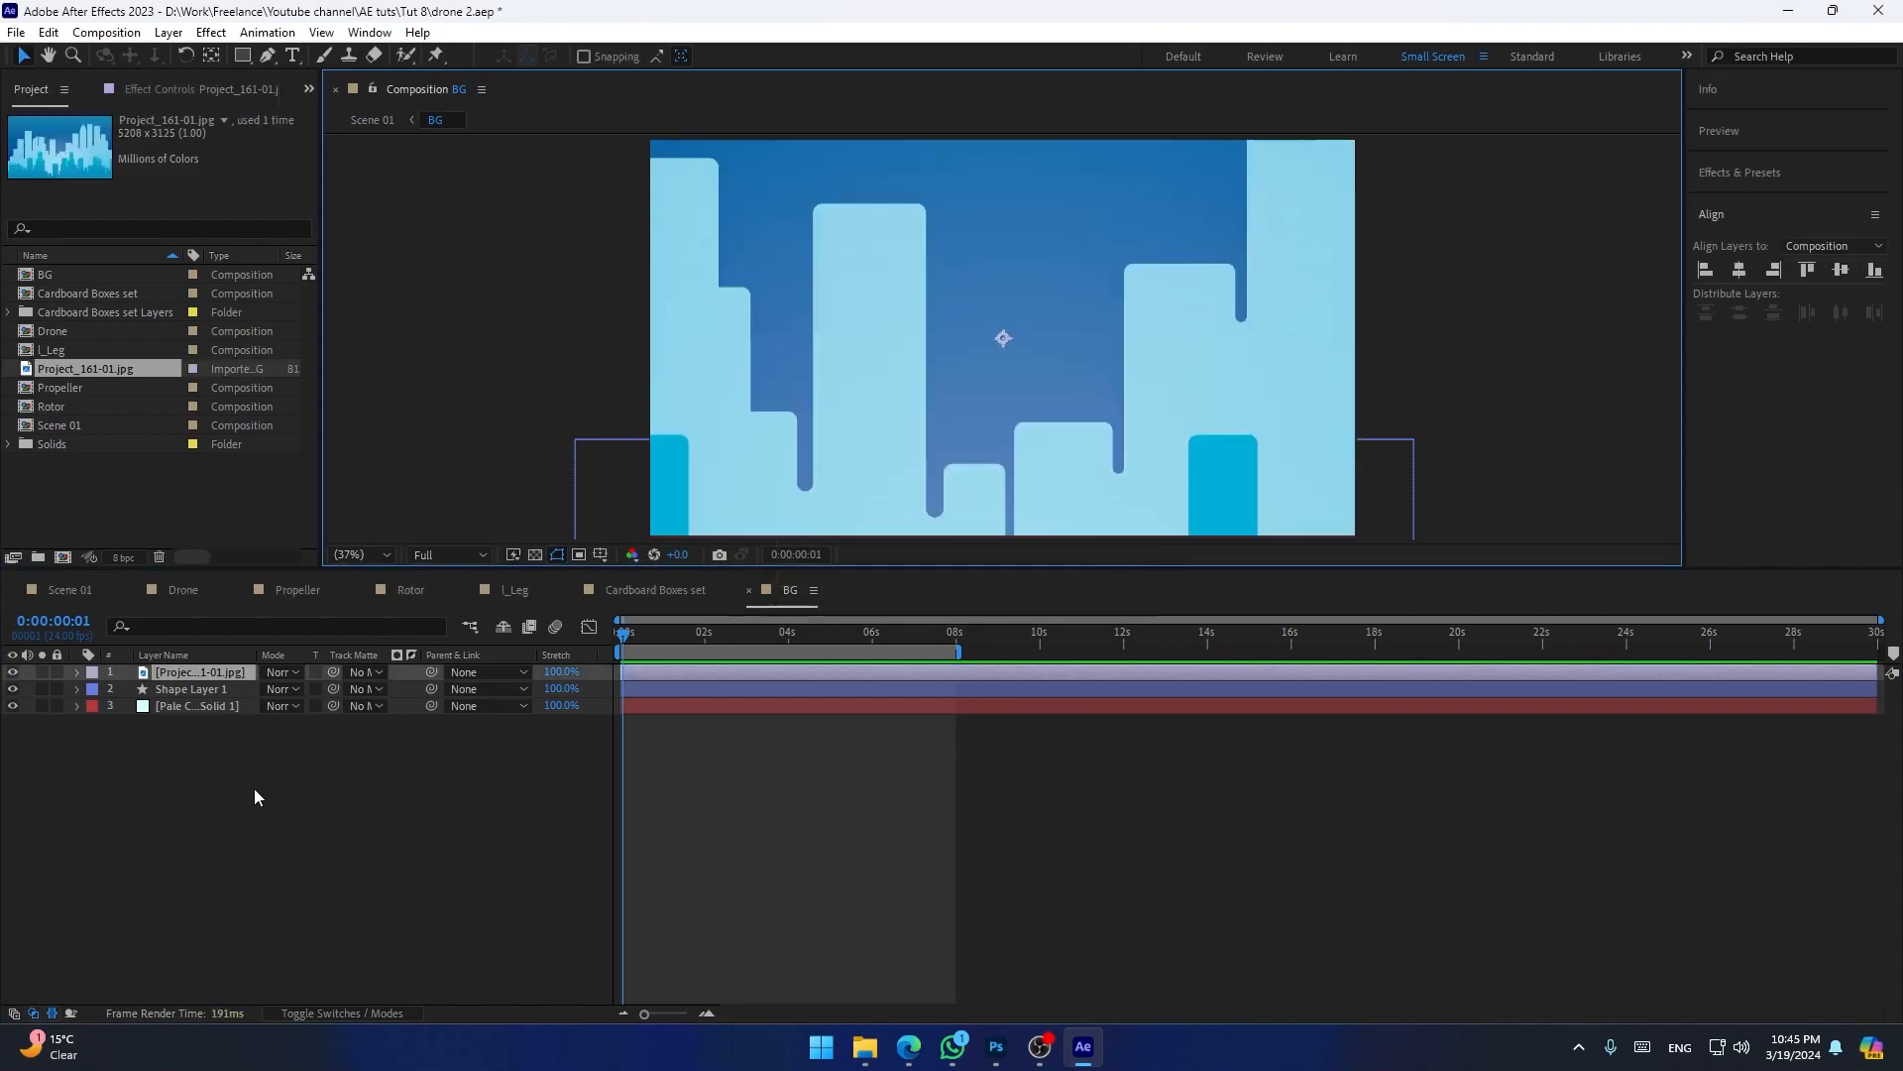
drag(188, 677, 188, 701)
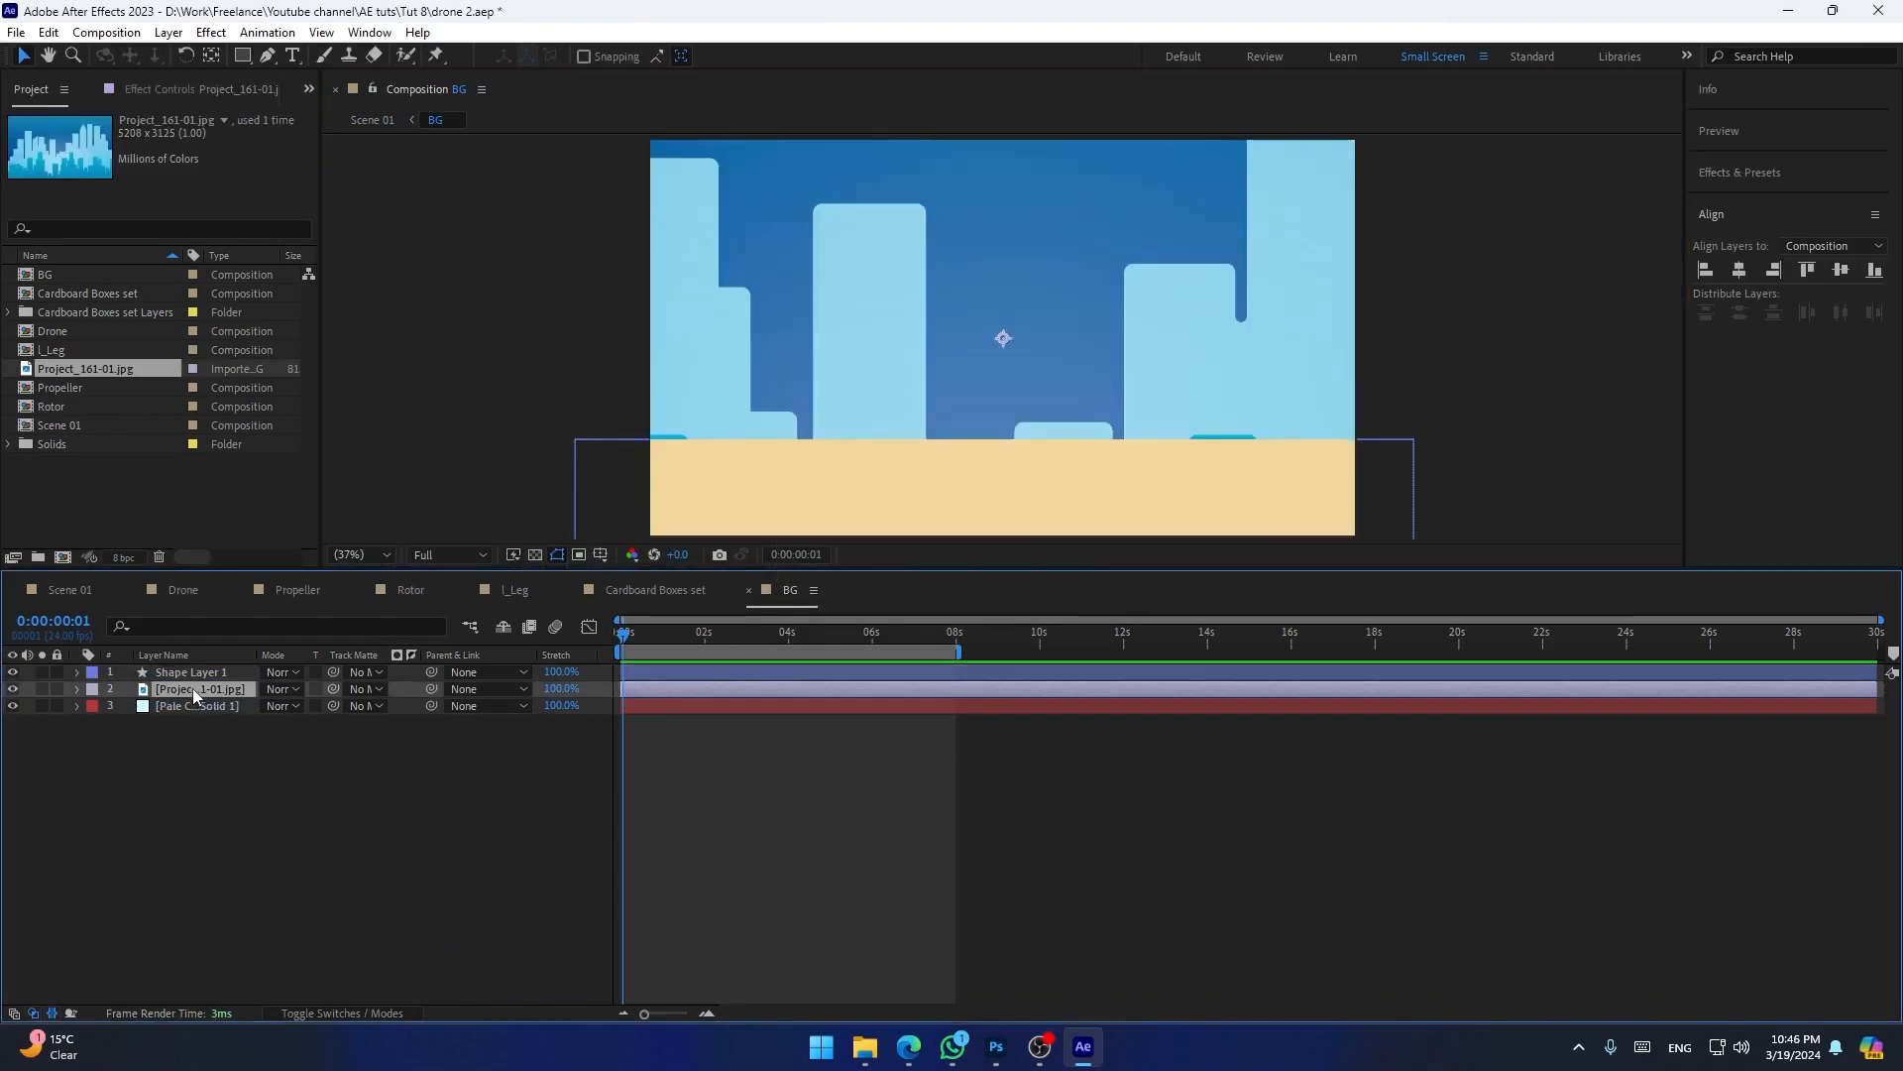
Fit the skyline image to the composition width and move it up so it sits above the sand-coloured ground.
right_click(1118, 284)
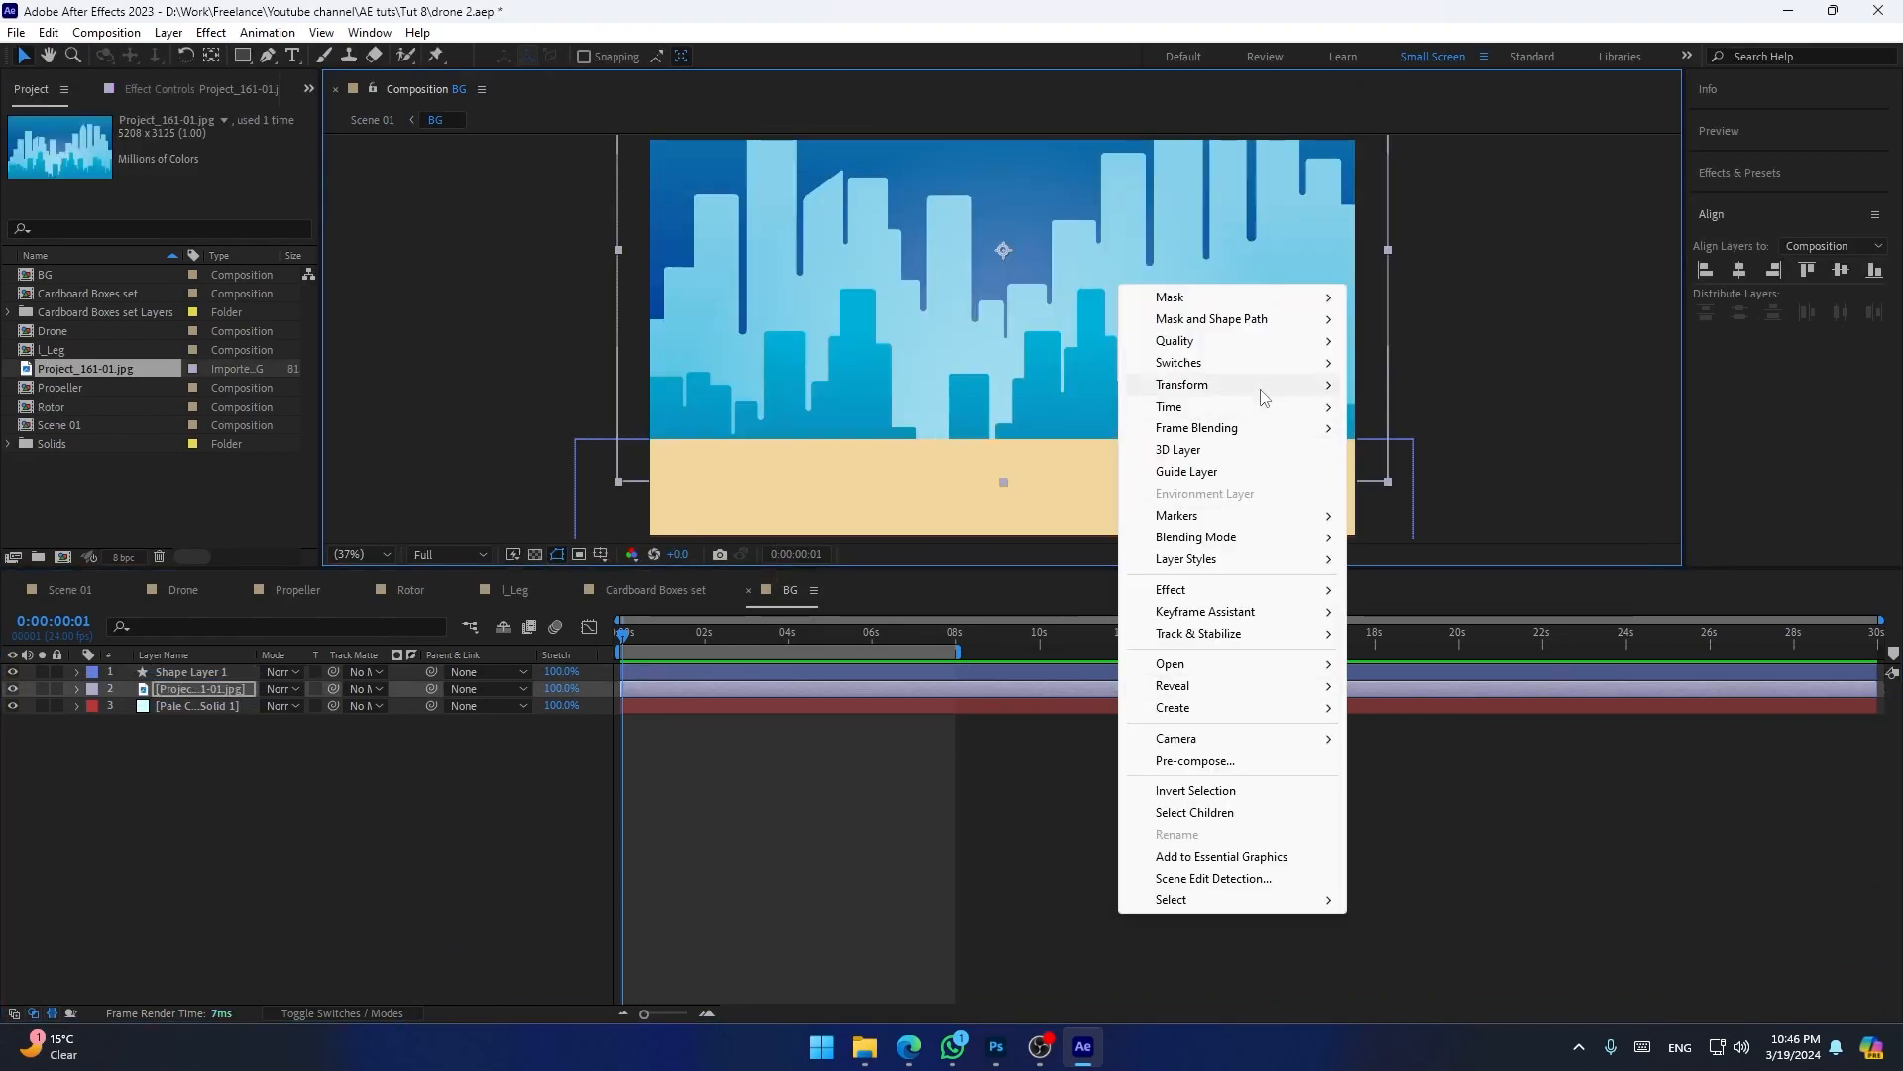
mouse_move(1262, 389)
click(1389, 671)
drag(1121, 378, 1105, 290)
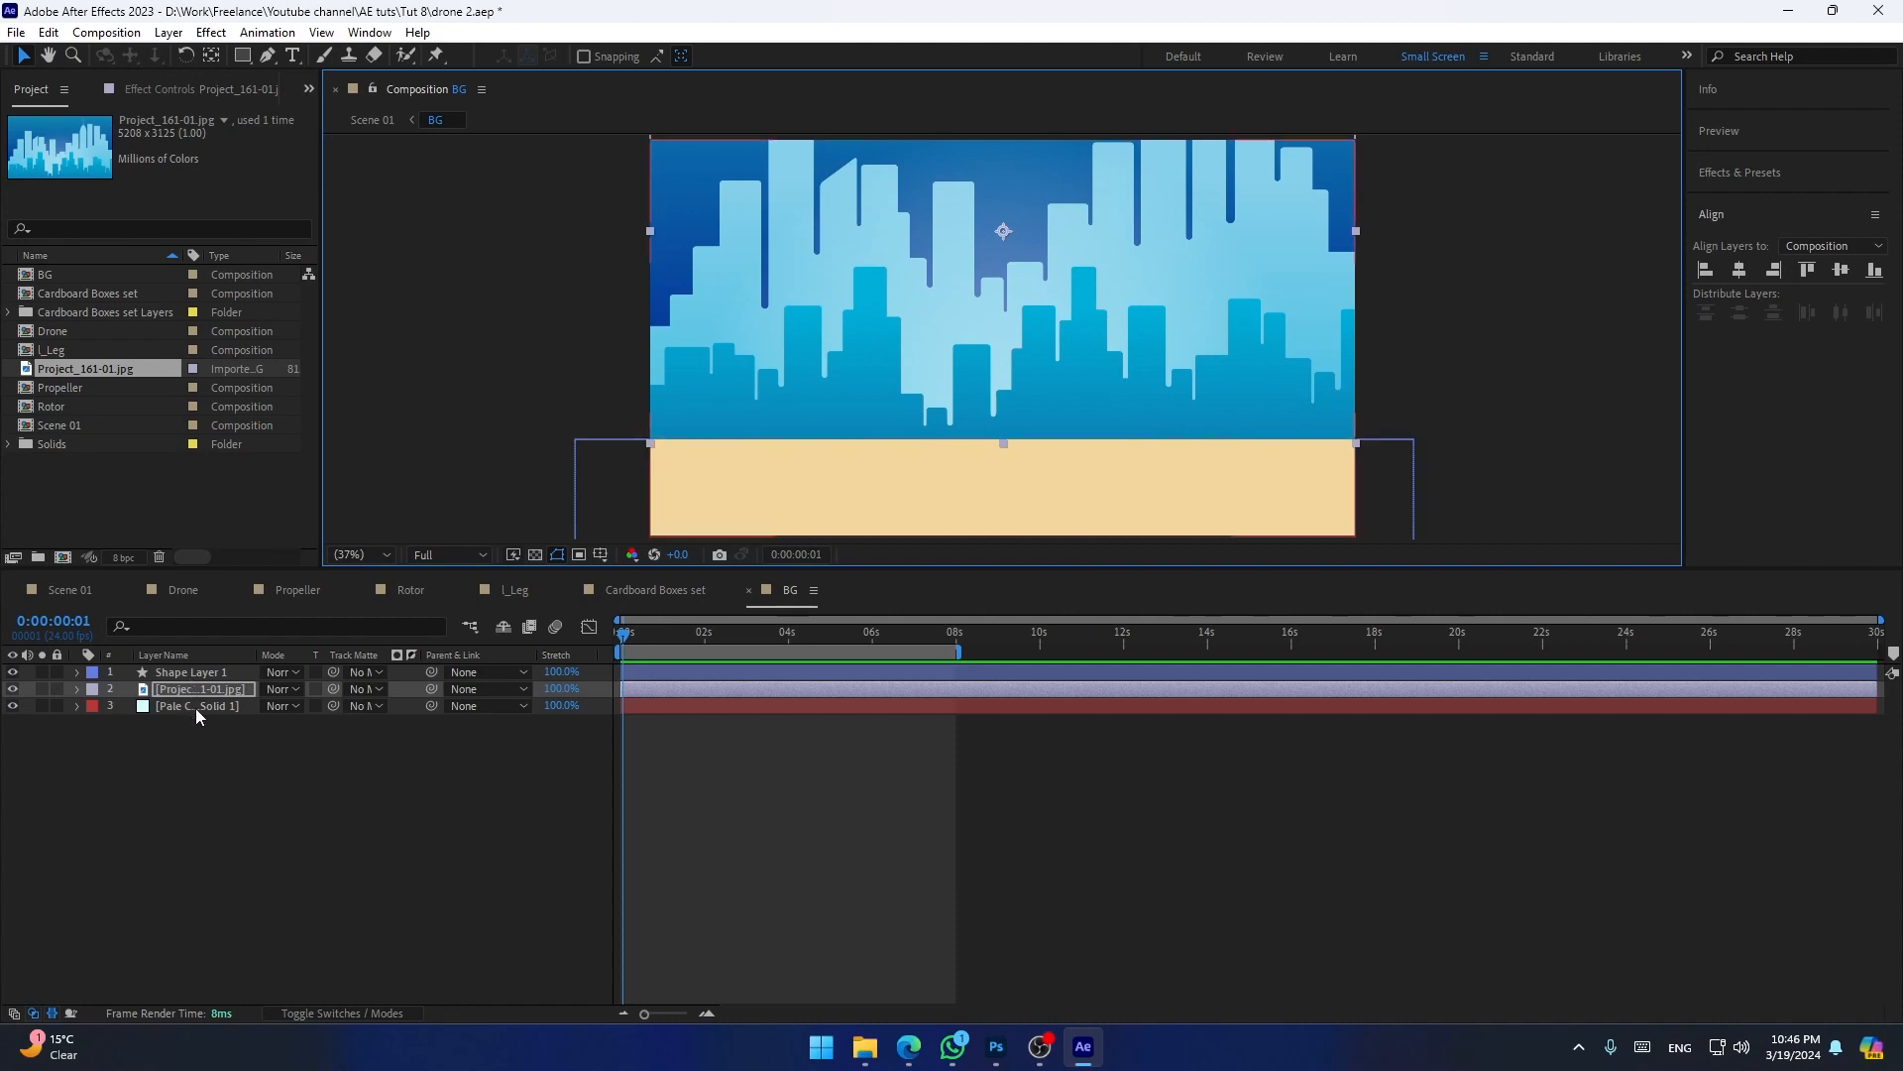
Place the Pale Cyan solid above the skyline image at 67% opacity, and preview the result in Scene 01.
drag(197, 710, 237, 707)
key(t)
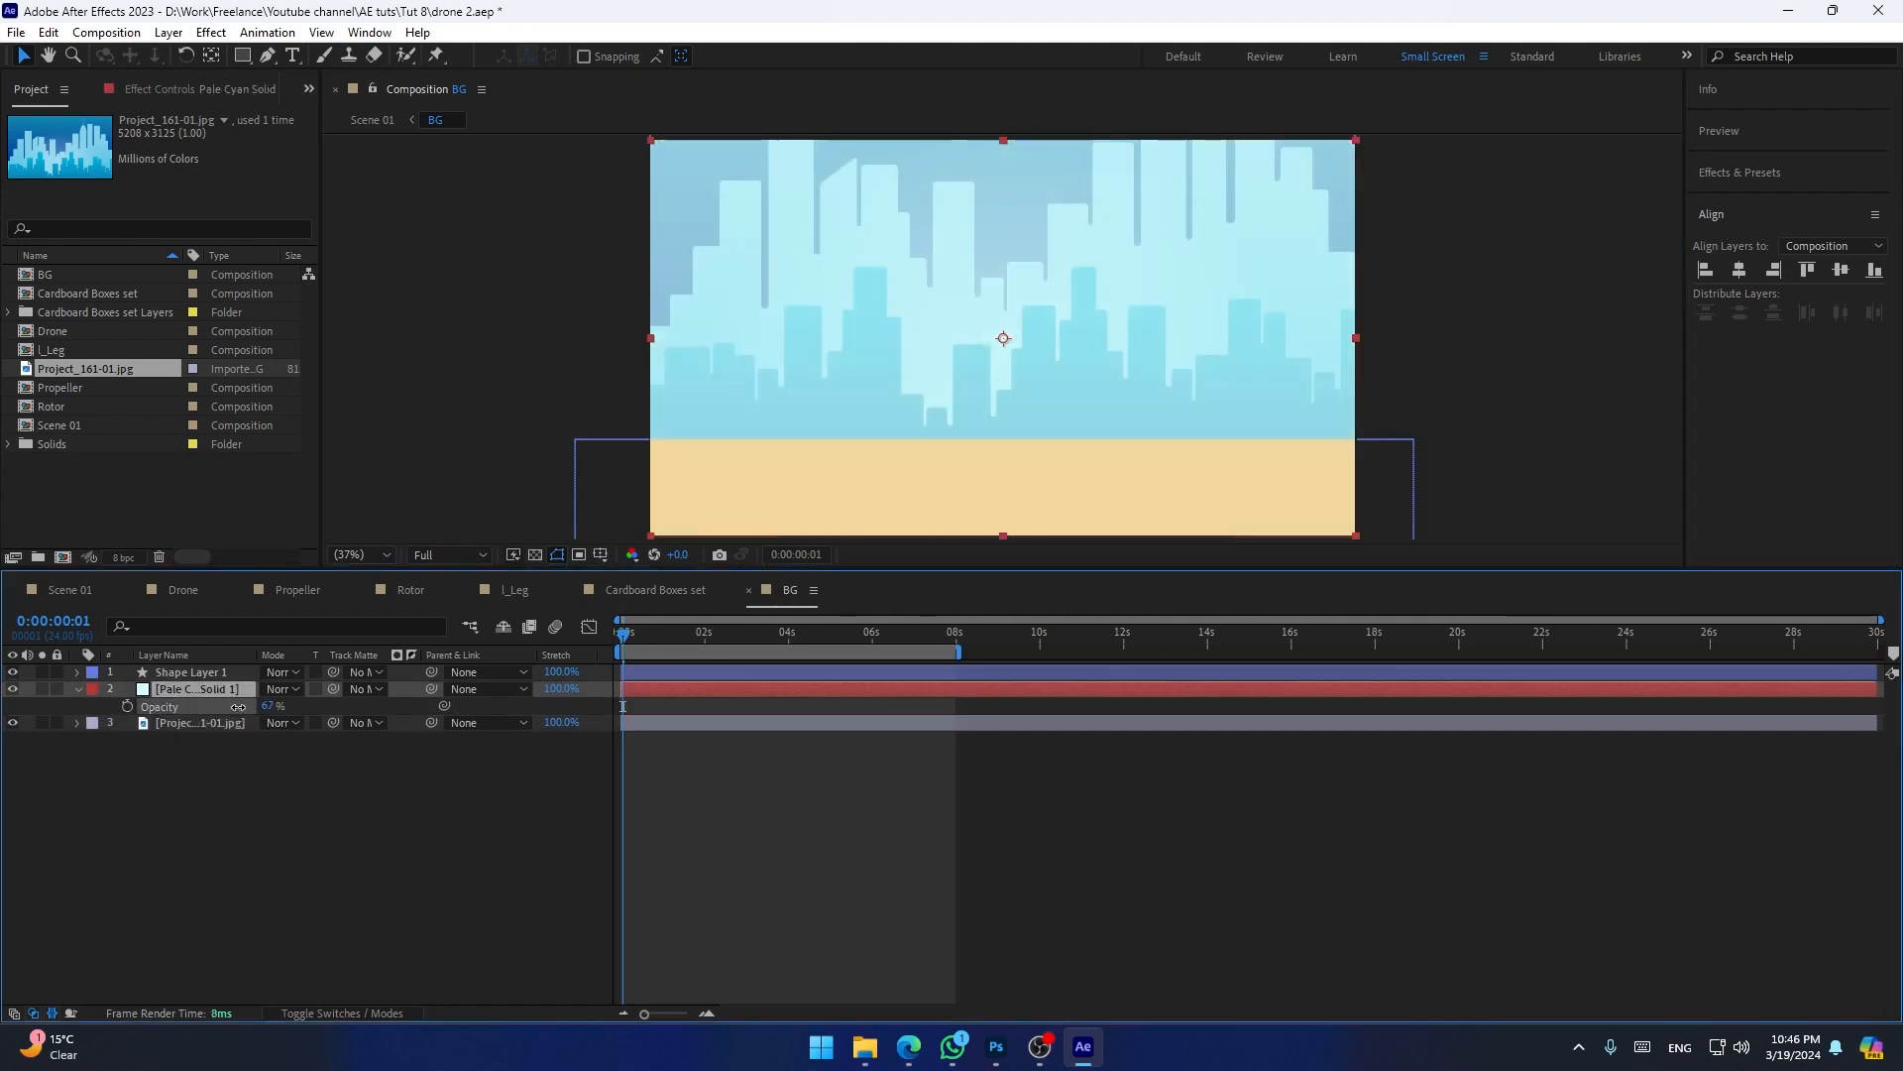
key(Tab)
click(362, 777)
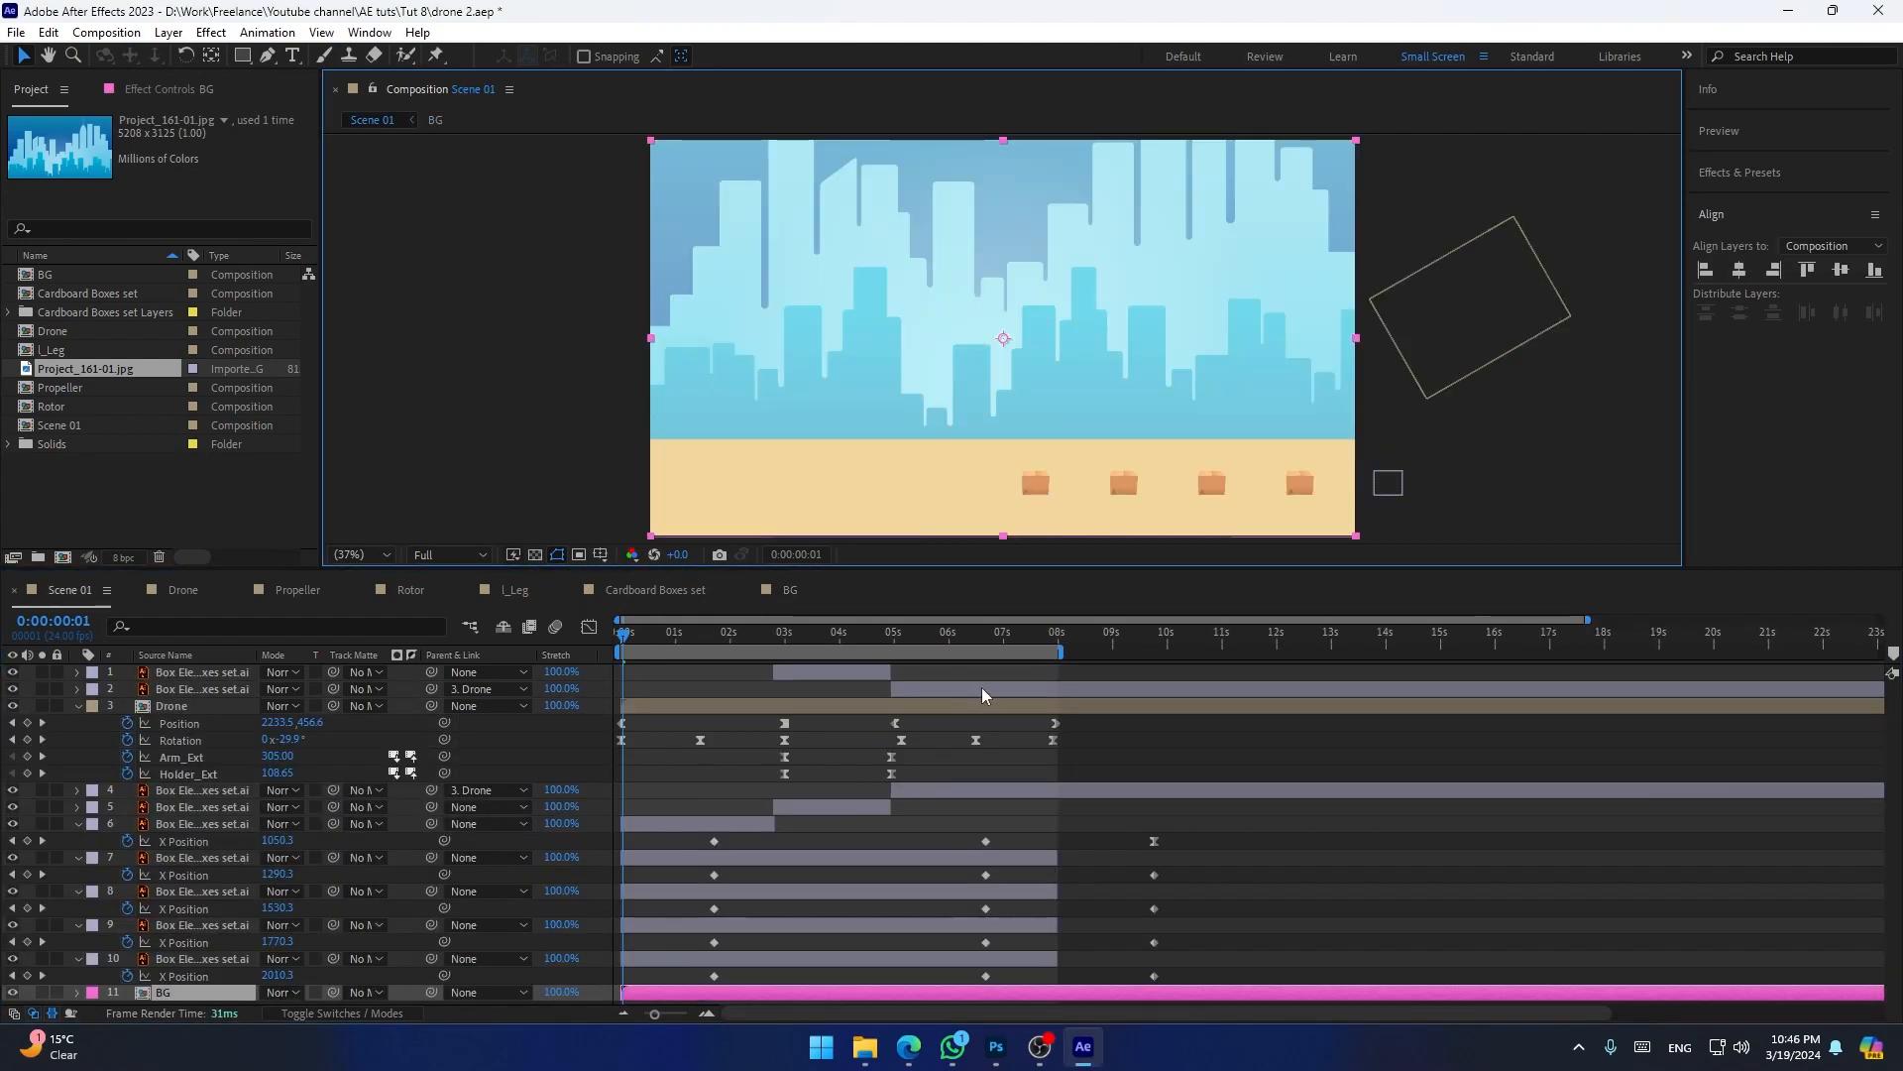
key(space)
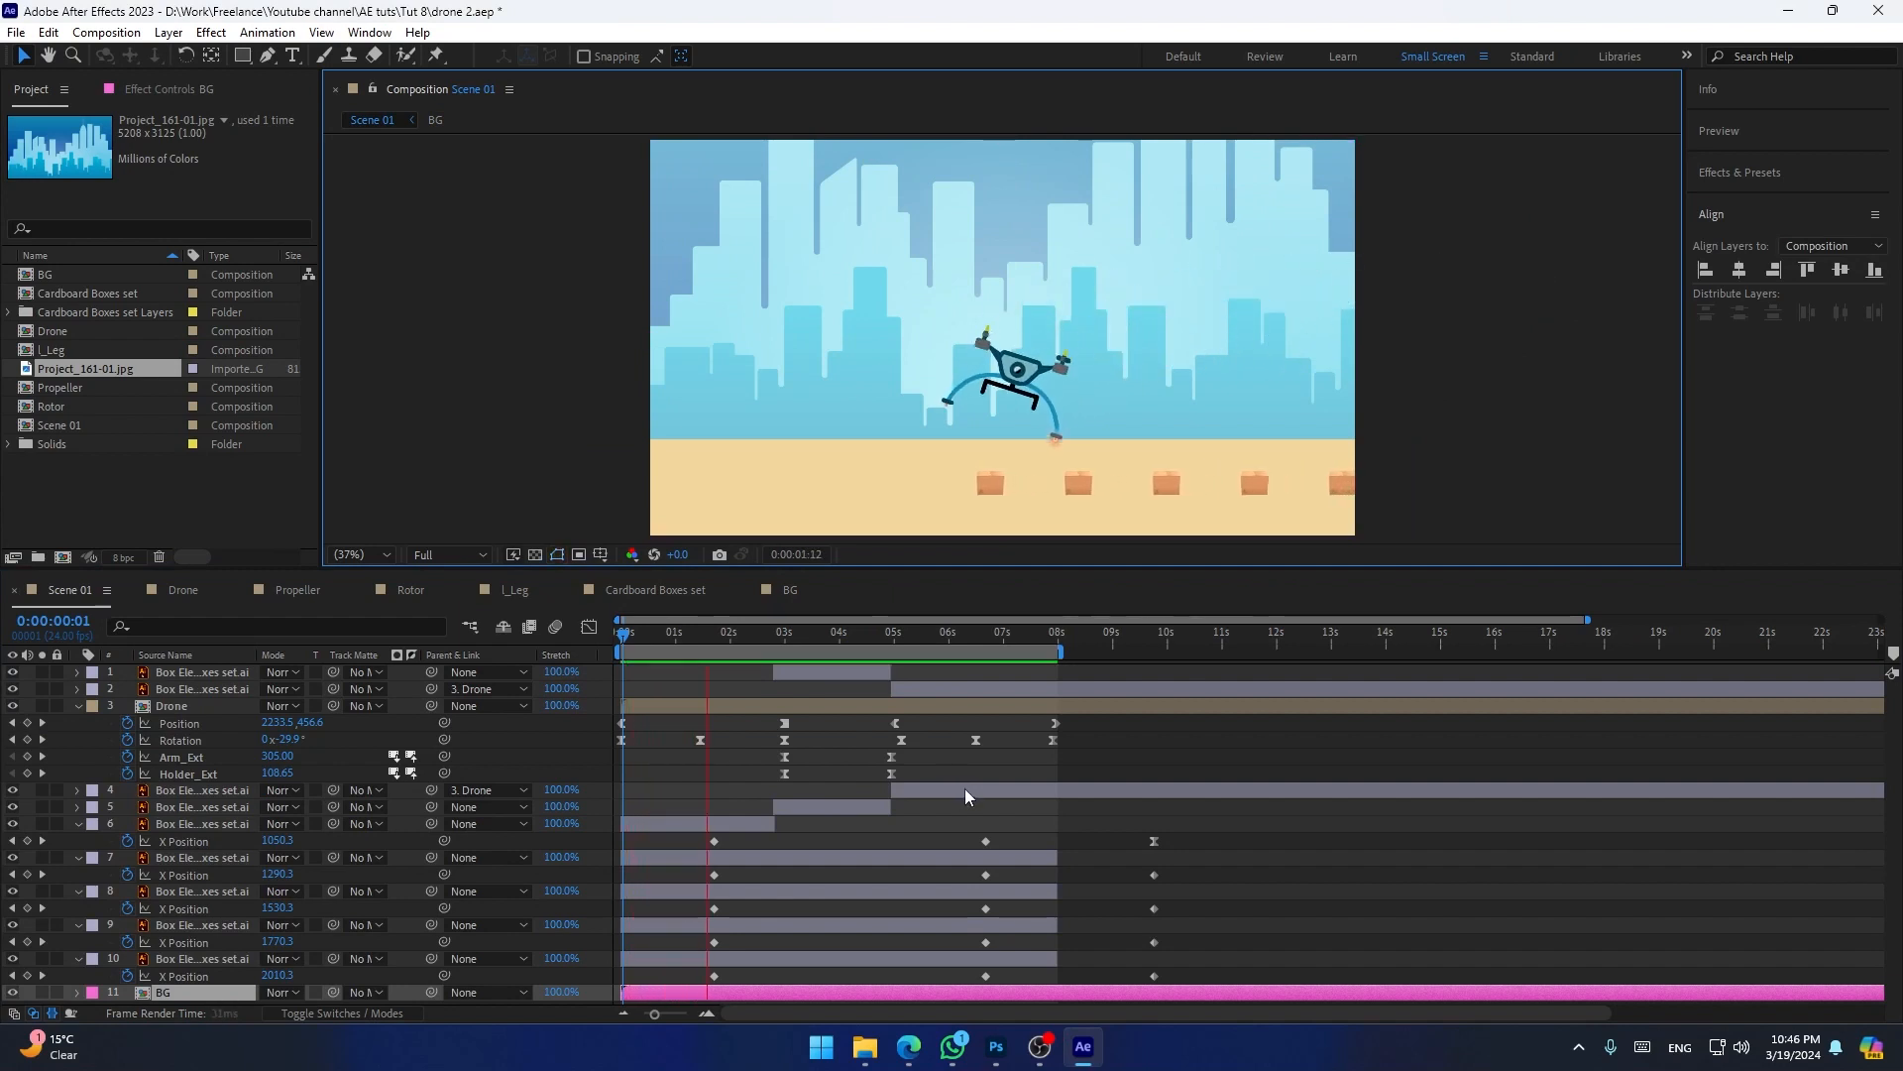